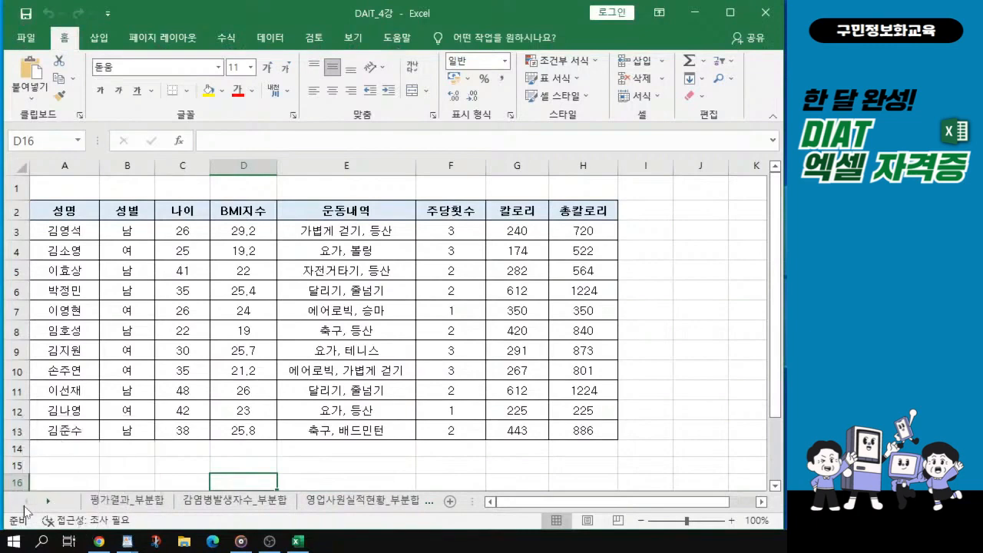
Open the 평가결과_부분합 worksheet and bring up the data sorting commands.
left_click(122, 501)
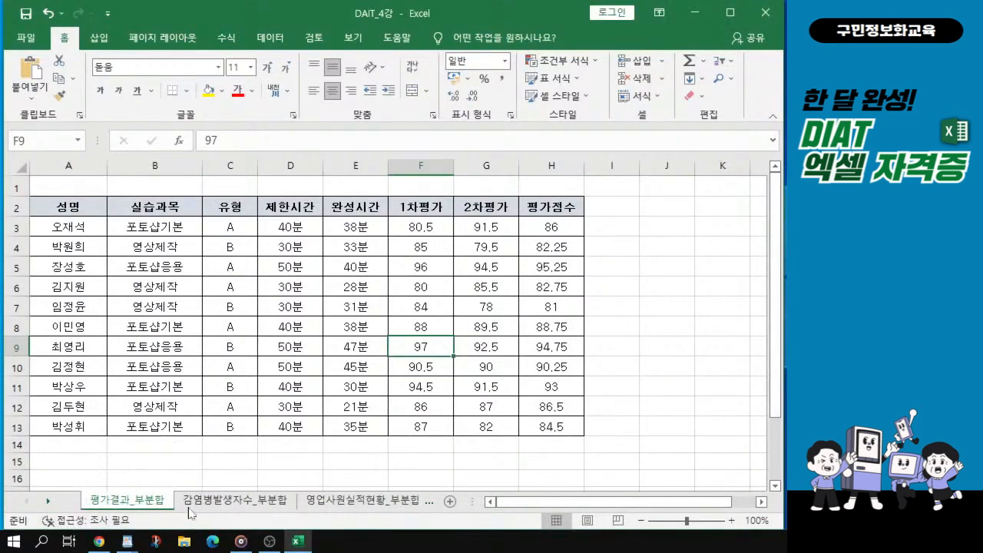
left_click(138, 508)
key("alt+Tab")
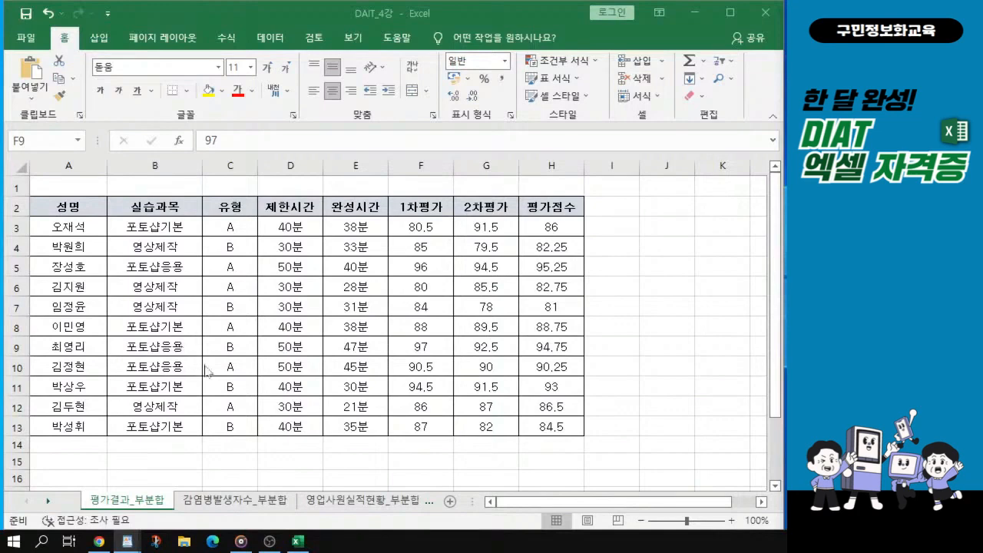
left_click(275, 40)
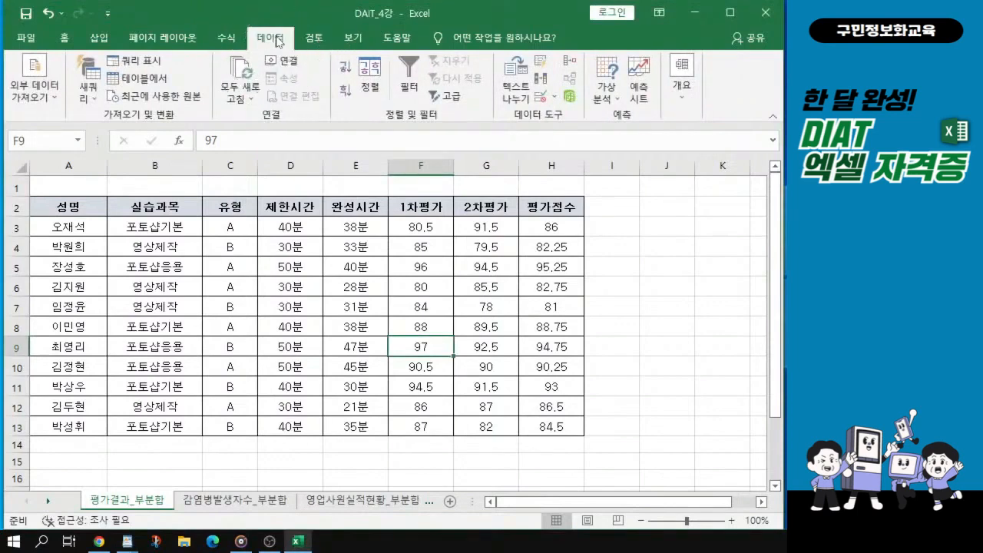
key("ctrl")
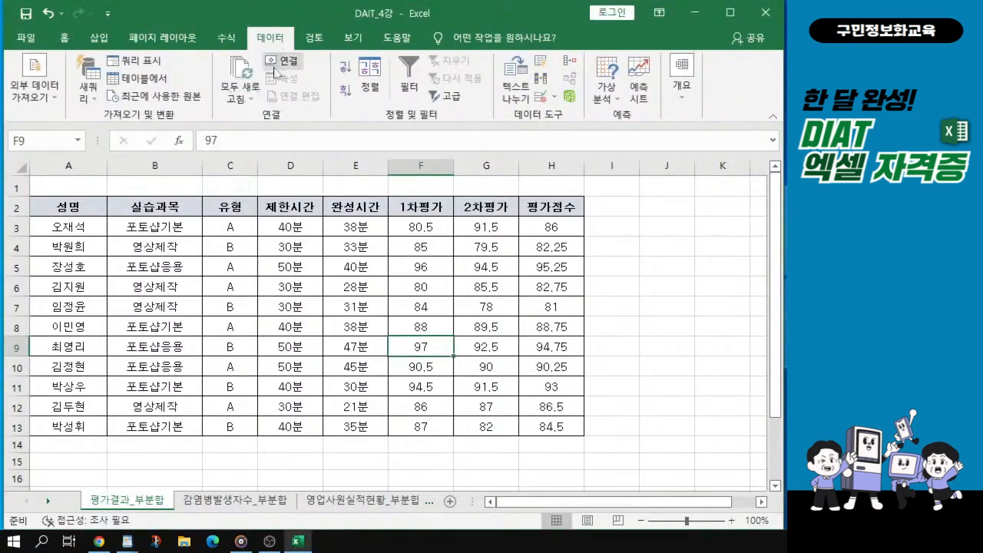
key("alt")
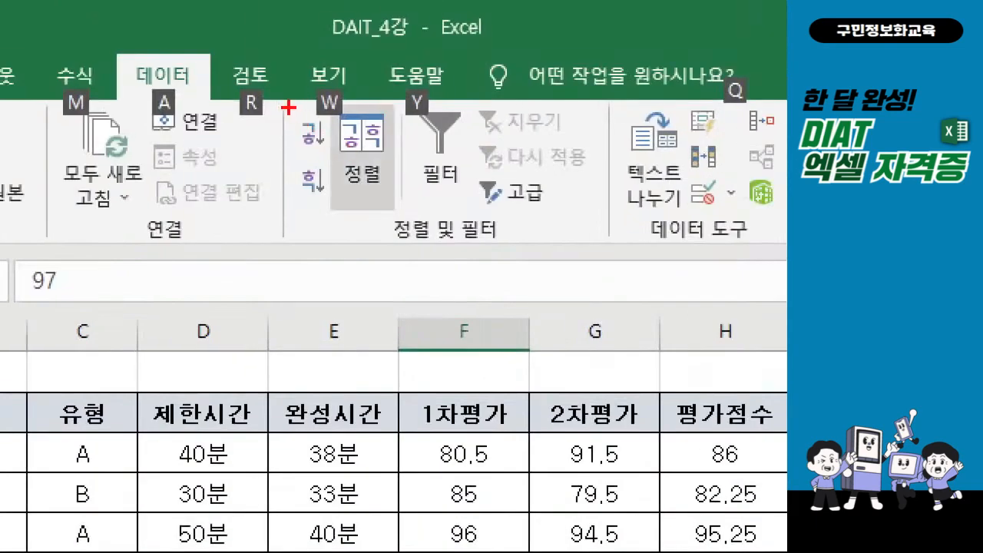
left_click_drag(287, 108, 329, 229)
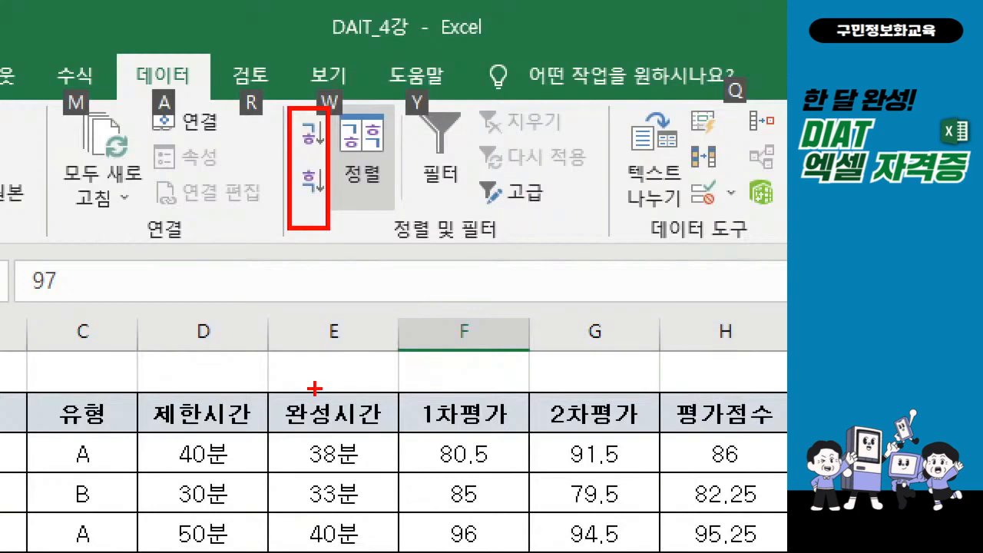
left_click_drag(303, 443, 355, 439)
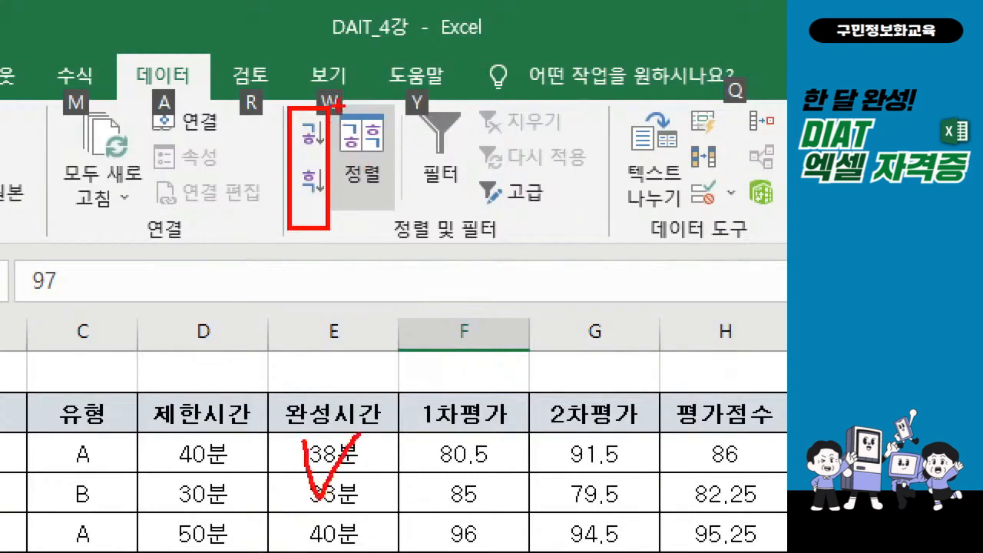
left_click_drag(338, 108, 393, 201)
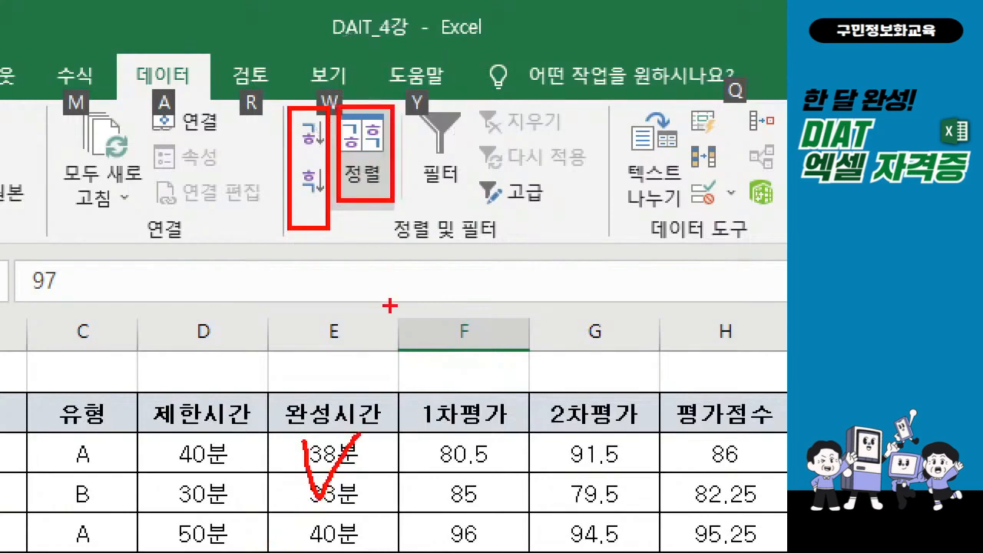
key("Escape")
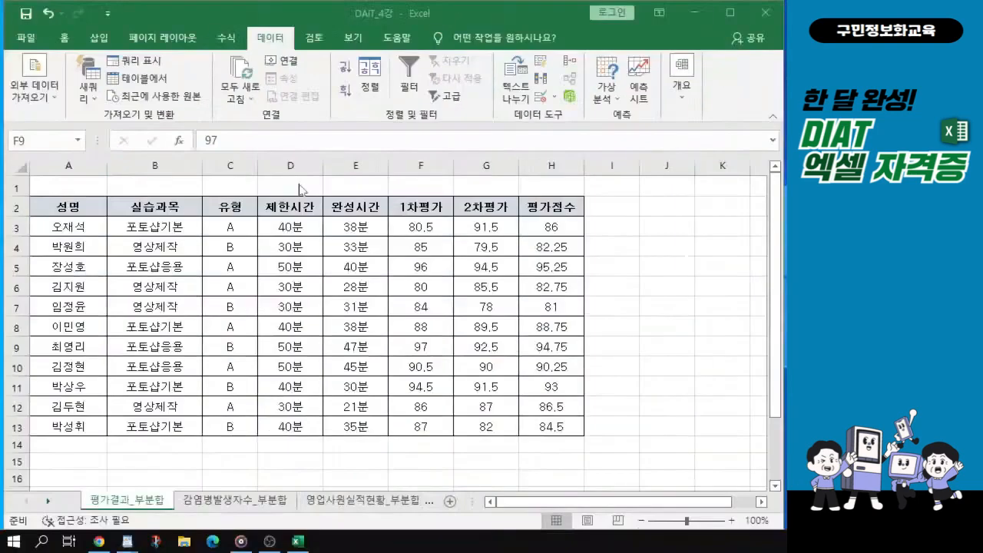
Start a custom Sort on the evaluation table from cell D8 and choose 실습과목 as the sort column.
left_click(282, 307)
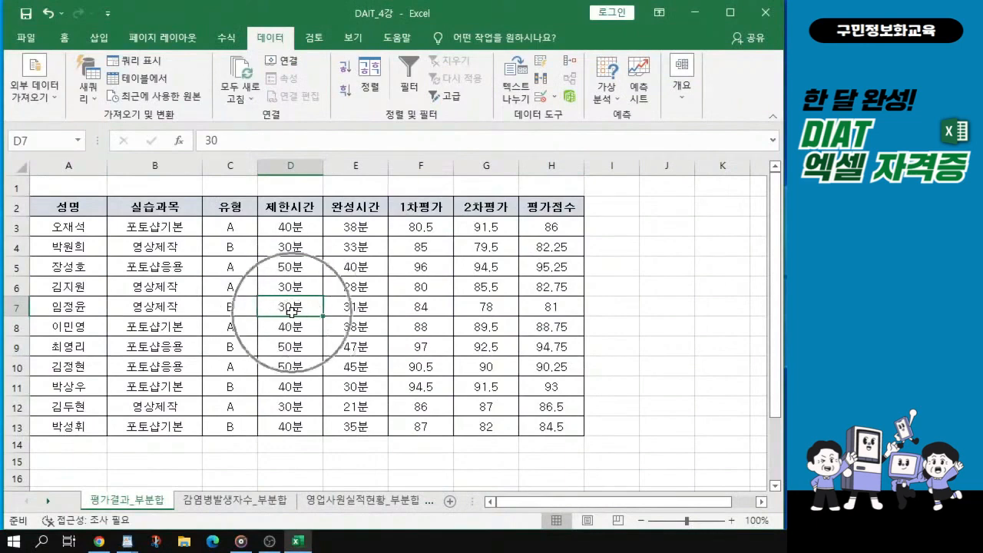
left_click(227, 311)
left_click(371, 344)
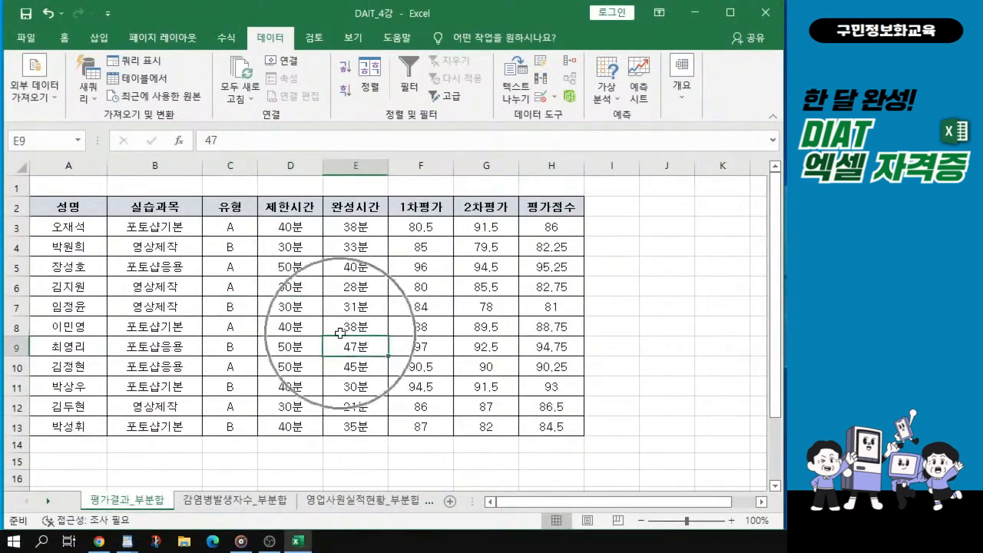
left_click(275, 324)
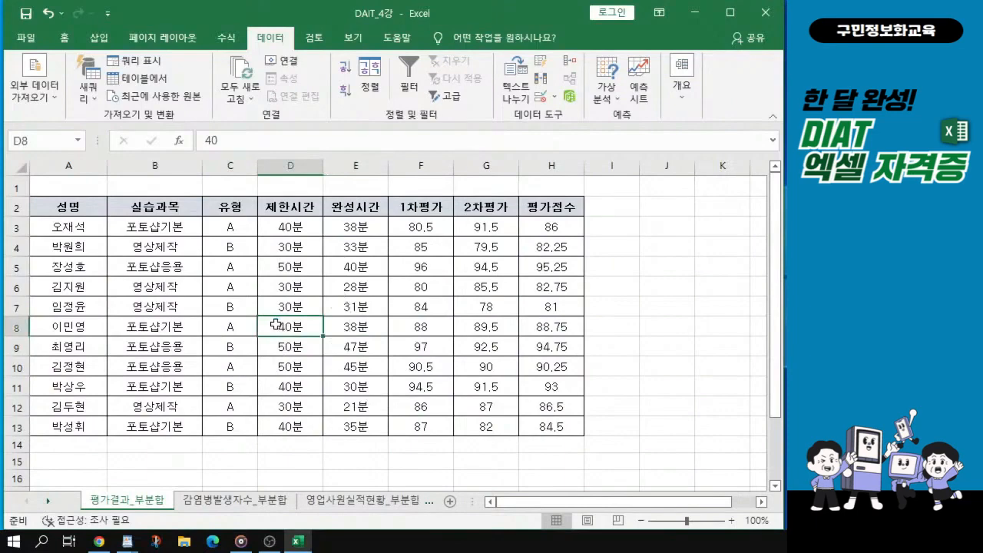
scroll(275, 325, "up", 1, "ctrl")
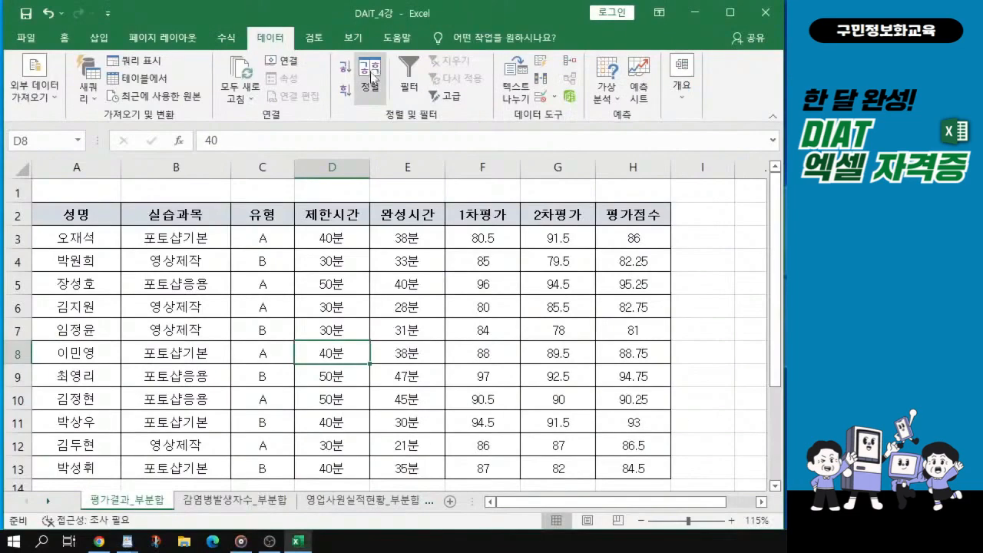
left_click(373, 156)
left_click(371, 77)
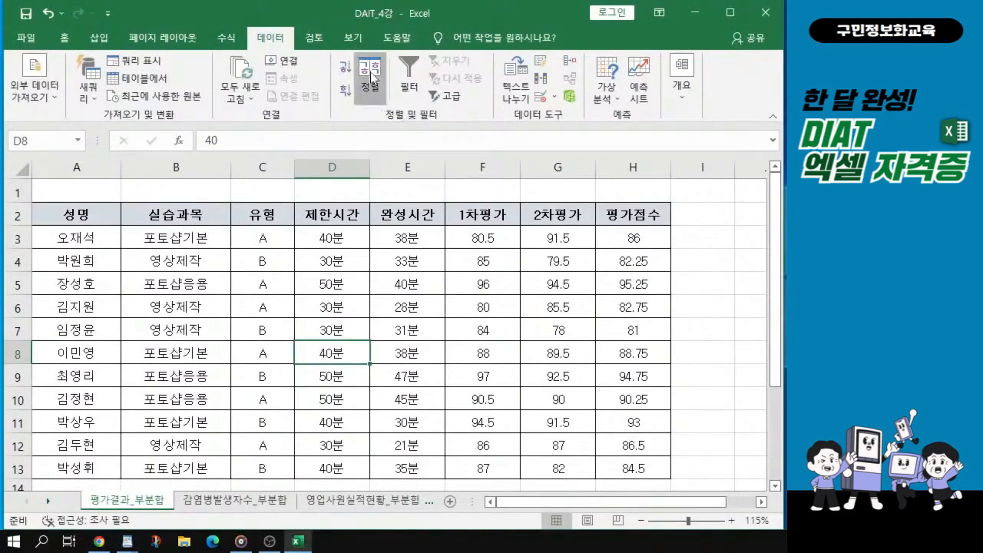
left_click_drag(275, 85, 358, 161)
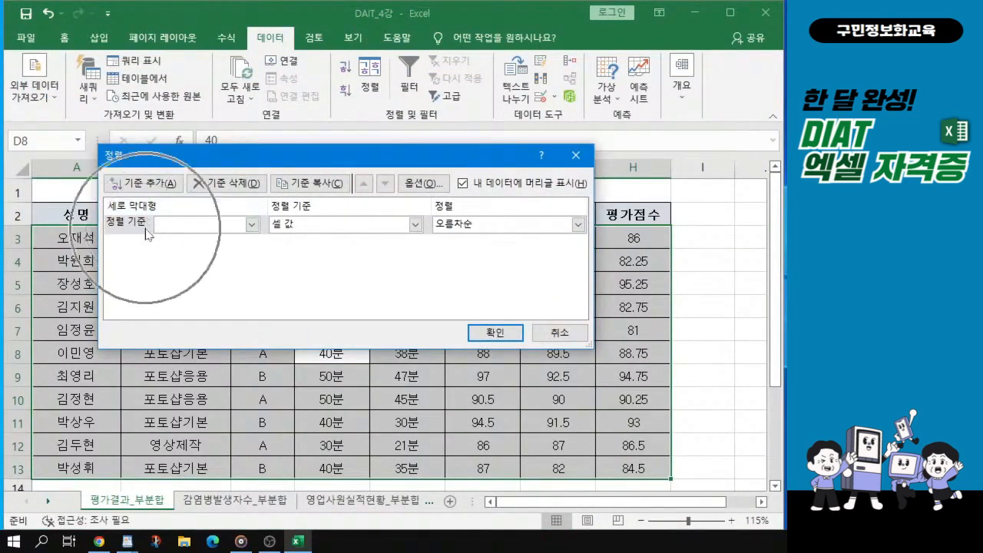
left_click(251, 224)
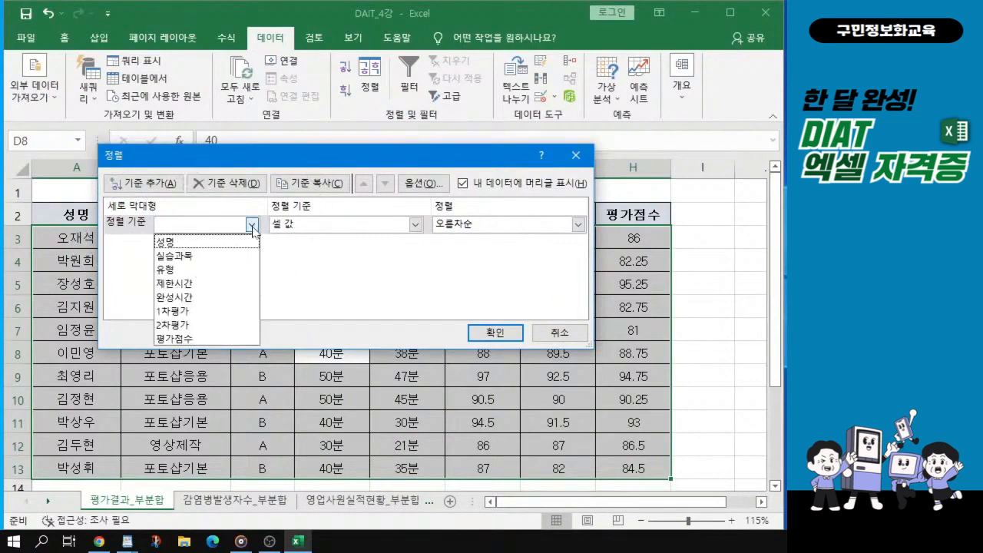
left_click(182, 256)
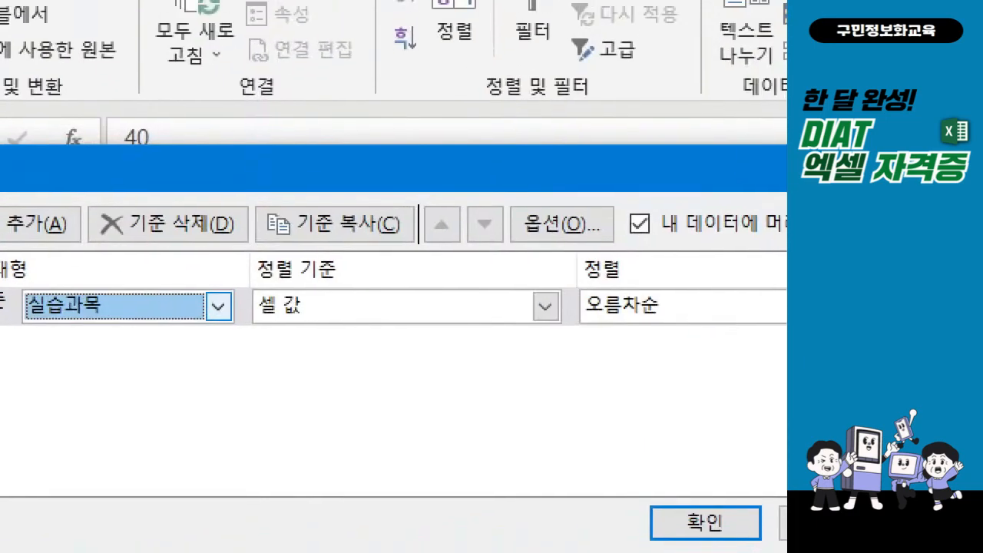
mouse_move(8, 270)
left_mouse_down()
mouse_move(101, 341)
mouse_move(257, 367)
mouse_move(234, 362)
left_mouse_up()
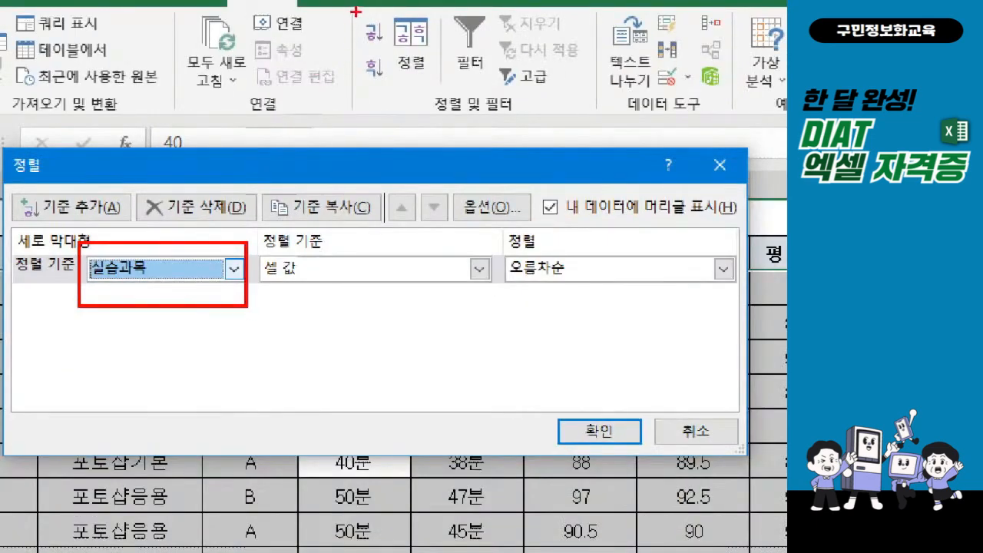
left_click_drag(355, 11, 390, 100)
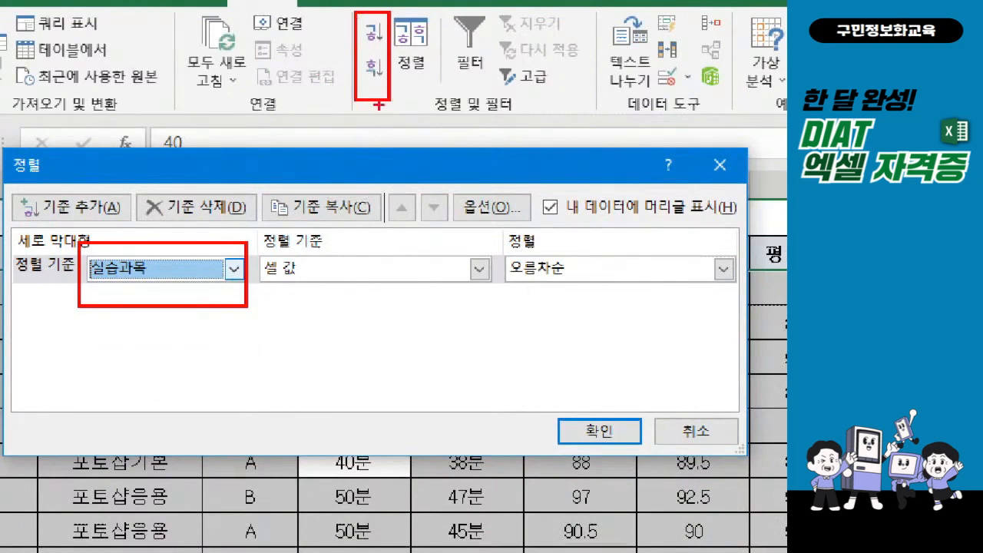
left_click_drag(392, 14, 440, 88)
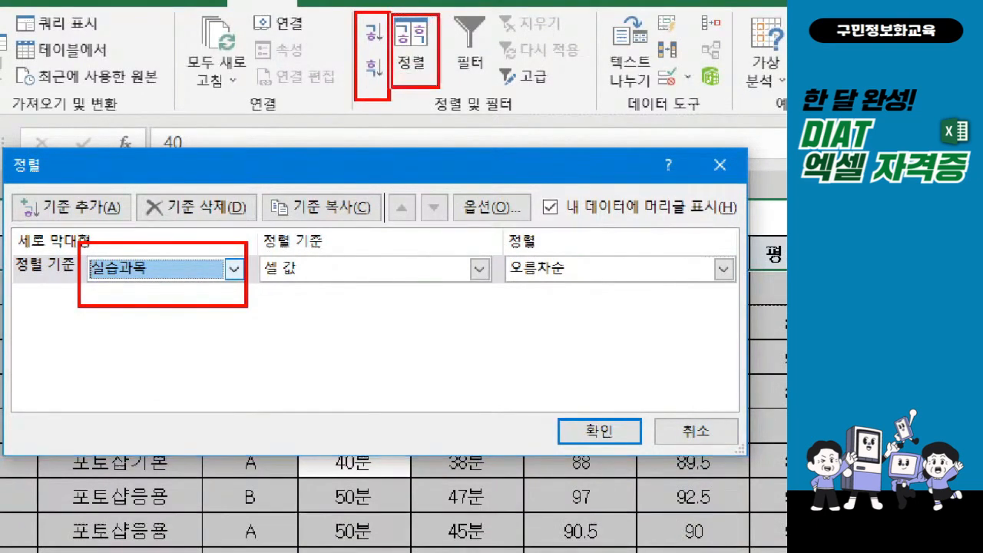
left_click_drag(401, 47, 443, 29)
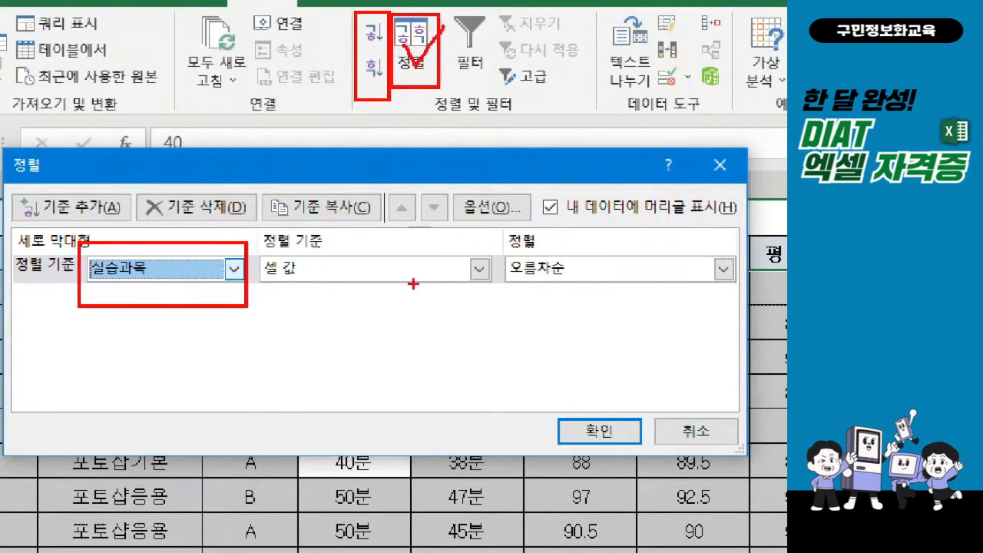
left_click_drag(339, 180, 312, 158)
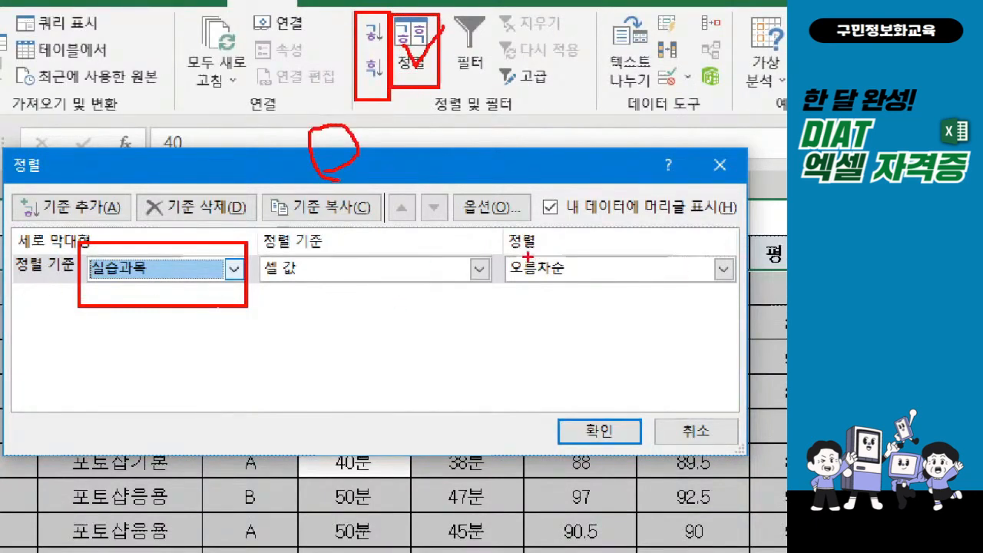
mouse_move(495, 247)
left_mouse_down()
mouse_move(649, 303)
mouse_move(749, 304)
left_mouse_up()
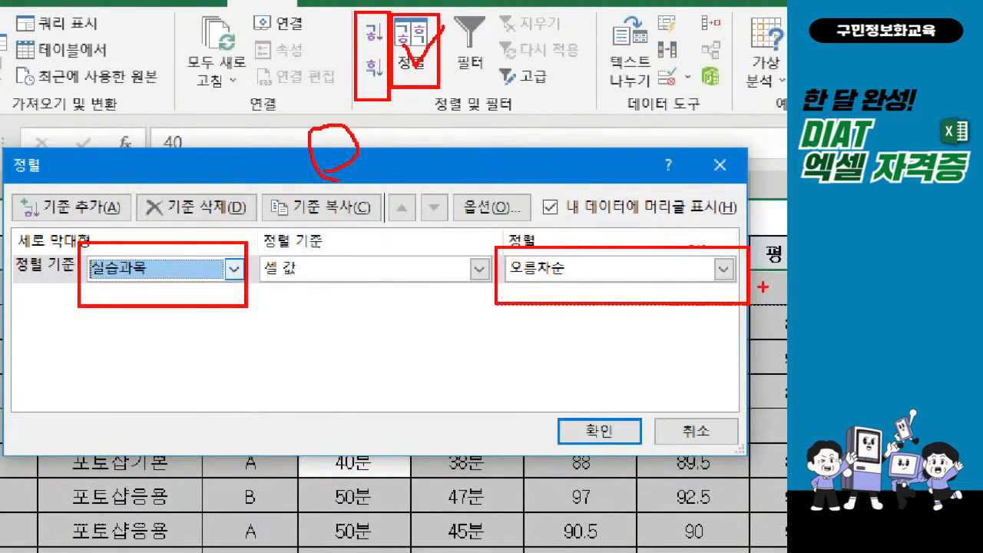
key("Escape")
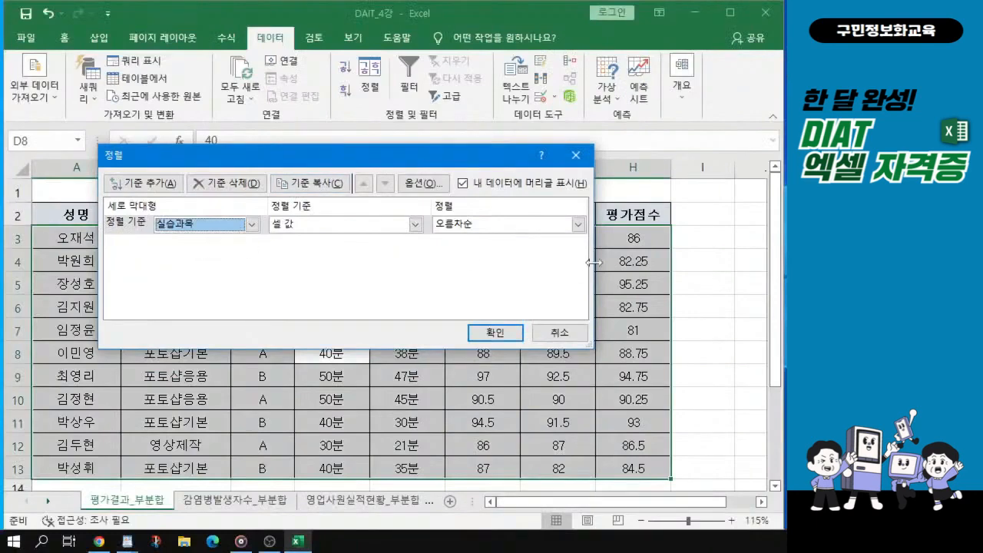
key("ctrl")
key("ctrl")
key("ctrl")
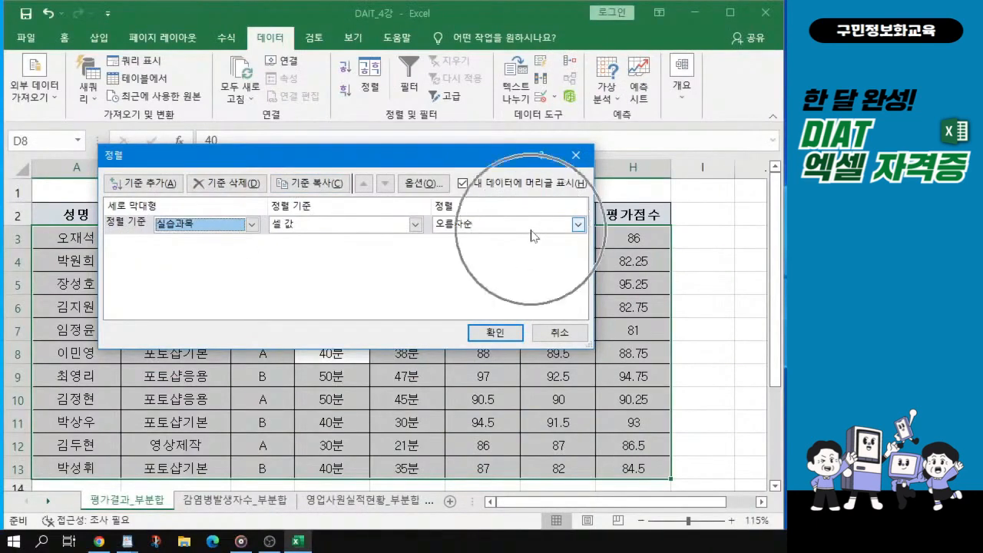
key("ctrl")
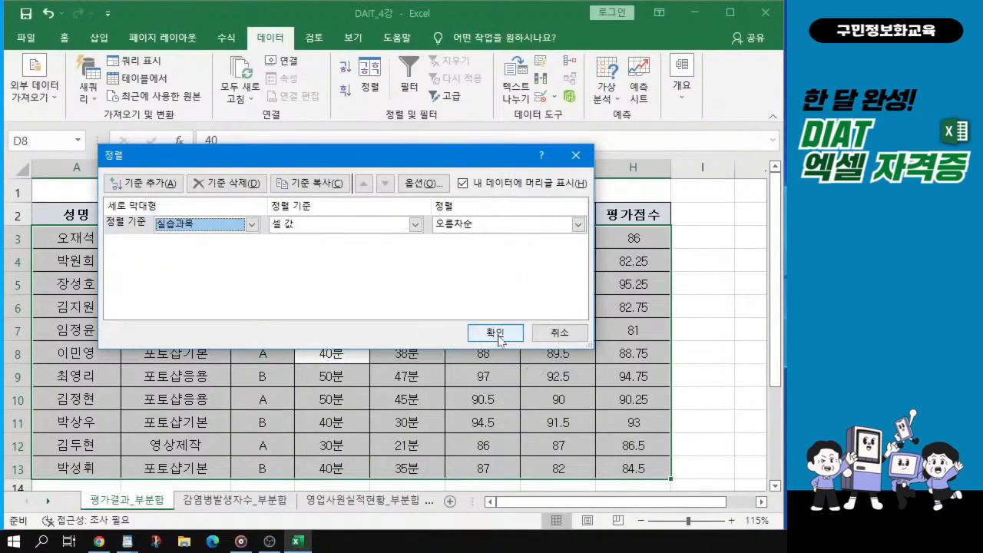
key("ctrl")
Apply the ascending cell-value sort by 실습과목 and check the grouping of the subjects in column B.
left_click(499, 338)
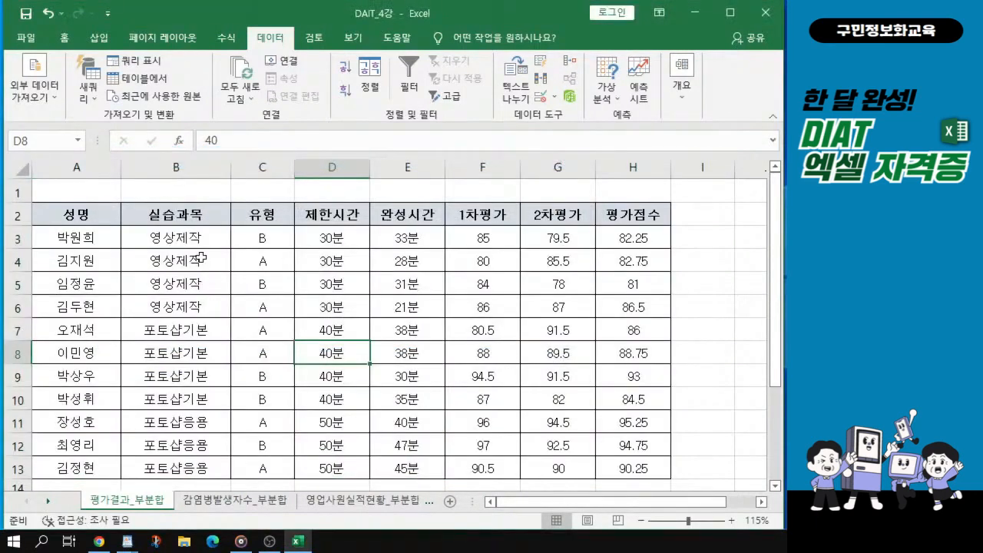
left_click_drag(189, 235, 192, 474)
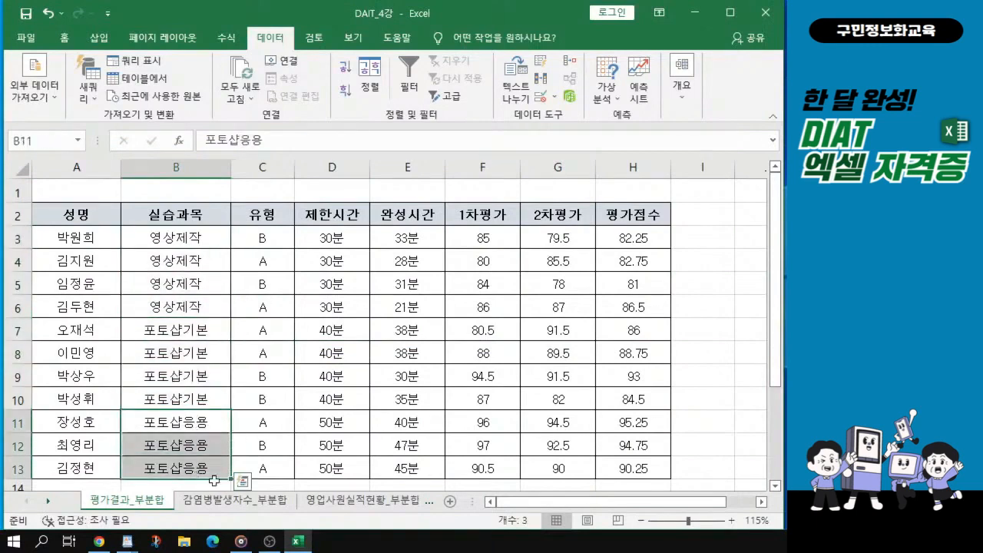
left_click(202, 330)
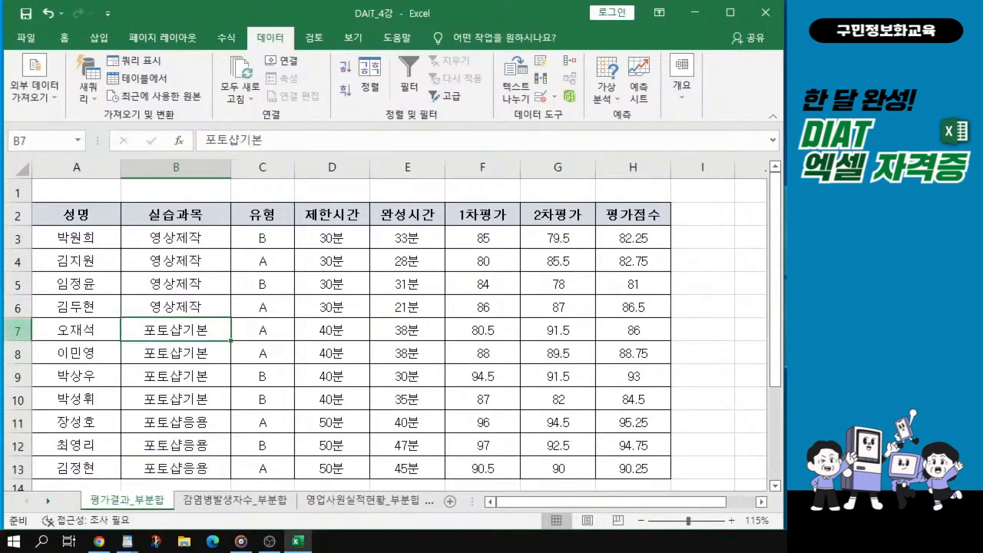
Select cell D8 in the 제한시간 column and dismiss the duplicate-workbook warning.
key("alt+Tab")
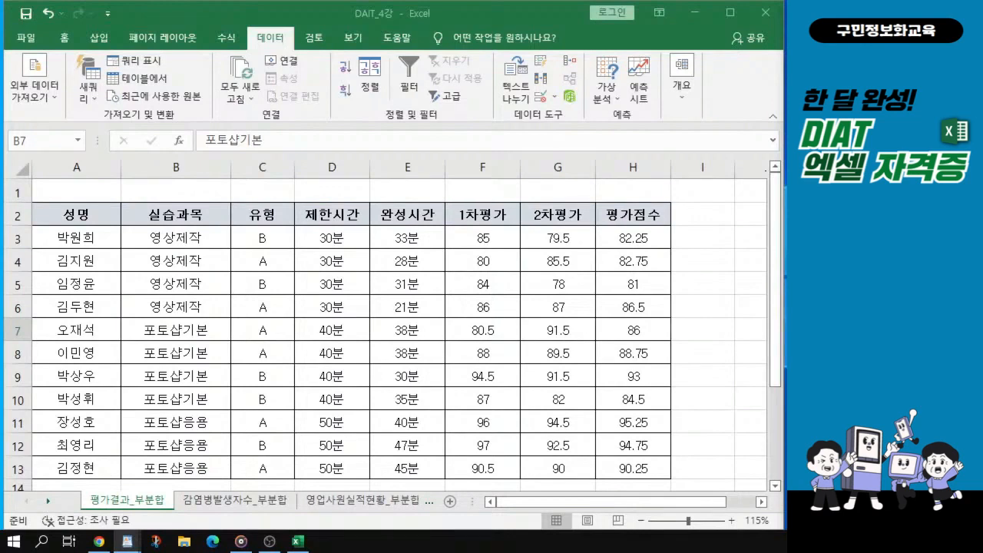
left_click(204, 324)
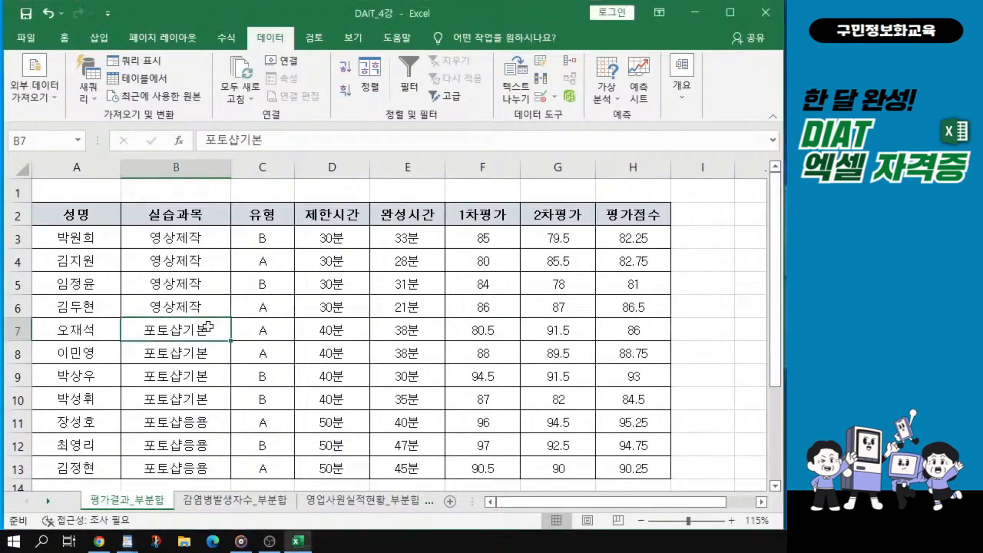
left_click(326, 352)
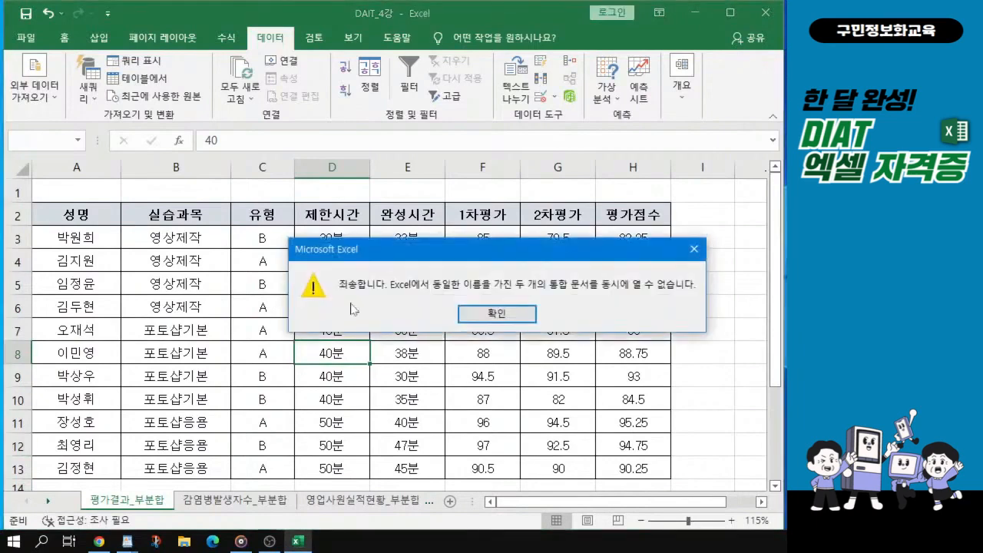
left_click(511, 313)
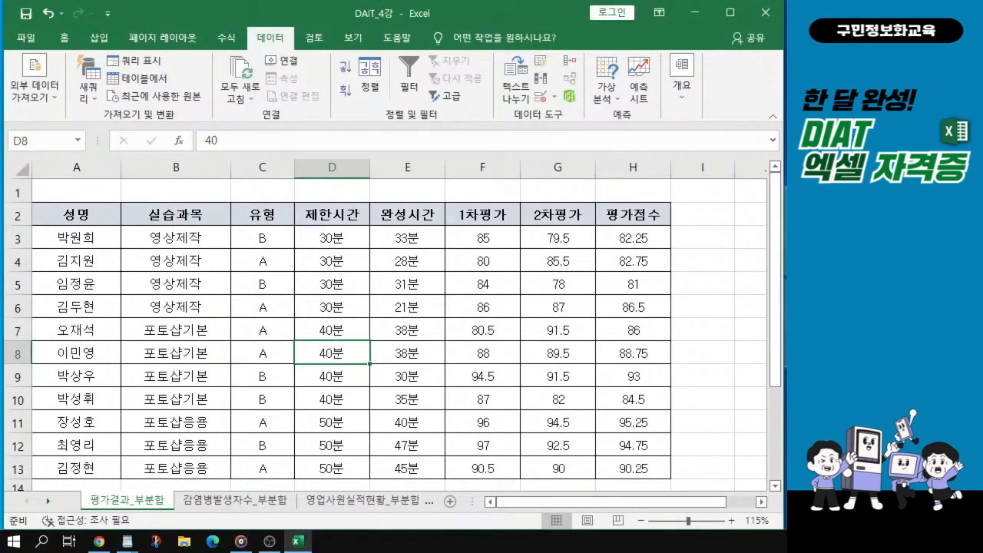
key("alt+Tab")
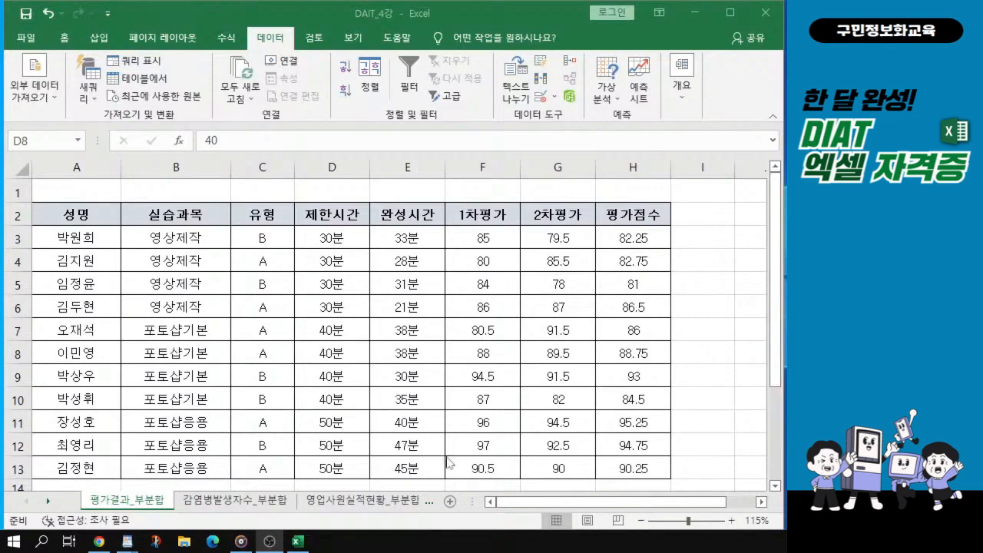
left_click(421, 386)
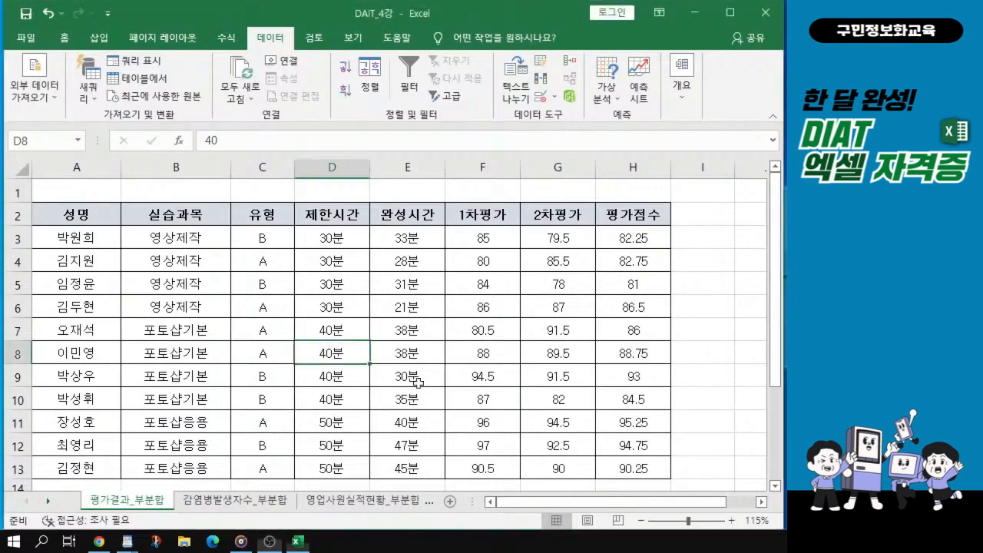
Select cell E7 in the evaluation table and reposition and widen the workbook window so the outline commands are fully accessible.
left_click(380, 334)
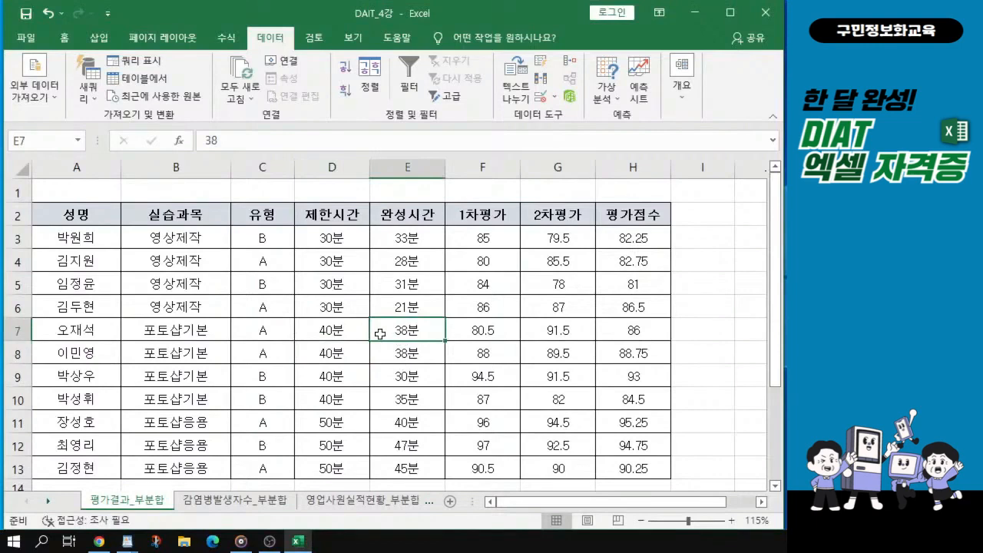
left_click(381, 334)
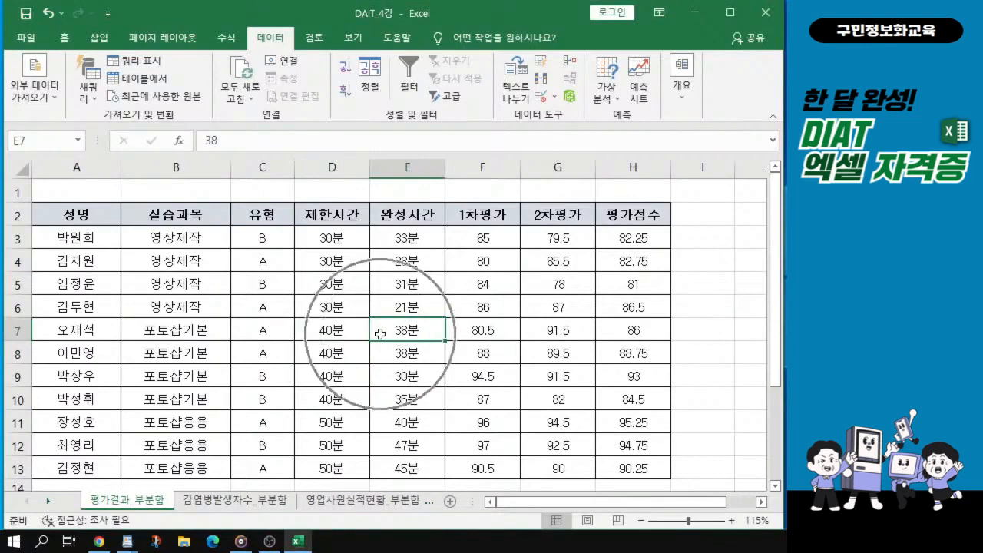
left_click(278, 33)
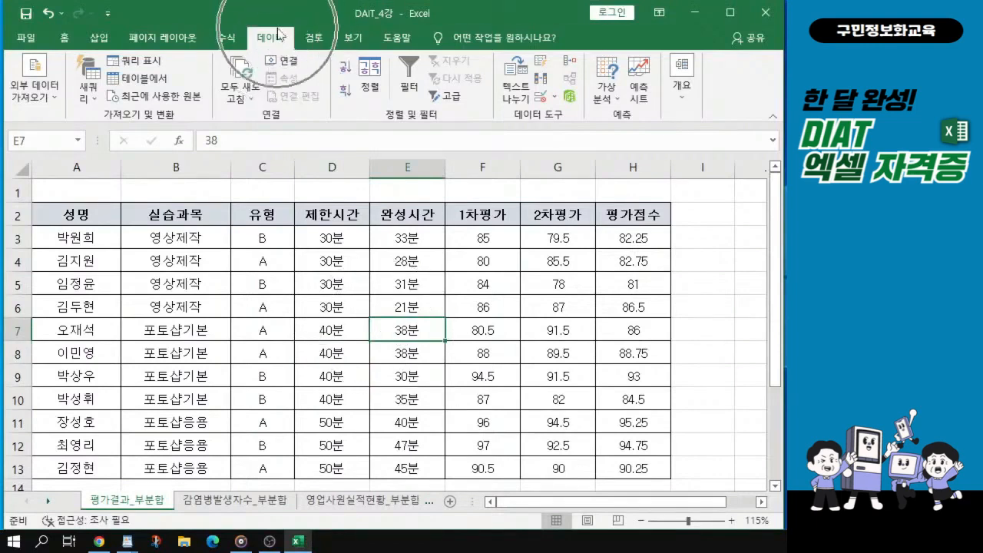
left_click(686, 92)
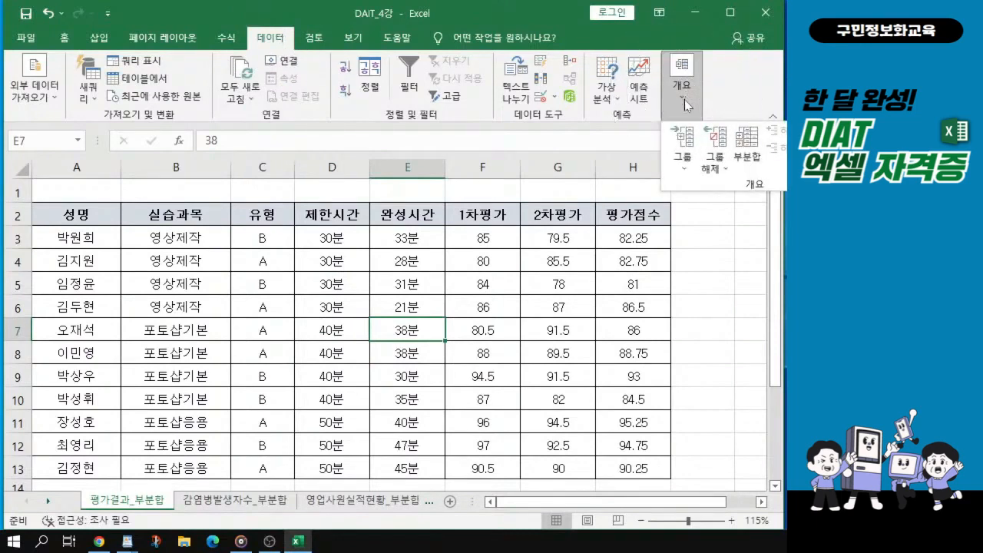
left_click(489, 17)
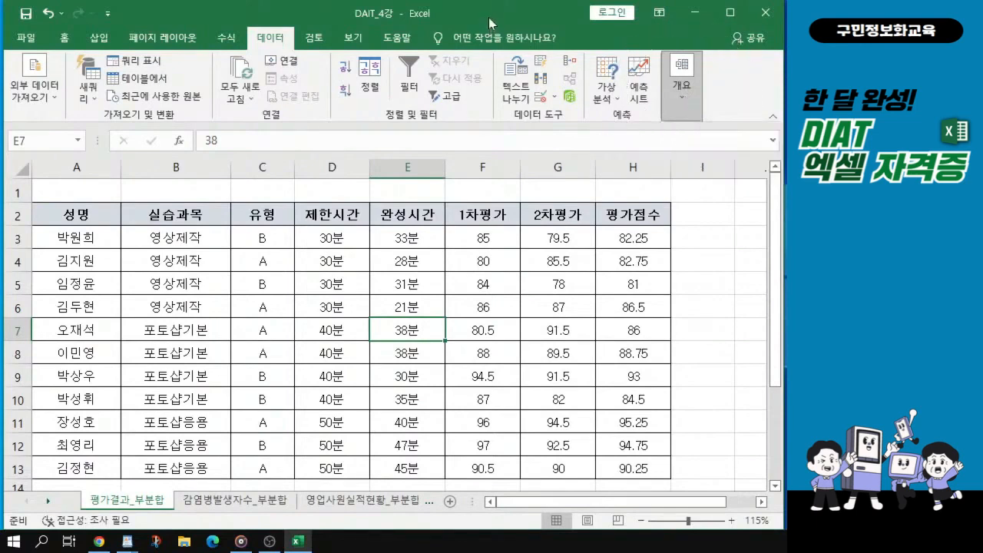
left_click_drag(488, 16, 327, 17)
left_click(520, 94)
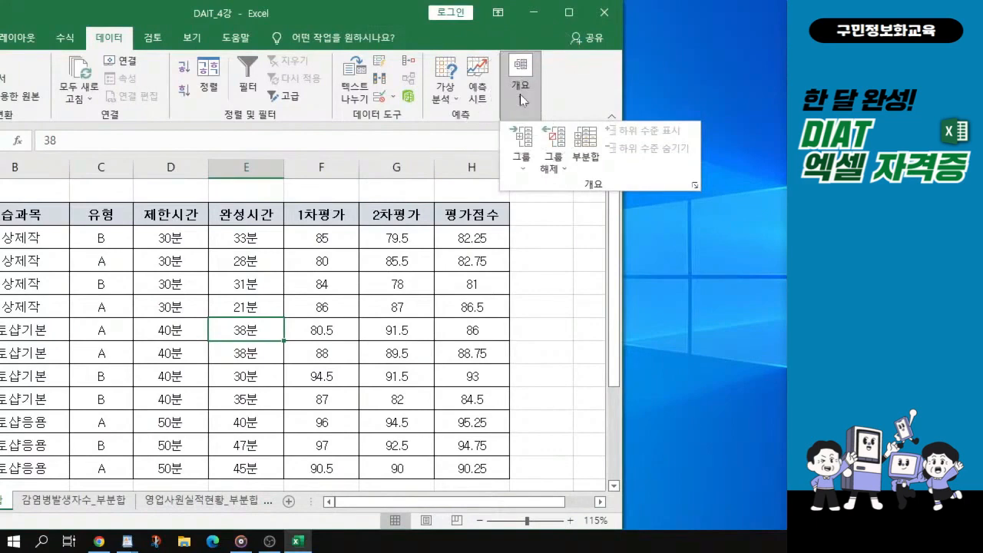
left_click(589, 150)
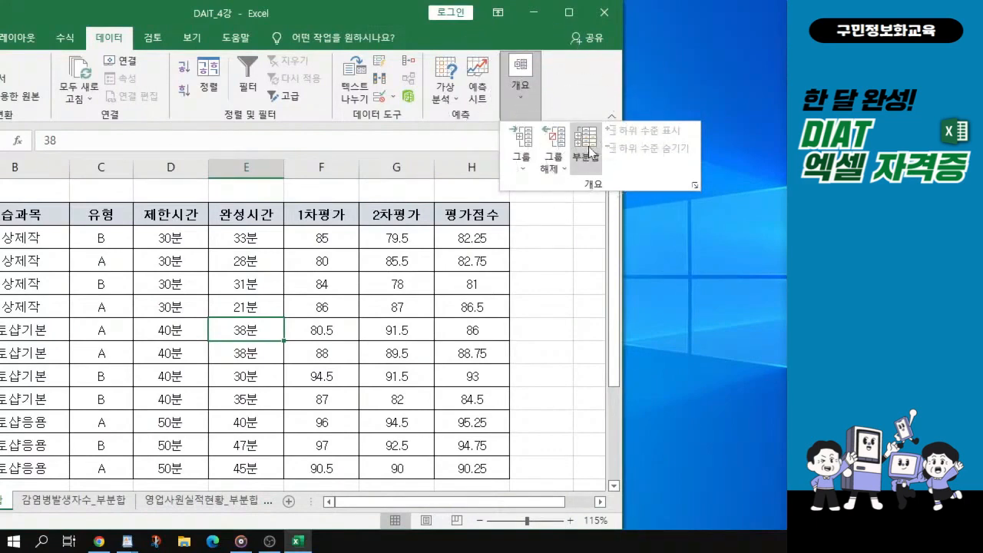
left_click(589, 150)
left_click_drag(621, 97, 752, 98)
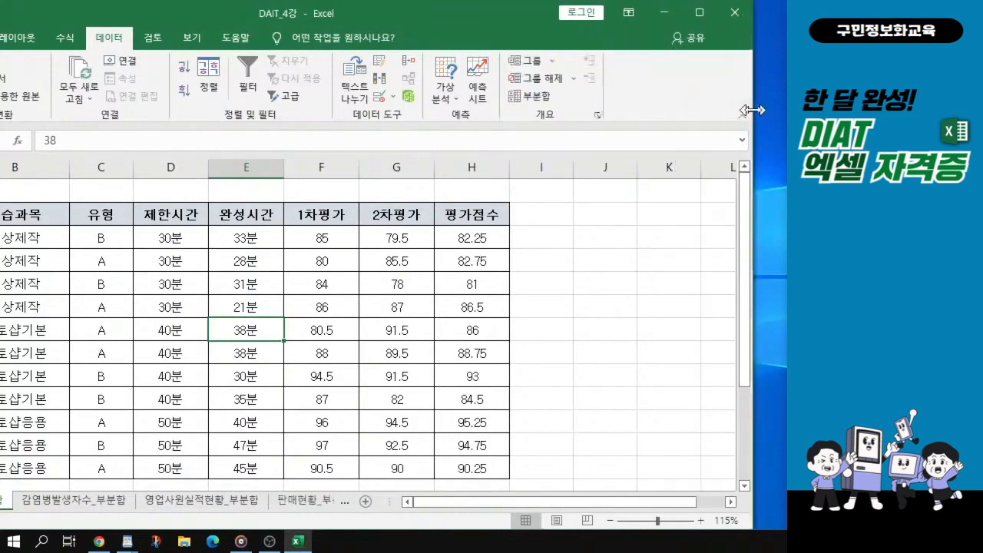
Start a Subtotal on the evaluation table, grouping by 실습과목 and using the 최소 function.
left_click(533, 102)
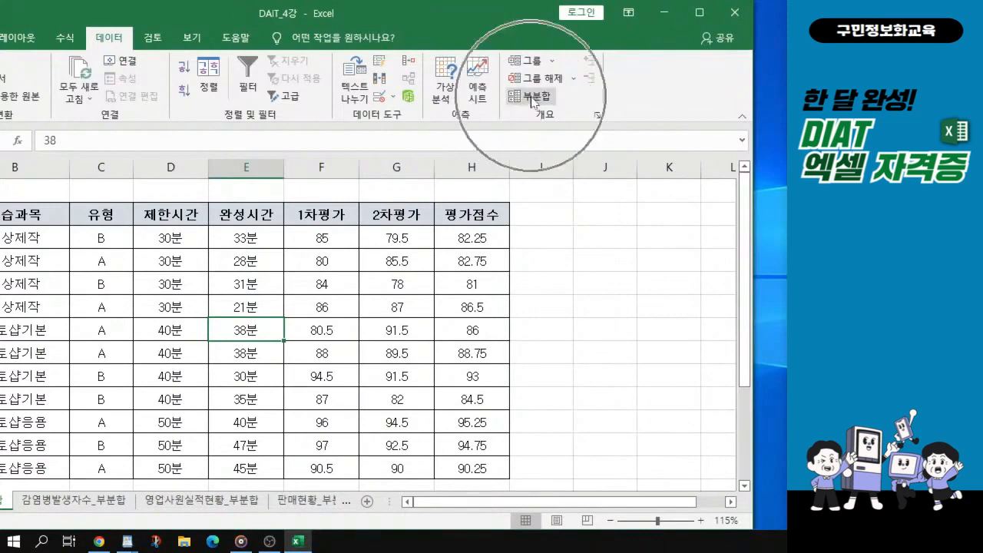
left_click(532, 101)
left_click(533, 101)
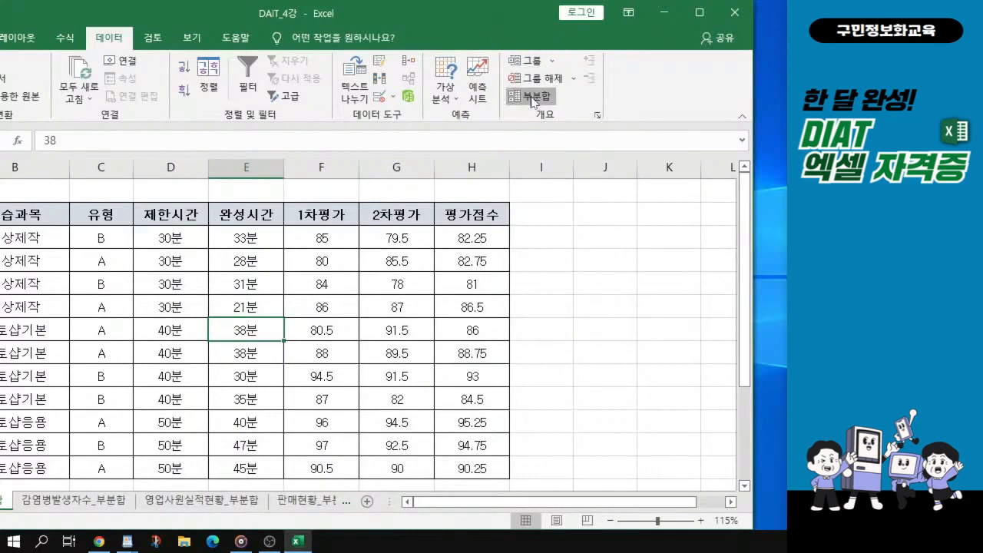
left_click(533, 102)
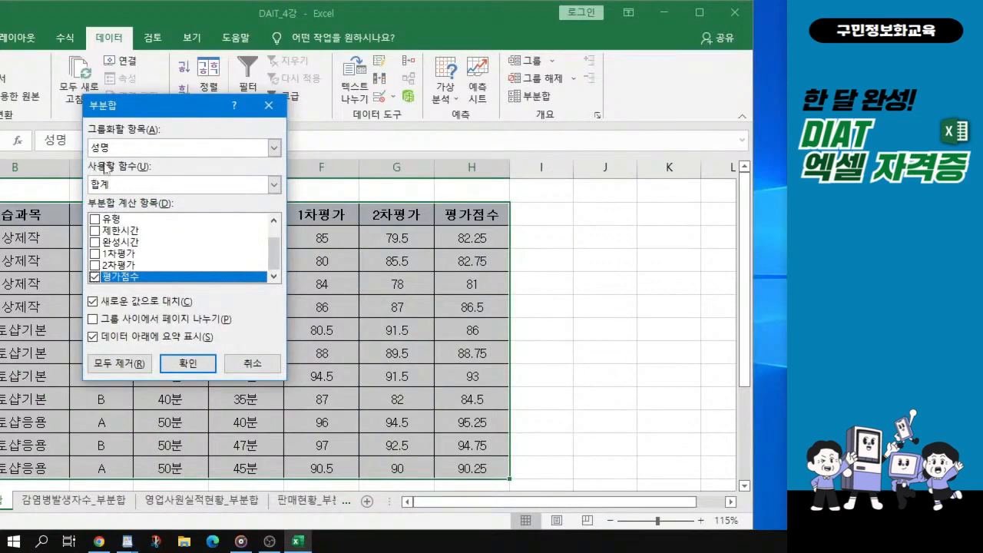
left_click(274, 148)
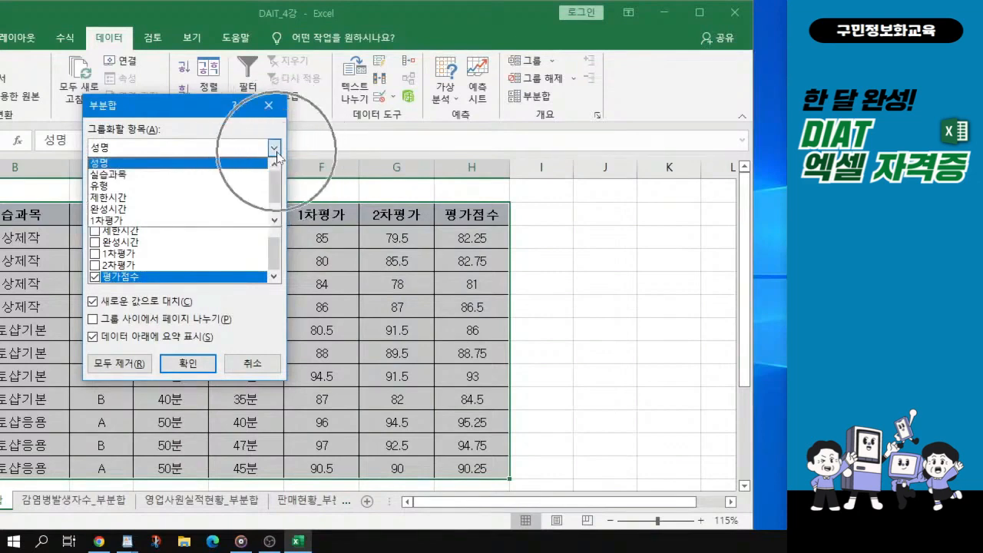
left_click(114, 179)
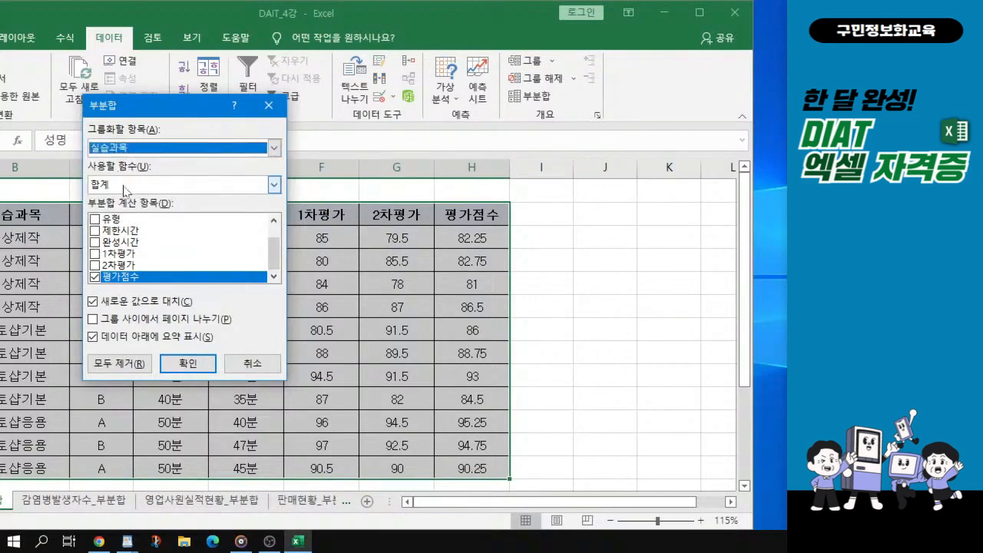
key("ctrl")
left_click(273, 185)
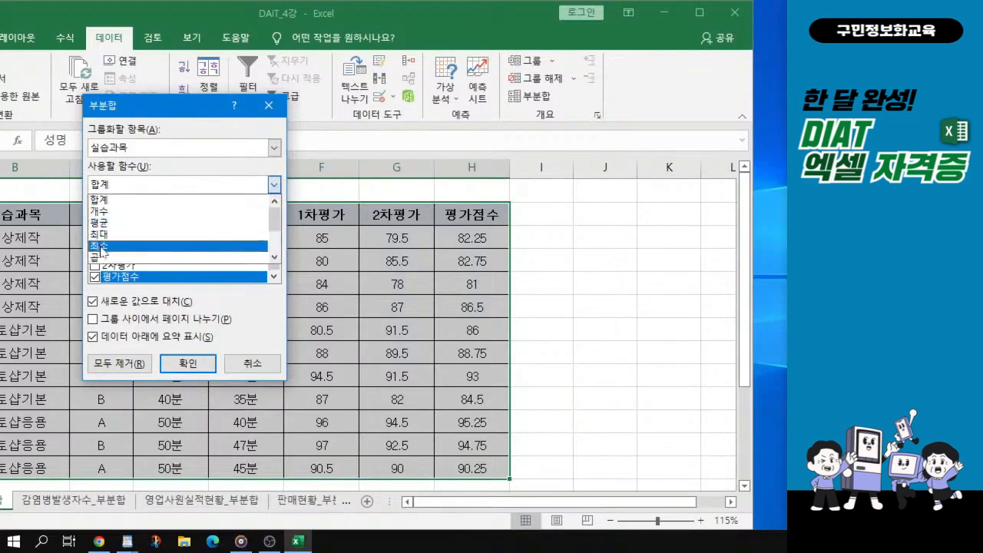
key("ctrl")
left_click(102, 247)
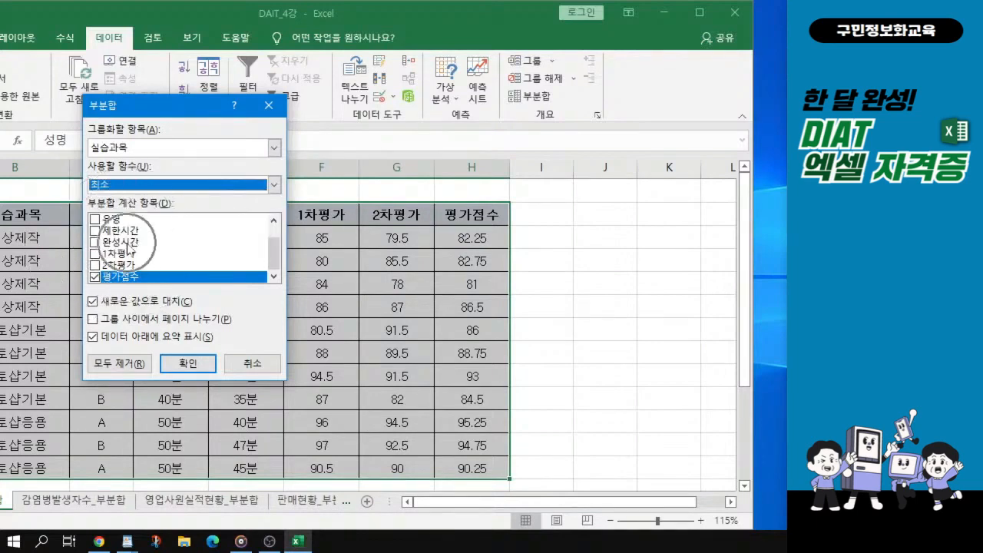
Include 1차평가 and 2차평가 as the subtotal items and exclude 평가점수.
left_click(94, 254)
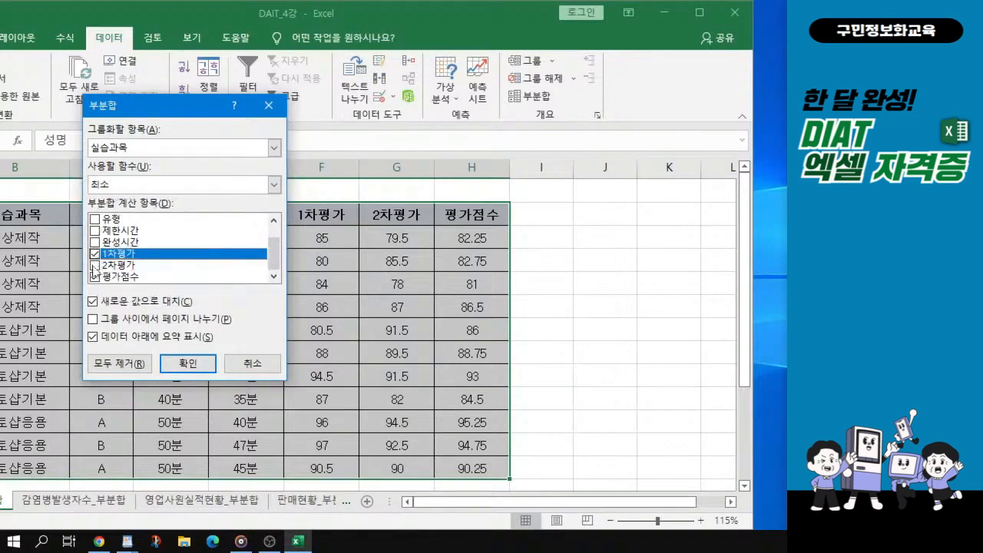
left_click(94, 266)
left_click(94, 277)
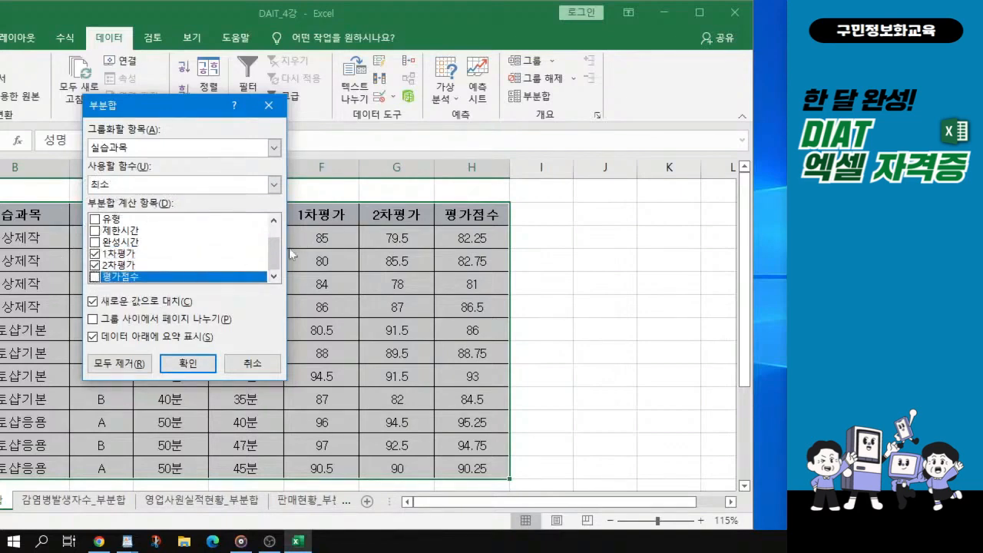
left_click_drag(274, 258, 274, 287)
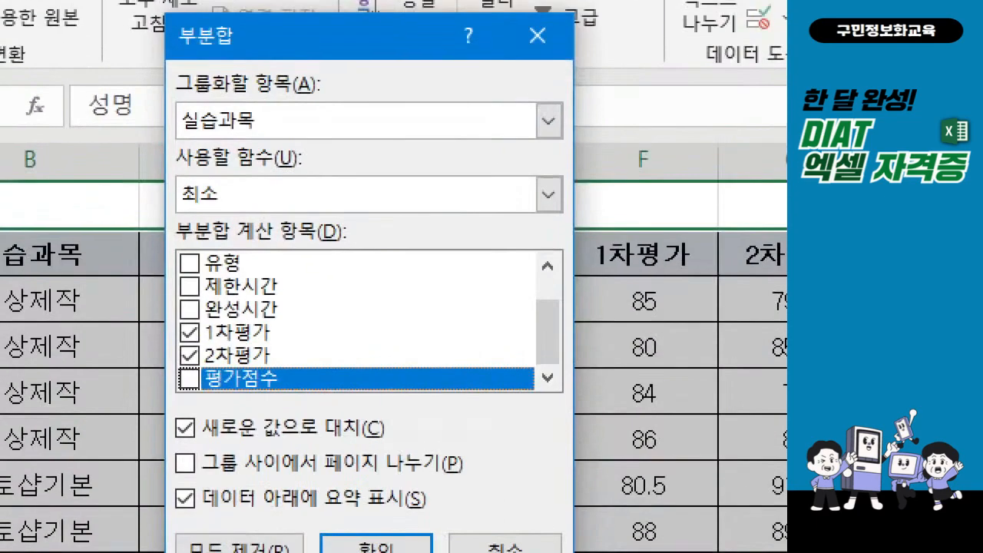
mouse_move(166, 106)
left_mouse_down()
mouse_move(241, 177)
mouse_move(309, 158)
left_mouse_up()
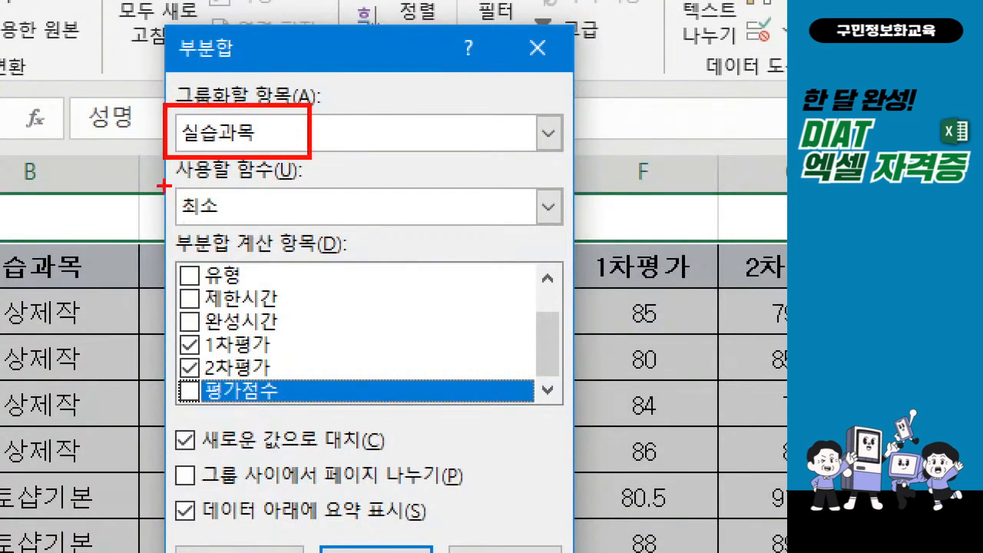
mouse_move(161, 183)
left_mouse_down()
mouse_move(295, 234)
mouse_move(315, 230)
left_mouse_up()
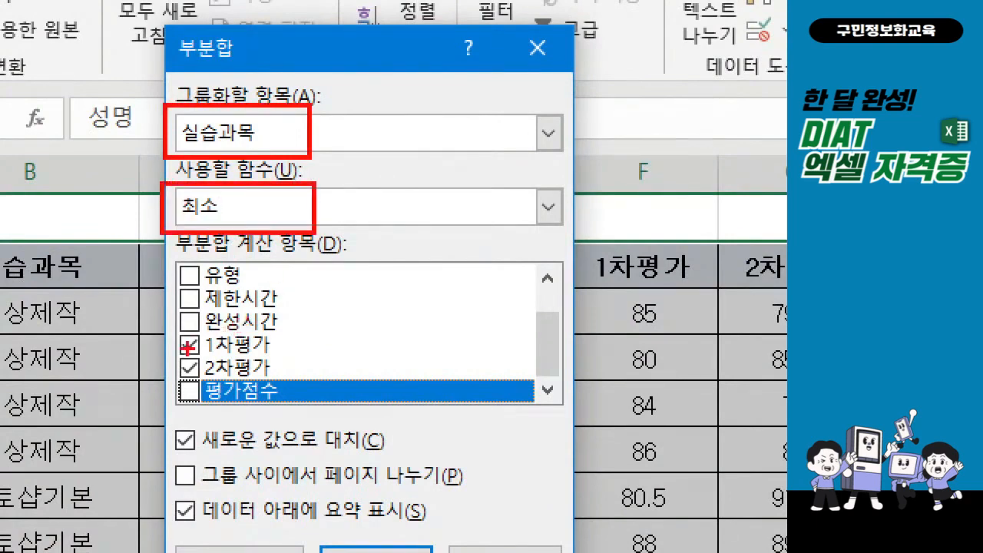
mouse_move(156, 330)
left_mouse_down()
mouse_move(157, 375)
mouse_move(324, 379)
left_mouse_up()
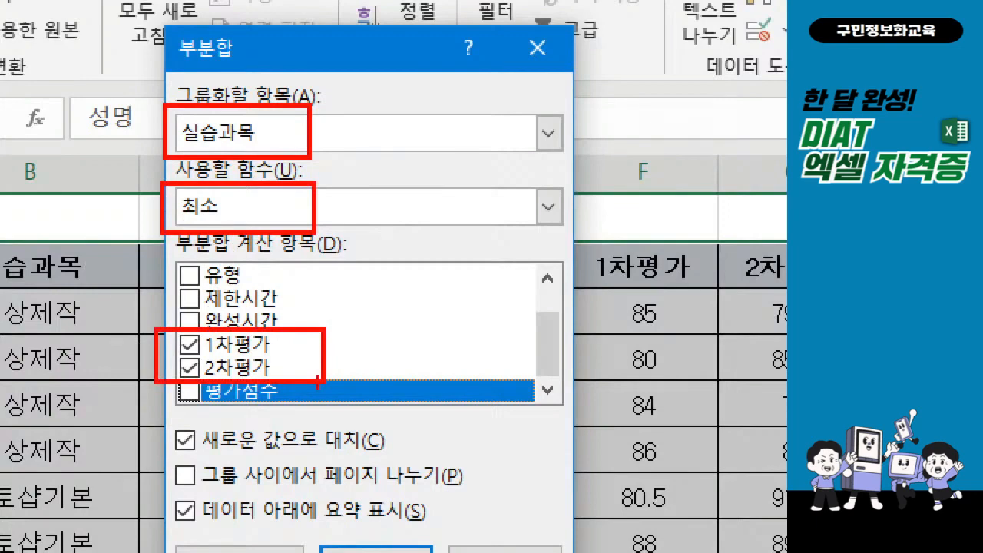
left_click_drag(367, 376, 338, 418)
left_click_drag(347, 375, 372, 426)
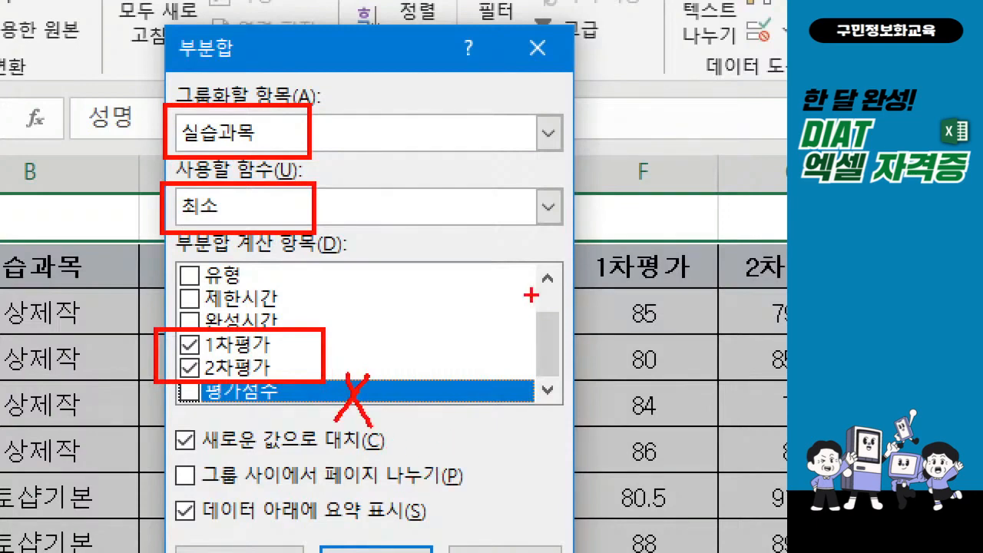
mouse_move(526, 301)
left_mouse_down()
mouse_move(537, 377)
mouse_move(570, 409)
left_mouse_up()
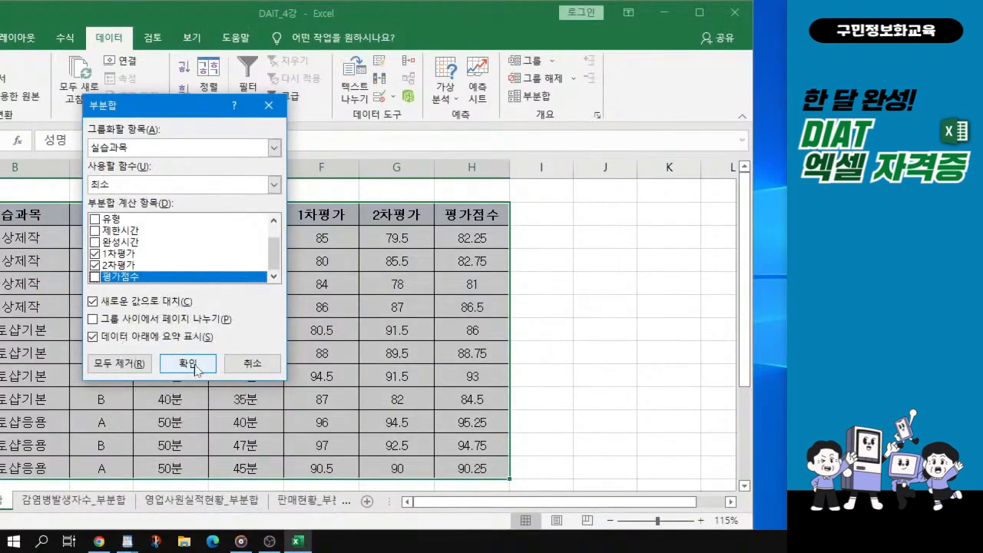
Apply the 최소 subtotals and reposition the workbook window to bring all the table columns into view.
left_click(195, 366)
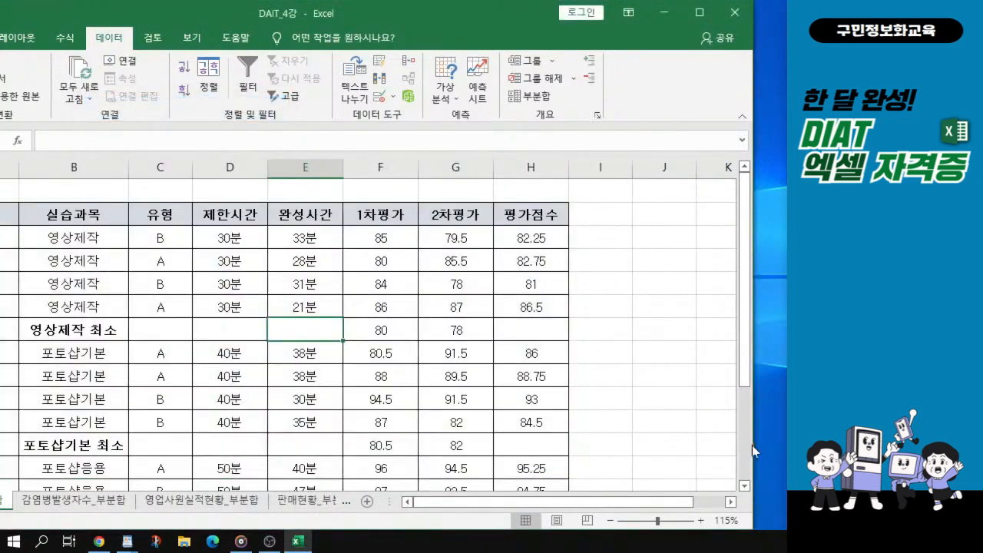
left_click_drag(752, 445, 702, 445)
left_click_drag(391, 15, 526, 16)
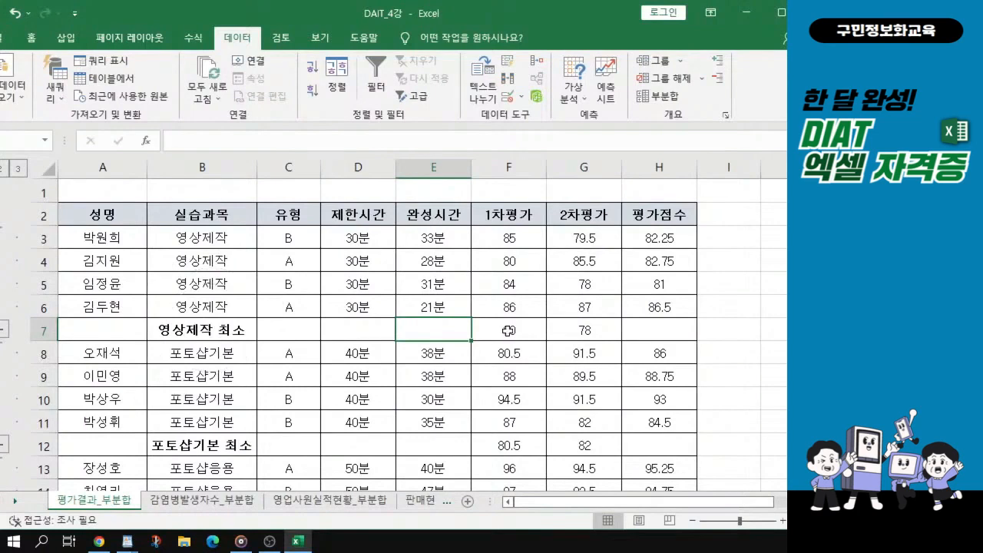
Examine the 최소 subtotal rows for 영상제작 and 포토샵기본 across the 1차평가 and 2차평가 columns.
left_click_drag(508, 330, 586, 324)
left_click_drag(177, 330, 584, 327)
left_click(199, 443, "ctrl")
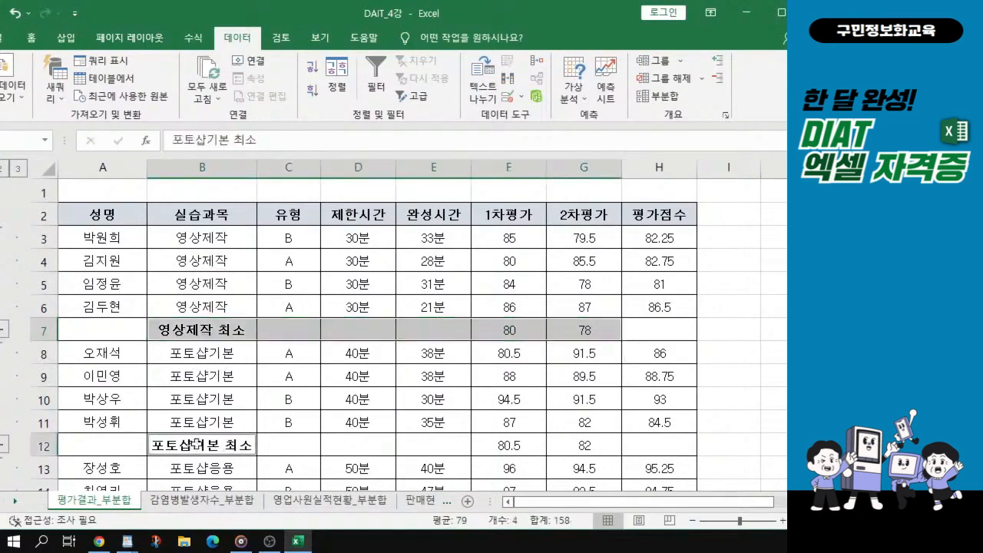
left_click_drag(198, 443, 584, 445)
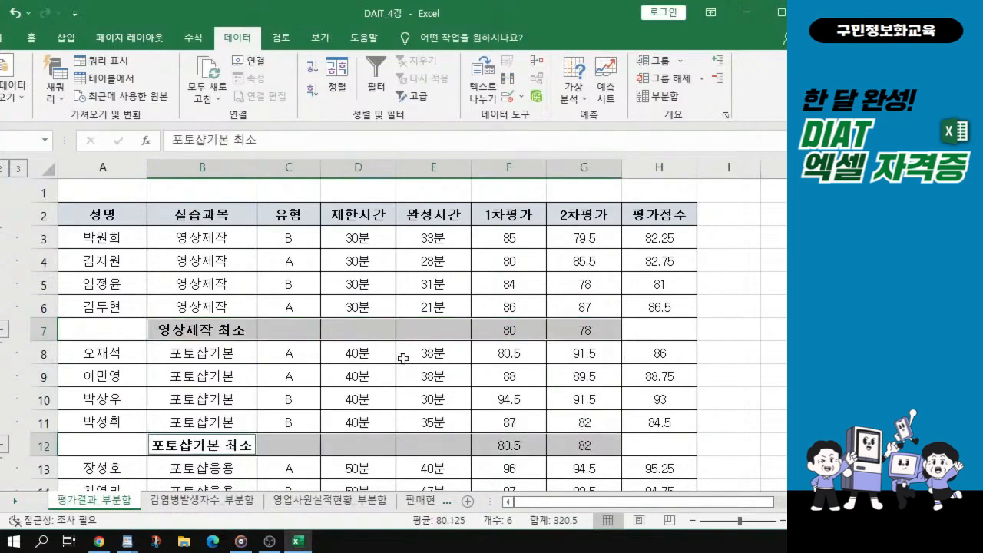
left_click(375, 281)
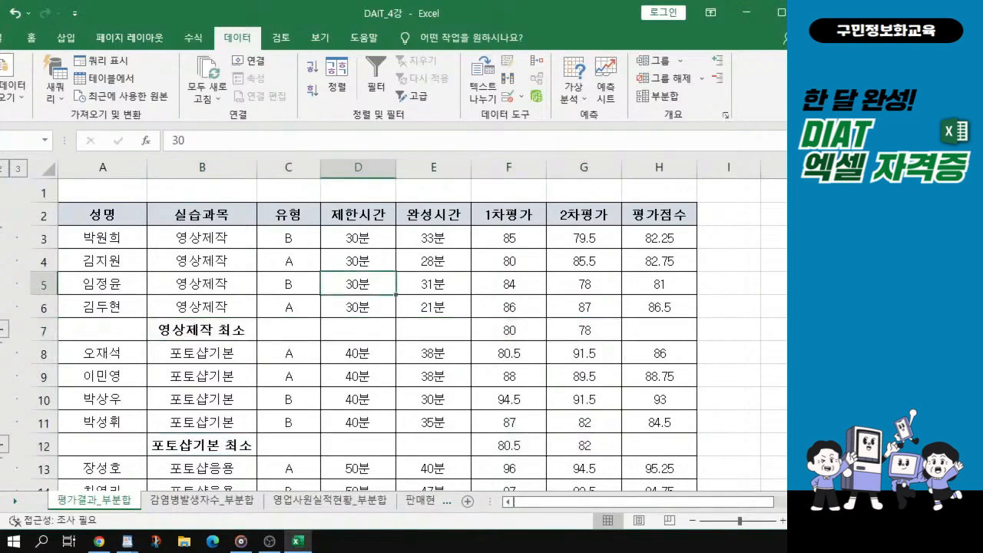
left_click_drag(835, 356, 772, 361)
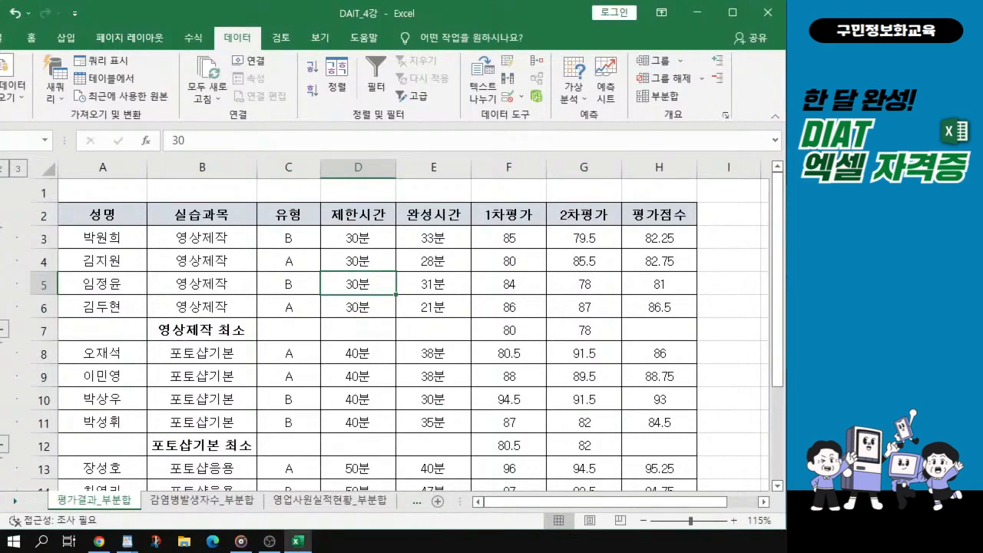
Start a second Subtotal by 실습과목 using the 평균 function, with only 평가점수 as the subtotal item.
key("alt+Tab")
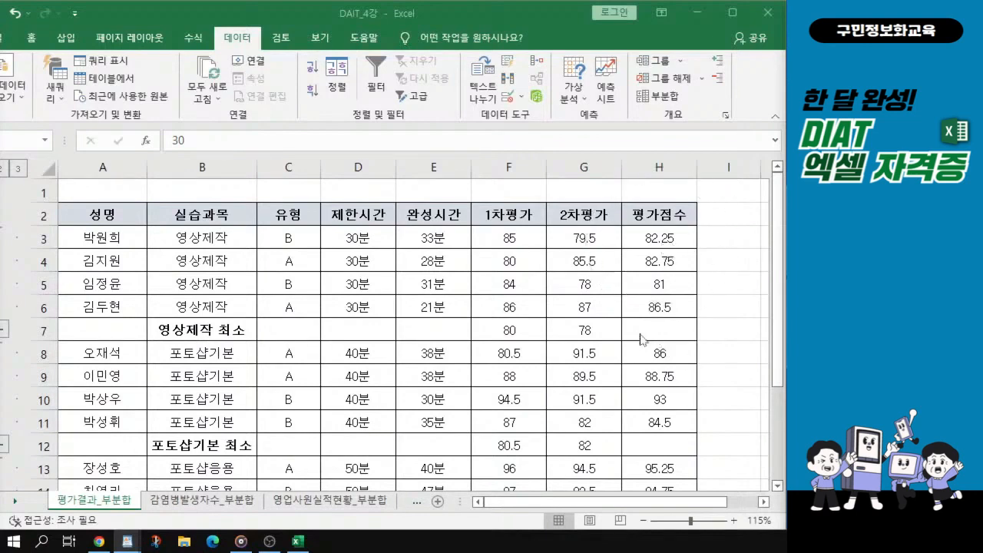
left_click(402, 333)
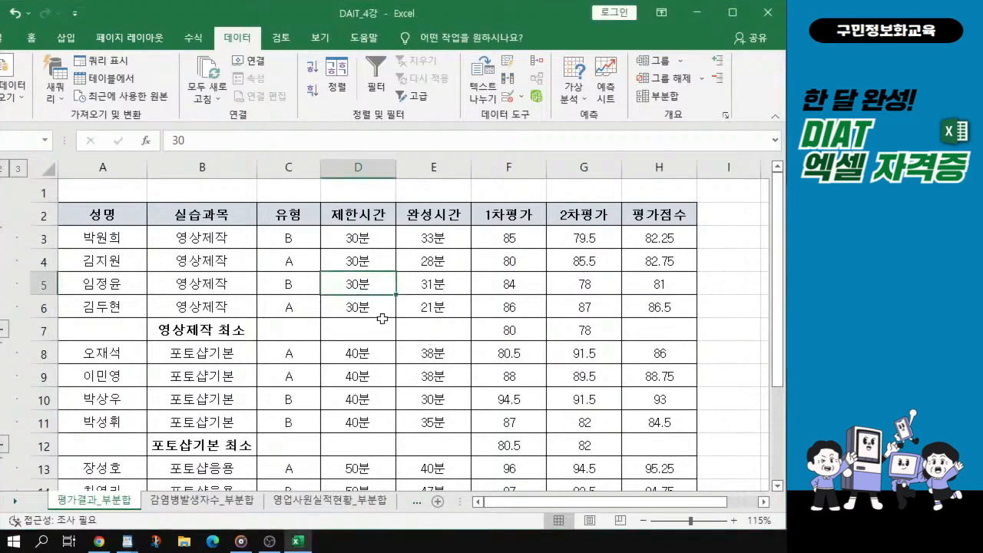
left_click(665, 97)
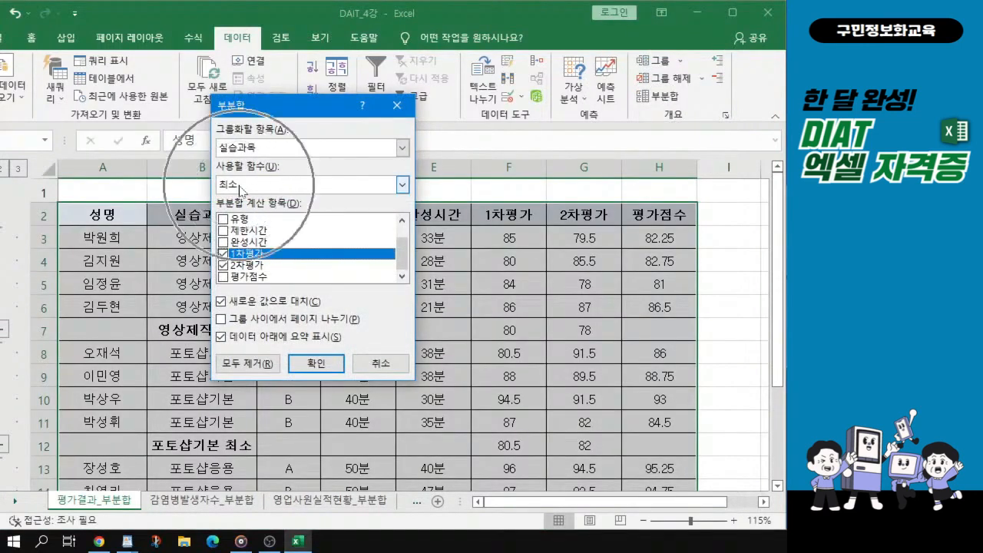
left_click(402, 185)
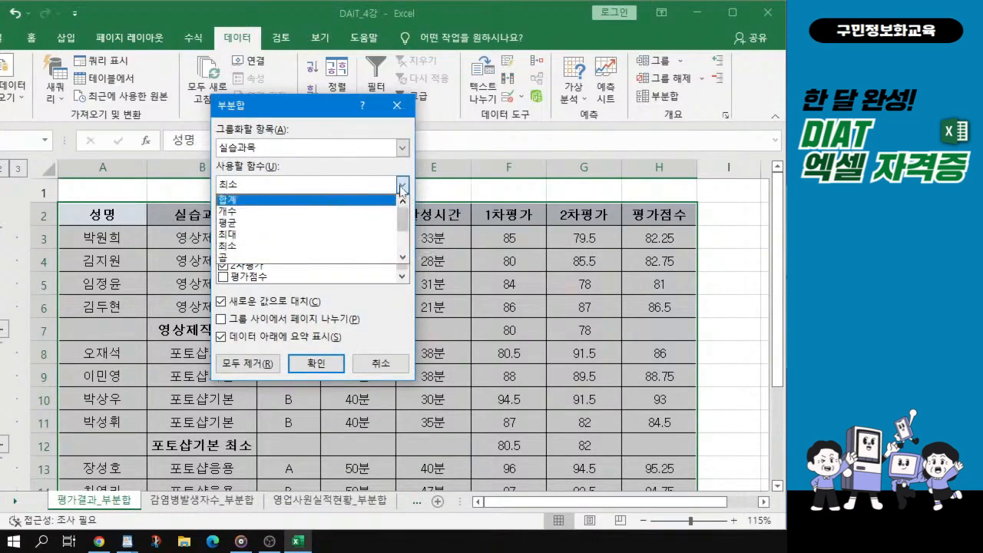
left_click(232, 227)
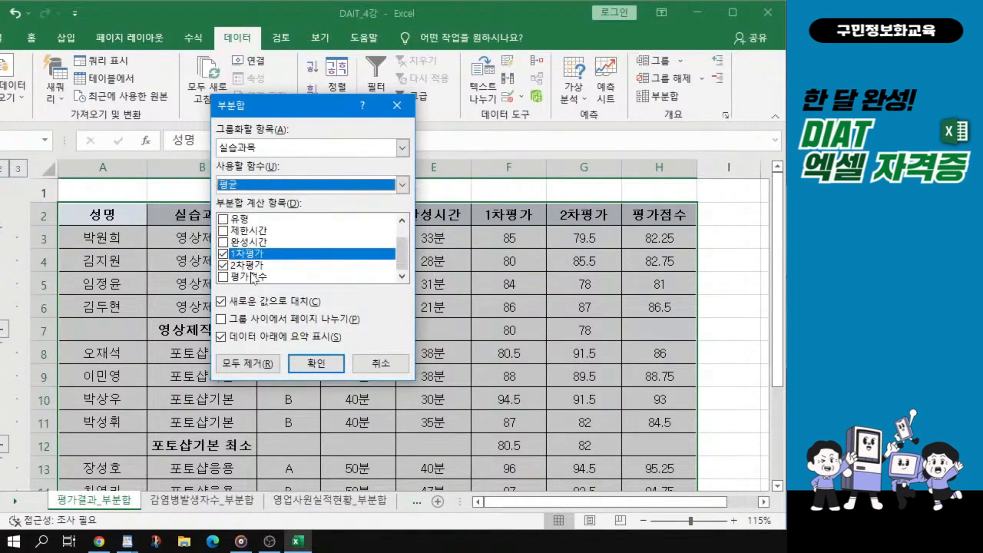
left_click(224, 277)
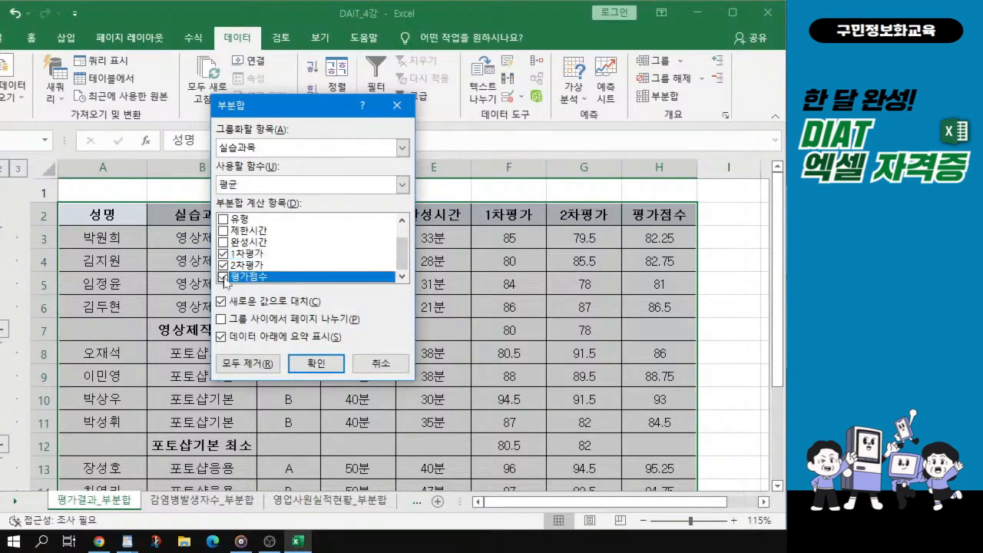
left_click(222, 265)
left_click(223, 254)
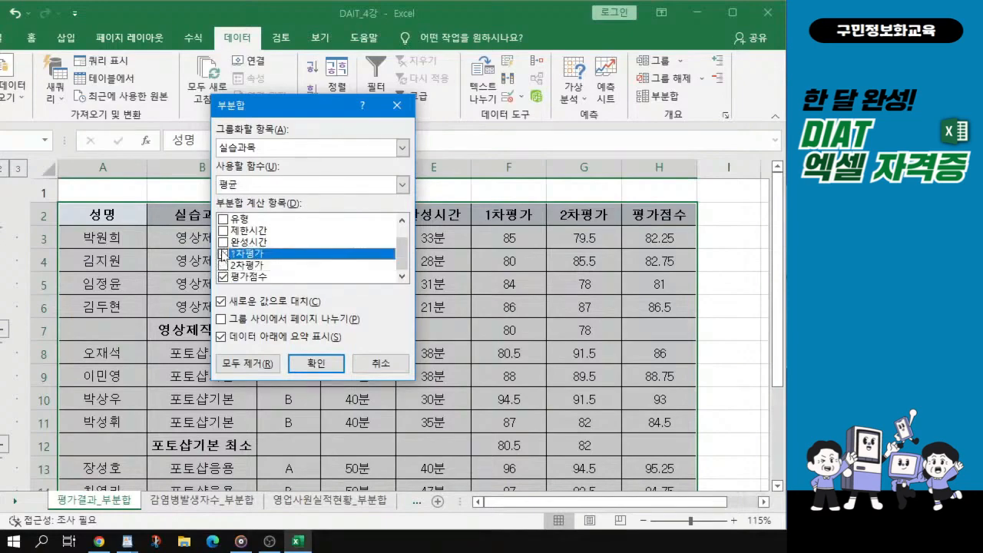
Turn off 새로운 값으로 대치 to keep the existing 최소 subtotals, and apply the 평균 subtotals.
left_click(221, 301)
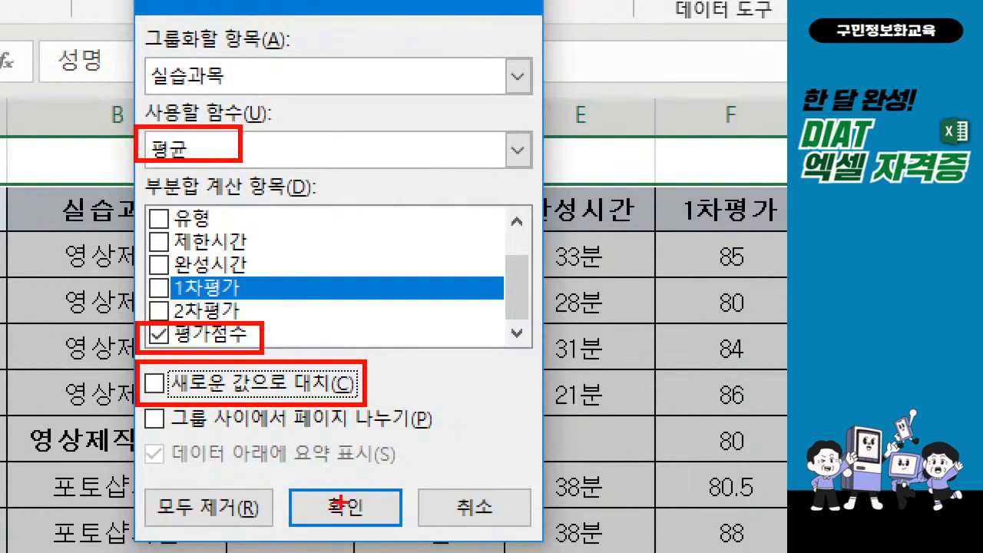
mouse_move(344, 489)
left_mouse_down()
mouse_move(361, 511)
mouse_move(407, 468)
left_mouse_up()
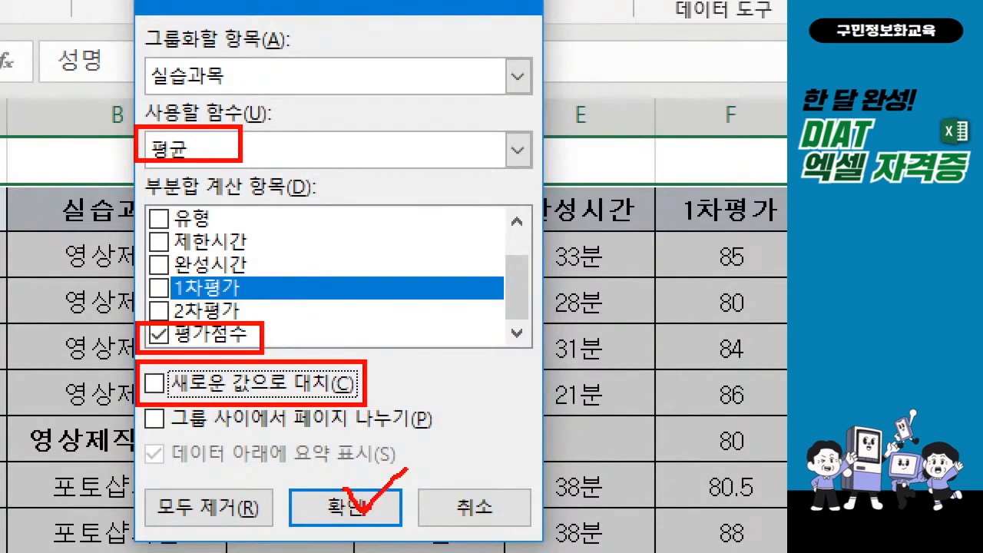
key("Escape")
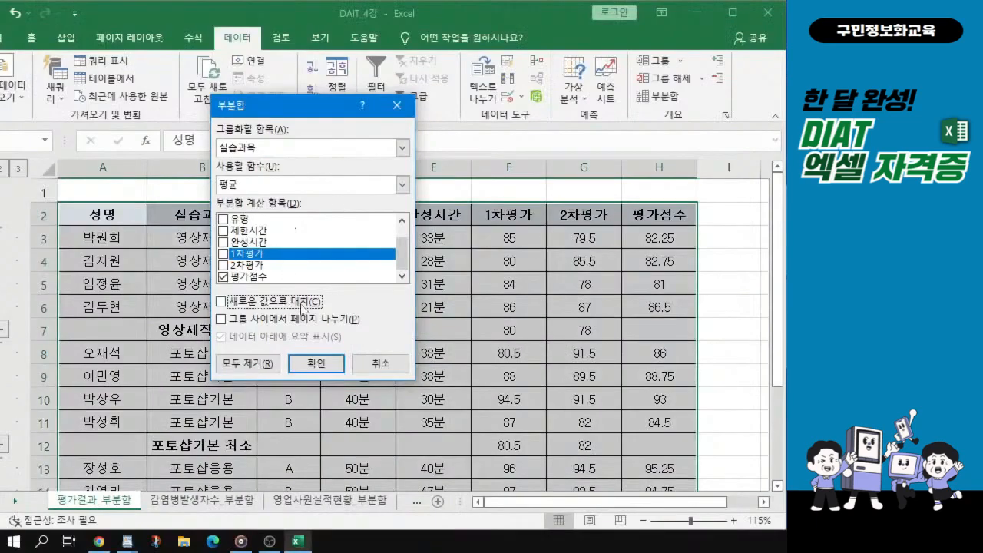
left_click(317, 367)
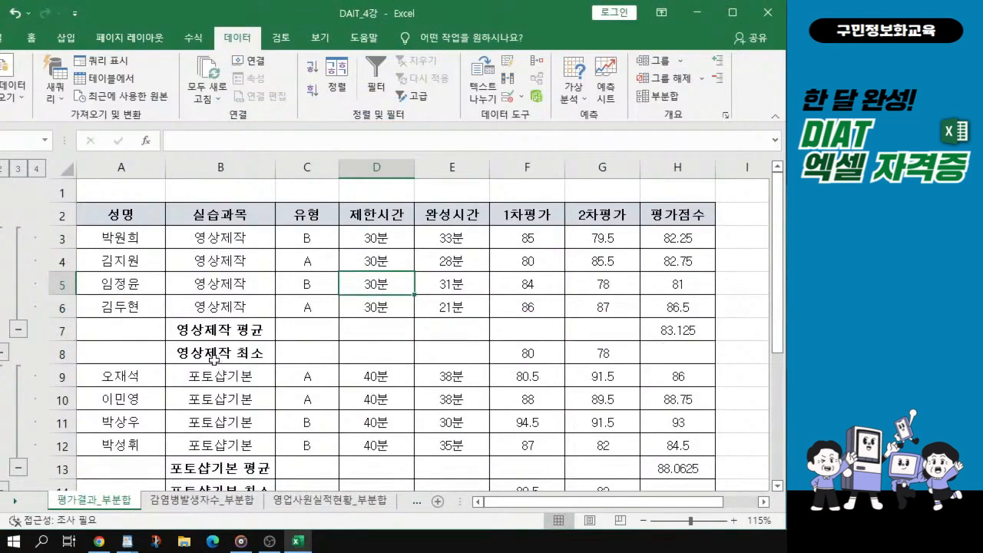
Examine the 영상제작 평균 and 최소 rows, and reposition the workbook window to show the outline levels and all table columns.
left_click_drag(213, 357, 680, 329)
key("ctrl+q")
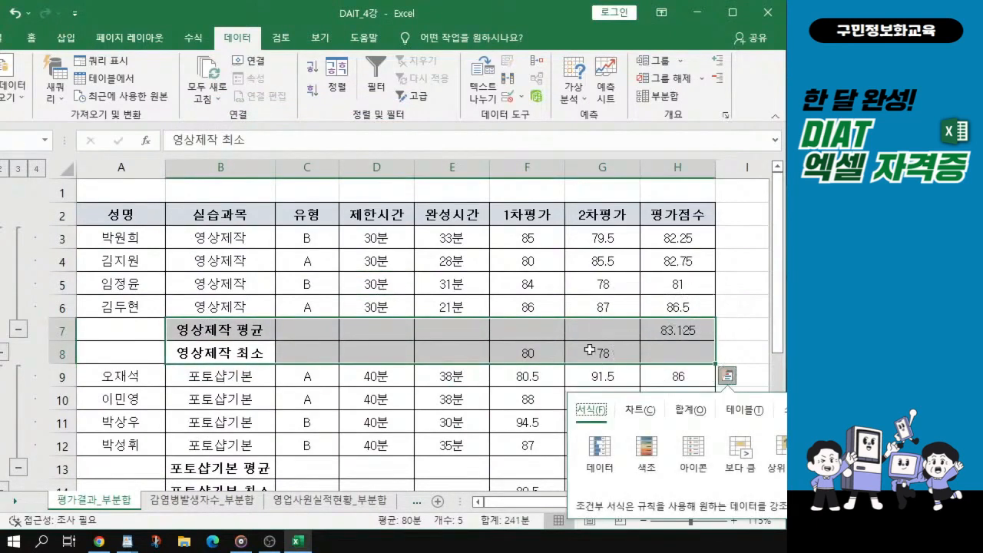
left_click(589, 349)
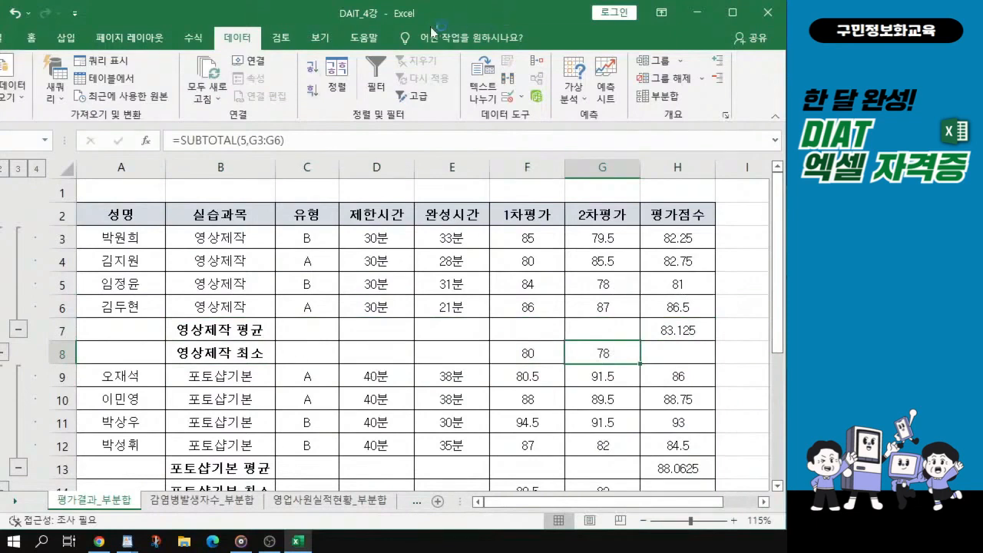
left_click_drag(408, 8, 457, 8)
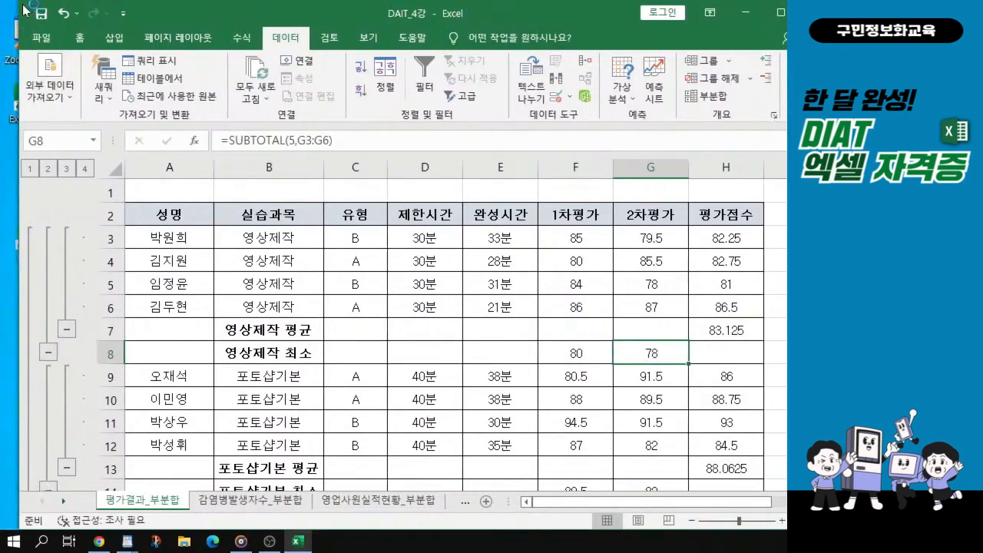
left_click_drag(19, 184, 48, 186)
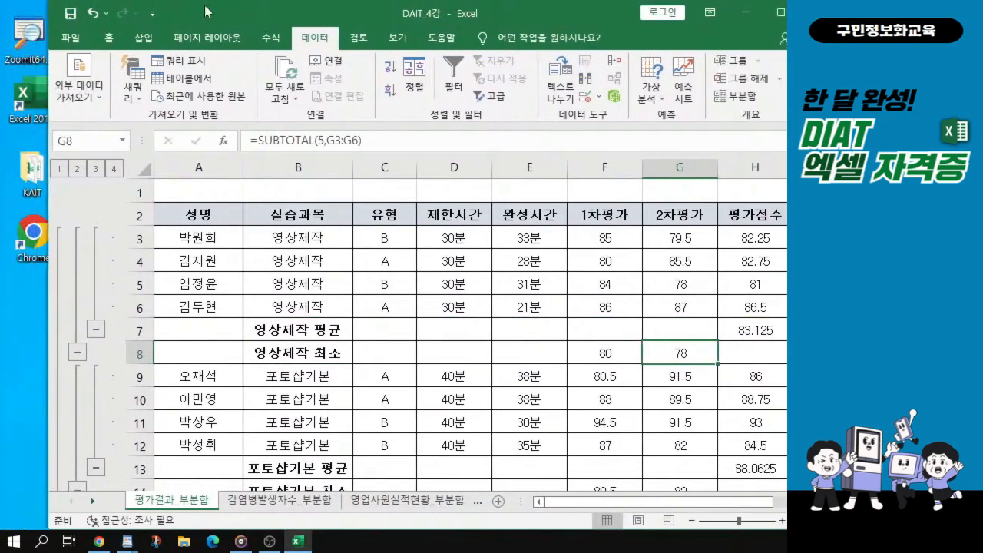
left_click_drag(205, 11, 159, 11)
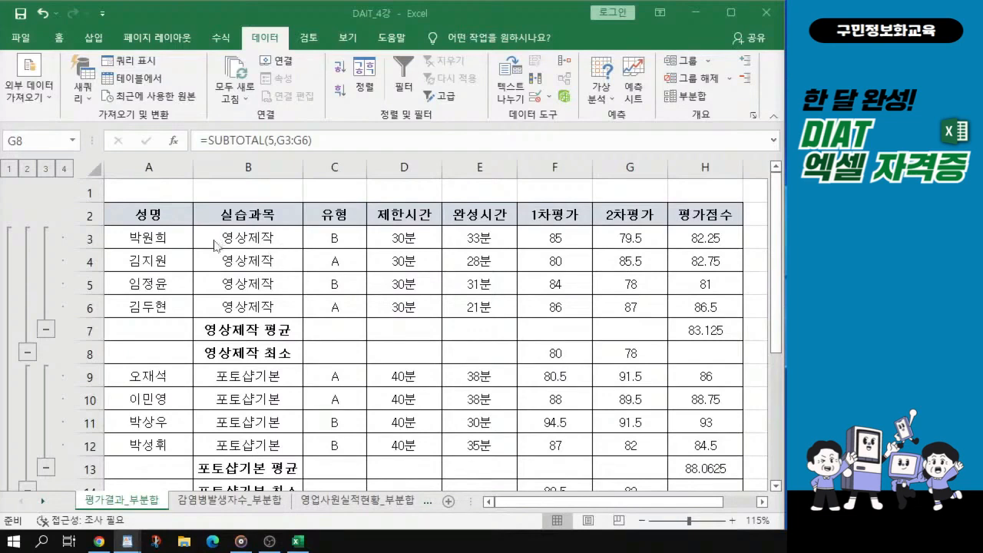
Select the scores and subtotals in F3:H21 under 1차평가, 2차평가 and 평가점수.
left_click(563, 232)
key("ctrl")
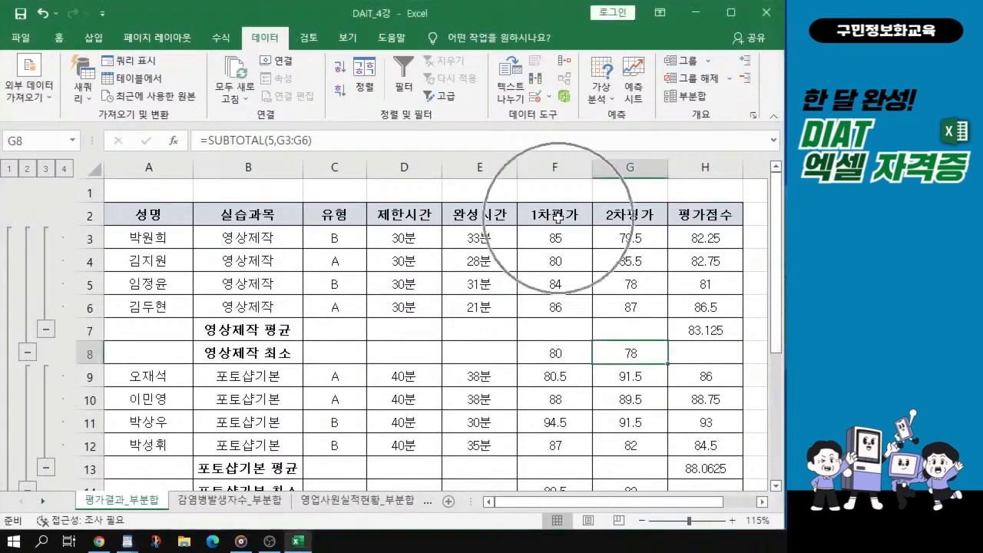
left_click(559, 241)
key("ctrl")
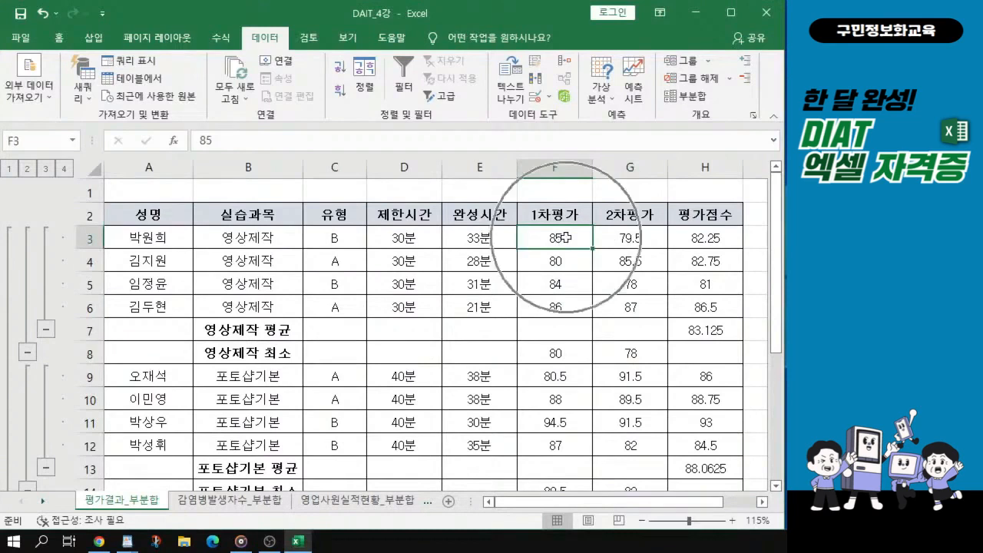
key("ctrl")
key("ctrl")
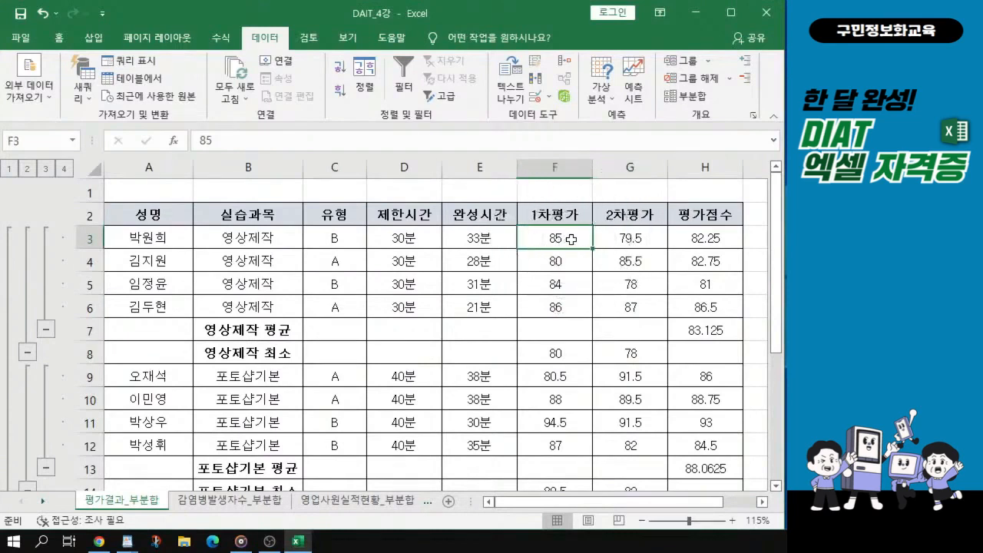
key("ctrl")
key("ctrl")
key("ctrl")
scroll(571, 239, "down", 1)
left_click_drag(485, 228, 616, 463)
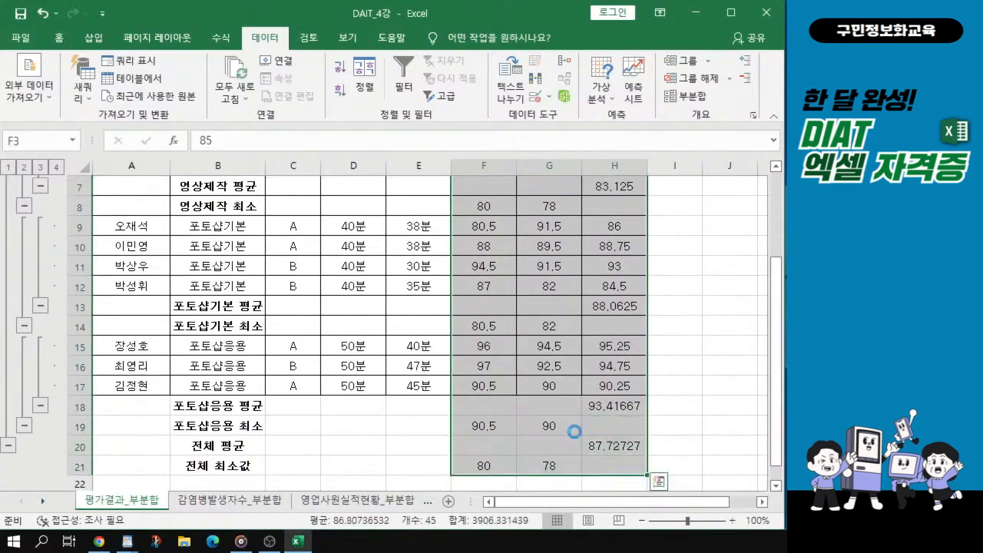
scroll(574, 432, "down", 1)
scroll(447, 292, "up", 1)
key("ctrl+q")
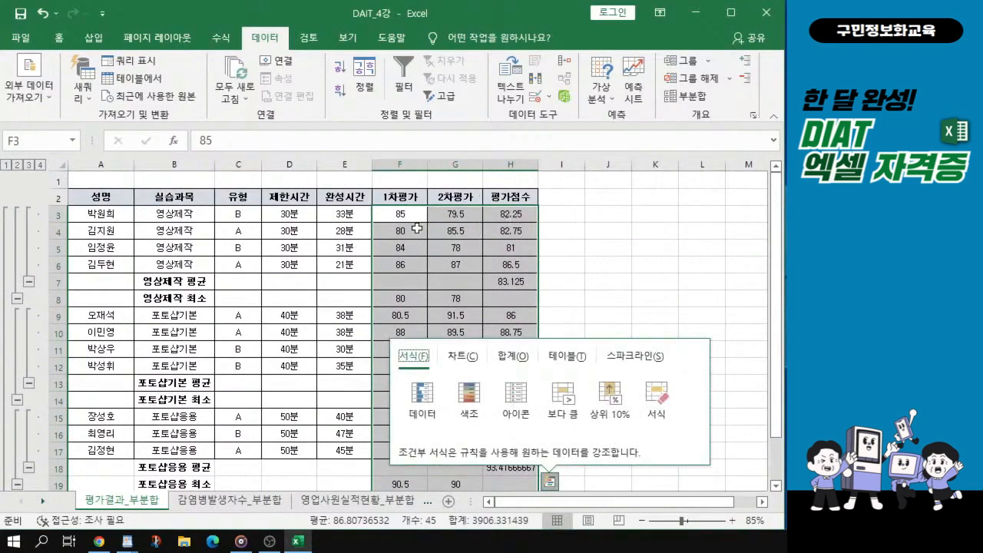
Format the range F3:H21 in the 숫자 category with 1 decimal place.
left_click_drag(400, 214, 508, 463)
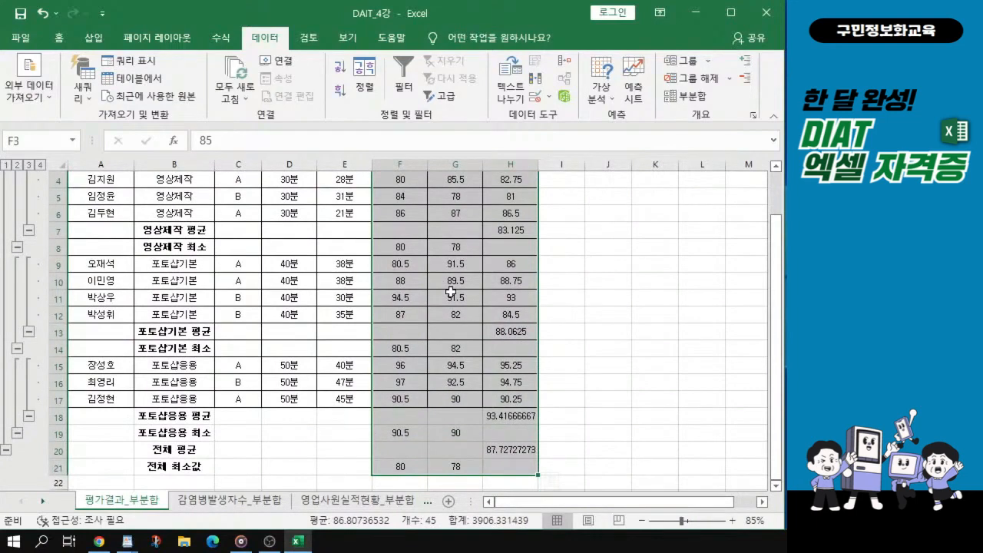
scroll(451, 290, "up", 1)
key("ctrl+1")
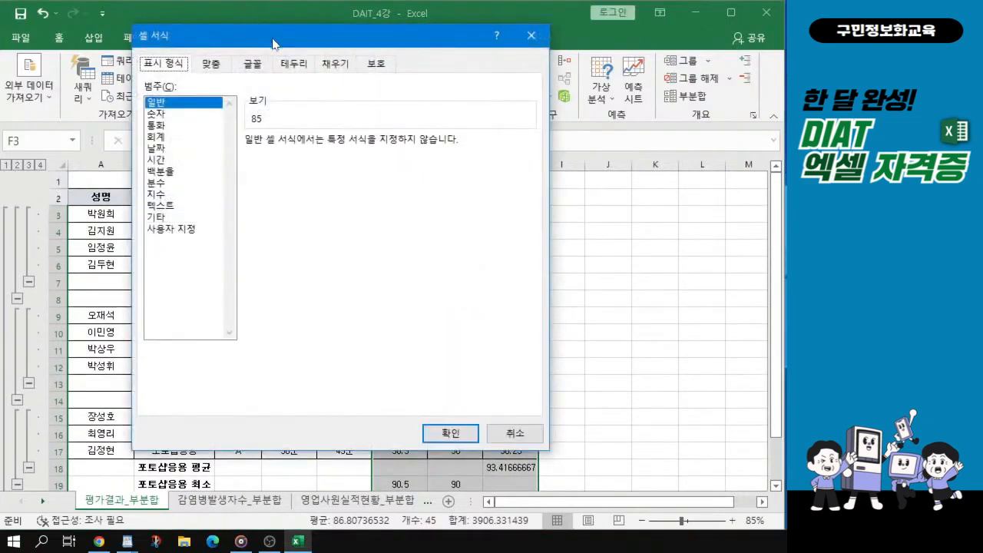
left_click_drag(273, 43, 328, 58)
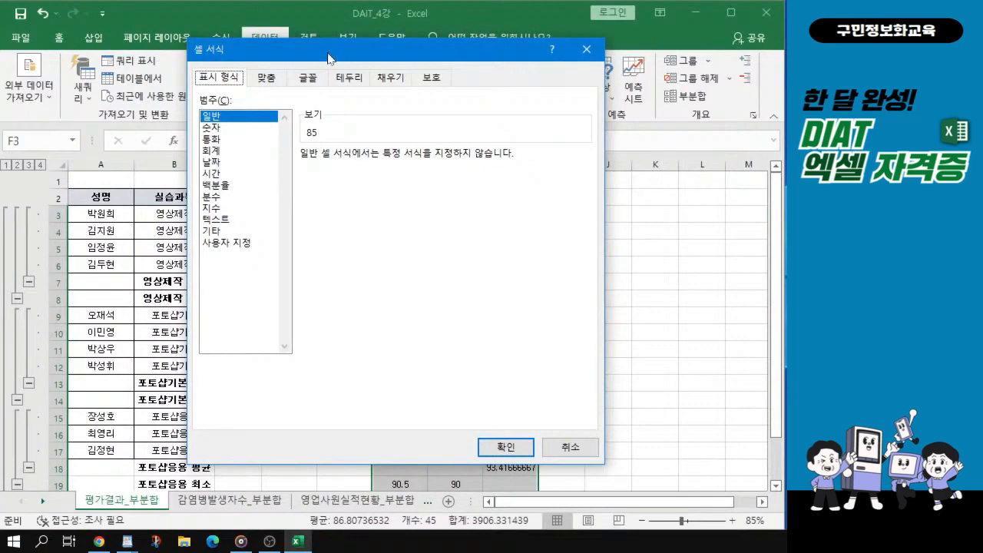
left_click(213, 127)
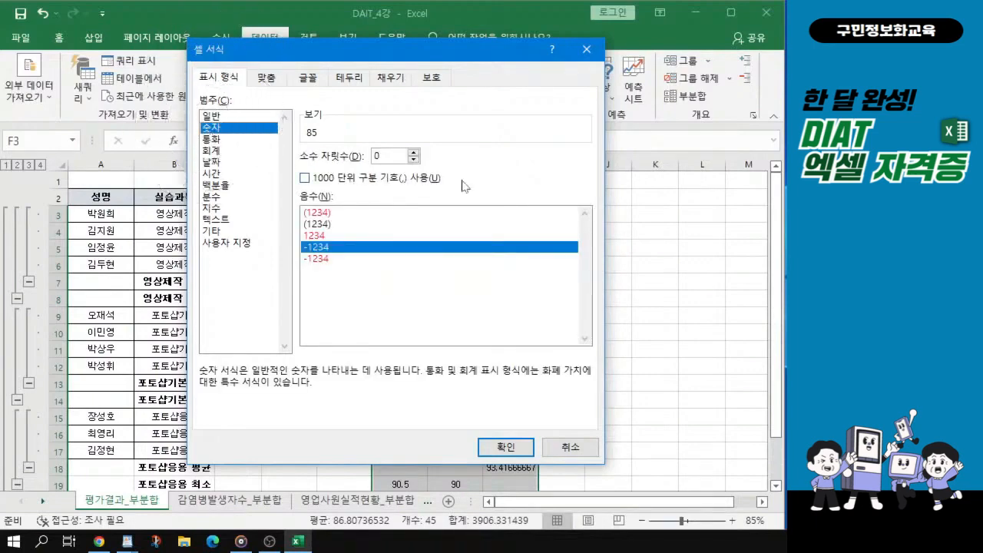
left_click(413, 152)
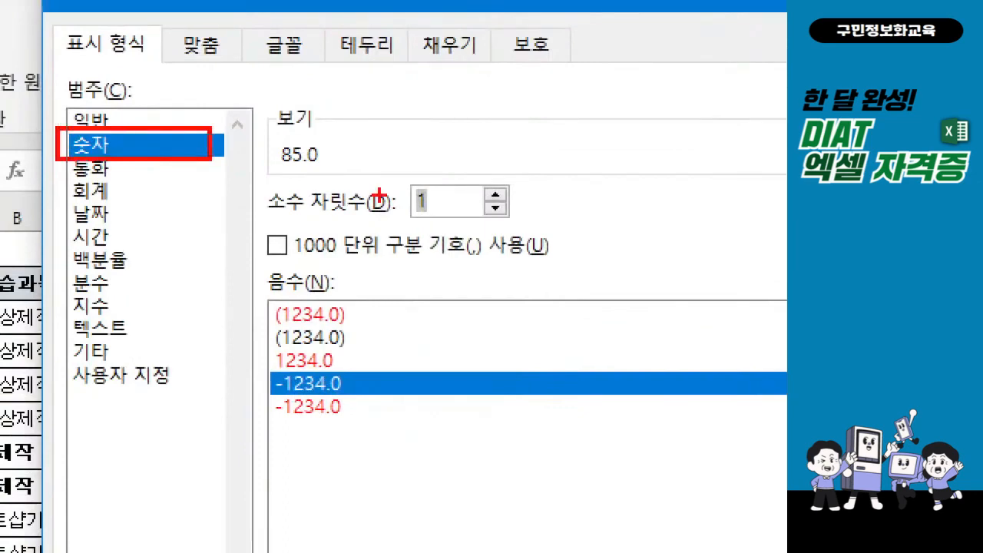
mouse_move(397, 167)
left_mouse_down()
mouse_move(397, 198)
mouse_move(538, 226)
left_mouse_up()
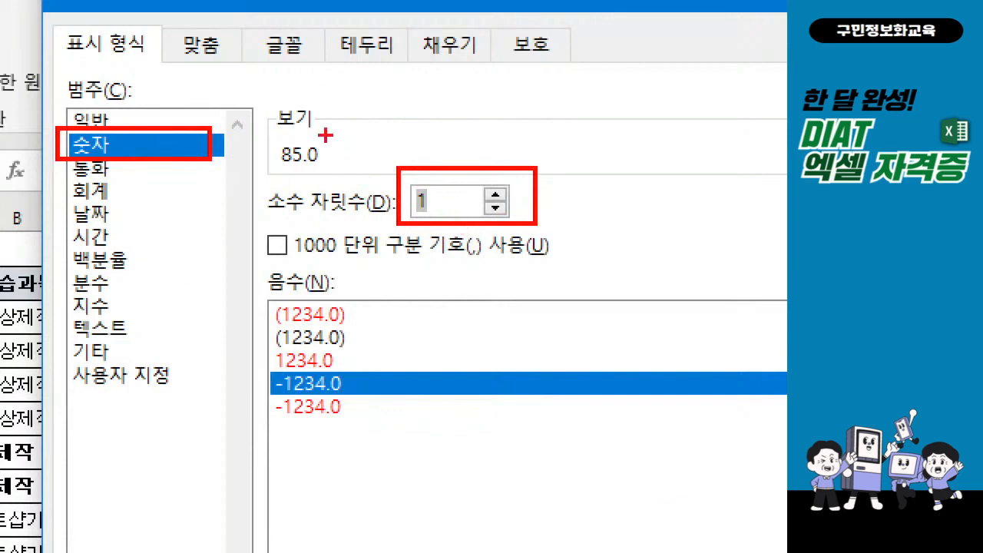
left_click_drag(325, 134, 381, 97)
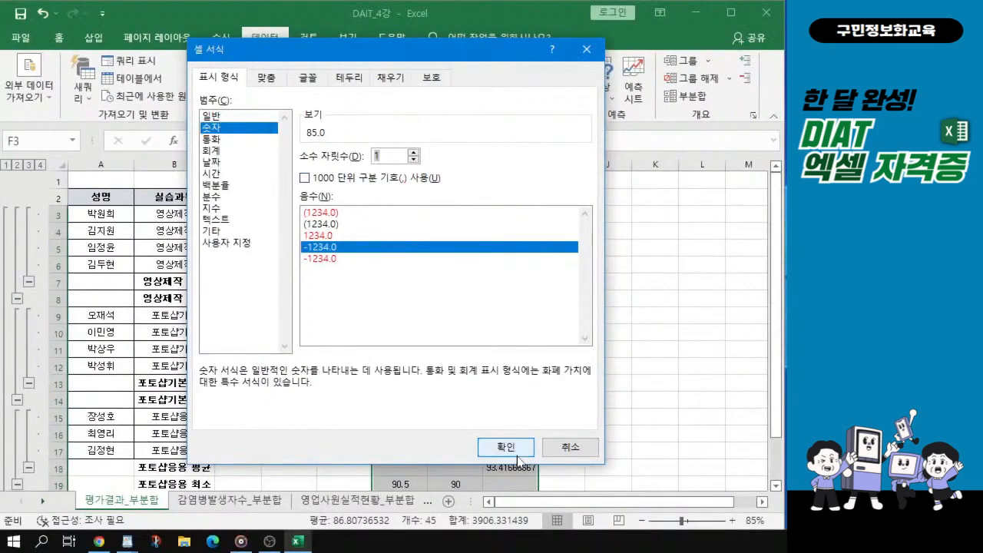
left_click(510, 453)
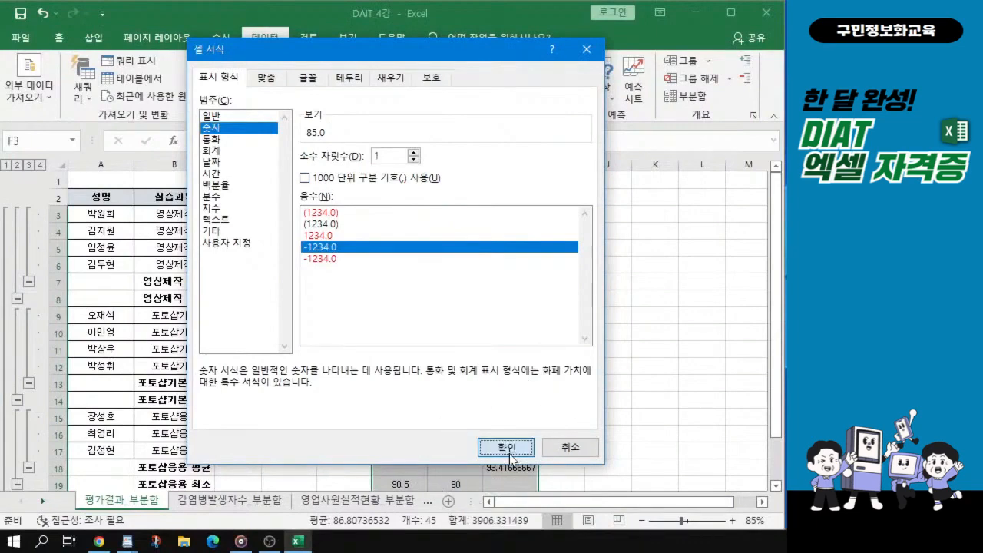
left_click(507, 449)
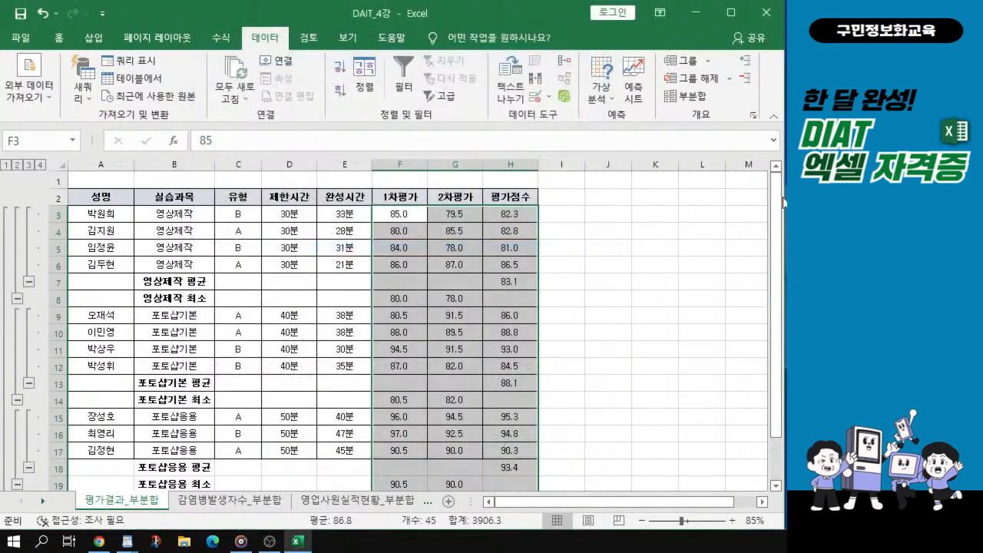
Try to group columns D:H, from 제한시간 to 평가점수, on the 평가결과_부분합 sheet.
key("alt+Tab")
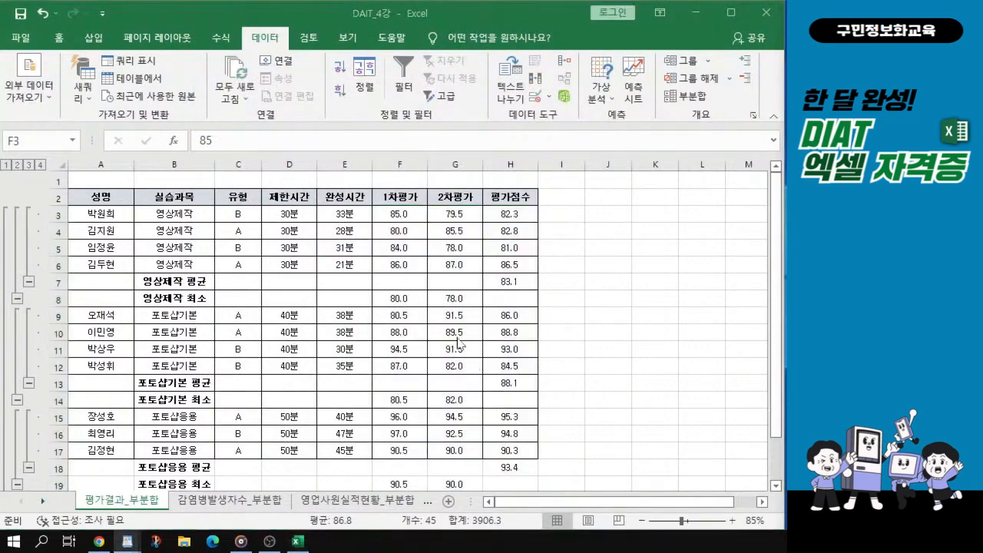
scroll(459, 347, "up", 2)
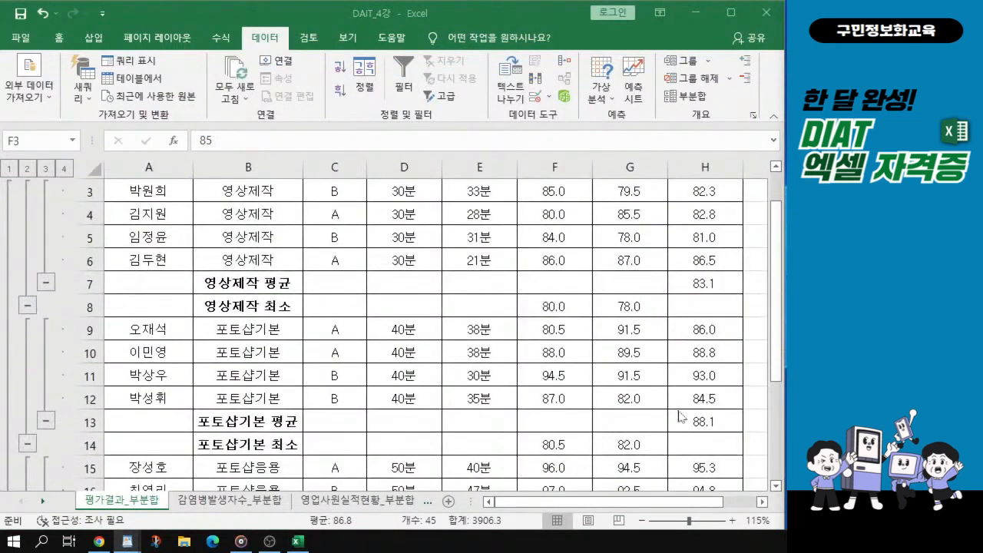
scroll(679, 414, "down", 2)
scroll(649, 353, "up", 3)
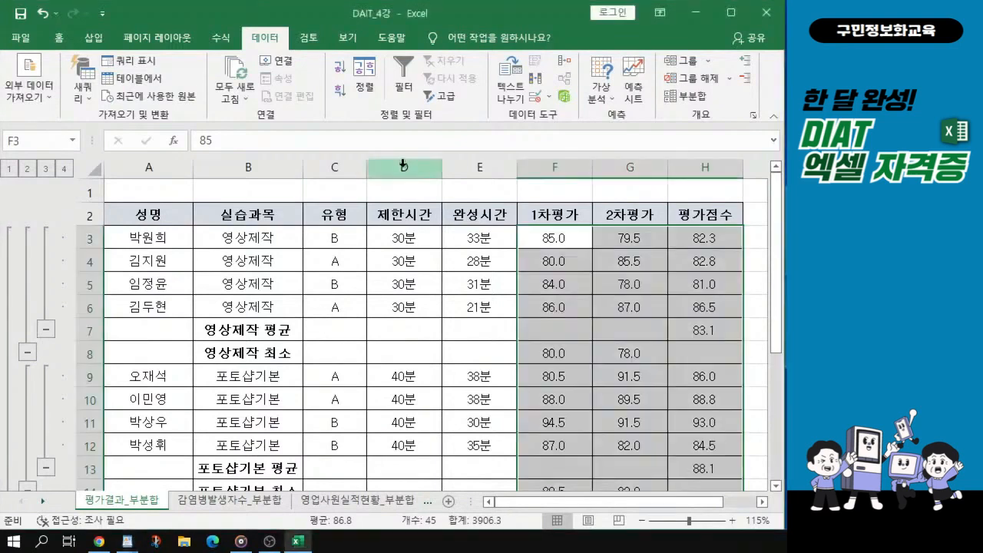
left_click(403, 166)
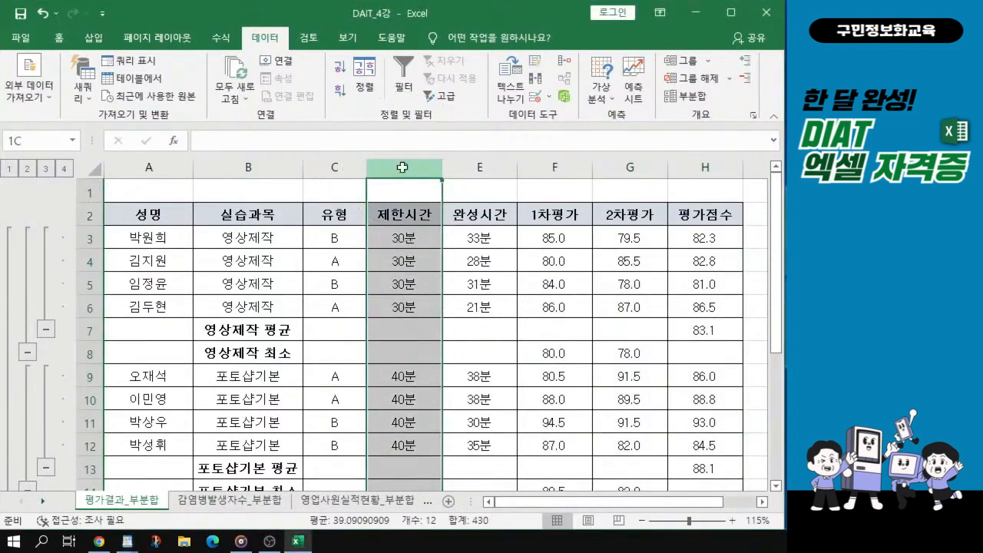
left_click(402, 167)
left_click_drag(403, 166, 710, 168)
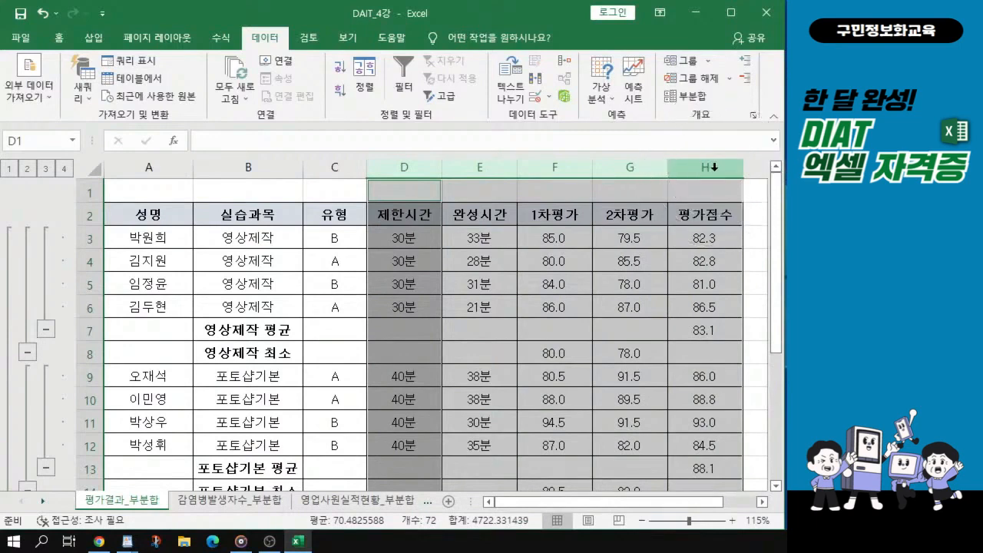
left_click(708, 65)
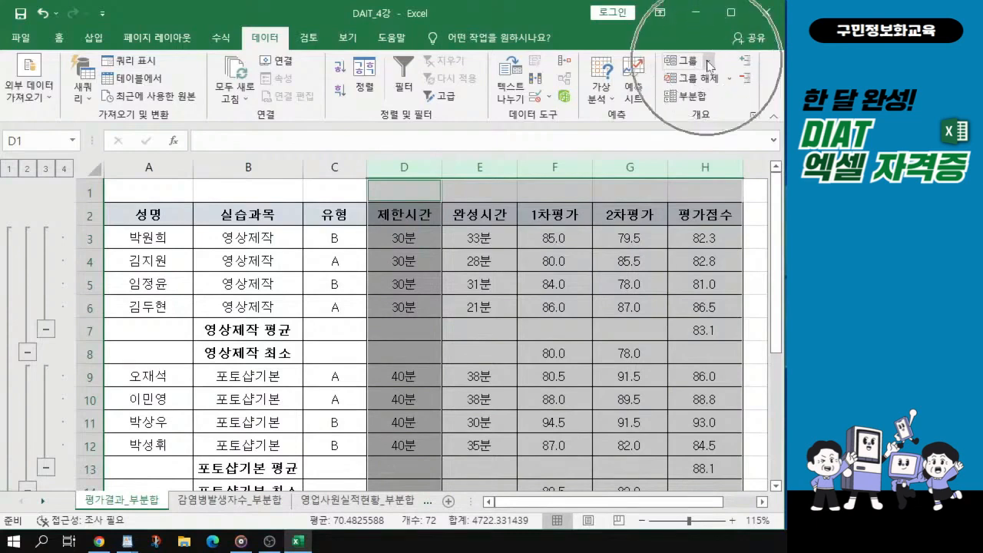
left_click(709, 65)
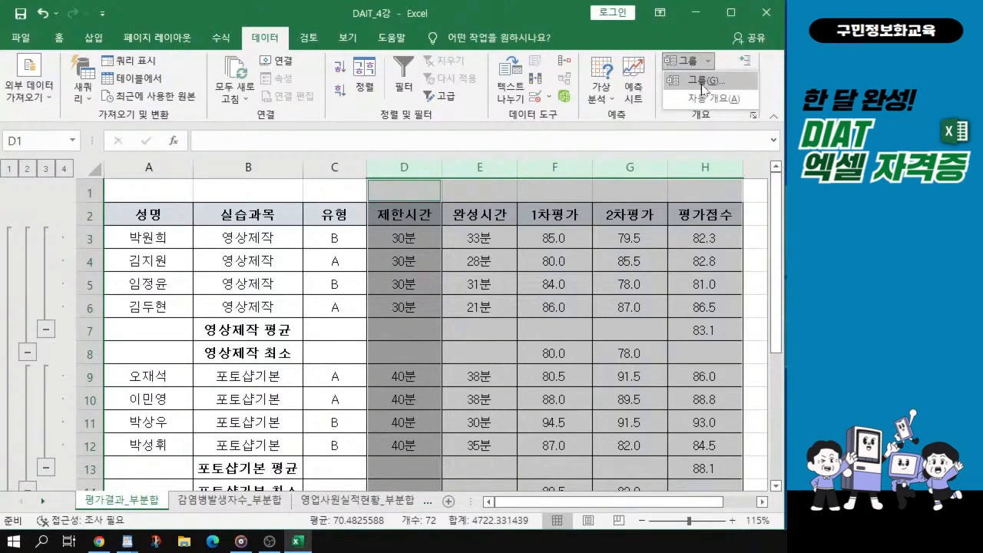
left_click(703, 84)
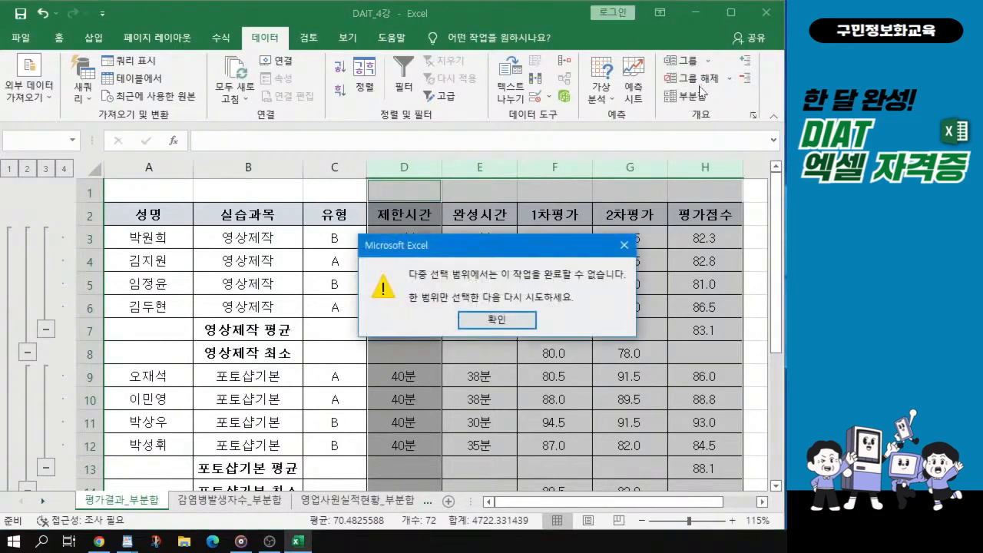
left_click(497, 320)
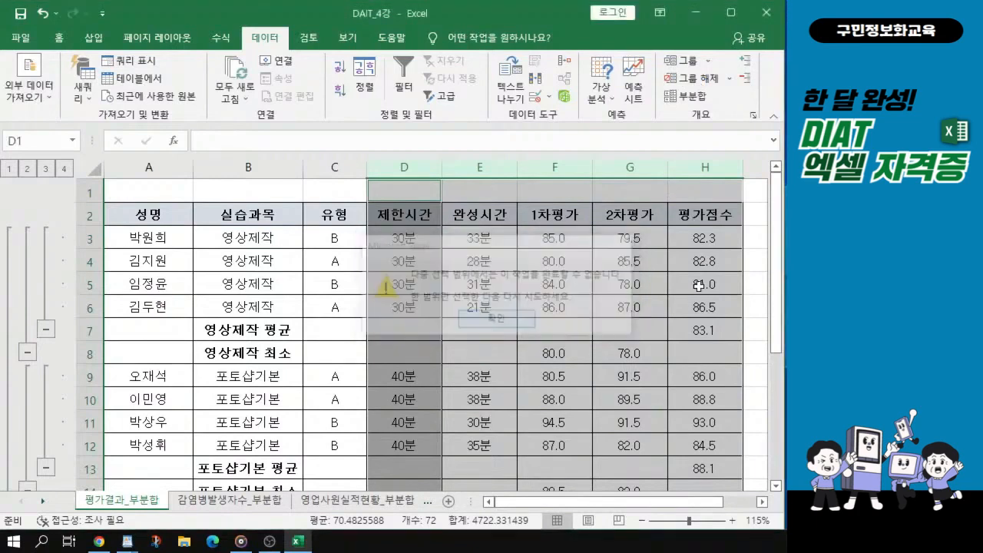
Select columns D:H as one single range and group them, leaving only the 제한시간 header cell selected.
left_click(630, 238)
left_click_drag(404, 167, 695, 169)
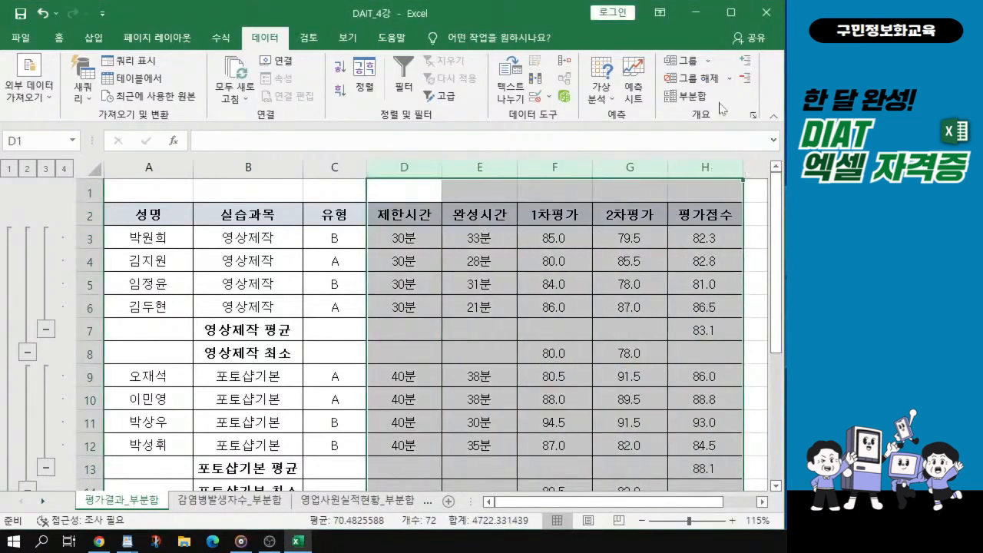
left_click(685, 61)
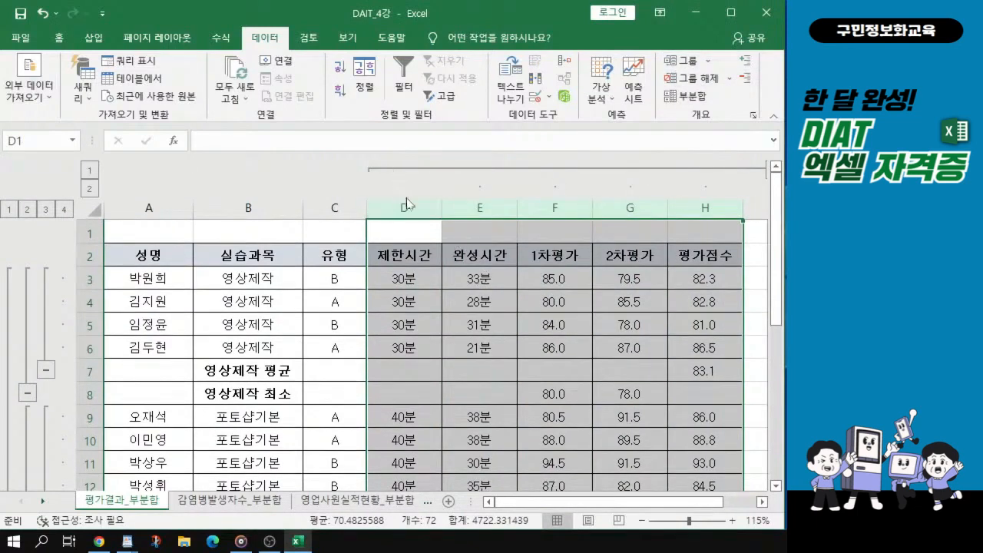
left_click(589, 185)
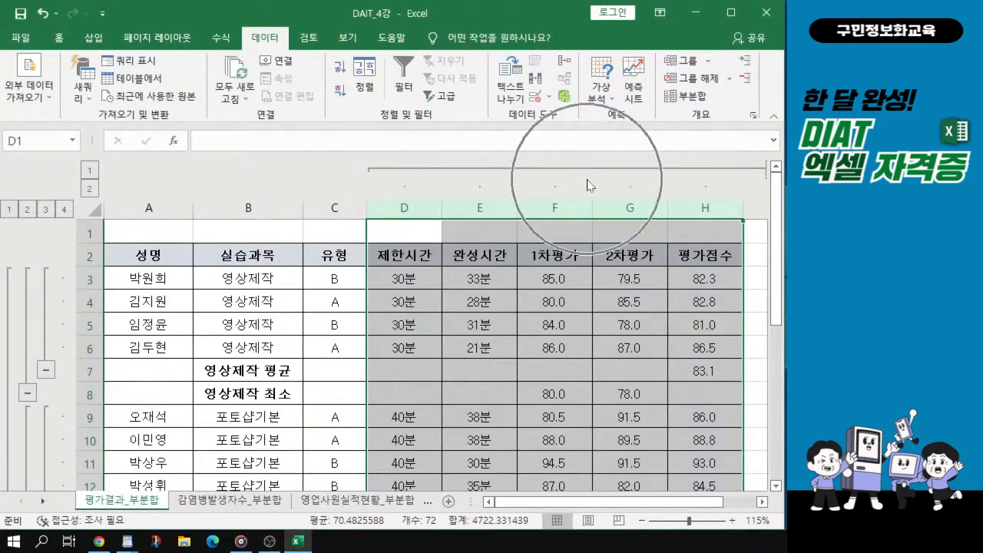
left_click(723, 180)
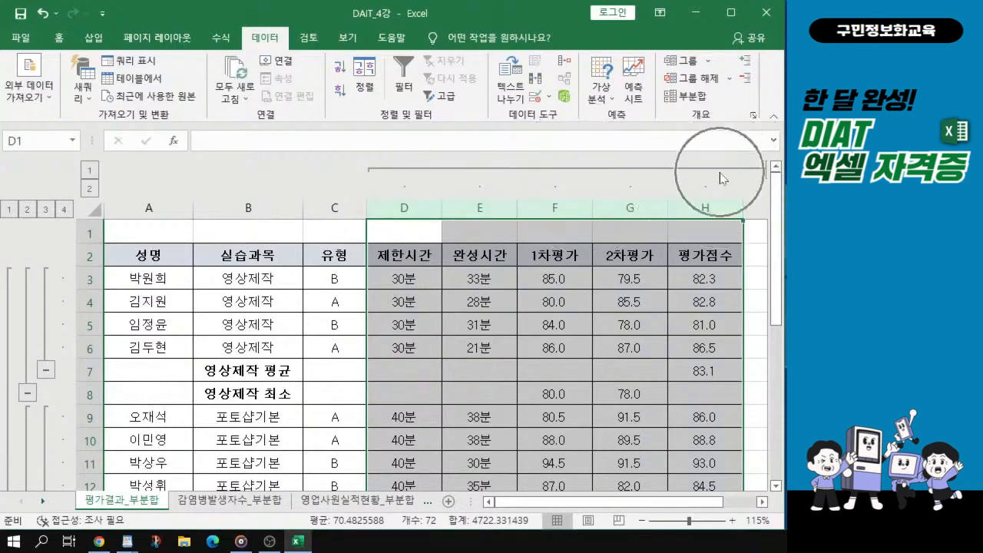
left_click(401, 249)
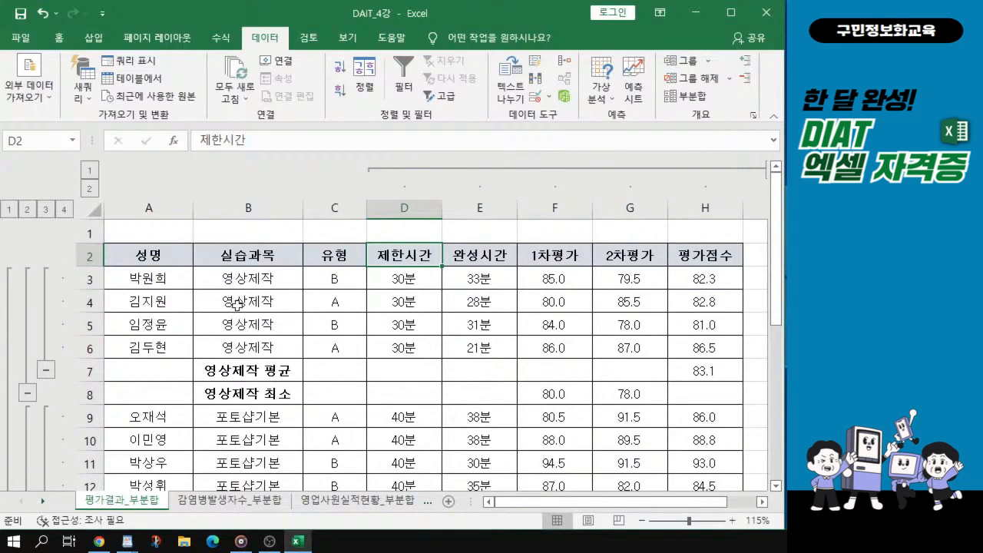
Check the column group by collapsing D:H to outline level 1 and expanding it again to level 2.
left_click(91, 171)
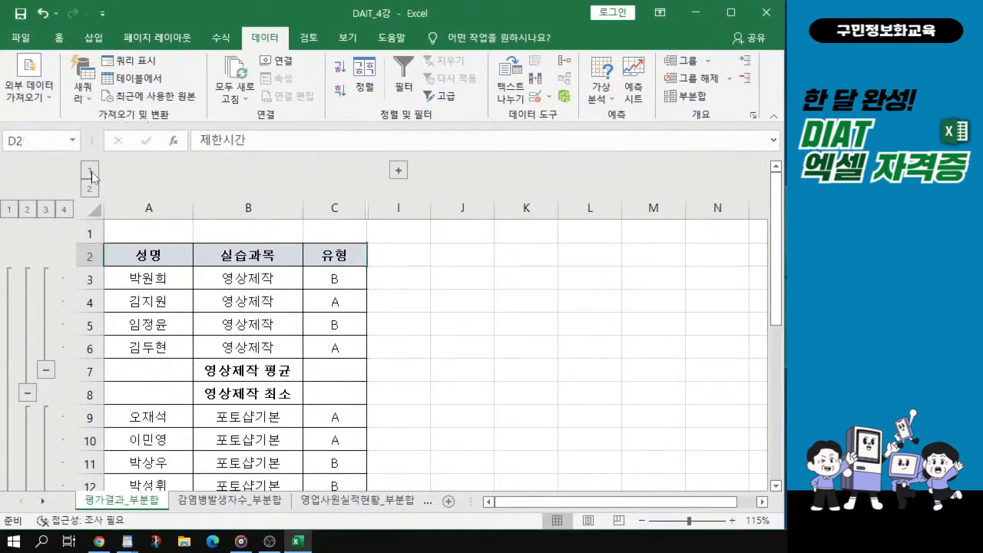
left_click(87, 191)
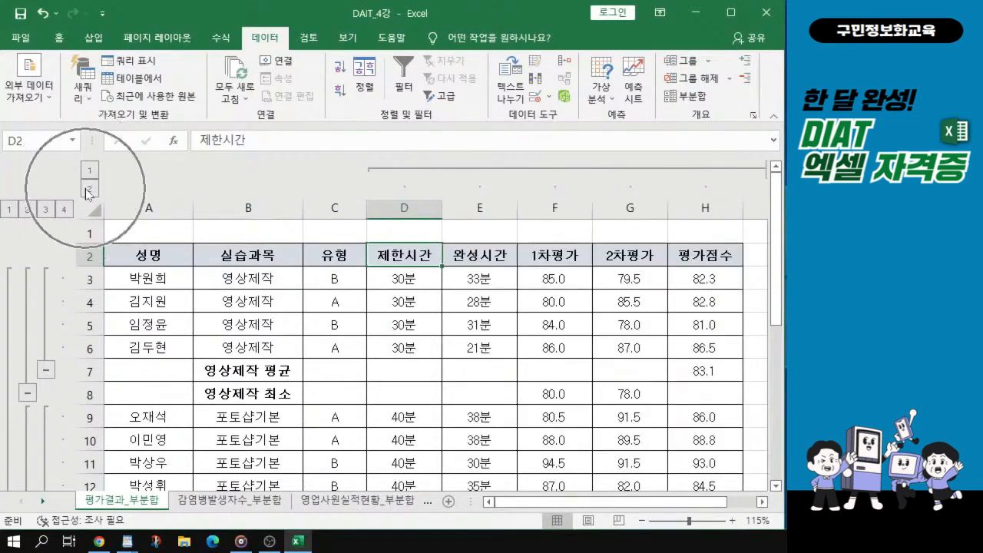
left_click(90, 170)
left_click(90, 187)
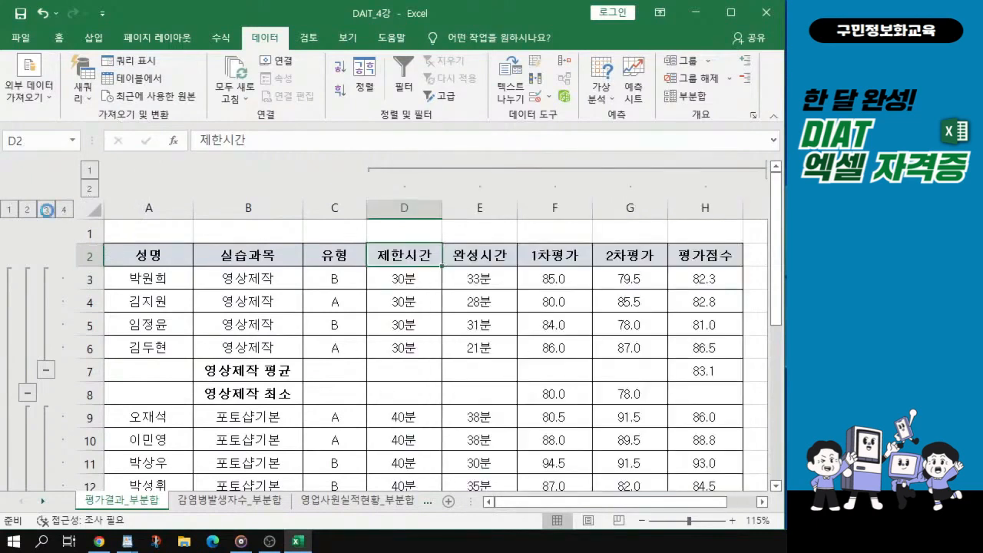
Review the subtotal rows at row outline levels 3 and 2, and restore all detail rows at level 4.
left_click(47, 209)
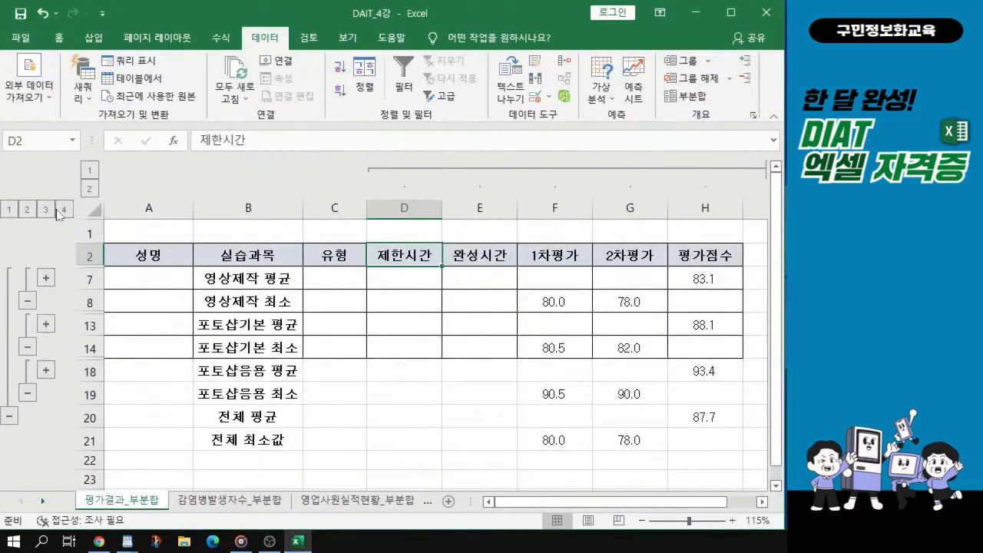
left_click(27, 210)
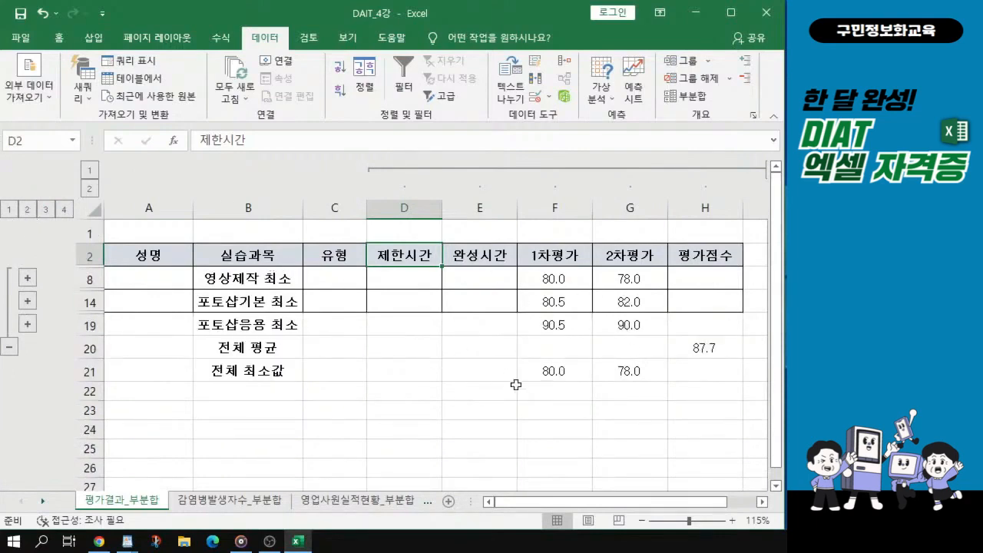
left_click(46, 210)
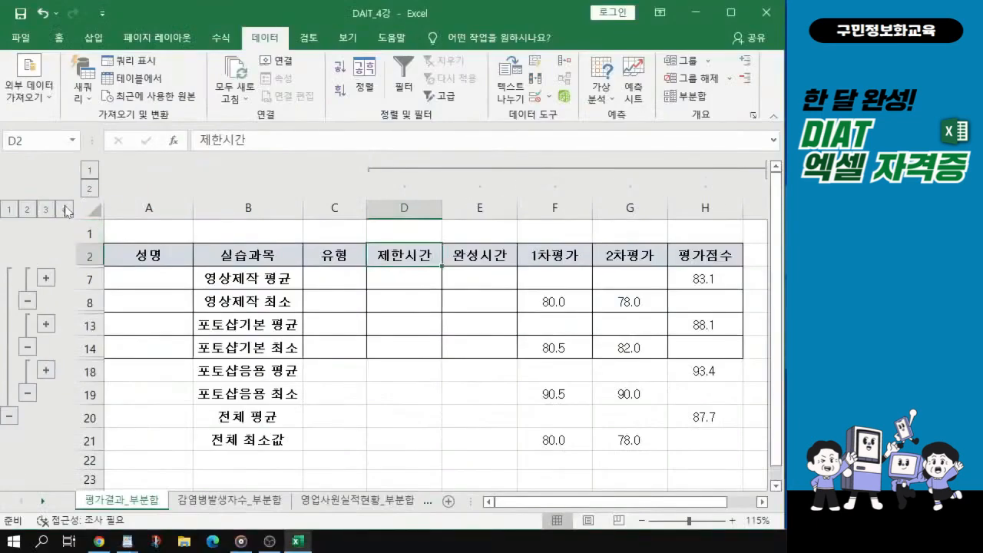
left_click(66, 210)
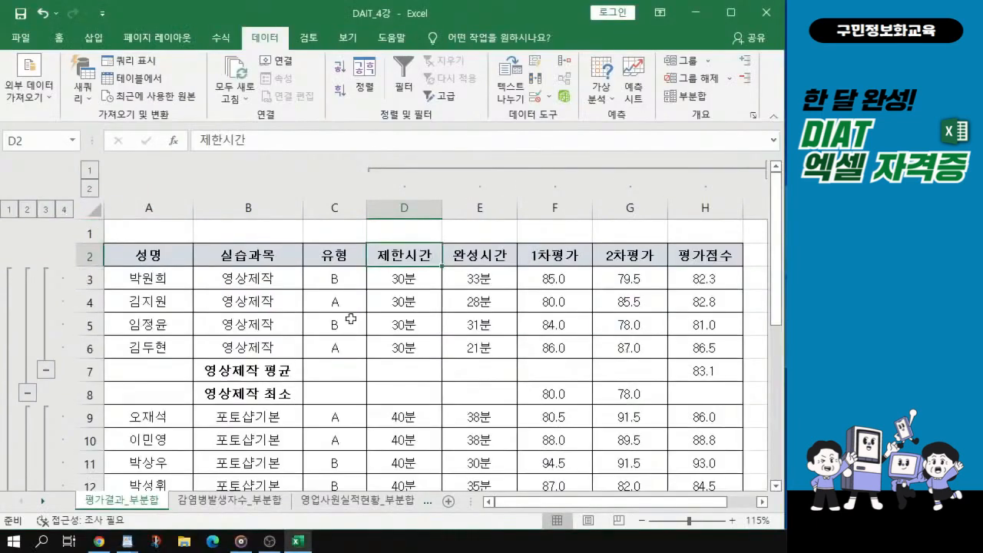
Open the 감염병발생자수_부분합 sheet and select cell B4 in the 종류 column.
left_click(250, 506)
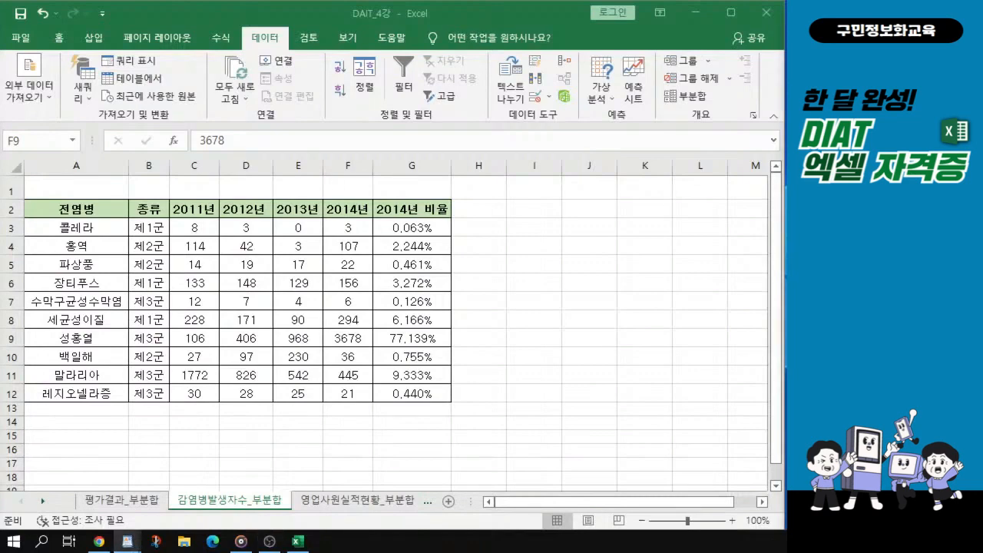
scroll(236, 305, "up", 1, "ctrl")
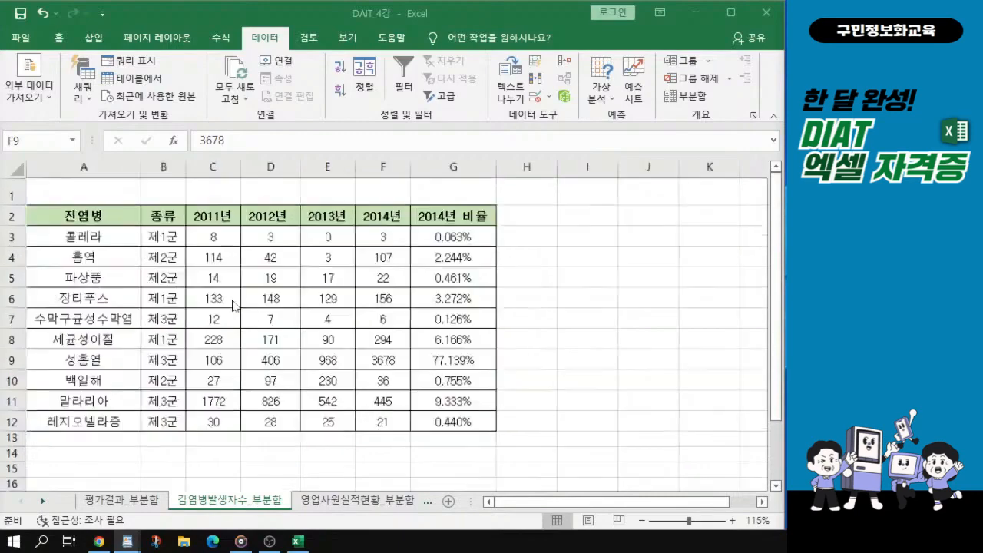
scroll(236, 304, "up", 1)
left_click(187, 269)
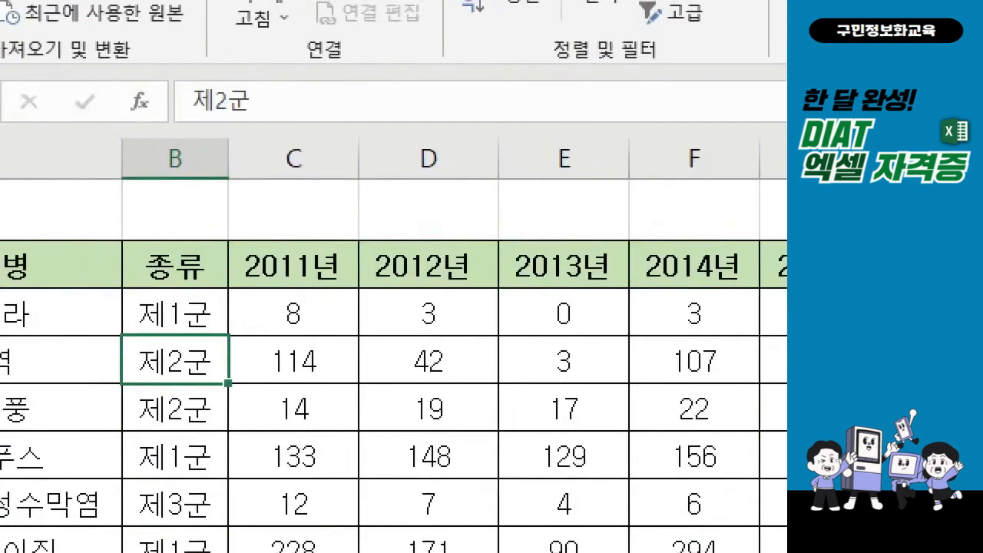
left_click(79, 507)
left_click_drag(69, 468, 112, 444)
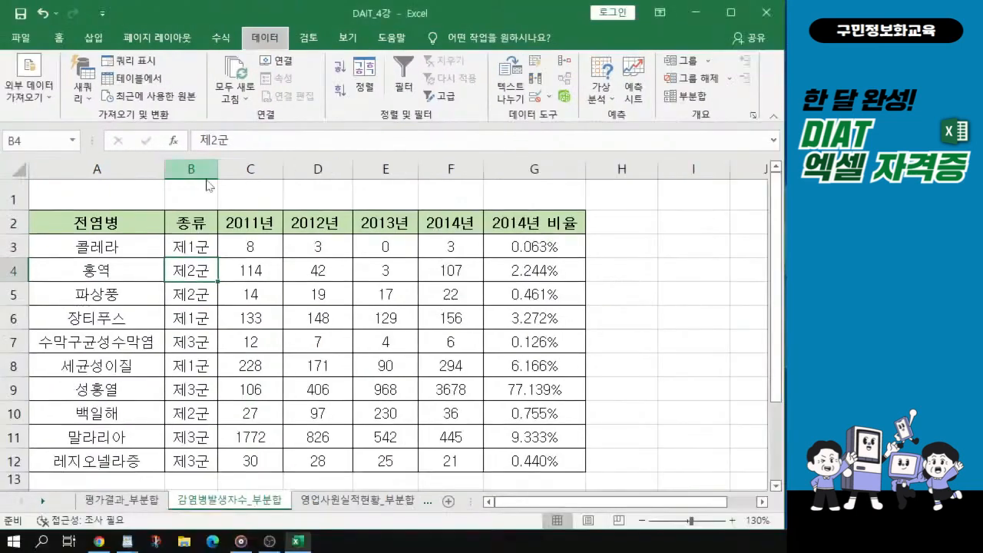
Sort the infectious disease table by 종류 in ascending order.
key("alt")
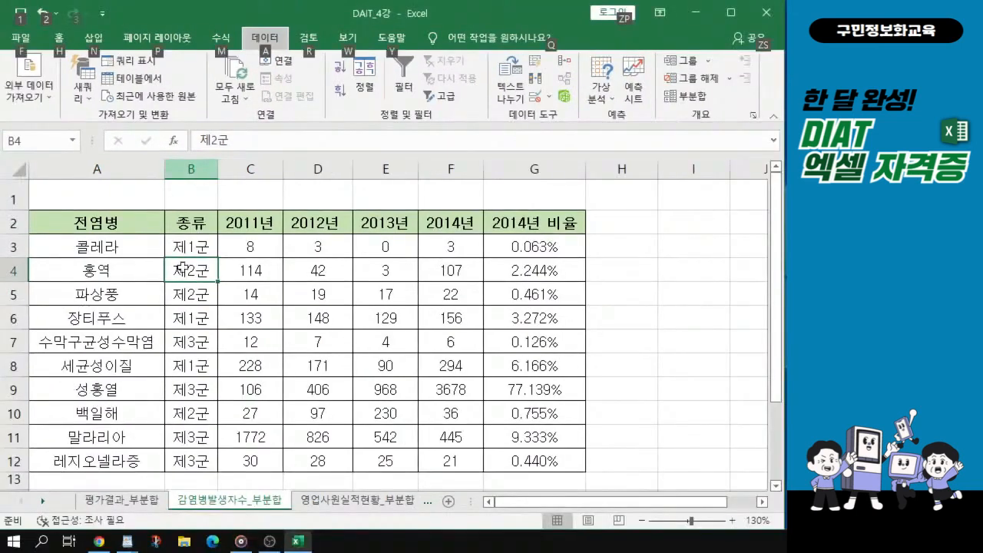
key("alt")
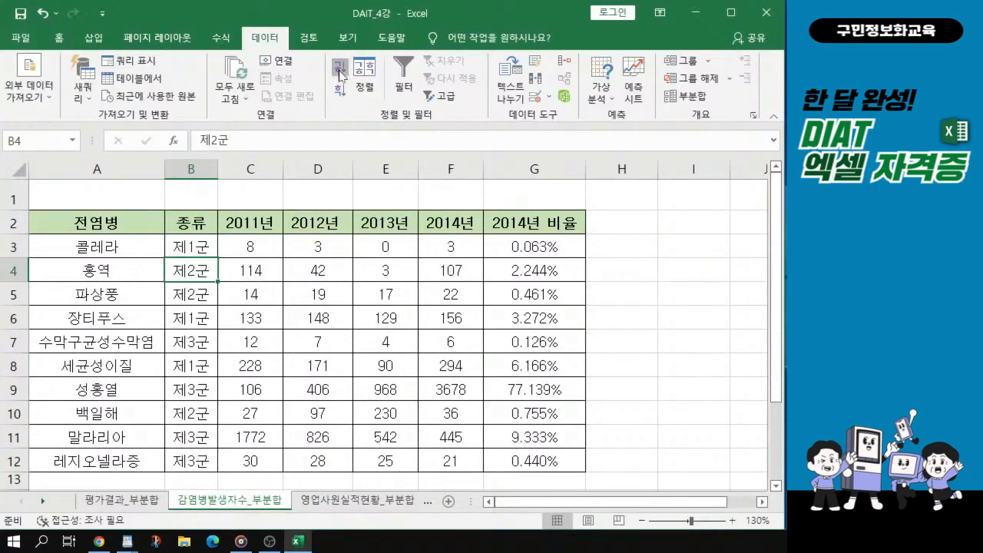
key("ctrl+1")
left_click(341, 70)
left_click_drag(320, 37, 360, 88)
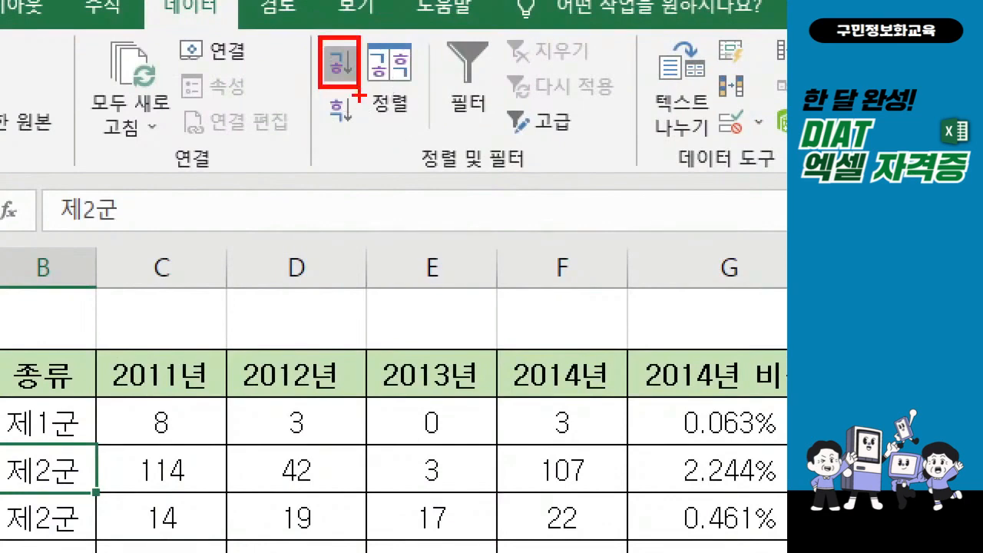
left_click_drag(28, 422, 73, 395)
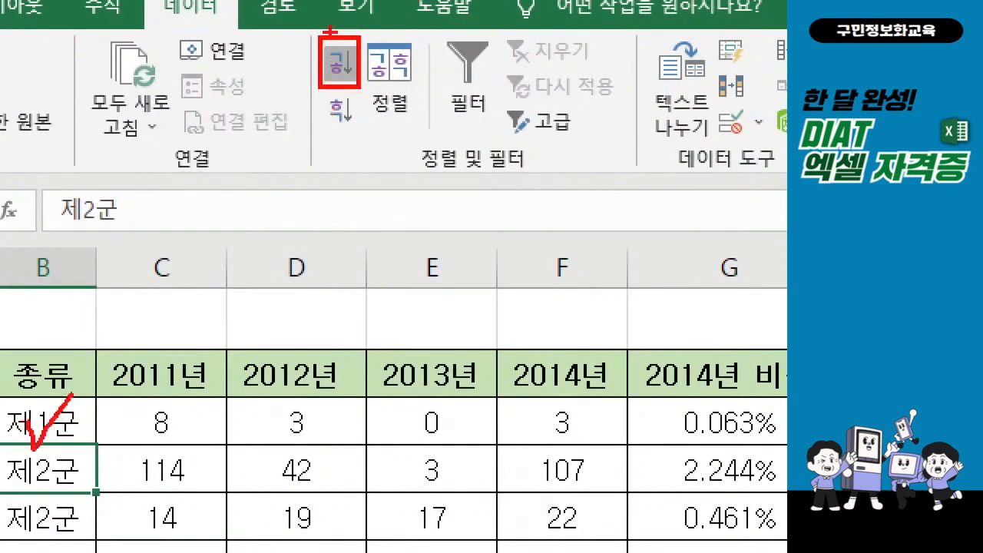
mouse_move(329, 32)
left_mouse_down()
mouse_move(336, 53)
mouse_move(370, 4)
left_mouse_up()
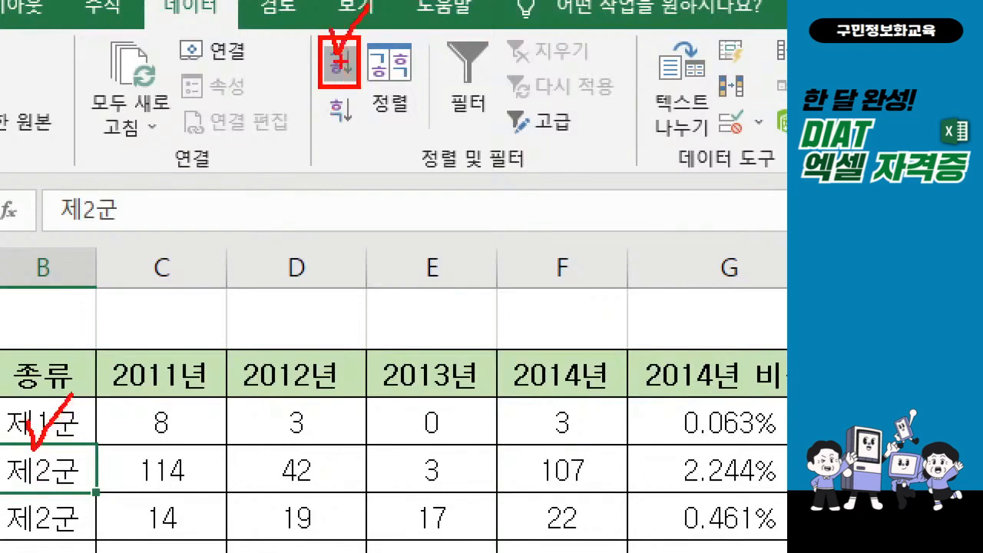
key("Escape")
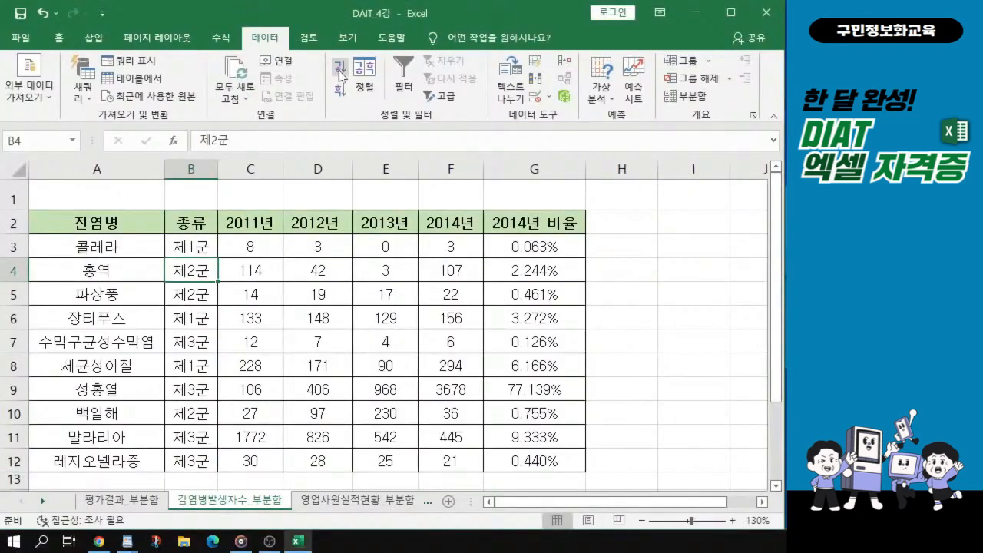
left_click(340, 71)
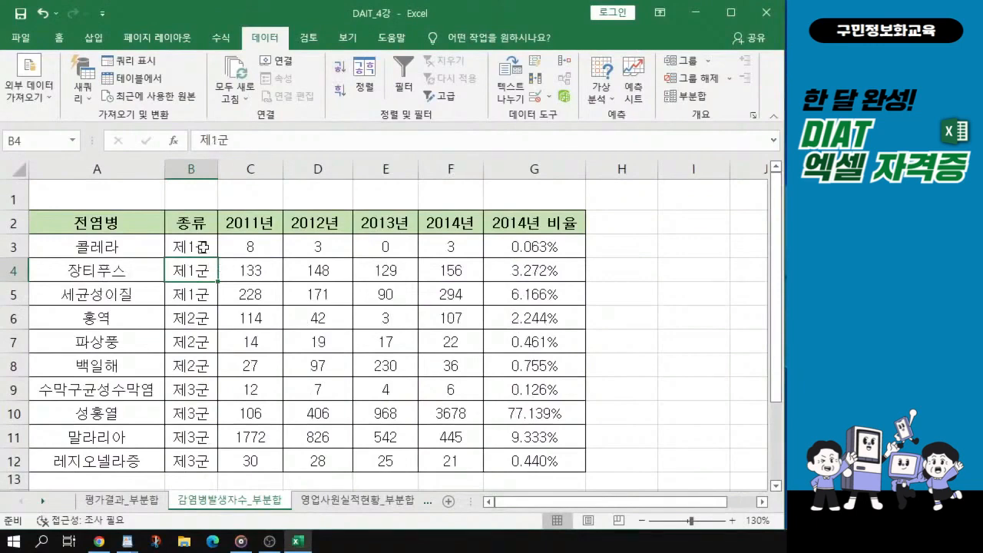
Examine how the sorted 종류 values are grouped in column B, keeping cell B9 of the table selected.
left_click_drag(195, 245, 202, 437)
left_click_drag(208, 371, 205, 325)
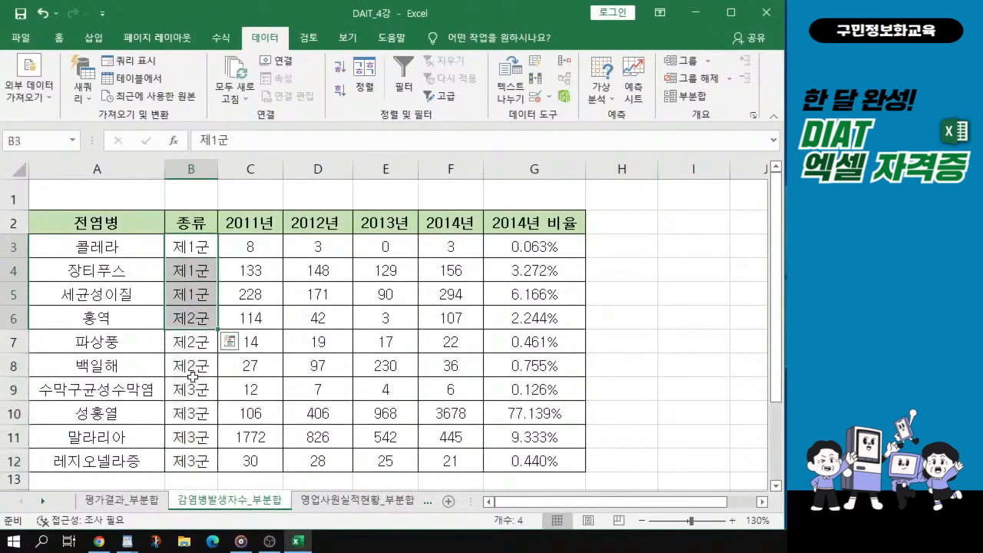
left_click(193, 382)
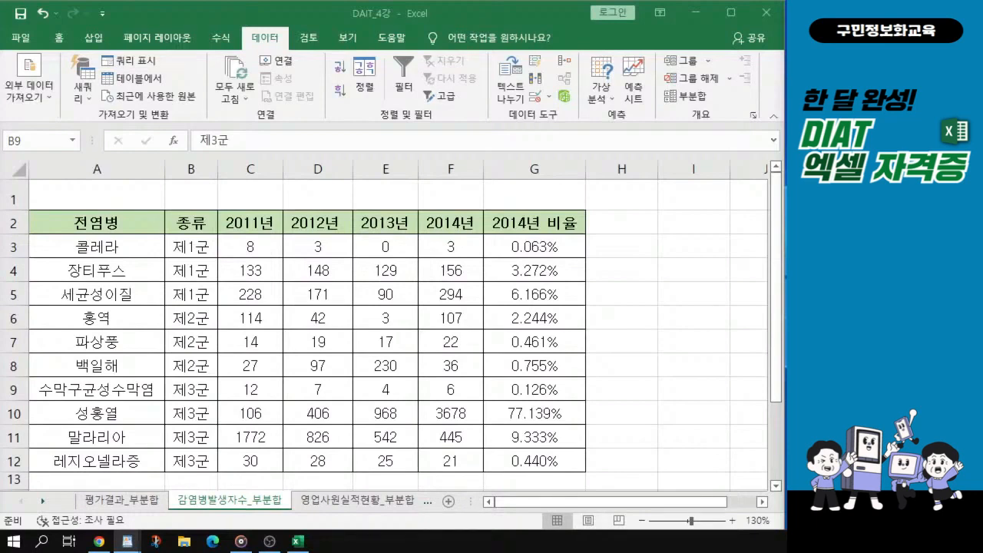
left_click(290, 296)
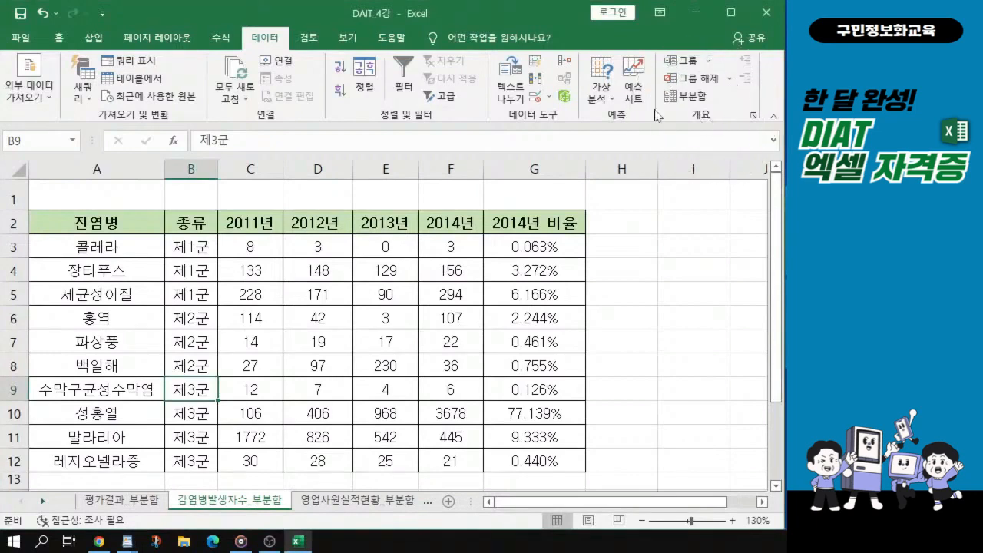
Start a Subtotal on the infectious disease table and set the grouping field to 종류.
left_click(274, 42)
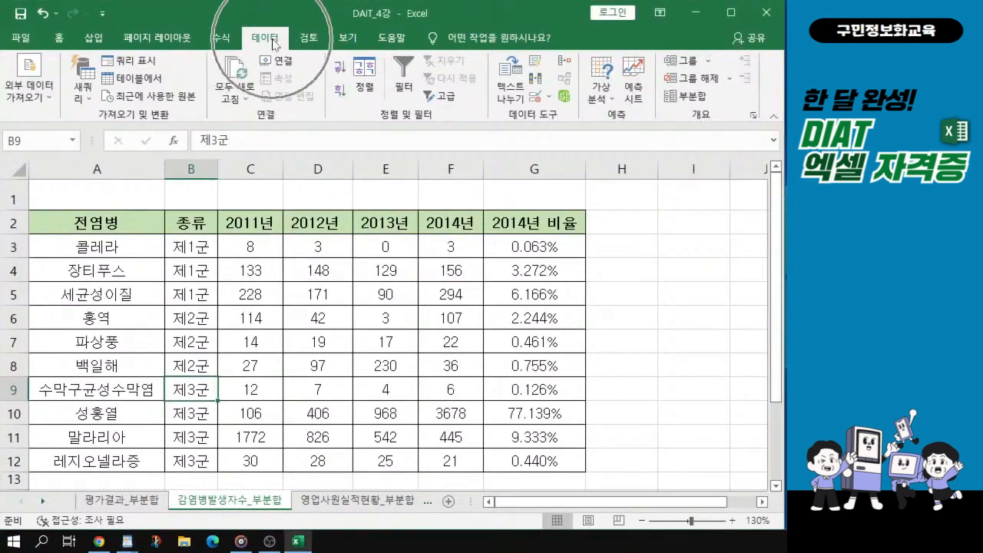
left_click(700, 98)
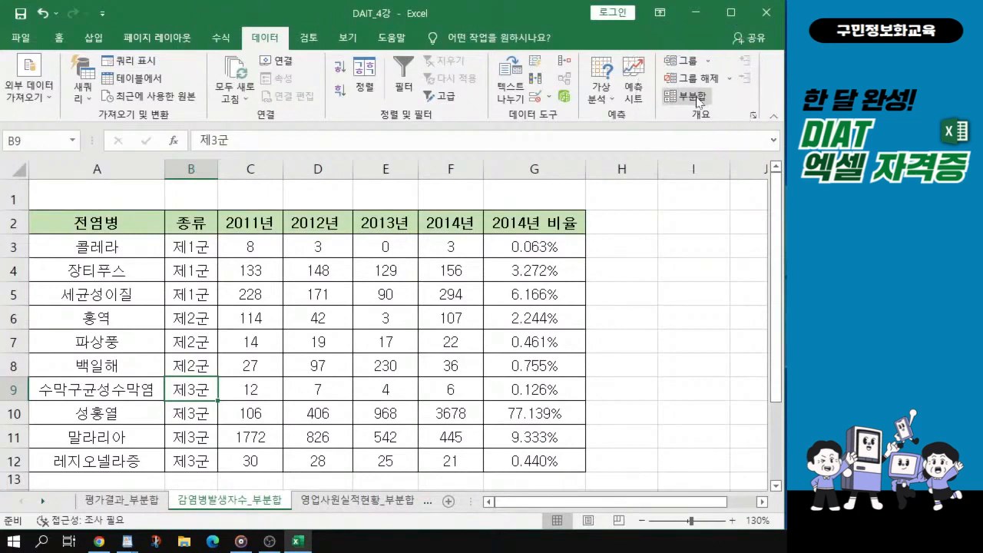
left_click(698, 99)
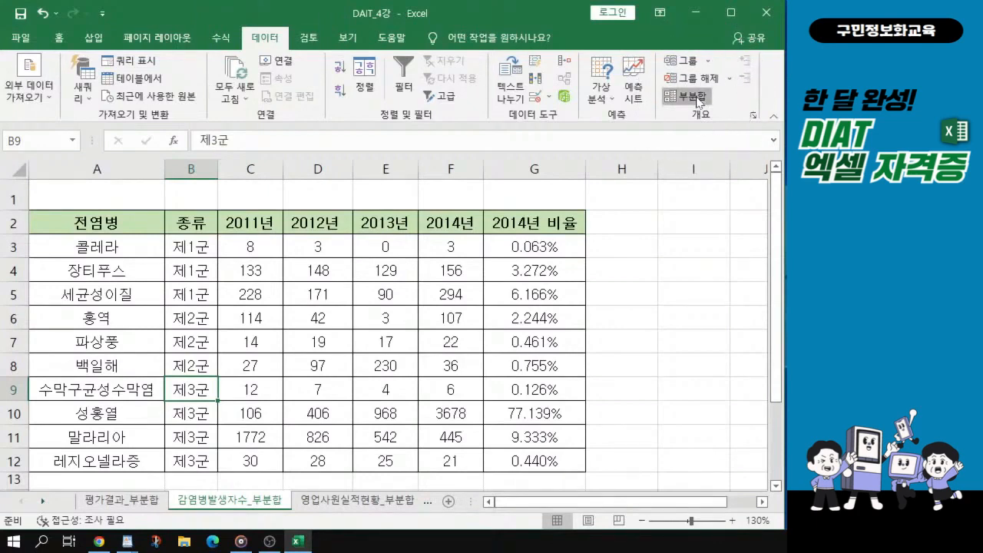
key("ctrl")
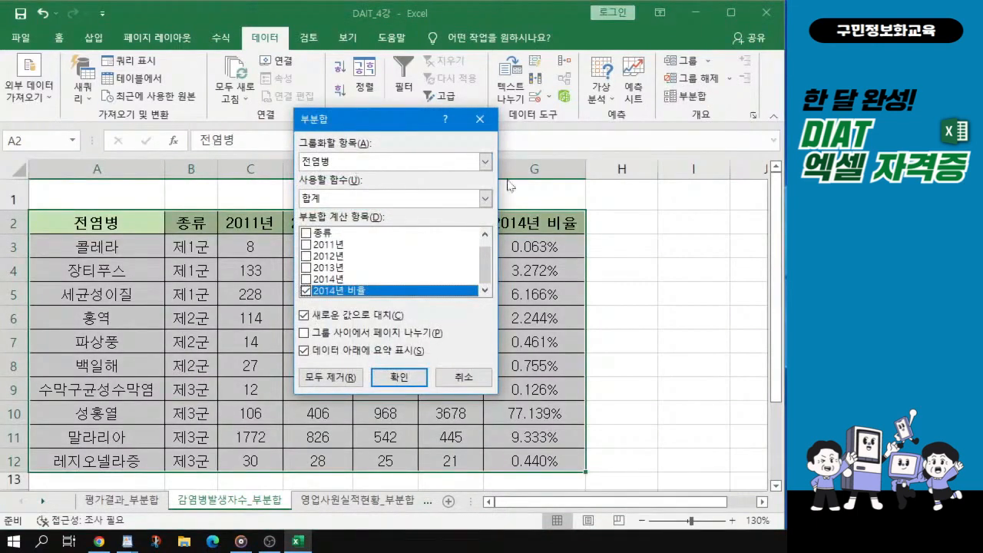
key("ctrl")
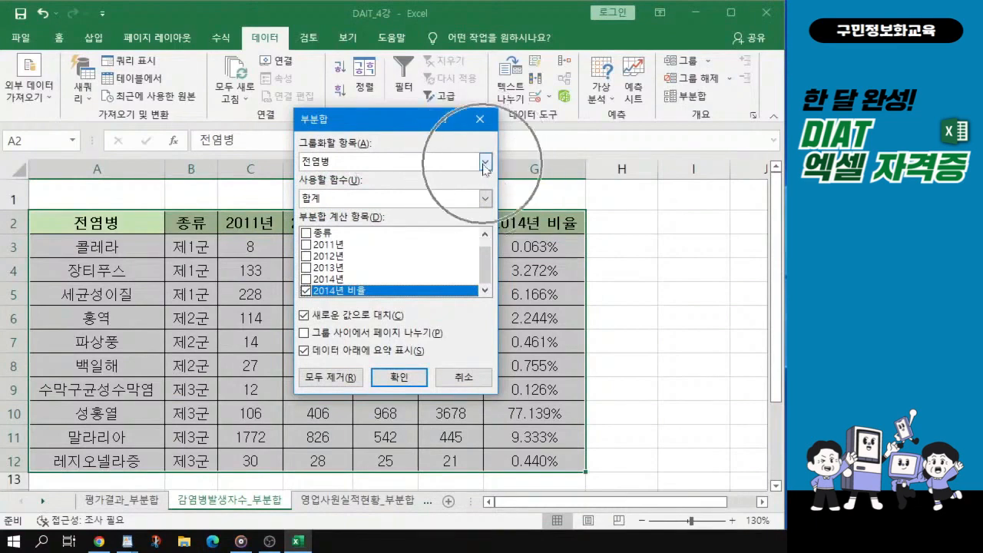
left_click(484, 165)
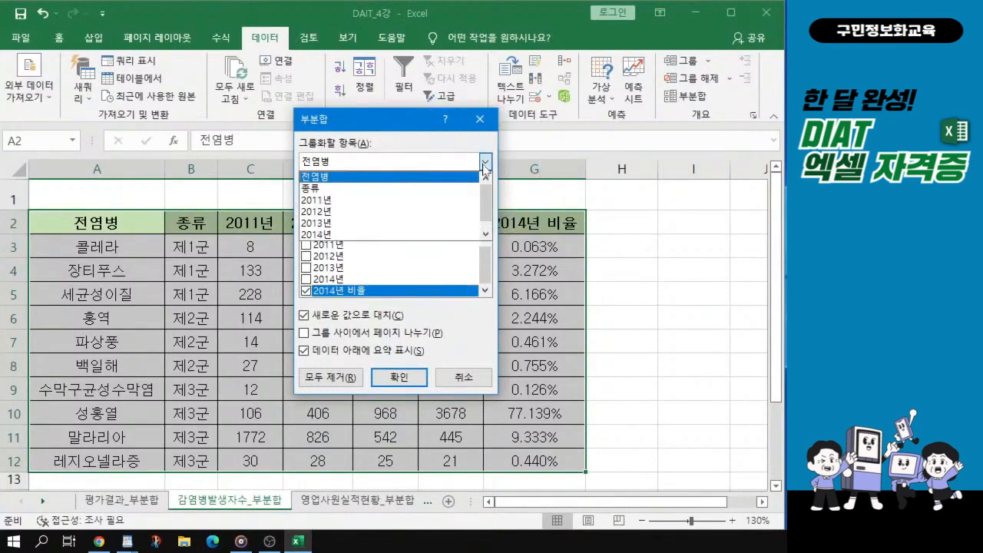
key("ctrl")
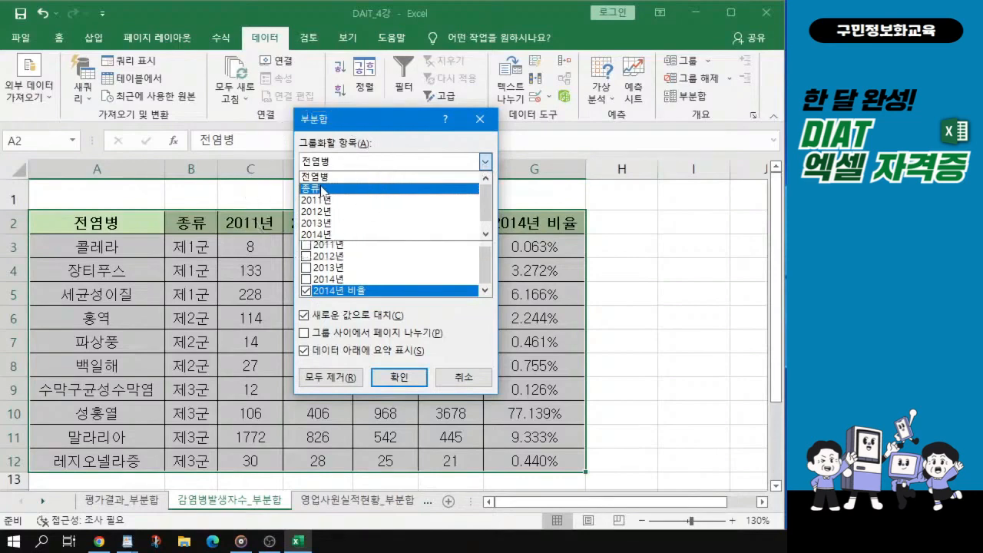
key("ctrl")
left_click(323, 188)
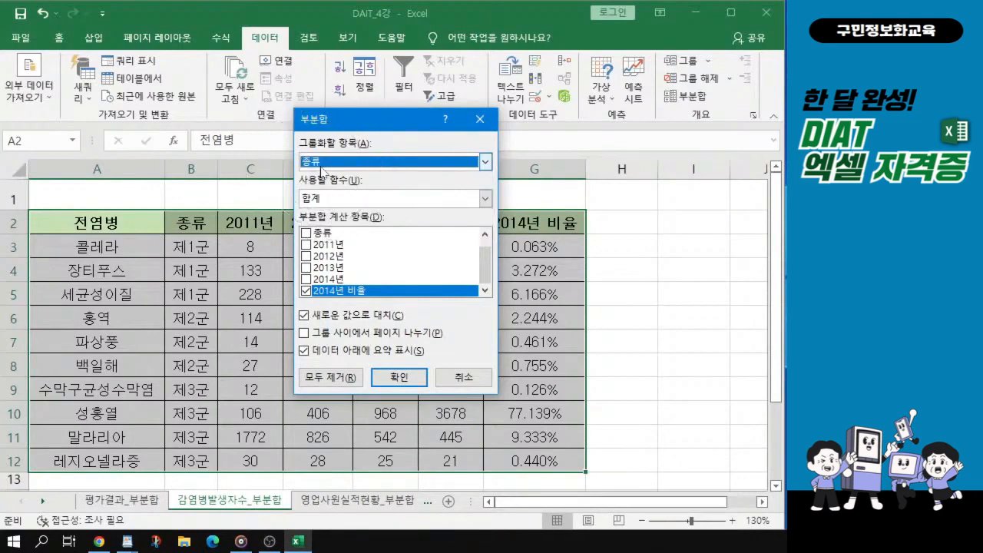
Set the subtotal function to 평균 with 2014년 비율 as the only calculated item.
key("ctrl")
key("ctrl")
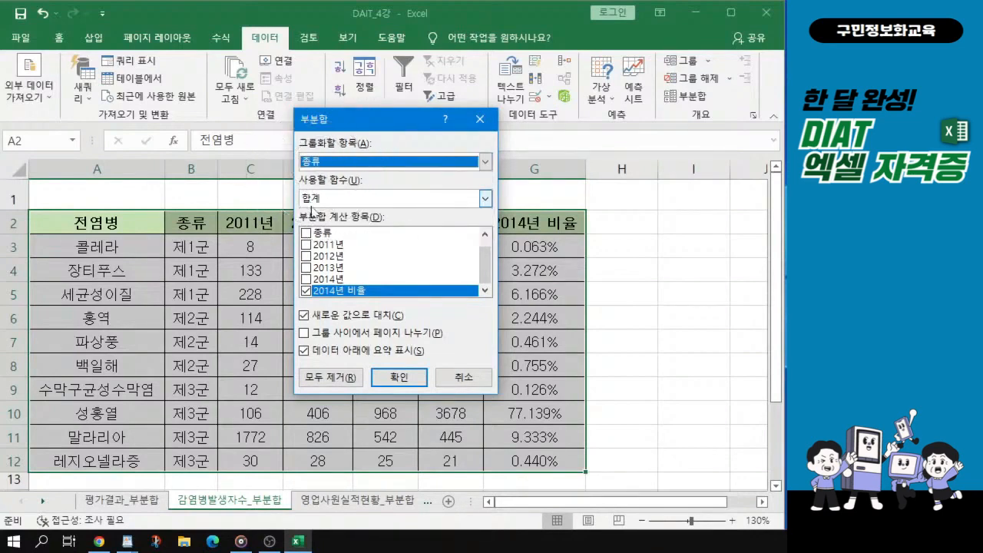
key("ctrl")
key("ctrl")
left_click(484, 199)
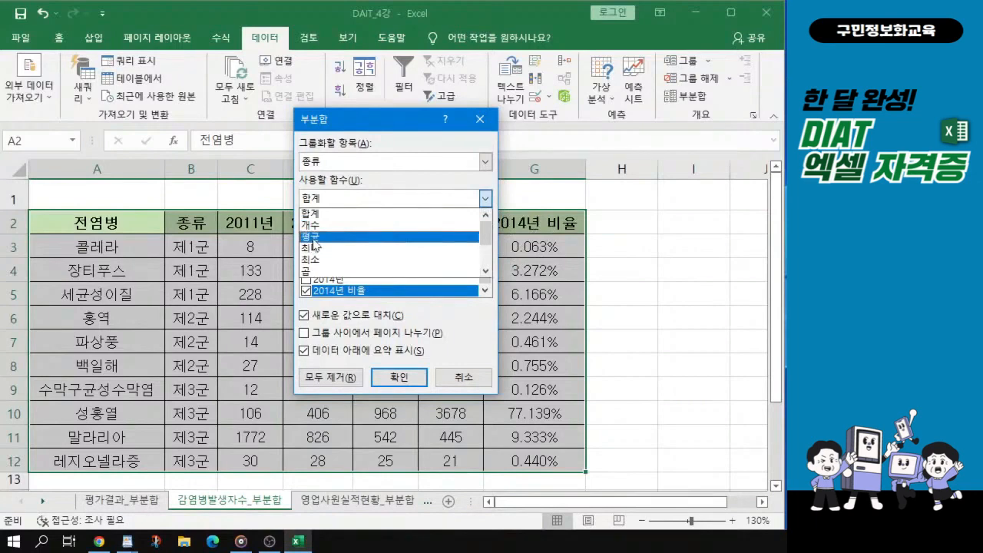
key("ctrl")
key("ctrl")
key("ctrl")
left_click(313, 239)
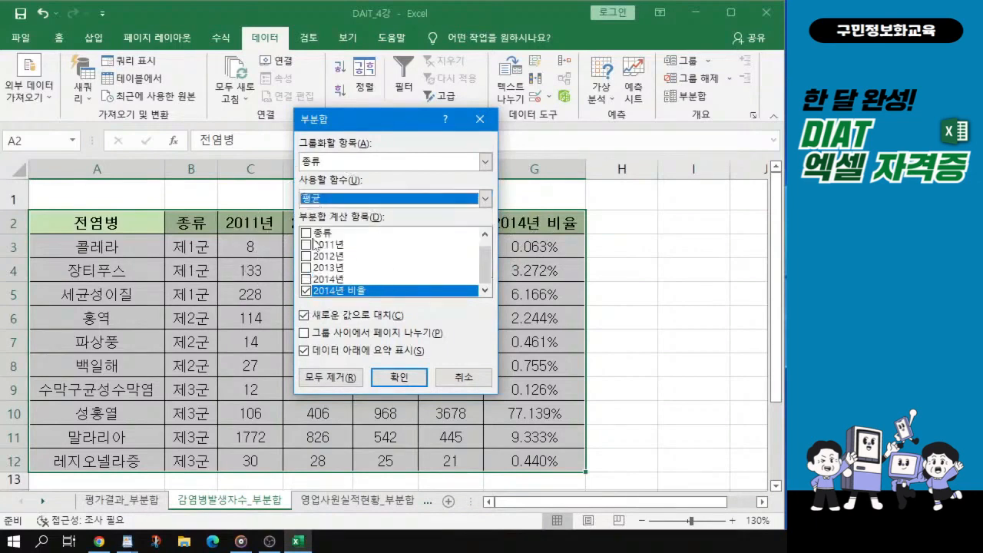
left_click(306, 279)
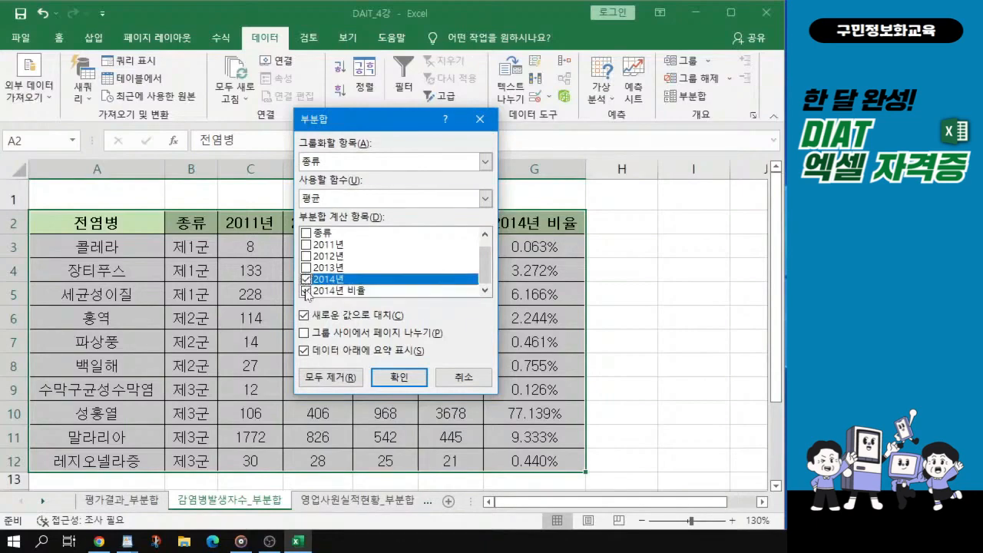
left_click(306, 279)
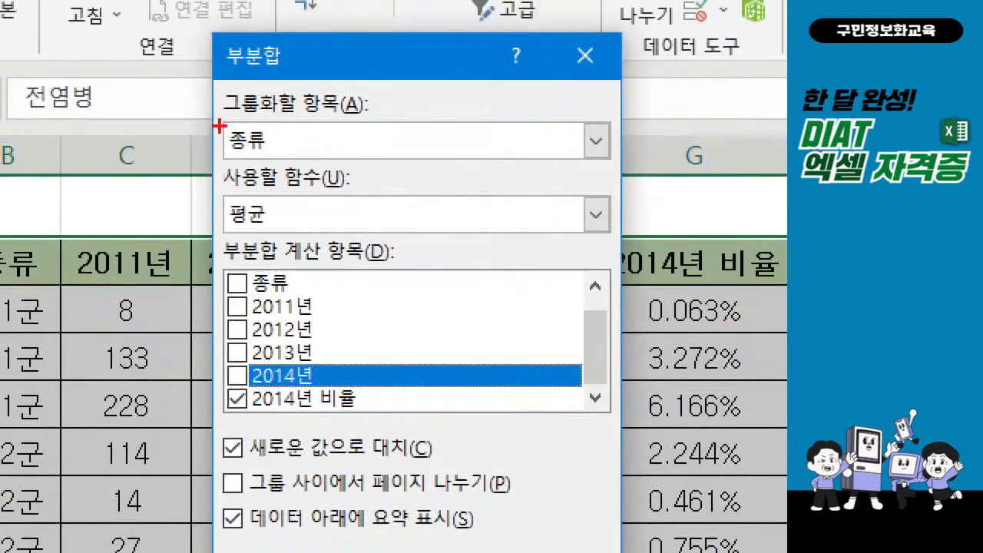
mouse_move(218, 113)
left_mouse_down()
mouse_move(235, 158)
mouse_move(314, 166)
left_mouse_up()
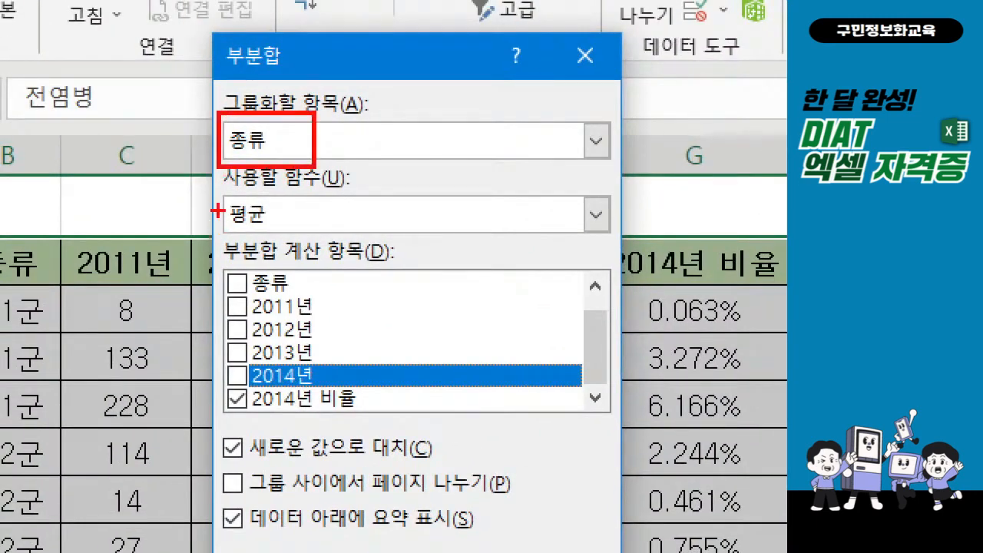
mouse_move(209, 193)
left_mouse_down()
mouse_move(237, 241)
mouse_move(321, 244)
left_mouse_up()
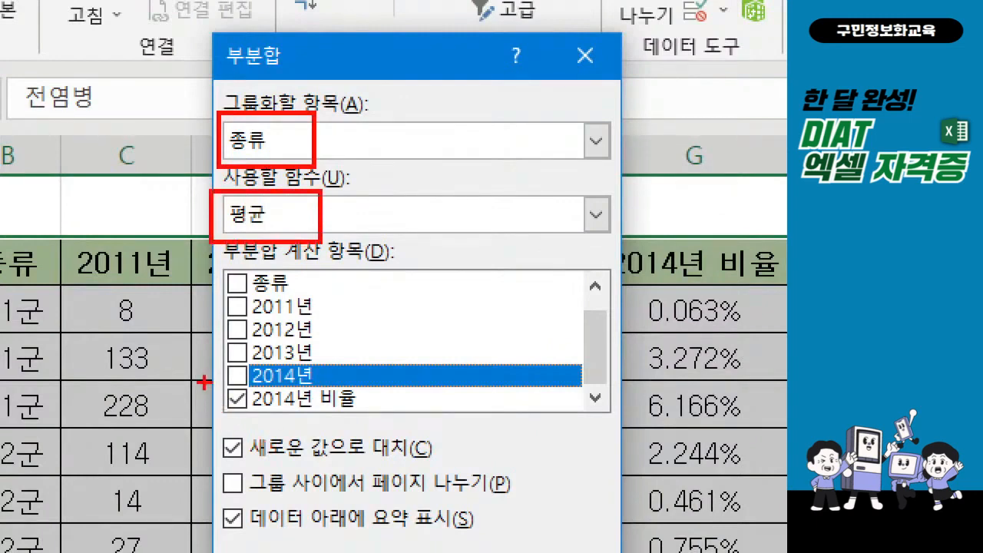
left_click_drag(204, 383, 376, 425)
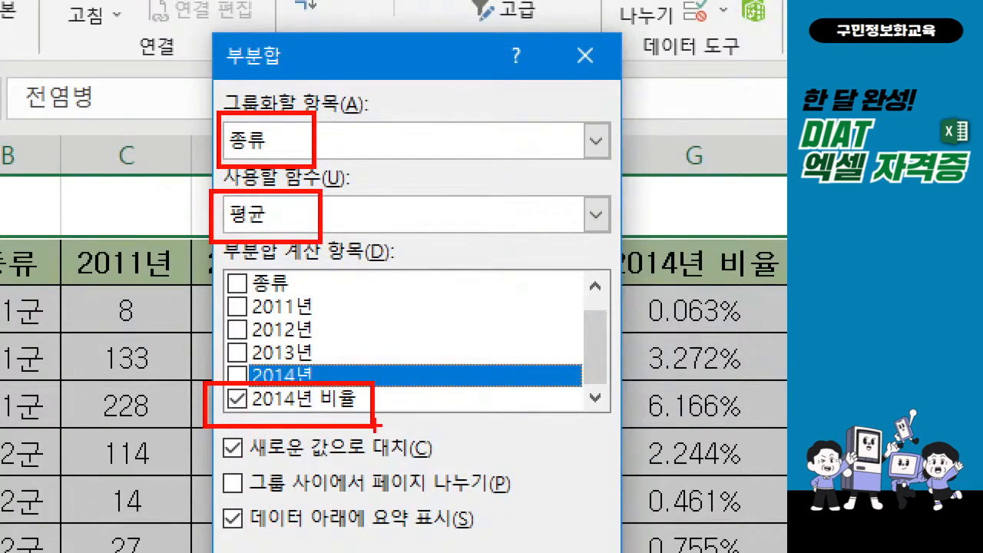
left_click_drag(573, 343, 616, 326)
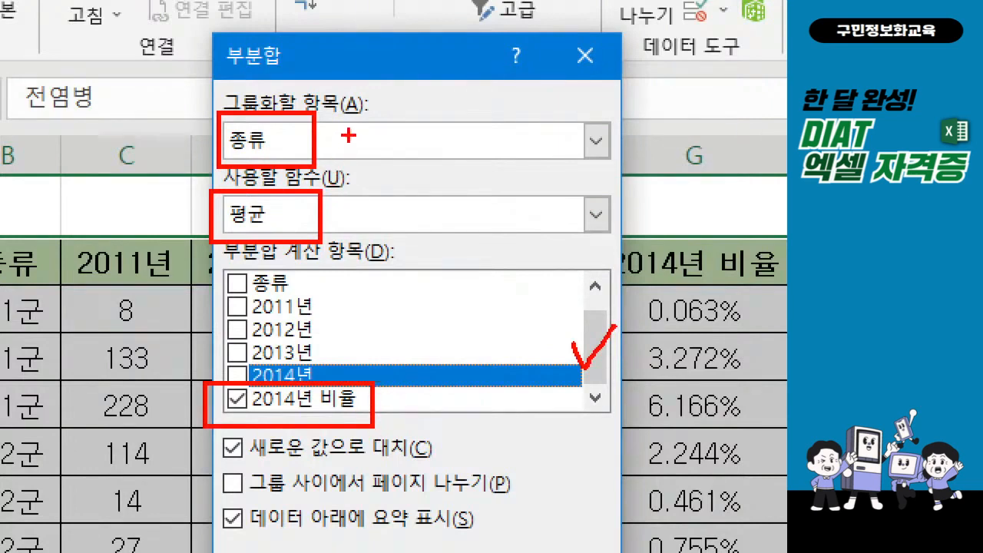
left_click_drag(340, 135, 383, 116)
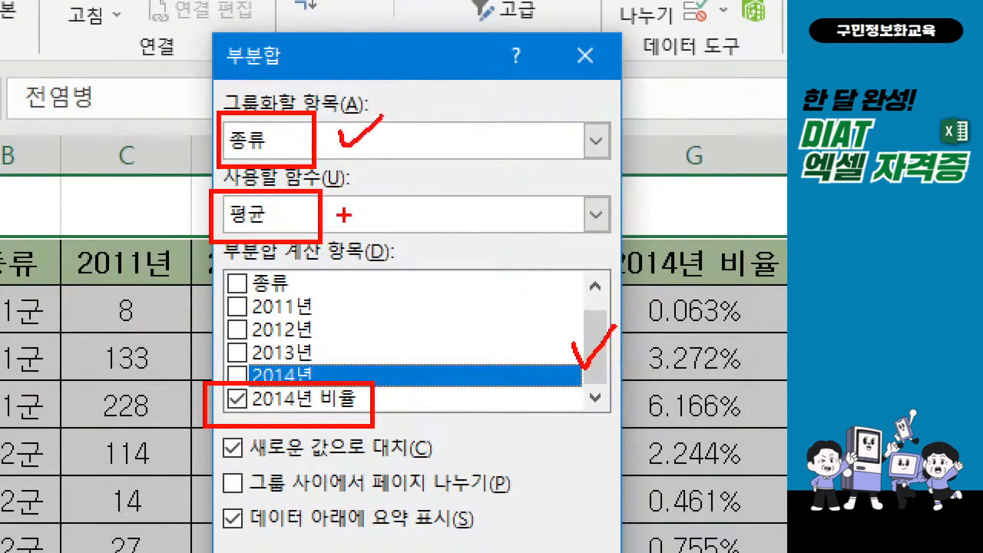
mouse_move(322, 201)
left_mouse_down()
mouse_move(341, 218)
mouse_move(375, 195)
left_mouse_up()
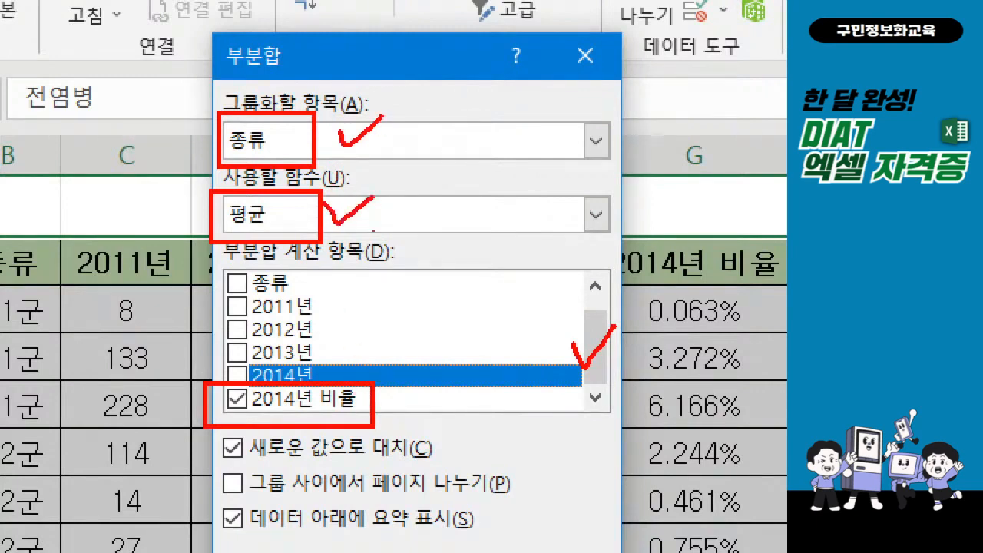
mouse_move(386, 393)
left_mouse_down()
mouse_move(393, 415)
mouse_move(415, 395)
left_mouse_up()
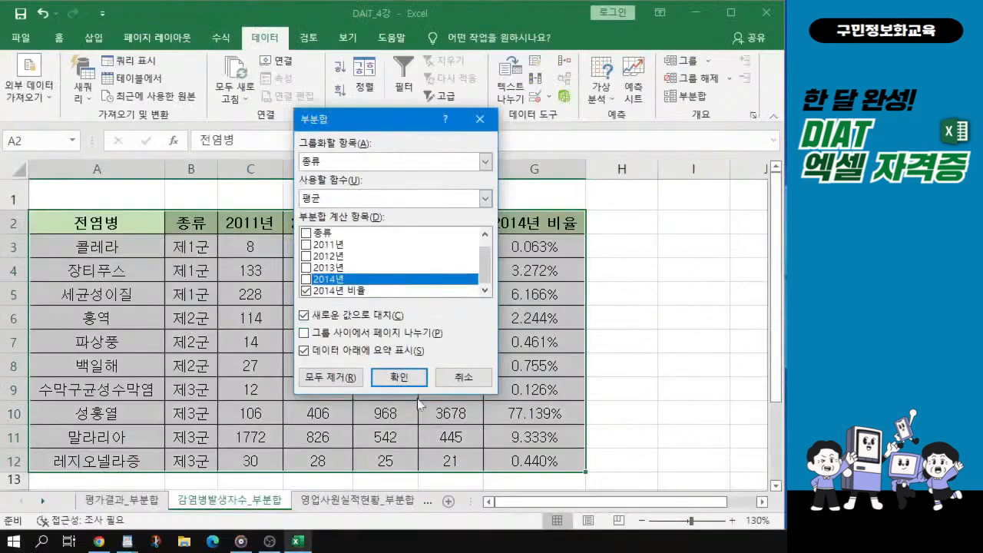
Apply the 평균 subtotal of 2014년 비율 for each 종류 group.
left_click(398, 376)
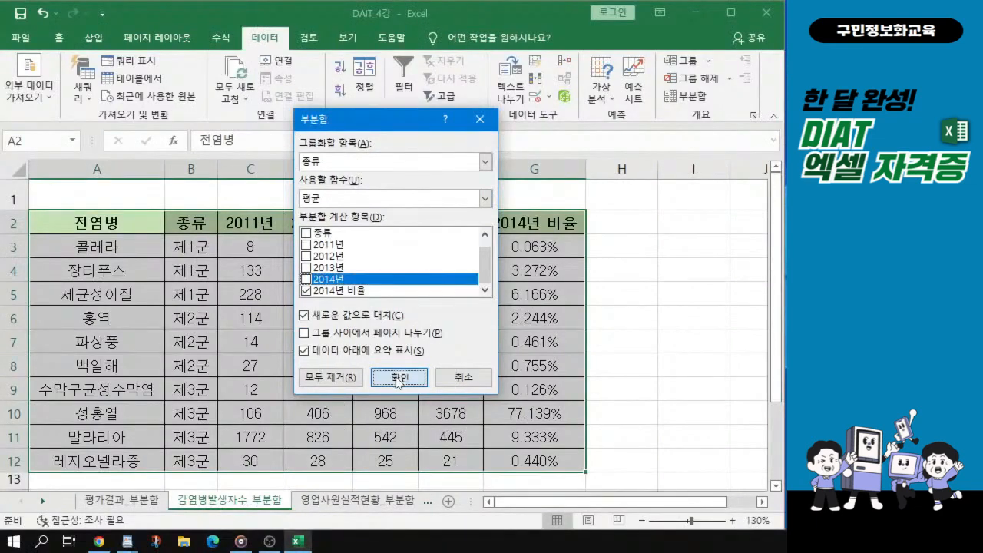
left_click(398, 376)
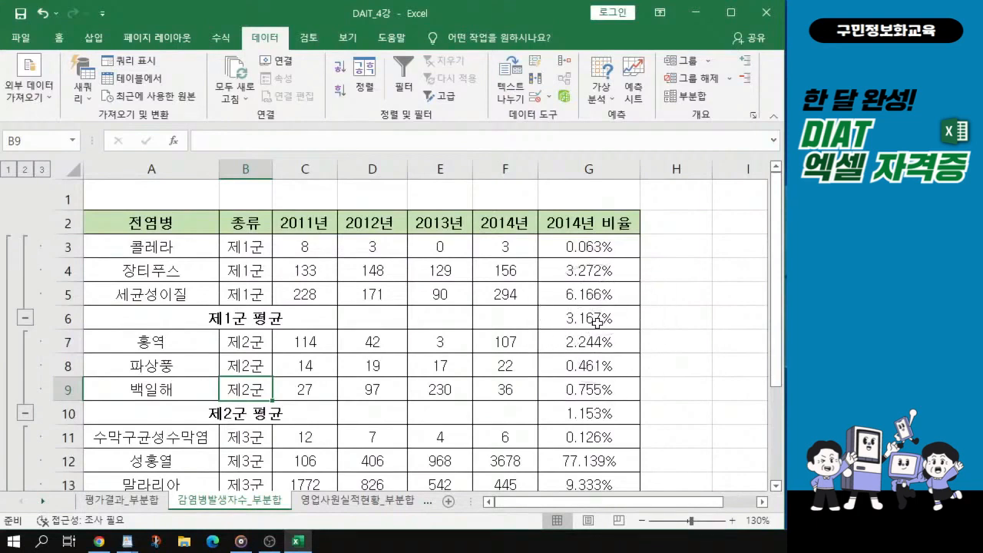
Start a second Subtotal from cell C6 of the table and set its function to 최대.
key("alt+Tab")
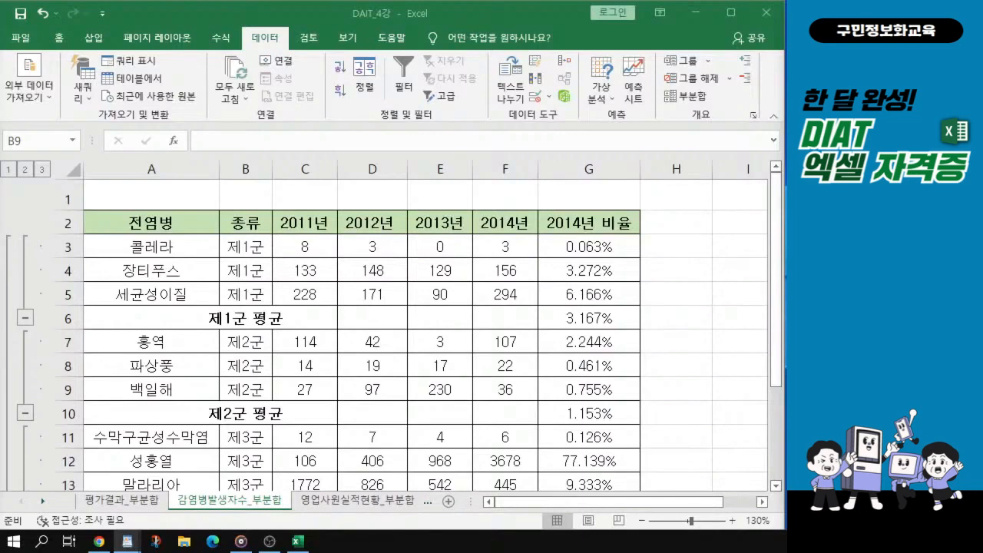
left_click(282, 306)
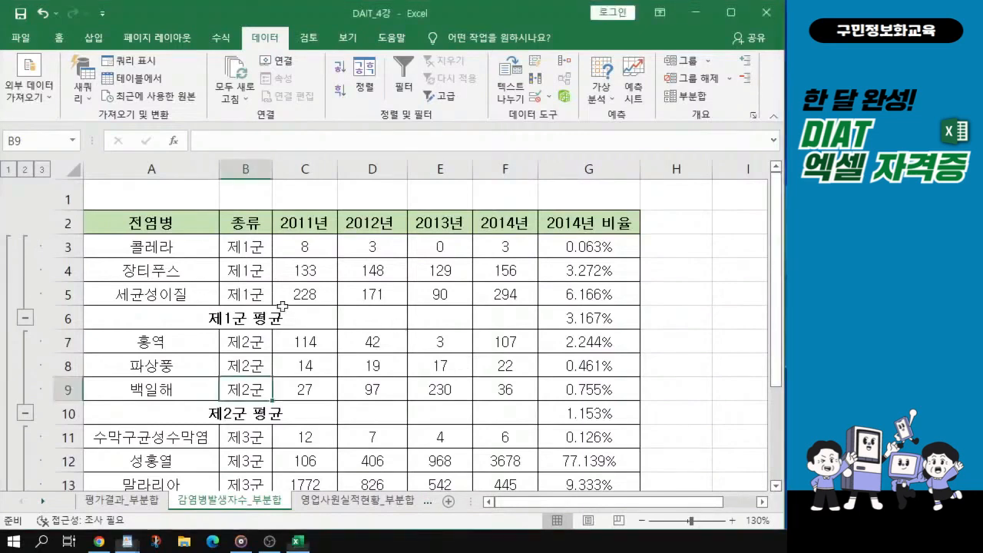
left_click(285, 311)
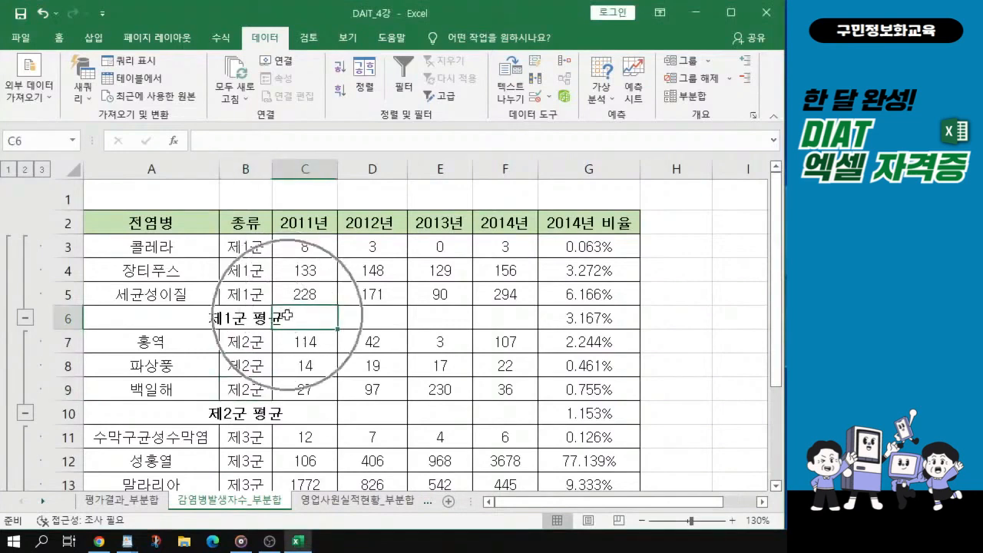
left_click(683, 98)
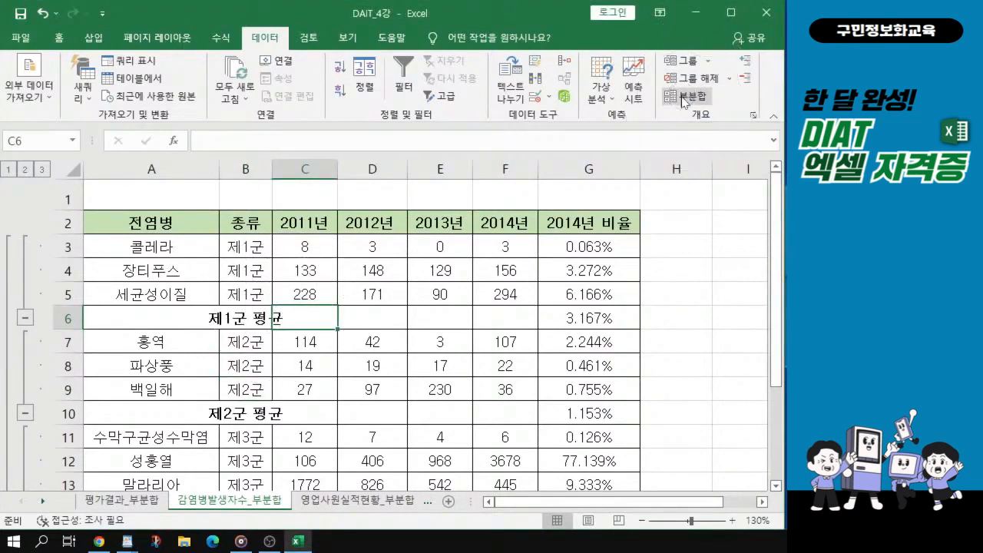
key("ctrl")
key("ctrl")
key("ctrl")
key("ctrl")
left_click(684, 102)
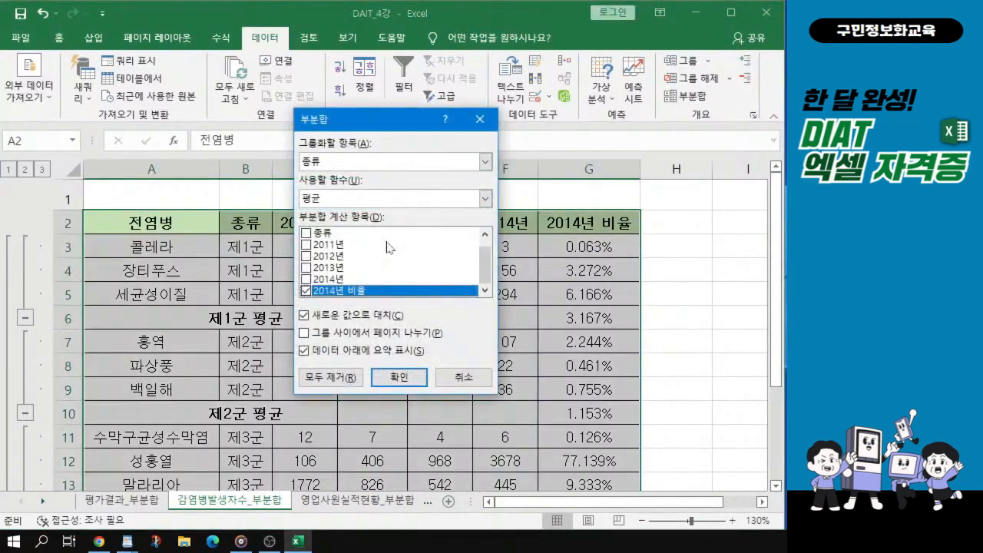
left_click(331, 202)
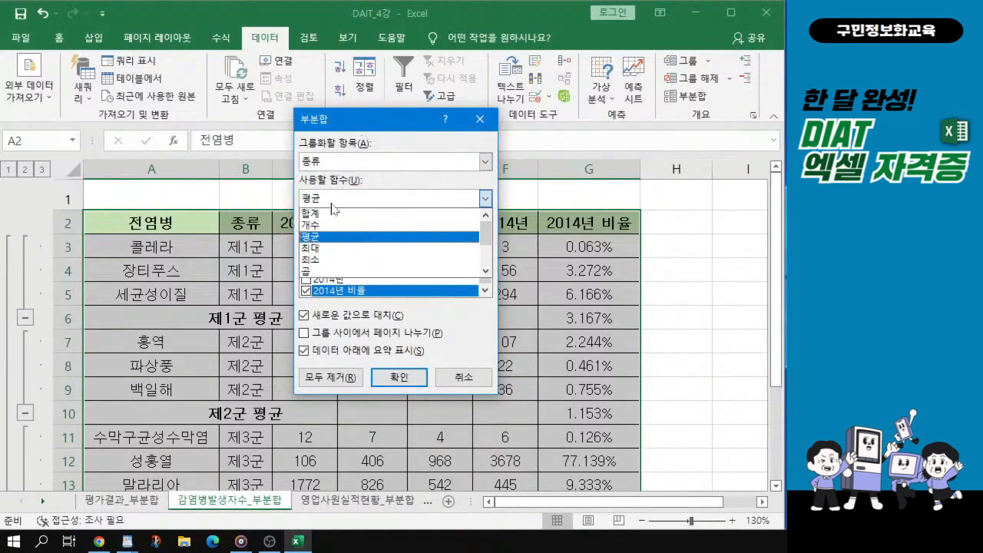
left_click(321, 252)
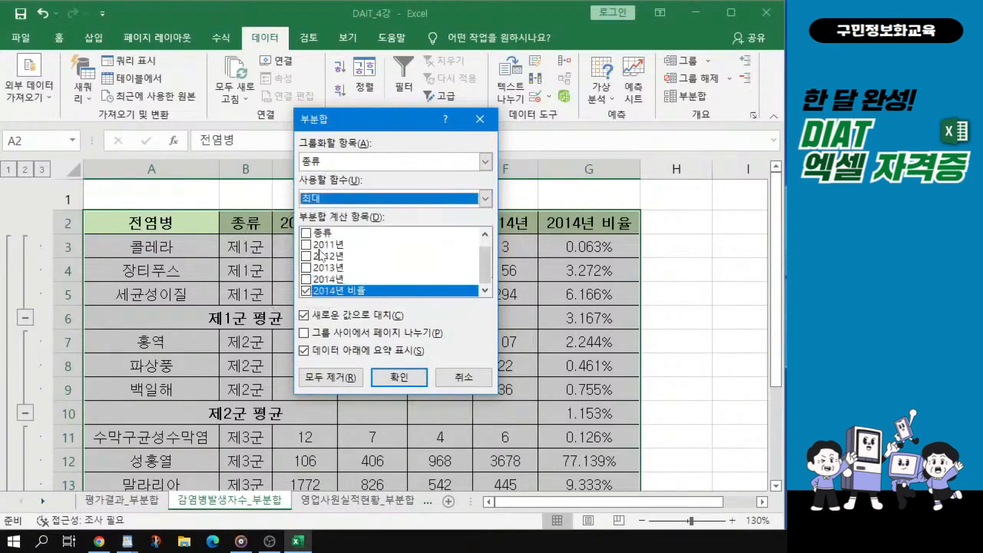
Include 2011년 through 2014년 in the subtotal calculation, exclude 2014년 비율, and turn off replacing the existing subtotals (새로운 값으로 대치).
left_click(307, 245)
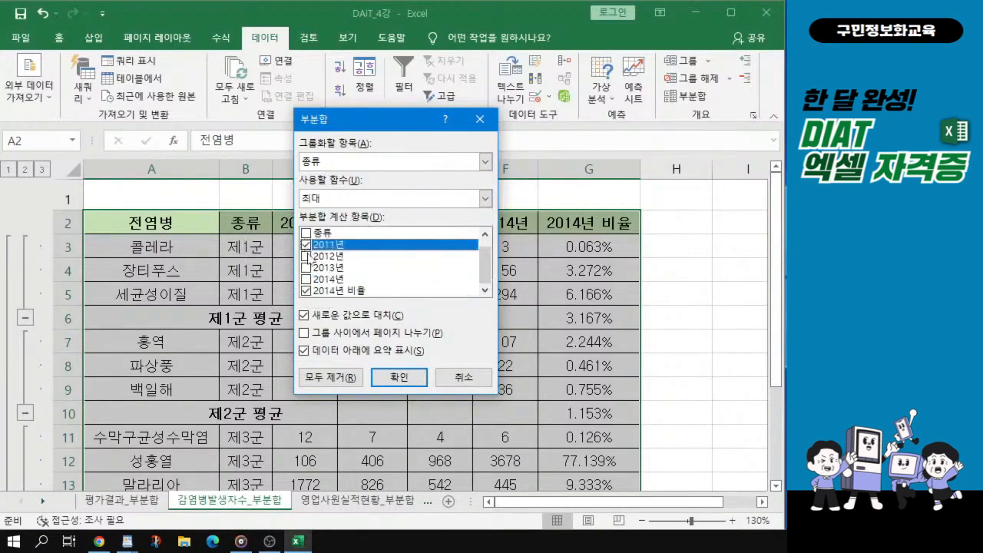
left_click(306, 256)
left_click(307, 267)
left_click(306, 279)
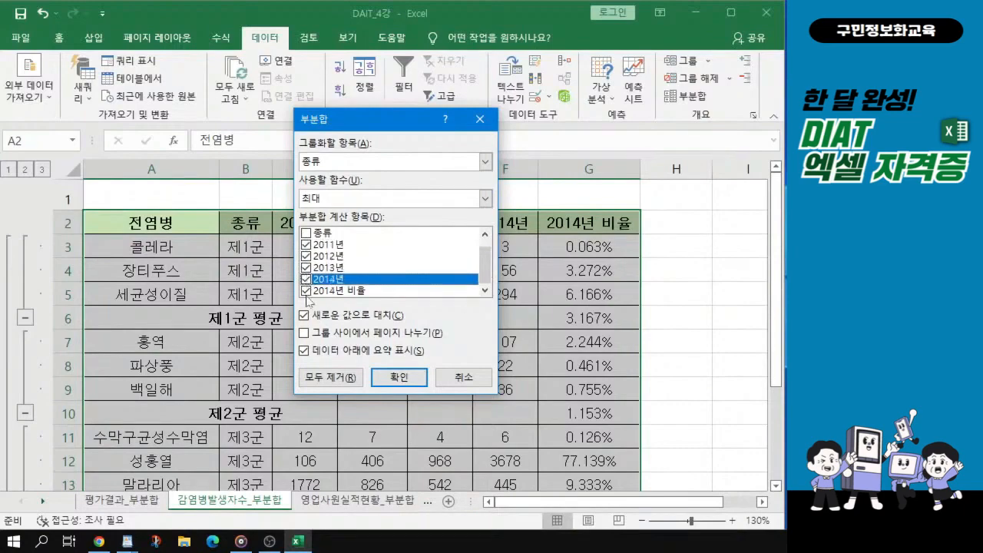
left_click(306, 290)
left_click(304, 315)
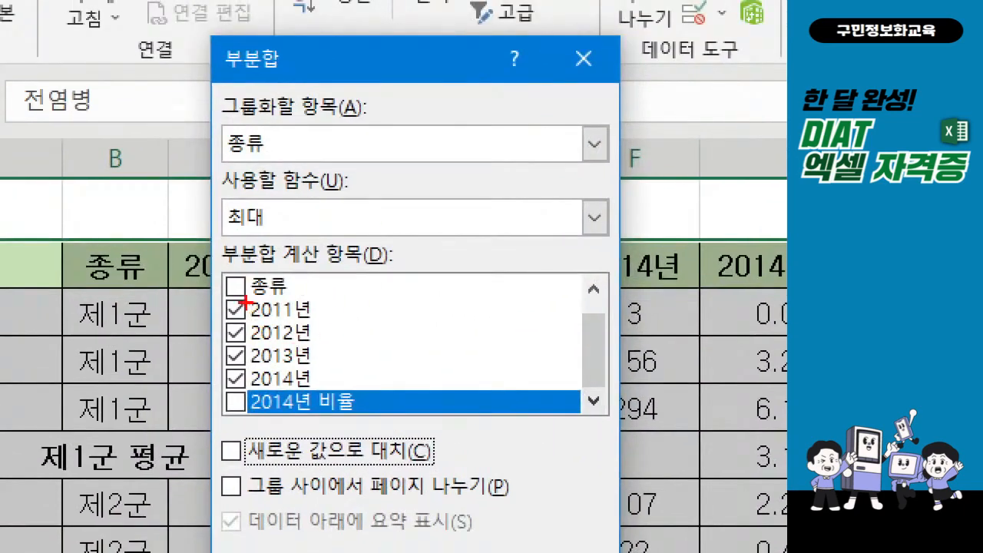
mouse_move(212, 293)
left_mouse_down()
mouse_move(224, 358)
mouse_move(323, 390)
left_mouse_up()
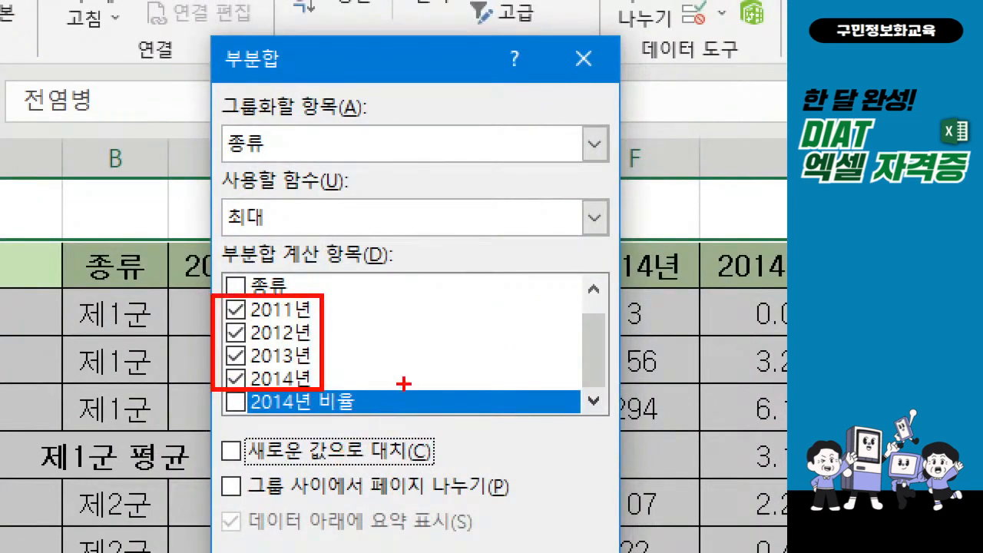
left_click_drag(411, 381, 381, 423)
left_click_drag(376, 376, 421, 434)
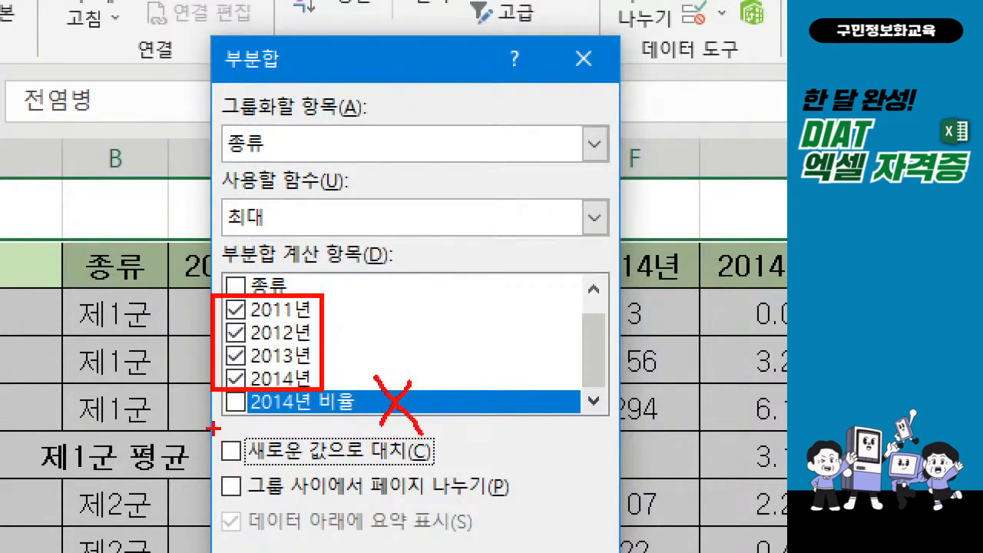
mouse_move(213, 427)
left_mouse_down()
mouse_move(302, 475)
mouse_move(446, 470)
left_mouse_up()
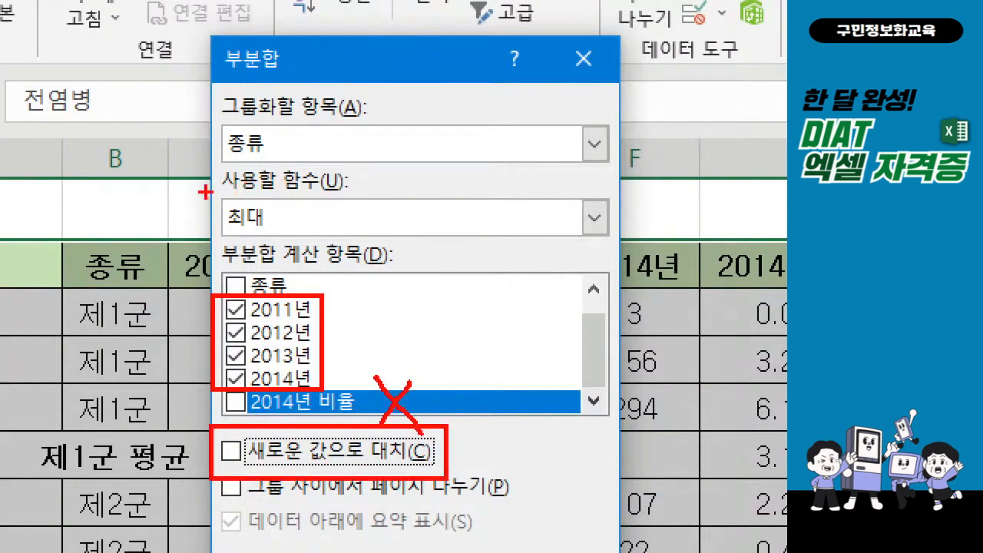
Apply the 최대 subtotal of 2011년 through 2014년 for each 종류 group, keeping the existing 평균 subtotals.
left_click_drag(206, 192, 330, 245)
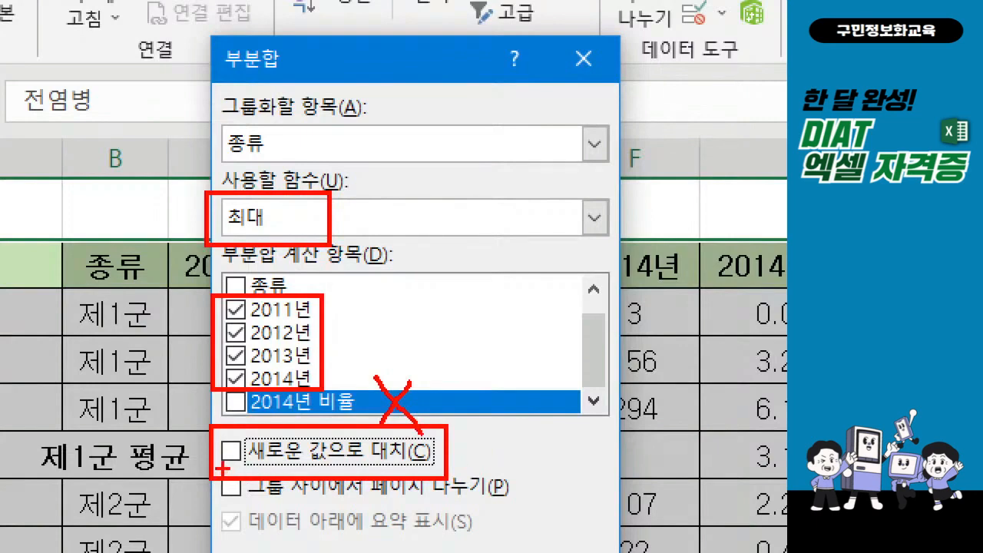
left_click_drag(222, 468, 238, 471)
key("Escape")
key("ctrl+1")
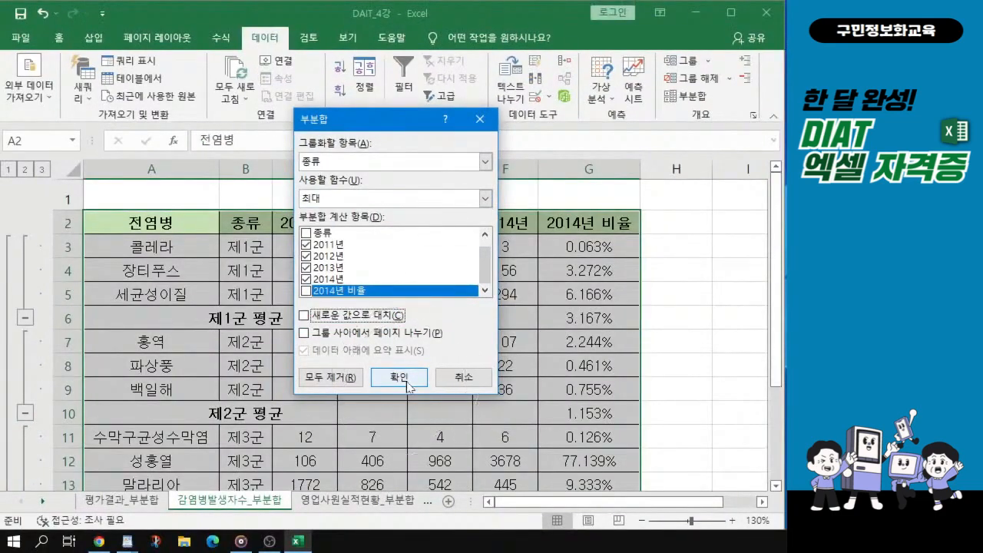
key("ctrl")
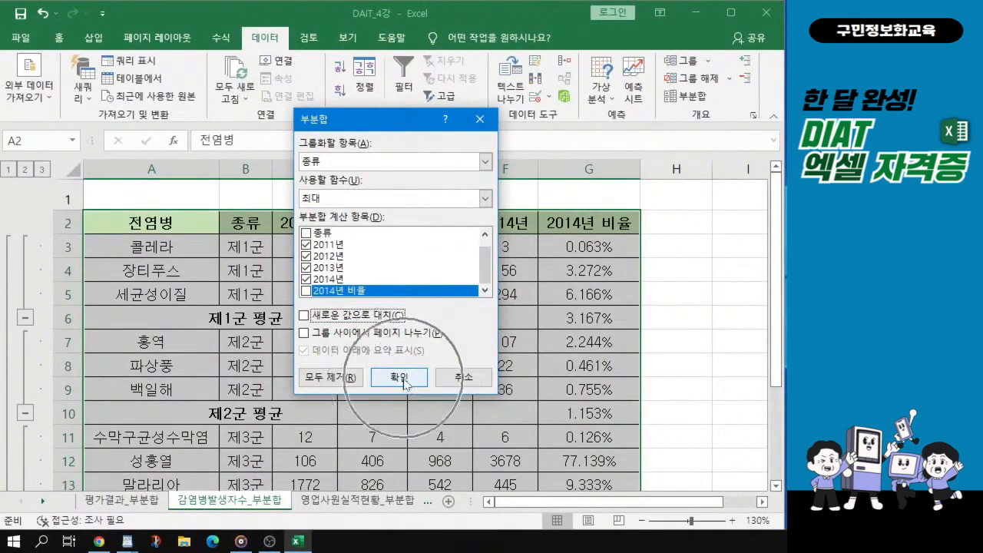
left_click(404, 381)
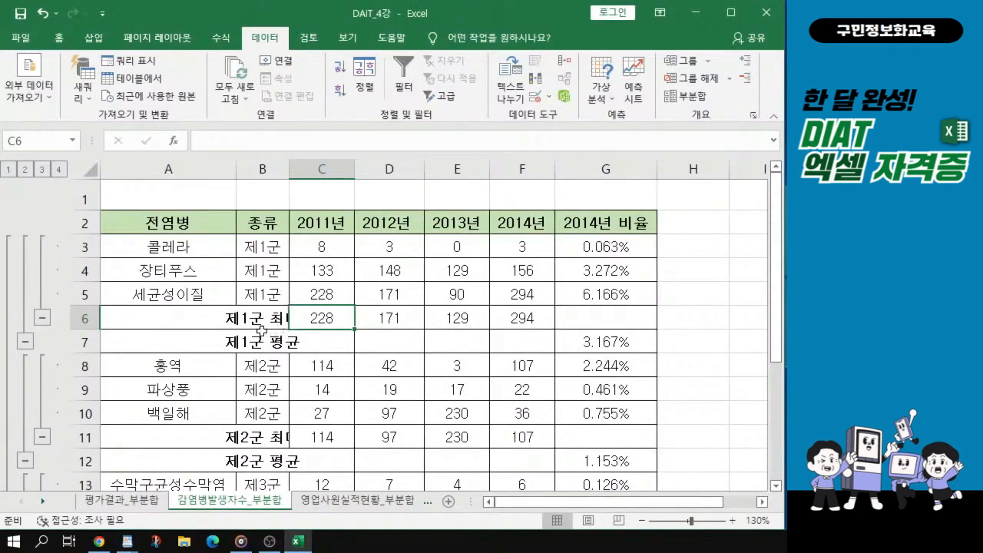
Auto-fit column B to the full width of its subtotal labels, such as 제1군 최대.
scroll(261, 330, "up", 1, "ctrl")
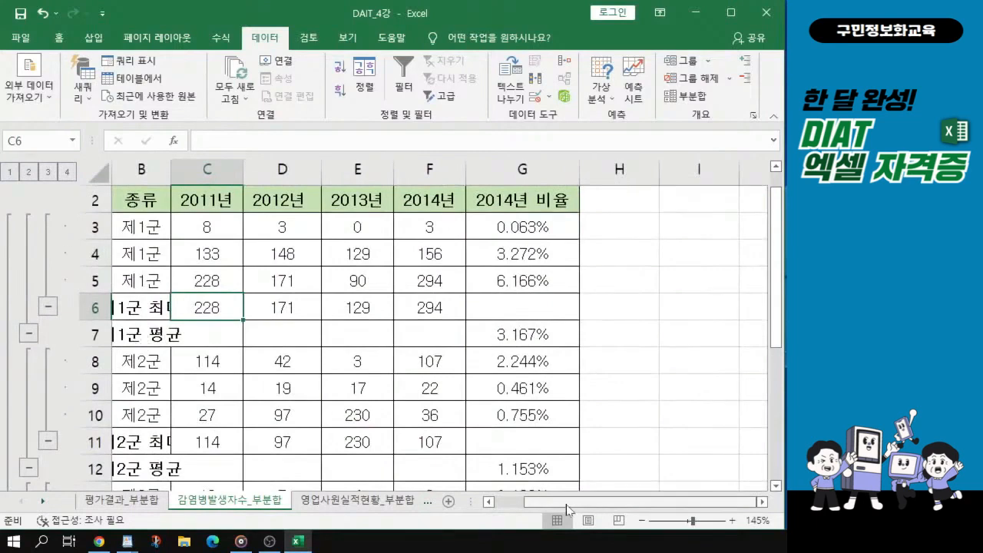
left_click_drag(568, 511, 539, 511)
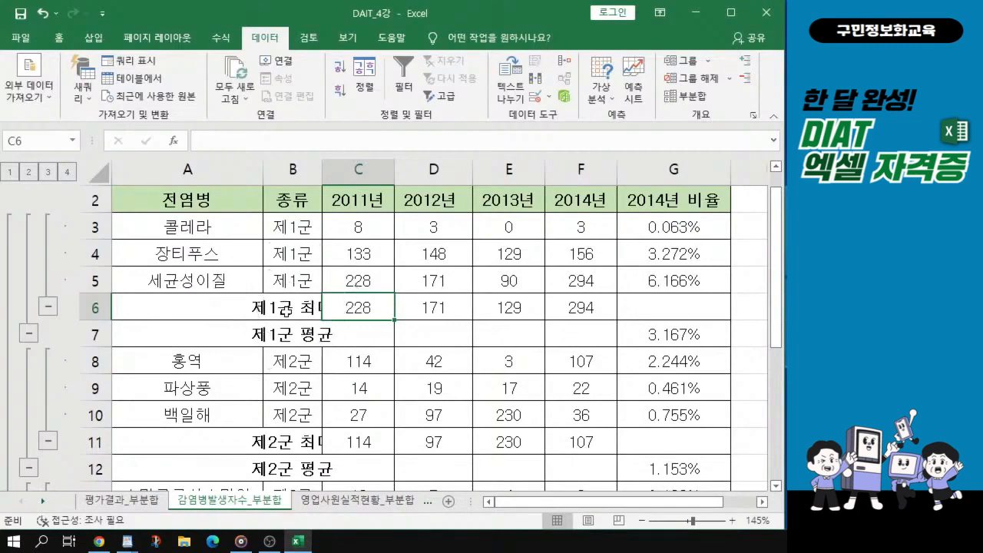
left_click(286, 309)
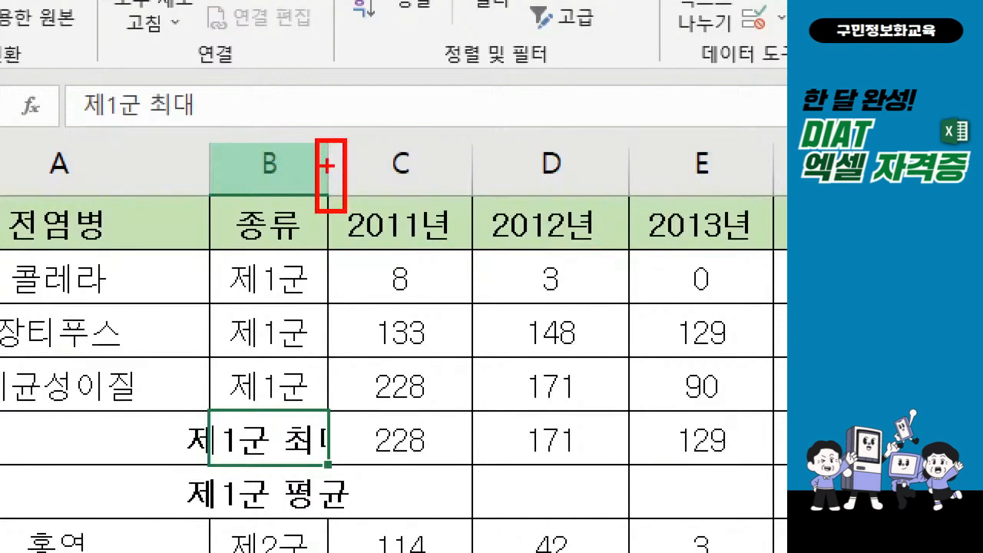
key("Escape")
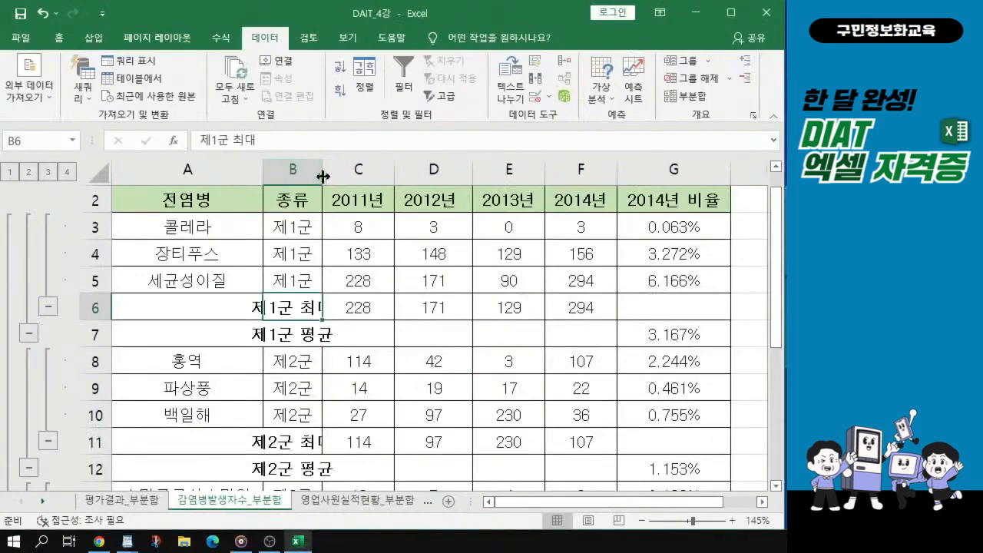
key("ctrl")
double_click(320, 171)
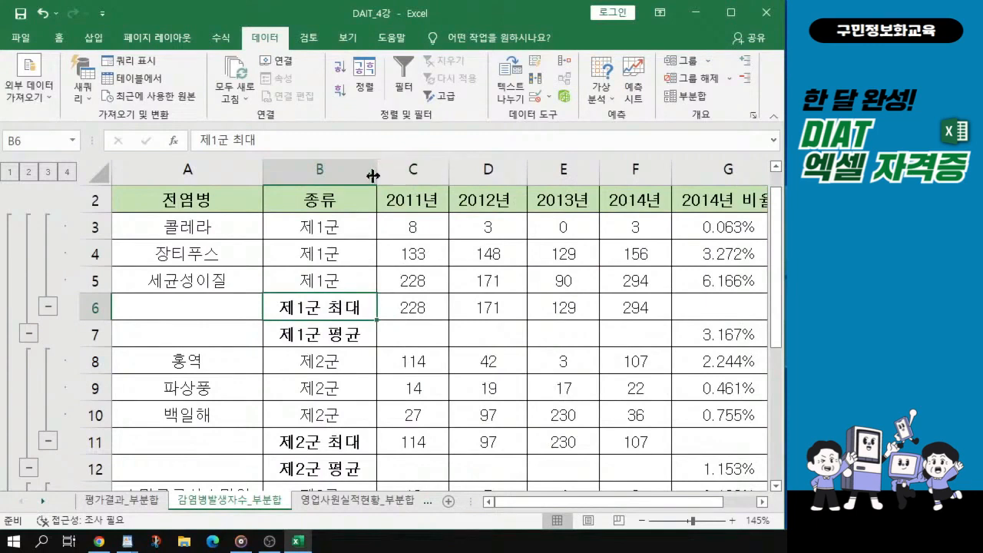
key("ctrl")
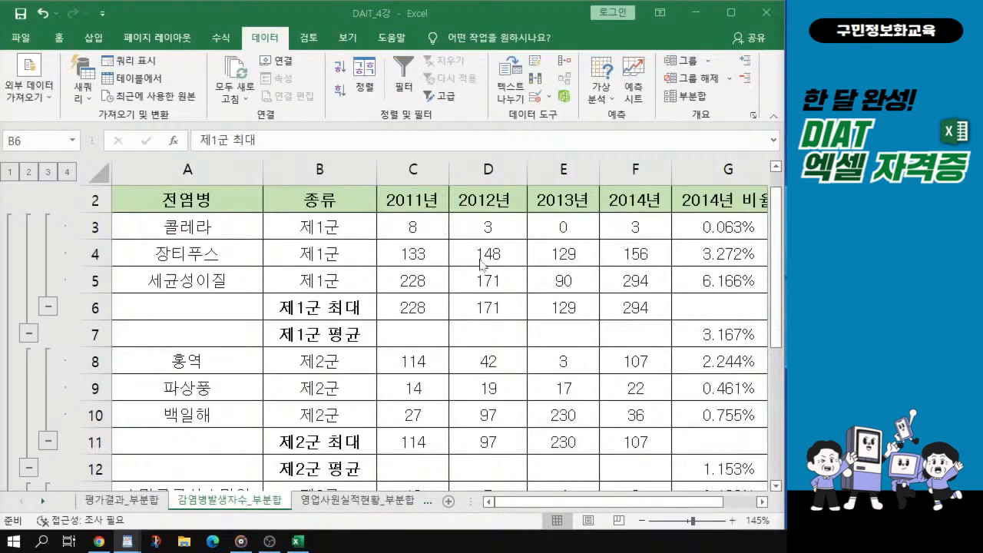
Format C3:F20 with the 숫자 category, 0 decimal places and the 1000 단위 구분 기호(,) thousands separator.
scroll(482, 265, "down", 1, "ctrl")
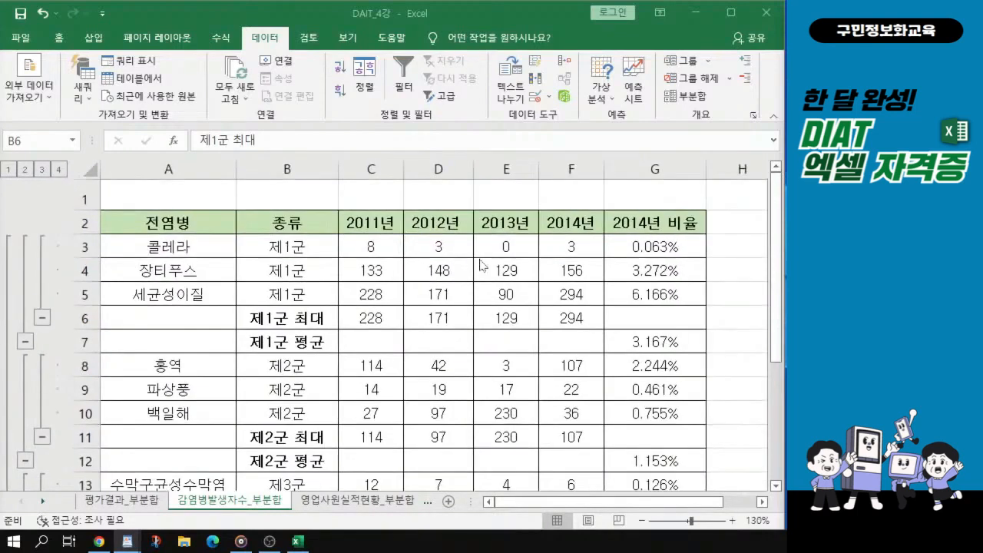
left_click(370, 246)
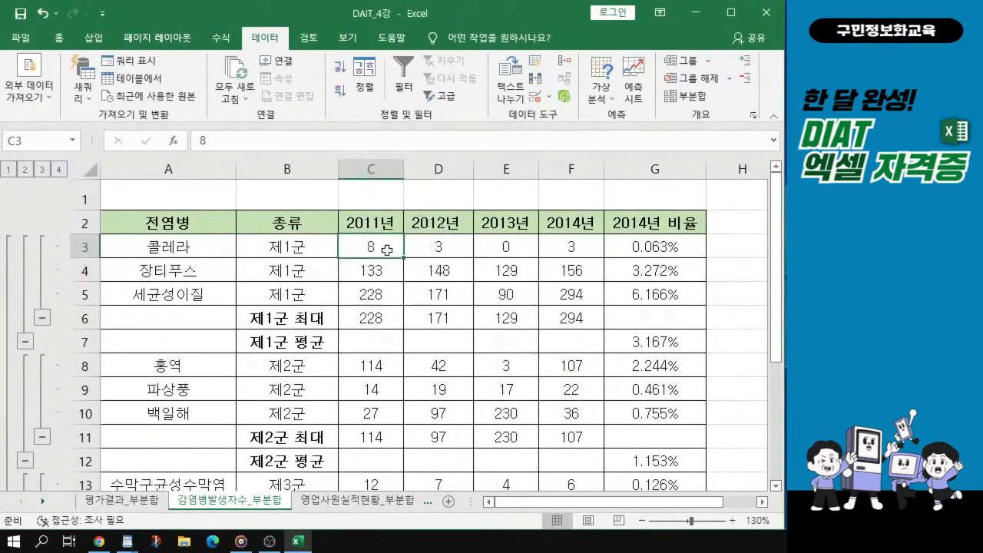
left_click_drag(388, 250, 573, 433)
left_click_drag(572, 433, 572, 434)
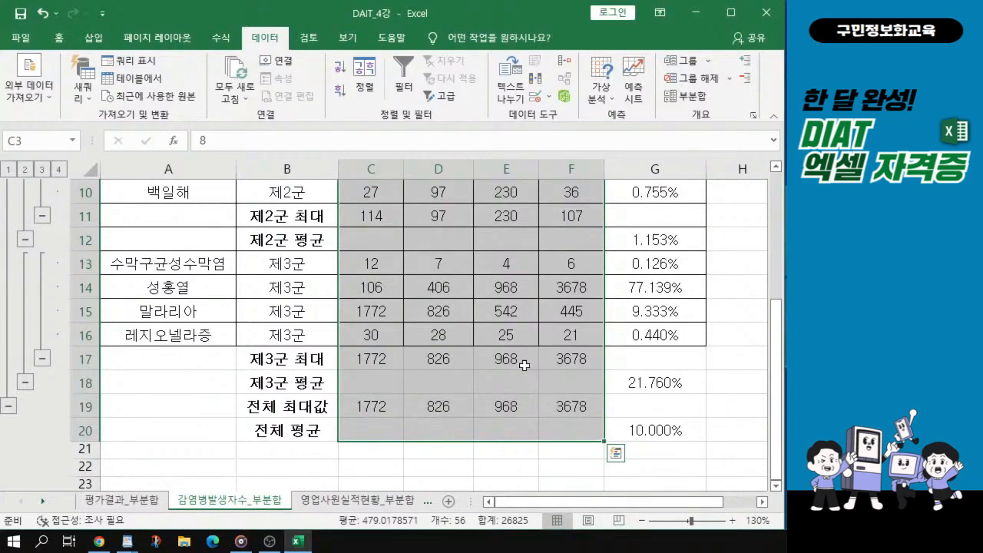
key("ctrl+1")
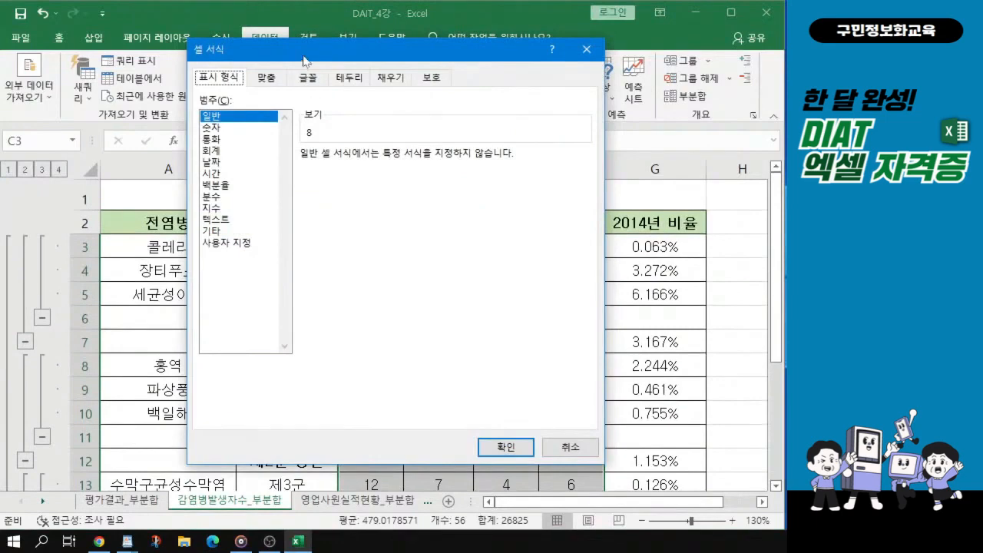
left_click_drag(305, 61, 324, 71)
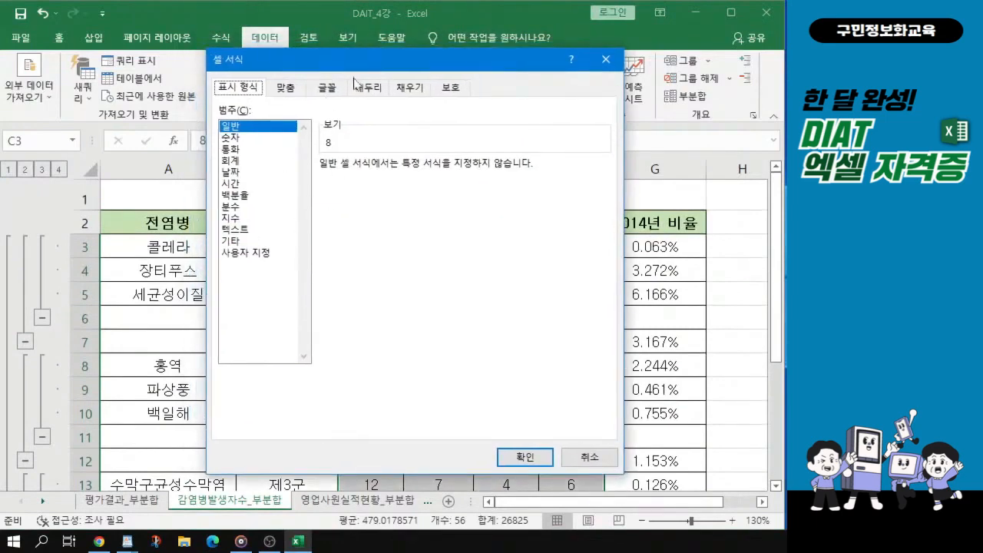
left_click(230, 138)
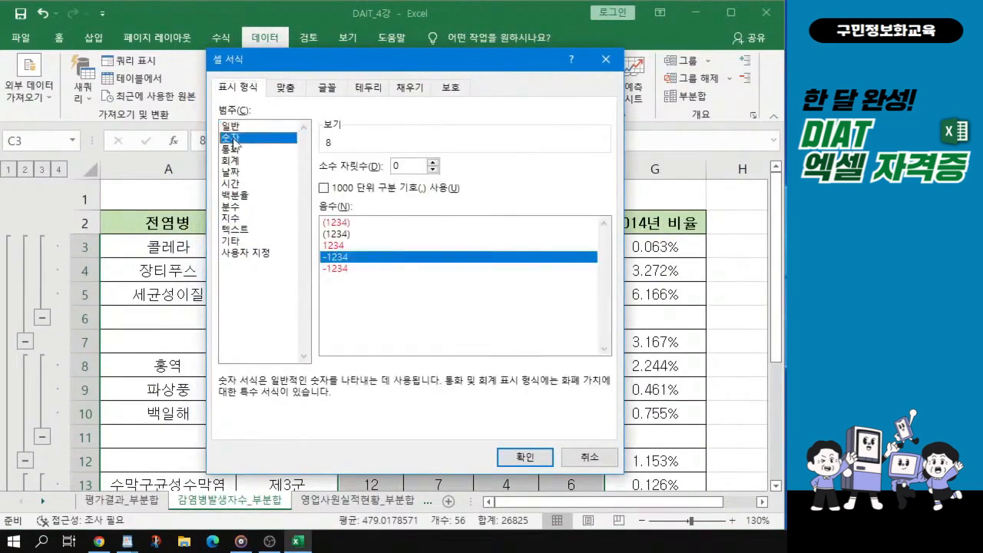
left_click(323, 188)
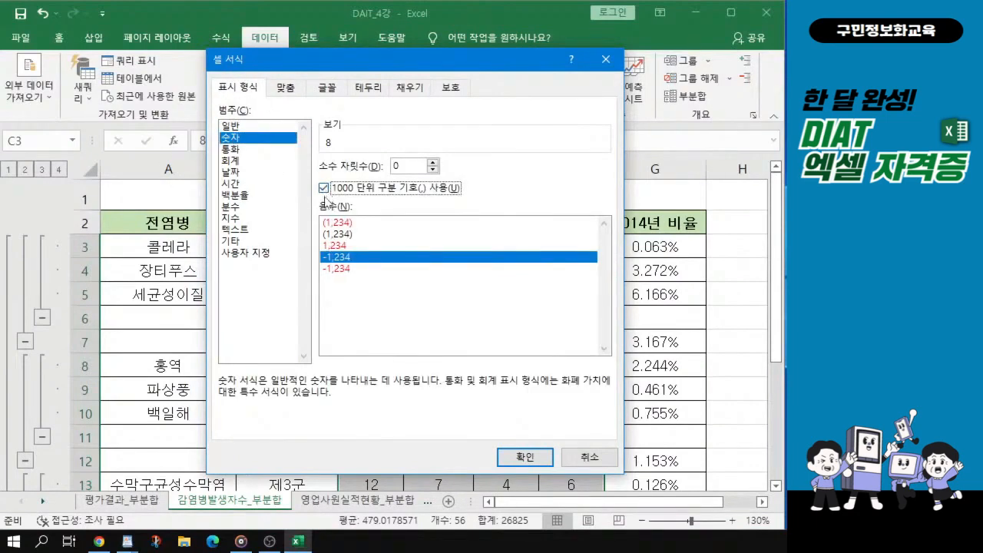
key("ctrl+1")
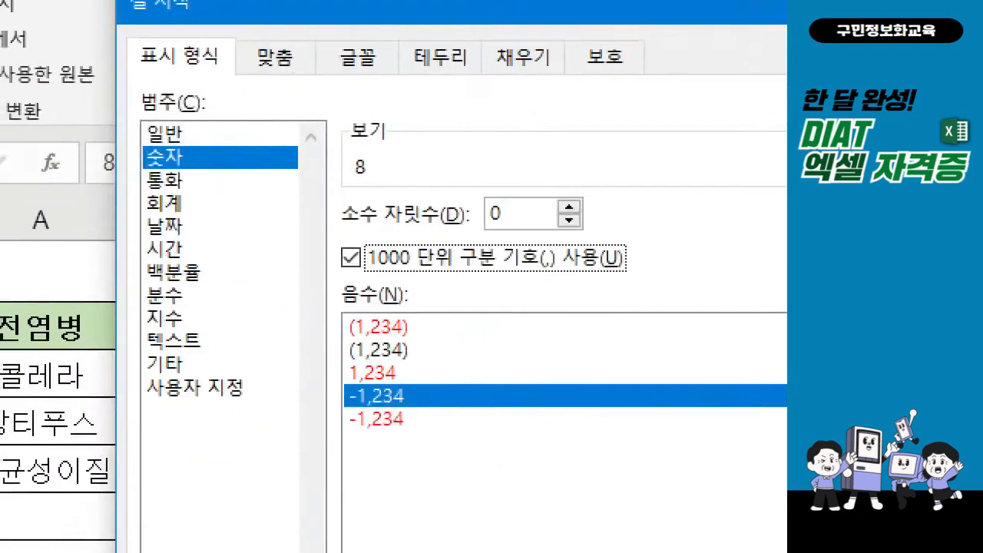
left_click(287, 120)
left_click_drag(125, 144, 240, 176)
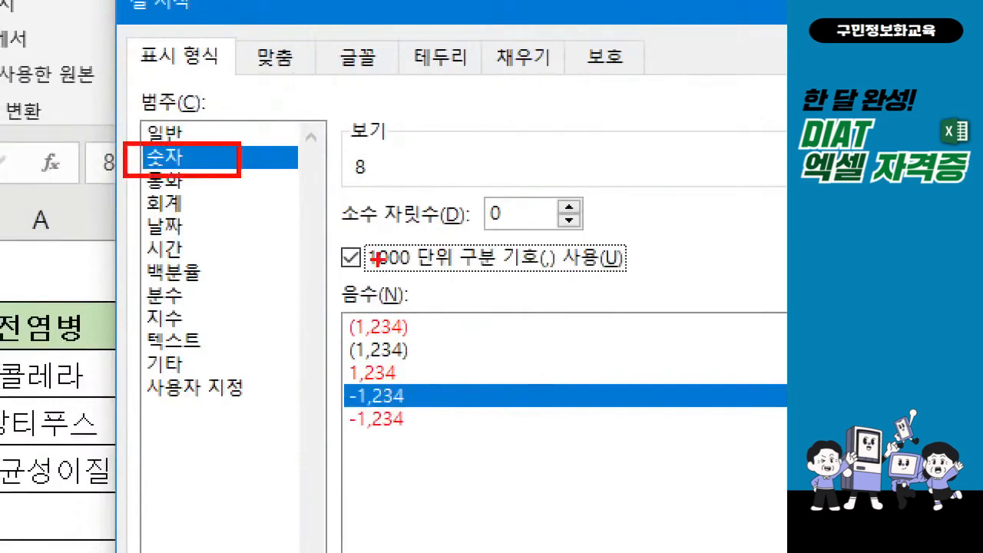
mouse_move(314, 229)
left_mouse_down()
mouse_move(330, 277)
mouse_move(659, 298)
left_mouse_up()
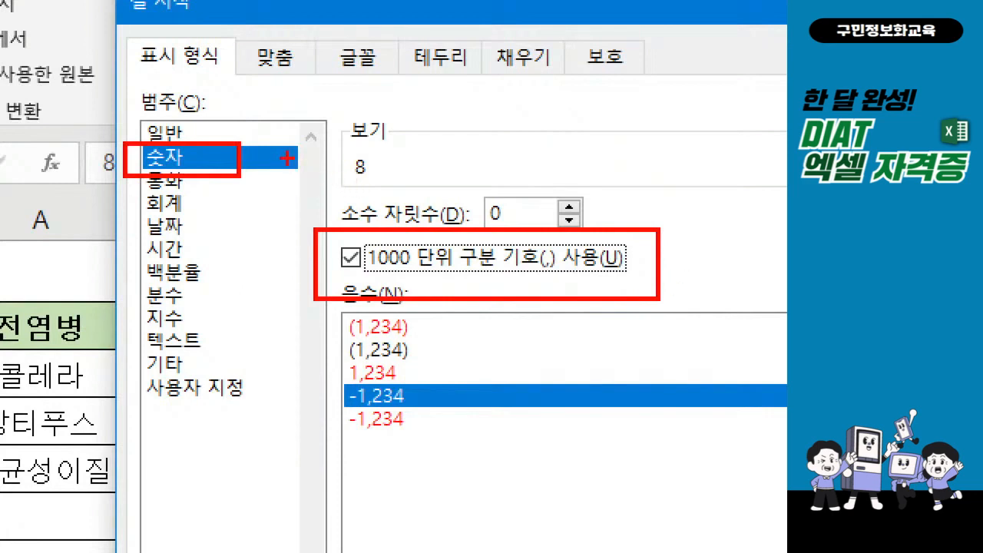
left_click_drag(255, 143, 290, 134)
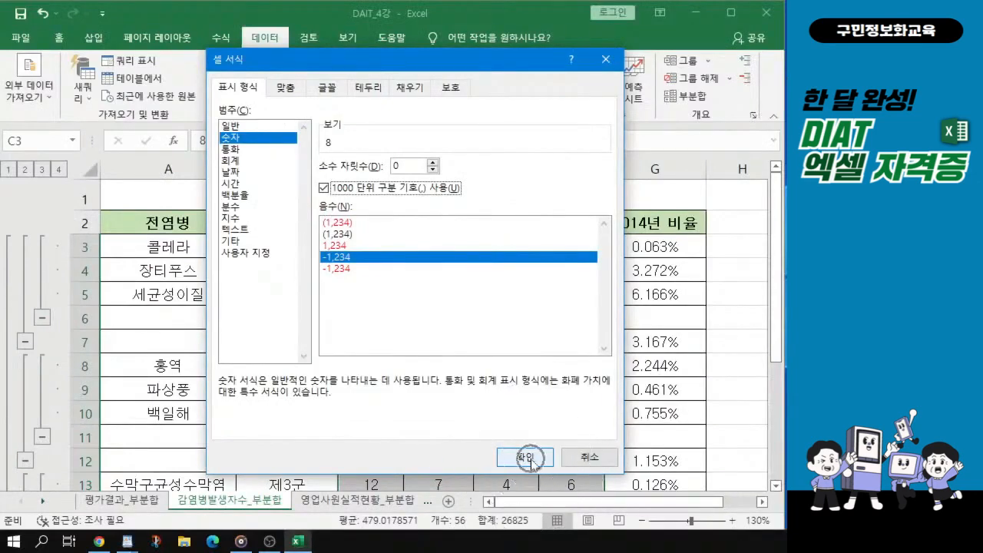
left_click(525, 458)
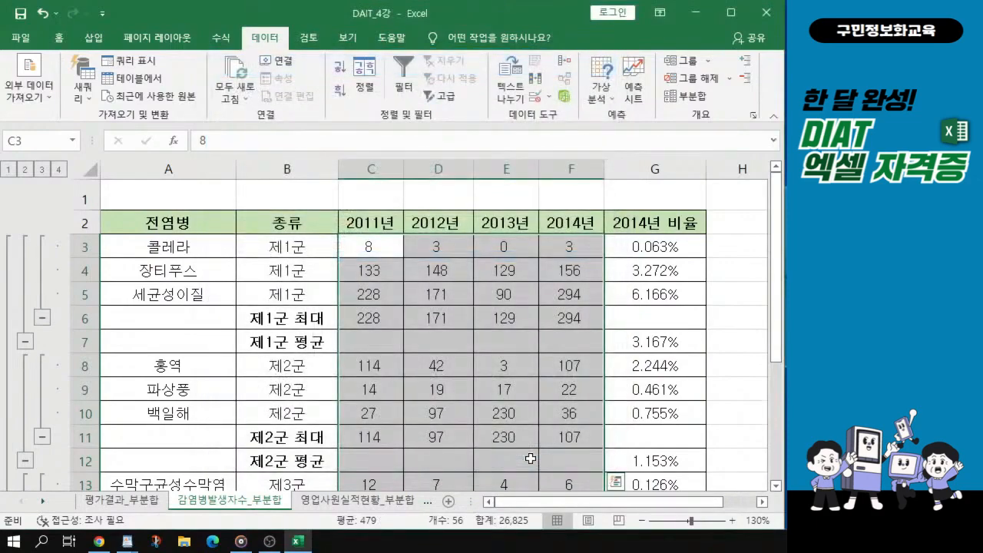
scroll(450, 322, "down", 2)
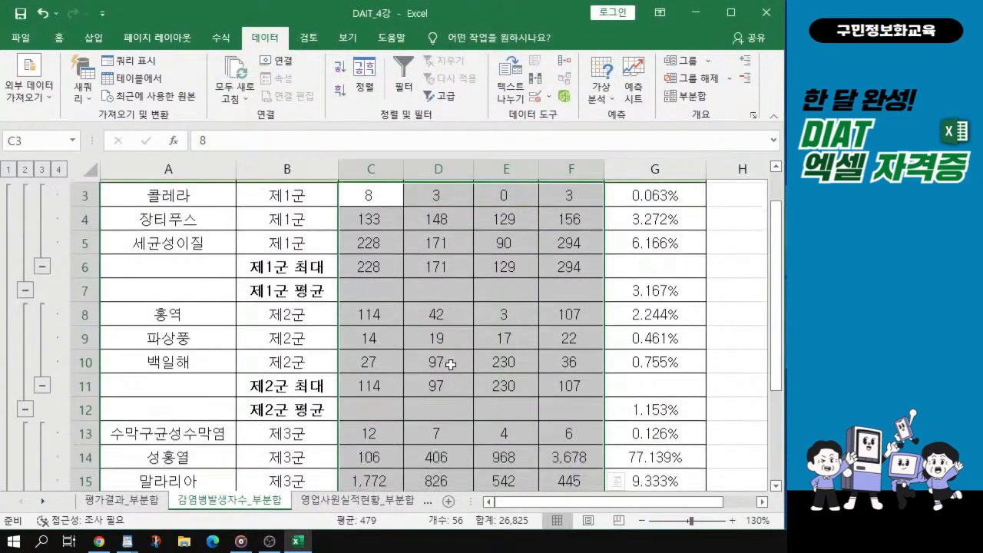
scroll(450, 363, "down", 2)
key("ctrl+q")
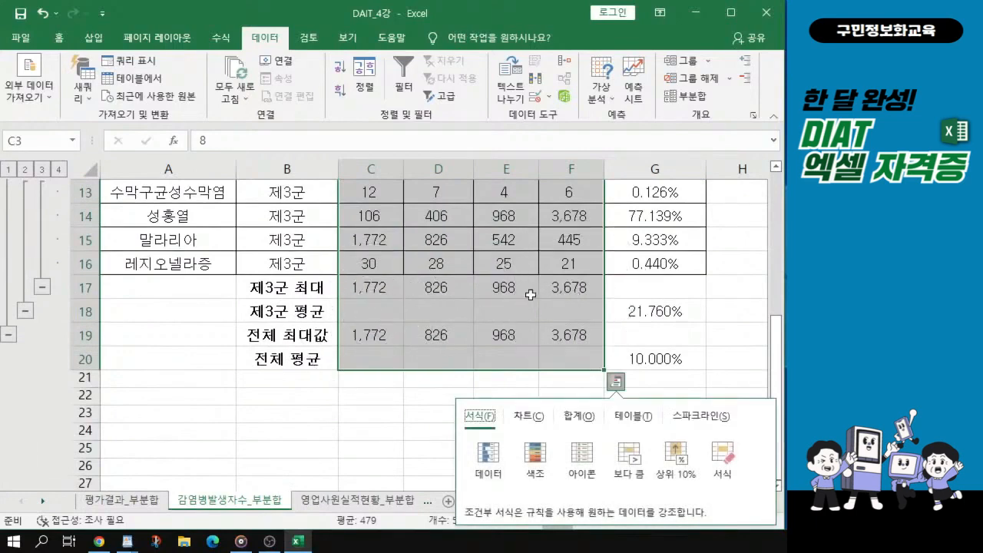
scroll(530, 295, "up", 2)
scroll(530, 295, "up", 2)
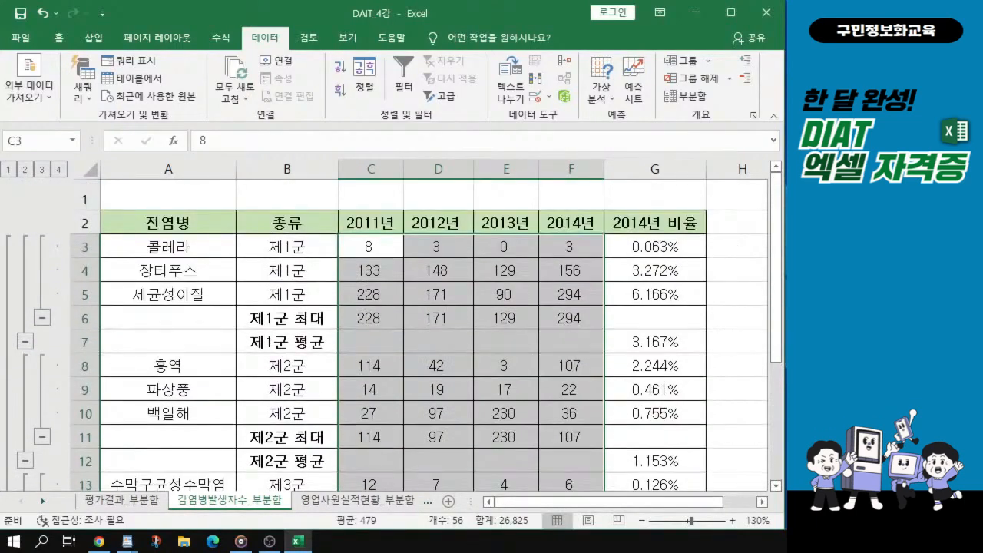
key("alt+Tab")
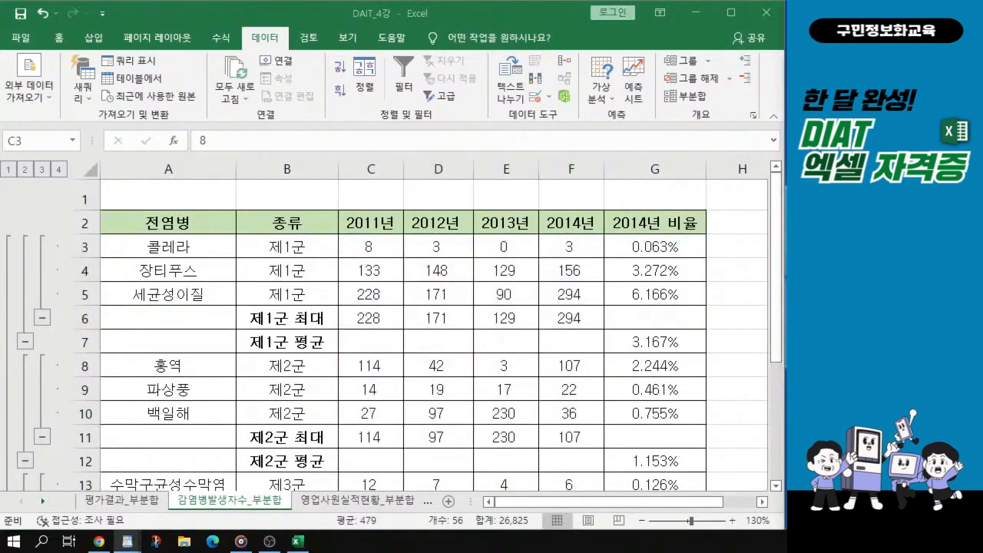
Group columns C and D (2011년 and 2012년) into a column outline, and deselect them.
left_click(375, 176)
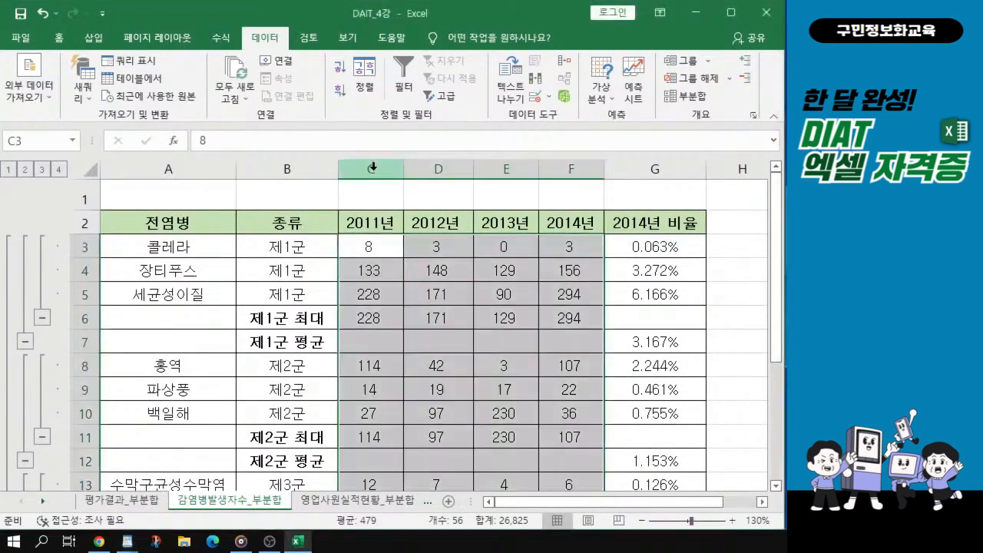
left_click(373, 168)
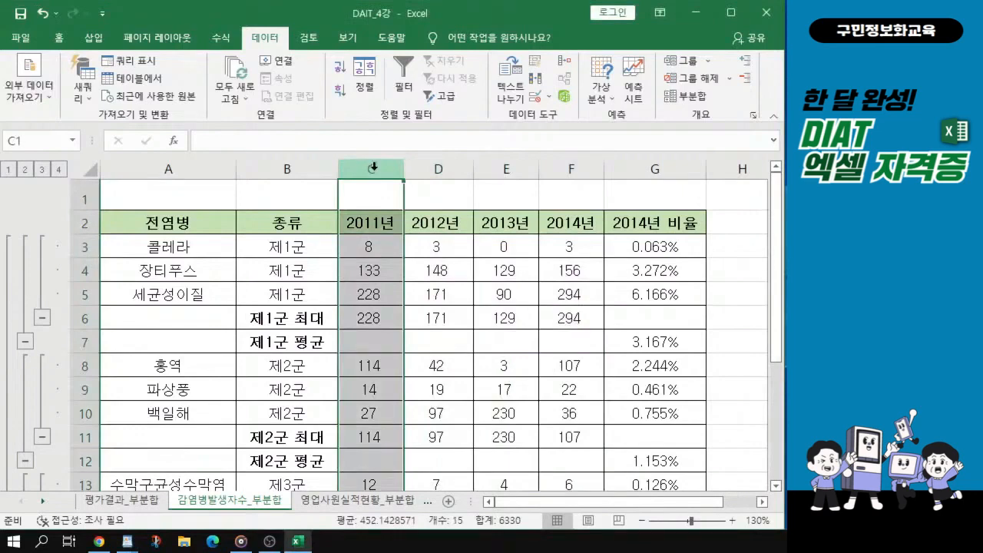
left_click_drag(373, 167, 443, 162)
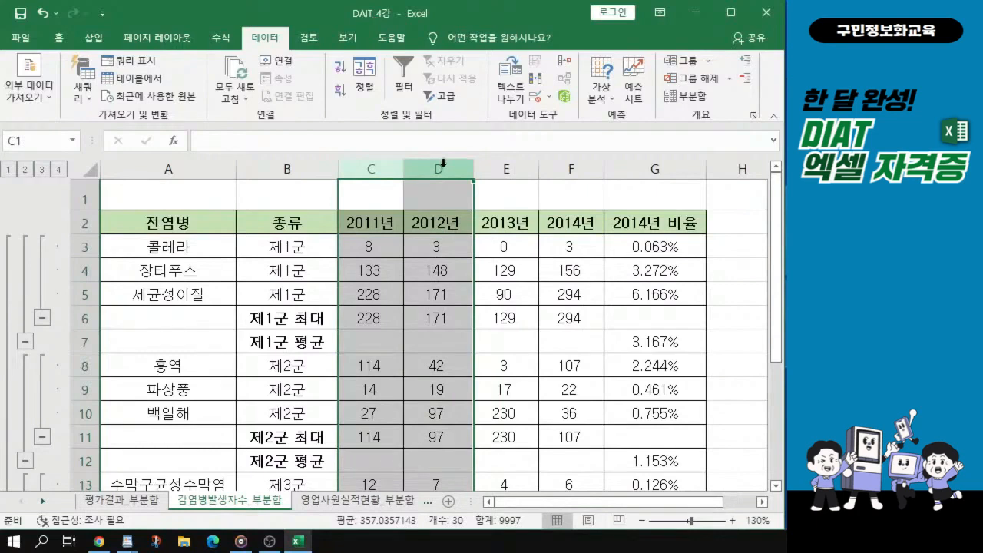
left_click(708, 62)
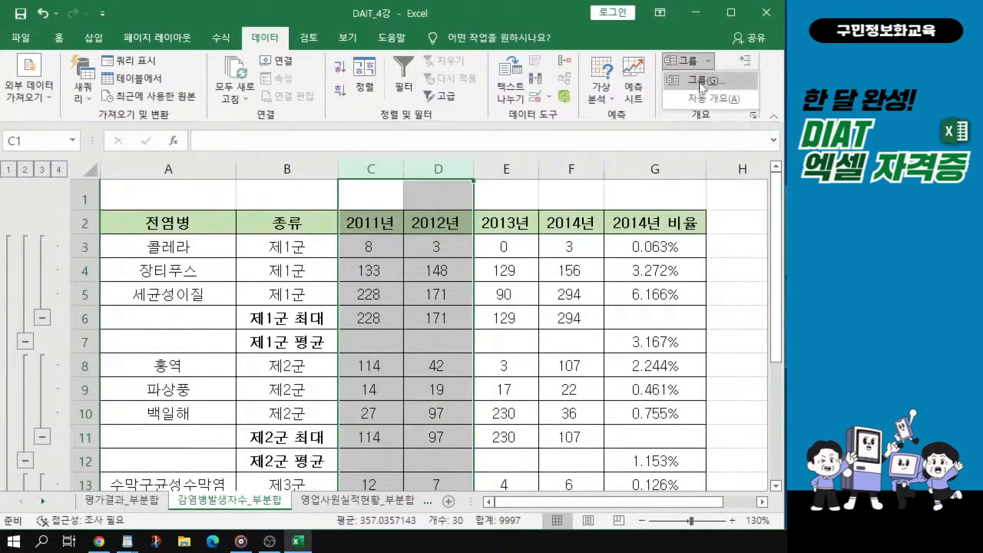
left_click(701, 81)
left_click(700, 83)
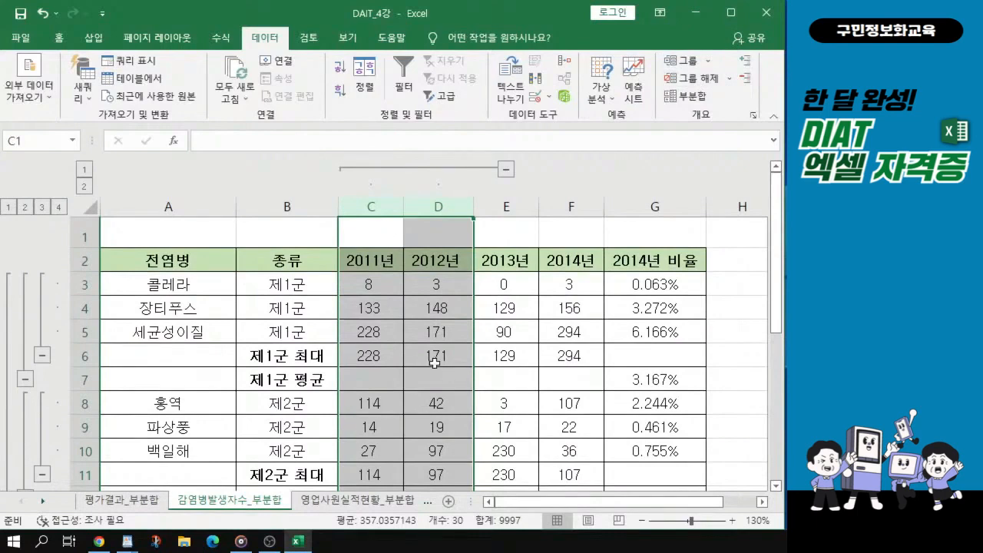
left_click(524, 352)
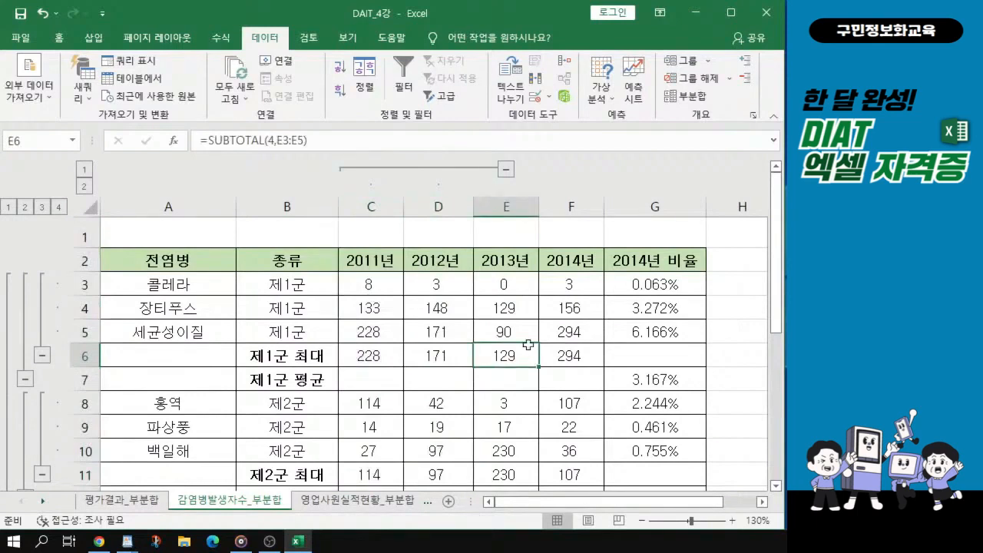
scroll(435, 340, "down", 1)
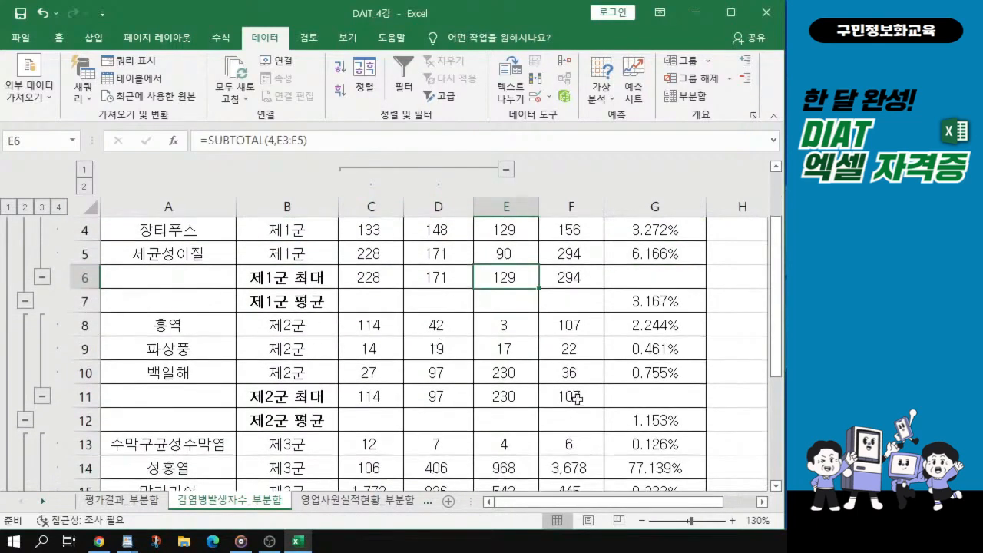
scroll(520, 361, "down", 2)
scroll(520, 361, "up", 2)
key("alt+Tab")
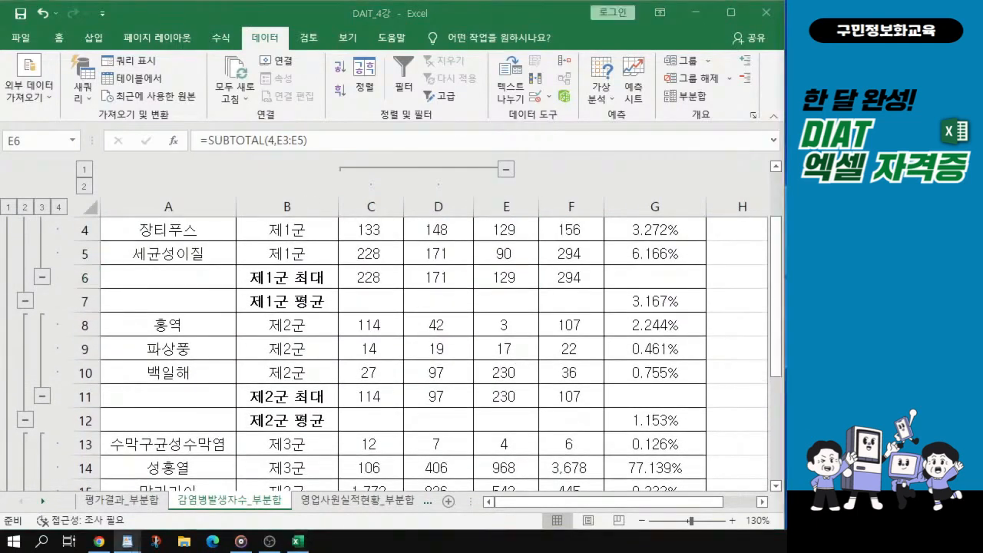
left_click(343, 505)
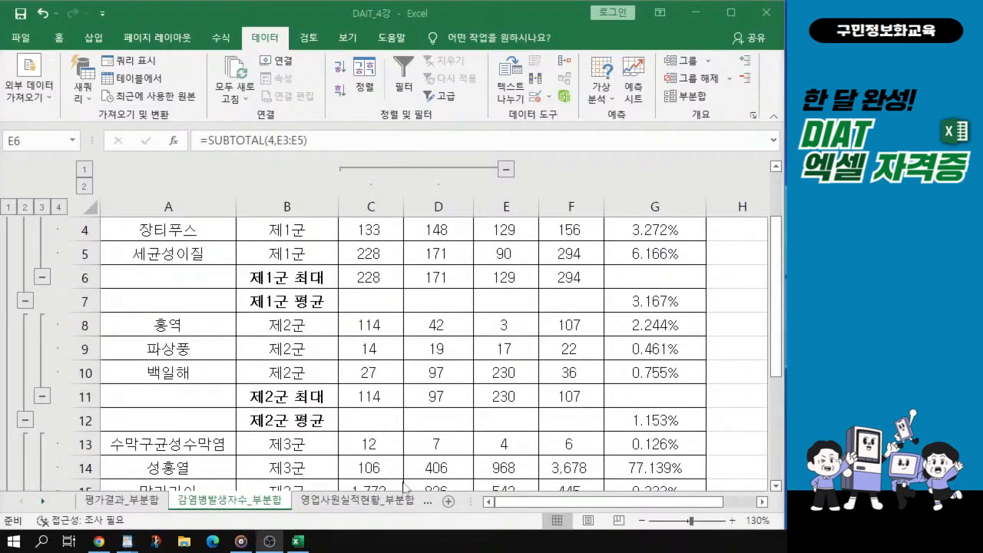
Open the 영업사원실적현황_부분합 sheet and enlarge its view so the sales table is easy to read.
left_click(367, 503)
left_click(292, 504)
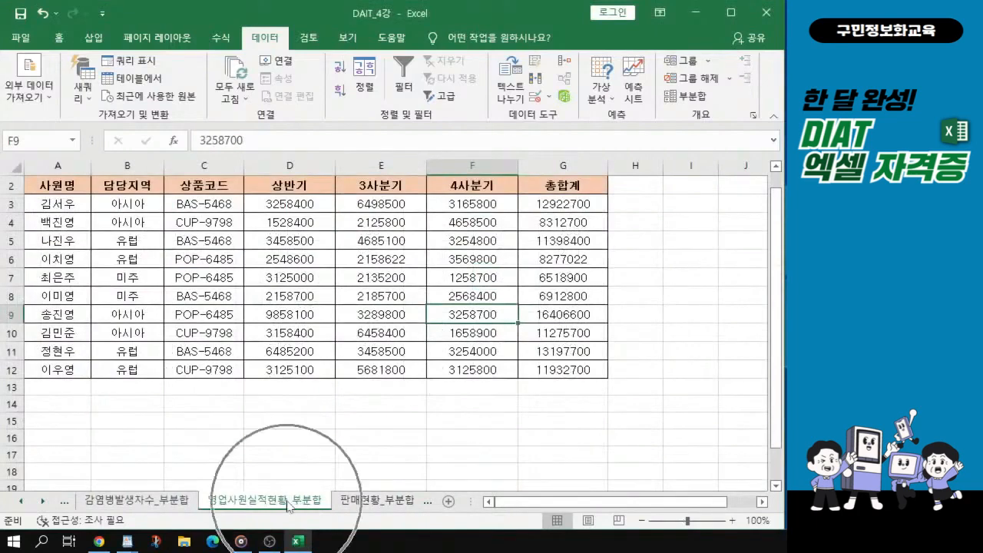
key("ctrl")
key("ctrl")
key("ctrl")
key("ctrl")
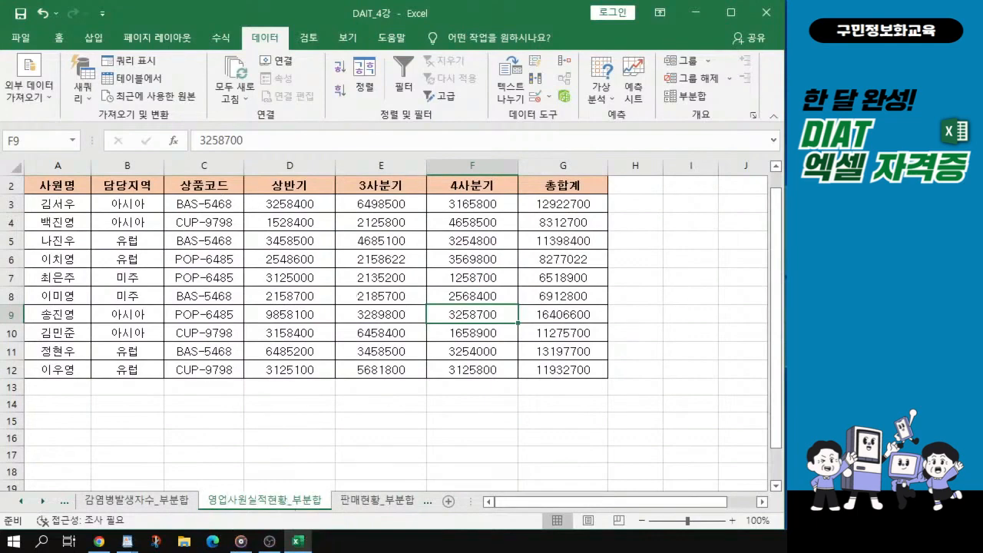
key("alt+Tab")
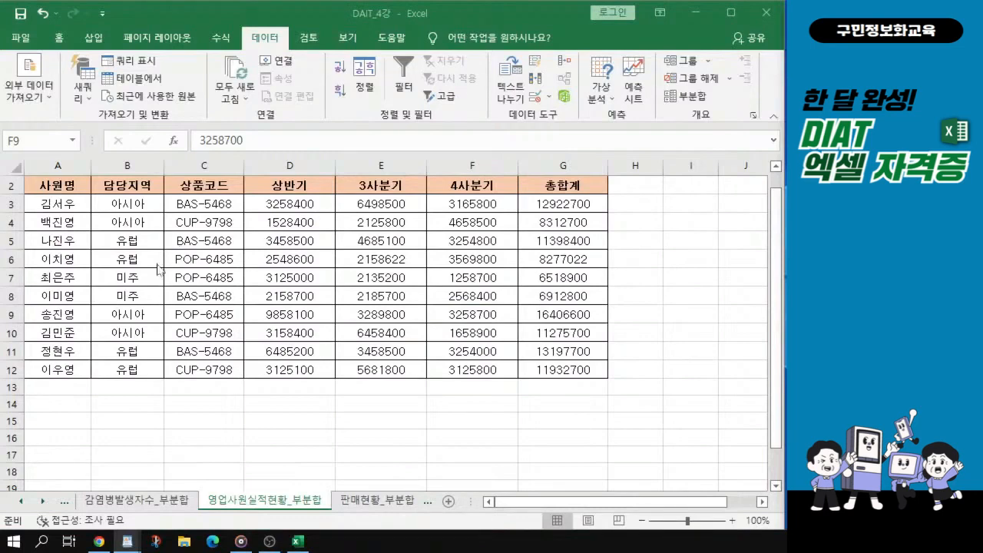
key("ctrl")
scroll(148, 262, "up", 1)
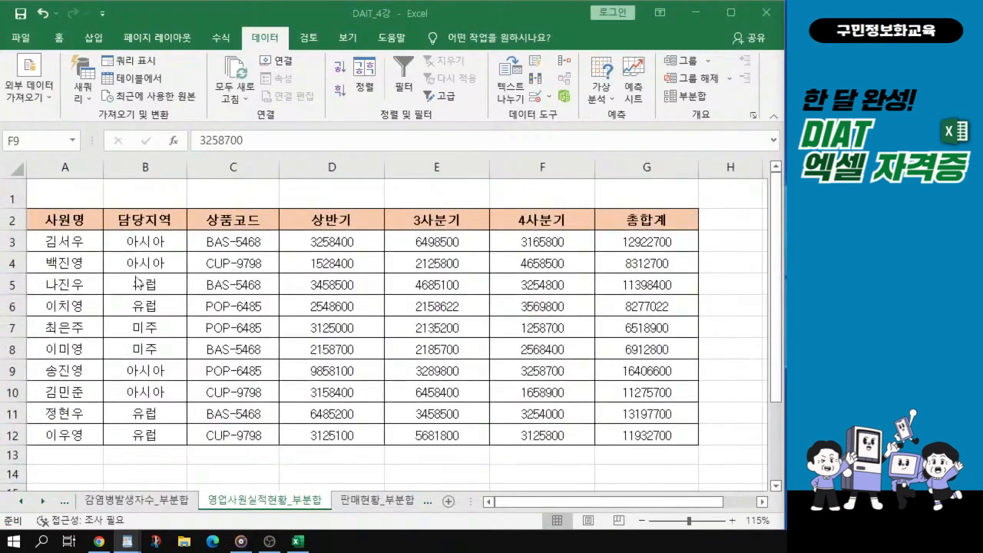
key("alt+Tab")
Sort the sales table by 담당지역 in ascending order.
left_click(136, 278)
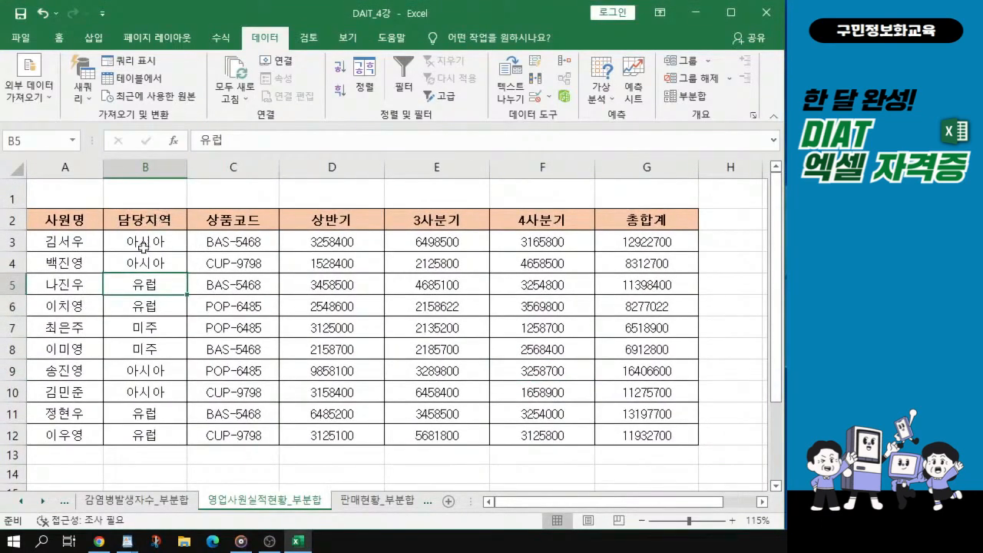
left_click(137, 329)
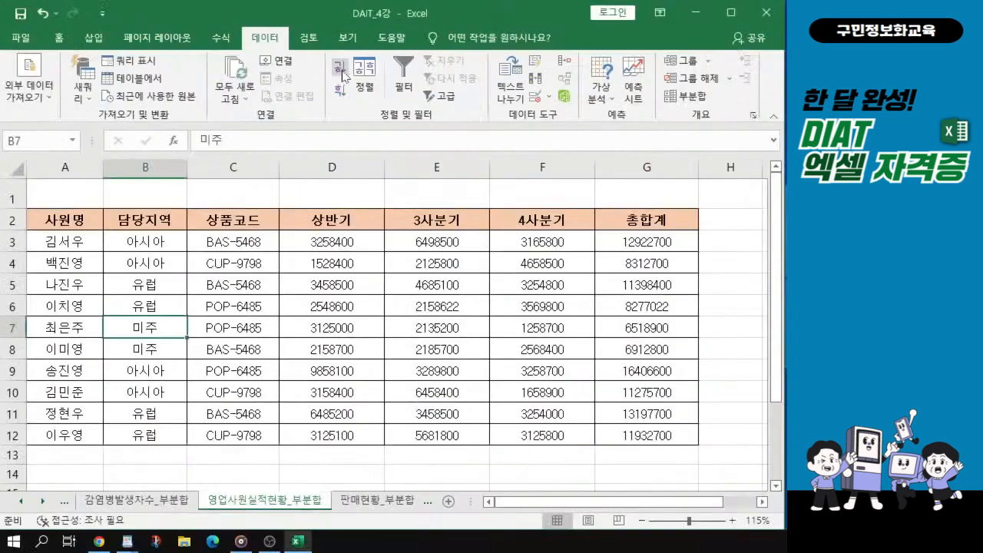
left_click(343, 68)
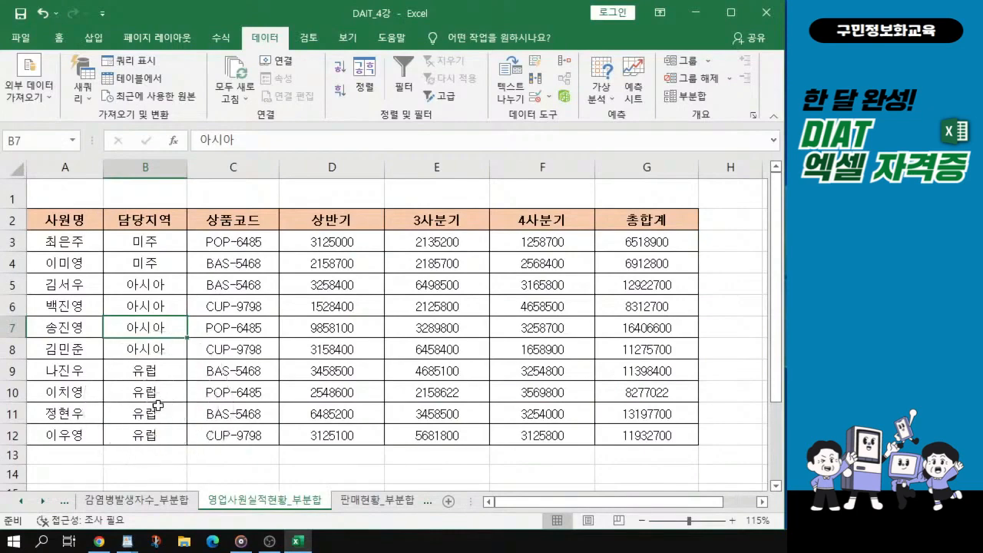
scroll(158, 407, "up", 1, "ctrl")
left_click_drag(545, 510, 509, 513)
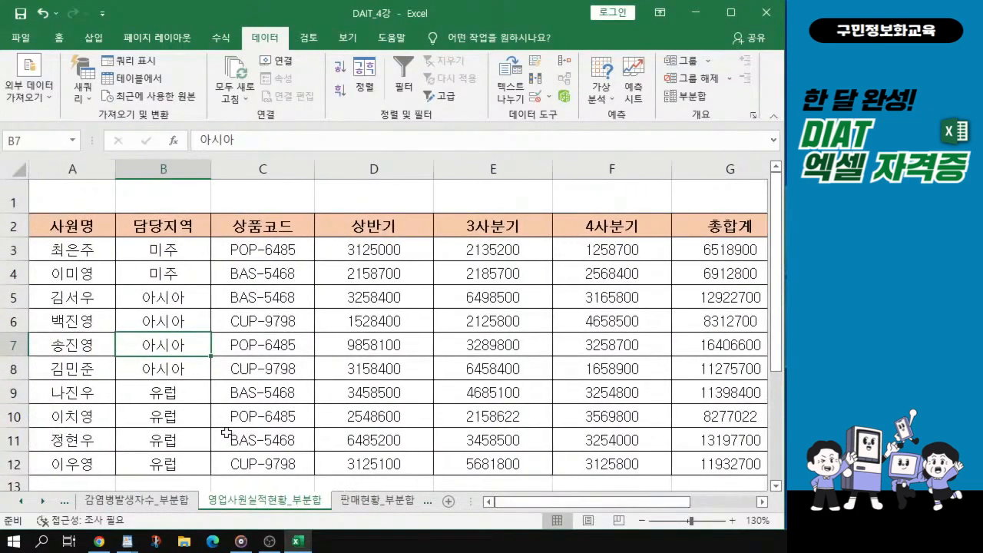
Start a Subtotal on the sales table and set 담당지역 as the field to group by.
key("alt+Tab")
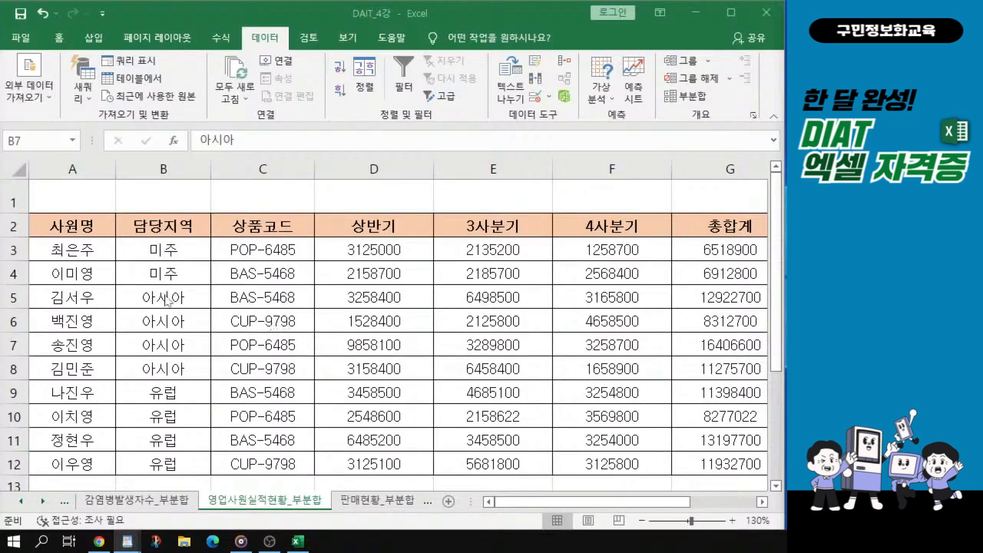
left_click(184, 347)
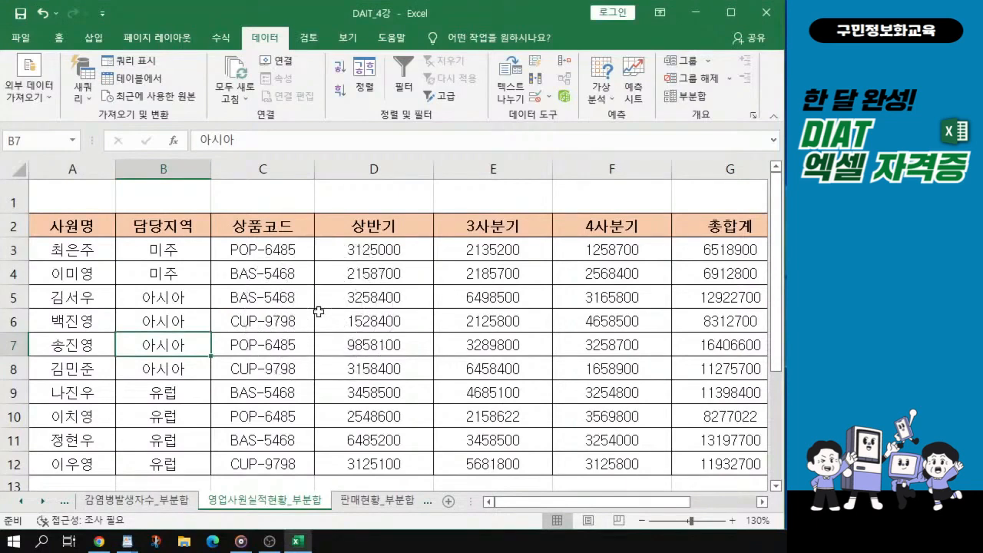
left_click(695, 101)
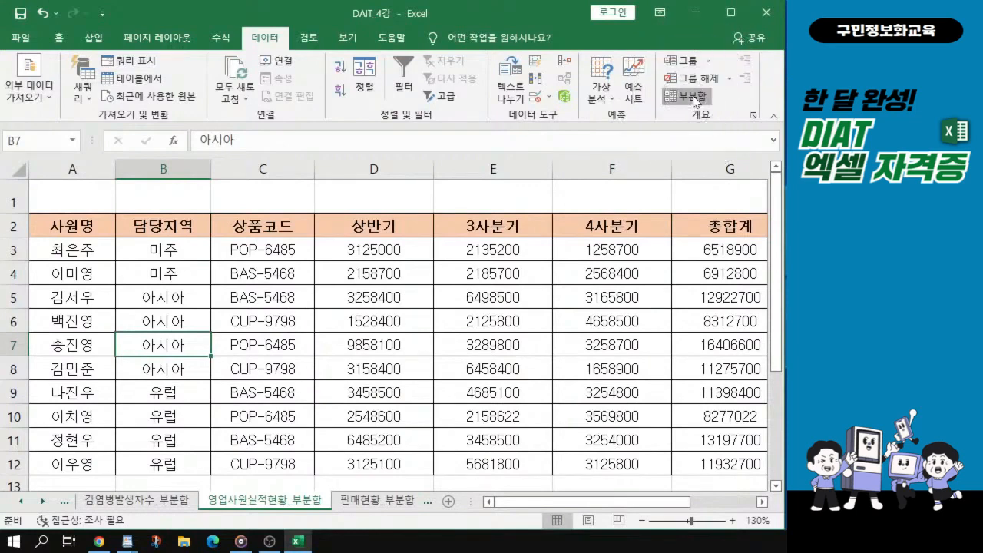
left_click(694, 100)
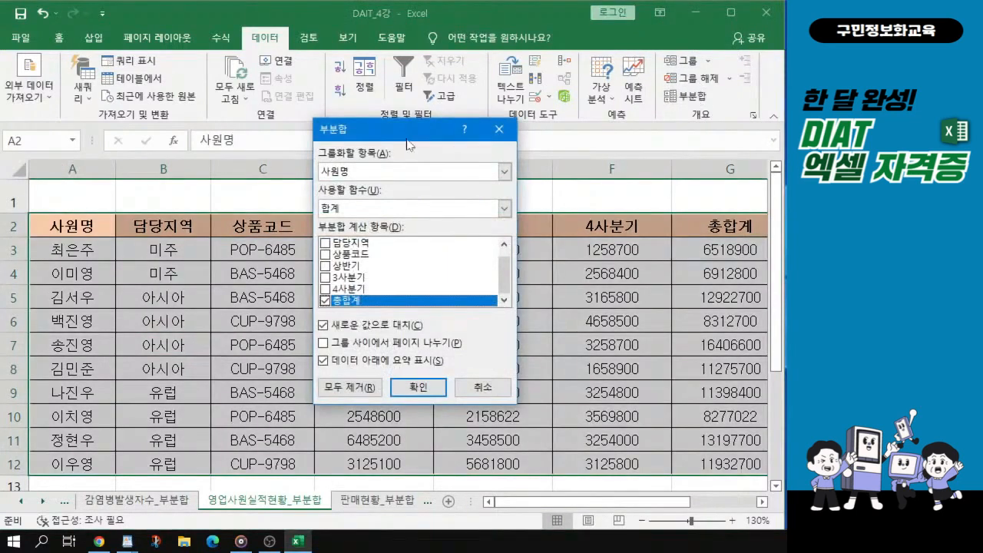
left_click_drag(403, 136, 393, 133)
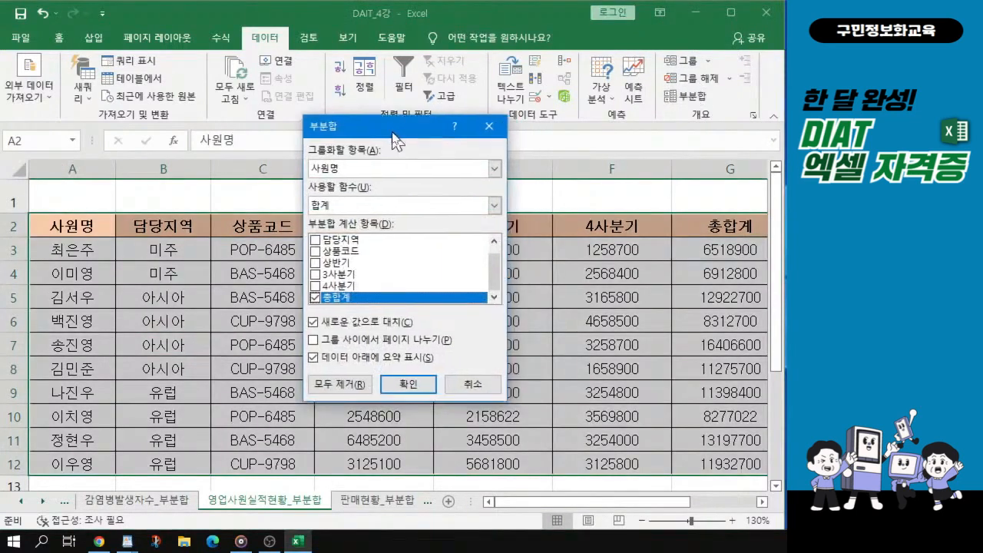
left_click(336, 173)
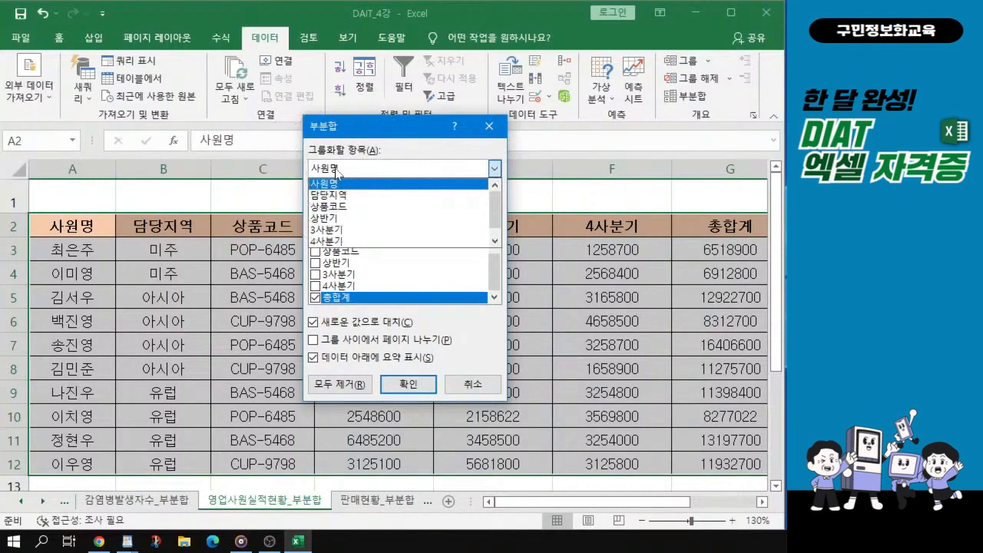
key("ctrl")
key("ctrl")
key("ctrl")
key("ctrl")
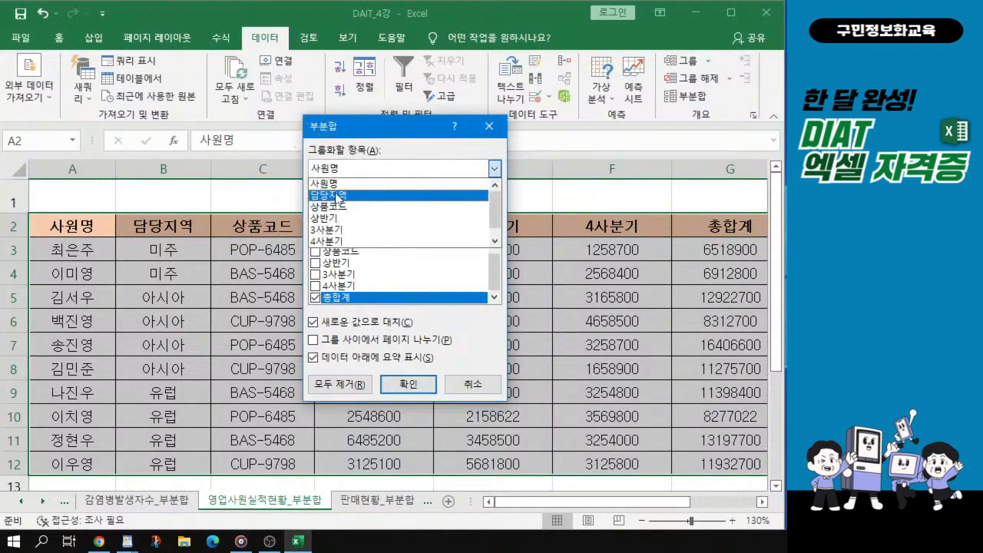
key("ctrl")
left_click(337, 197)
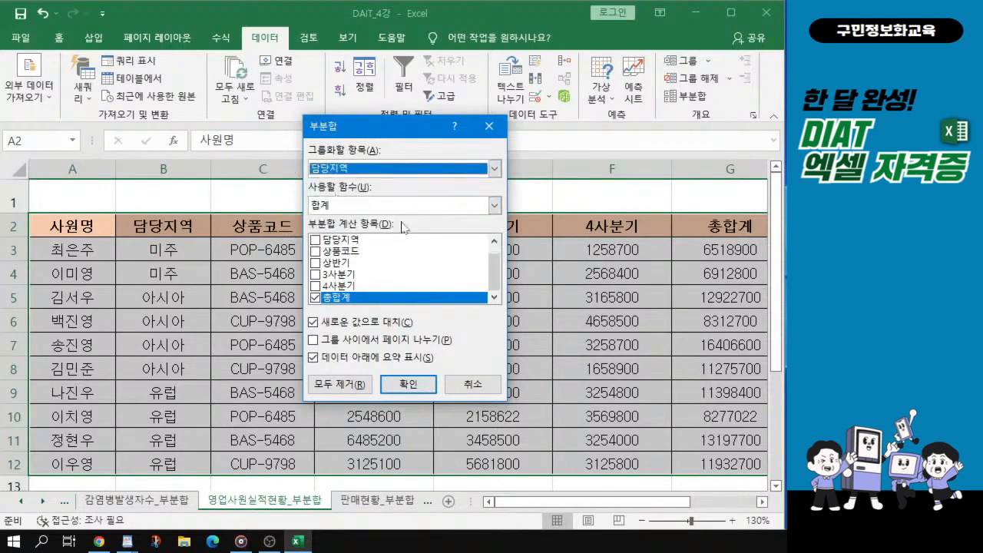
Include 3사분기 and 4사분기 in the subtotal calculation and exclude 총합계, keeping 합계 as the function.
key("ctrl")
key("ctrl")
key("ctrl")
key("ctrl")
key("ctrl")
key("ctrl")
key("ctrl")
key("ctrl")
key("ctrl")
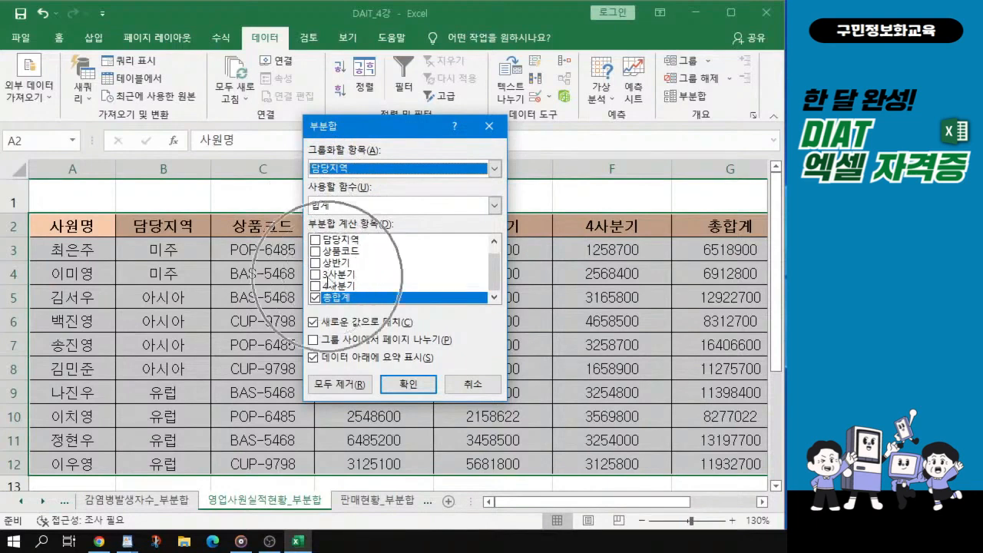
left_click(315, 274)
left_click(315, 275)
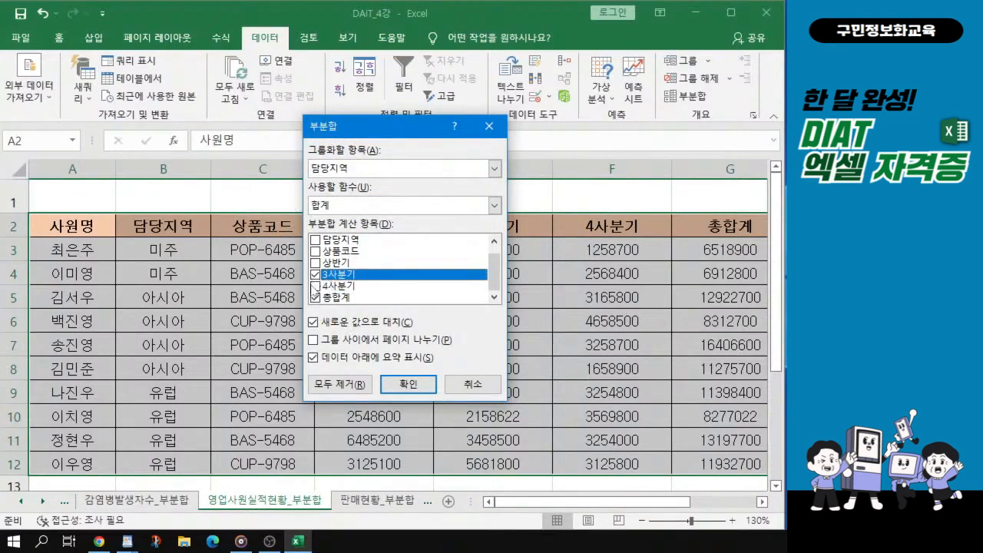
left_click(315, 285)
left_click(315, 298)
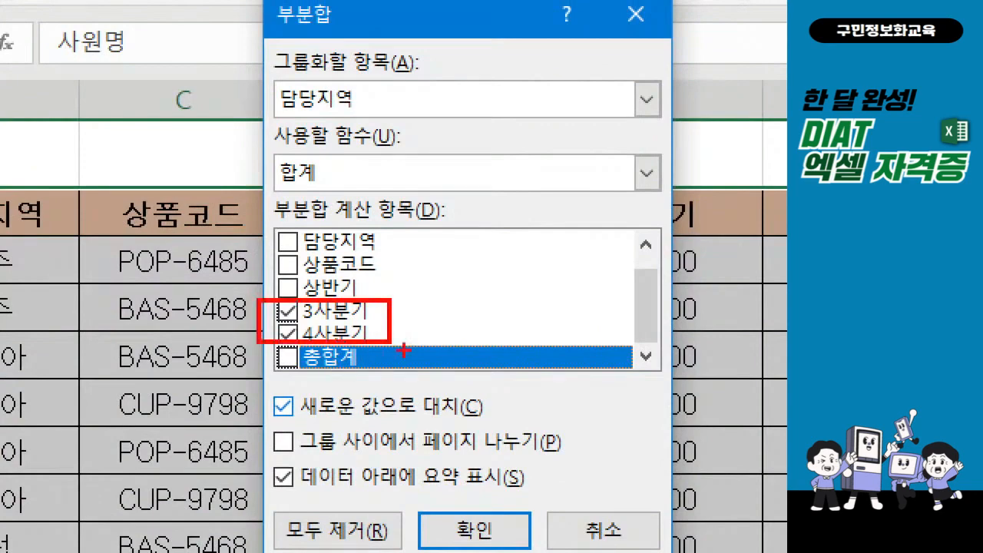
mouse_move(408, 345)
left_mouse_down()
mouse_move(428, 366)
mouse_move(403, 378)
left_mouse_up()
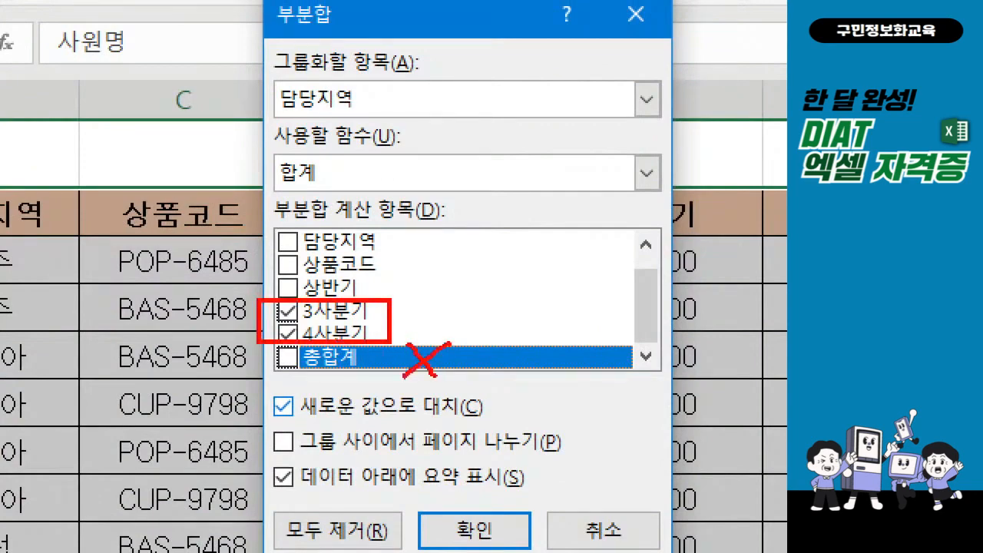
left_click_drag(280, 376, 306, 377)
left_click_drag(266, 72, 364, 118)
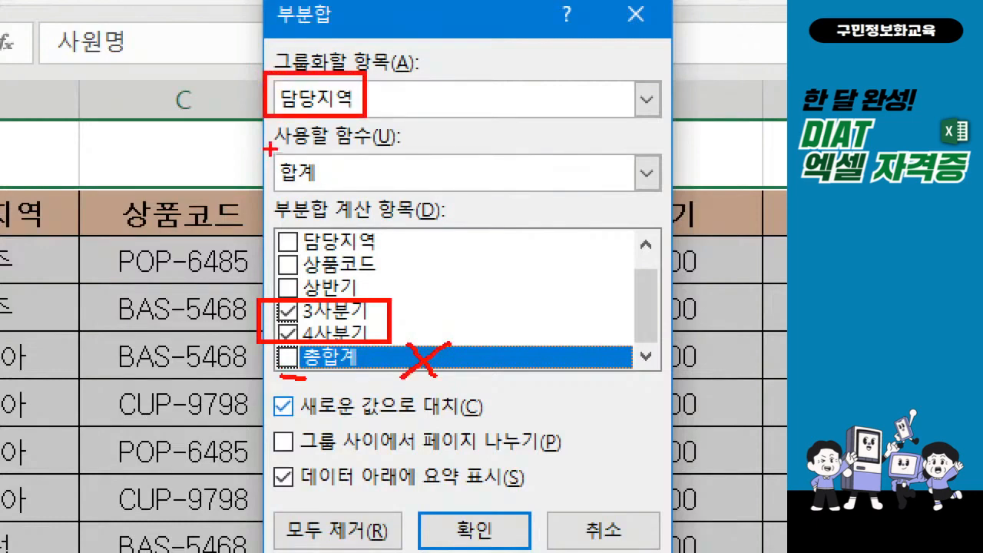
mouse_move(270, 149)
left_mouse_down()
mouse_move(342, 192)
mouse_move(273, 191)
left_mouse_up()
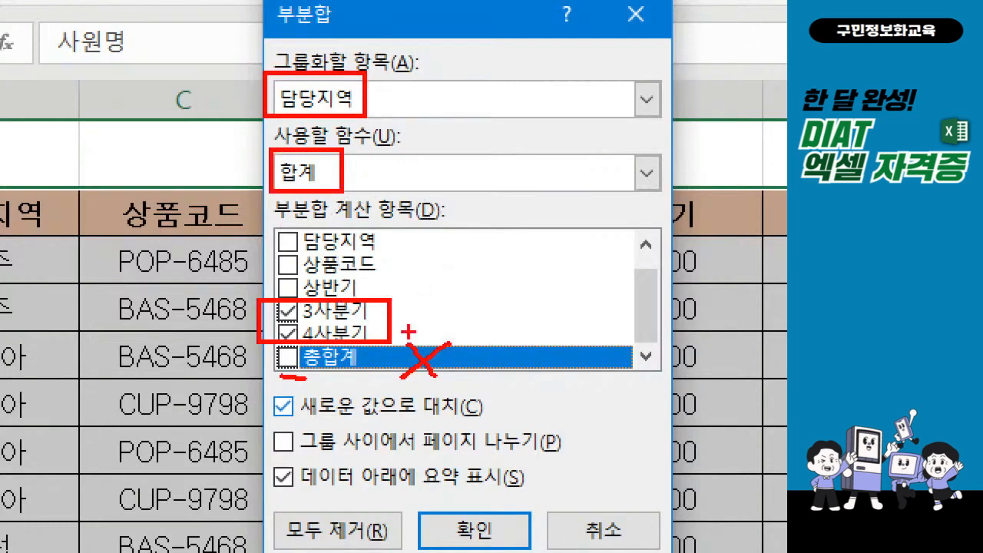
left_click_drag(401, 305, 447, 290)
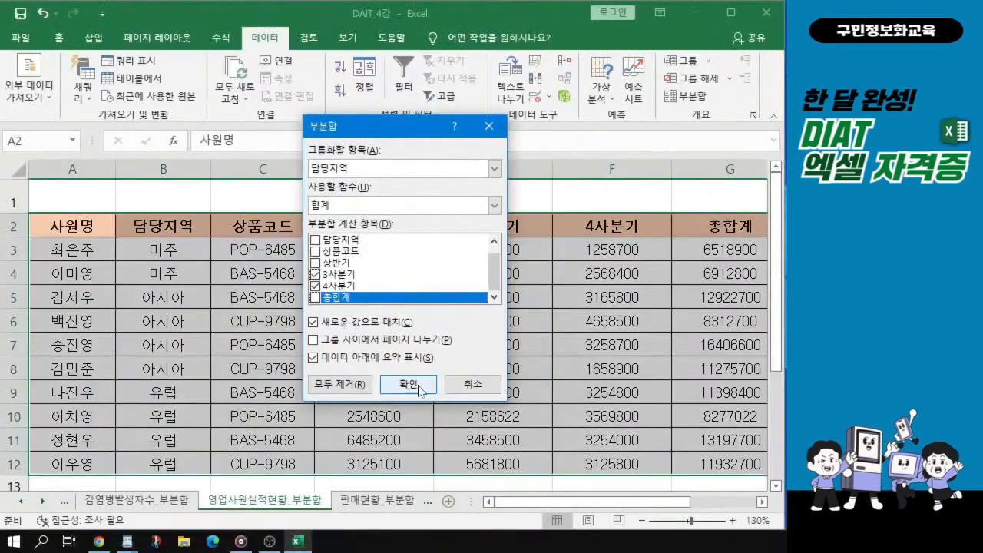
left_click(493, 540)
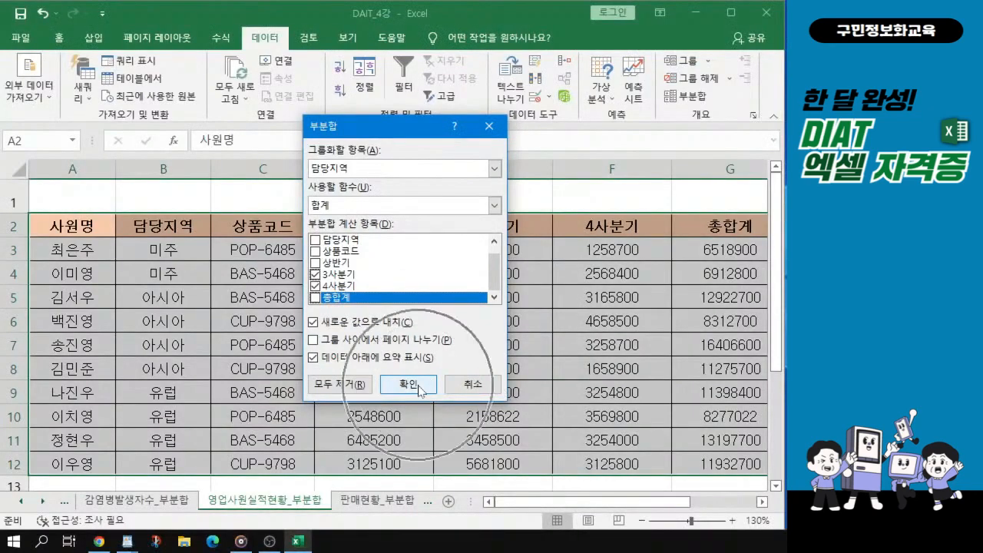
Apply the 합계 subtotal of 3사분기 and 4사분기 for each 담당지역 and check the inserted summary rows.
left_click(420, 390)
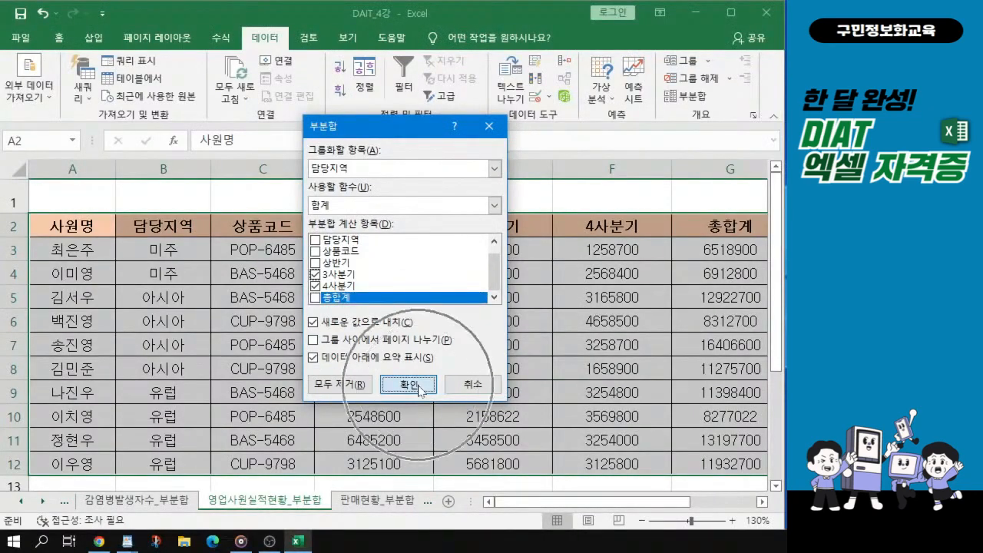
left_click(420, 390)
left_click(420, 390)
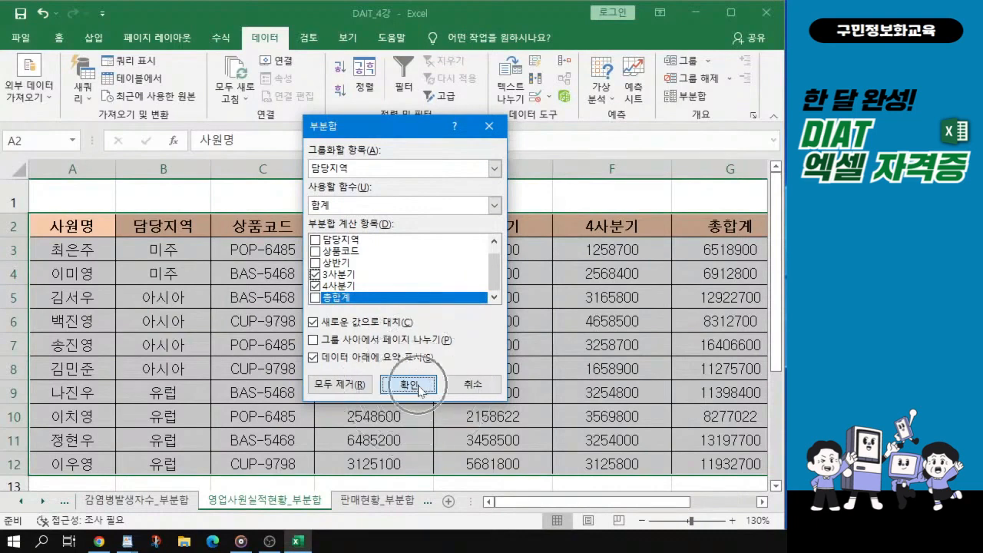
left_click(420, 391)
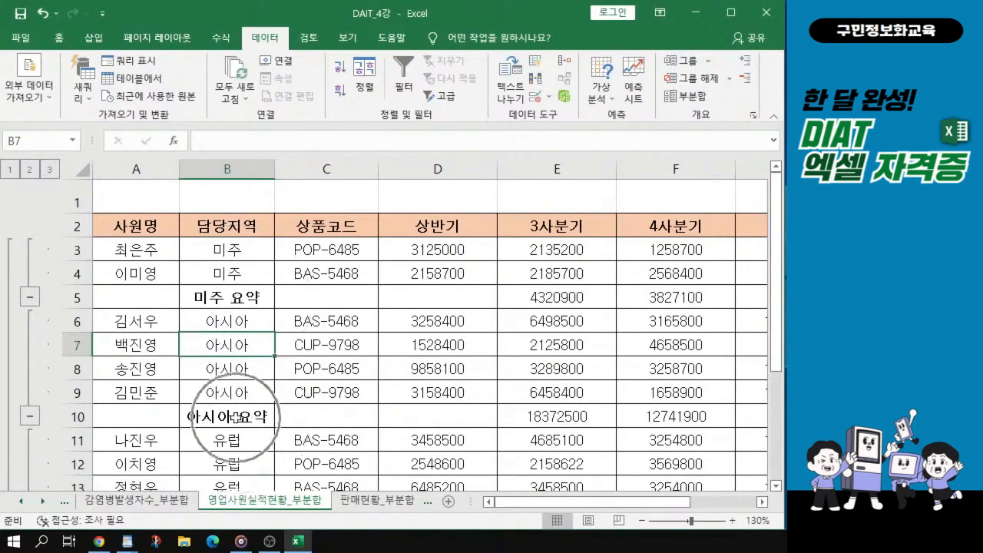
scroll(230, 430, "down", 1)
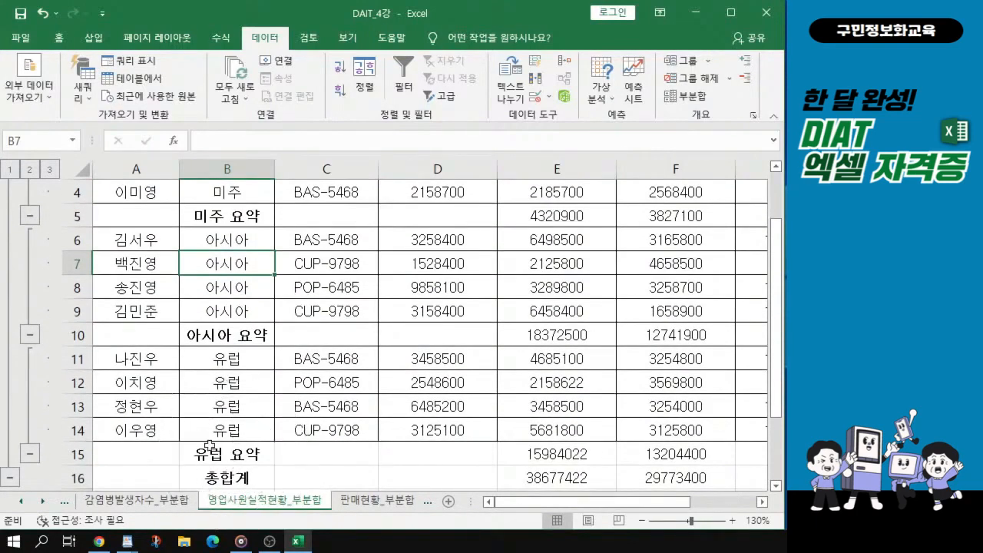
scroll(542, 461, "up", 1)
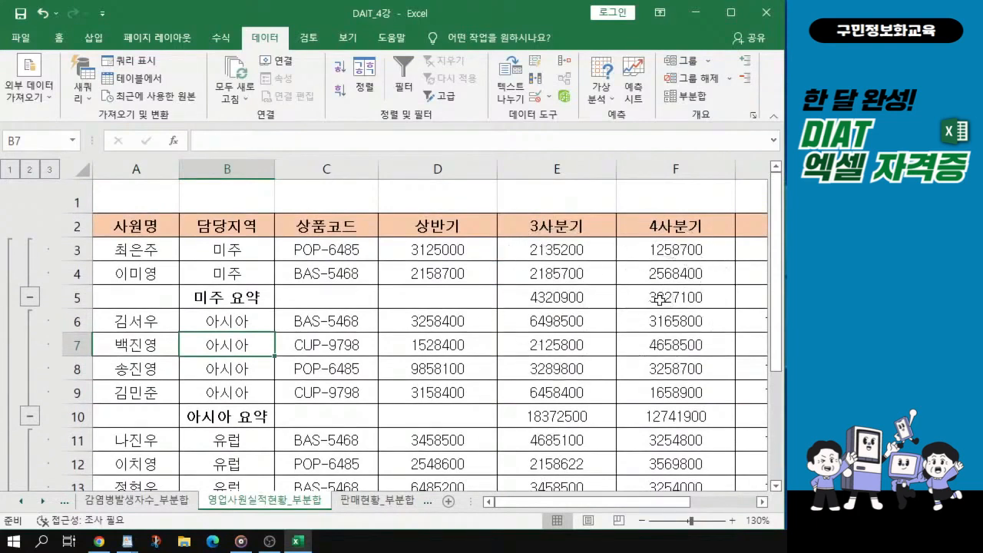
Start a second Subtotal on the sales table, keeping 담당지역 as the grouping field, and set the function to 평균.
key("alt+Tab")
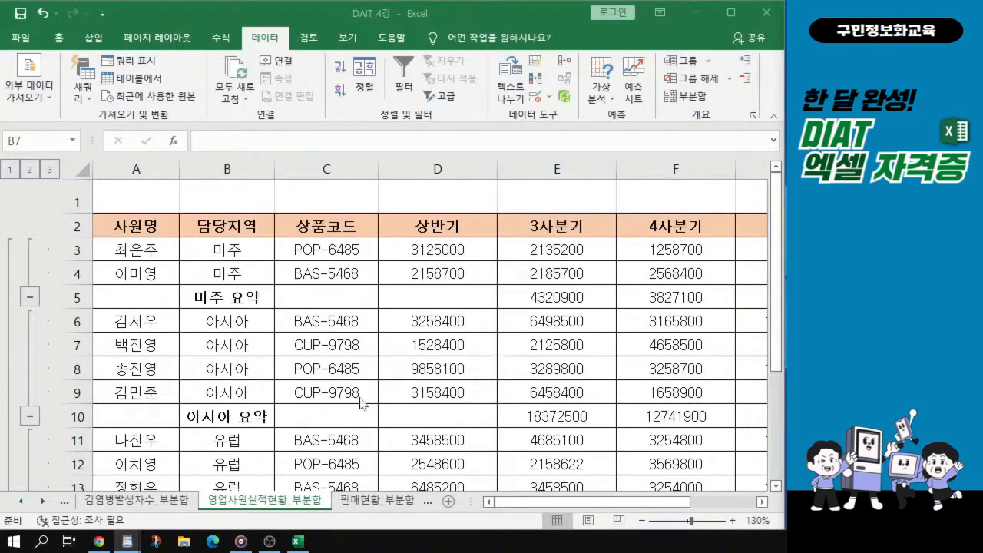
left_click(417, 400)
key("ctrl")
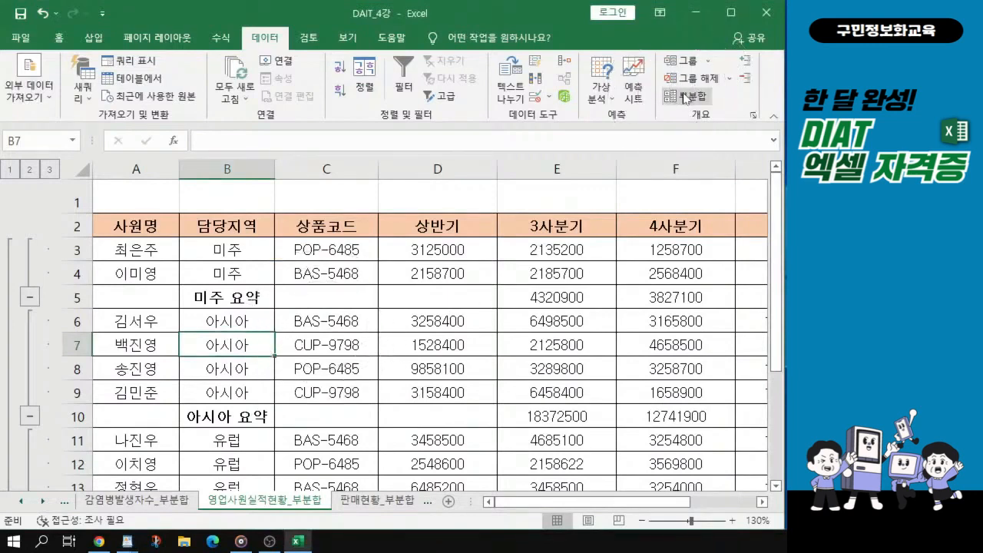
key("ctrl")
key("ctrl")
key("ctrl")
left_click(686, 98)
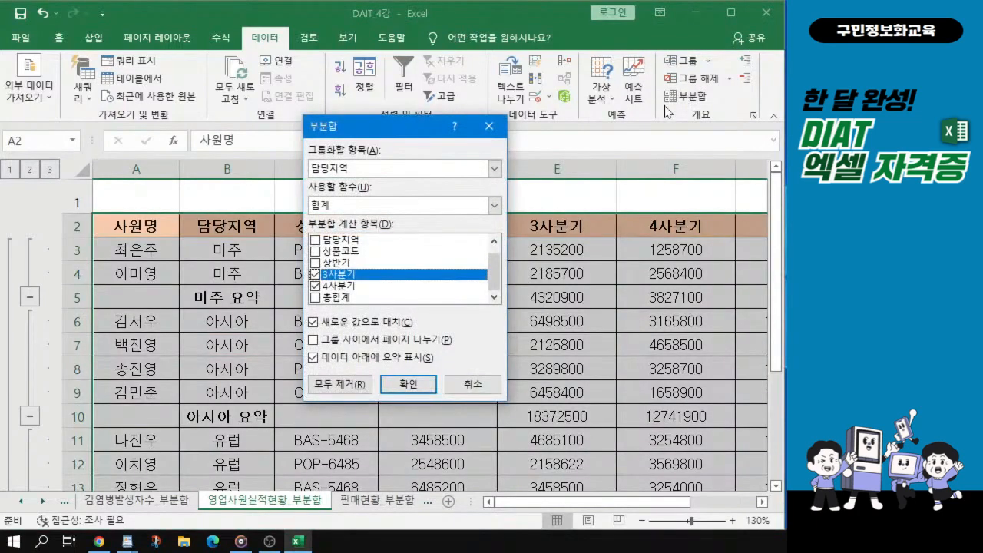
left_click(332, 205)
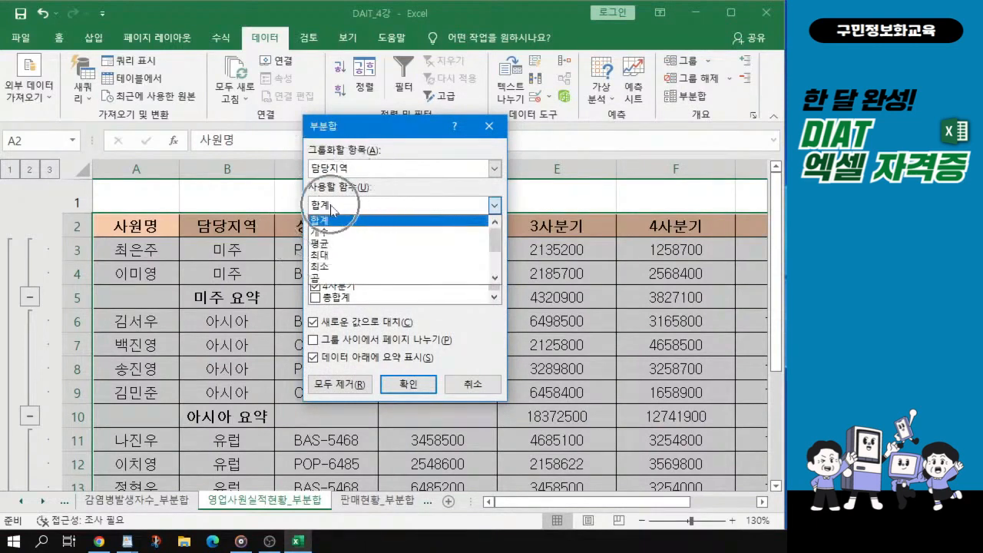
left_click(334, 249)
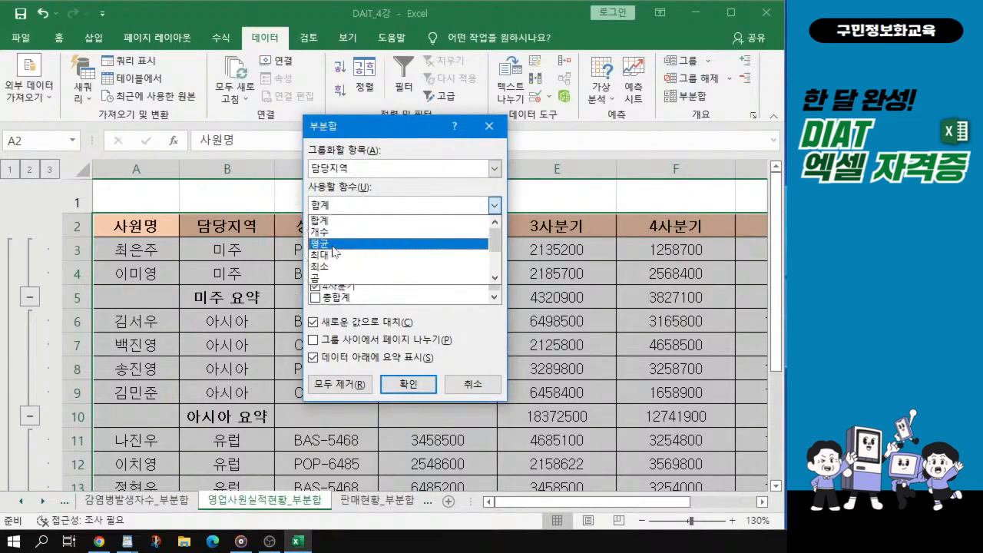
left_click(333, 249)
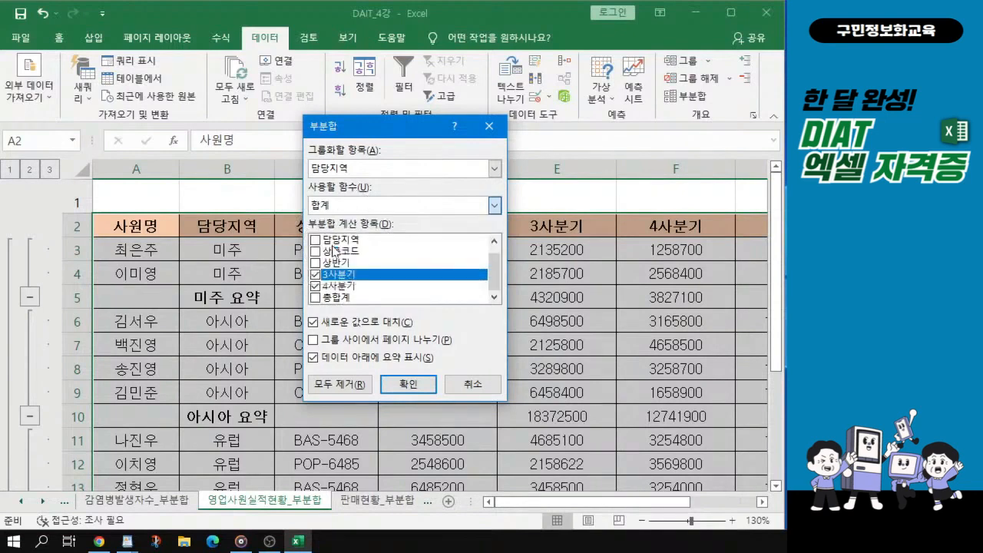
Apply the 평균 subtotal to 상반기 only, excluding 3사분기 and 4사분기, without replacing the existing 합계 subtotals.
left_click(316, 262)
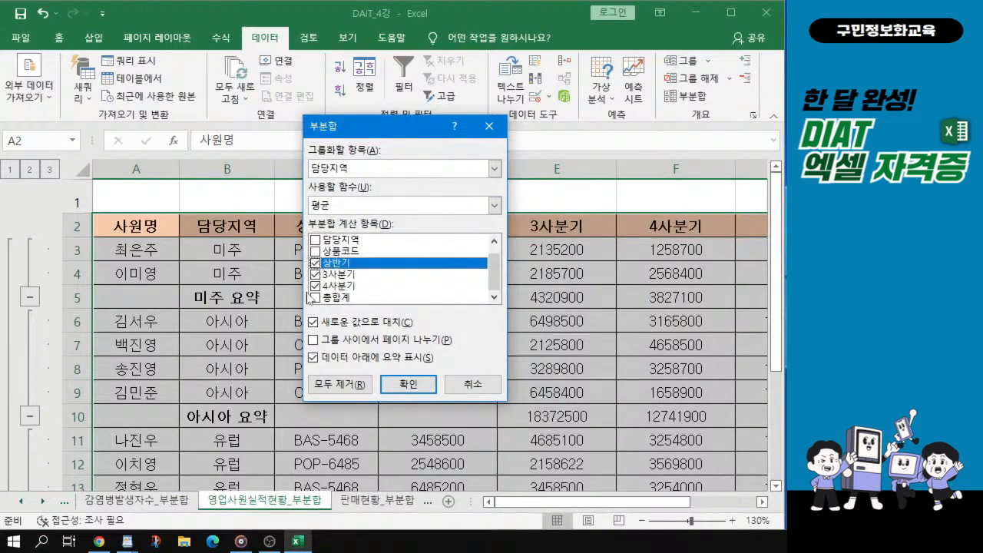
left_click(315, 274)
left_click(315, 285)
left_click(313, 322)
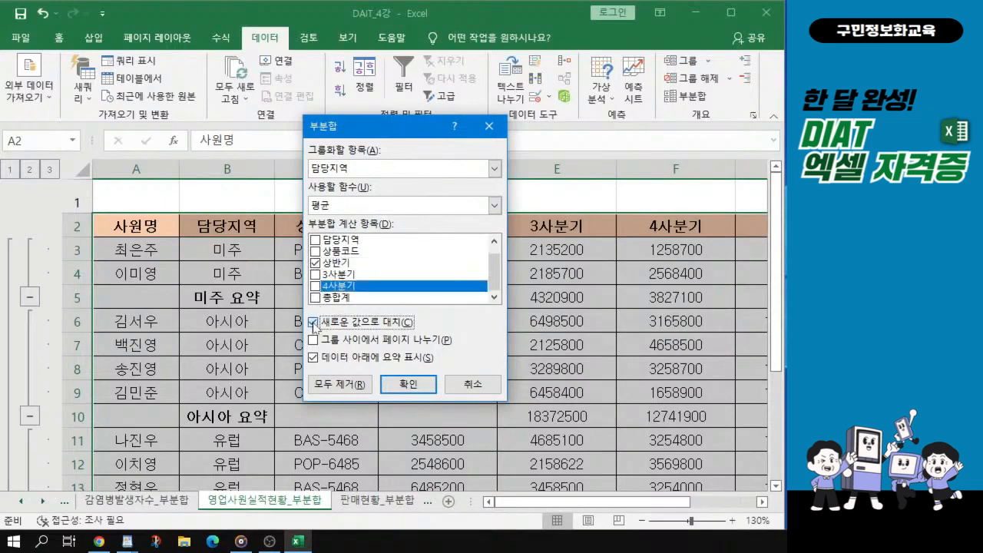
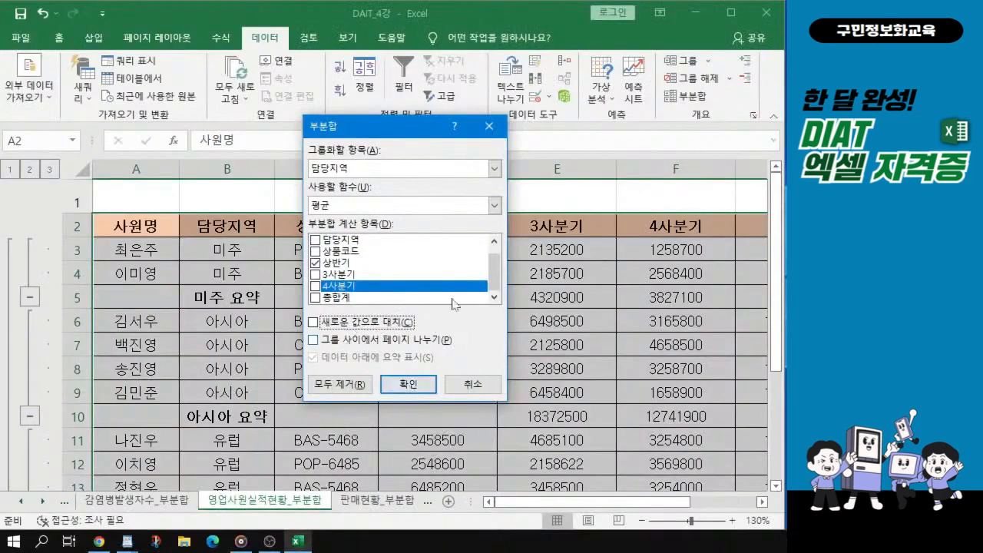
mouse_move(493, 269)
left_mouse_down()
mouse_move(494, 252)
mouse_move(500, 276)
mouse_move(493, 253)
left_mouse_up()
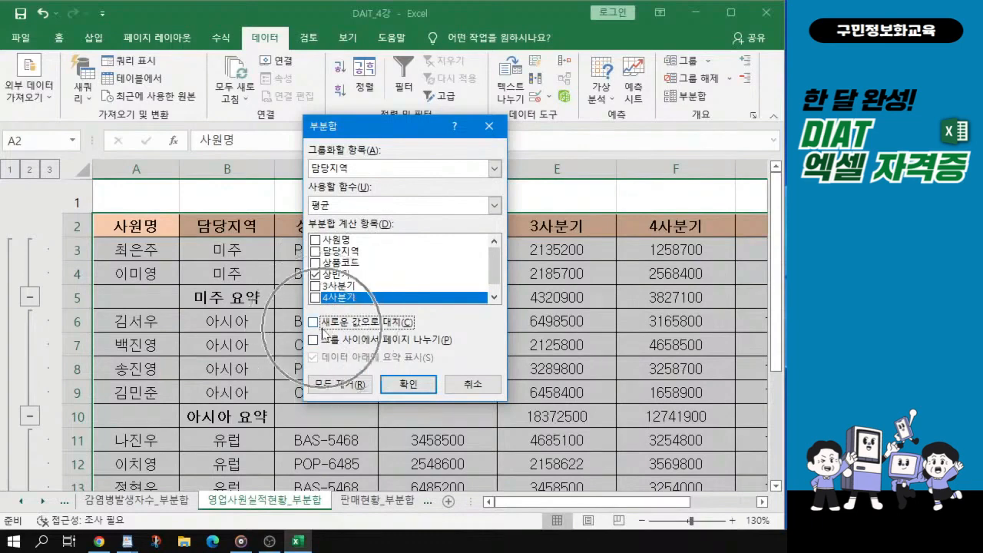
left_click(413, 384)
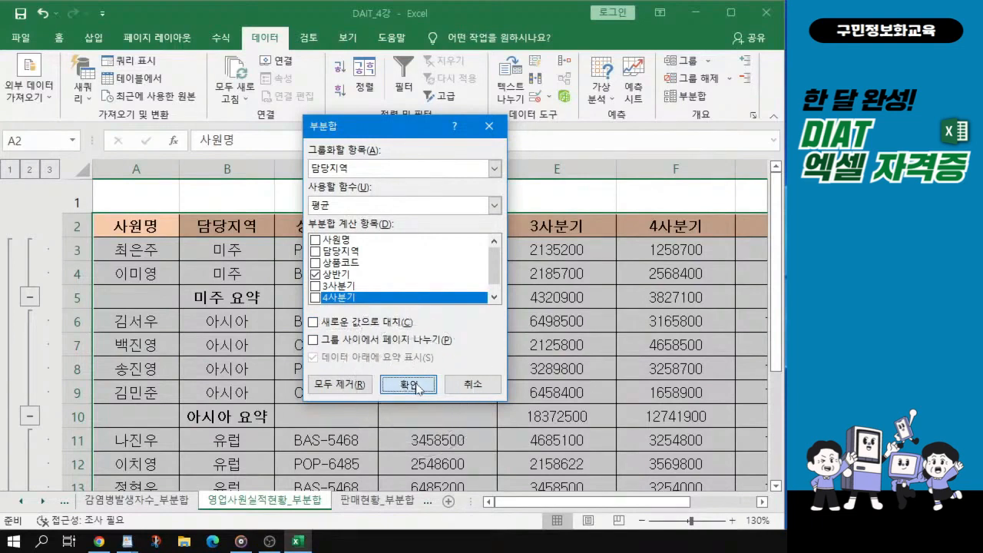
left_click(416, 385)
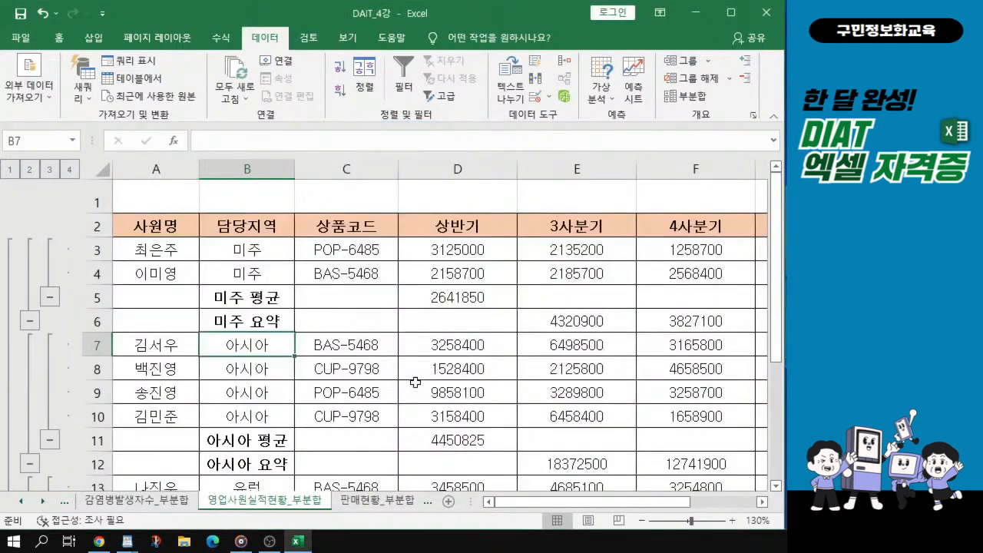
Examine the inserted 평균 rows for 미주, 아시아 and 유럽 in the 상반기 column.
left_click(281, 446)
left_click_drag(278, 298, 466, 298)
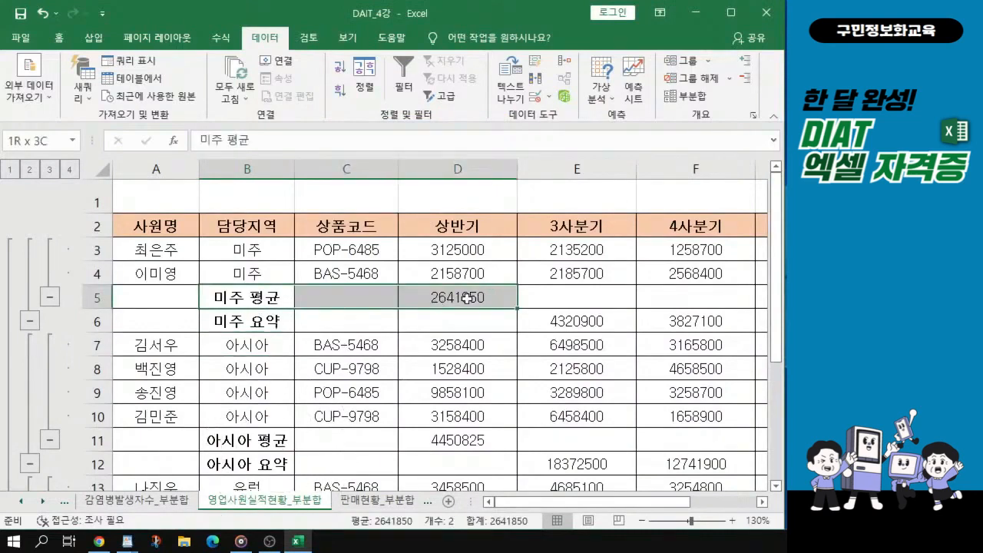
left_click_drag(274, 439, 468, 439)
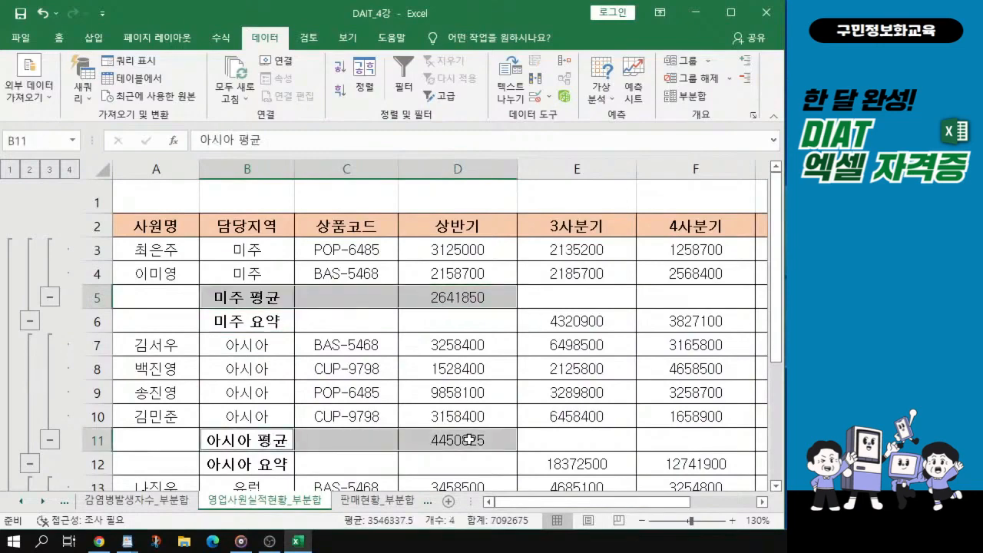
scroll(400, 453, "down", 1)
scroll(248, 456, "down", 2)
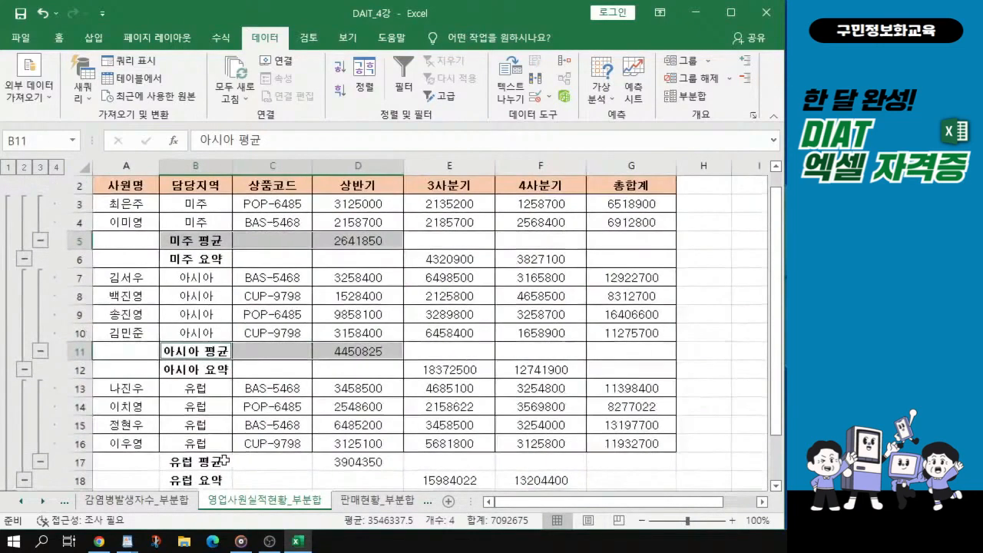
left_click_drag(193, 468, 374, 464)
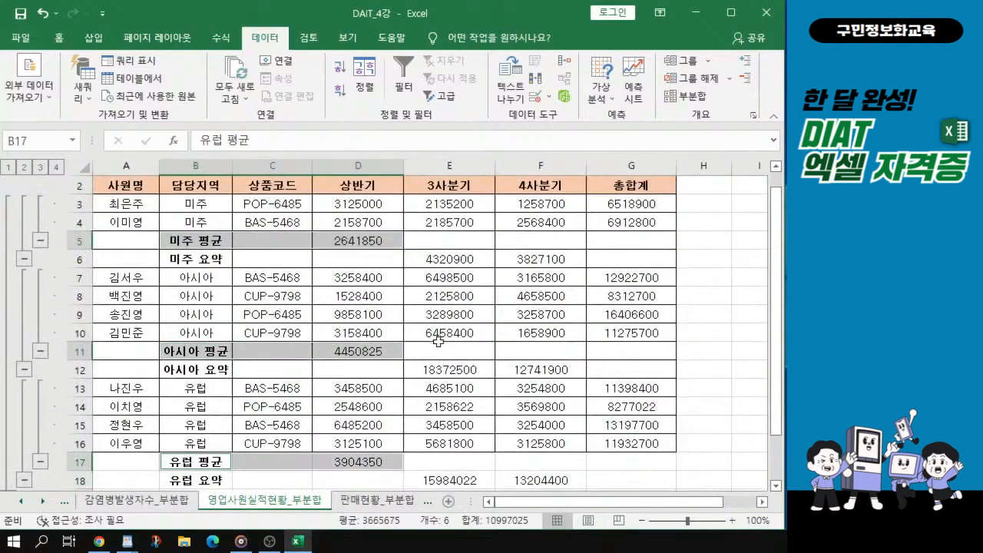
left_click(370, 296)
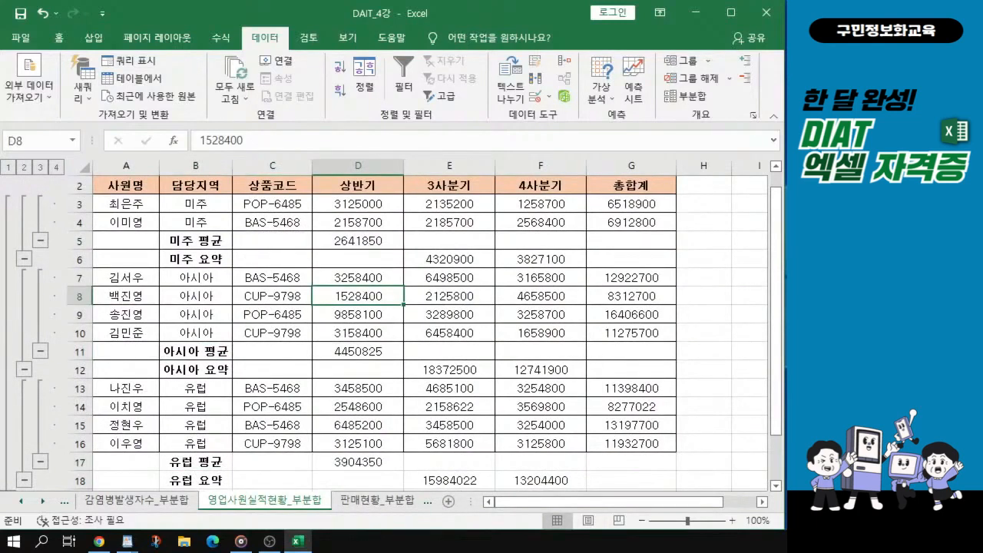
Select the numeric cells D3:G20, from 상반기 to 총합계, including all subtotal and grand total rows.
key("alt+Tab")
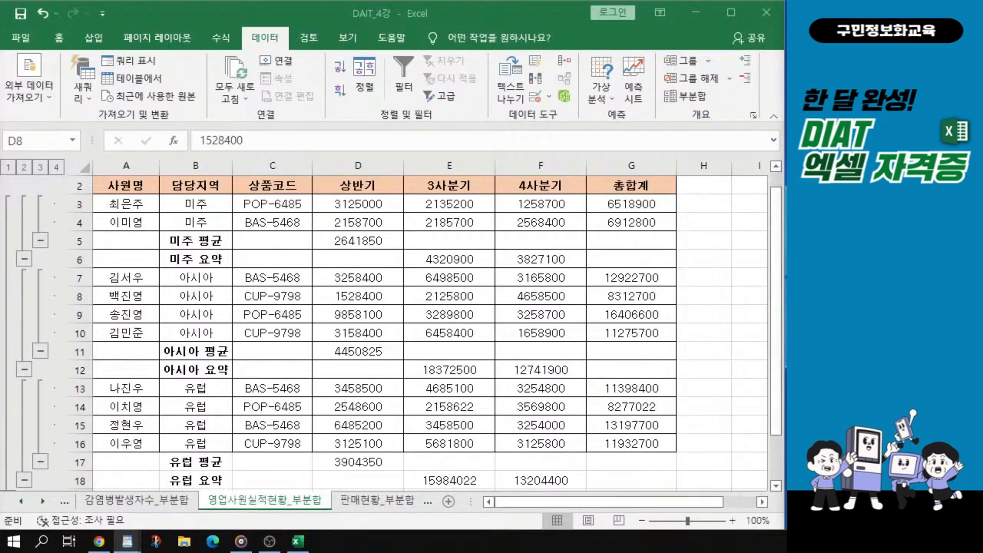
left_click(356, 252)
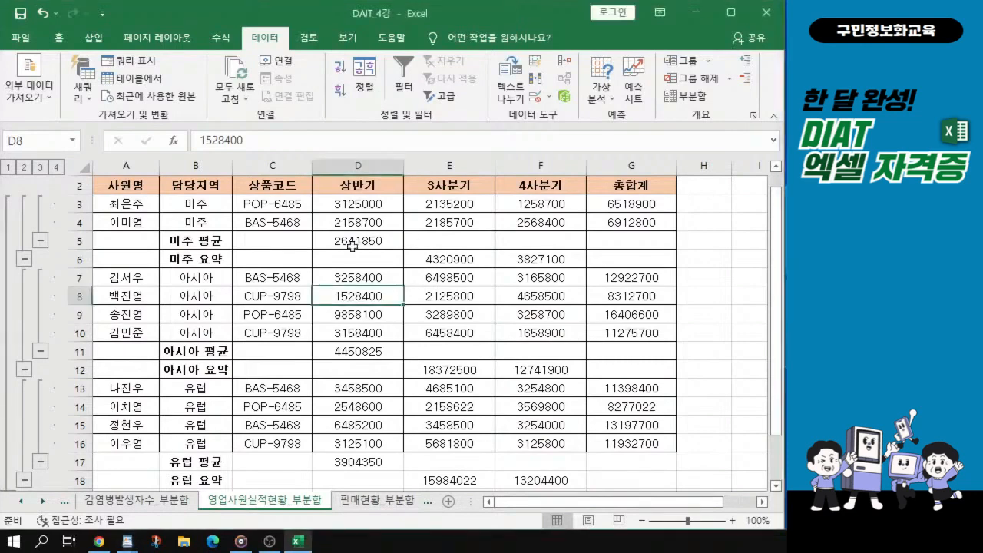
left_click(366, 204)
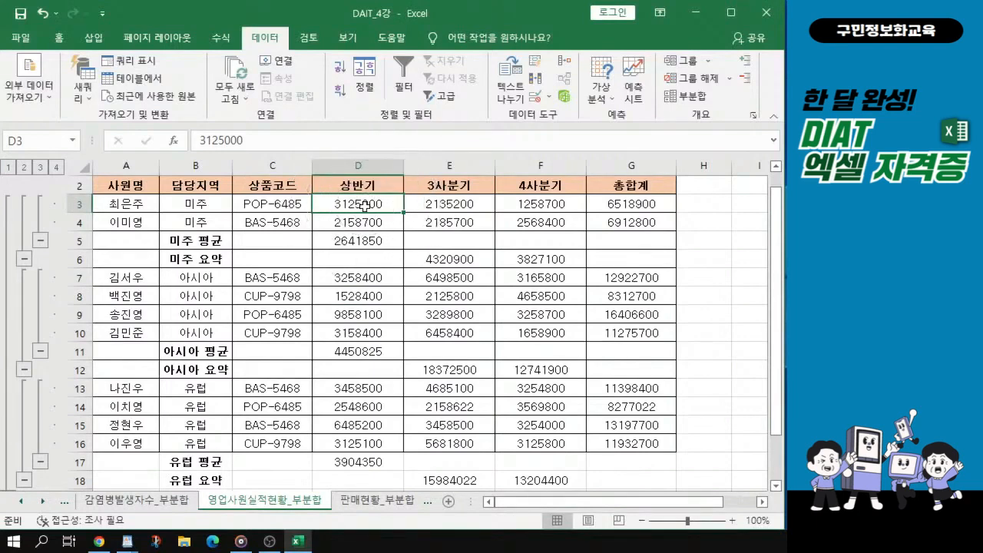
mouse_move(364, 205)
left_mouse_down()
mouse_move(628, 223)
mouse_move(628, 477)
mouse_move(606, 368)
mouse_move(626, 465)
mouse_move(625, 315)
mouse_move(621, 453)
left_mouse_up()
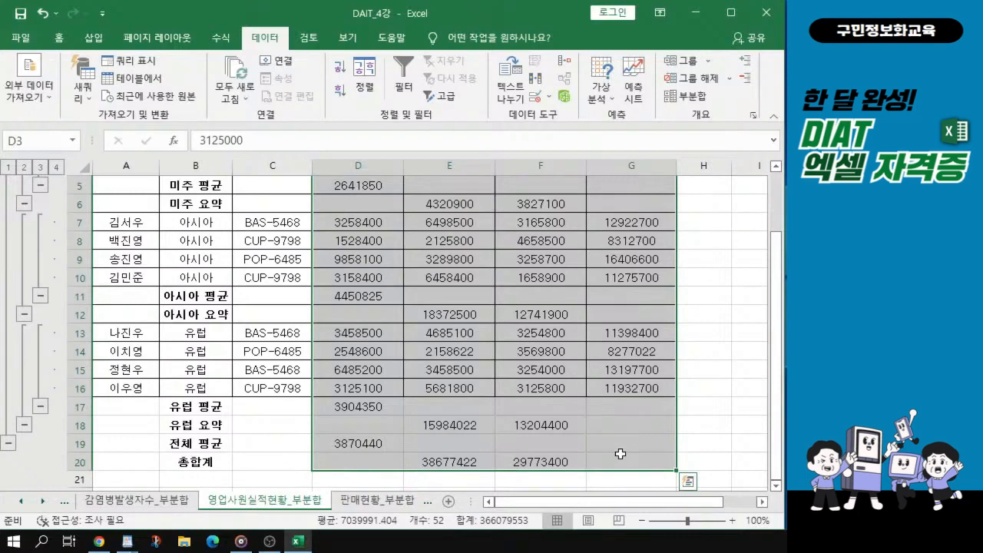
scroll(621, 454, "up", 2)
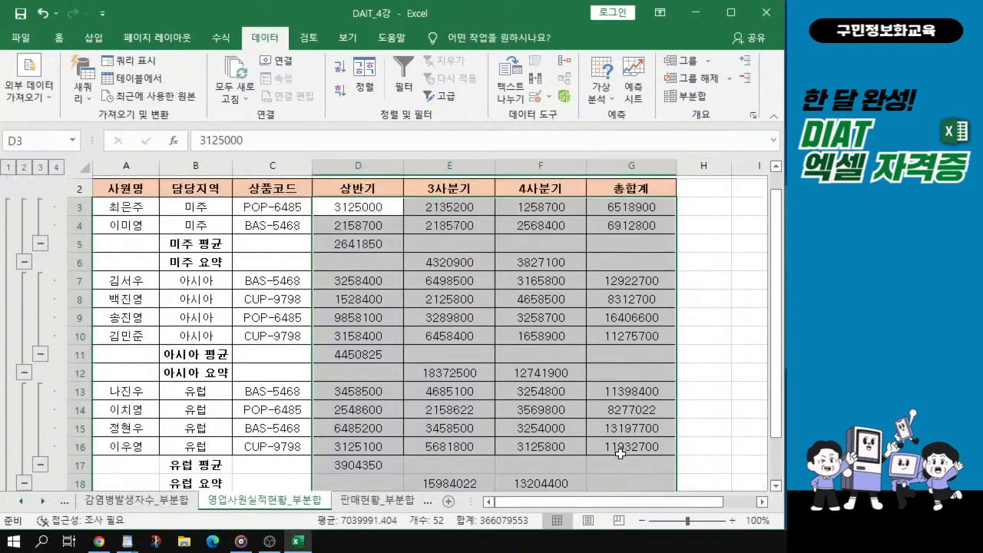
key("ctrl+1")
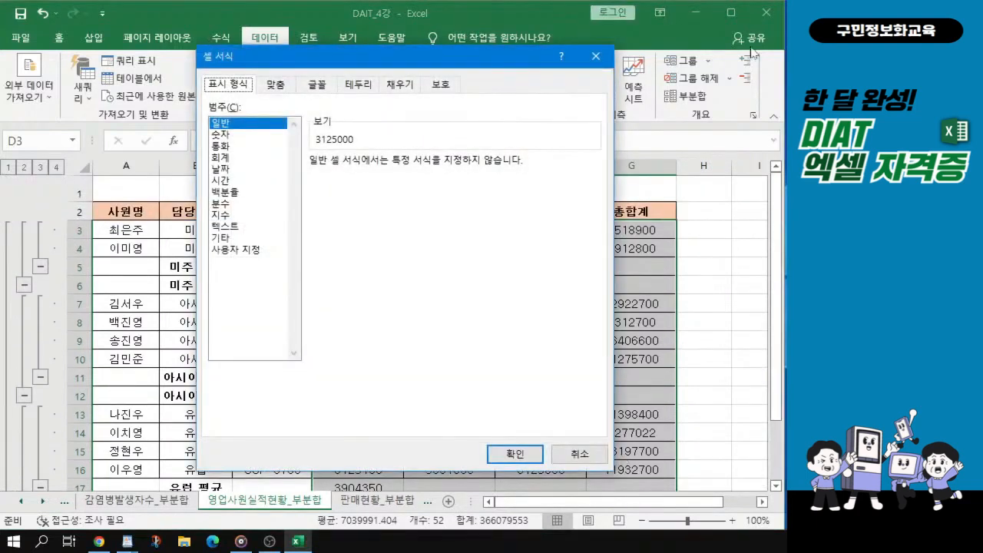
left_click(222, 135)
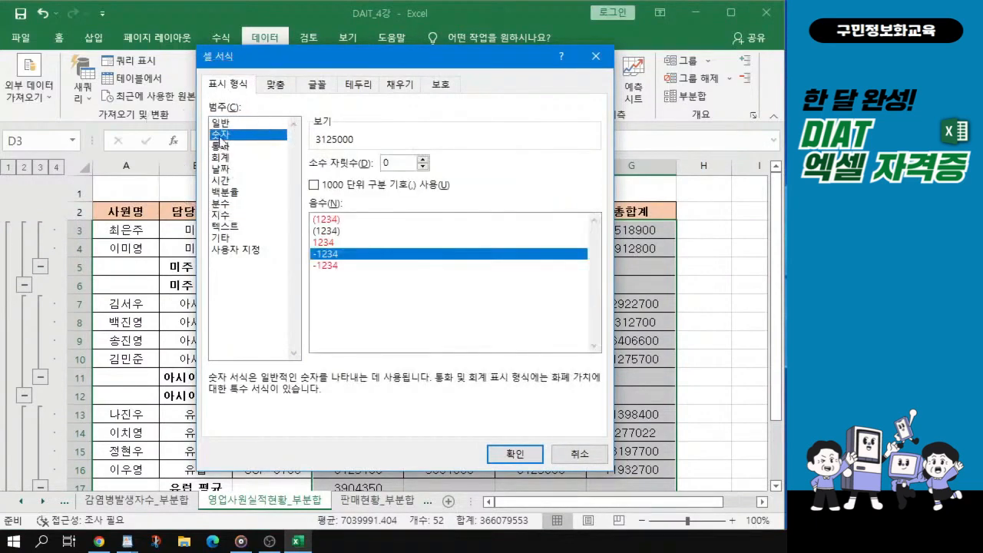
left_click(314, 185)
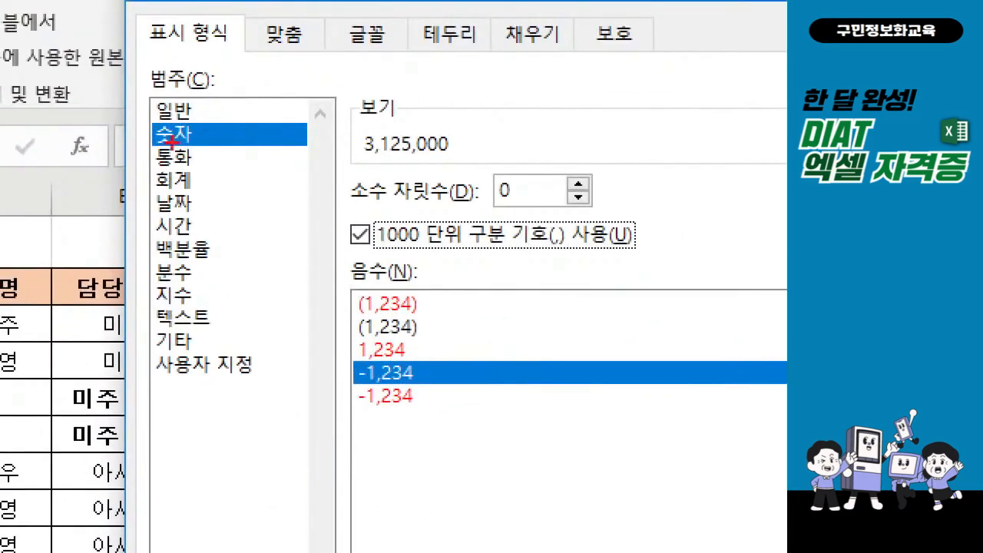
left_click_drag(132, 118, 281, 153)
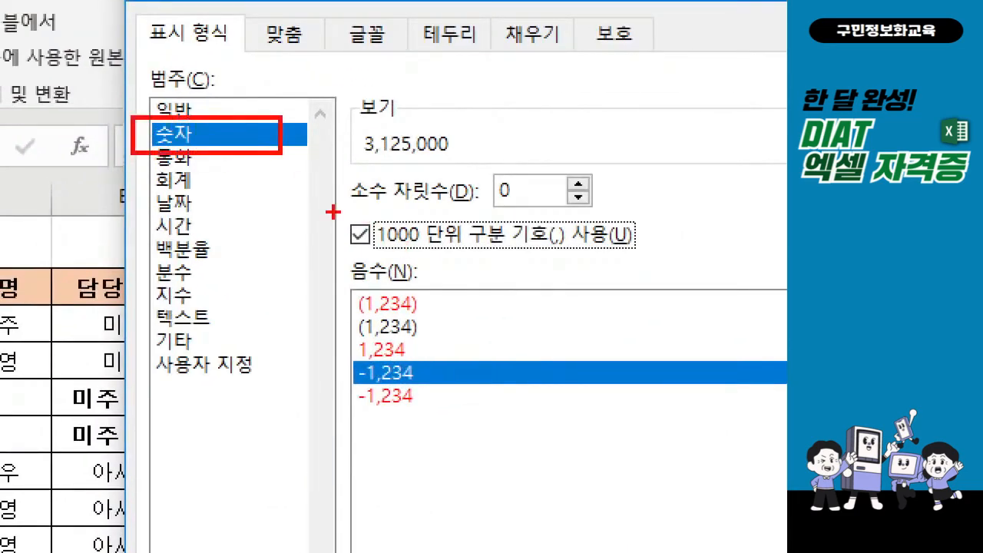
mouse_move(330, 206)
left_mouse_down()
mouse_move(416, 258)
mouse_move(660, 254)
left_mouse_up()
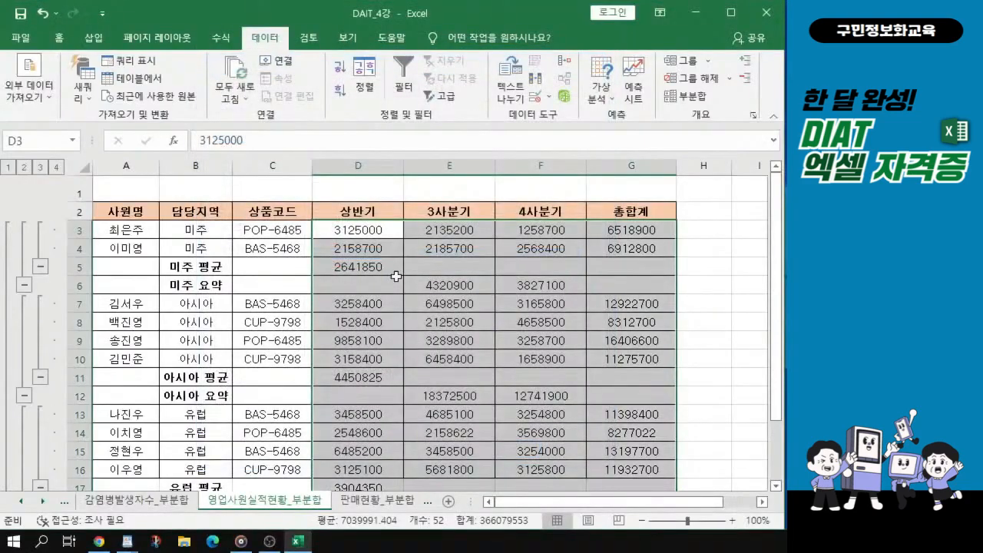
left_click(679, 96)
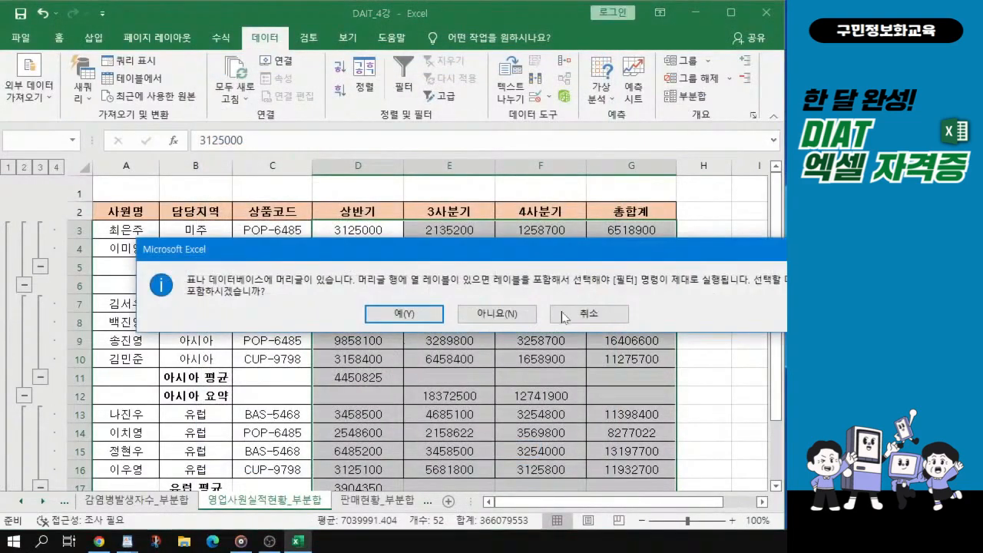
left_click(599, 316)
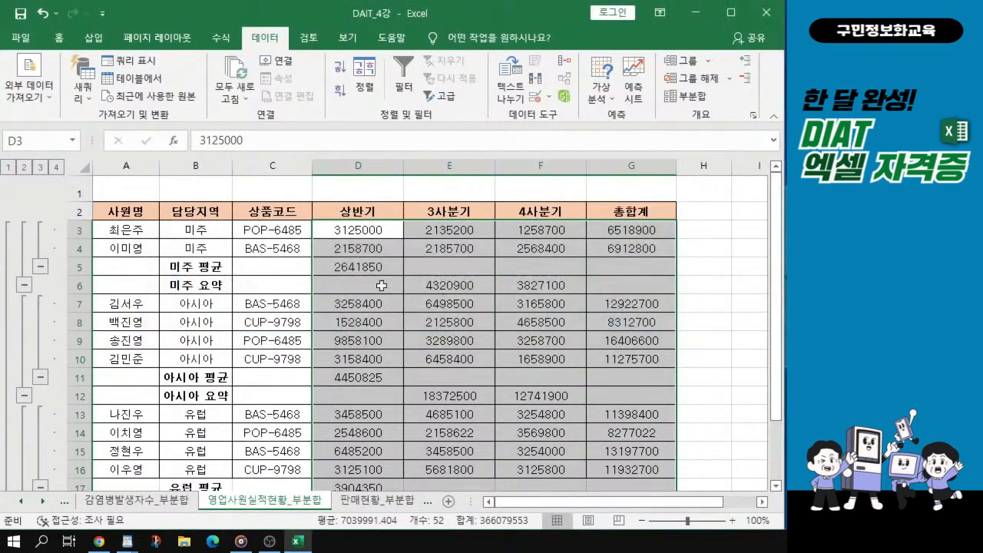
Format the selected cells D3:G20 as 숫자 with the 1000 단위 구분 기호(,) turned on.
key("ctrl+1")
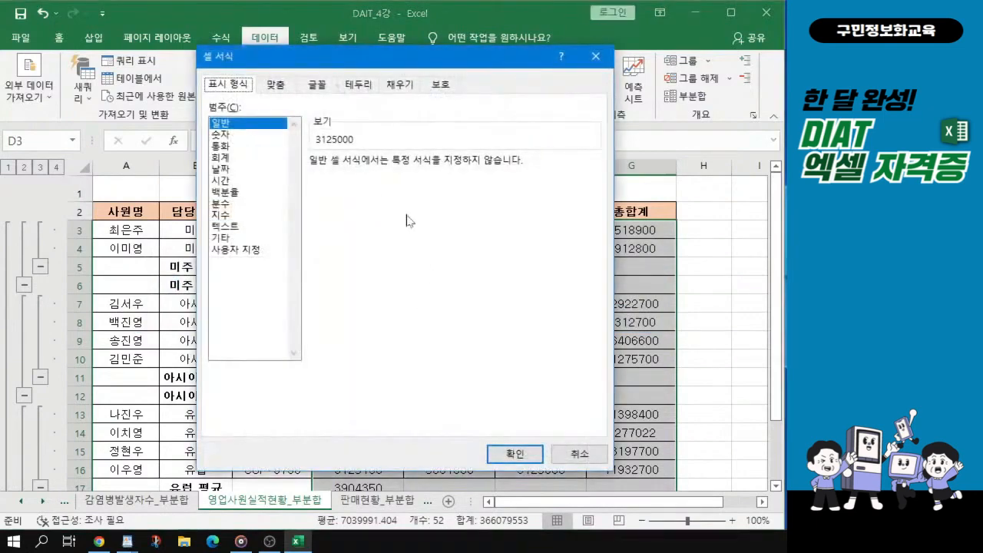
left_click(221, 135)
left_click(322, 183)
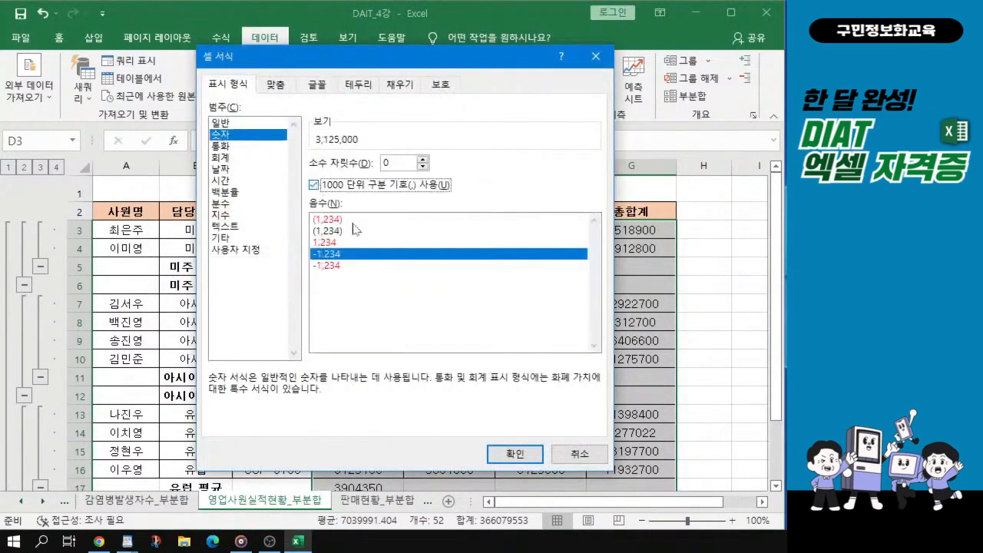
left_click(515, 455)
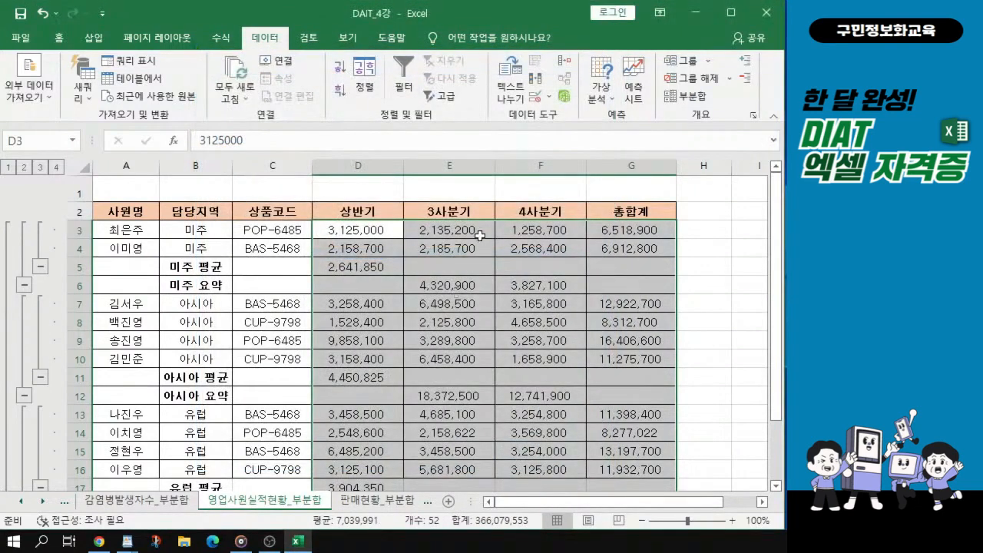
left_click(474, 315)
left_click(392, 336)
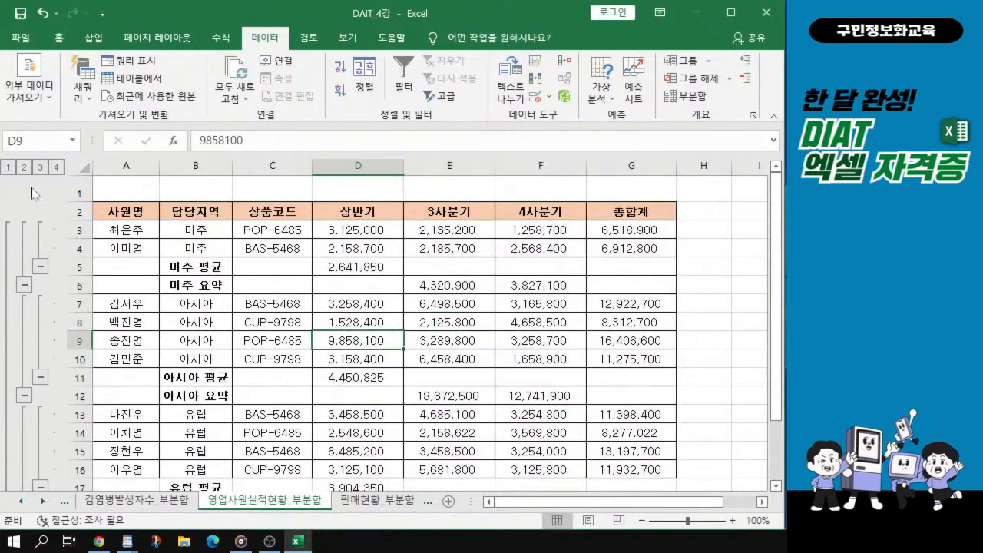
Group columns D to F, from 상반기 through 4사분기, as a column outline on the 영업사원실적현황_부분합 sheet.
key("alt+Tab")
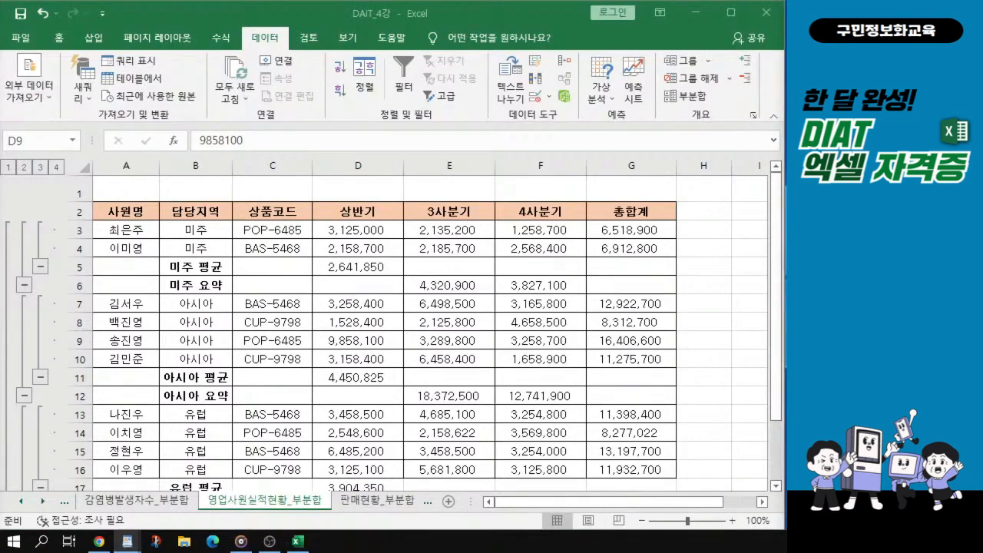
left_click(357, 166)
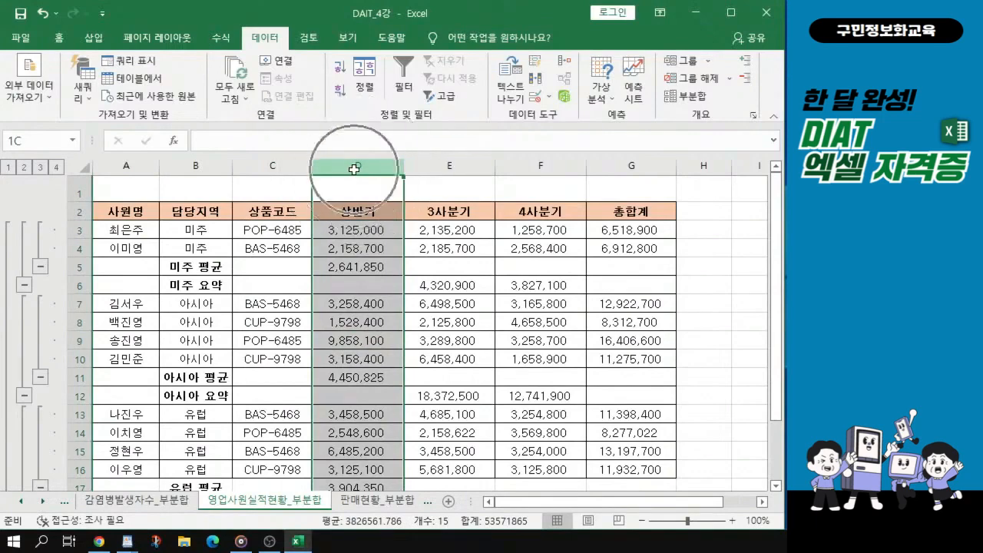
scroll(354, 168, "up", 1, "ctrl")
left_click(354, 167)
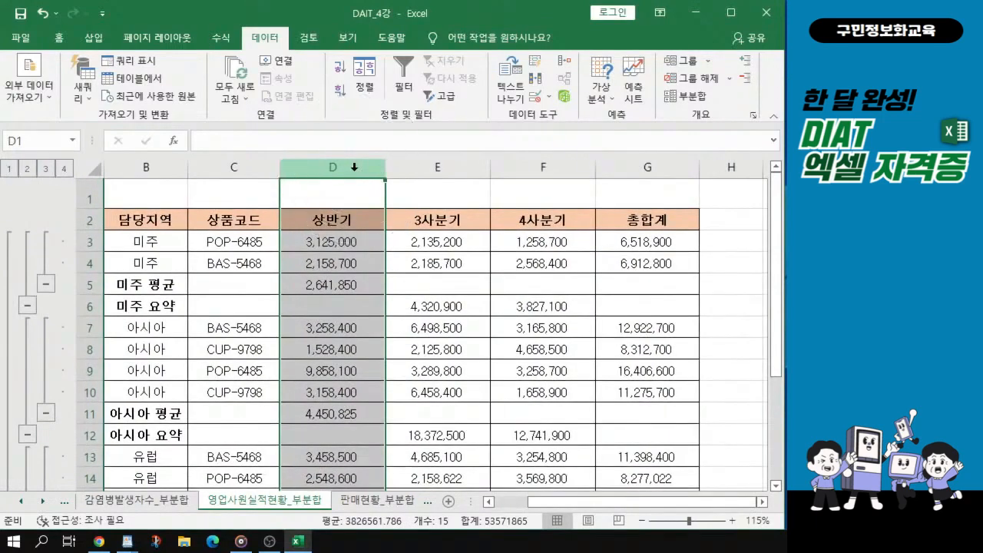
left_click(354, 166)
left_click_drag(354, 169, 559, 164)
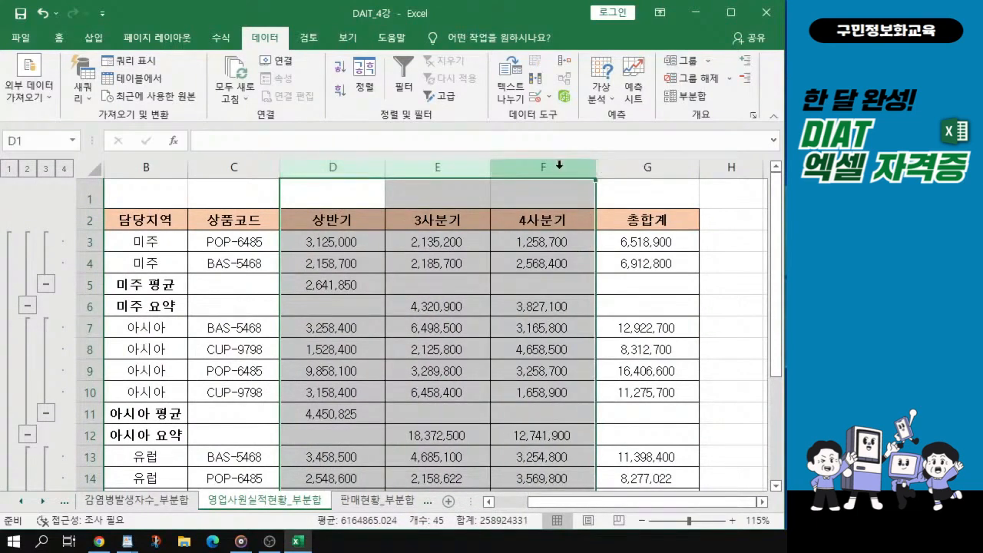
left_click(709, 65)
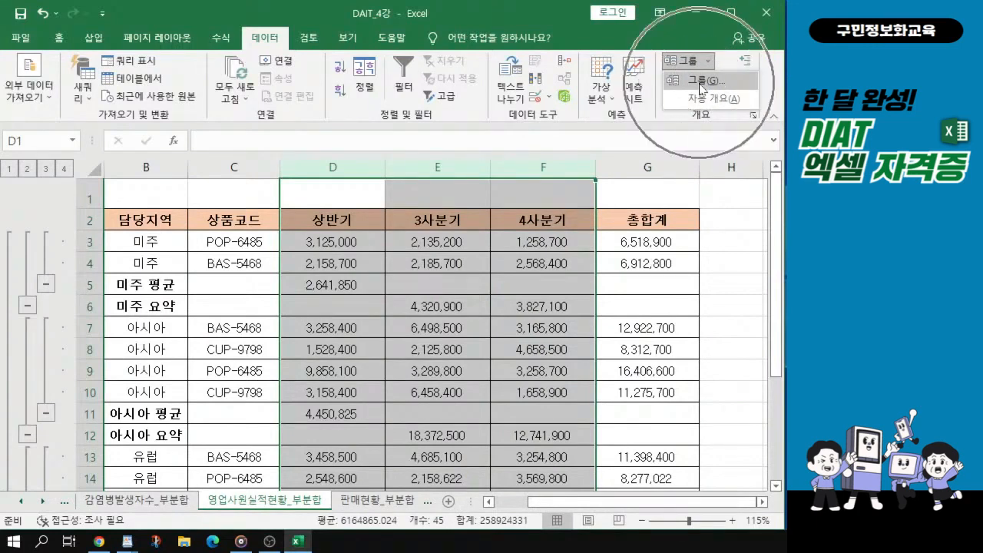
left_click(702, 90)
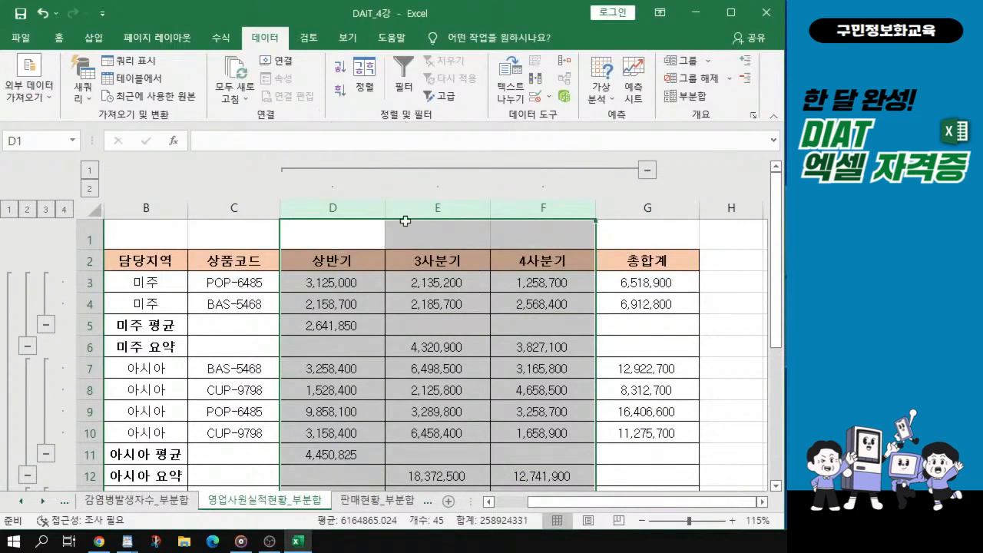
left_click(375, 283)
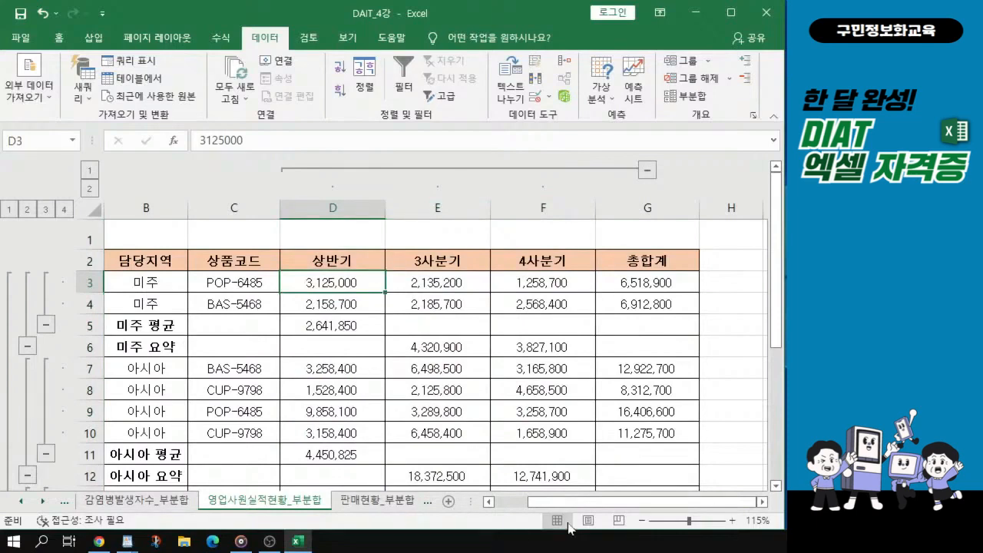
left_click_drag(564, 507, 530, 507)
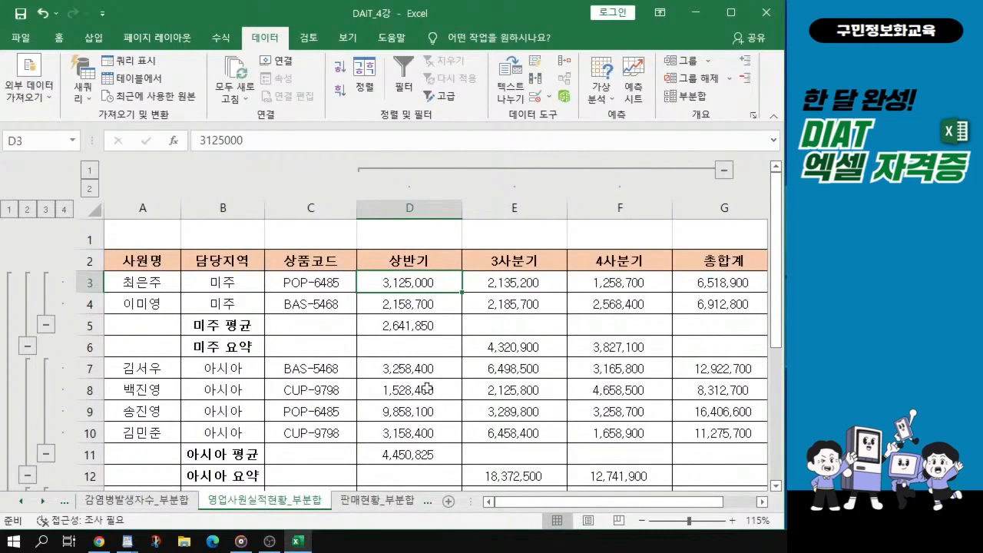
Open the 판매현황_부분합 worksheet.
key("alt+Tab")
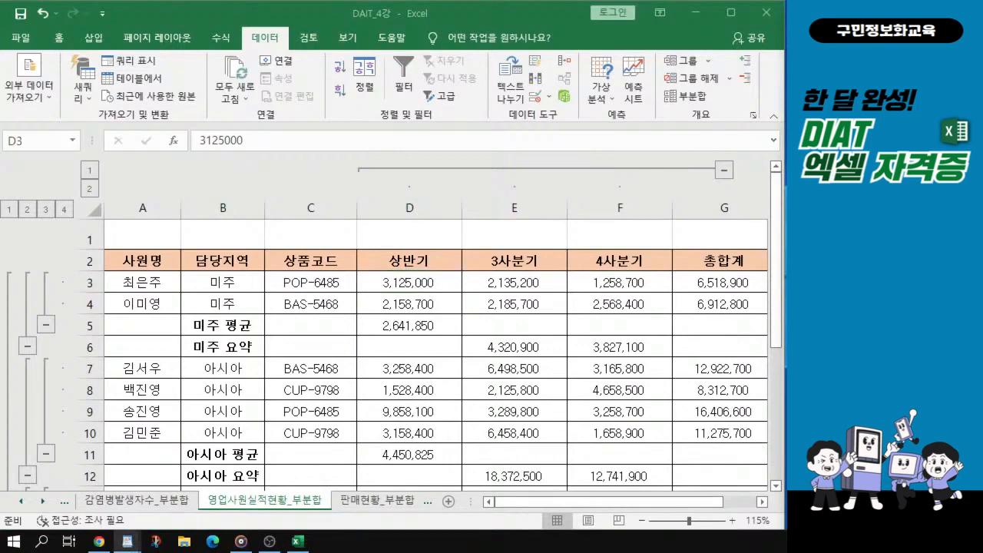
left_click(377, 501)
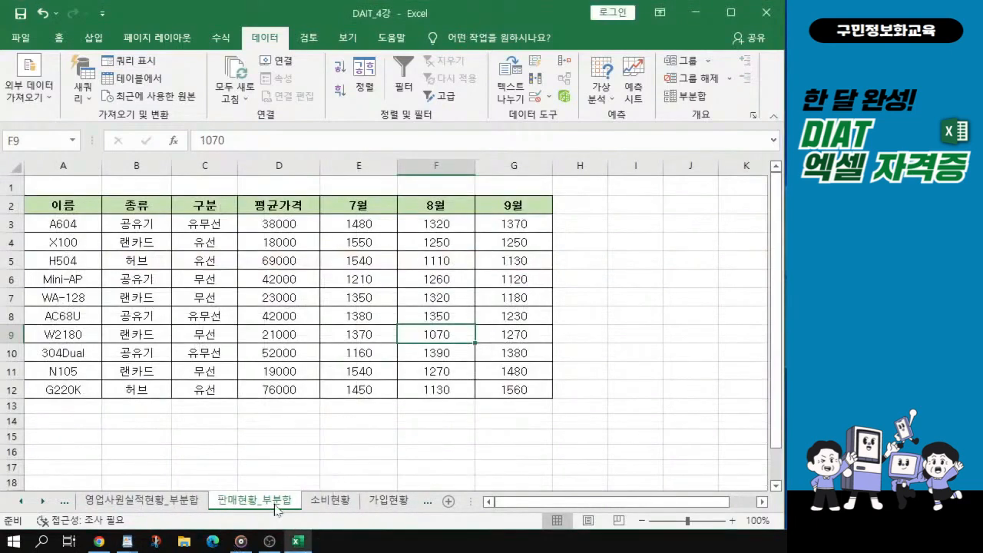
key("alt+Tab")
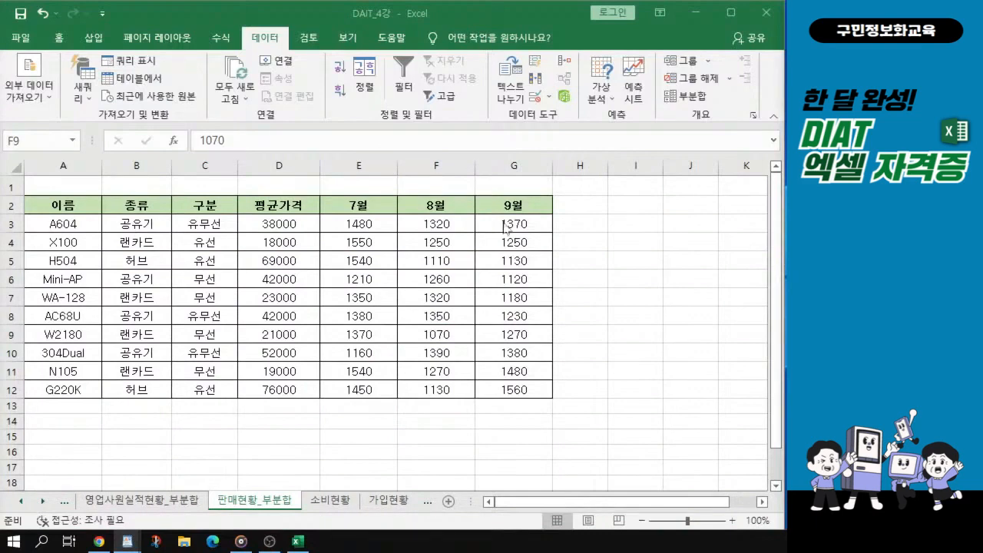
scroll(152, 279, "up", 2)
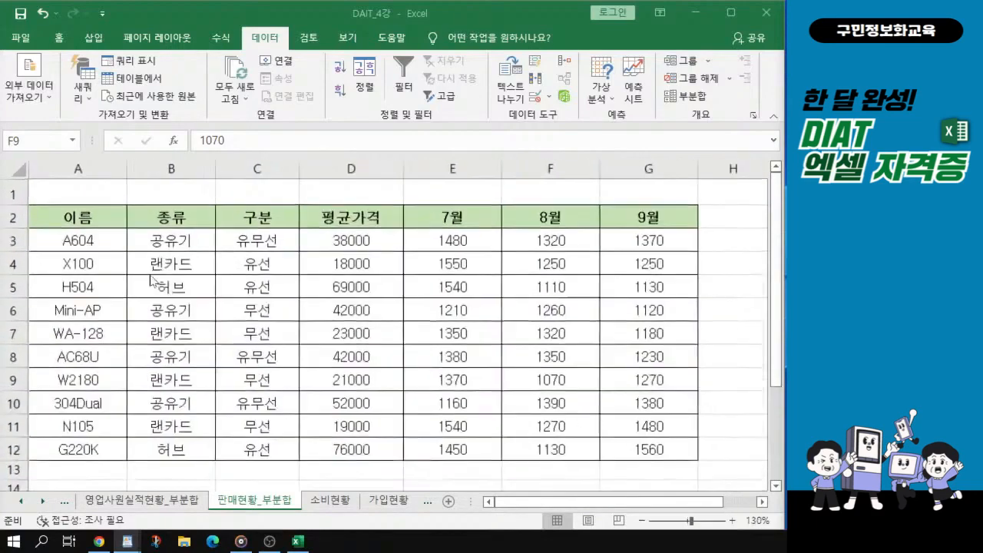
Sort the sales table by the 종류 column in ascending order.
left_click(176, 261)
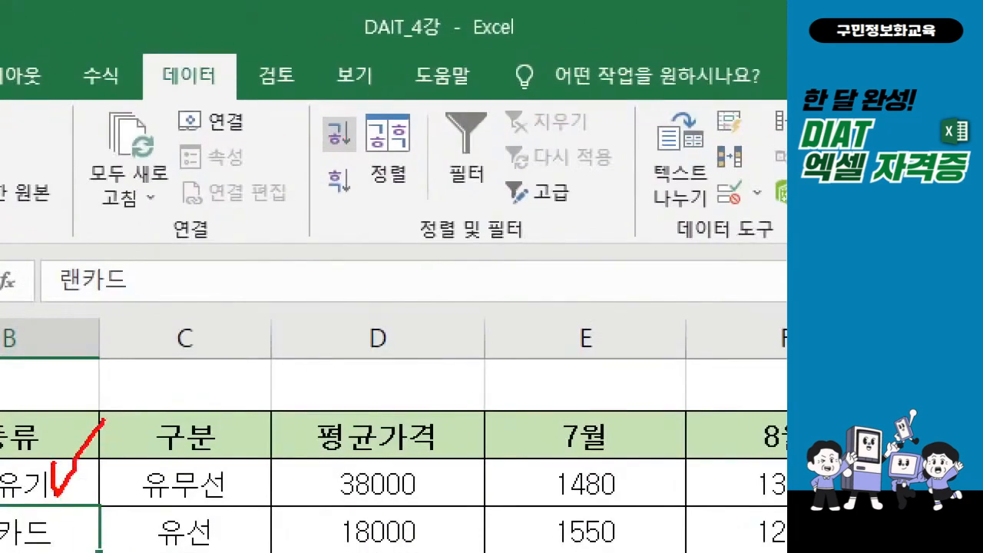
left_click_drag(312, 101, 369, 162)
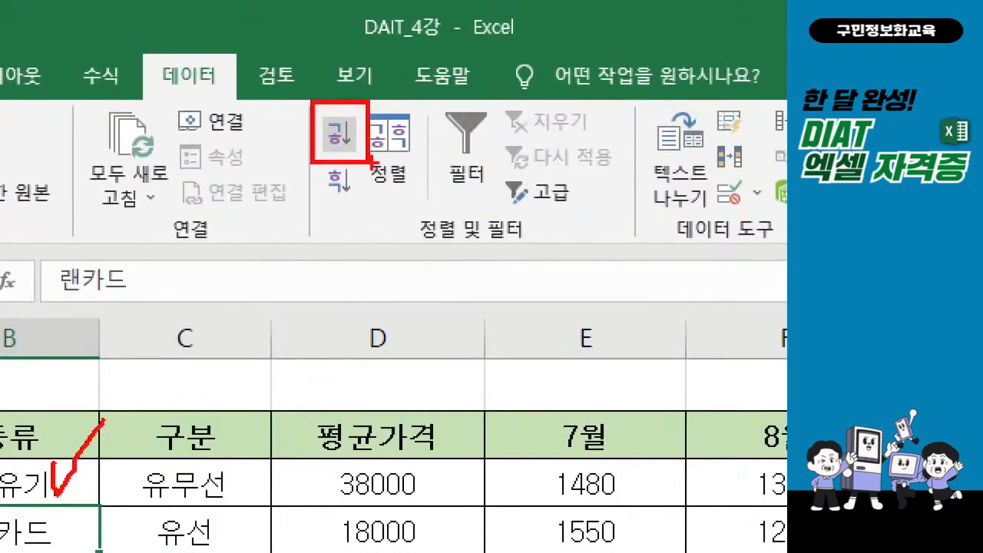
left_click_drag(169, 43, 206, 30)
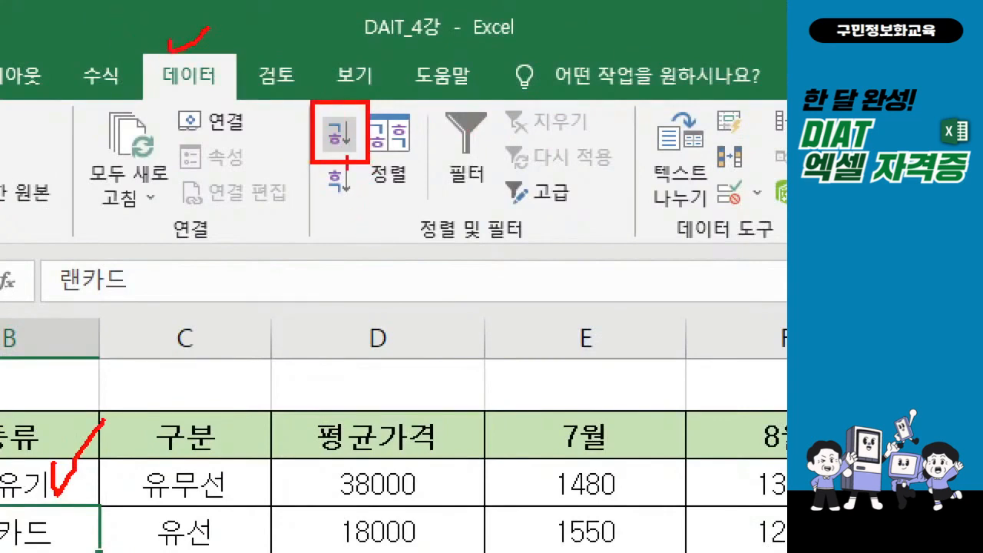
key("Escape")
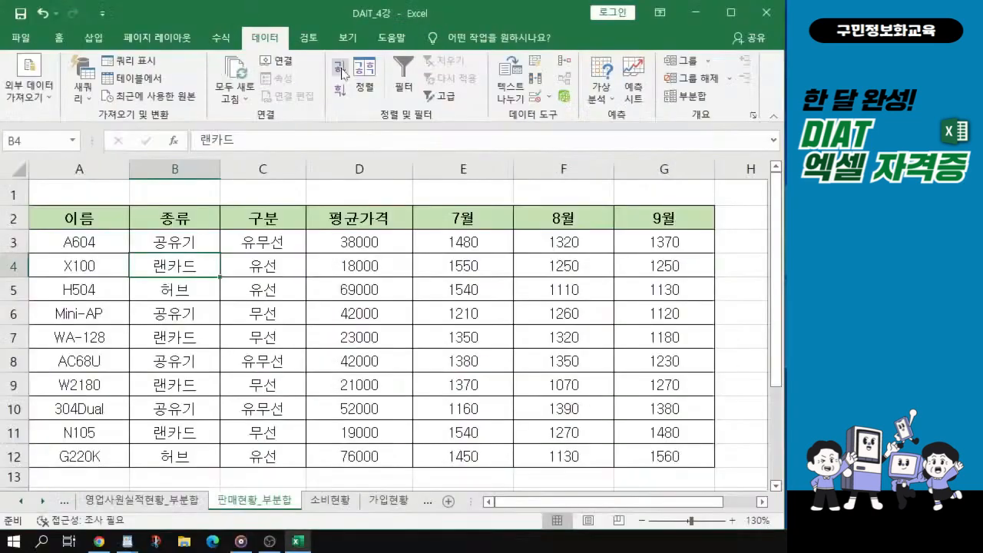
left_click(342, 73)
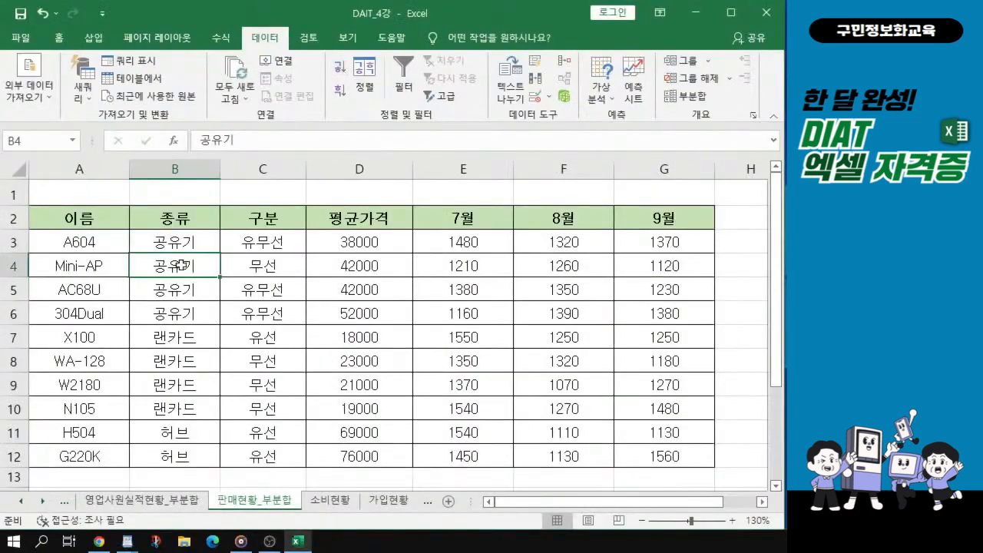
Check how the rows are grouped by 종류 in the sorted table.
left_click(195, 240)
left_click_drag(196, 239, 211, 356)
left_click(201, 402)
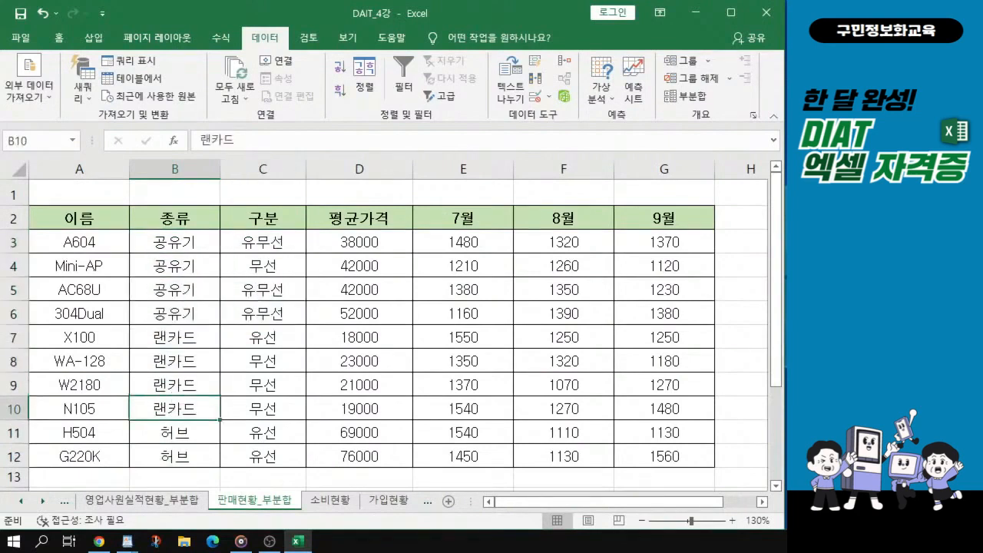
key("alt+Tab")
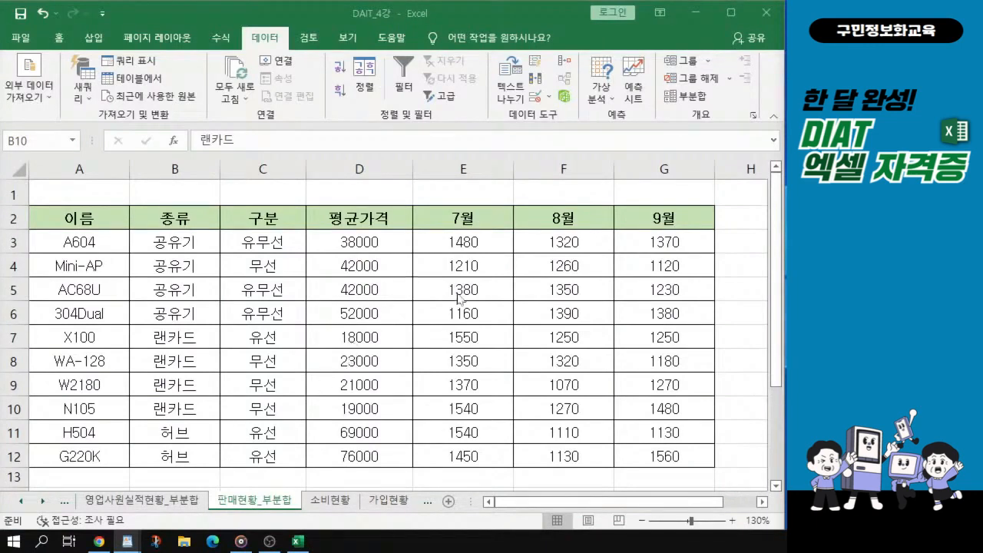
left_click(442, 297)
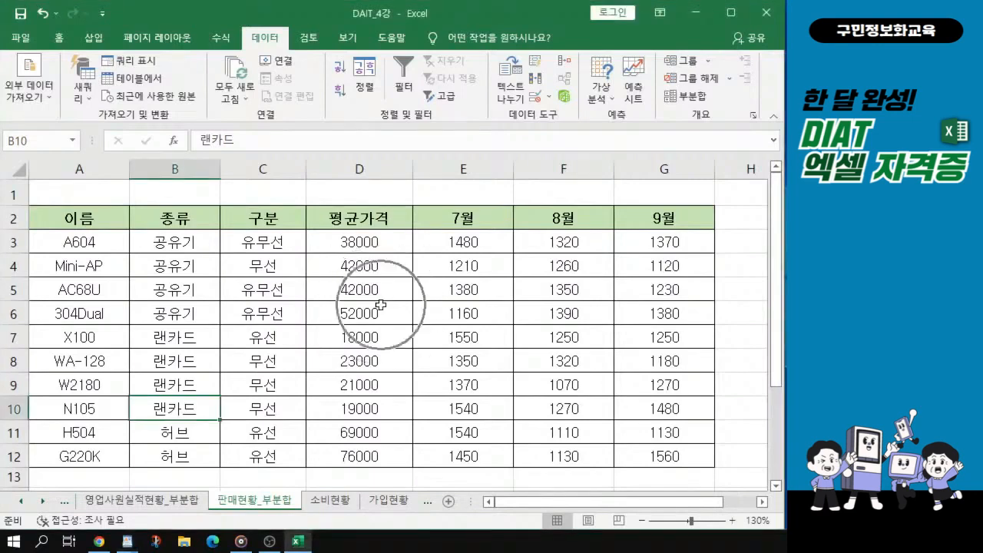
Start a subtotal on the sales table, grouped by 종류 and using the 평균 function.
left_click(695, 102)
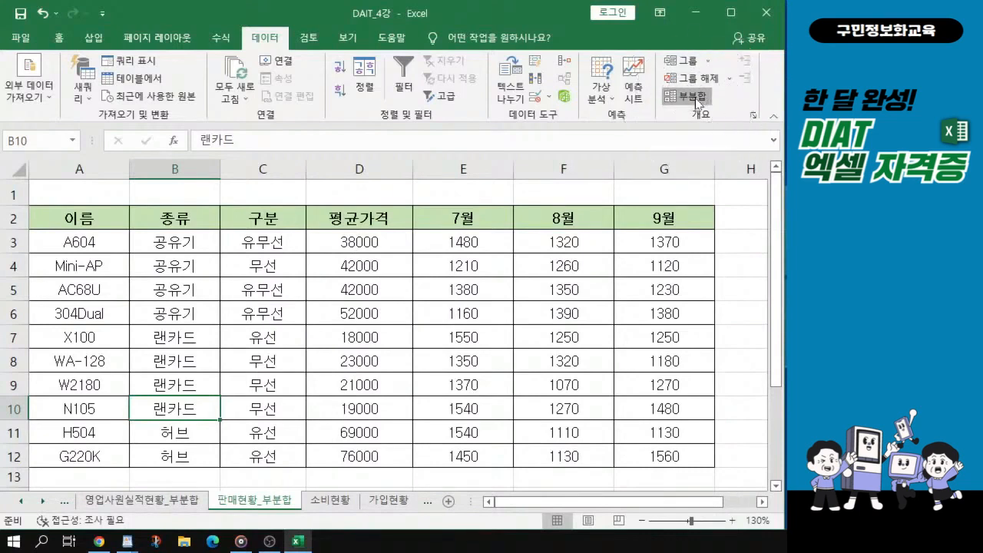
left_click(696, 103)
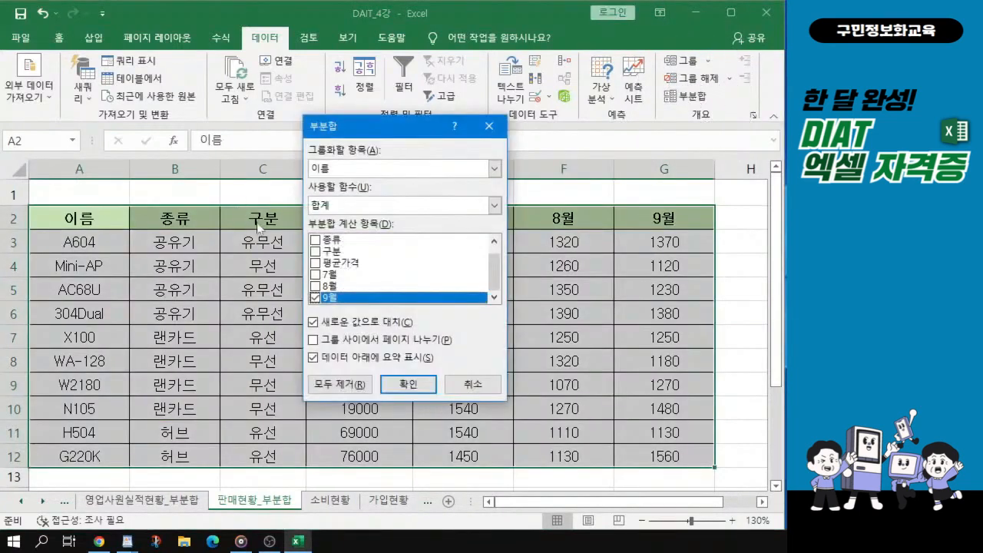
left_click(428, 170)
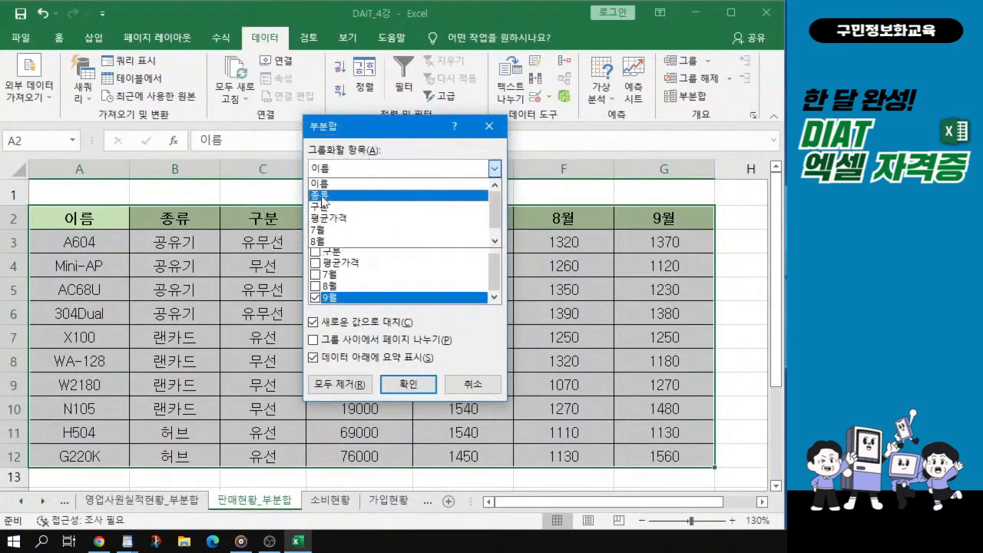
left_click(322, 201)
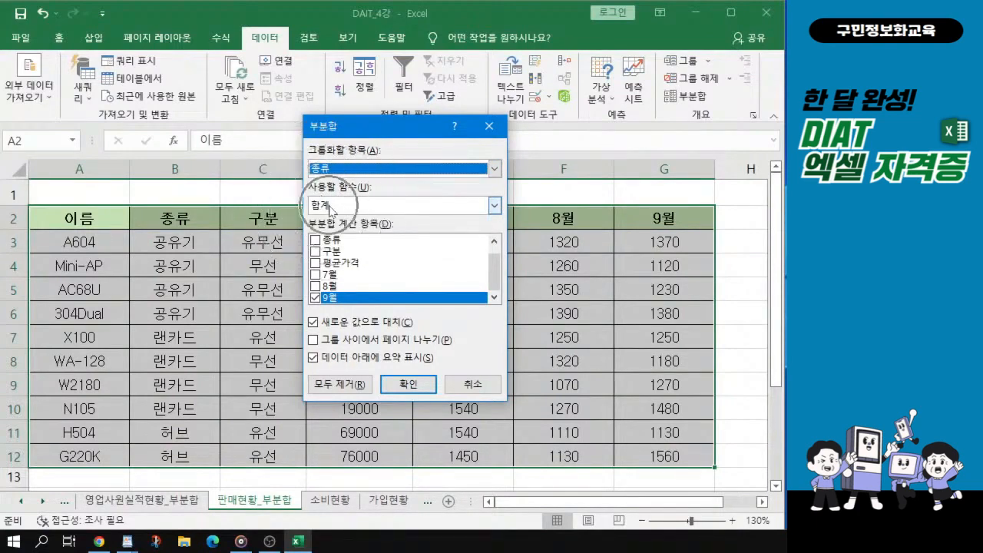
left_click(330, 210)
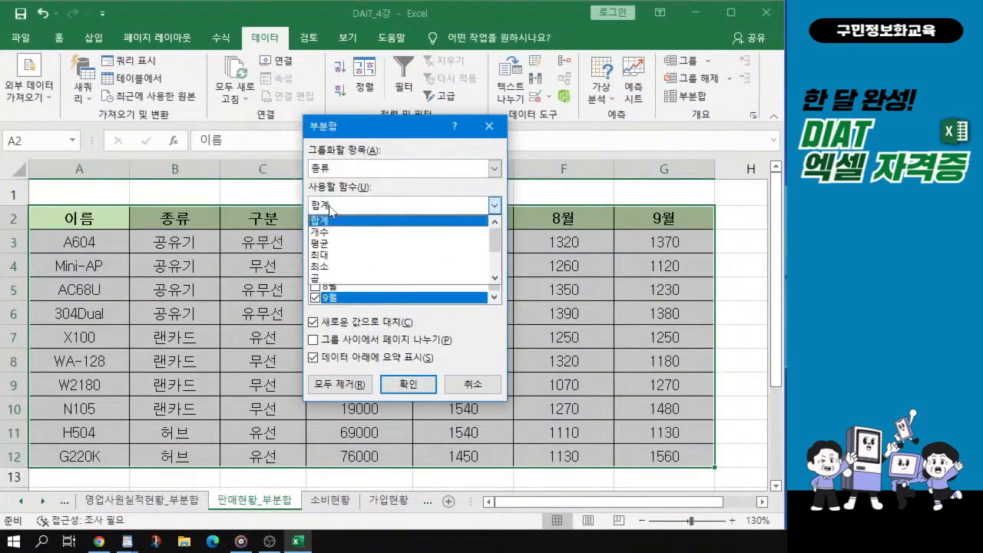
left_click(333, 247)
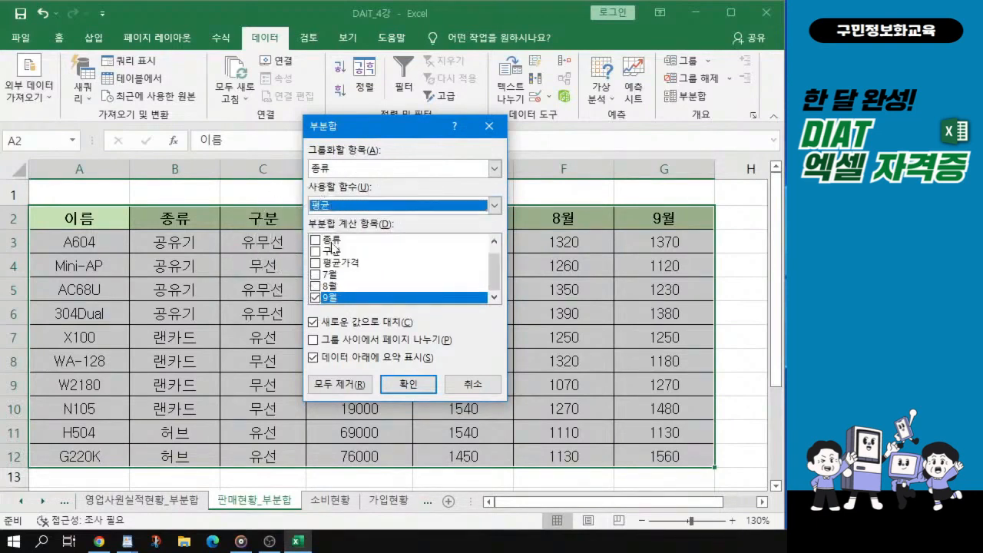
Include 7월 and 8월 in the subtotal calculation and exclude 9월.
left_click(315, 274)
left_click(315, 285)
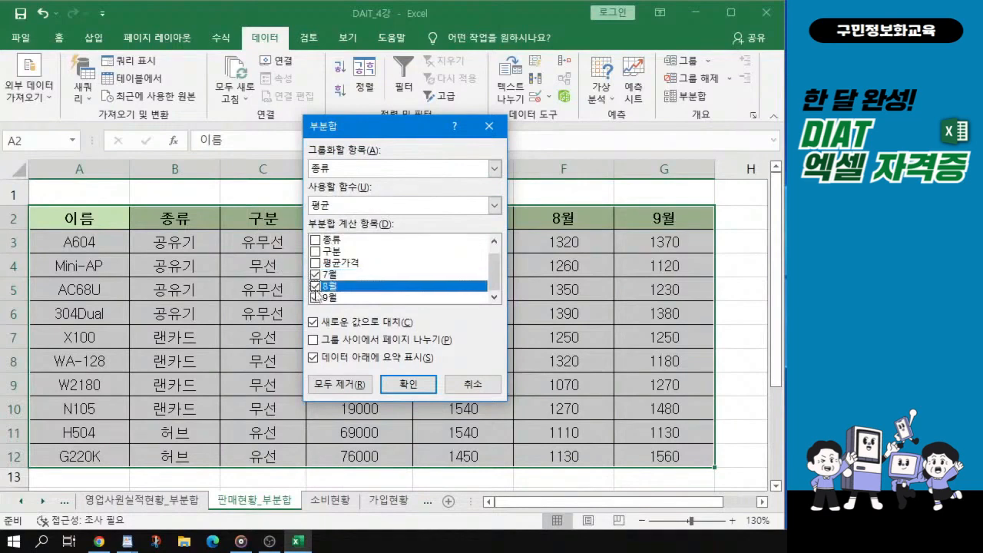
left_click(315, 297)
left_click_drag(497, 274, 493, 301)
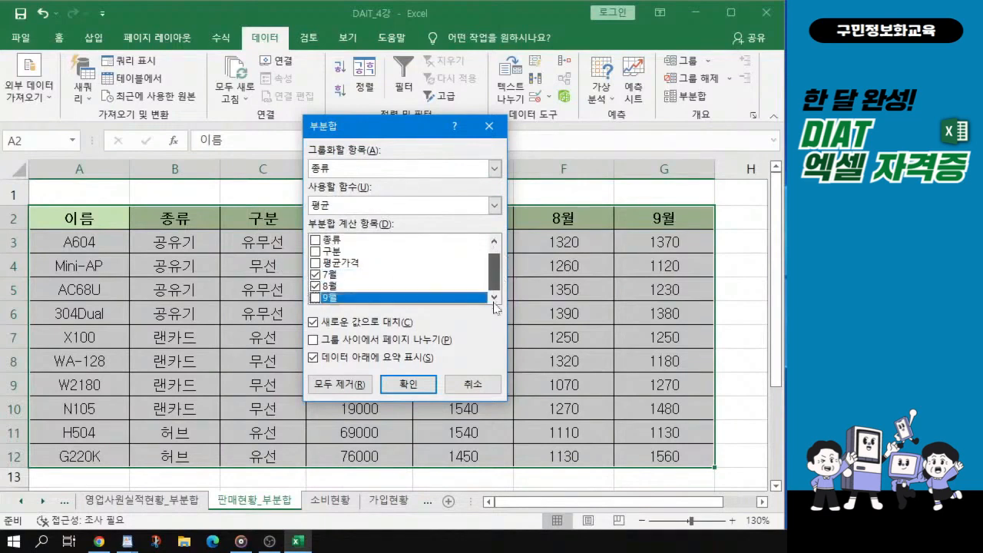
key("ctrl")
key("ctrl")
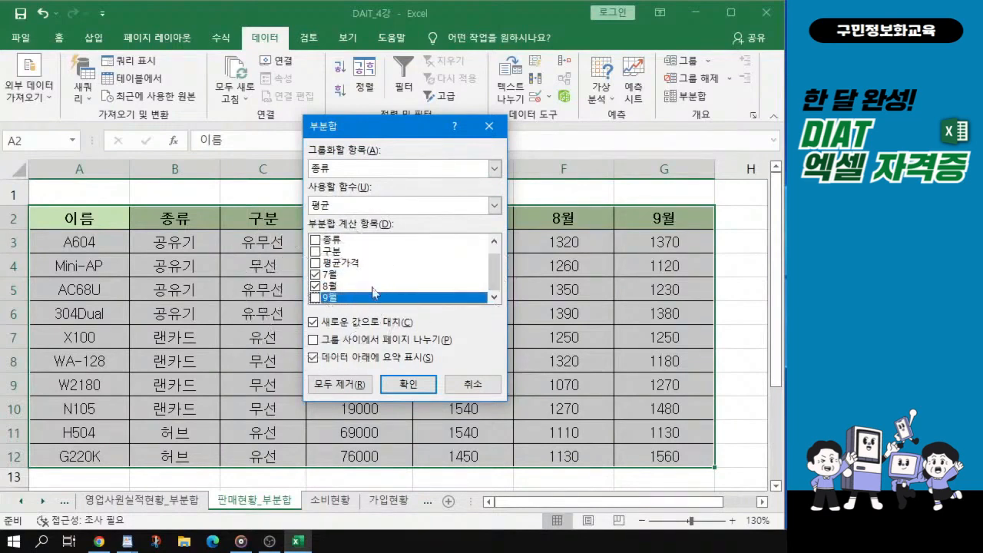
key("ctrl+1")
left_click(372, 258)
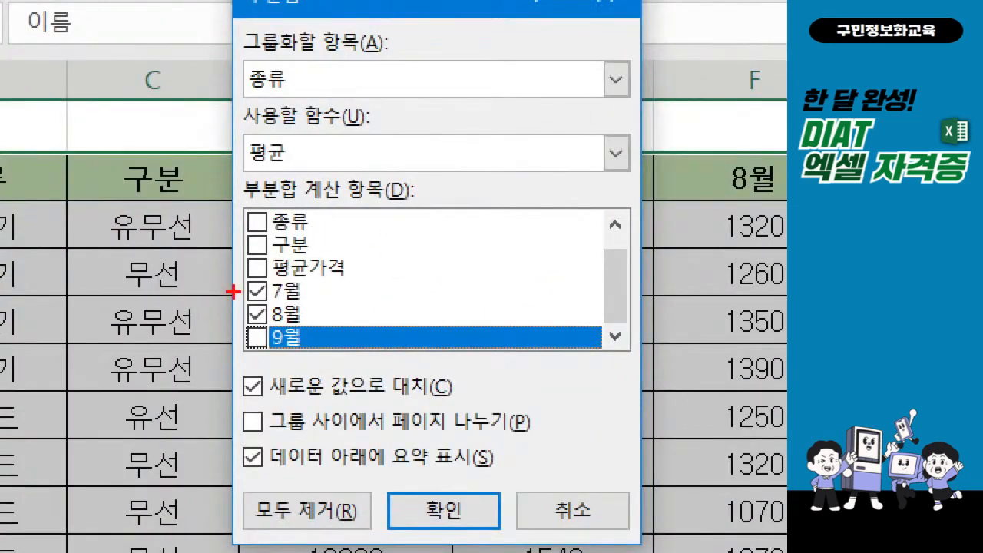
mouse_move(231, 270)
left_mouse_down()
mouse_move(250, 330)
mouse_move(311, 332)
left_mouse_up()
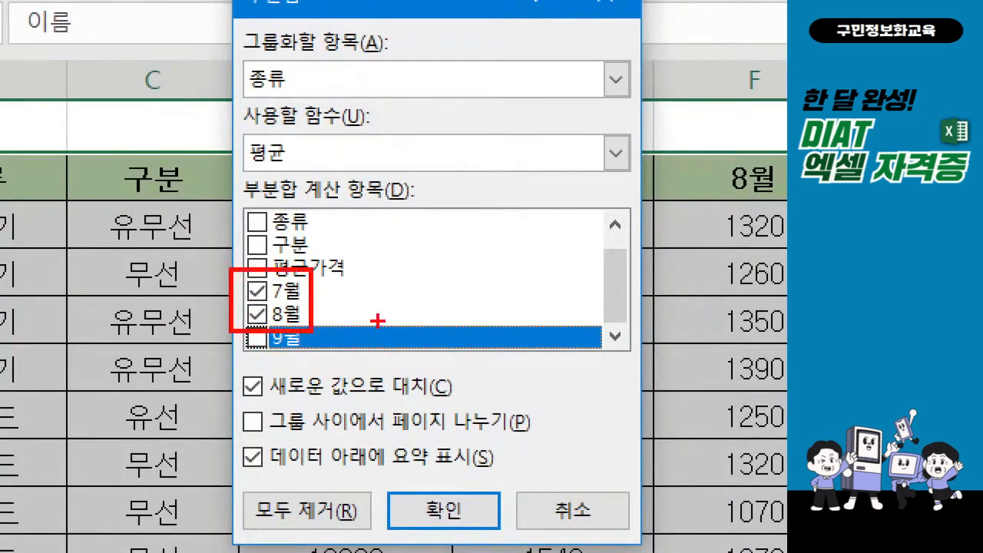
left_click_drag(375, 320, 339, 365)
left_click_drag(338, 317, 366, 357)
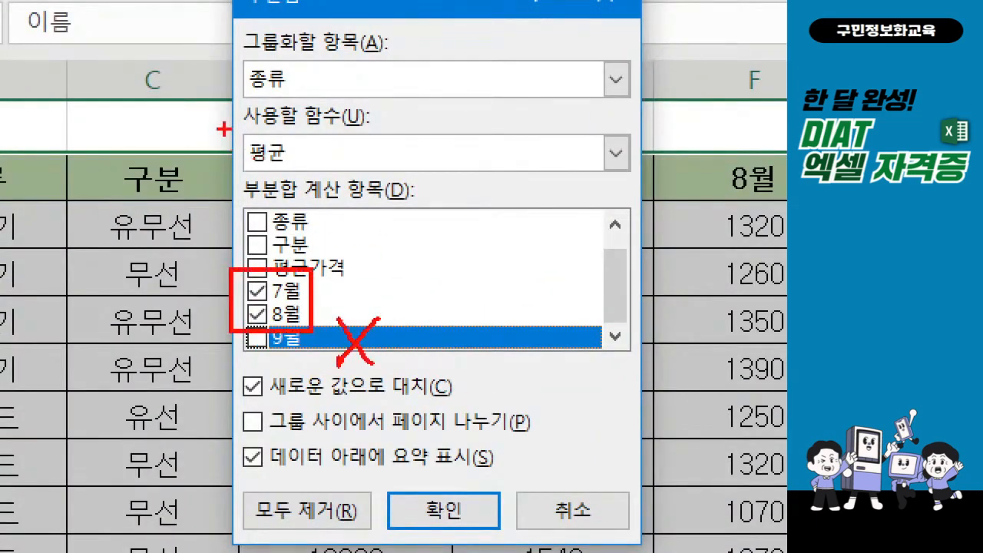
mouse_move(225, 128)
left_mouse_down()
mouse_move(308, 166)
mouse_move(314, 183)
left_mouse_up()
left_click_drag(213, 57, 326, 103)
left_click_drag(343, 66, 382, 54)
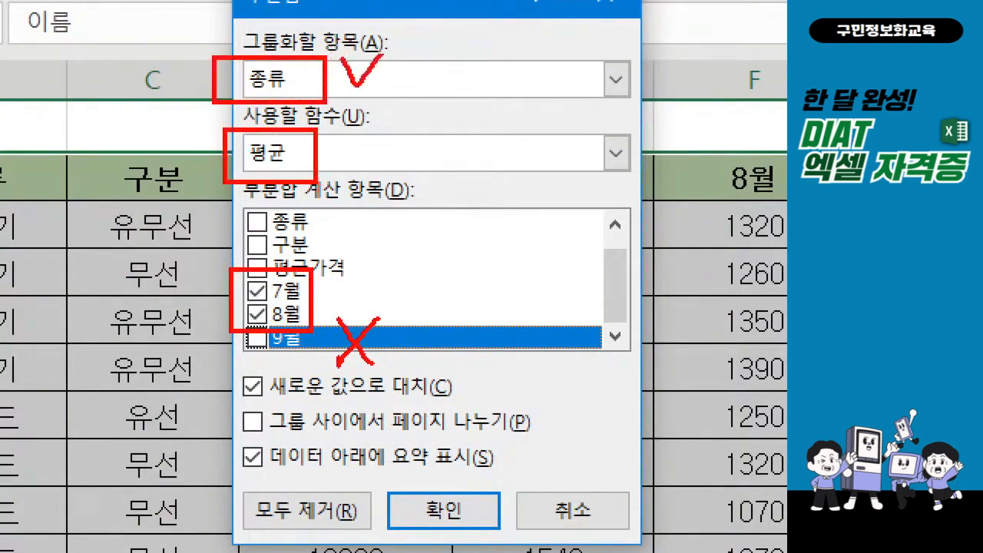
mouse_move(337, 142)
left_mouse_down()
mouse_move(350, 172)
mouse_move(398, 115)
left_mouse_up()
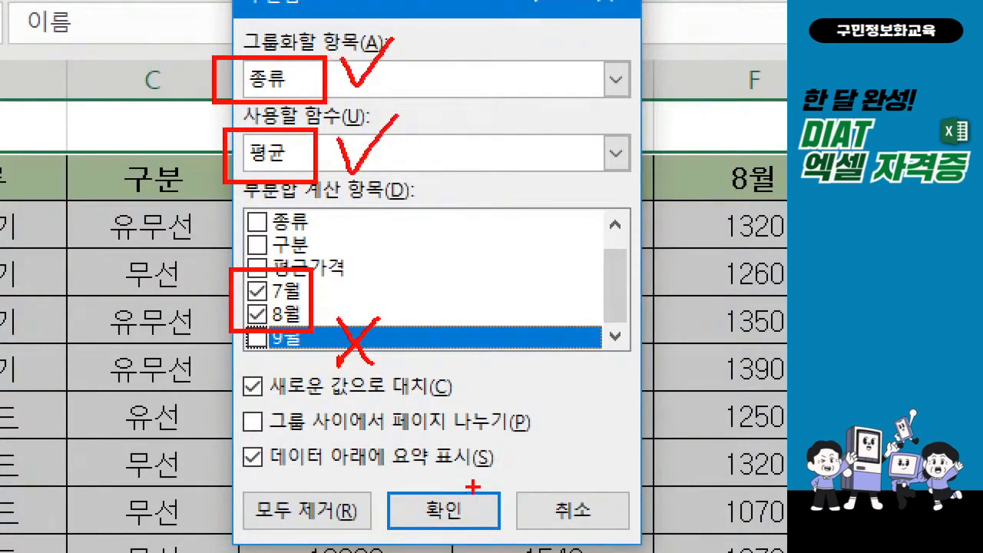
key("Escape")
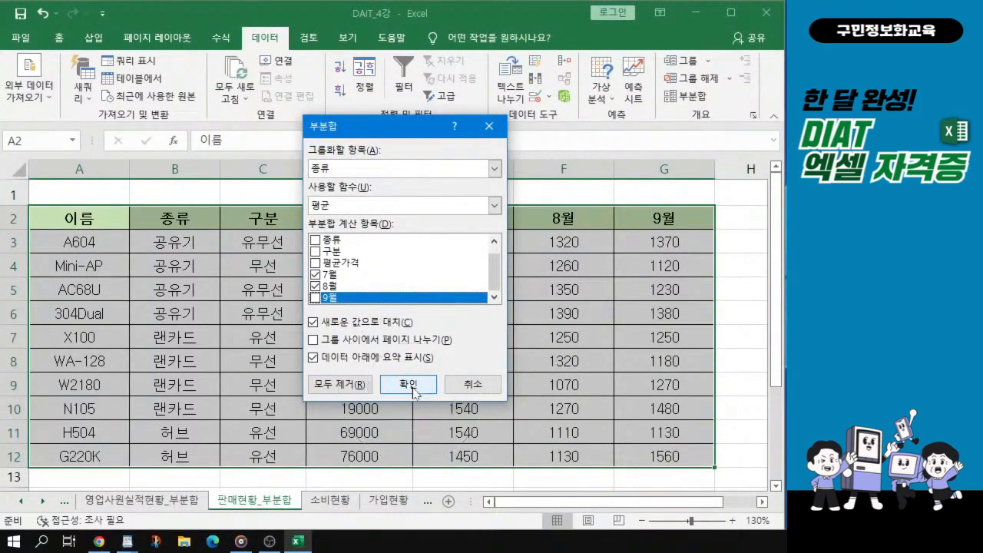
Apply the 평균 subtotals of 7월 and 8월 for each 종류 to the table.
left_click(408, 384)
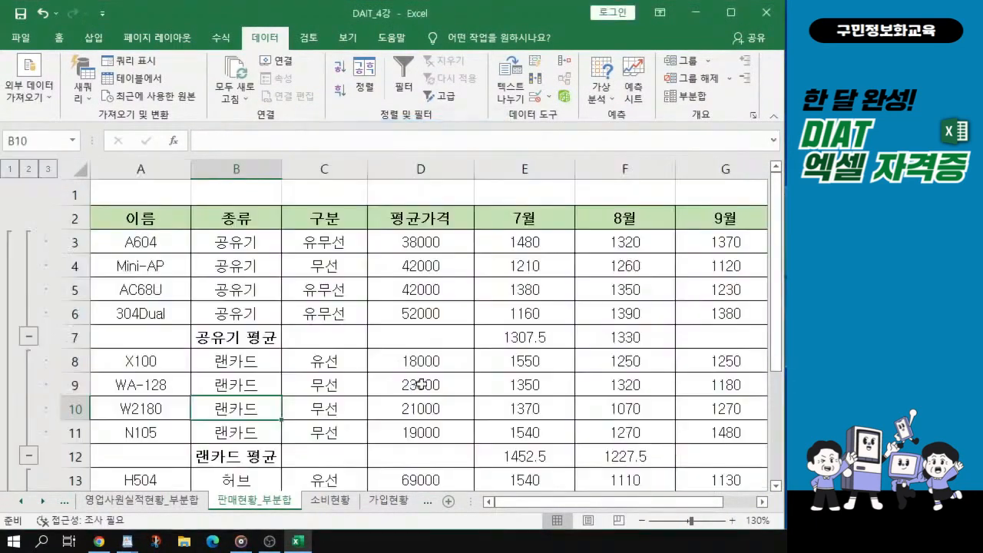
key("alt+Tab")
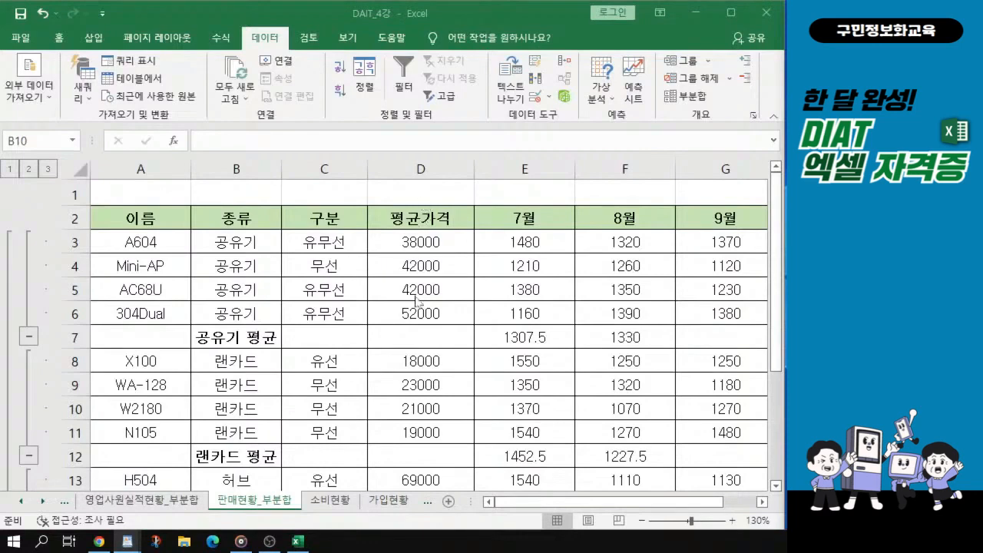
key("alt+Tab")
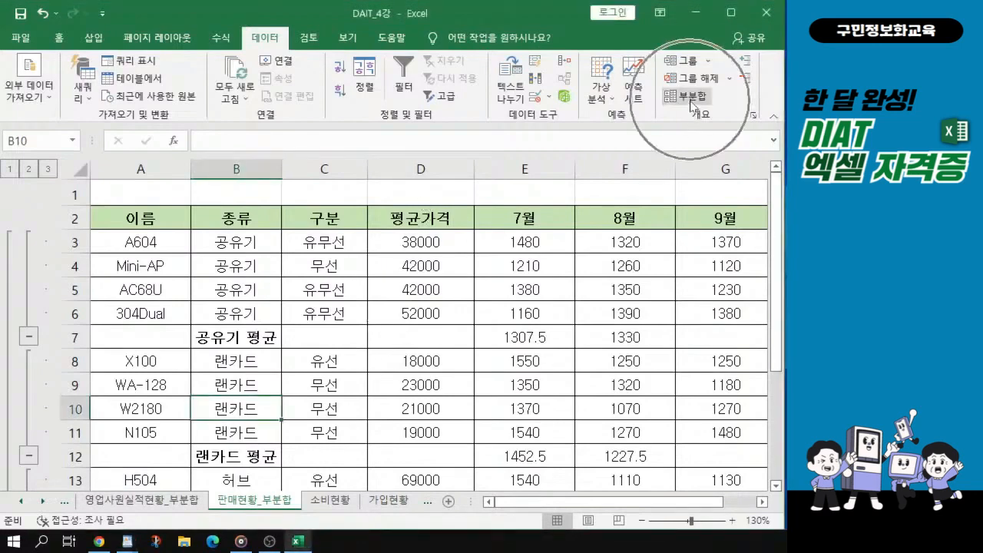
Start a second subtotal on the table, keeping the 종류 grouping and choosing the 최대 function.
key("ctrl")
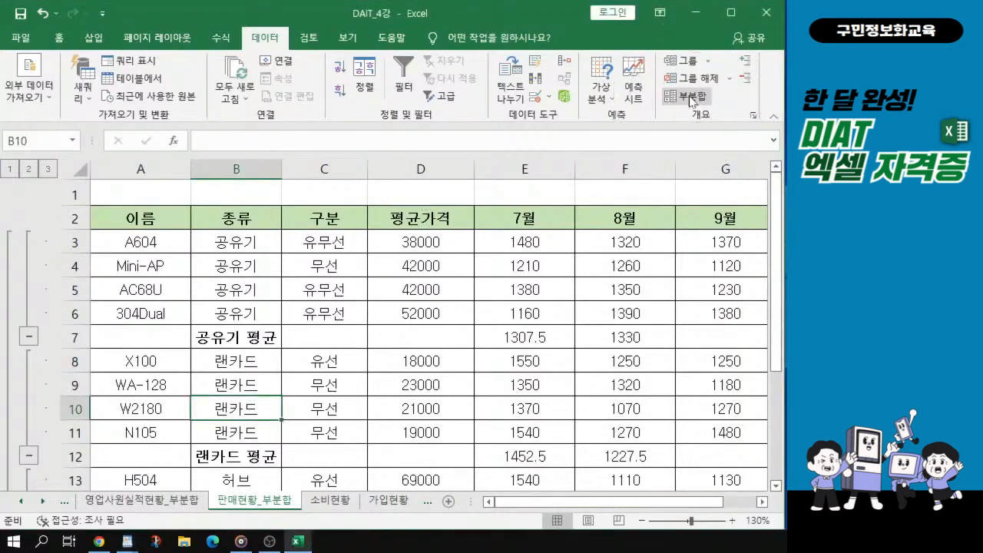
left_click(692, 100)
key("ctrl")
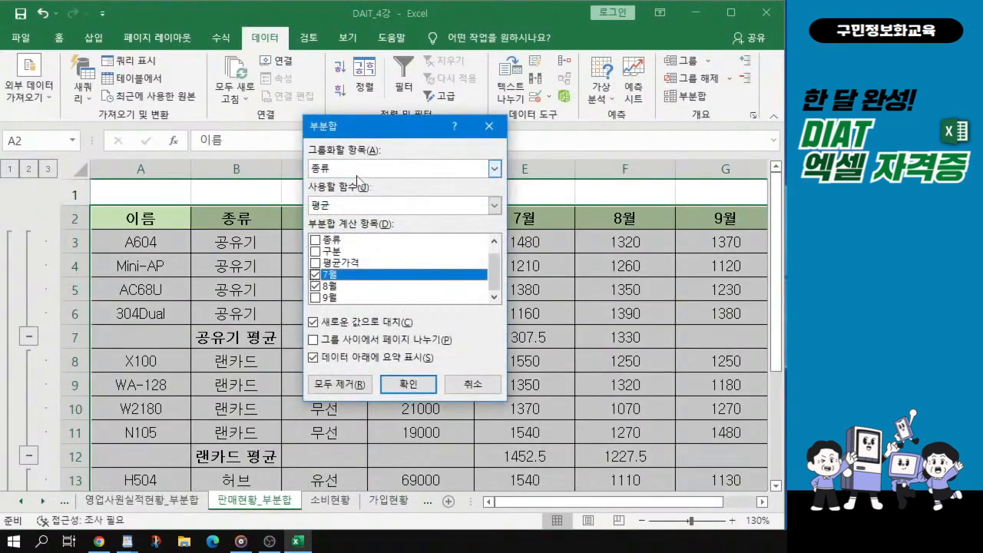
key("ctrl")
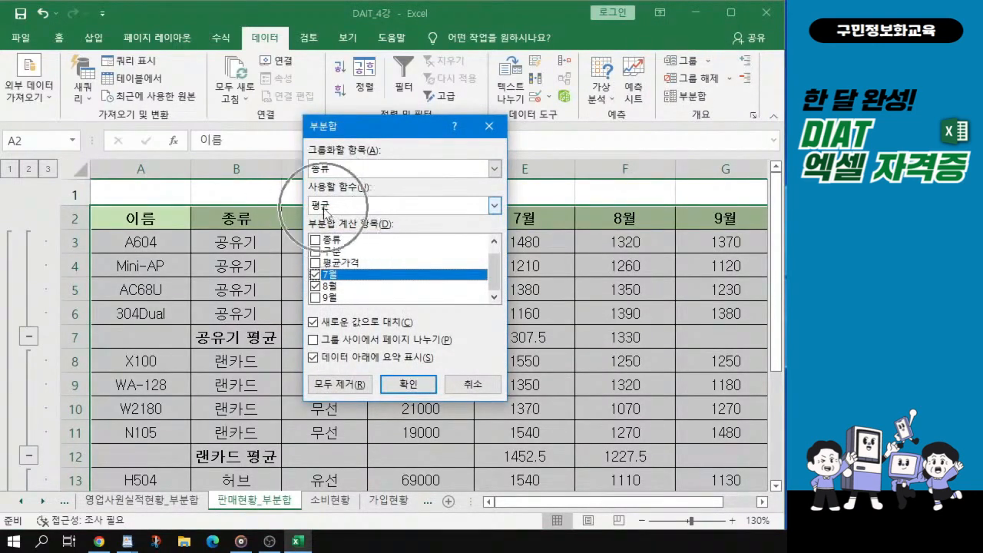
left_click(325, 205)
key("ctrl")
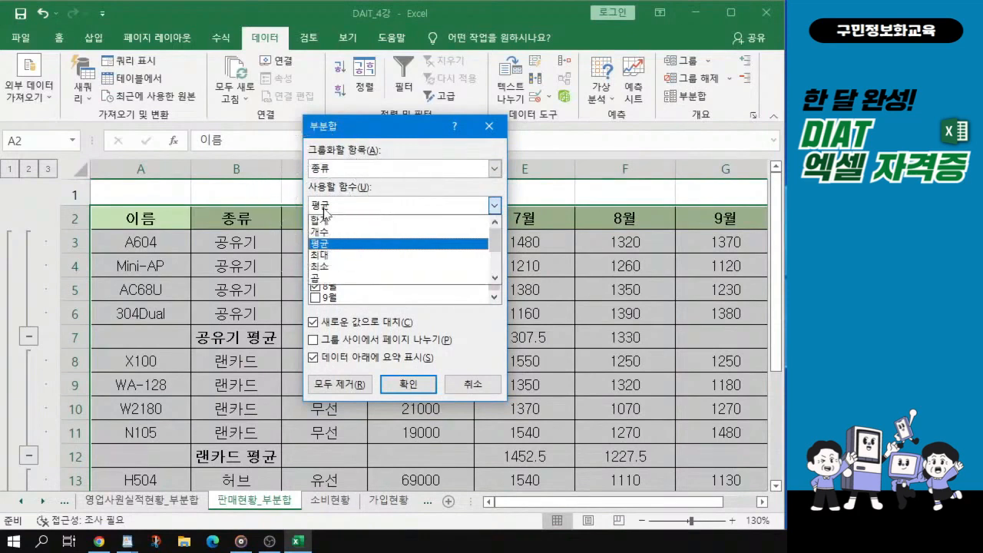
key("ctrl")
key("ctrl")
key("ctrl")
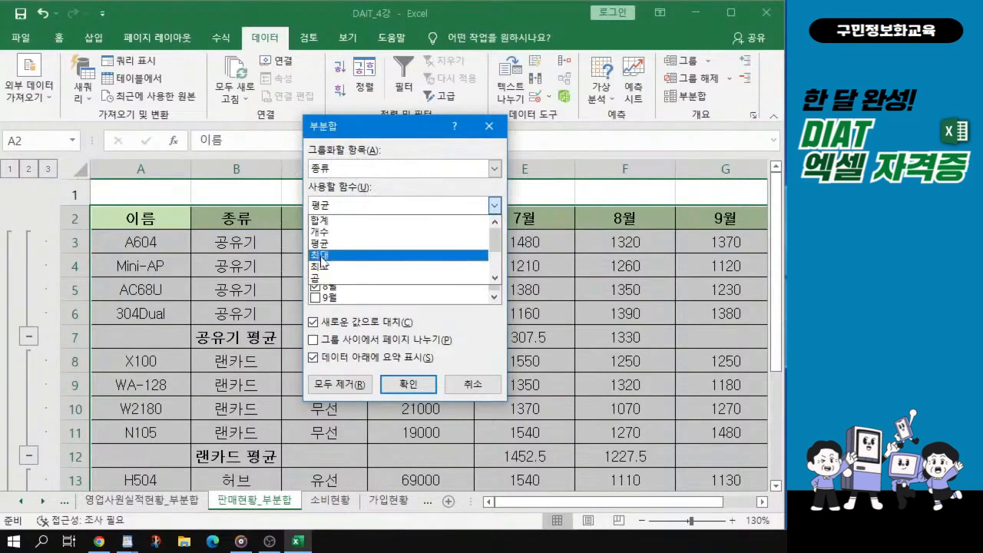
key("ctrl")
key("ctrl")
left_click(320, 257)
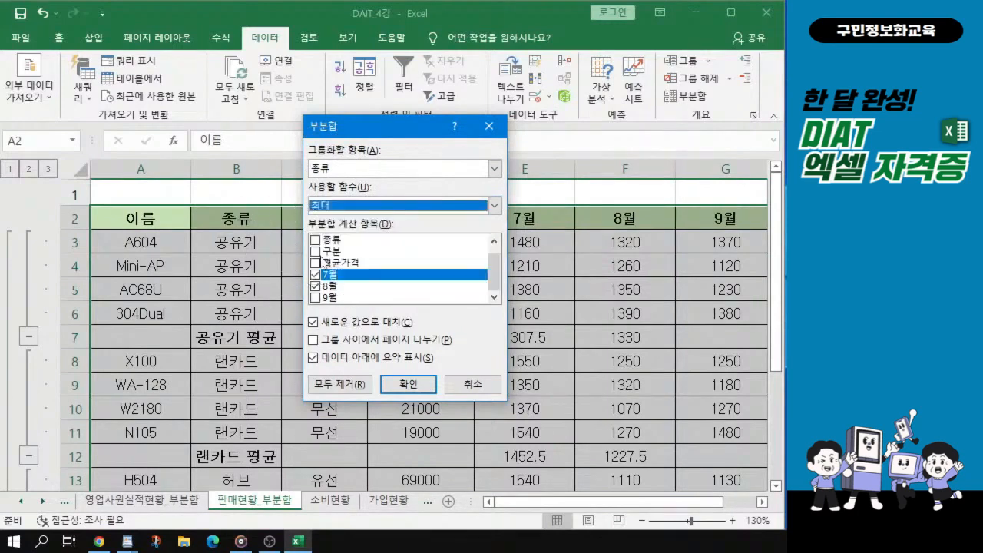
Limit the subtotal calculation to 9월 only and turn off replacing the current subtotals (새로운 값으로 대치).
left_click(315, 298)
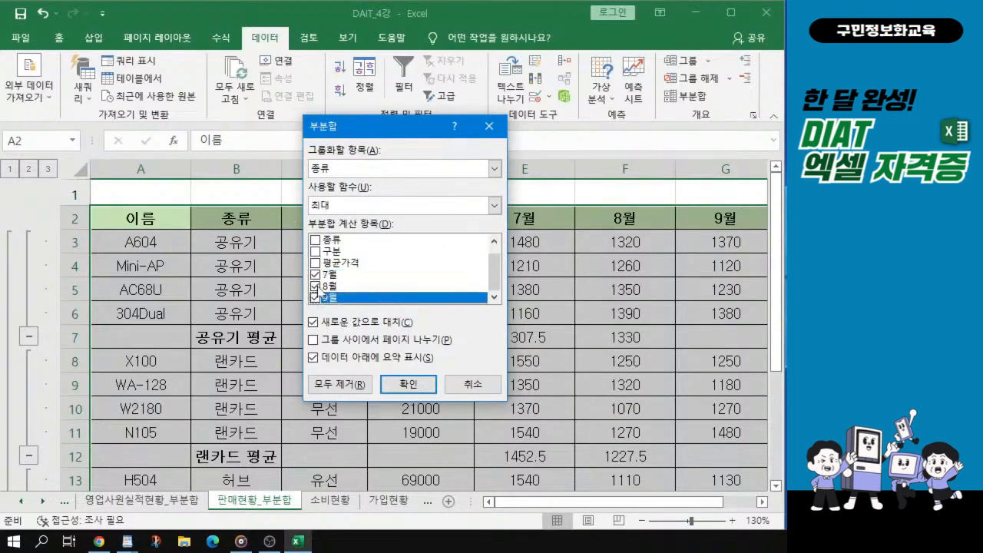
left_click(314, 286)
left_click(314, 275)
left_click(314, 322)
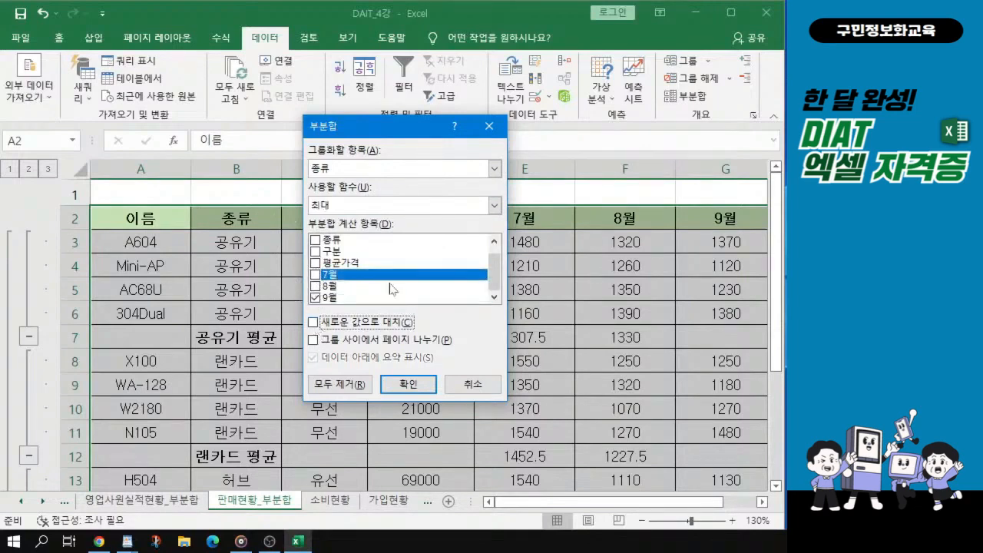
key("ctrl+1")
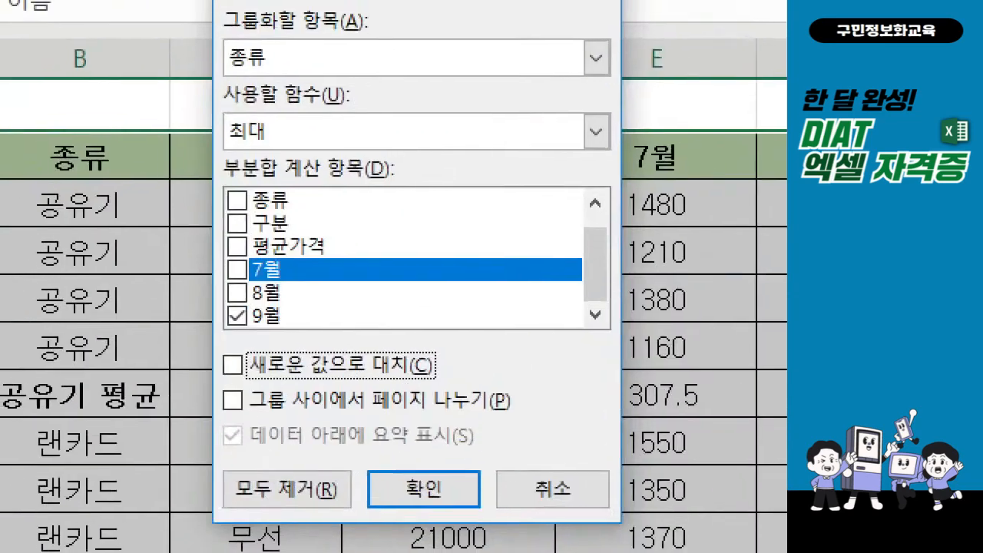
left_click(389, 275)
left_click_drag(210, 309, 312, 338)
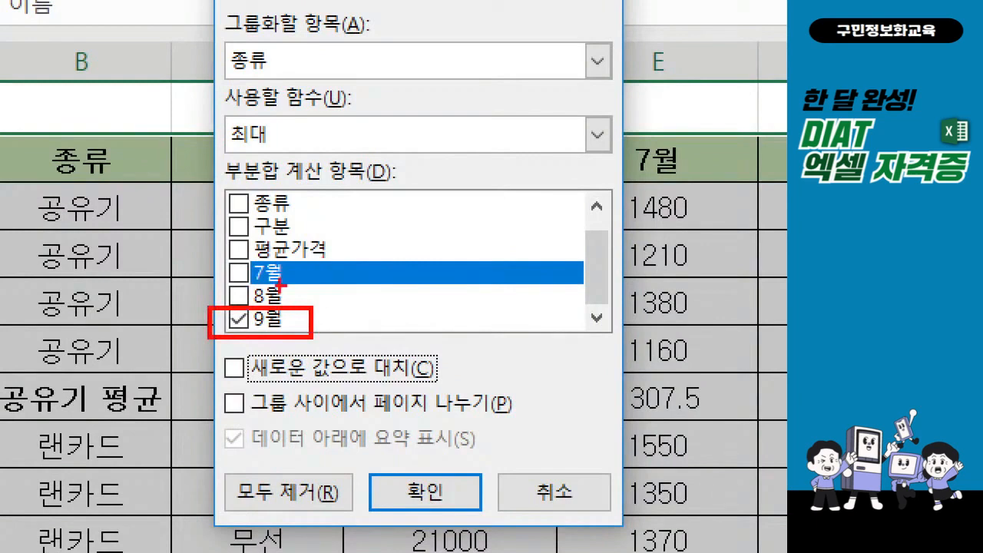
mouse_move(351, 278)
left_mouse_down()
mouse_move(370, 264)
mouse_move(371, 287)
mouse_move(346, 305)
mouse_move(364, 309)
left_mouse_up()
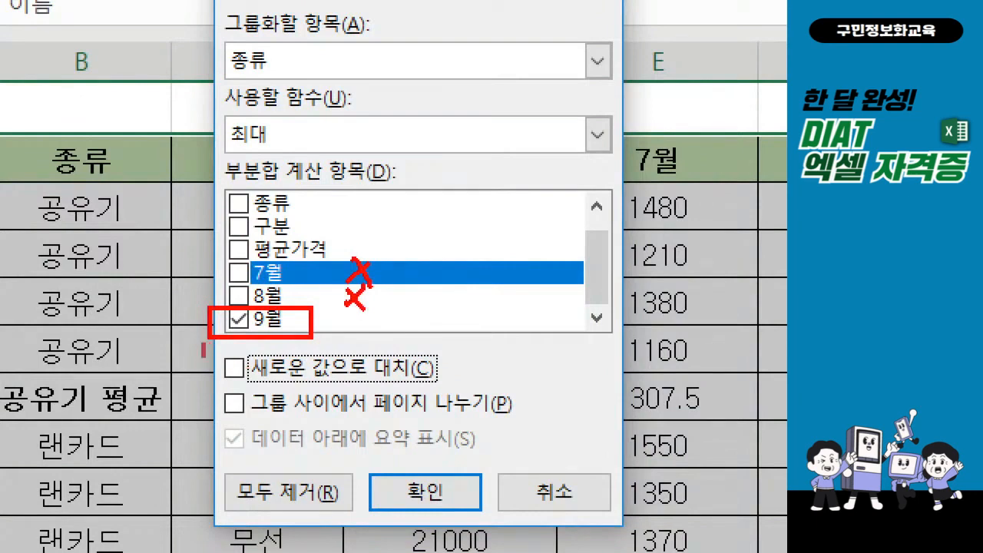
left_click_drag(202, 343, 453, 392)
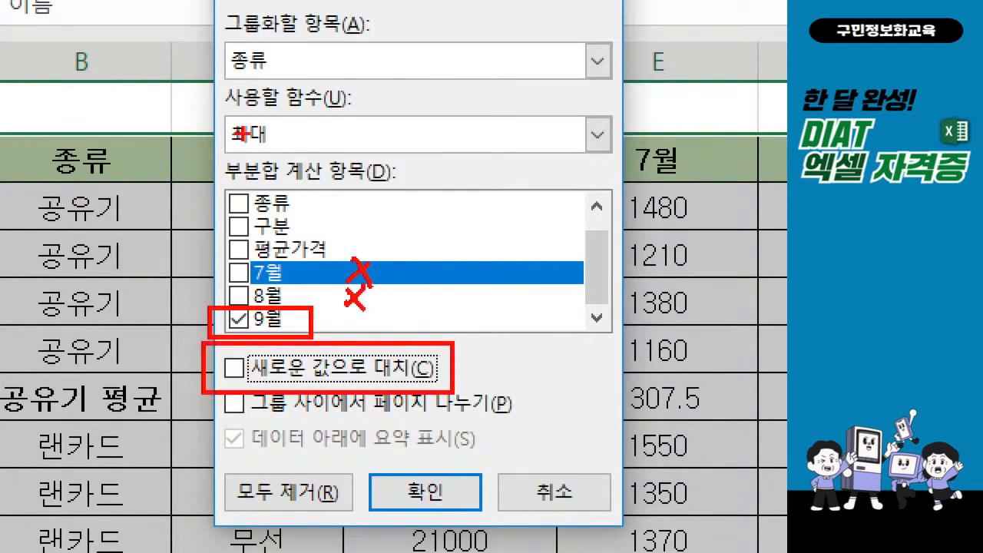
left_click_drag(212, 107, 286, 160)
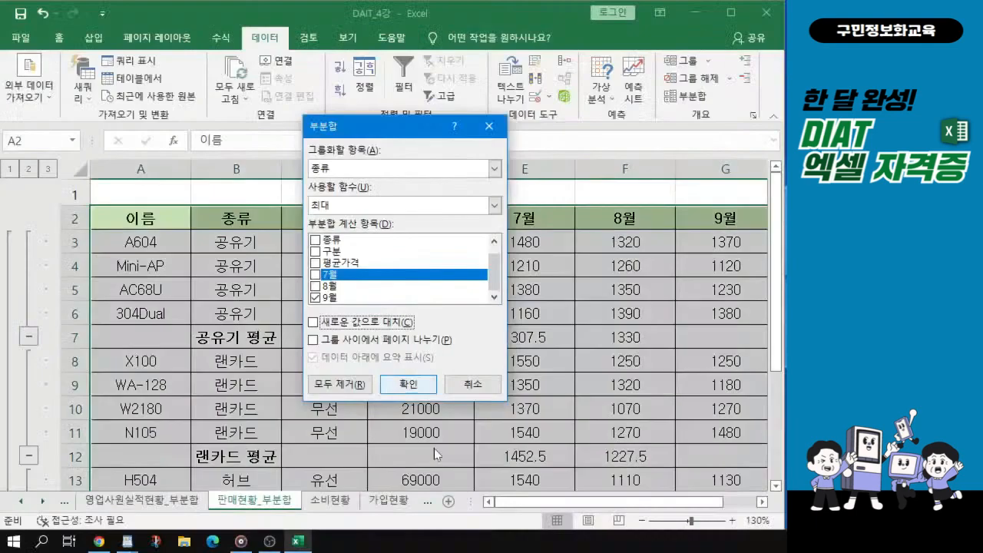
Apply the 최대 subtotals of 9월 in addition to the existing averages, and select cell D3.
left_click(441, 491)
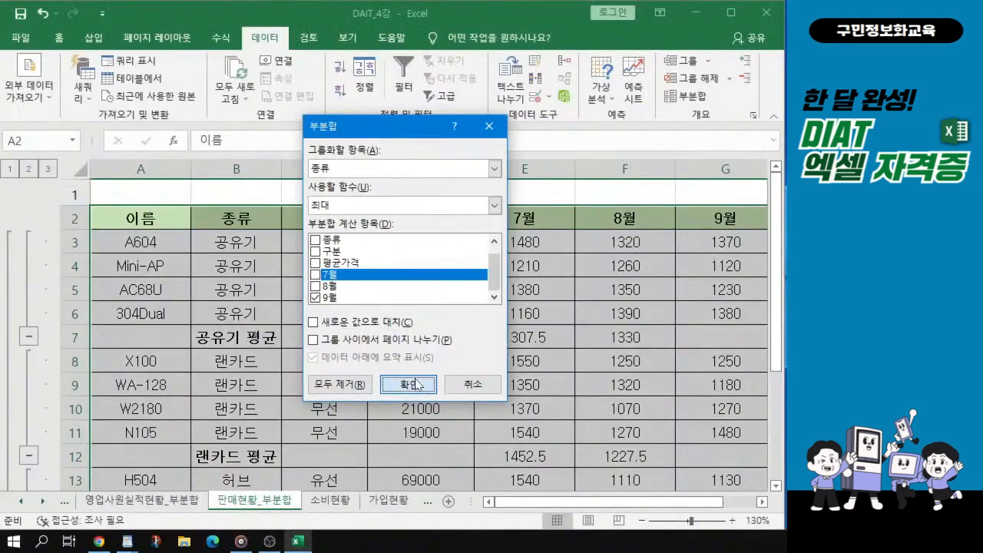
left_click(416, 384)
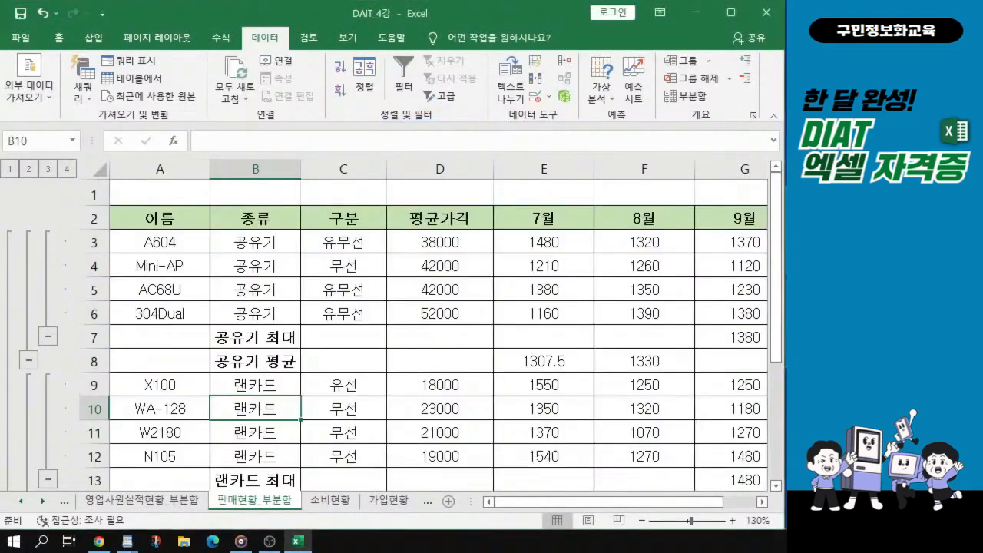
key("alt+Tab")
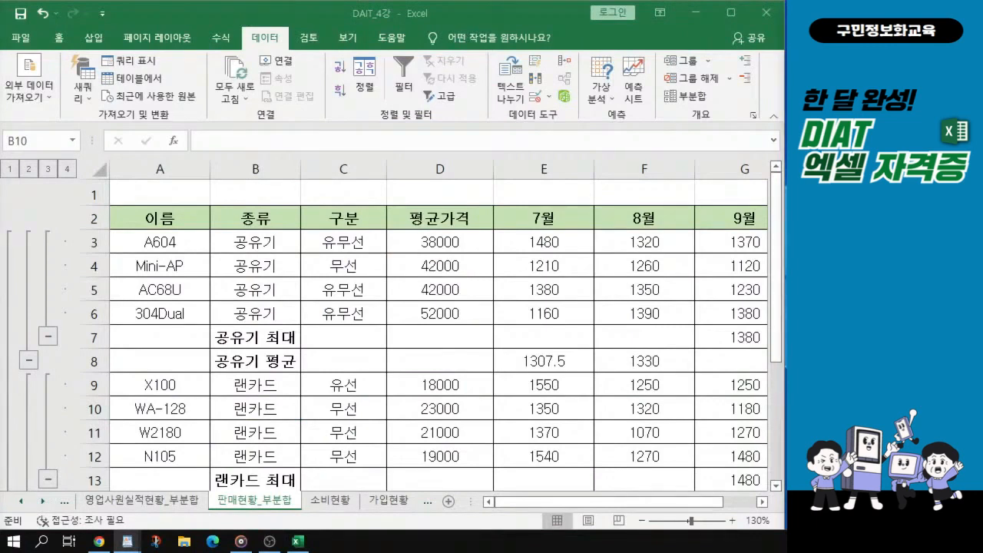
left_click(440, 237)
left_click(445, 241)
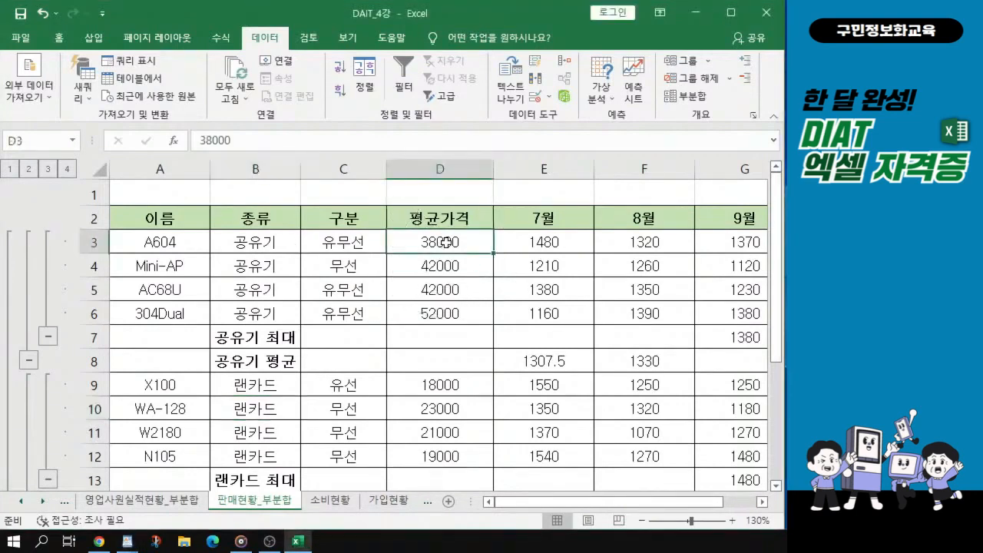
Format cells D3:G20, subtotal rows included, as 숫자 with 0 decimal places and the 1000 단위 구분 기호(,) enabled.
left_click(446, 242)
left_click_drag(446, 241, 737, 433)
scroll(640, 271, "down", 1, "ctrl")
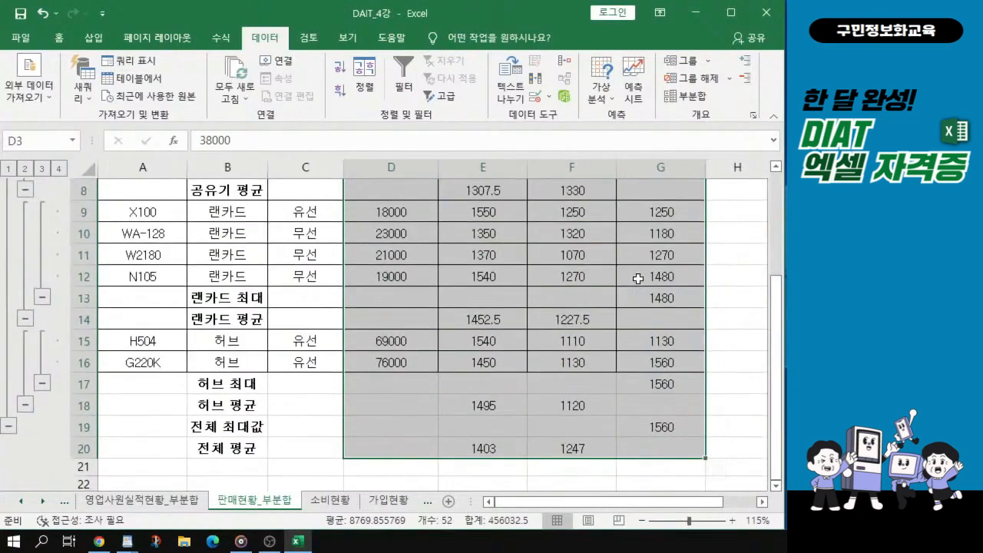
scroll(640, 272, "up", 2)
scroll(648, 254, "up", 1)
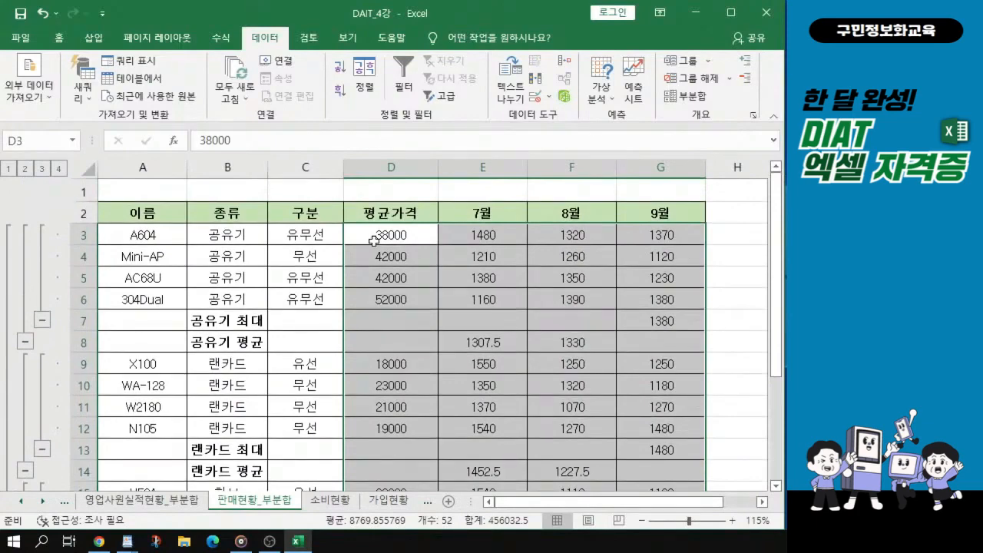
key("ctrl+q")
left_click_drag(399, 239, 662, 451)
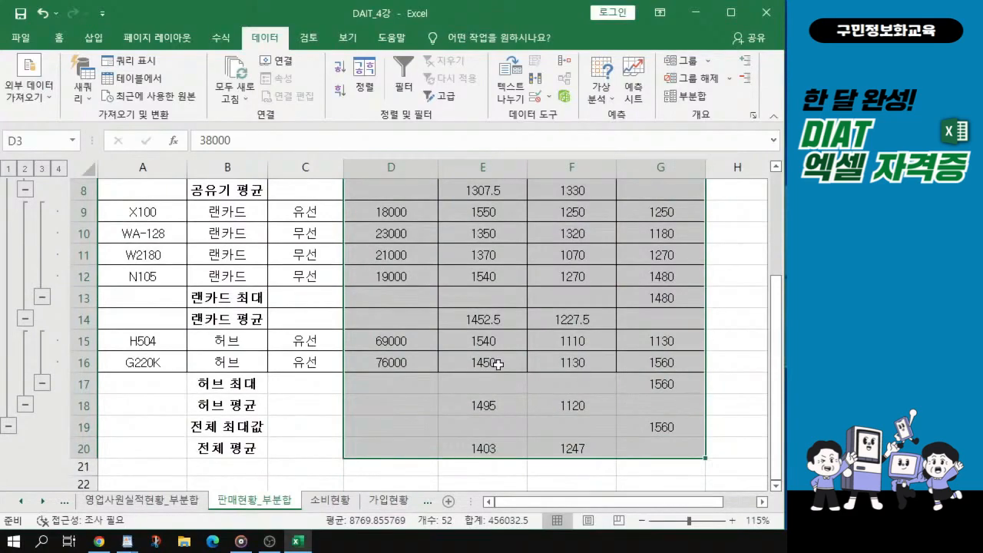
key("ctrl+1")
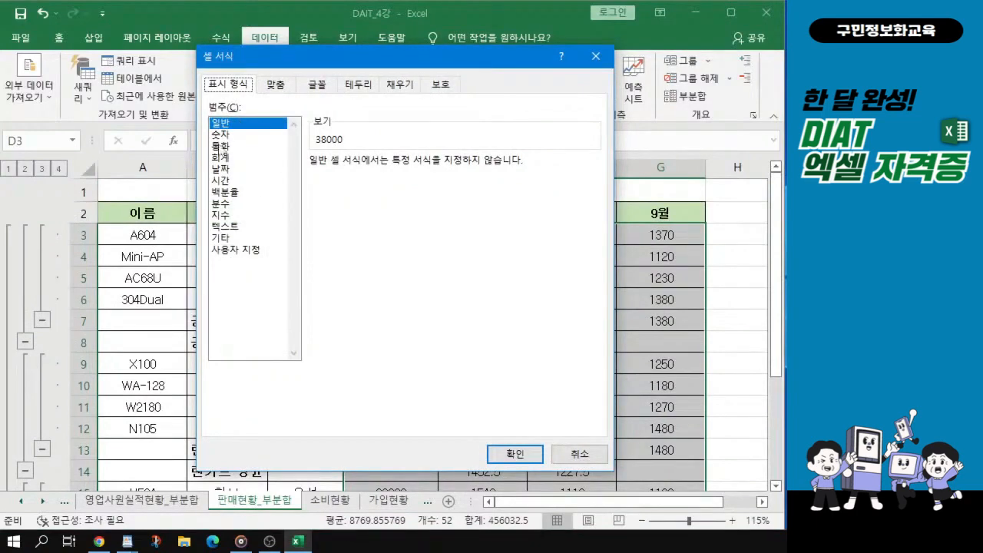
left_click(219, 136)
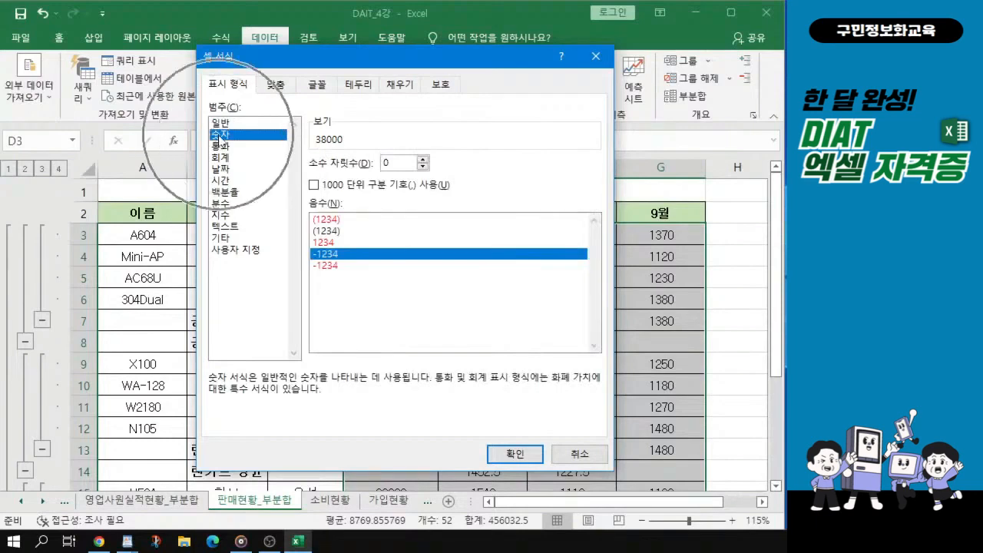
left_click(323, 188)
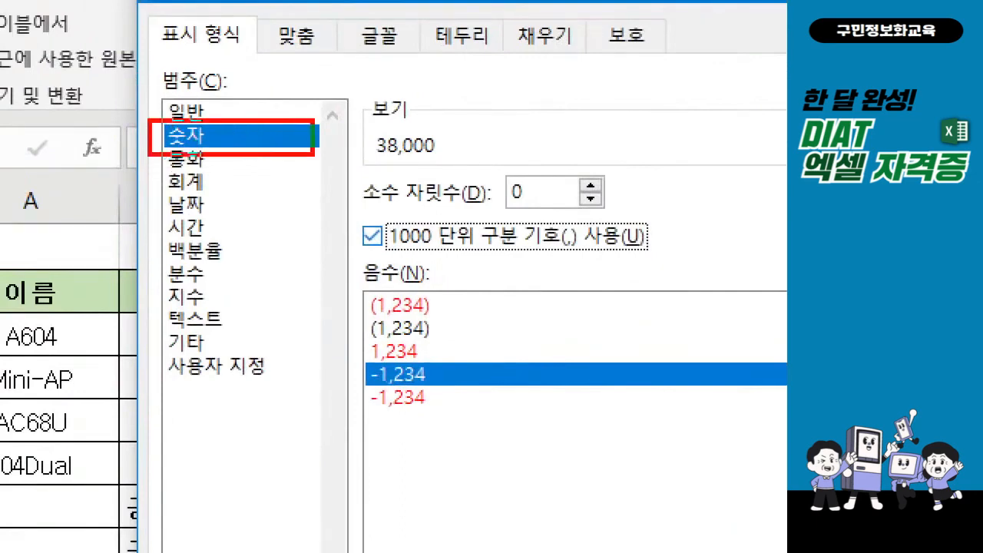
mouse_move(339, 207)
left_mouse_down()
mouse_move(440, 262)
mouse_move(740, 278)
left_mouse_up()
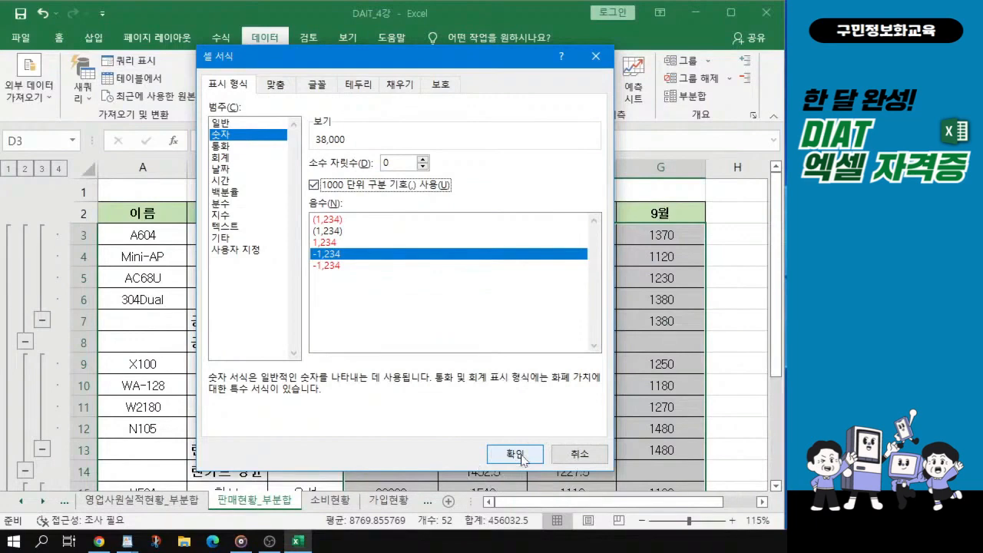
left_click(514, 455)
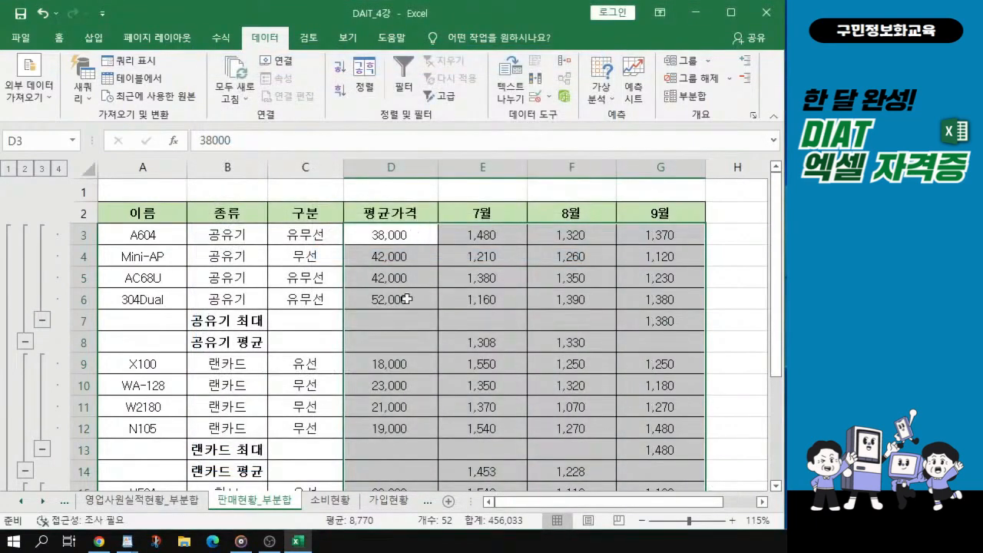
left_click(399, 269)
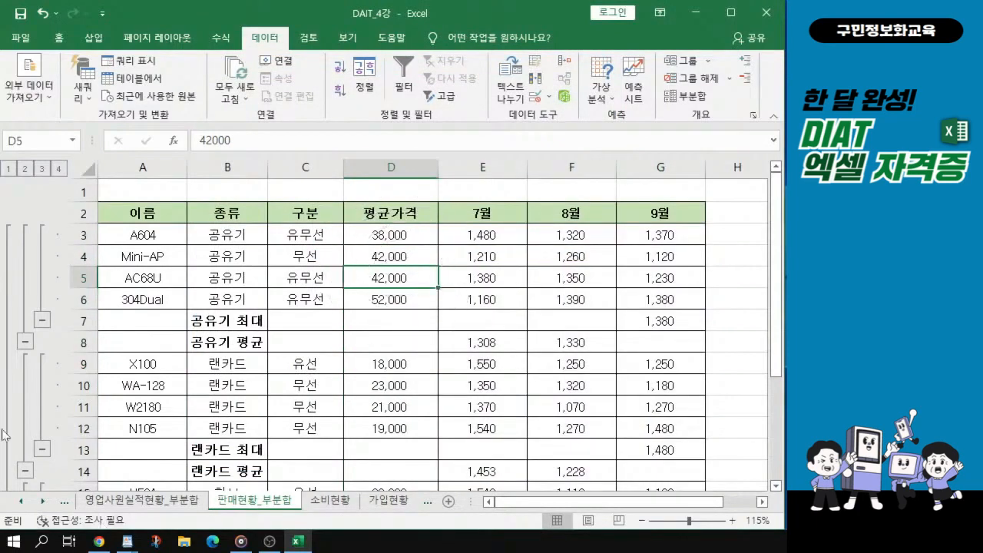
Group columns E through G (7월 to 9월) with a column outline.
key("alt+Tab")
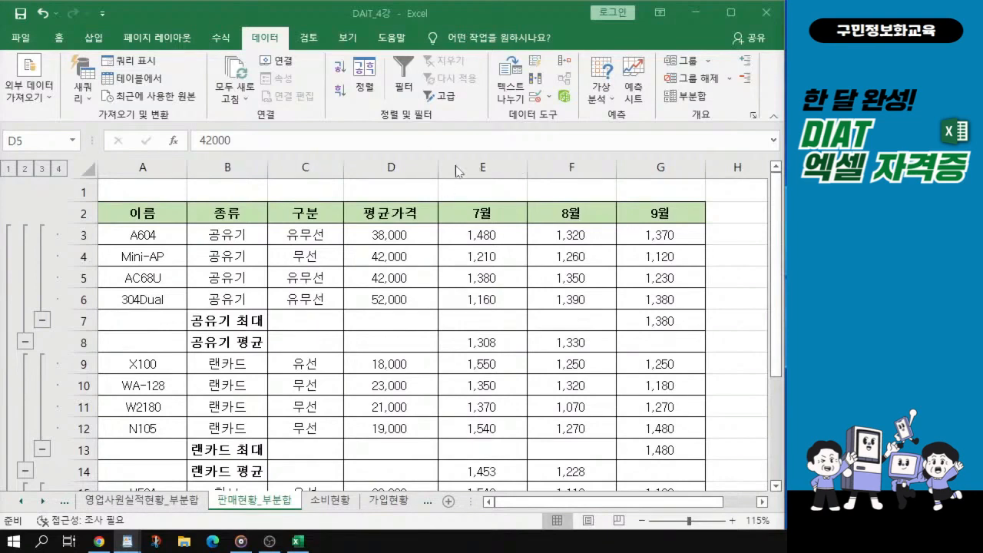
left_click(485, 167)
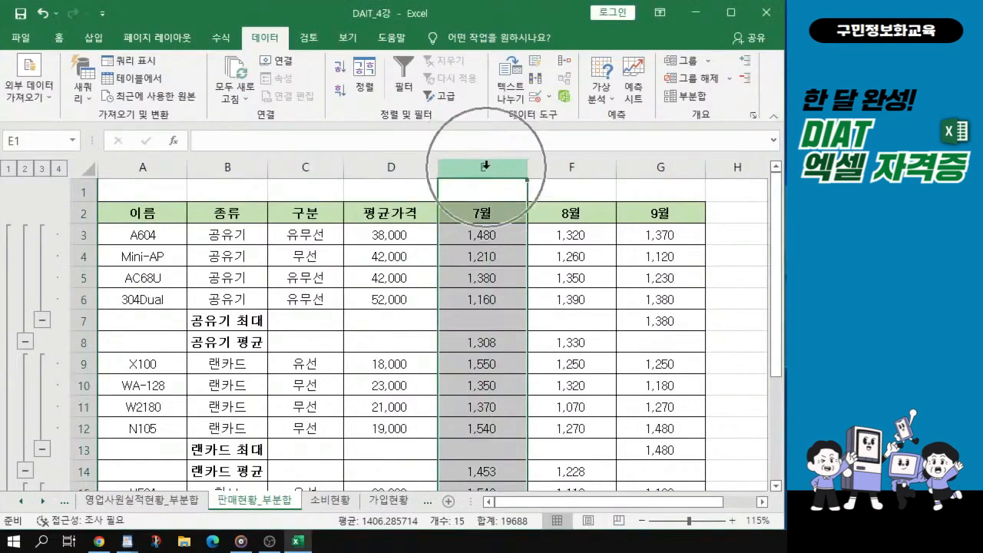
scroll(486, 168, "up", 1, "ctrl")
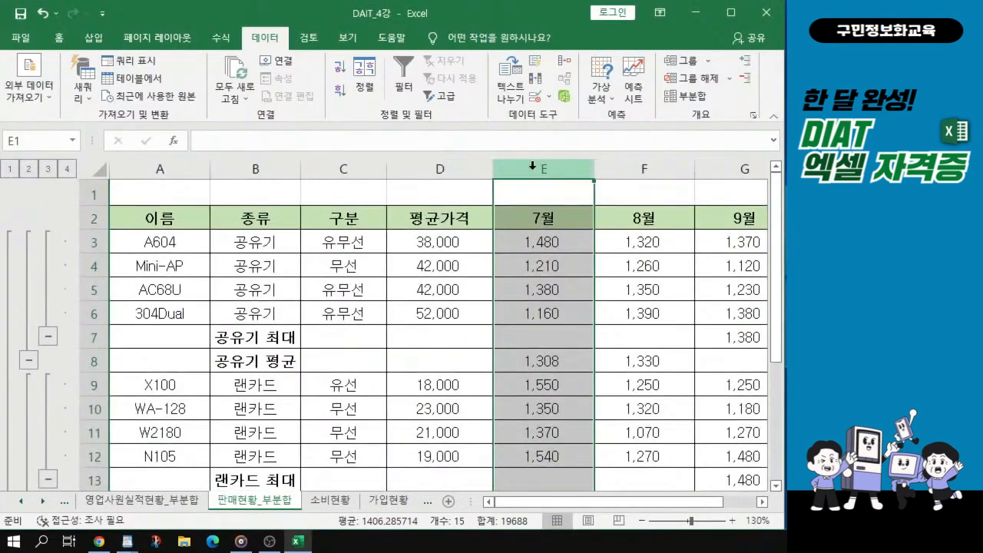
left_click_drag(637, 504, 669, 503)
left_click(473, 167)
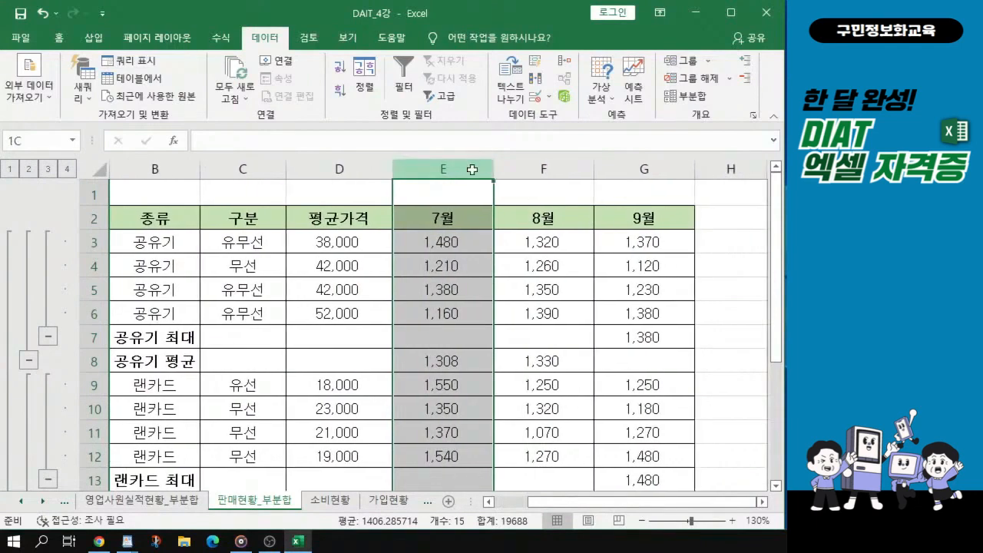
left_click_drag(472, 169, 632, 162)
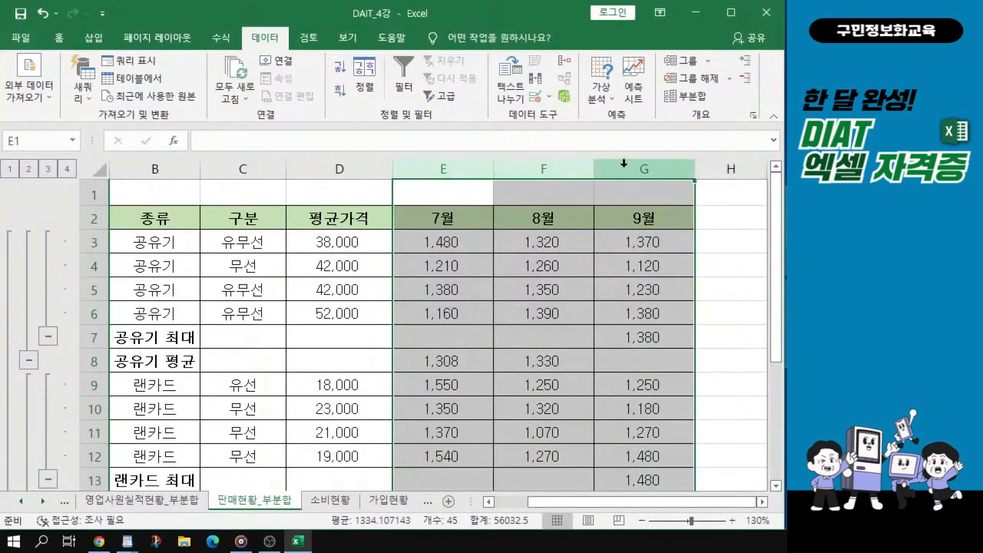
key("ctrl")
key("ctrl")
key("ctrl")
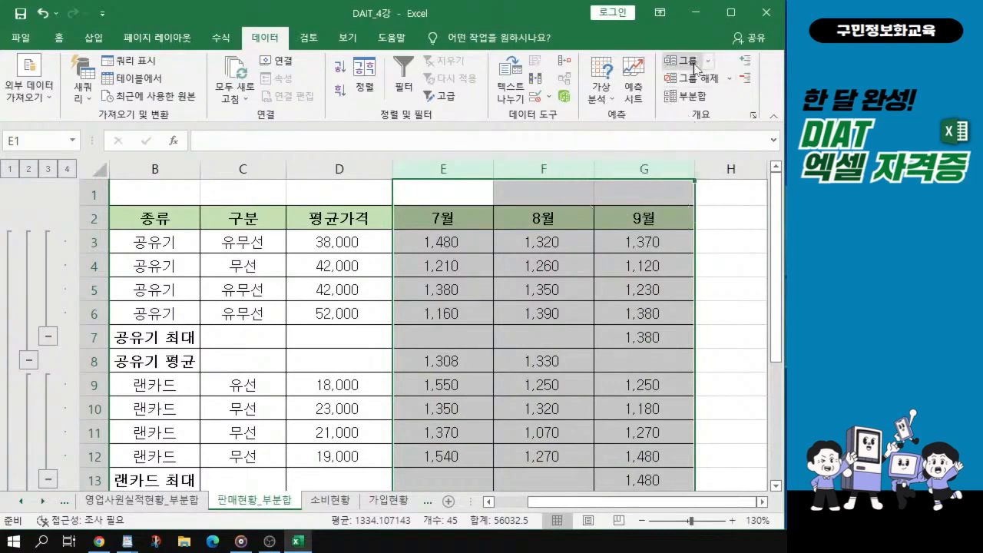
key("ctrl")
left_click(693, 67)
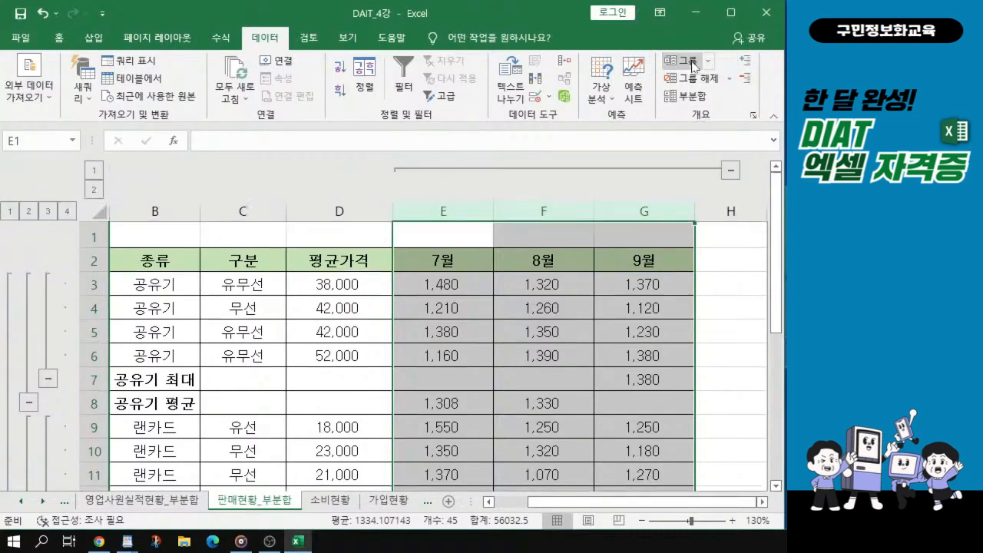
key("ctrl")
left_click(485, 348)
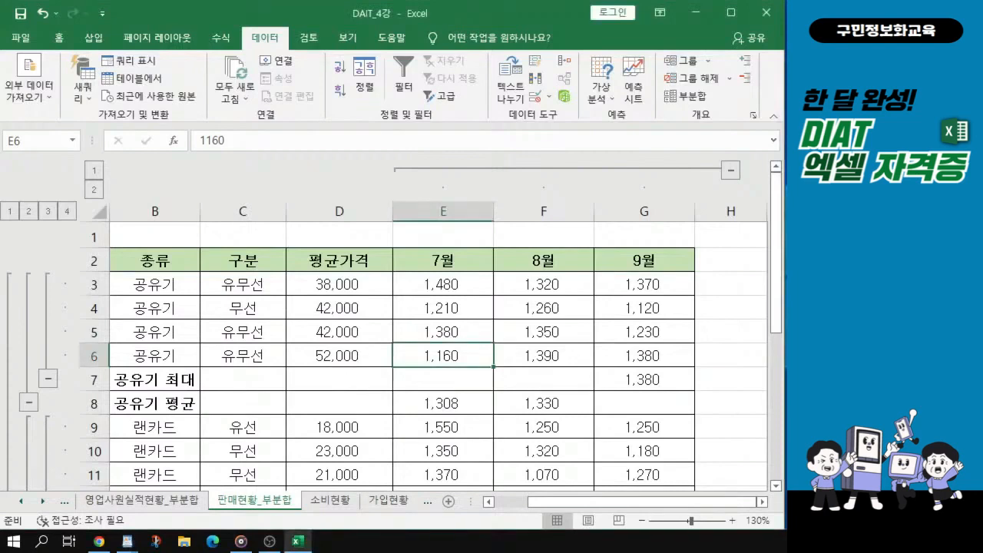
Narrow column B, autofit its width to the subtotal labels, and check the rest of the table.
left_click_drag(569, 503, 535, 518)
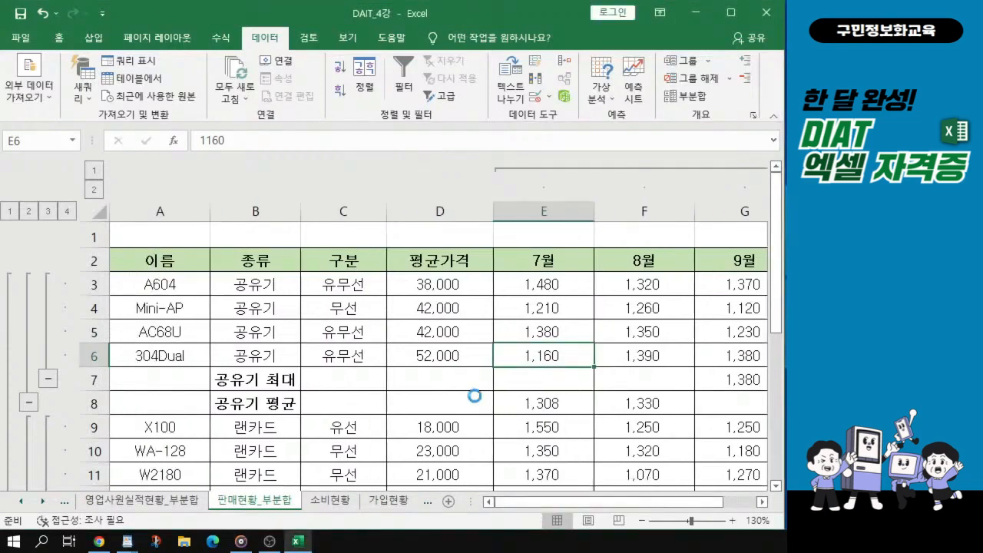
scroll(474, 395, "down", 1)
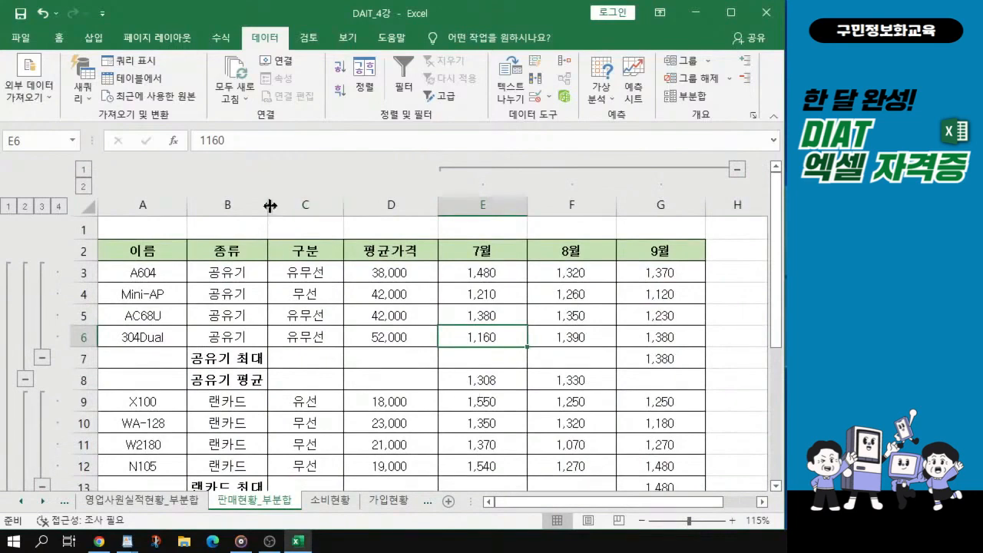
left_click_drag(266, 206, 248, 213)
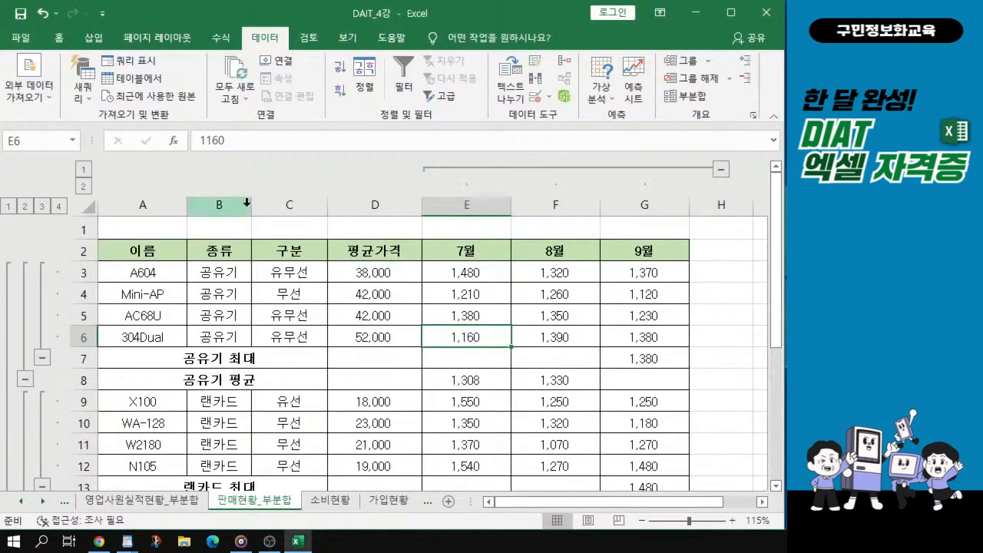
double_click(250, 206)
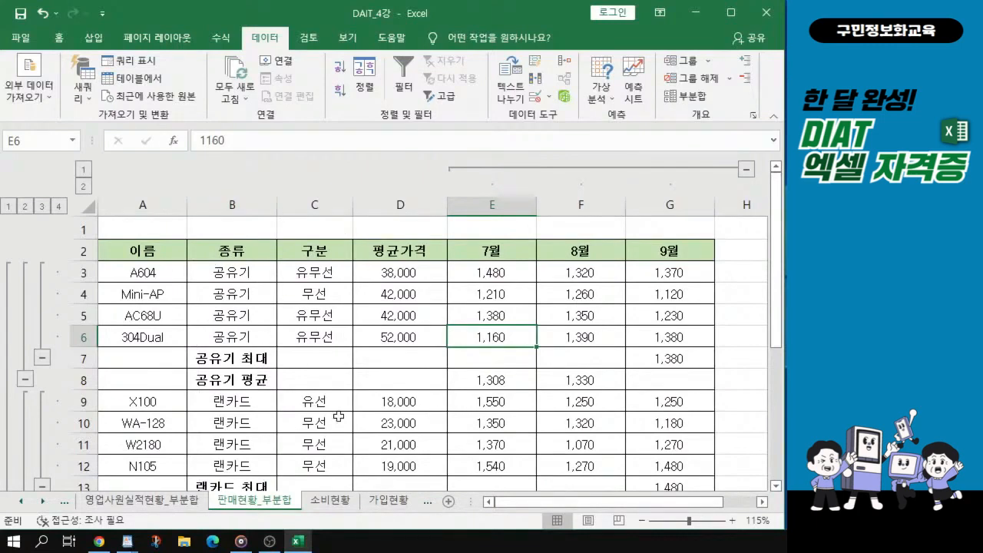
scroll(340, 411, "down", 1)
scroll(363, 379, "down", 2)
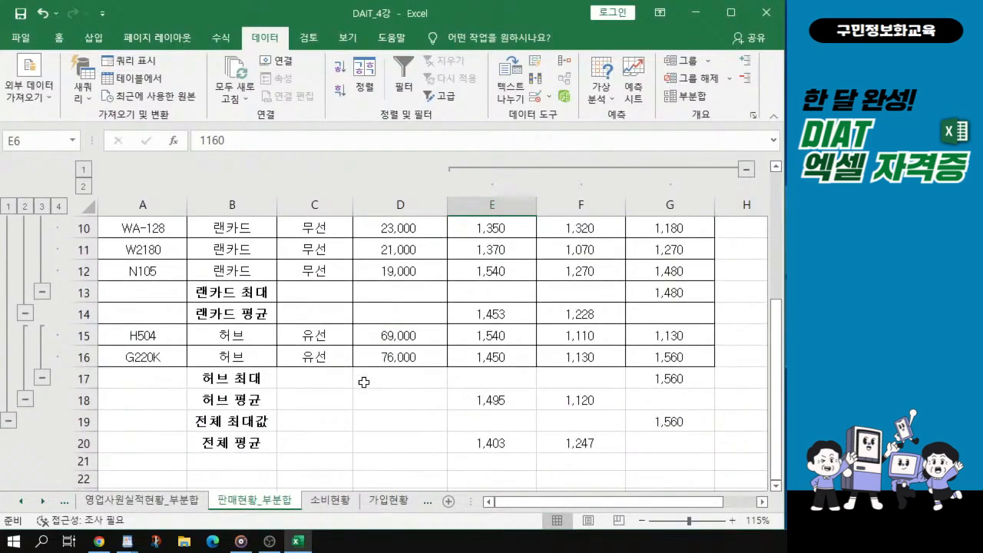
scroll(362, 382, "up", 2)
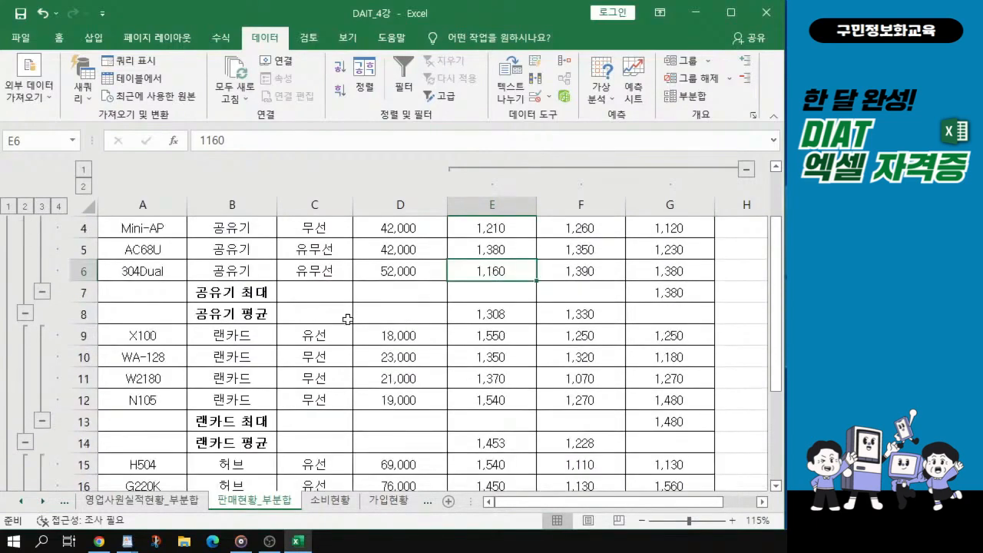
scroll(349, 315, "up", 1)
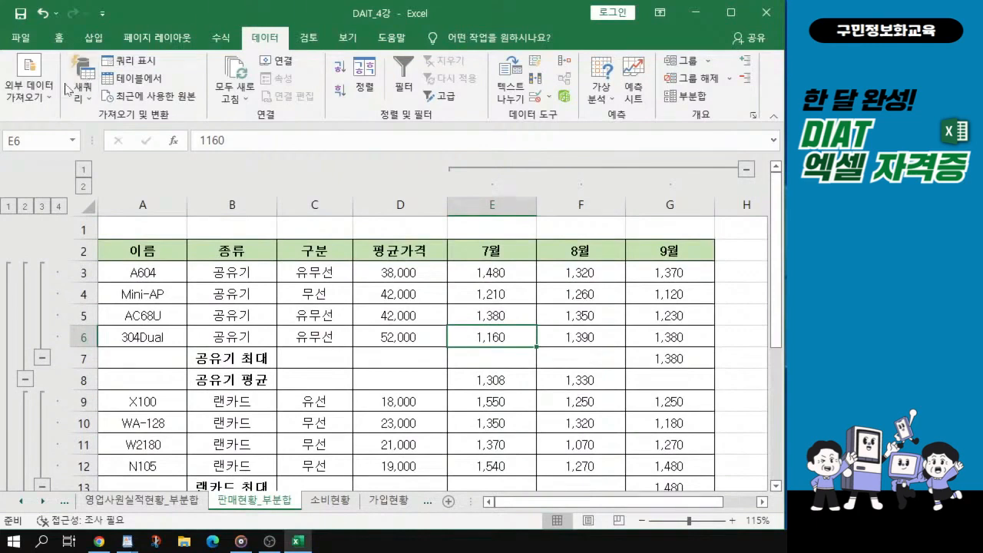
Save the DAIT_4강 workbook under its current name.
mouse_move(186, 18)
left_mouse_down()
mouse_move(206, 16)
mouse_move(202, 28)
left_mouse_up()
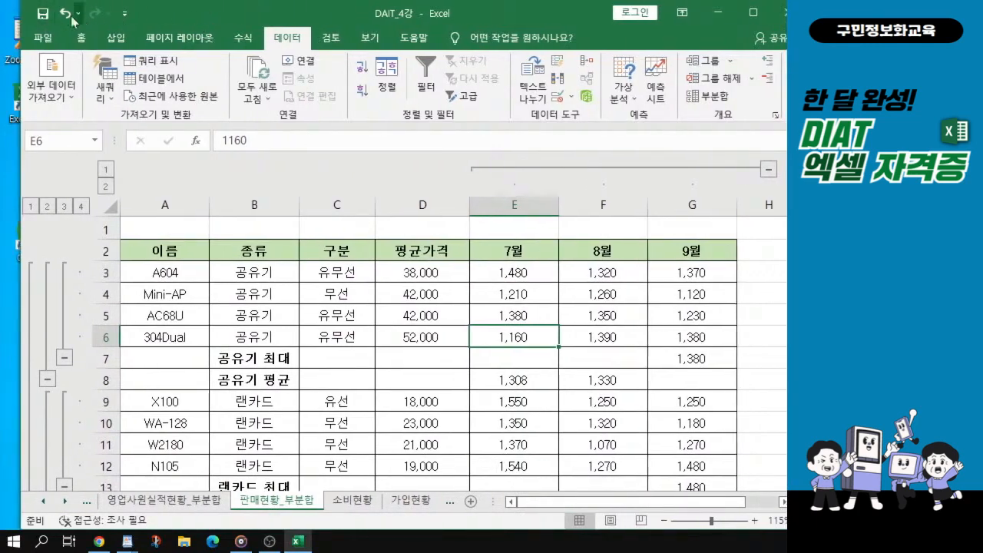
left_click(43, 15)
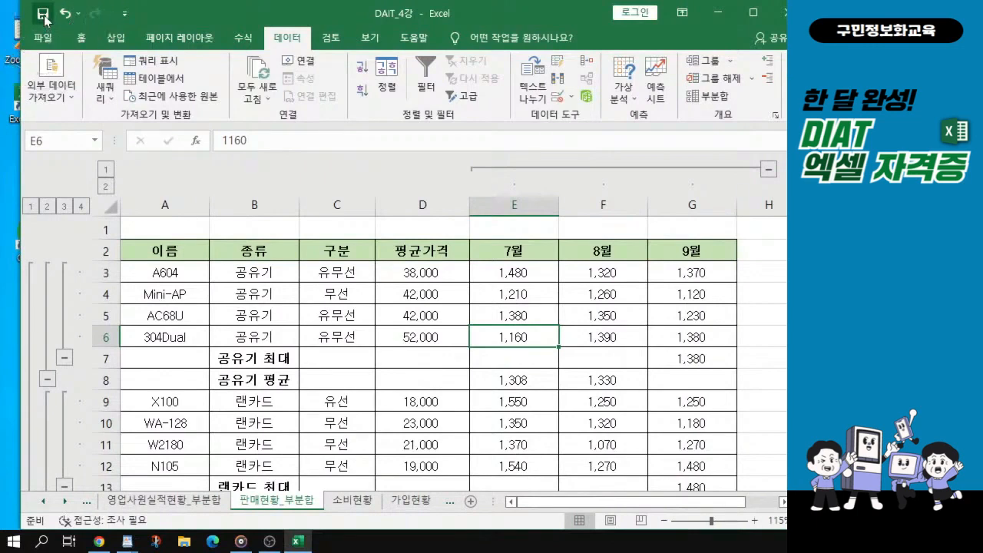
left_click(46, 38)
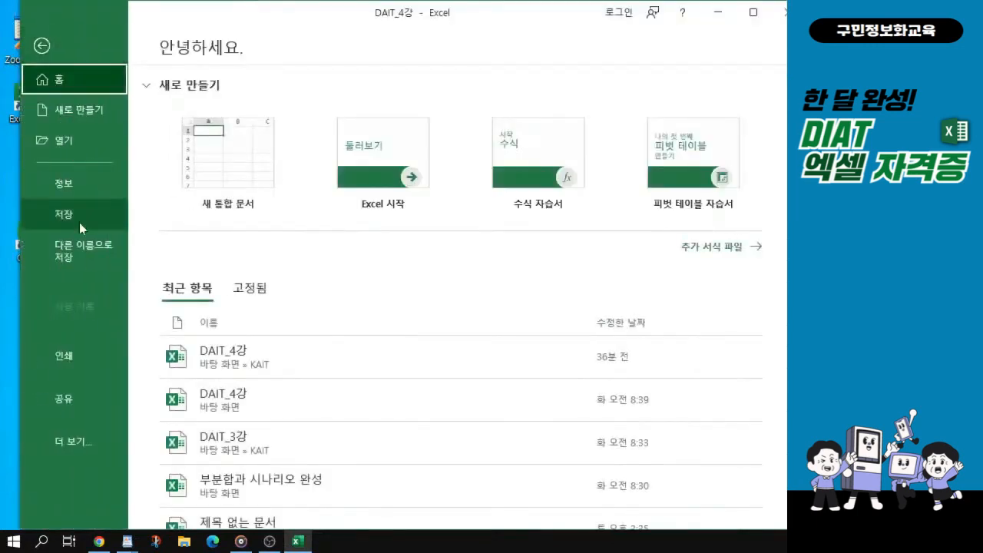
left_click(70, 218)
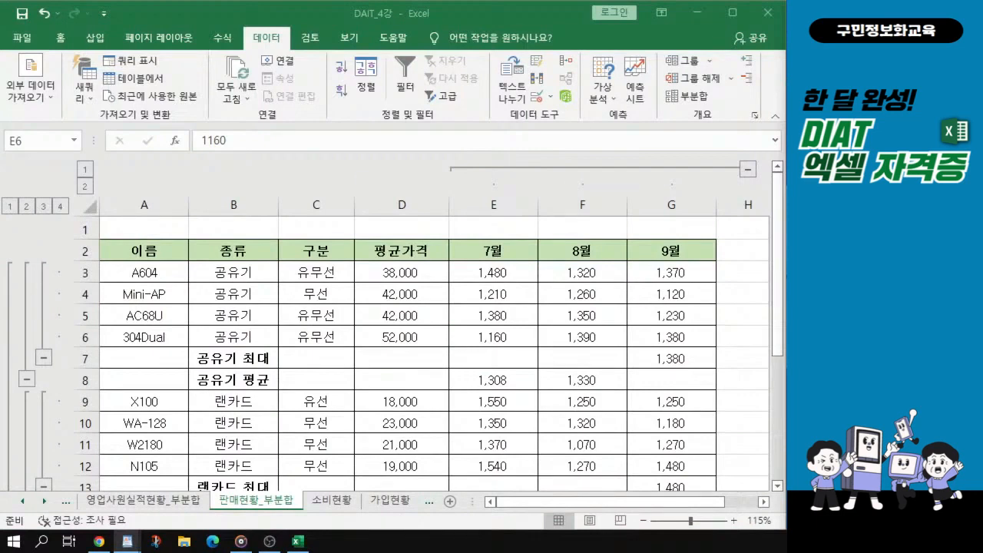
Open the 소비현황 sheet and select cell A15 below the table.
key("ctrl+Page_Down")
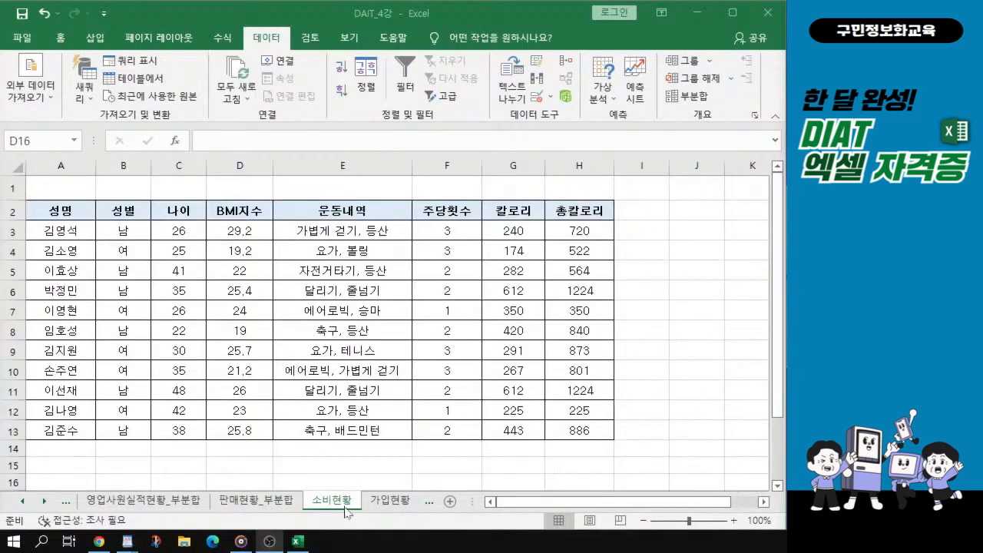
key("ctrl")
key("ctrl")
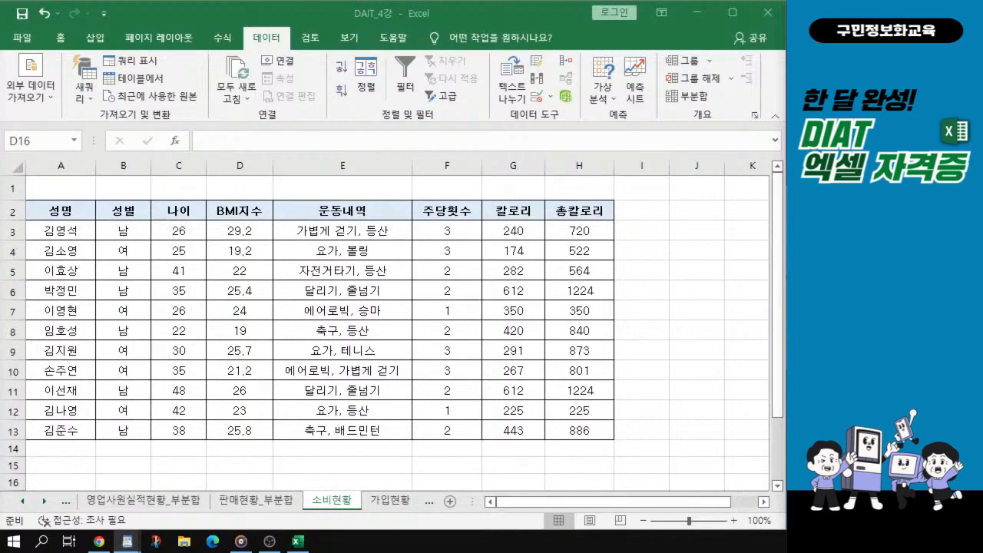
left_click(39, 482)
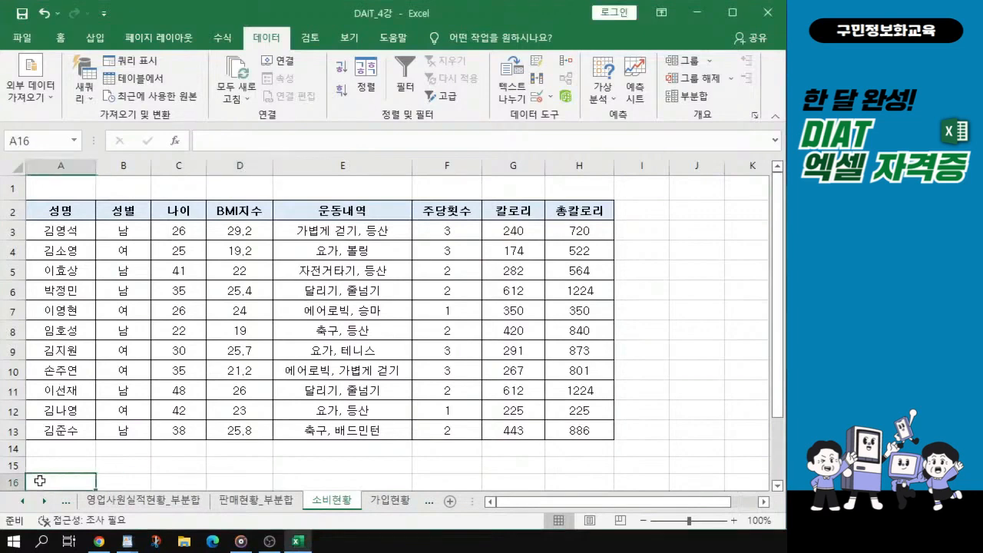
left_click(44, 466)
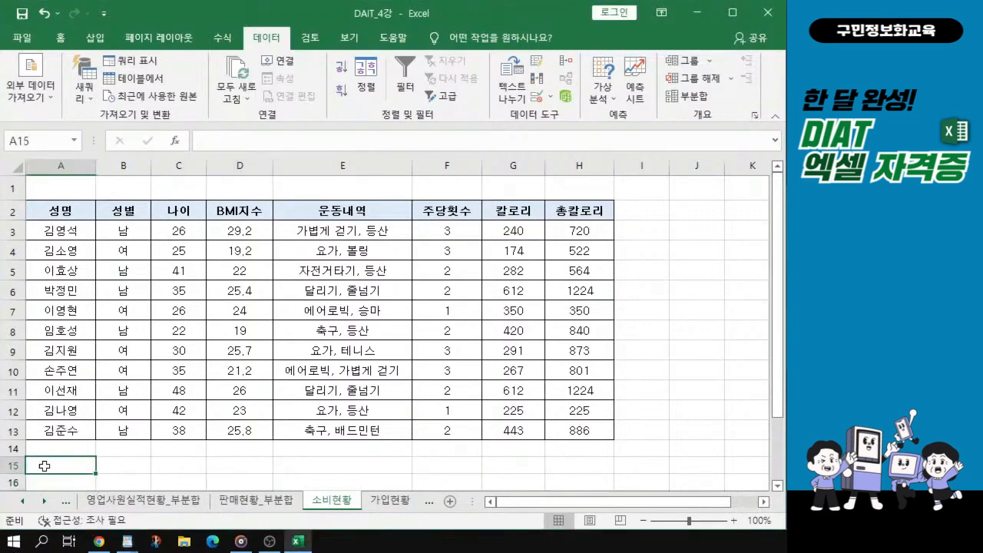
key("ctrl")
key("ctrl")
key("ctrl")
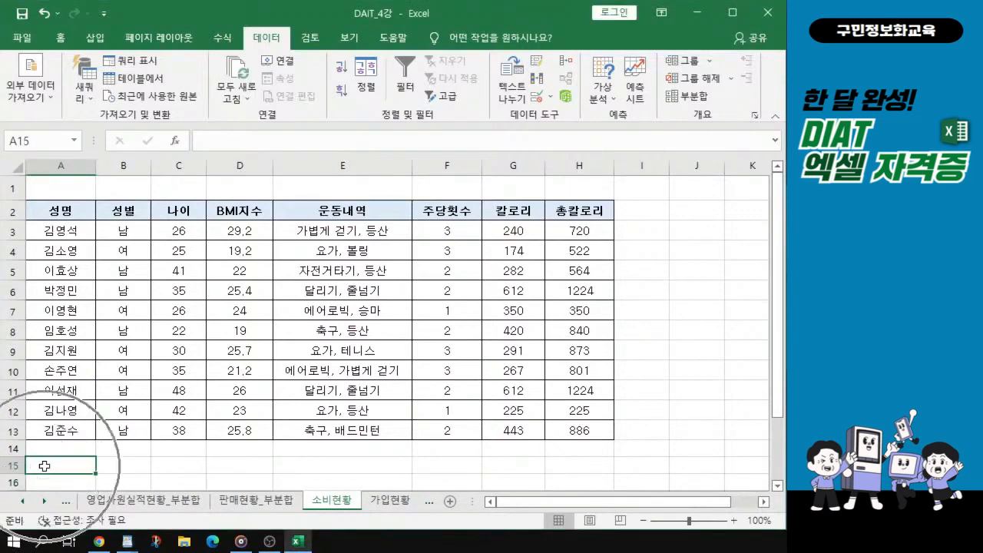
scroll(69, 469, "up", 1, "ctrl")
key("ctrl")
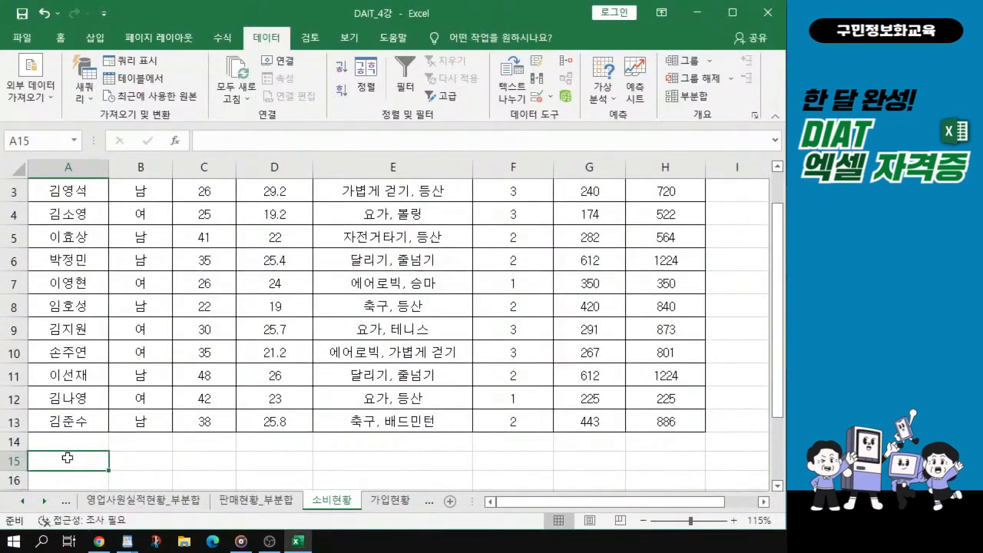
key("ctrl")
scroll(66, 459, "up", 1, "ctrl")
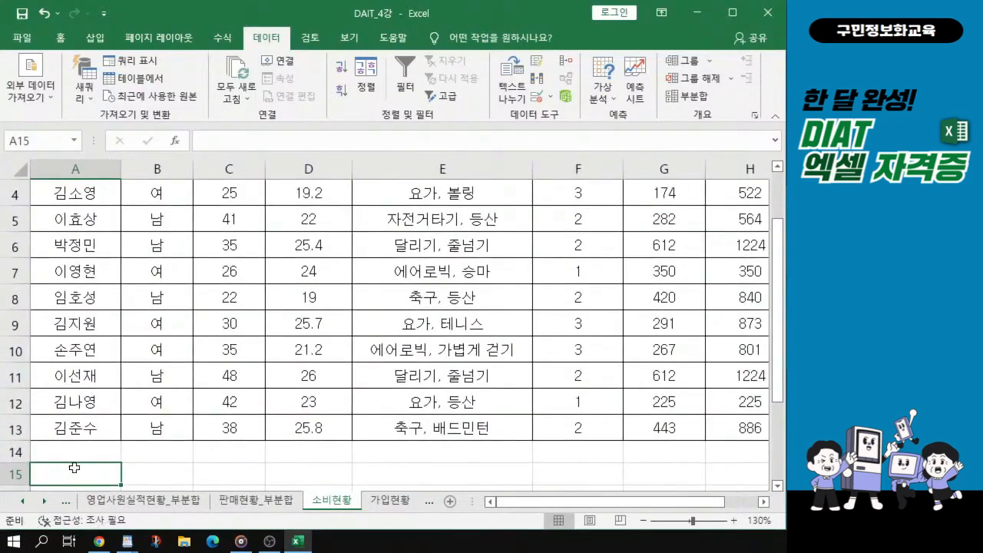
Enter the criteria heading 조건 in cell A15 below the table.
scroll(74, 468, "down", 1)
key("ctrl")
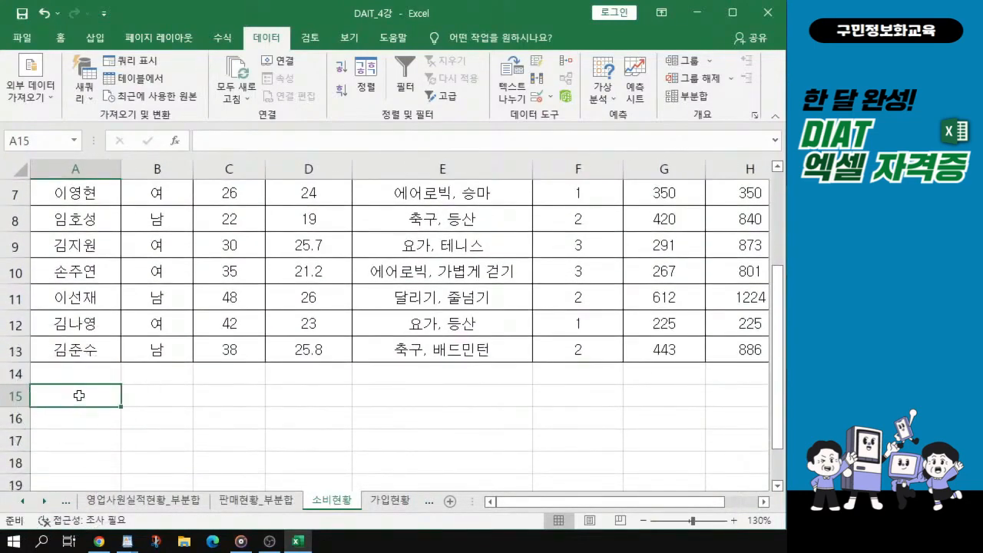
type("조건")
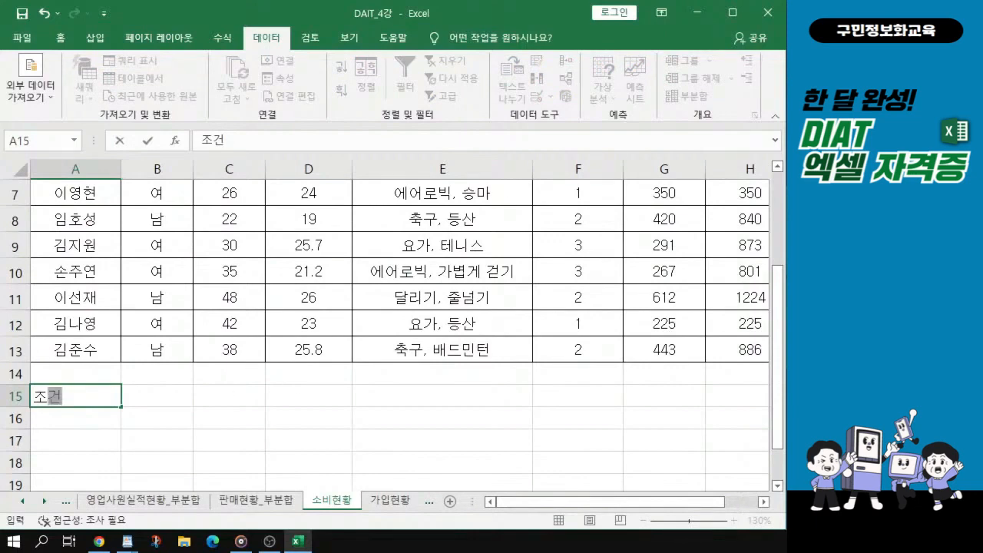
left_click(66, 416)
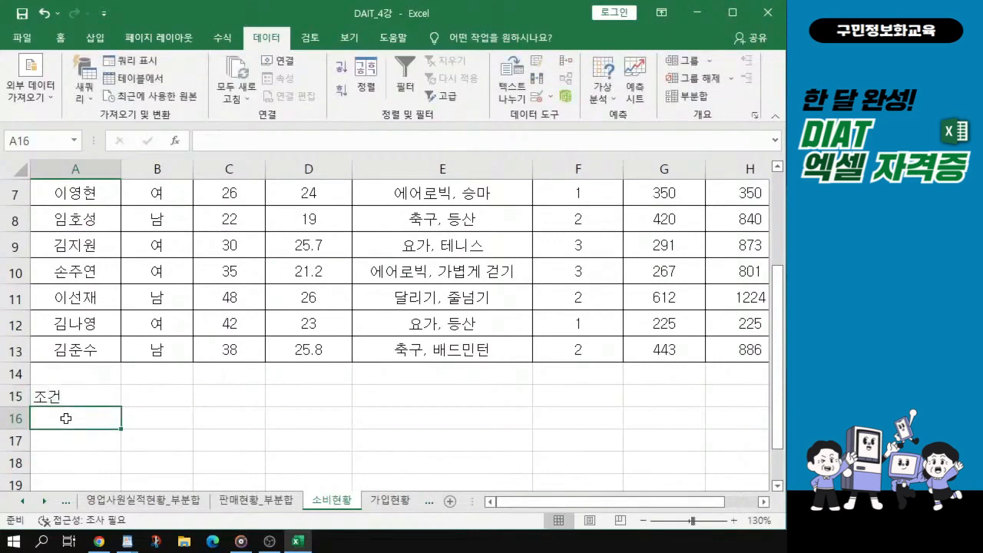
key("ctrl")
key("ctrl")
key("ctrl")
key("ctrl")
key("ctrl")
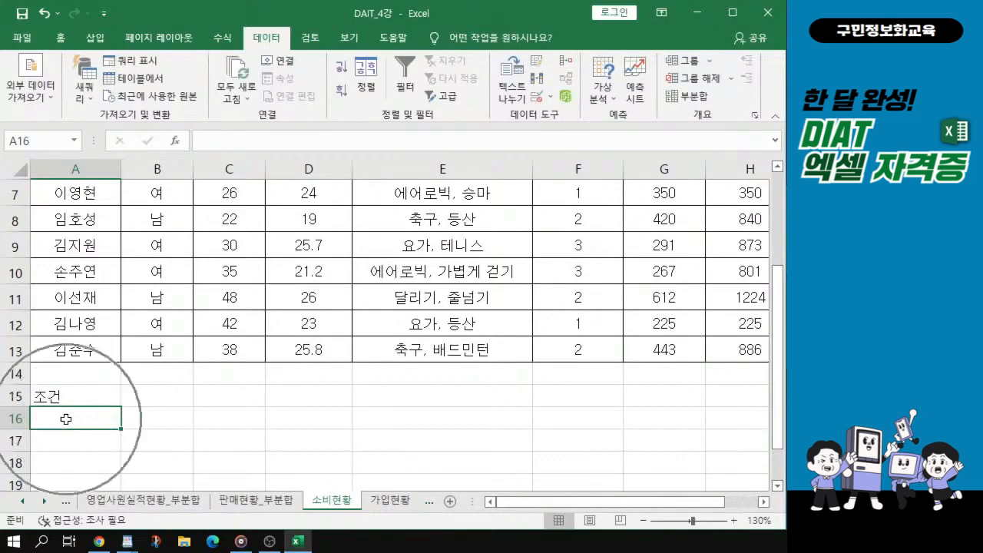
key("ctrl")
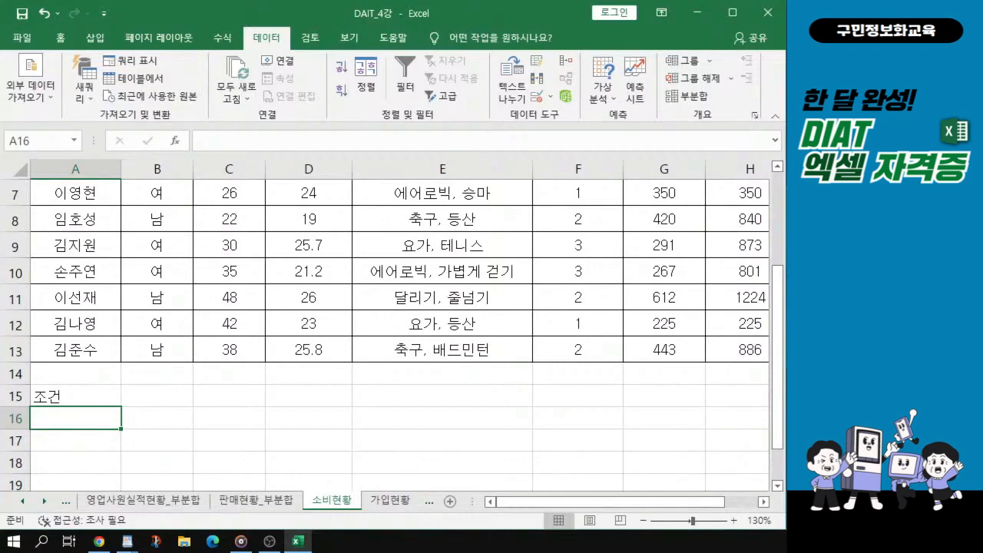
key("alt+Tab")
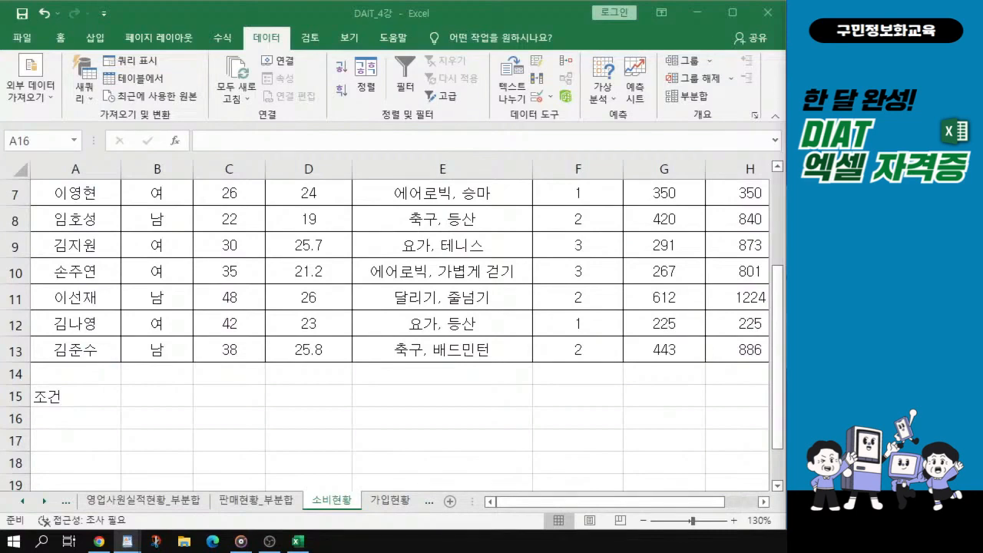
Begin an AND formula in A16 whose first condition is B3="남".
left_click(86, 419)
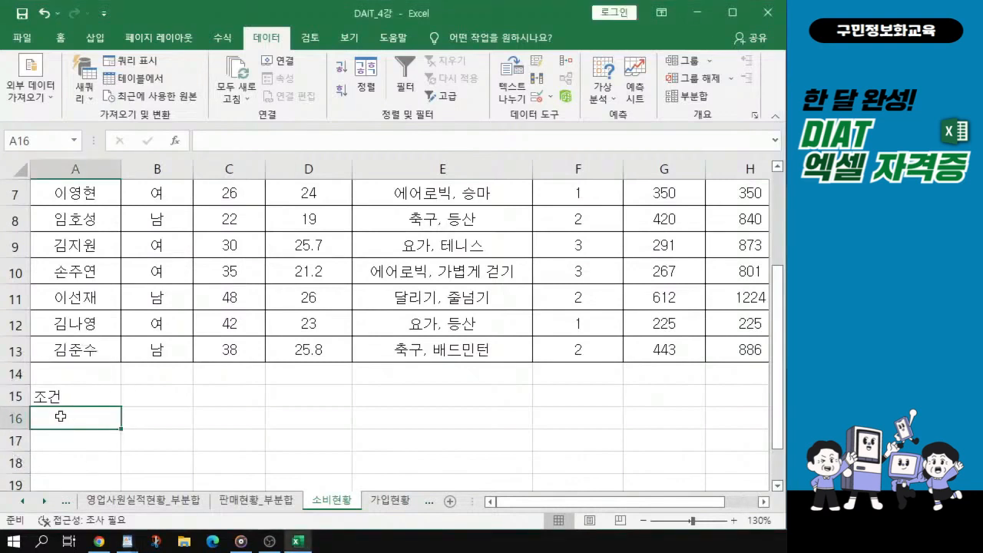
type("=")
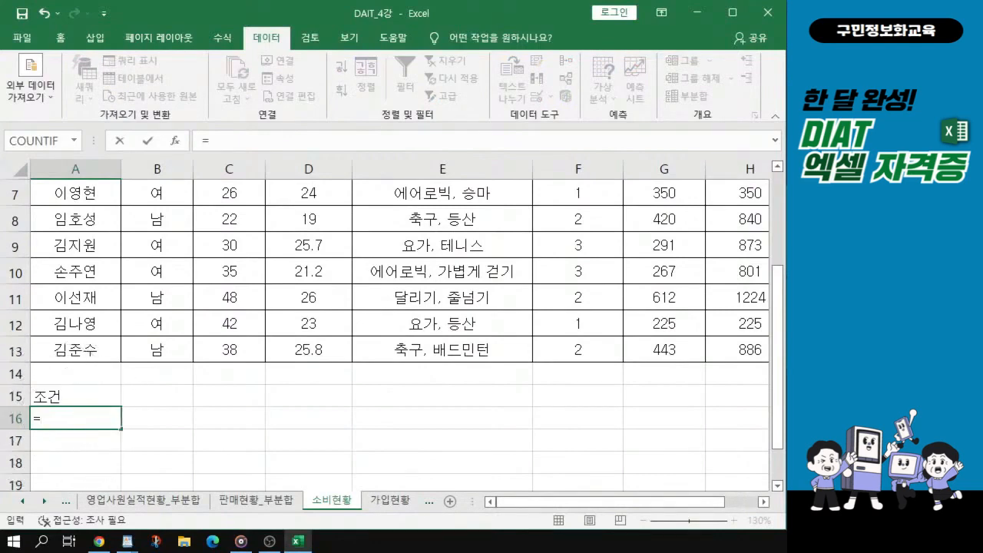
type("an")
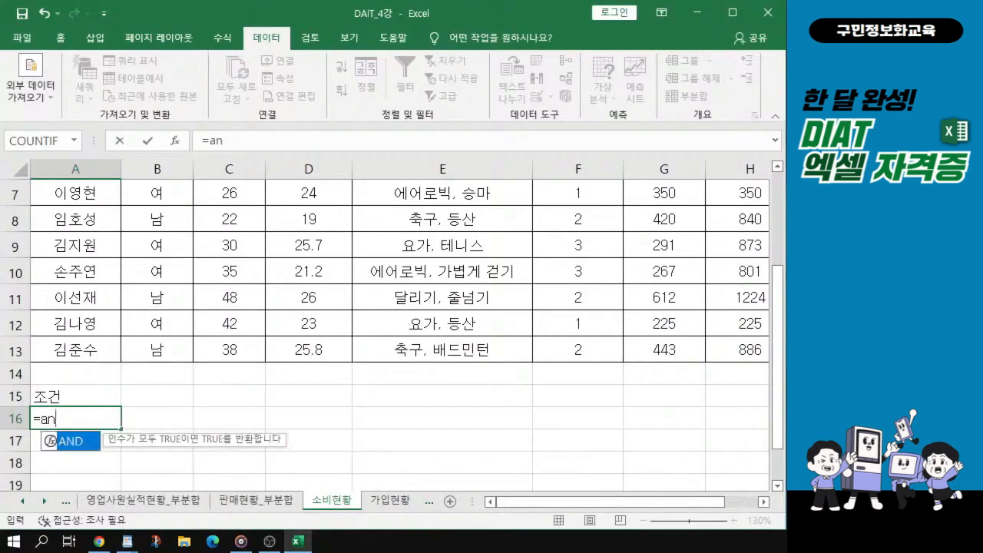
double_click(77, 443)
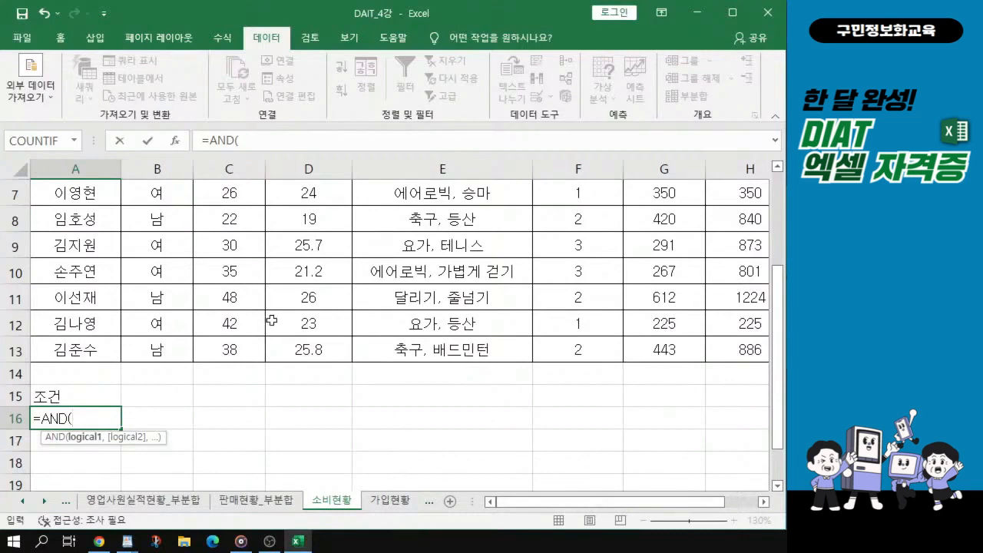
scroll(273, 321, "up", 2)
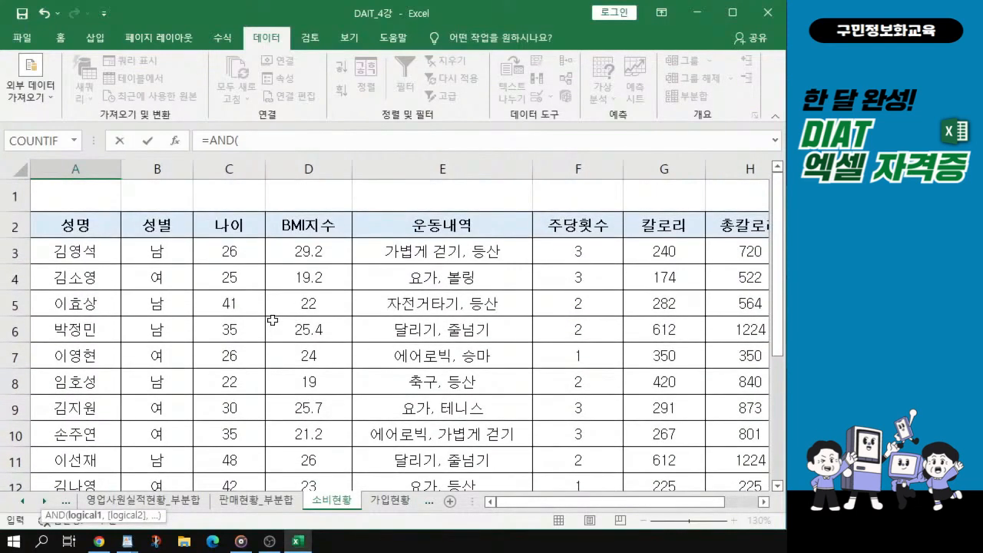
left_click(158, 252)
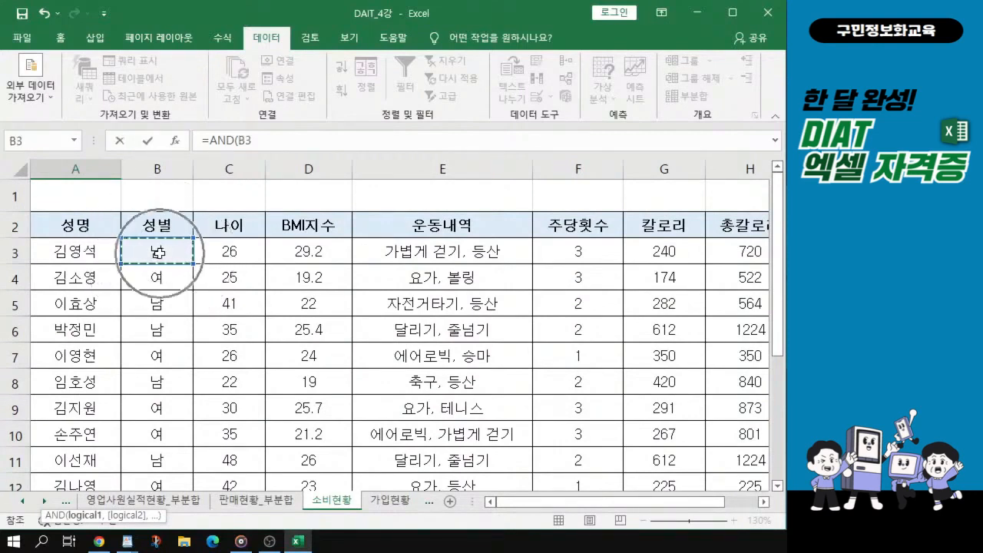
scroll(181, 390, "down", 3)
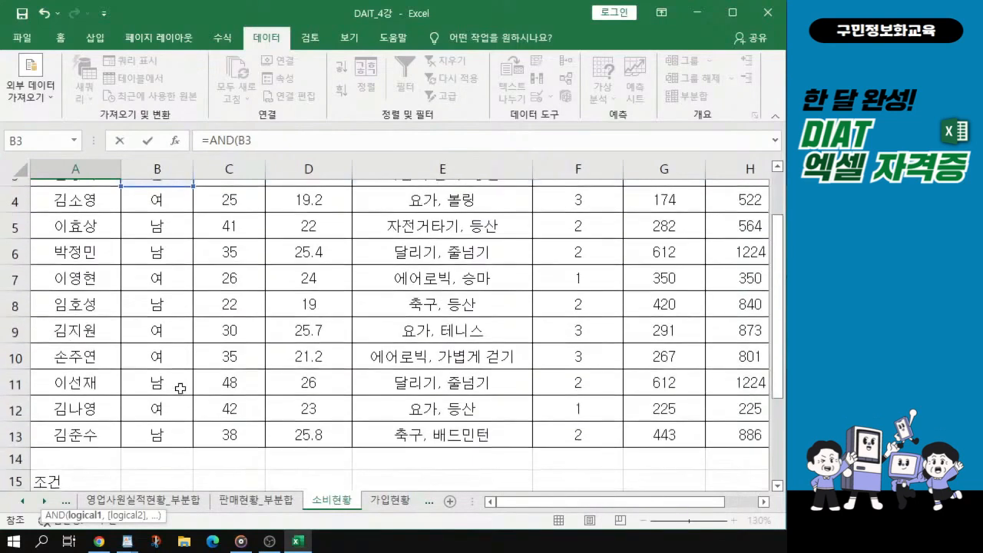
type("=\"")
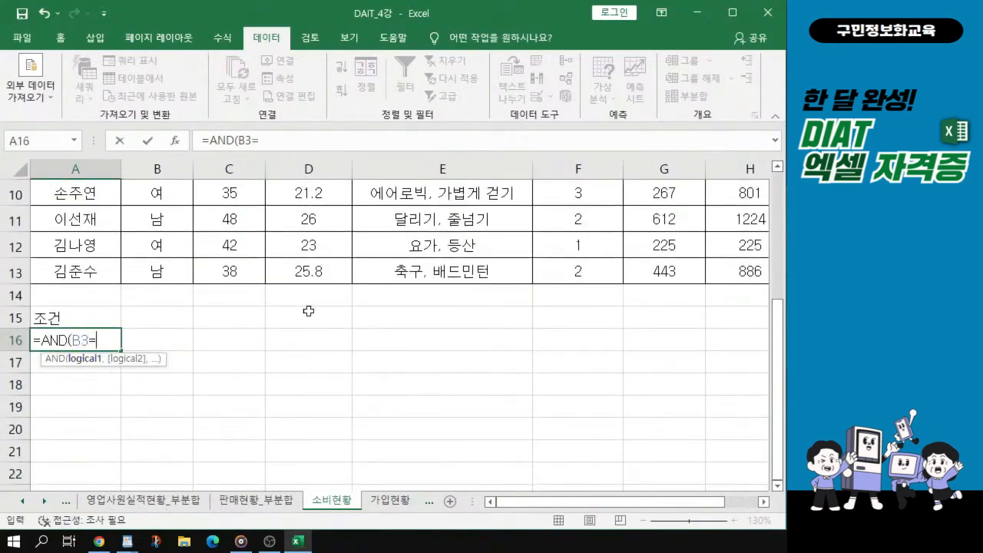
type("sk")
key("BackSpace")
key("BackSpace")
type("ㄴㅏㅁ\"")
type(",")
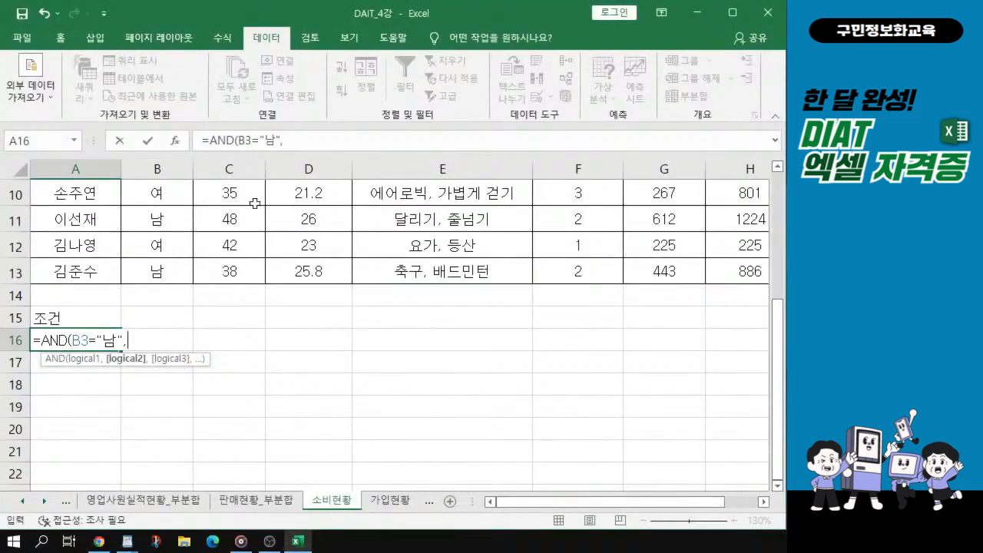
Add D3<=25 as the second condition of the AND formula and complete it.
scroll(254, 204, "up", 1)
scroll(254, 203, "up", 2)
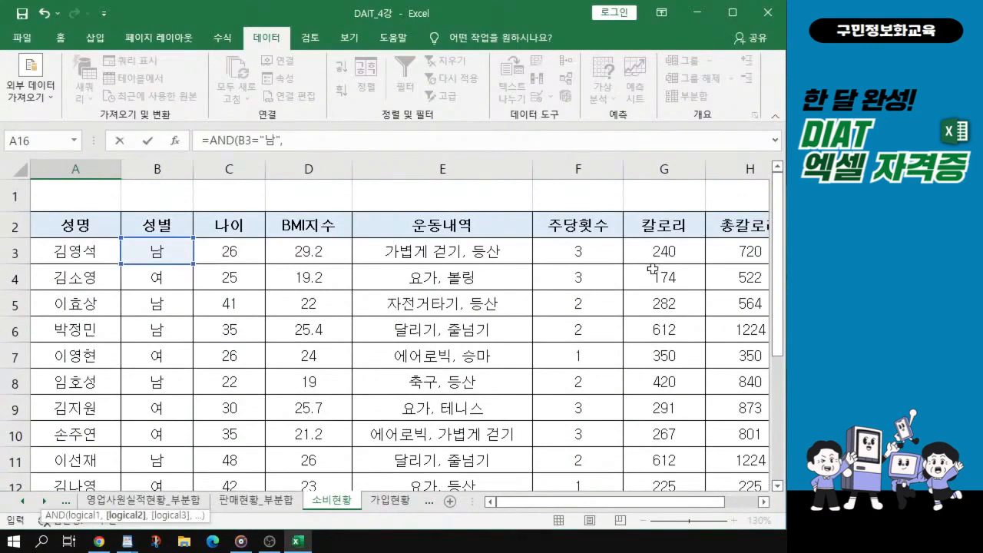
left_click(309, 255)
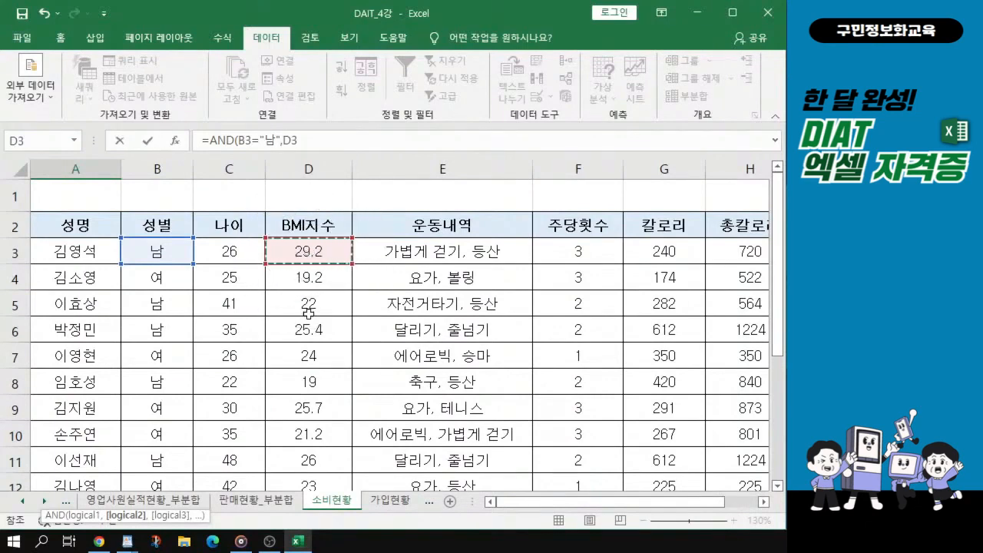
scroll(308, 313, "down", 3)
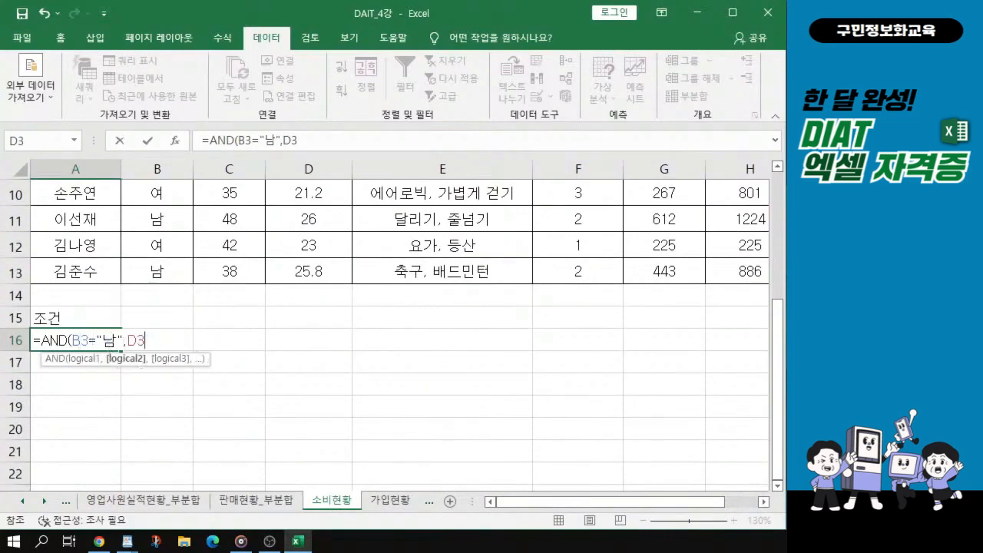
type("<=25)")
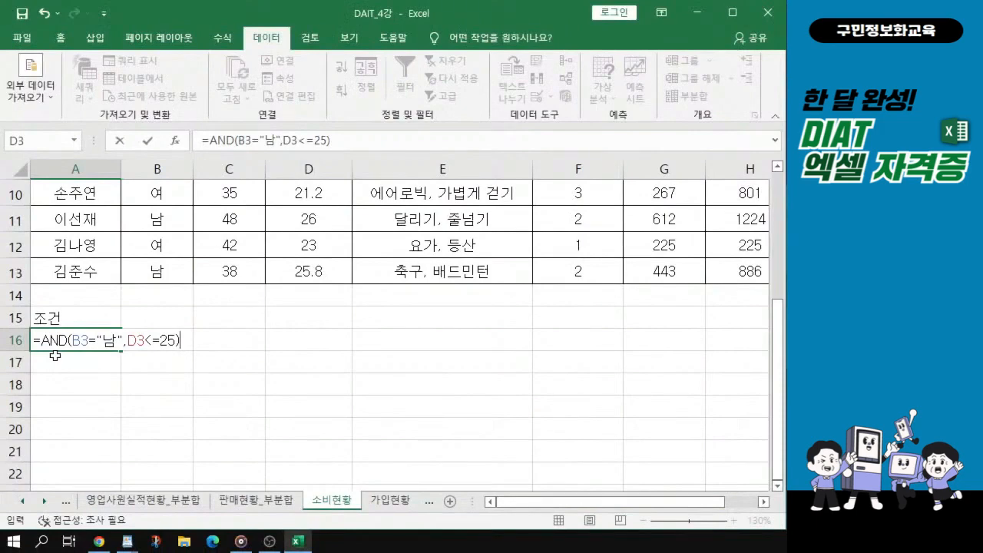
key("Return")
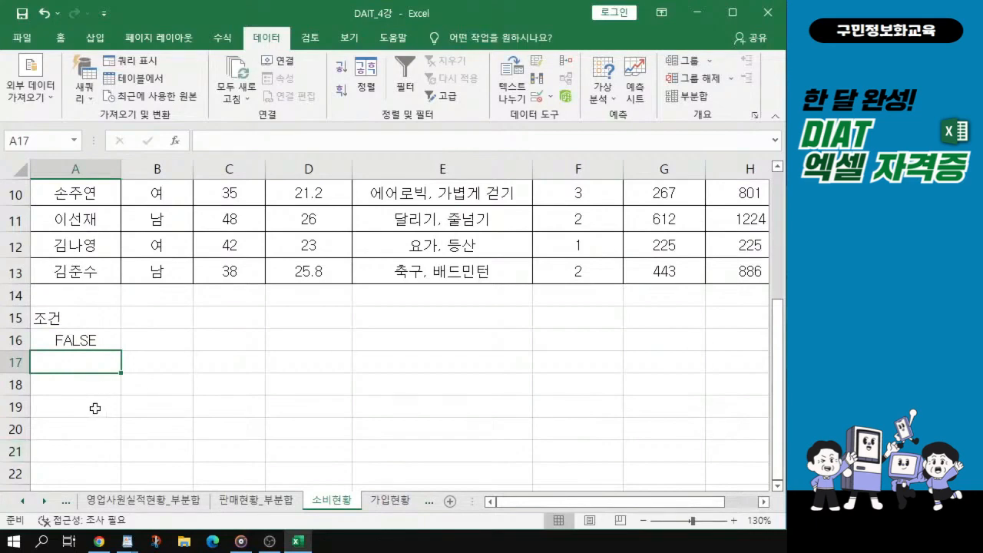
Copy the header cells 성명, 나이, 운동내역 and 주당횟수 from row 2 of the table.
left_click(62, 386)
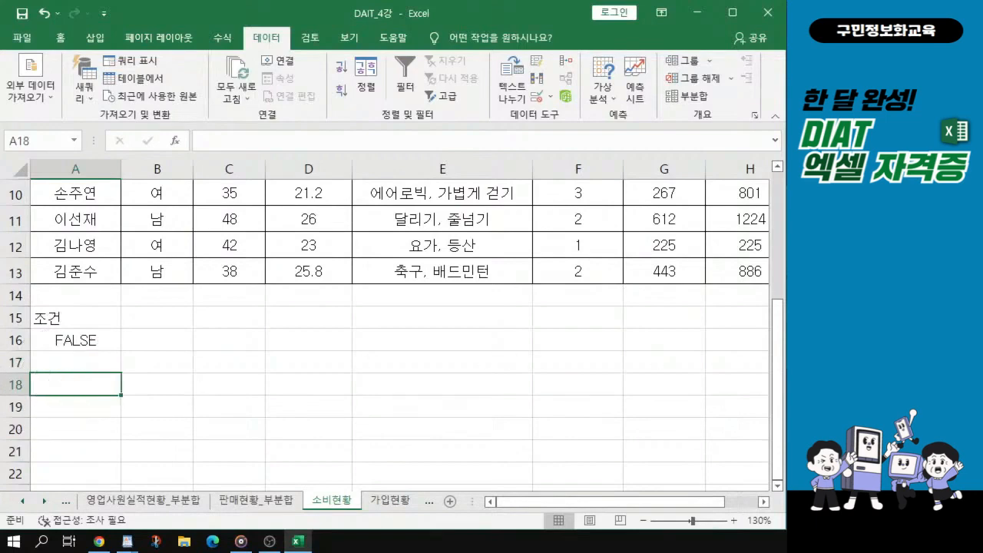
scroll(254, 192, "up", 3)
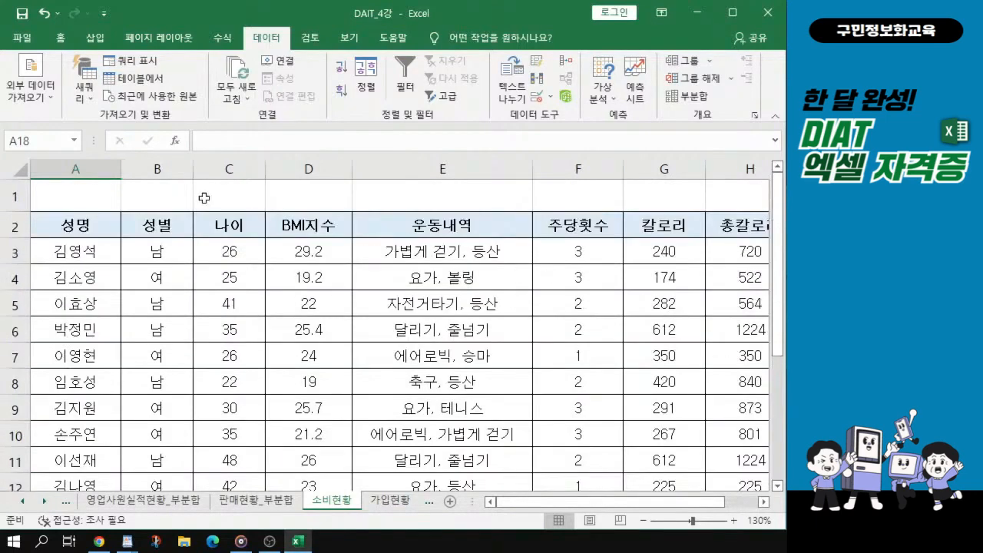
key("alt+Tab")
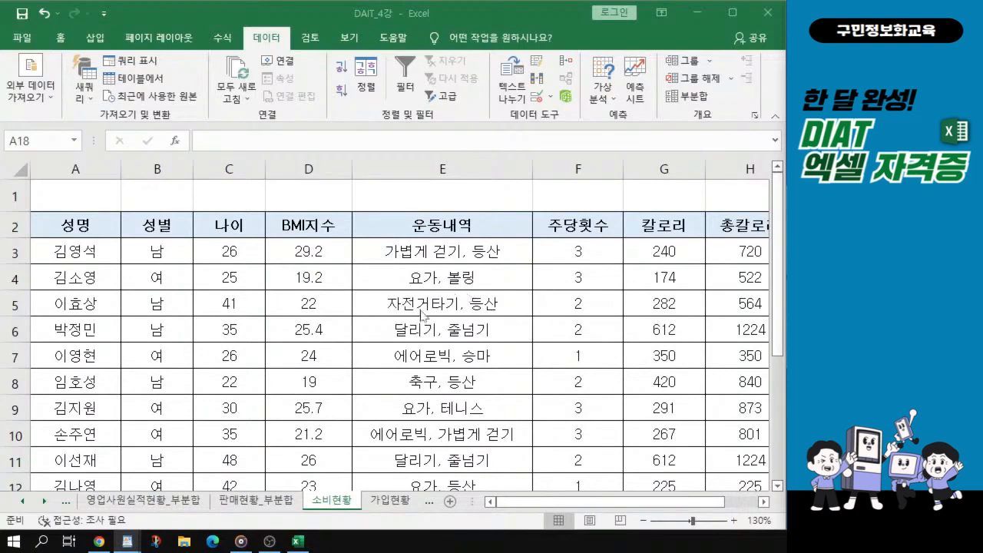
left_click(88, 224)
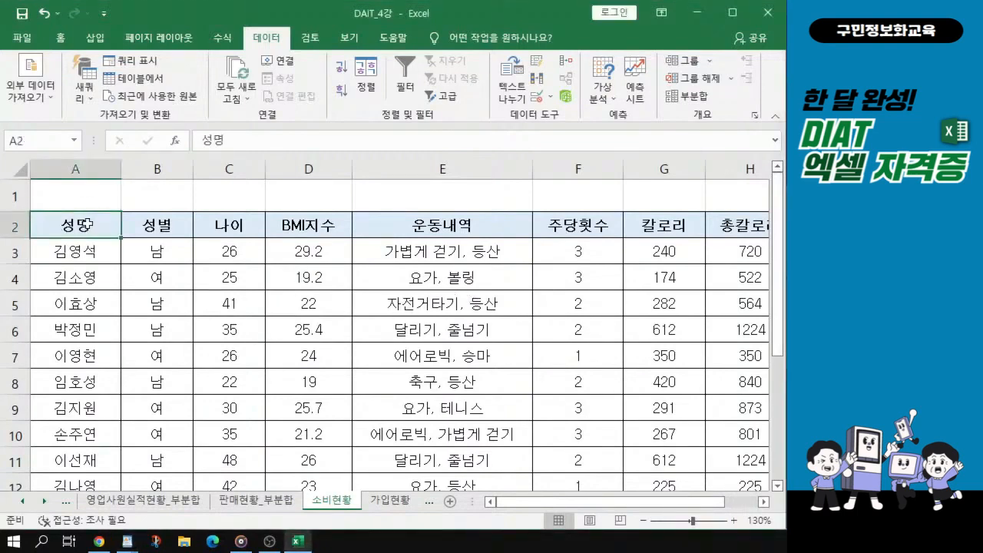
key("ctrl")
key("ctrl")
key("ctrl")
key("ctrl")
left_click(232, 225, "ctrl")
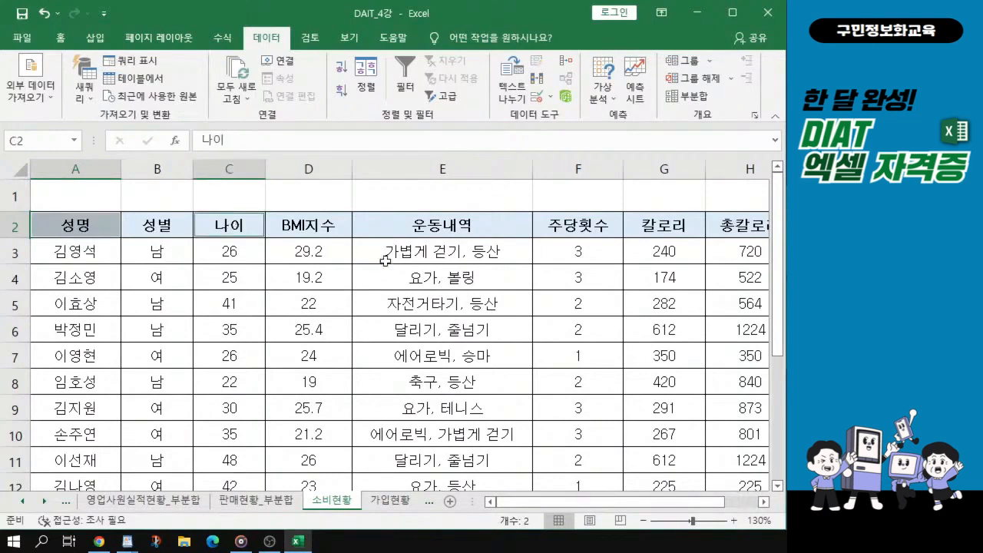
left_click(433, 225, "ctrl")
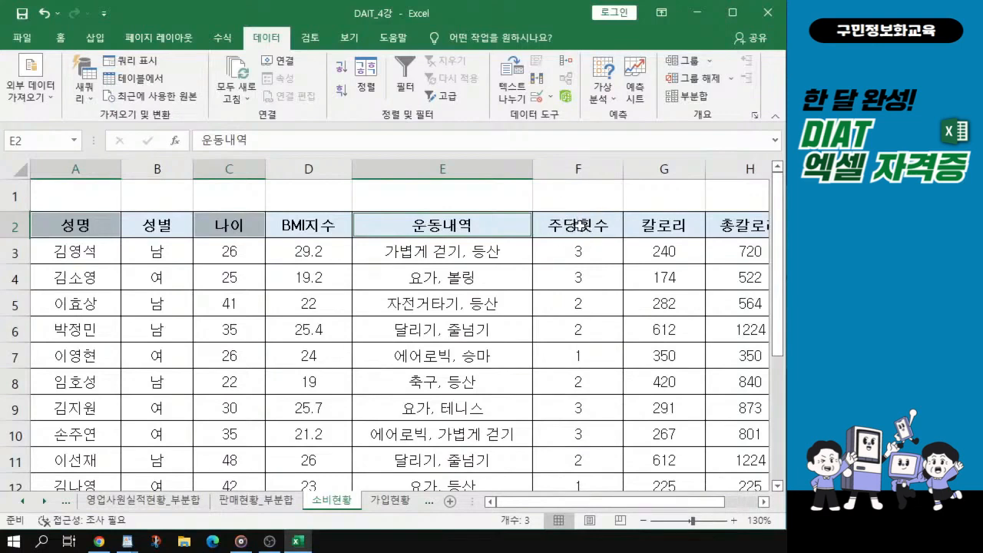
left_click(577, 225, "ctrl")
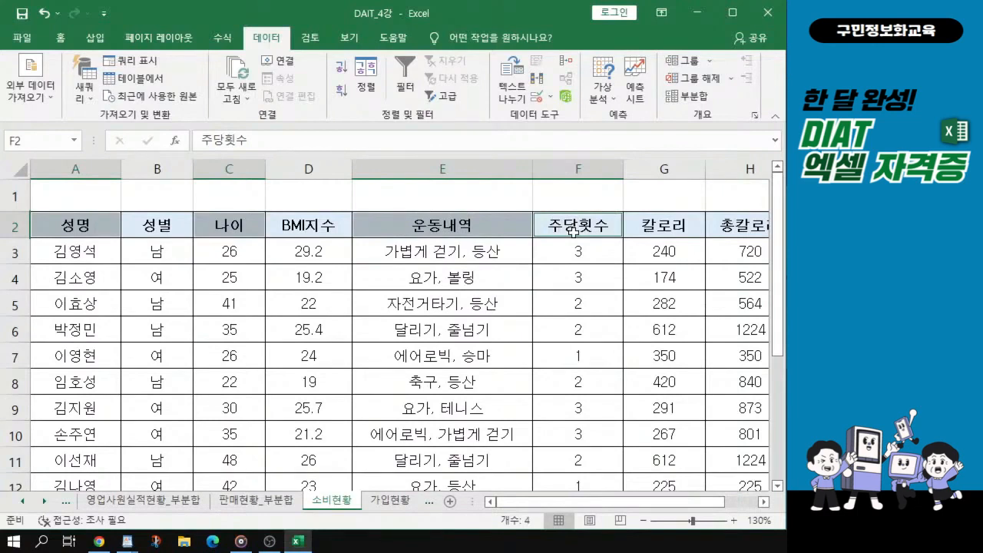
key("ctrl+c")
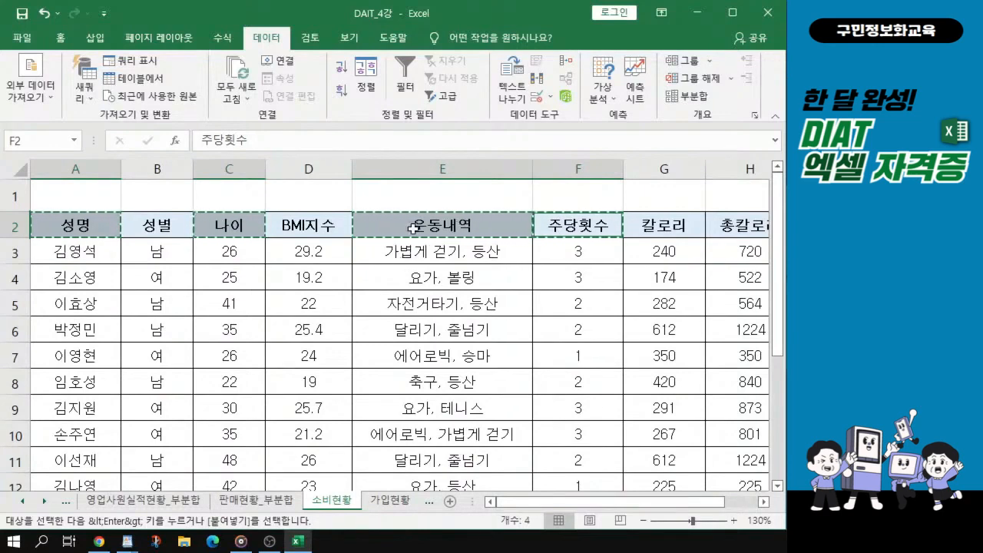
Paste the copied headers side by side into row 18, starting at A18.
scroll(388, 244, "down", 1)
scroll(387, 244, "down", 2)
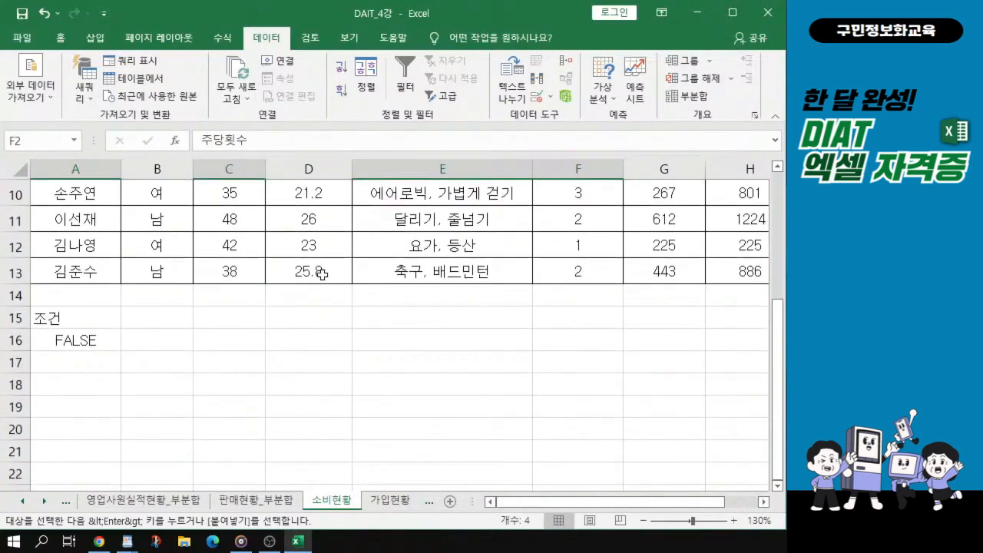
left_click(78, 390)
key("alt+Tab")
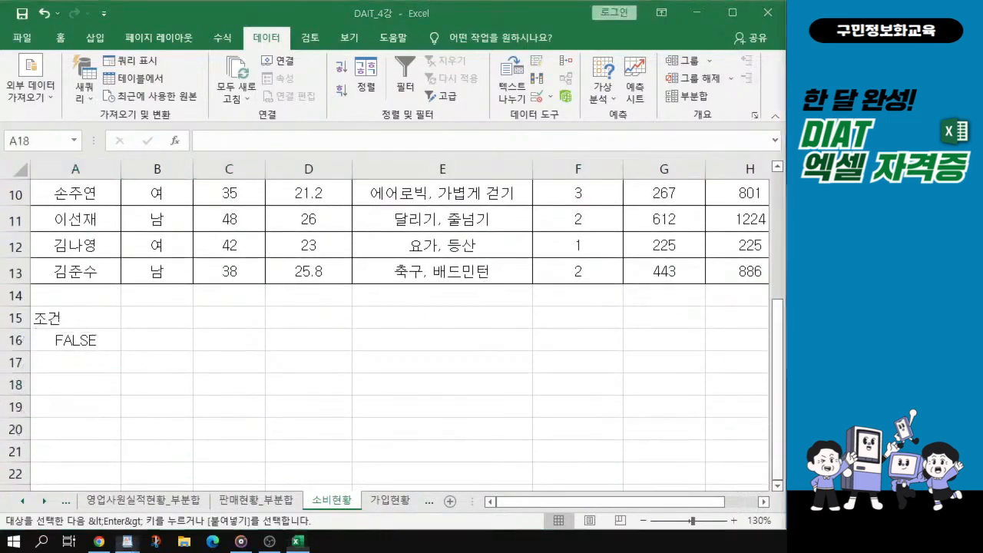
left_click(77, 386)
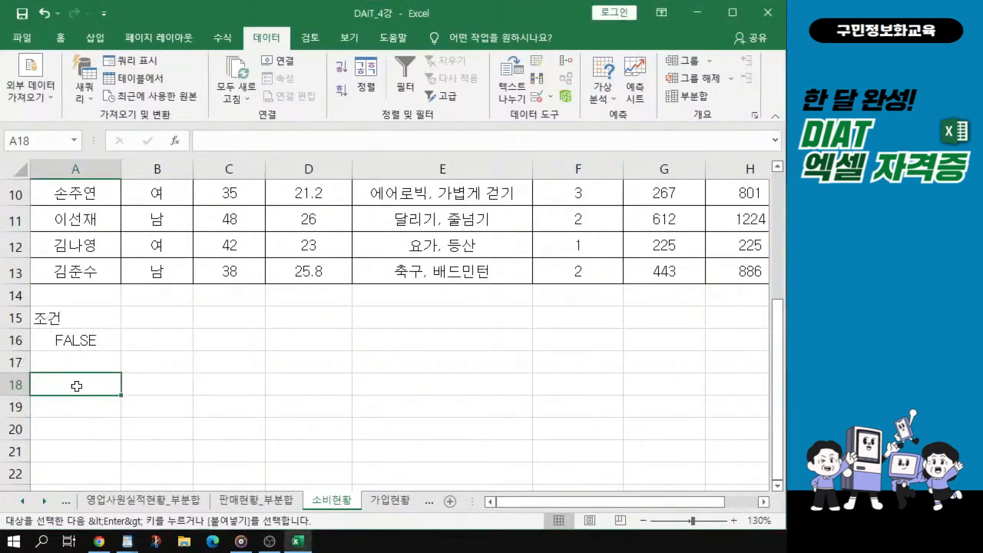
left_click(77, 386)
key("ctrl+v")
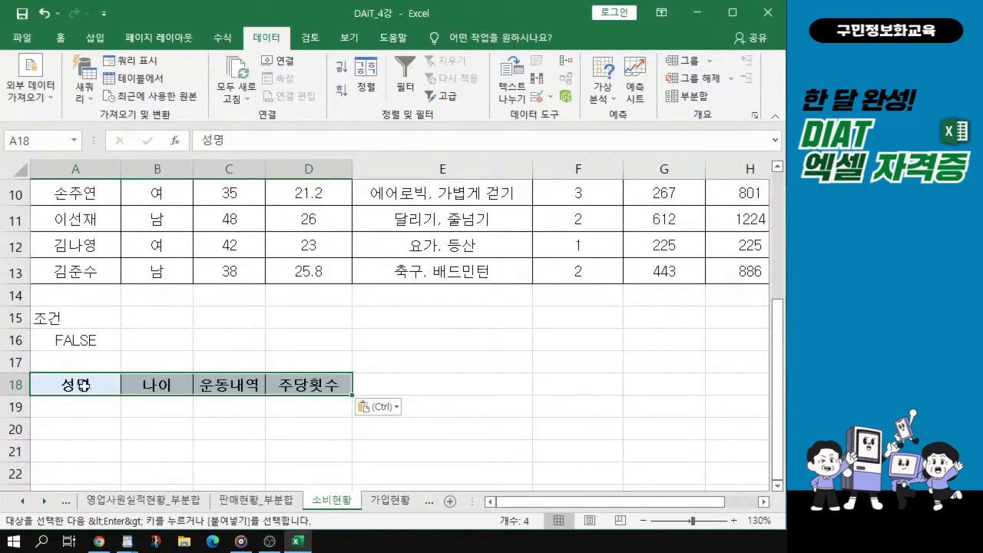
key("ctrl")
key("ctrl")
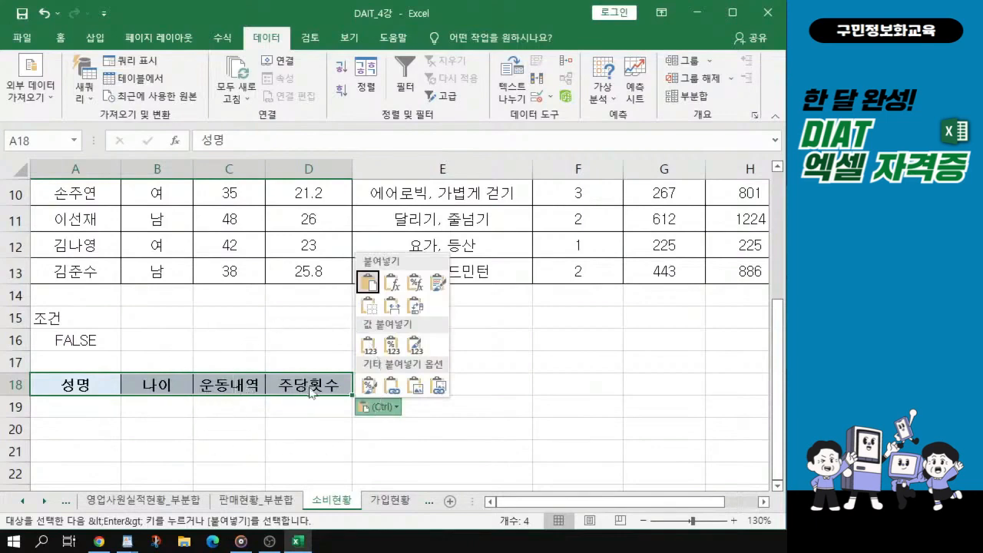
key("Escape")
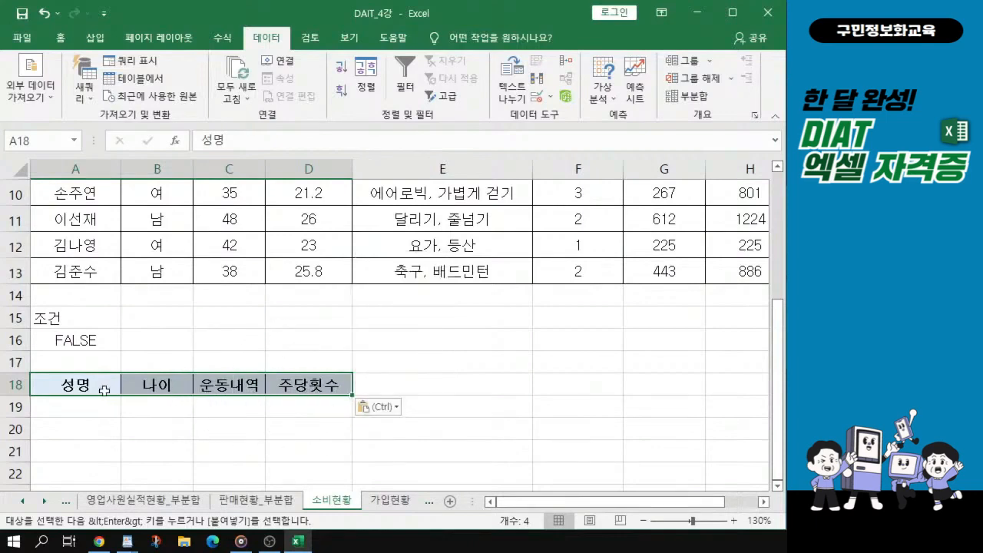
Start an Advanced Filter on the 소비현황 table and set it to copy the results to another location.
scroll(300, 201, "up", 2)
left_click(277, 268)
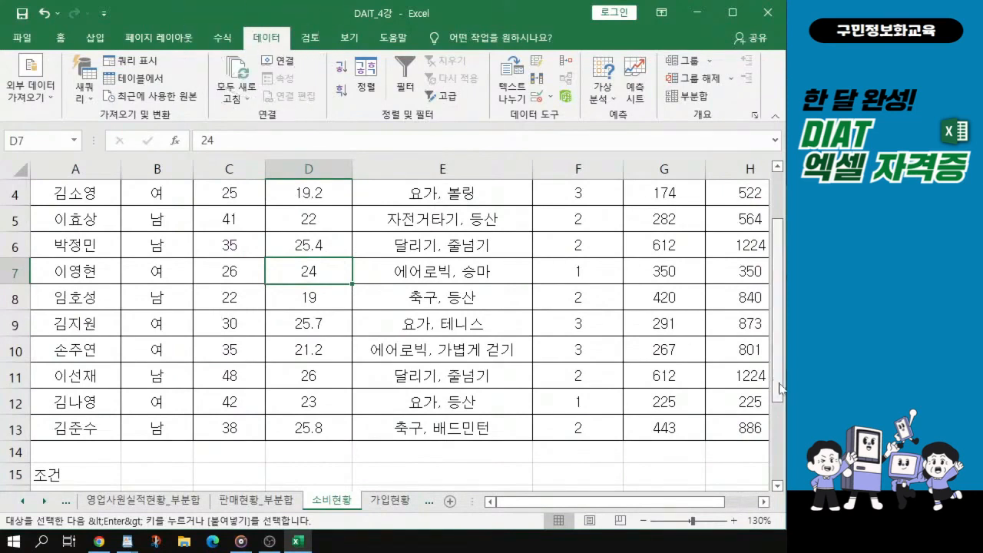
mouse_move(779, 389)
left_mouse_down()
mouse_move(780, 407)
mouse_move(779, 389)
left_mouse_up()
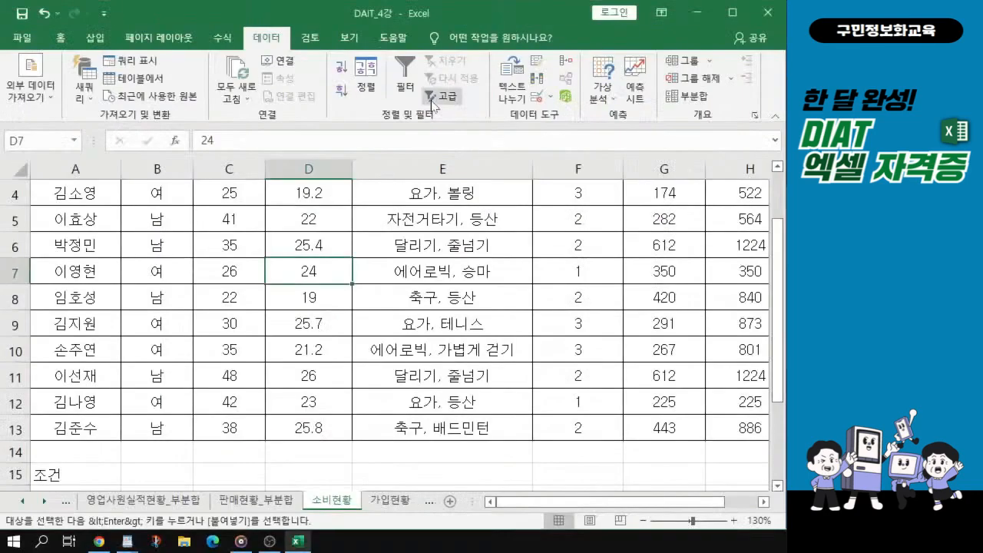
left_click(435, 98)
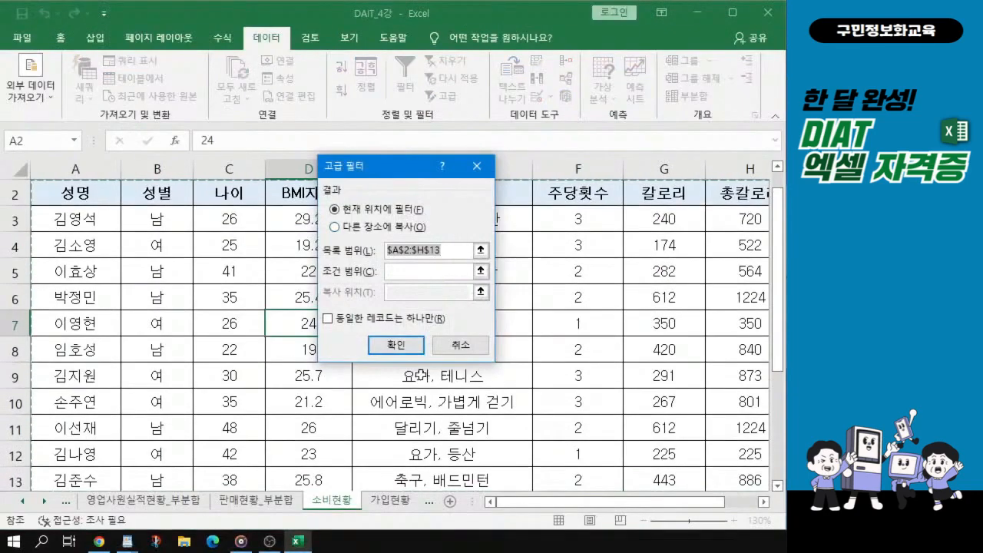
left_click_drag(399, 177, 374, 166)
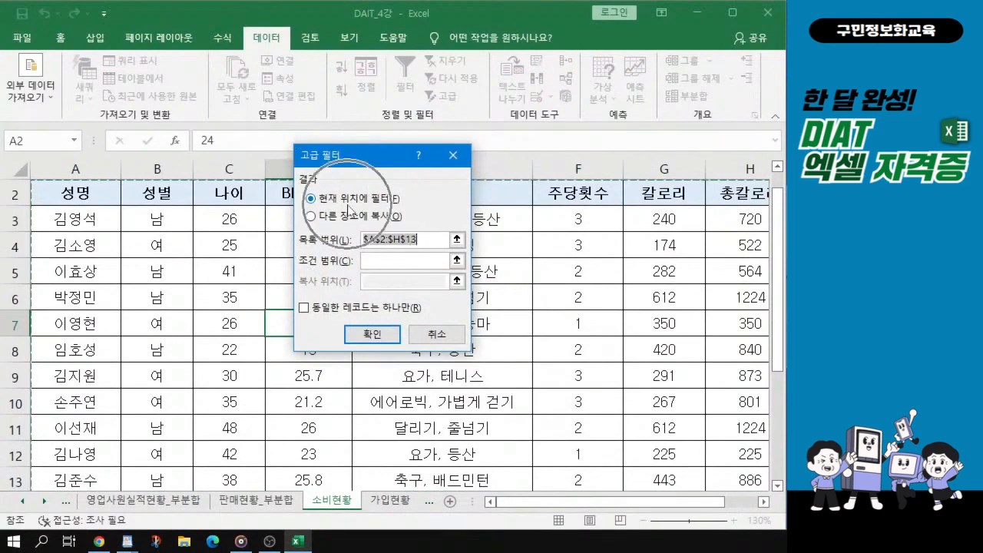
left_click(310, 217)
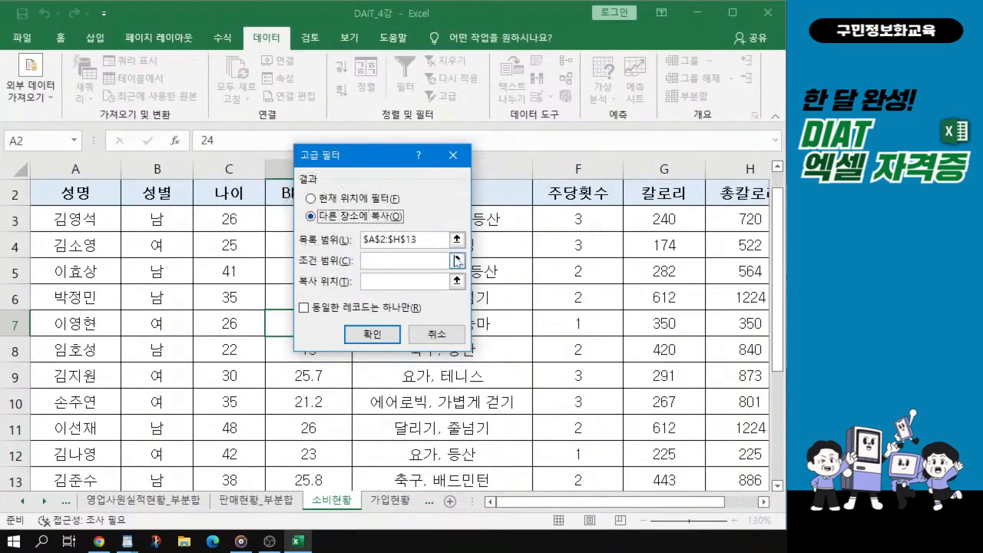
Check that the list range covers the table A2:H13 and set the criteria range to A15:A16.
left_click(416, 239)
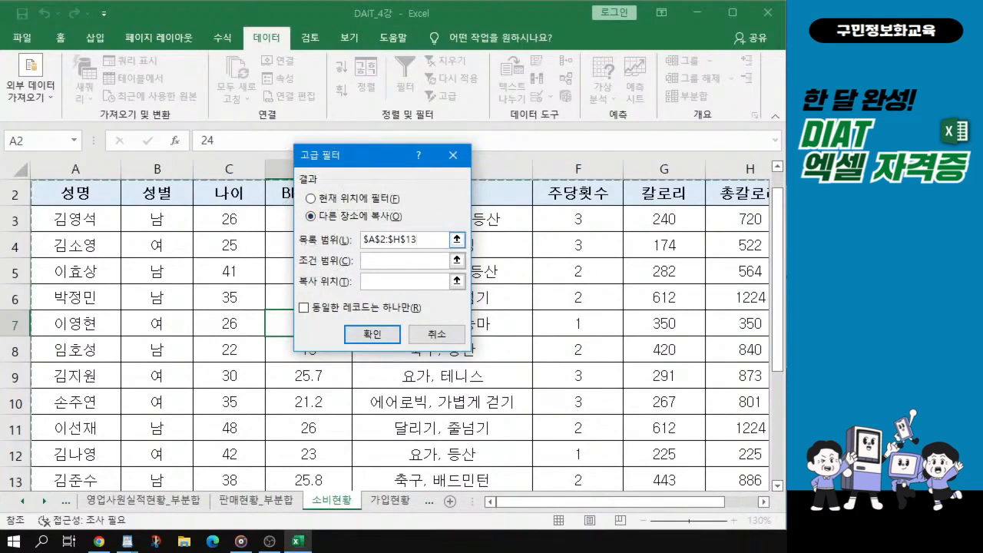
left_click(63, 196)
left_click_drag(780, 382, 753, 430)
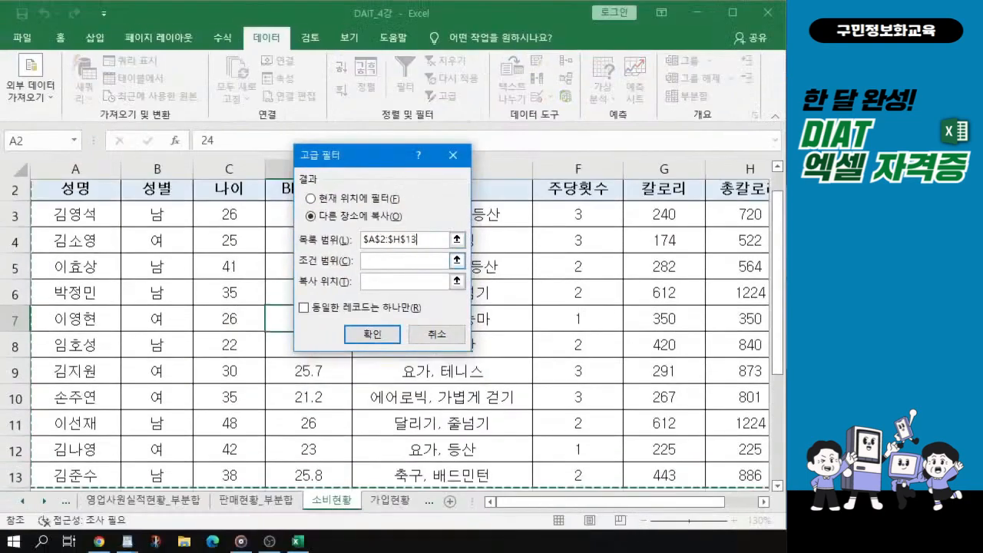
left_click(375, 261)
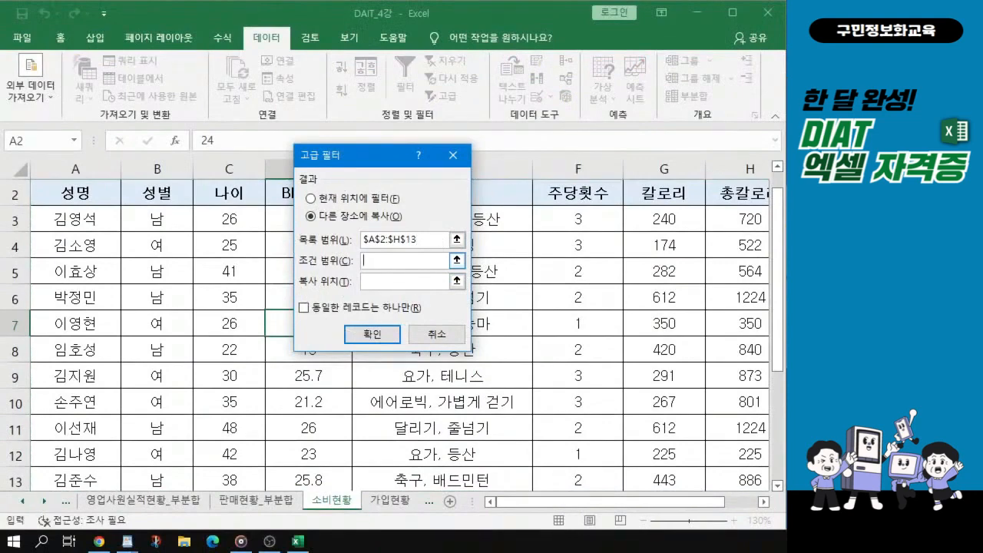
scroll(192, 345, "down", 1)
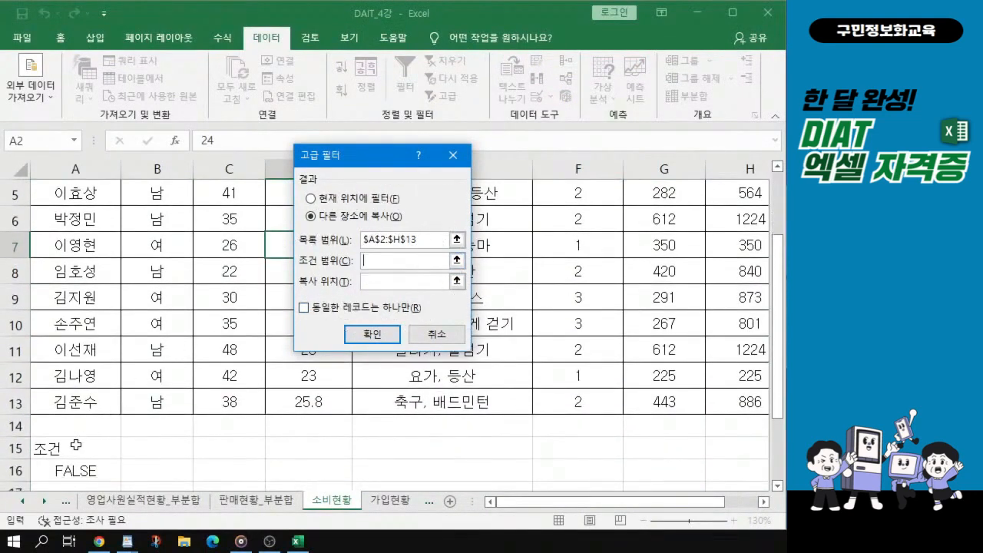
scroll(77, 443, "down", 1)
left_click(73, 372)
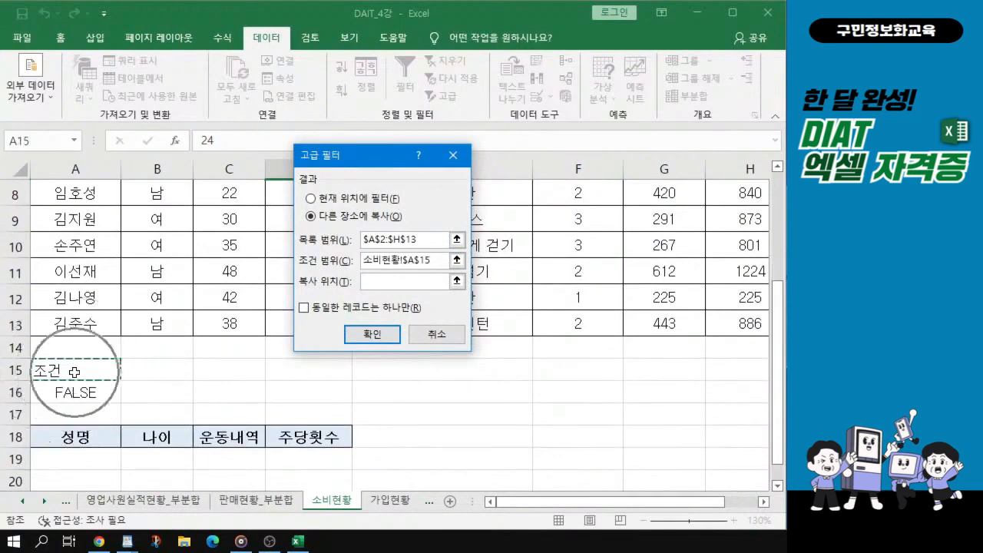
mouse_move(74, 371)
left_mouse_down()
mouse_move(77, 390)
mouse_move(89, 366)
left_mouse_up()
mouse_move(89, 401)
left_mouse_down()
mouse_move(115, 370)
mouse_move(106, 391)
left_mouse_up()
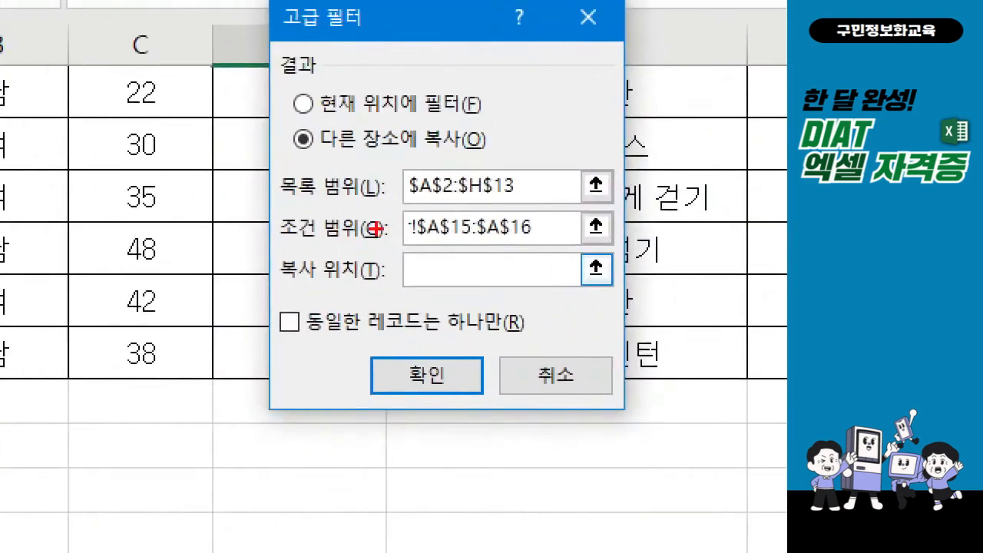
mouse_move(416, 209)
left_mouse_down()
mouse_move(434, 237)
mouse_move(558, 243)
left_mouse_up()
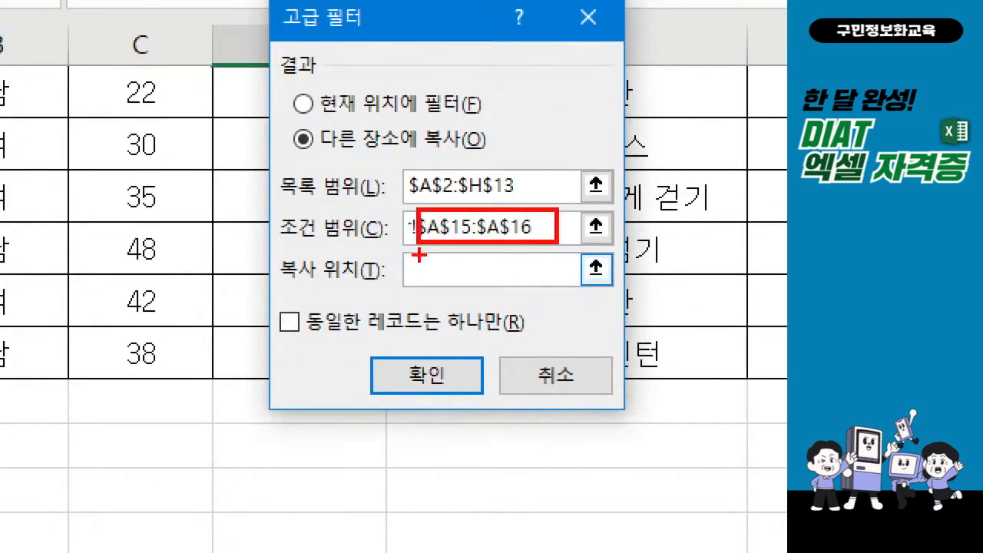
left_click_drag(274, 123, 501, 162)
mouse_move(259, 143)
left_mouse_down()
mouse_move(248, 123)
mouse_move(289, 113)
left_mouse_up()
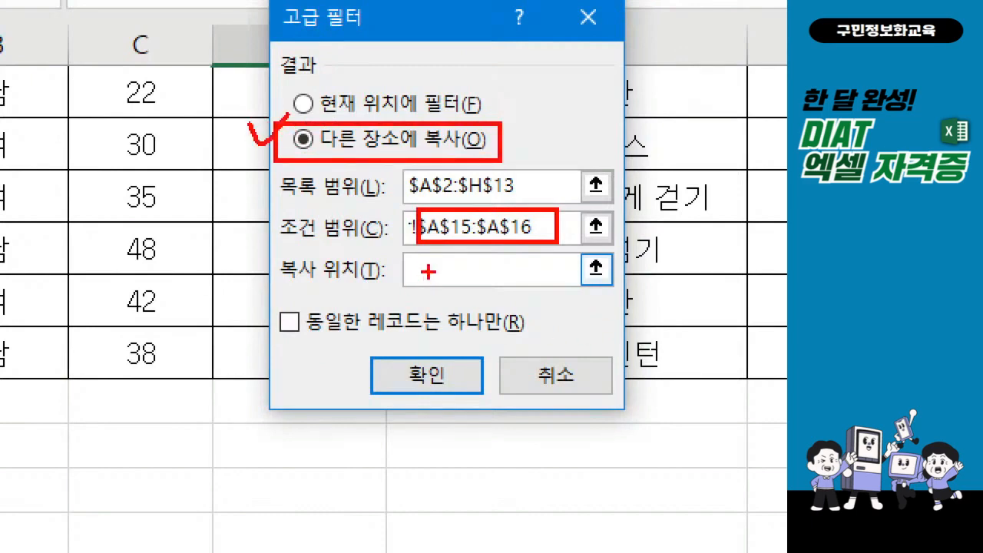
mouse_move(423, 260)
left_mouse_down()
mouse_move(434, 284)
mouse_move(461, 255)
left_mouse_up()
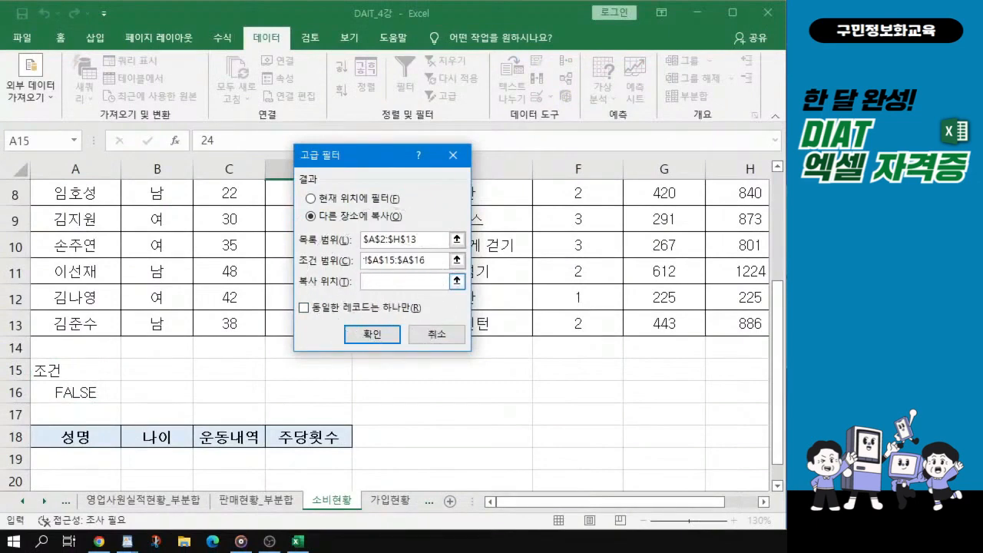
Run the filter with A18:D18 as the copy destination and widen column C to fit its contents.
left_click_drag(81, 437, 307, 440)
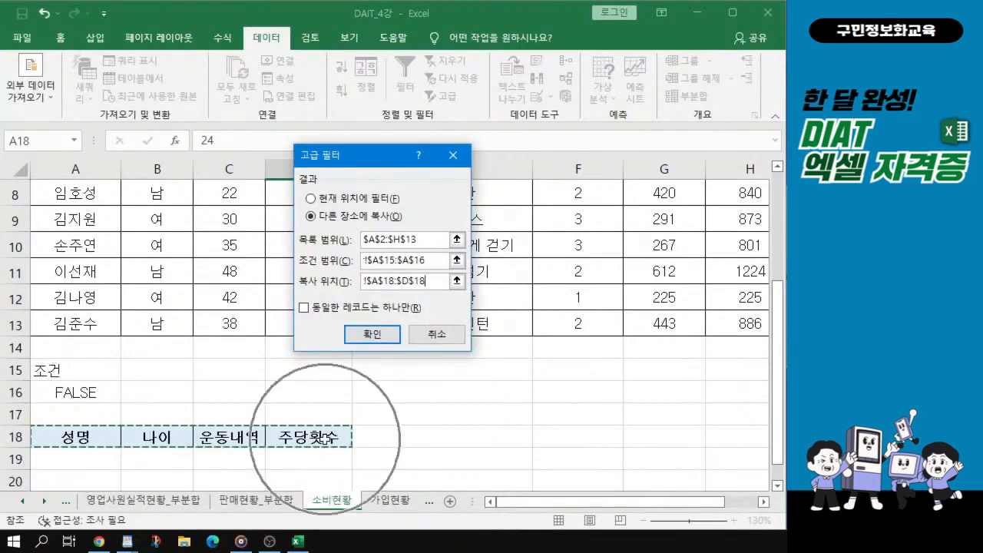
left_click(386, 336)
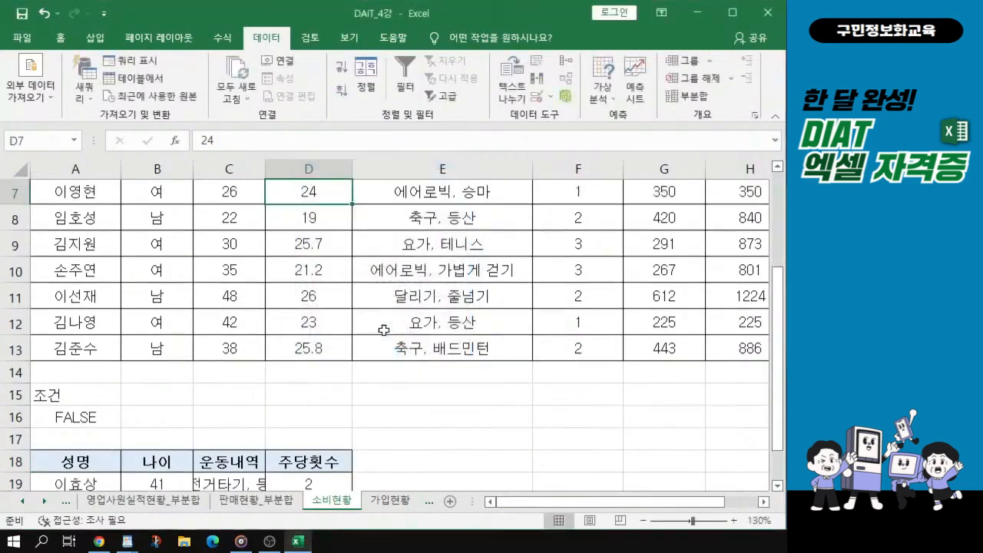
scroll(268, 438, "down", 2)
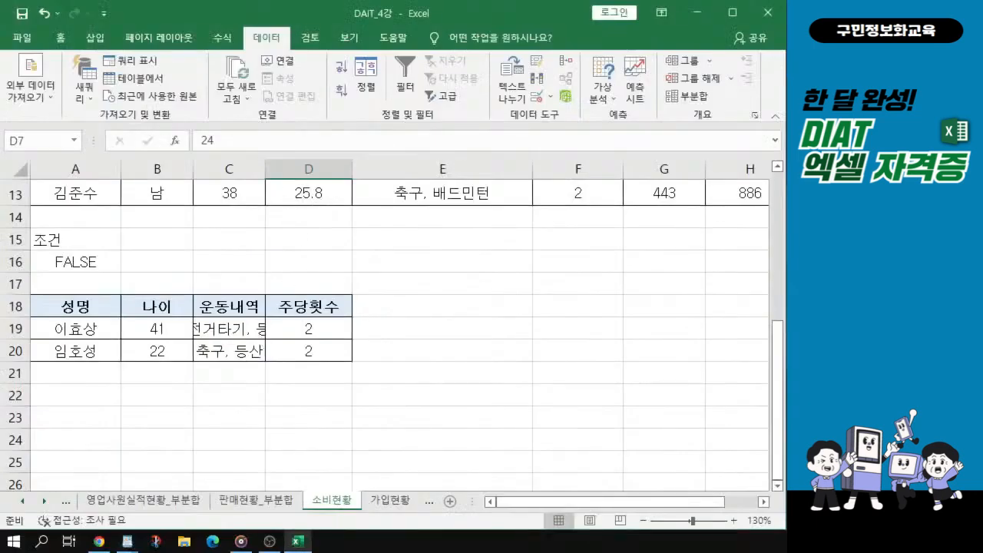
double_click(265, 168)
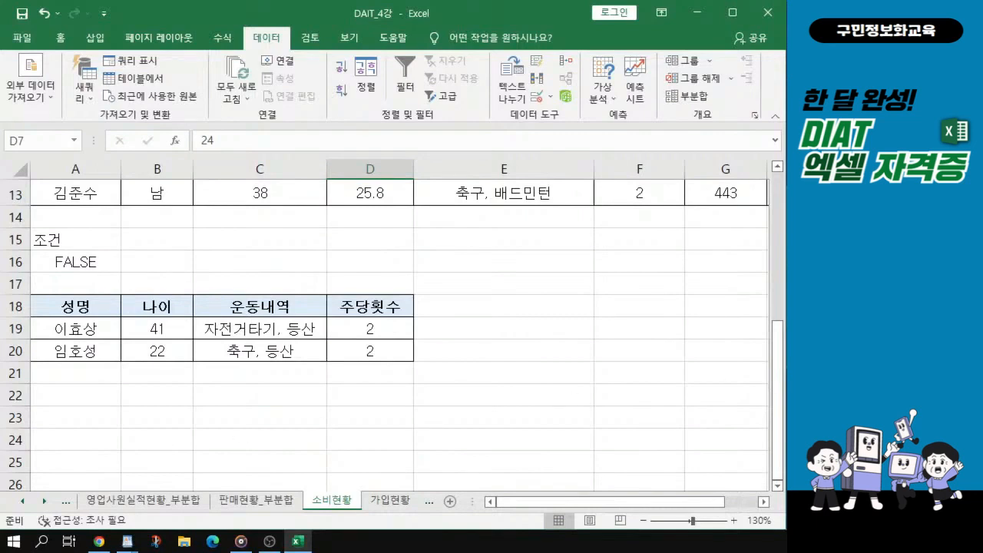
key("alt+Tab")
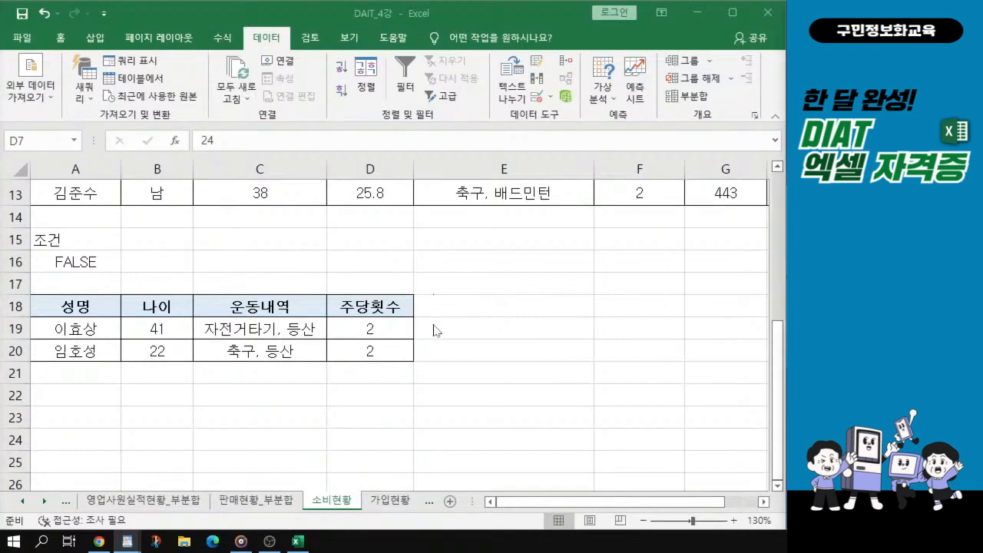
scroll(419, 286, "up", 4)
scroll(419, 286, "up", 1)
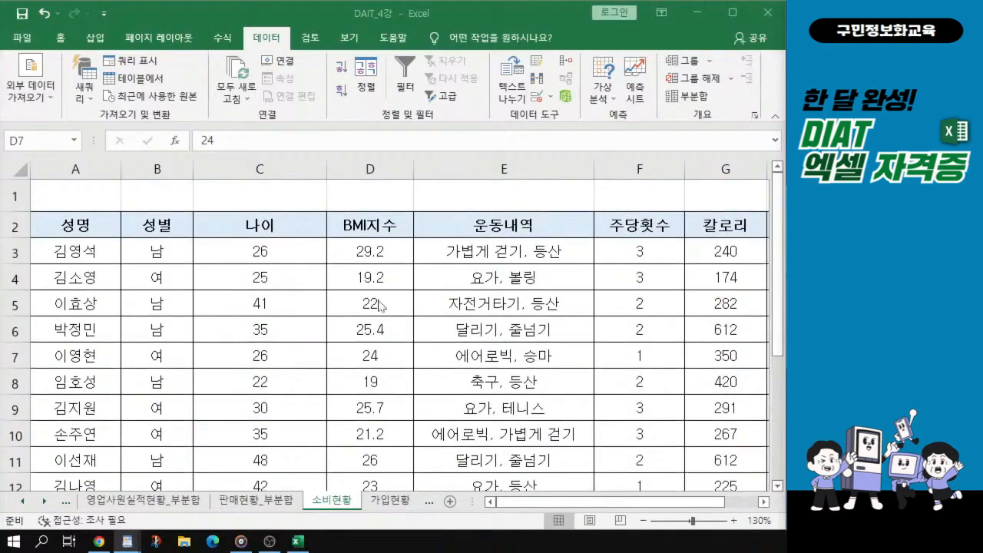
scroll(378, 300, "down", 1)
scroll(318, 248, "up", 1)
scroll(299, 309, "down", 1)
scroll(300, 310, "down", 1)
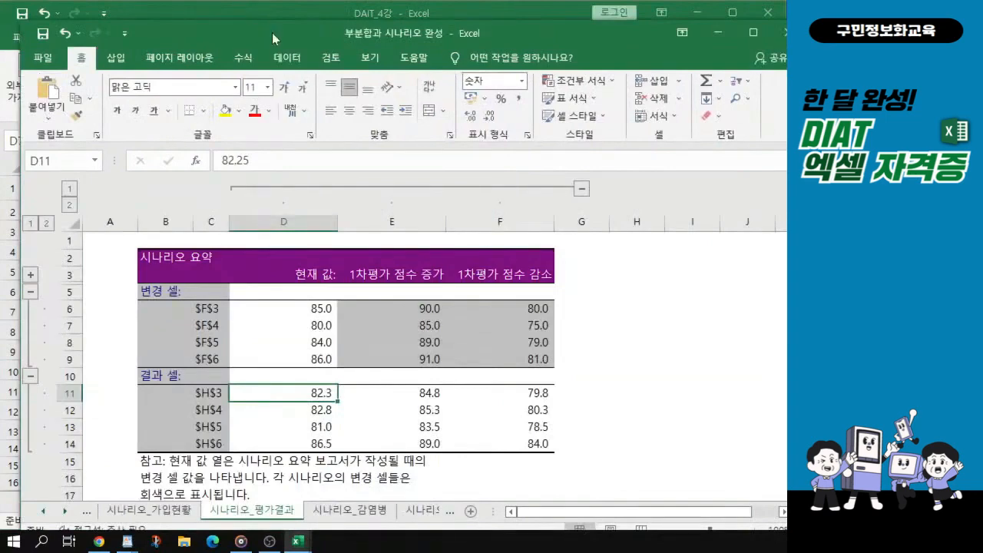
Show the 시나리오_소비현황 sheet in the 부분합과 시나리오 완성 workbook to view its scenario summary.
left_click_drag(272, 32, 237, 19)
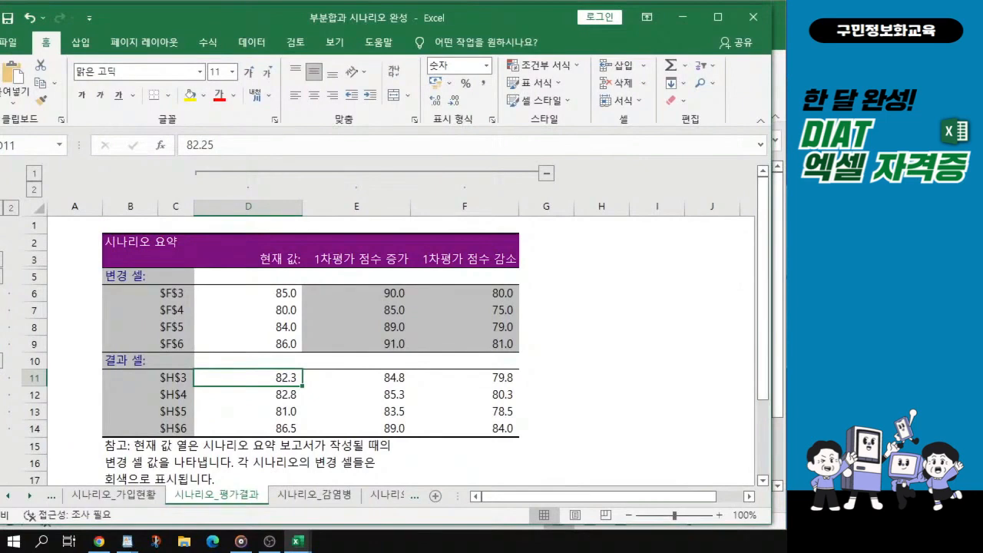
left_click(115, 495)
left_click(9, 496)
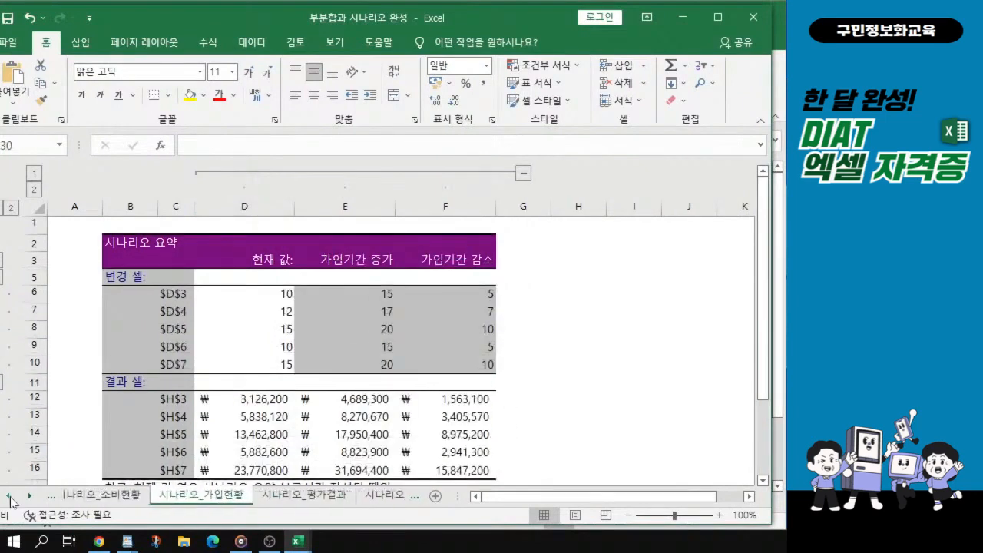
left_click(10, 496)
left_click(123, 496)
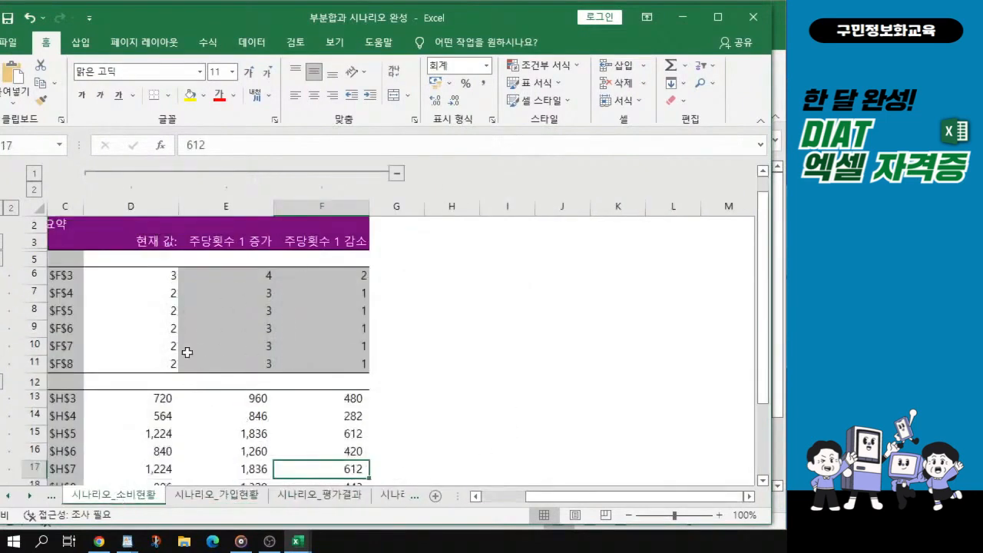
scroll(210, 355, "down", 1)
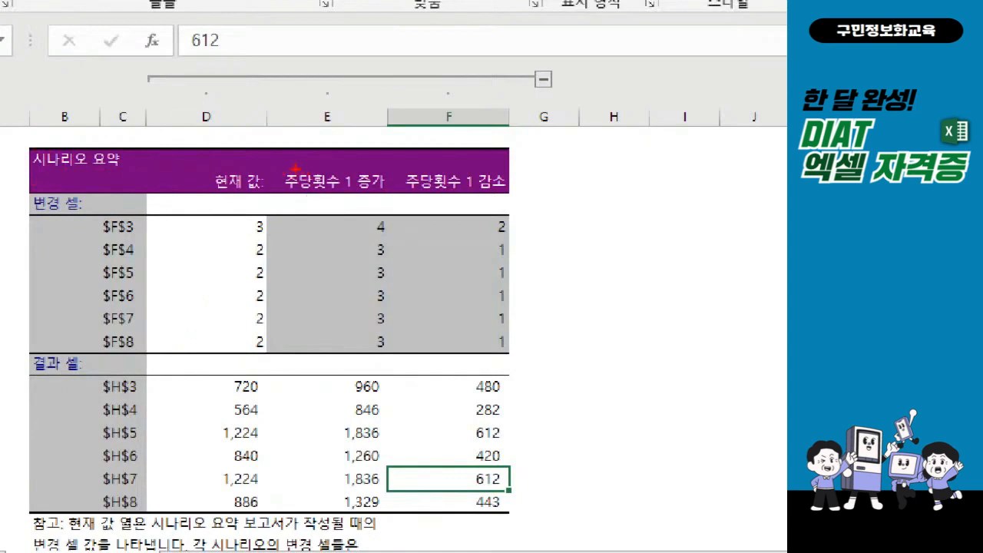
left_click_drag(282, 162, 388, 194)
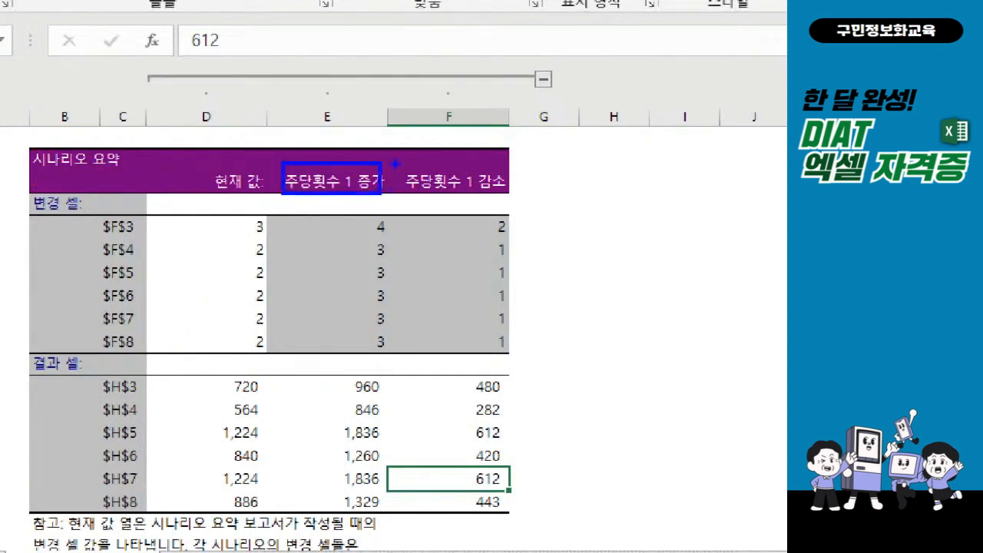
mouse_move(396, 161)
left_mouse_down()
mouse_move(407, 177)
mouse_move(512, 193)
left_mouse_up()
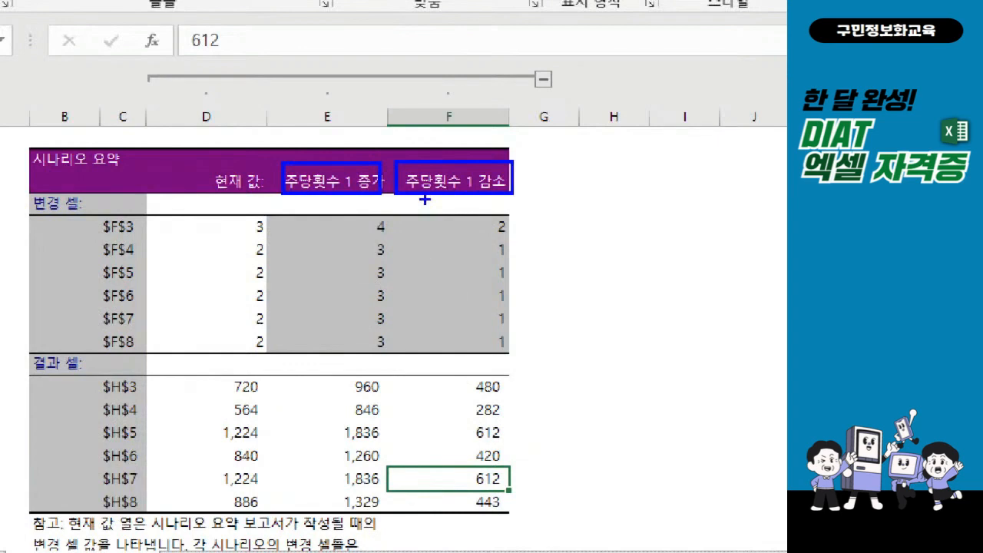
mouse_move(349, 140)
left_mouse_down()
mouse_move(378, 120)
mouse_move(428, 149)
mouse_move(470, 107)
left_mouse_up()
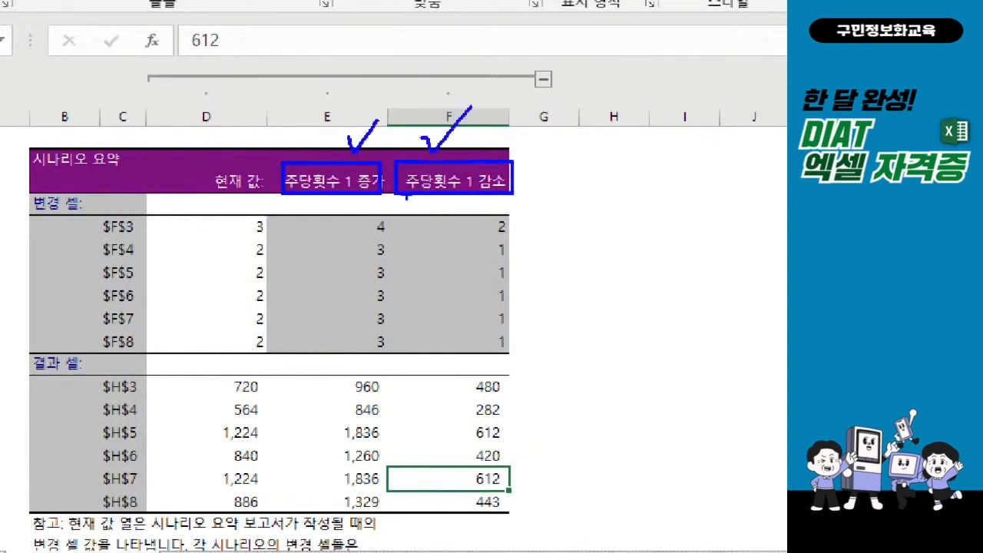
left_click_drag(95, 171, 149, 162)
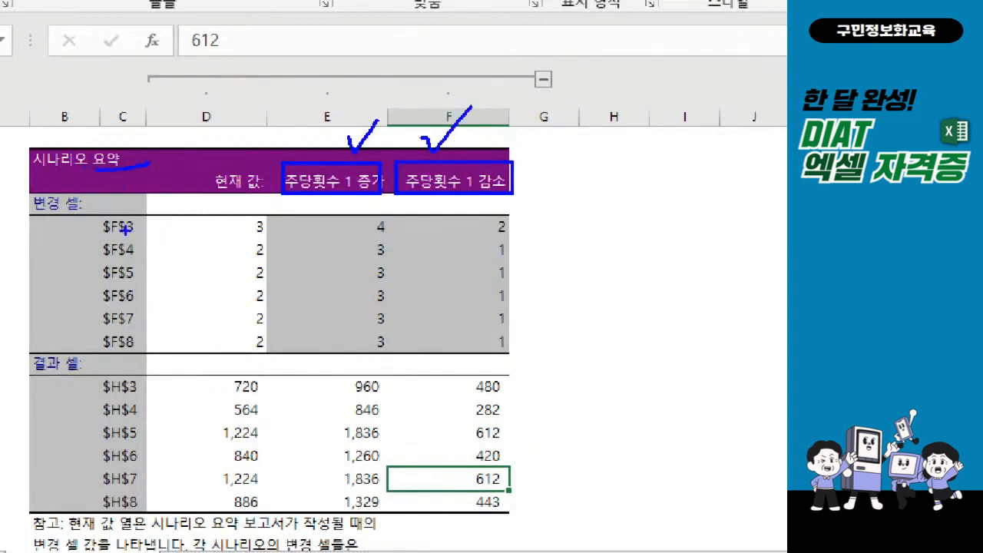
mouse_move(132, 226)
left_mouse_down()
mouse_move(144, 315)
mouse_move(132, 349)
left_mouse_up()
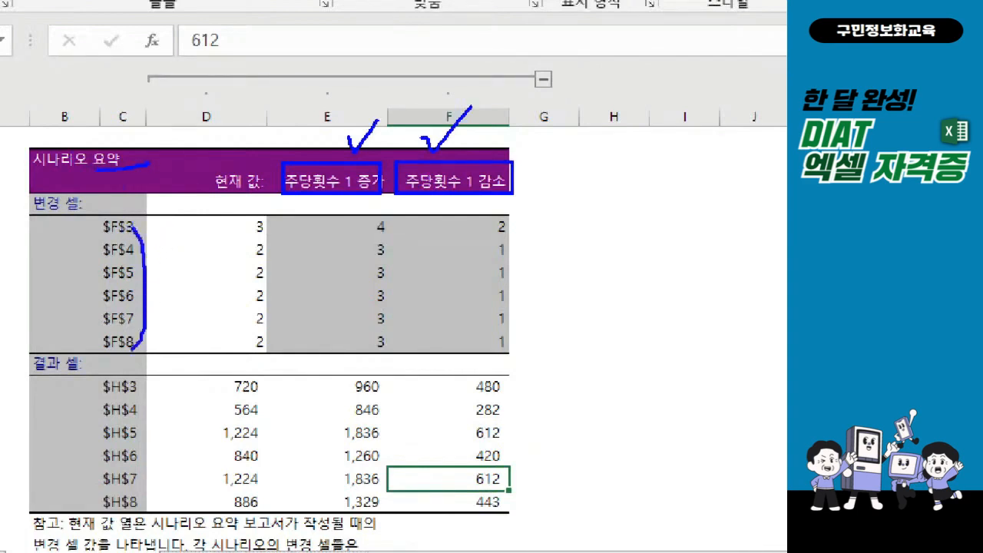
mouse_move(136, 384)
left_mouse_down()
mouse_move(144, 383)
mouse_move(111, 401)
mouse_move(133, 364)
left_mouse_up()
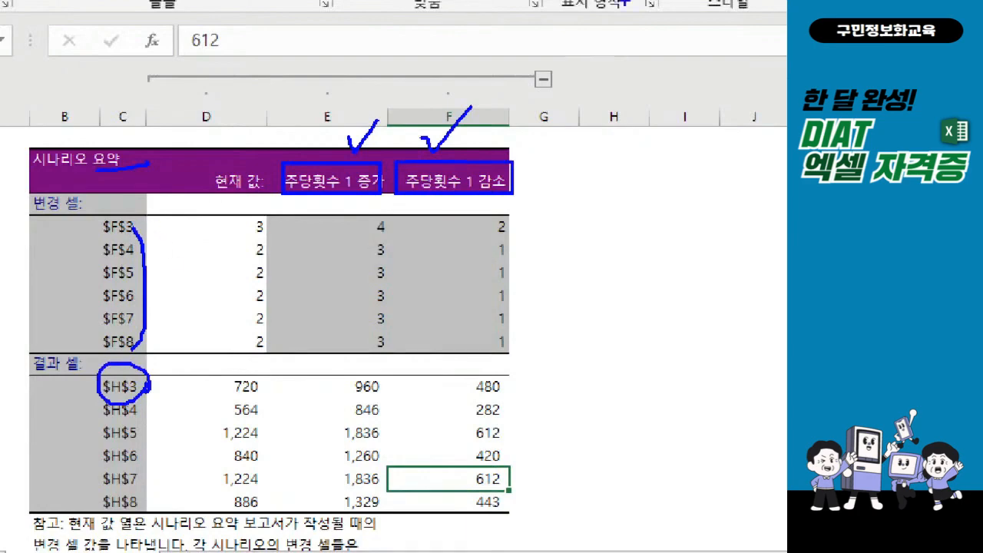
key("Escape")
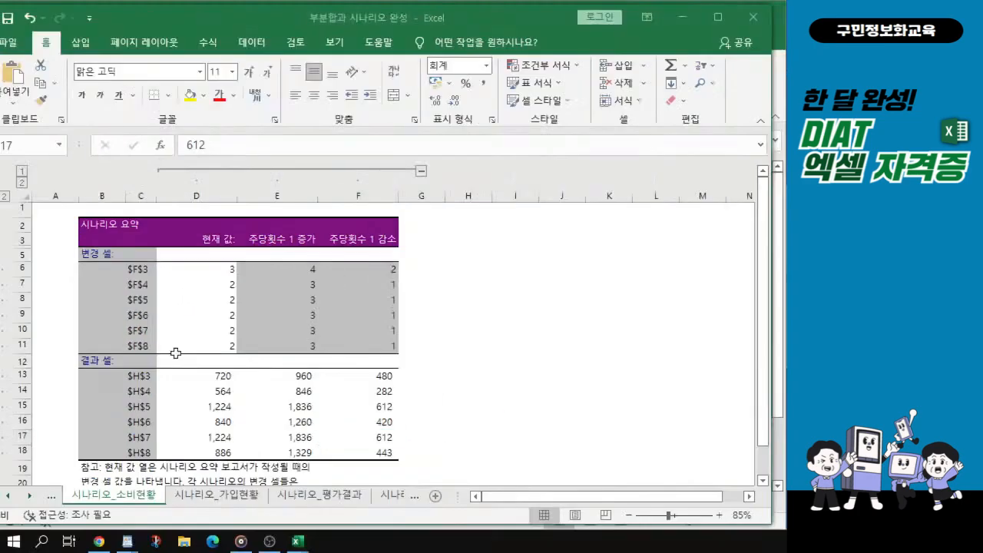
Move the reference workbook aside, return to the 소비현황 sheet in DAIT_4강 and zoom it to 115%.
left_click_drag(426, 16, 0, 230)
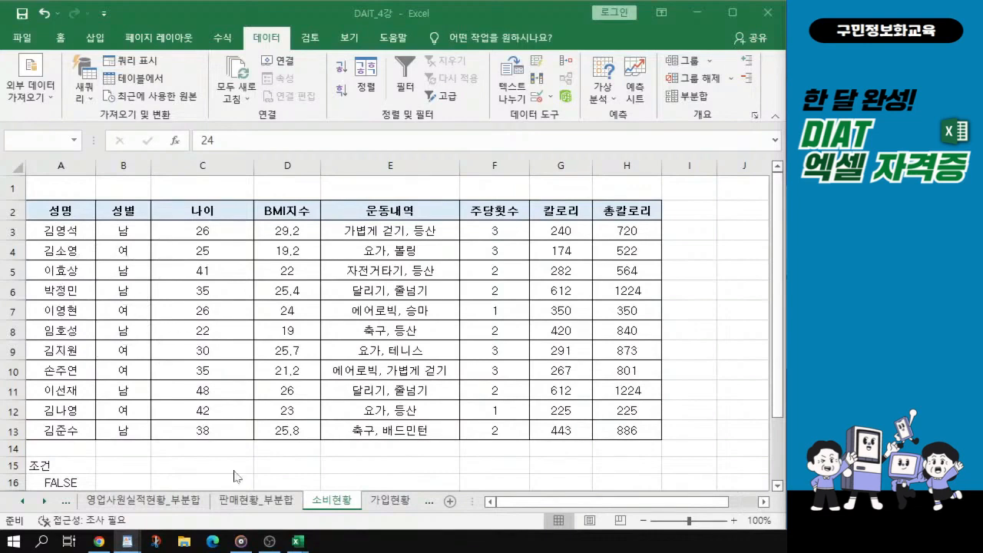
left_click(290, 310)
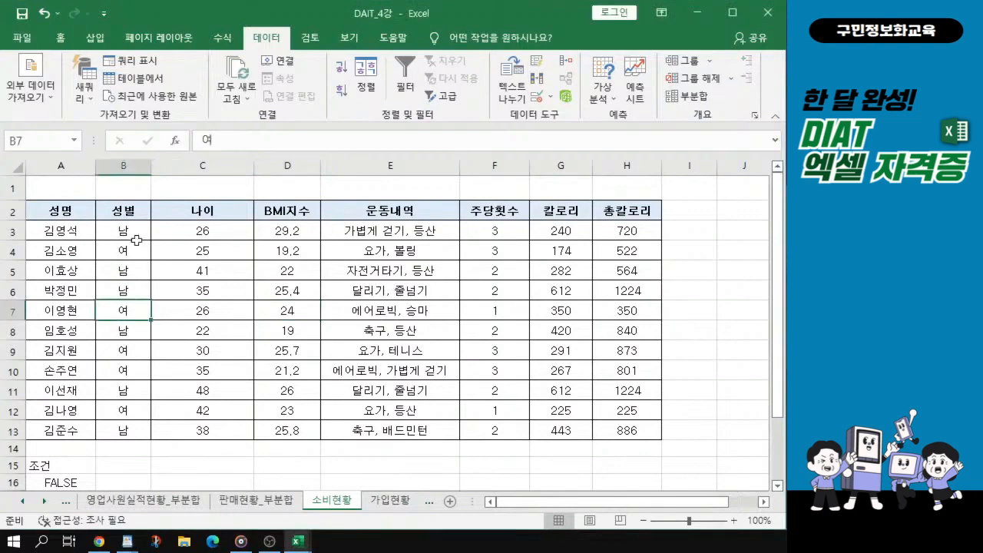
key("ctrl")
key("ctrl")
scroll(109, 309, "up", 1, "ctrl")
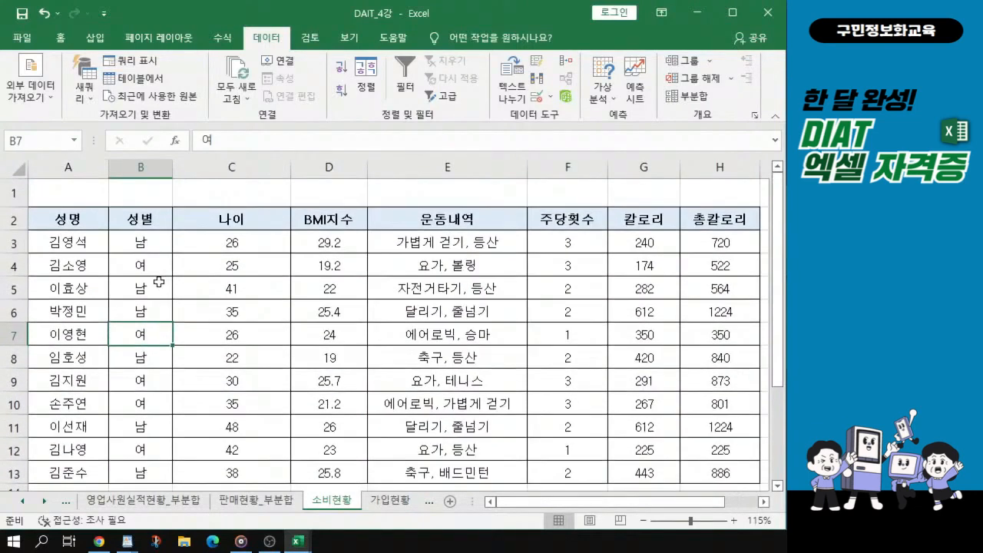
Sort the 소비현황 table by the 성별 column in ascending order.
key("ctrl")
key("ctrl")
key("ctrl")
key("ctrl")
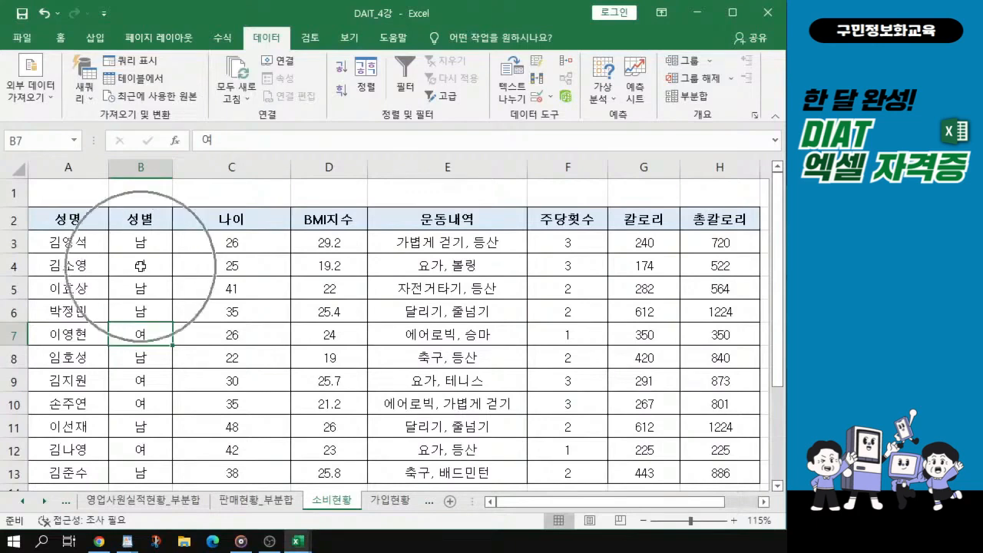
left_click(141, 265)
key("ctrl")
key("ctrl")
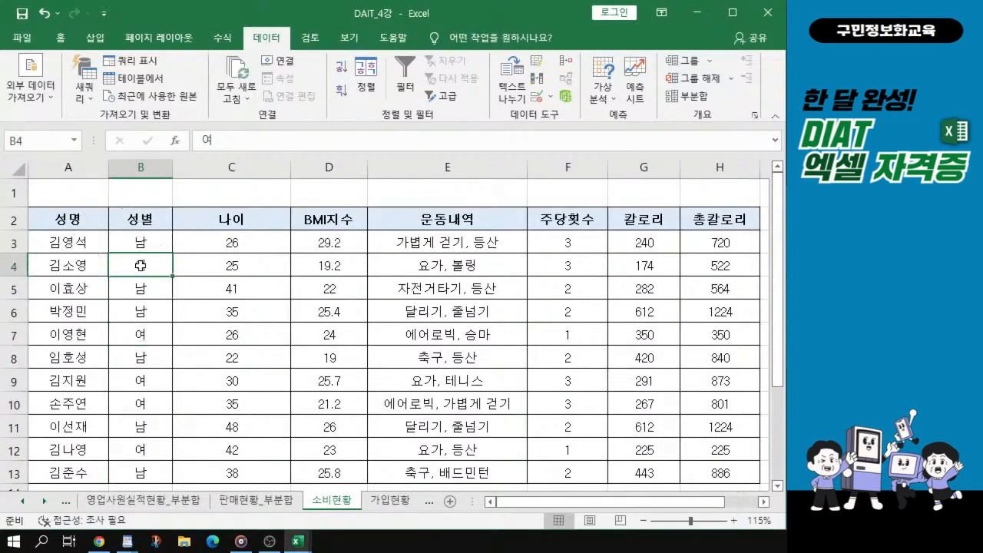
key("ctrl")
key("alt+Tab")
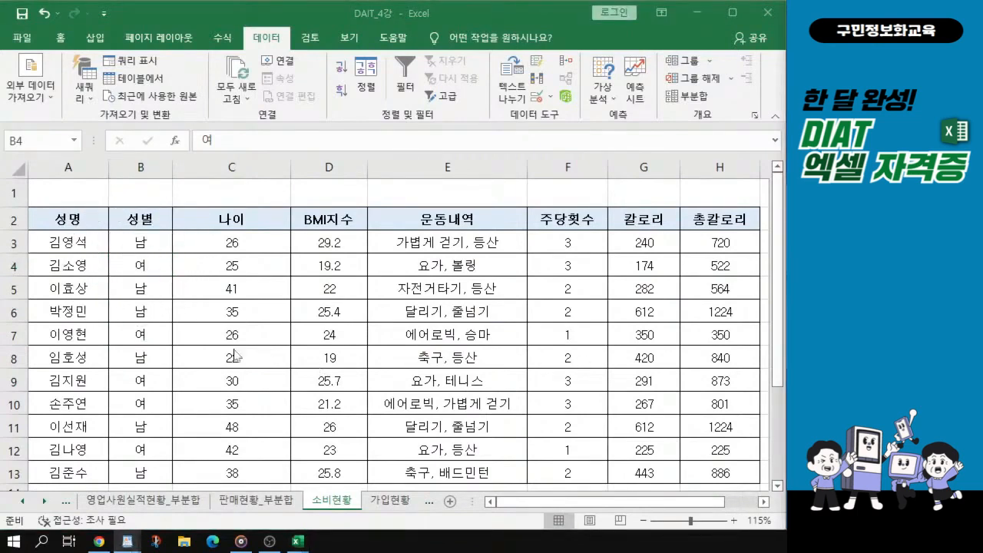
key("alt+Tab")
key("ctrl")
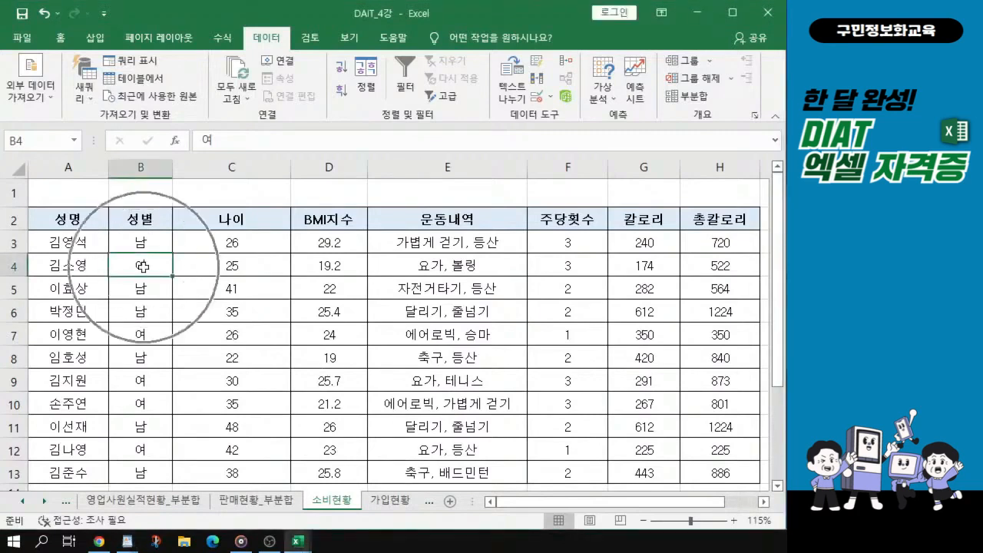
key("ctrl")
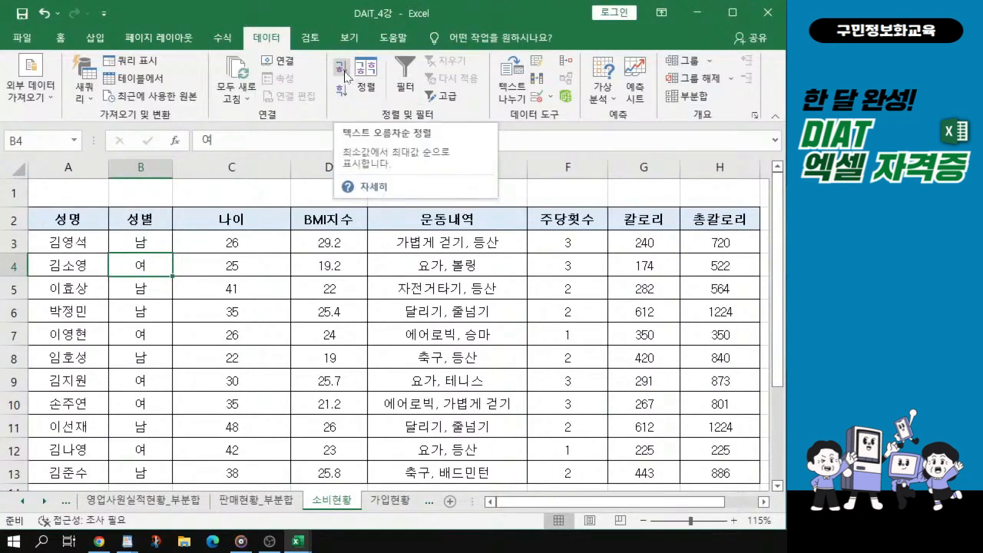
key("ctrl")
key("ctrl")
key("ctrl")
key("ctrl")
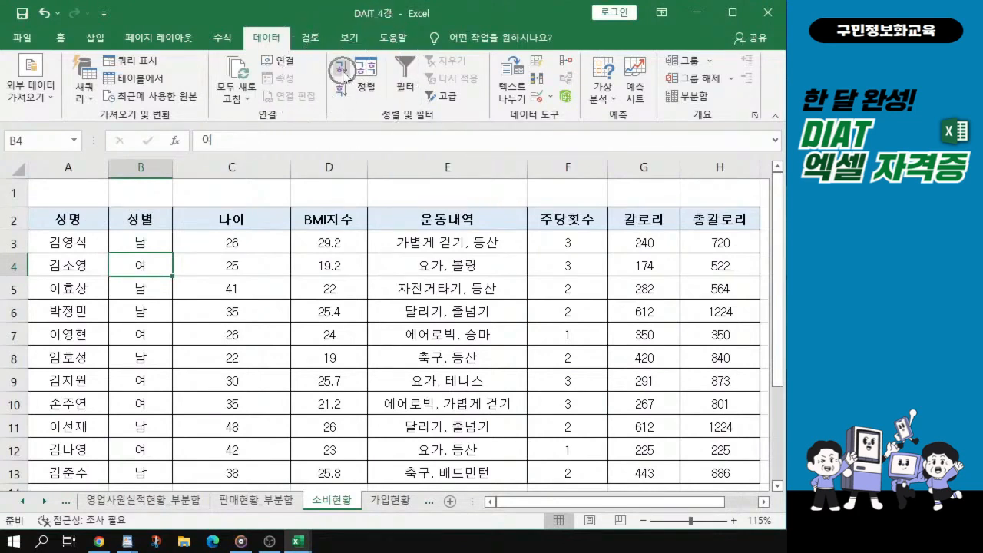
left_click(342, 73)
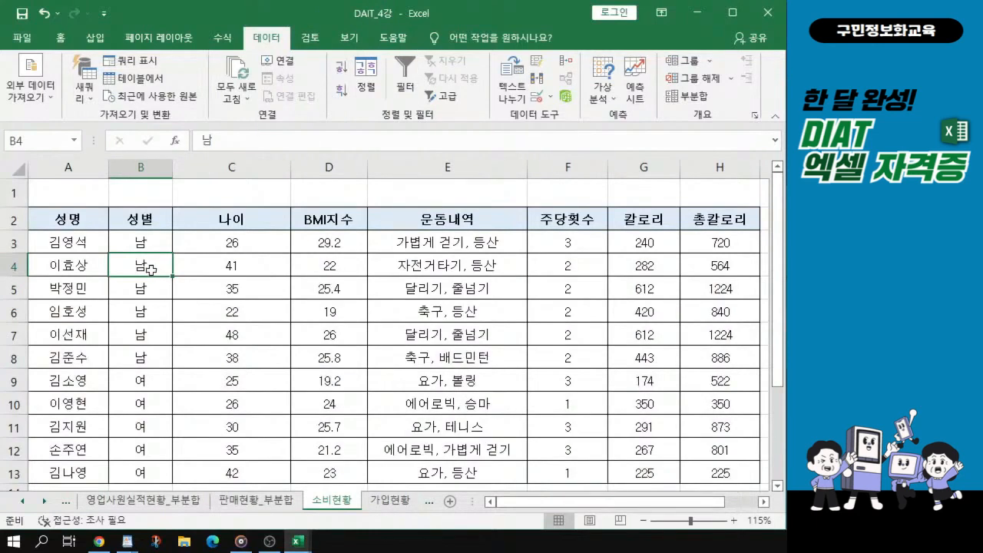
left_click_drag(587, 244, 577, 330)
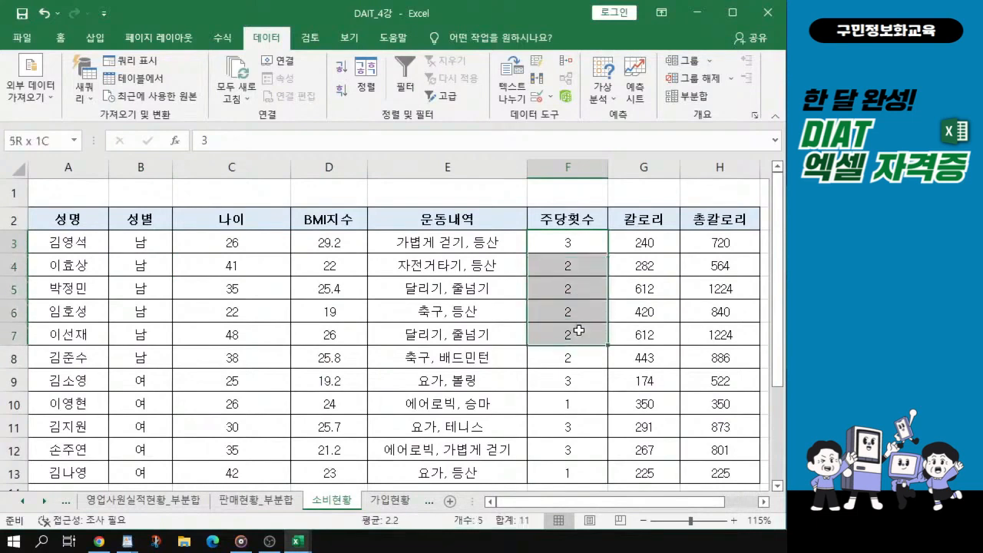
left_click(156, 244)
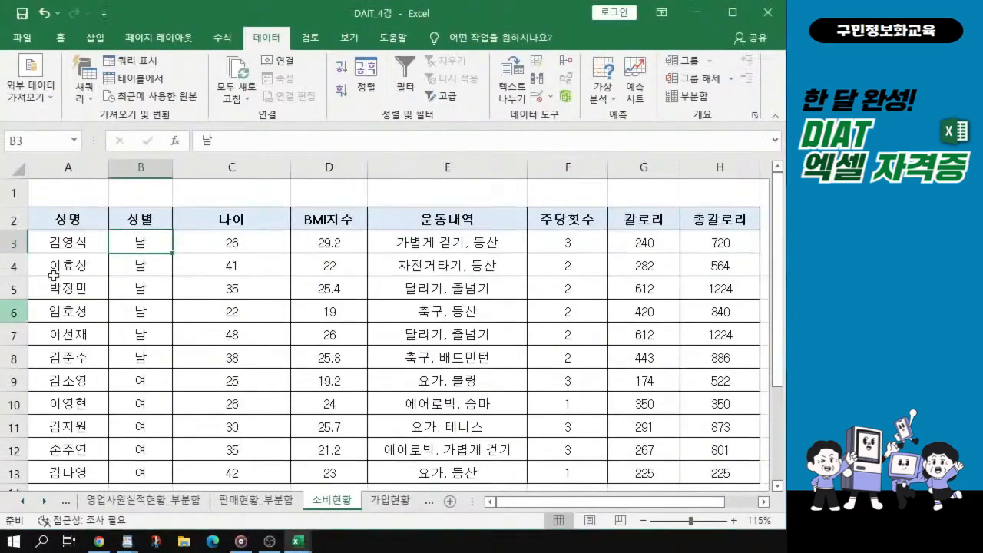
mouse_move(146, 244)
left_mouse_down()
mouse_move(142, 357)
mouse_move(158, 488)
mouse_move(141, 259)
left_mouse_up()
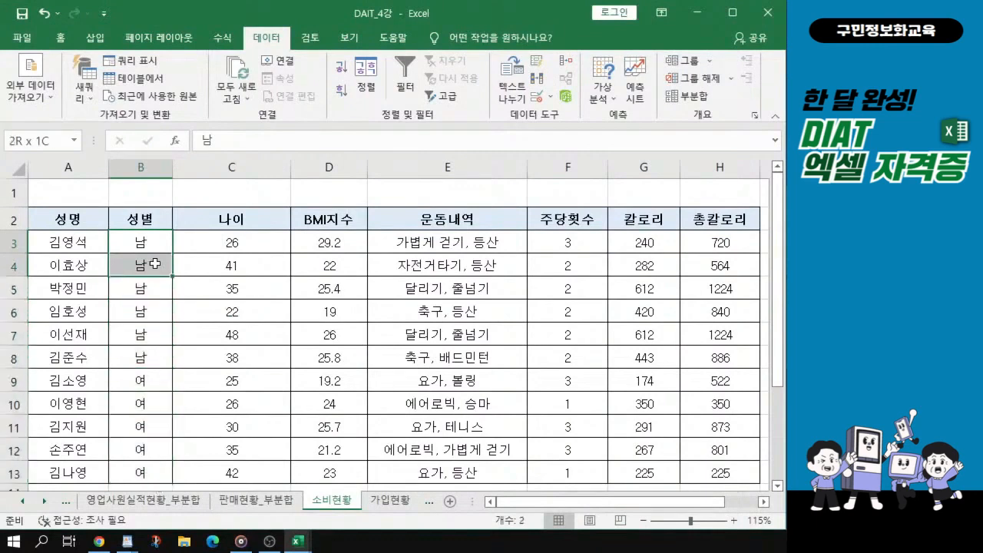
left_click(143, 265)
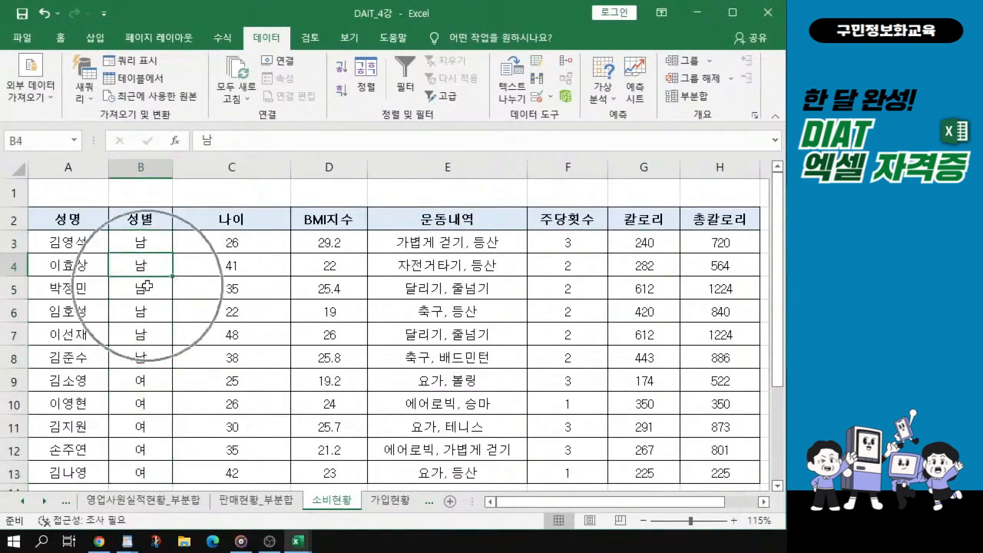
left_click(234, 290)
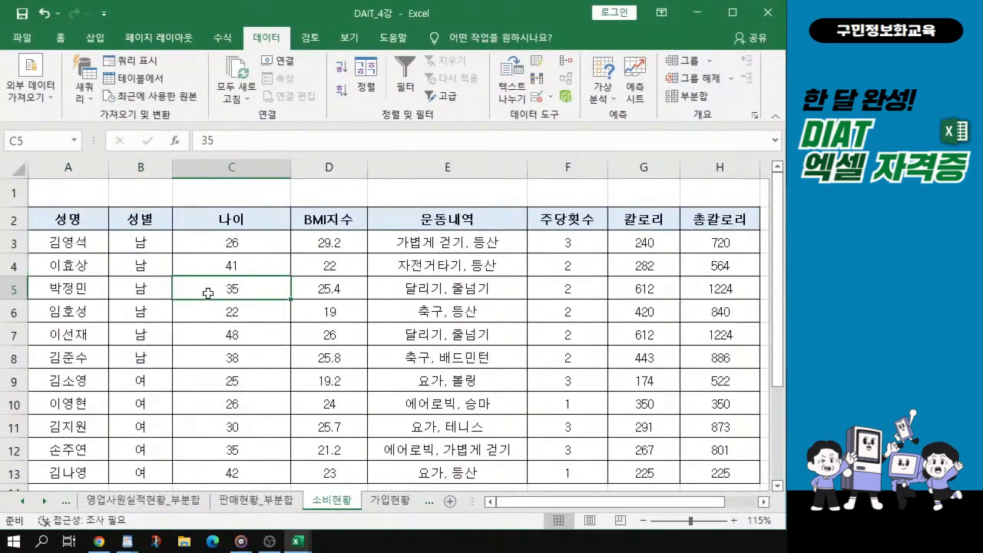
Open the Scenario Manager for the 소비현황 sheet and move its dialog clear of the 주당횟수 column.
left_click(278, 43)
left_click(610, 98)
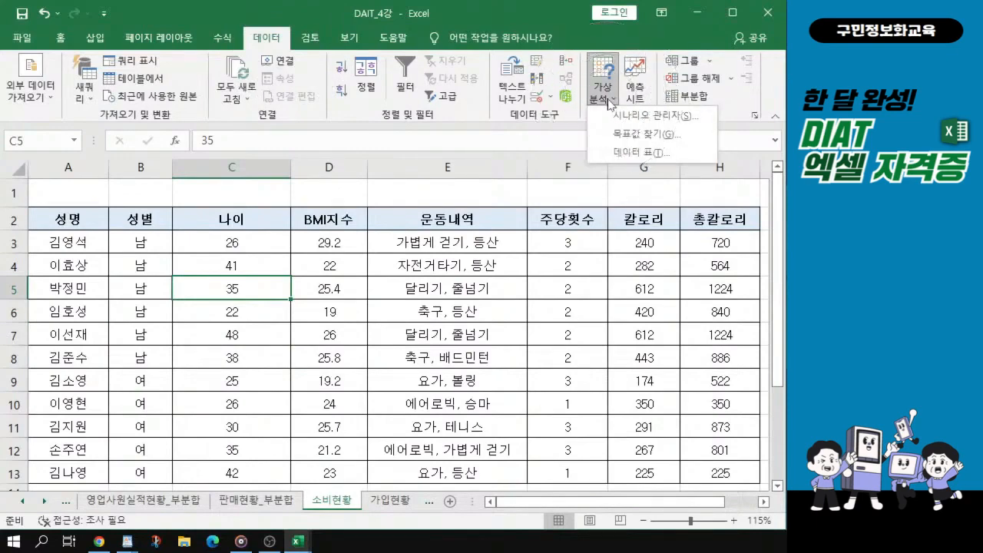
left_click(610, 98)
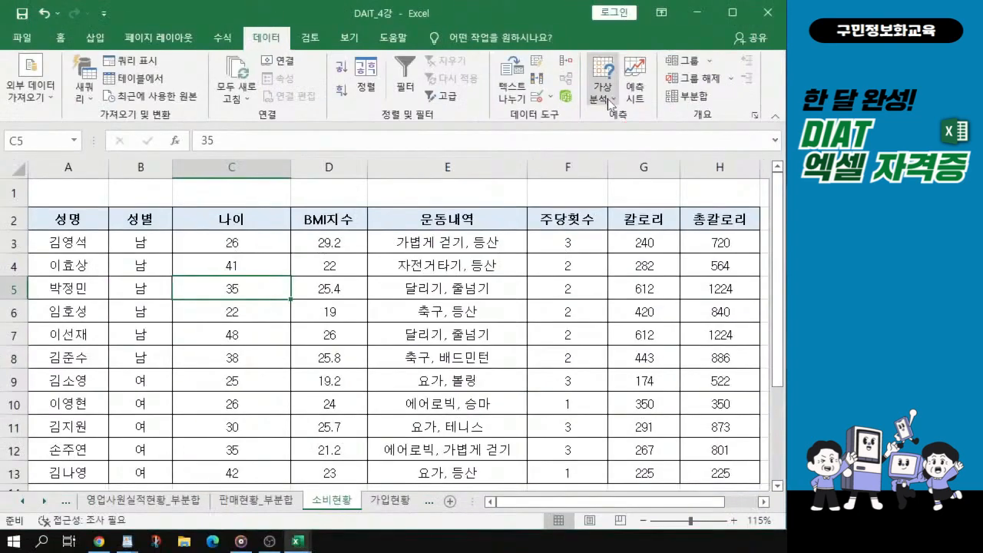
left_click(614, 108)
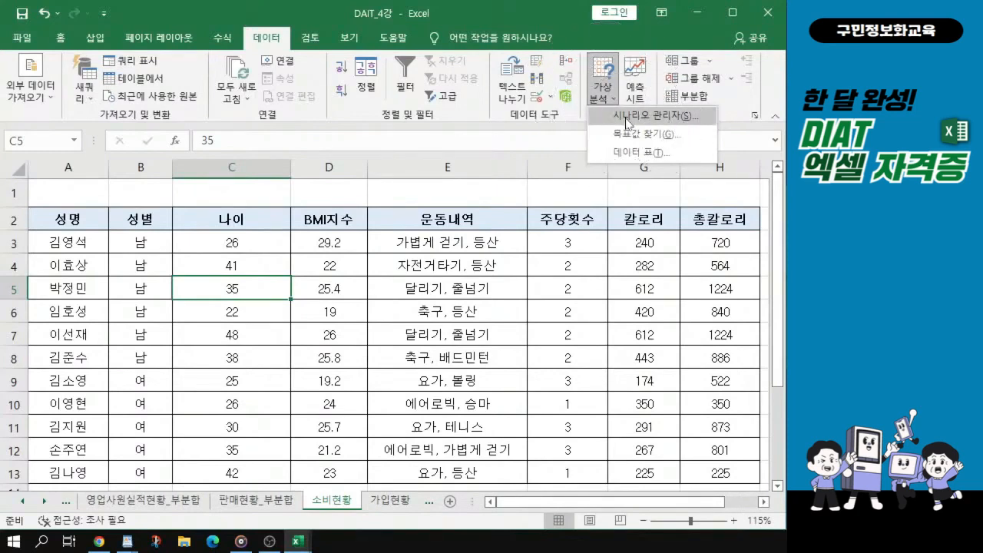
left_click(625, 119)
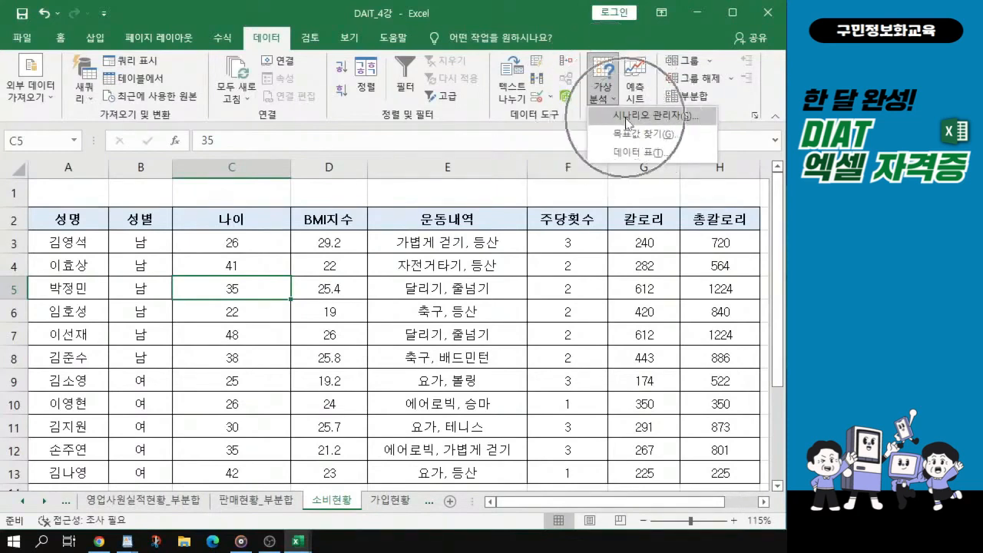
left_click(627, 121)
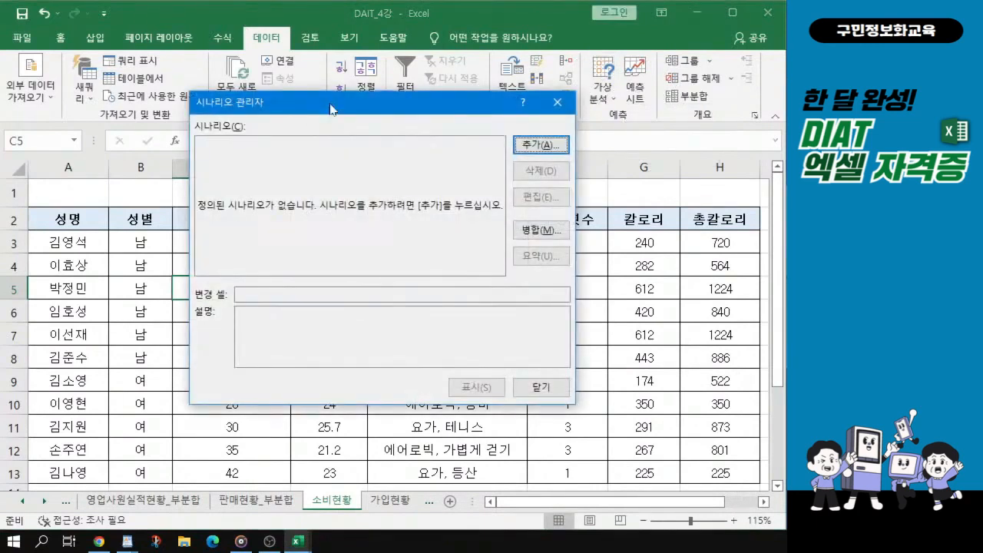
left_click_drag(331, 107, 276, 131)
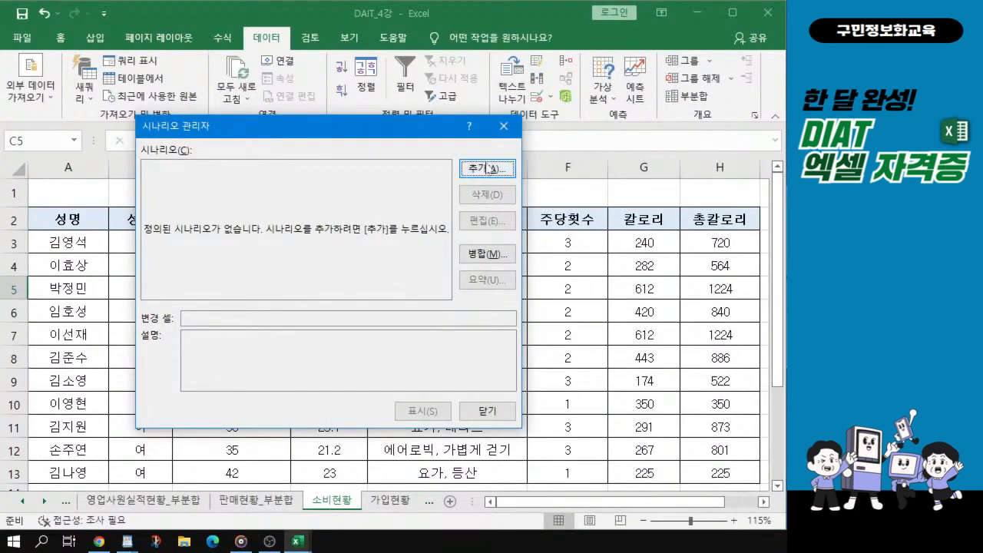
Add a new scenario and name it 주당횟수 1증가.
left_click(482, 169)
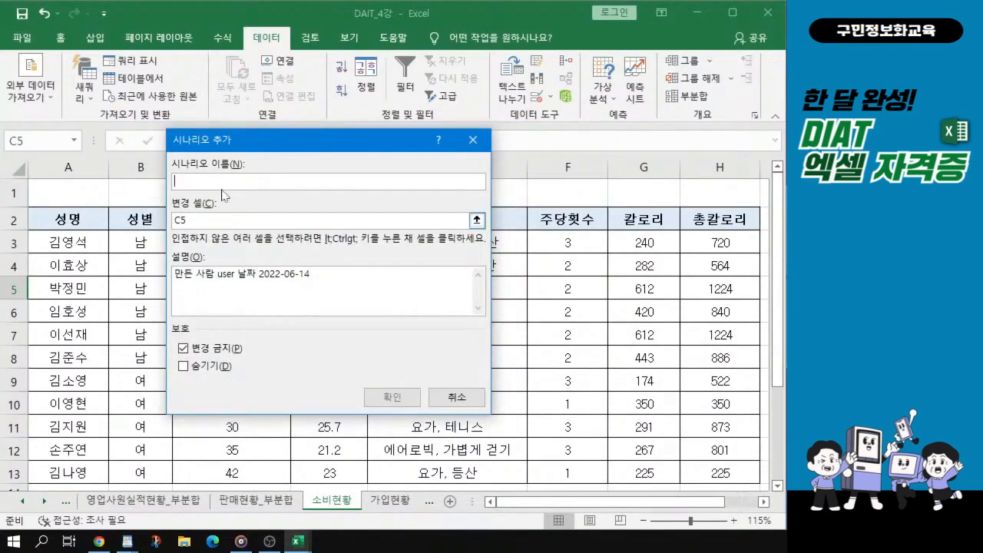
type("ㅈ")
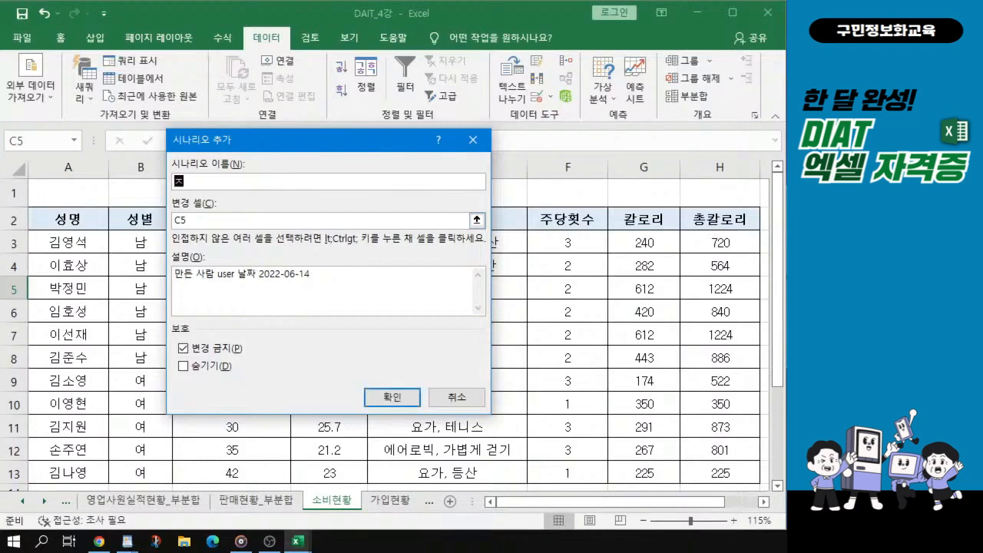
type("ㅜㄷㅏㅇ")
type("ㅎㅗㅐㅅㅅㅜ")
type(" 1ㅈㅗㅇㄱㅏ")
key("alt+Tab")
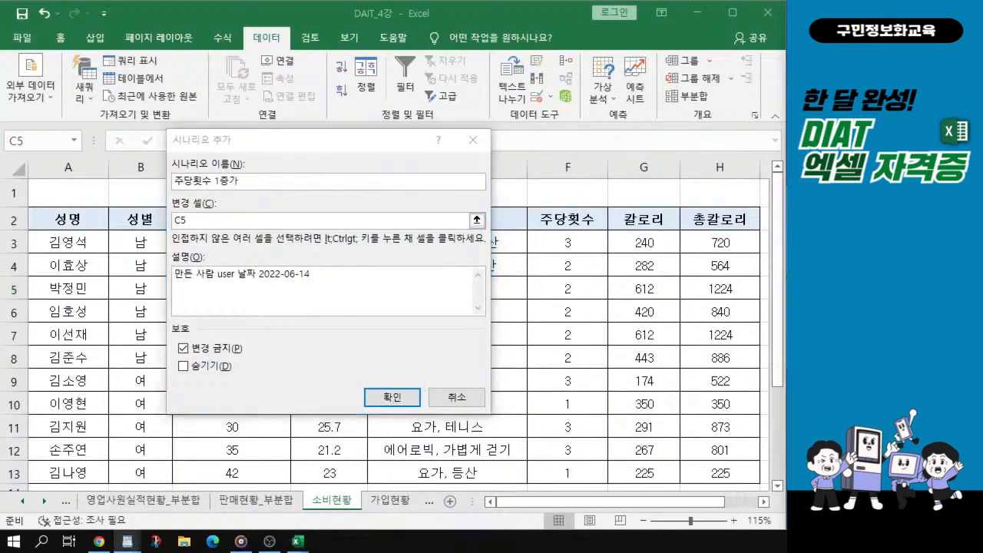
left_click(241, 182)
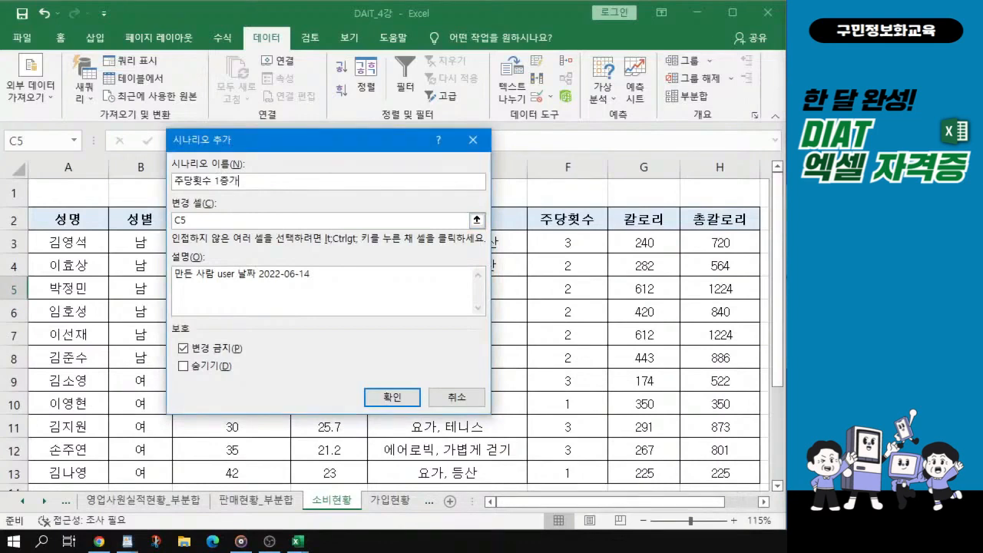
key("alt+Tab")
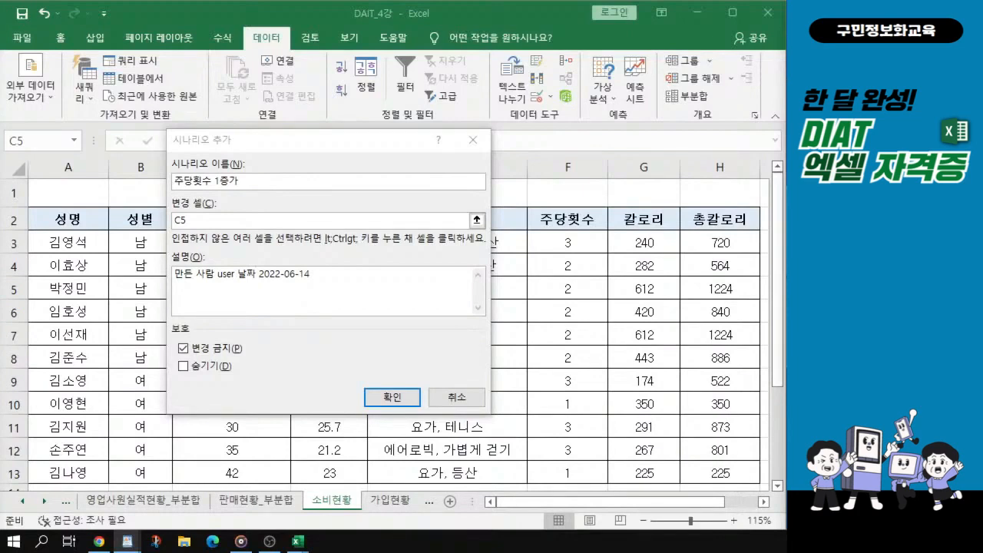
key("alt+Tab")
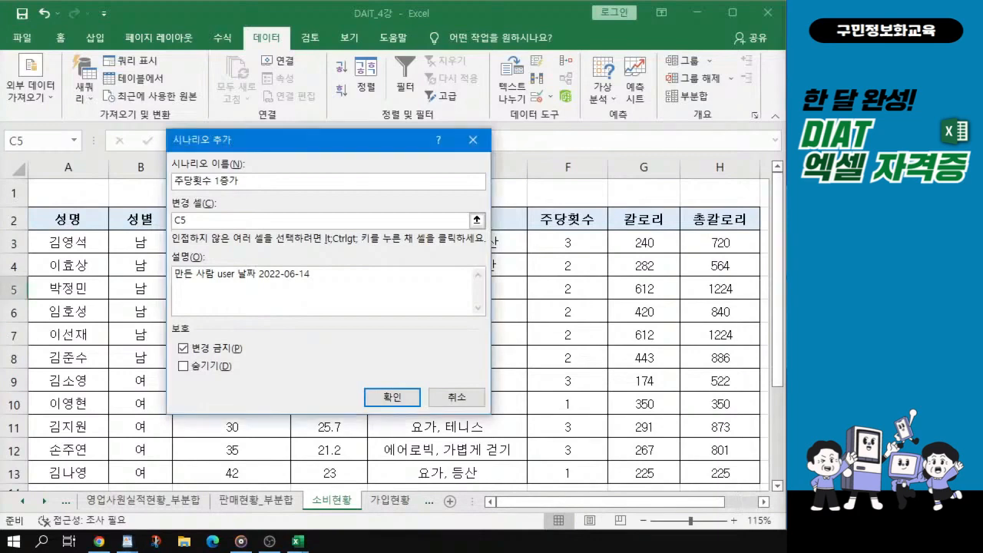
Replace the scenario's changing cells with the 주당횟수 range $F$3:$F$8 and accept the scenario definition.
left_click(194, 221)
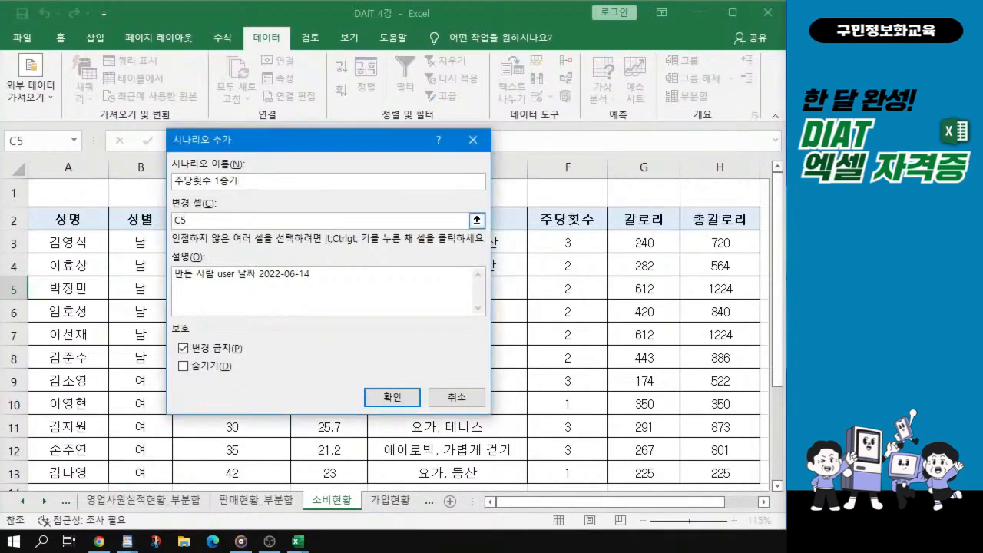
key("ctrl")
left_click_drag(193, 221, 133, 231)
key("Delete")
left_click_drag(384, 149, 407, 161)
left_click(150, 262)
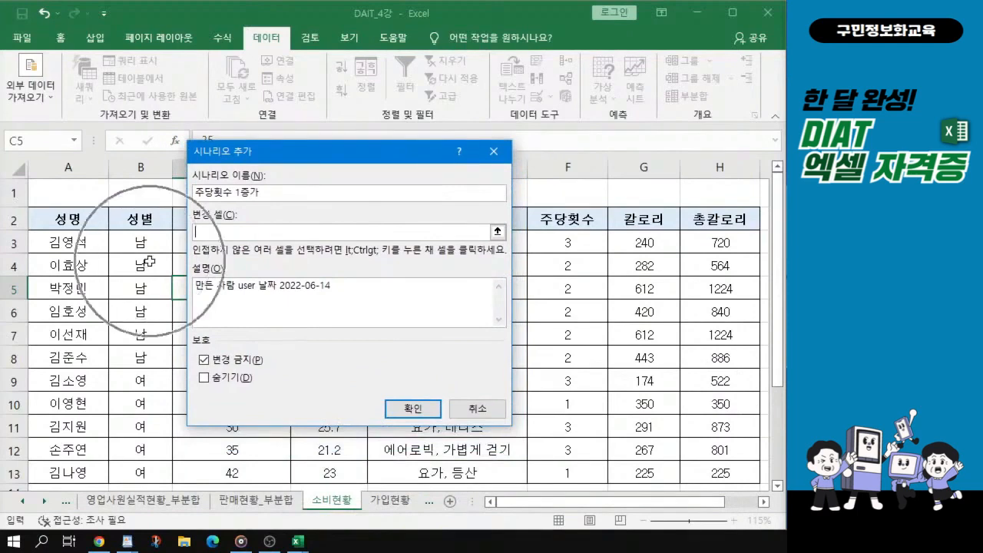
left_click(576, 272)
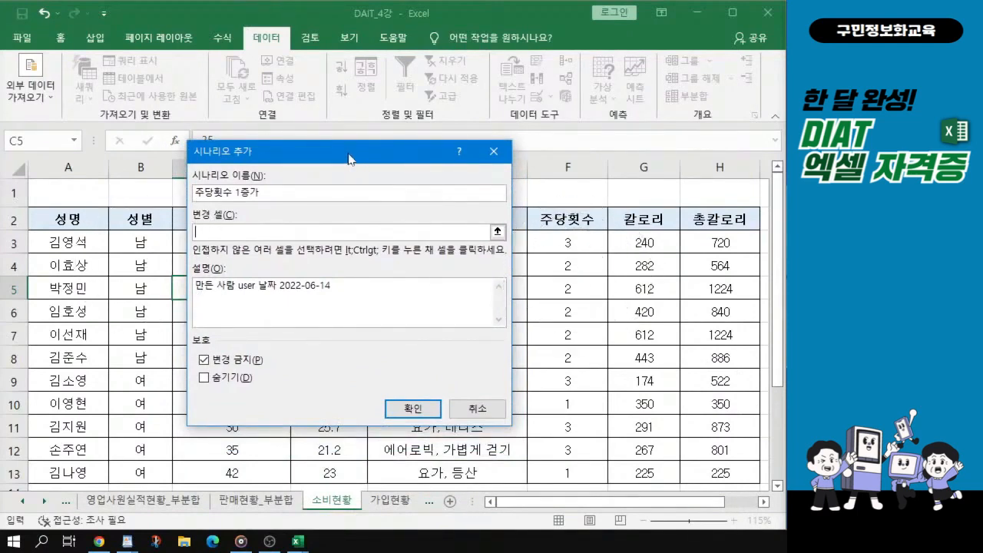
left_click_drag(347, 153, 343, 227)
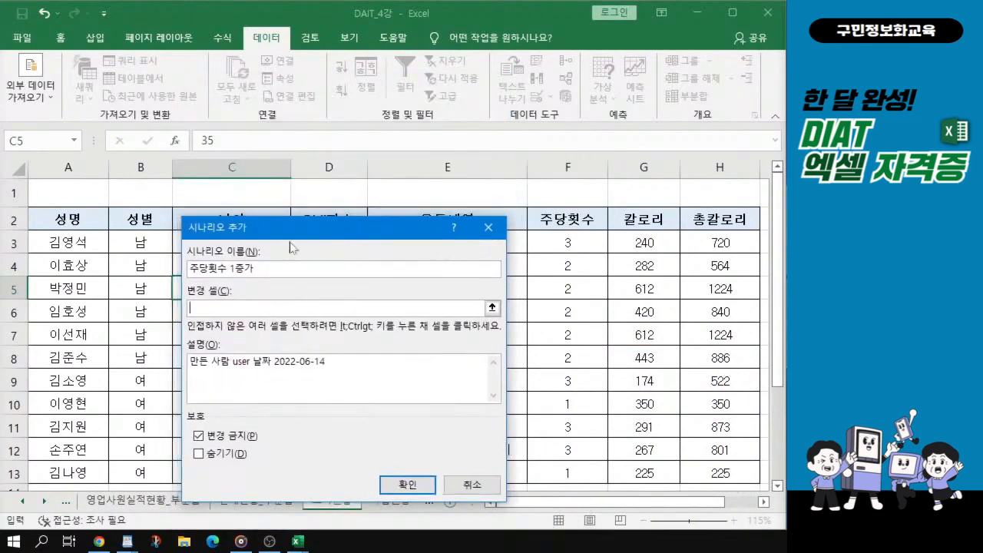
left_click(574, 245)
left_click_drag(573, 244, 572, 363)
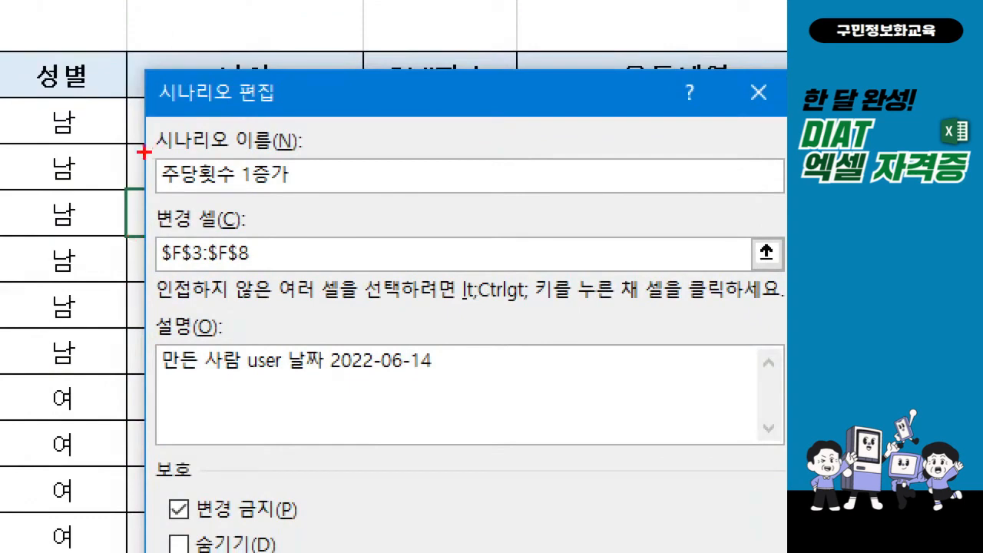
mouse_move(143, 151)
left_mouse_down()
mouse_move(220, 208)
mouse_move(299, 205)
left_mouse_up()
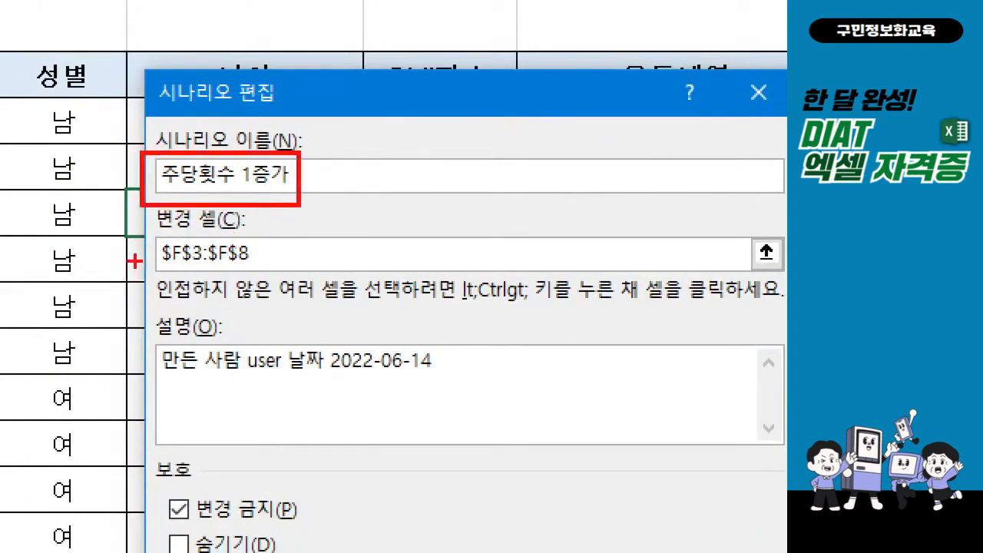
mouse_move(133, 228)
left_mouse_down()
mouse_move(155, 264)
mouse_move(284, 276)
left_mouse_up()
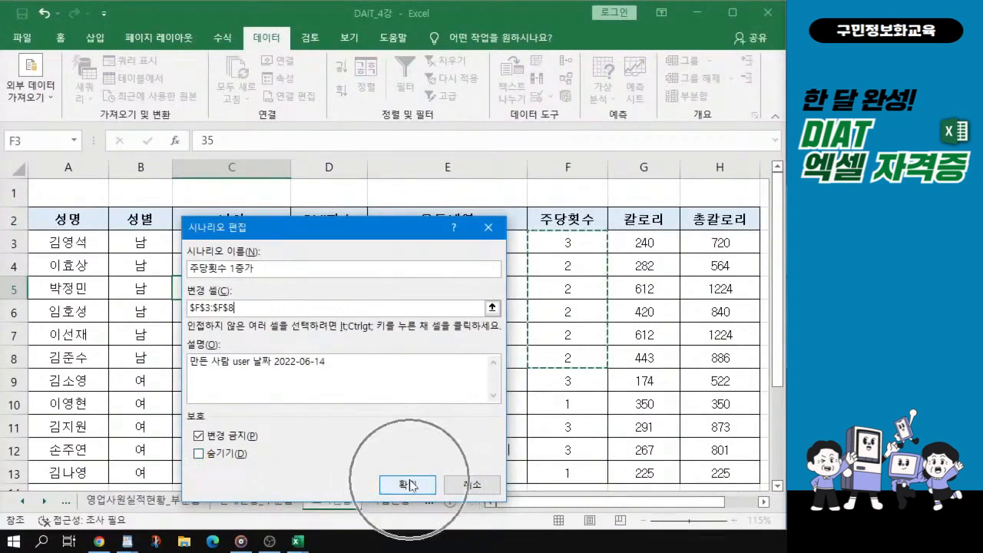
left_click(412, 484)
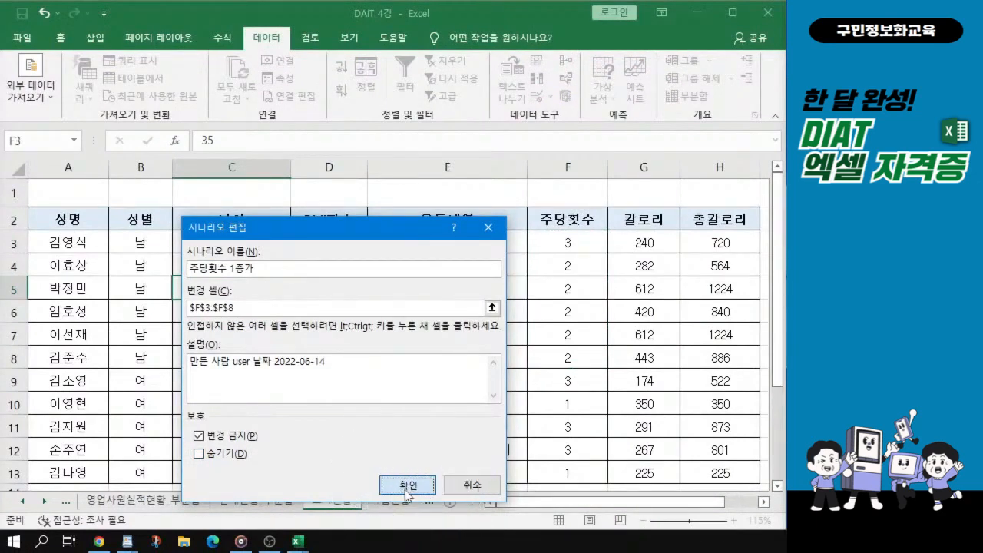
left_click(408, 485)
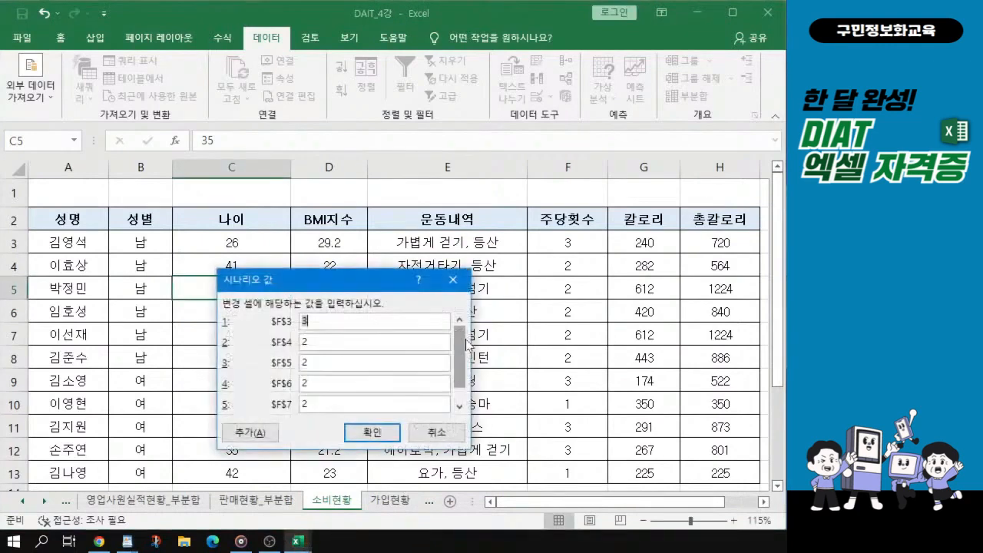
Set the 주당횟수 1증가 scenario values to 4 for $F$3 and 3 for each of $F$4 through $F$8.
left_click_drag(352, 291, 380, 187)
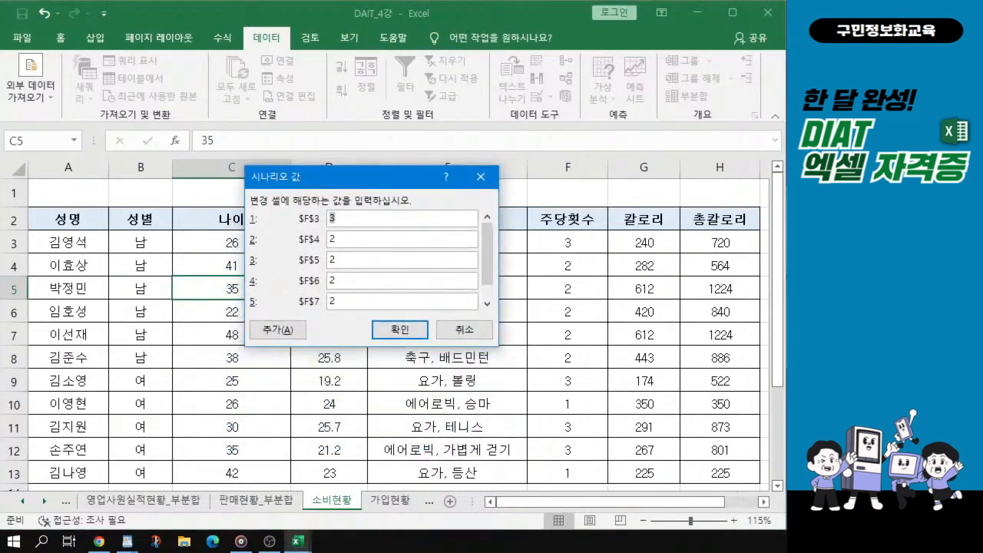
type("3")
key("alt+Tab")
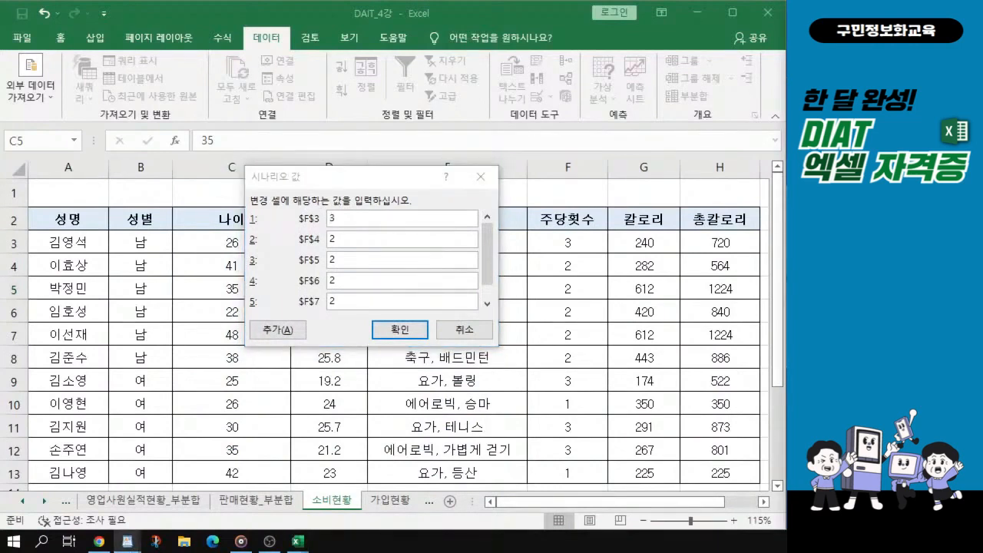
key("alt+Tab")
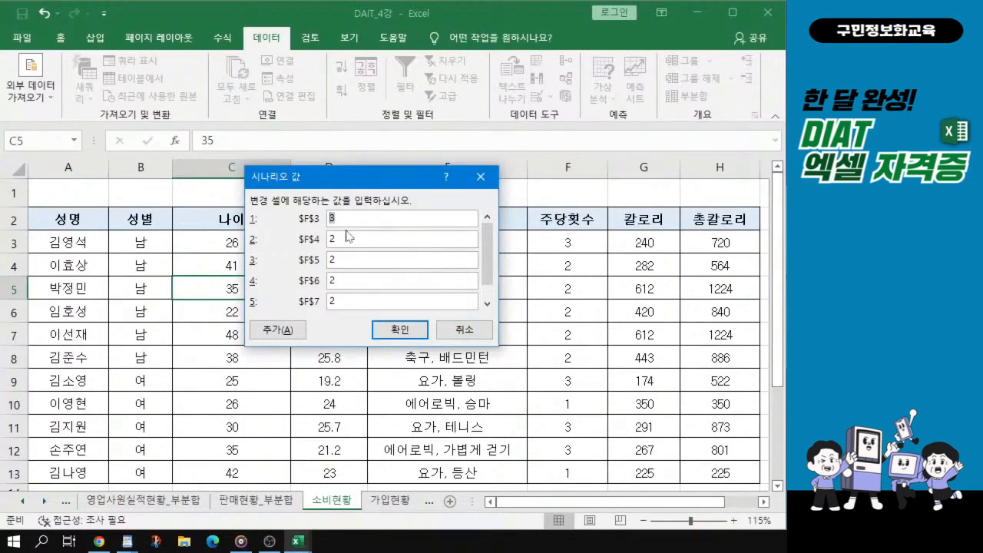
type("4")
key("Tab")
type("3")
key("Tab")
type("3")
key("Tab")
type("3")
key("Tab")
type("3")
key("Tab")
type("3")
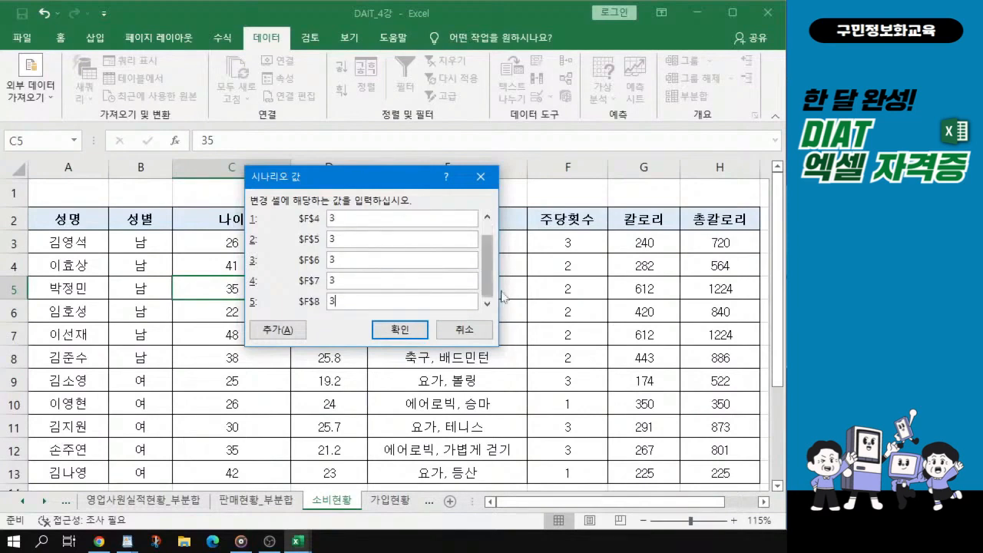
left_click_drag(489, 283, 489, 229)
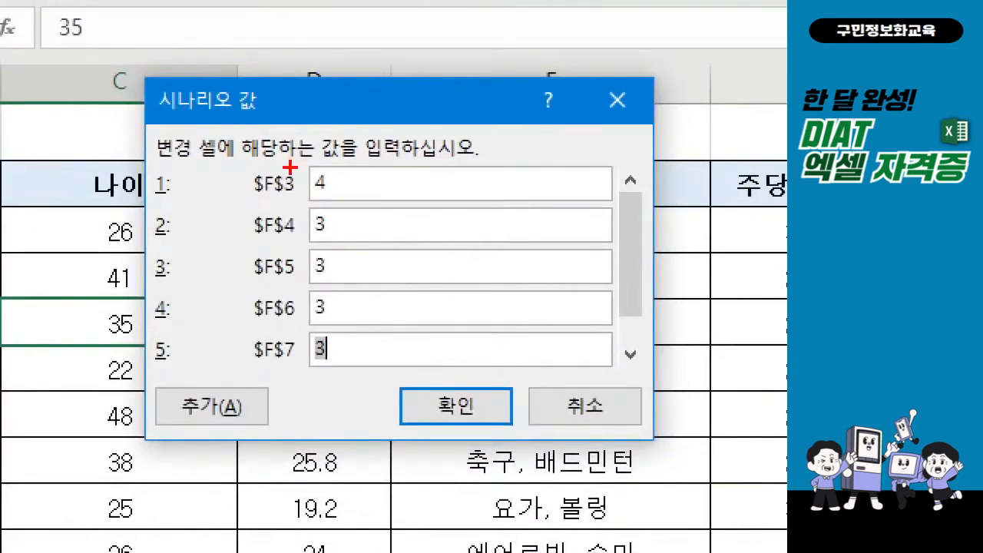
mouse_move(291, 156)
left_mouse_down()
mouse_move(329, 363)
mouse_move(352, 390)
left_mouse_up()
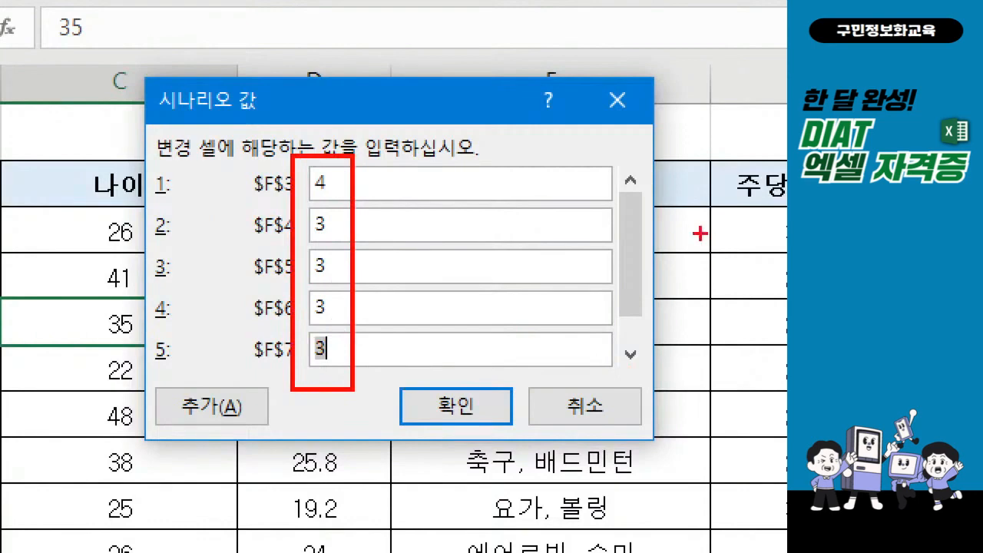
mouse_move(608, 189)
left_mouse_down()
mouse_move(642, 315)
mouse_move(659, 315)
left_mouse_up()
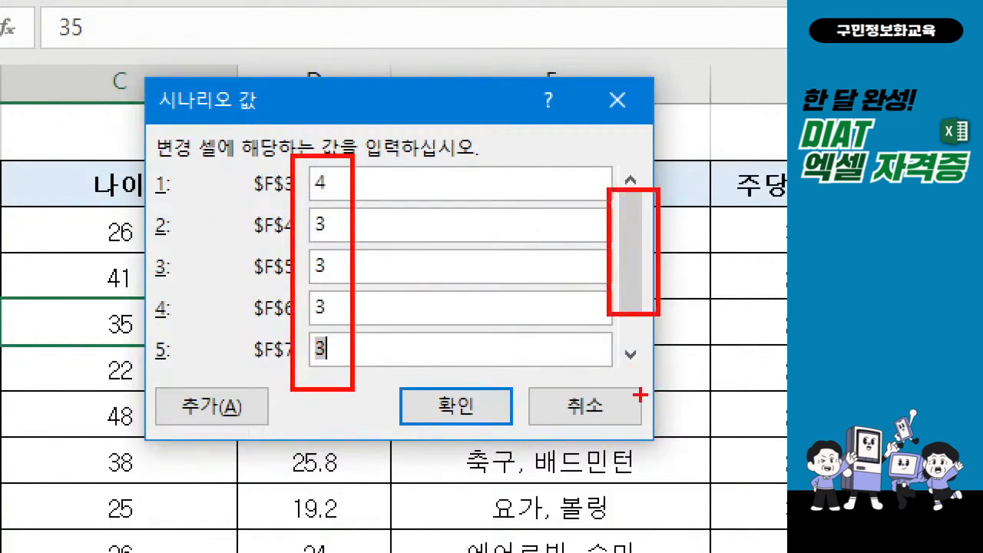
mouse_move(631, 269)
left_mouse_down()
mouse_move(633, 338)
mouse_move(620, 324)
mouse_move(636, 343)
mouse_move(680, 314)
left_mouse_up()
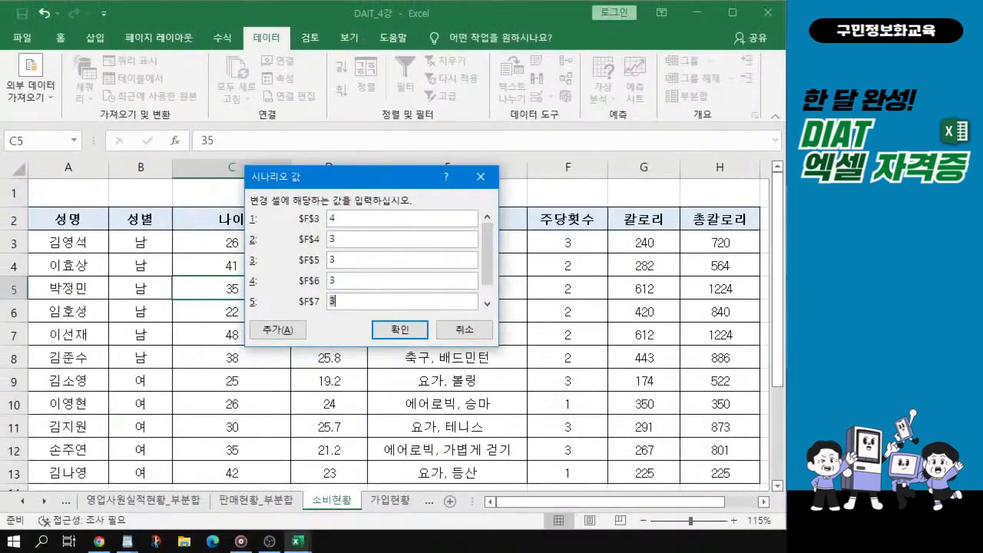
left_click(486, 303)
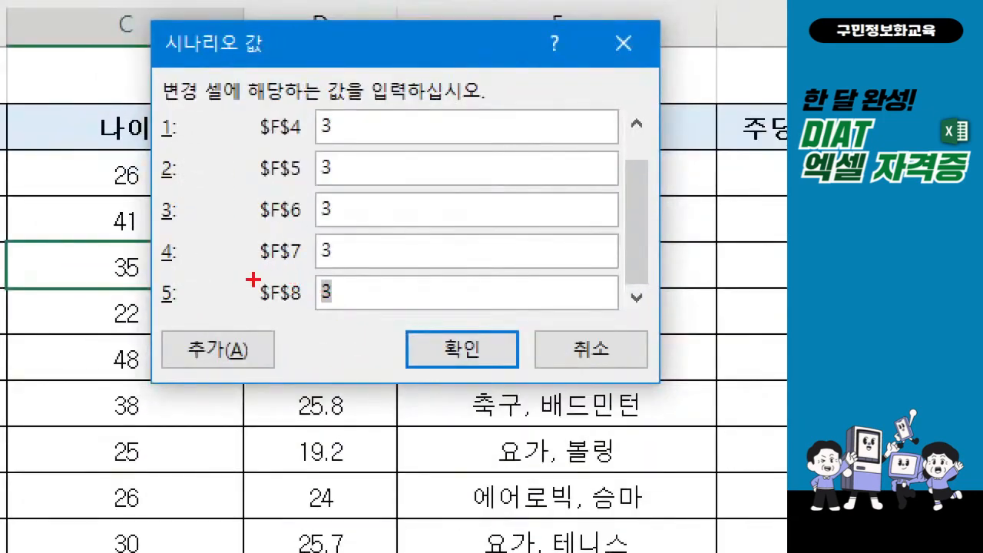
mouse_move(242, 261)
left_mouse_down()
mouse_move(320, 305)
mouse_move(396, 320)
left_mouse_up()
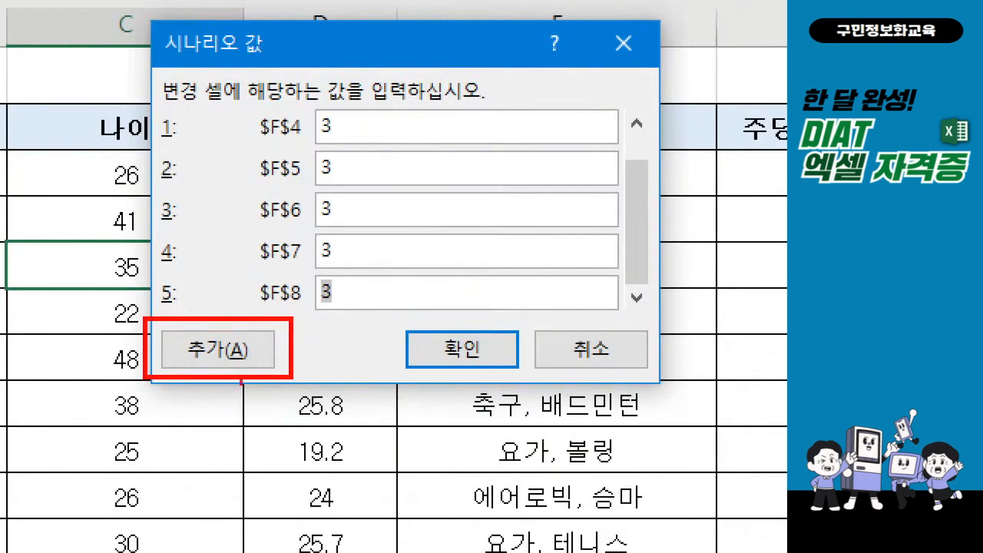
left_click_drag(206, 311, 257, 288)
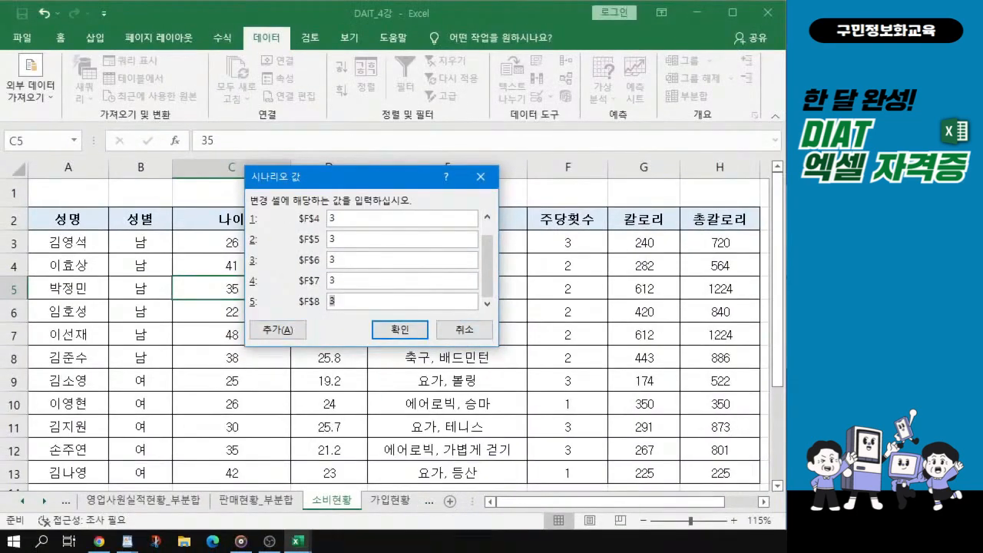
key("alt+Tab")
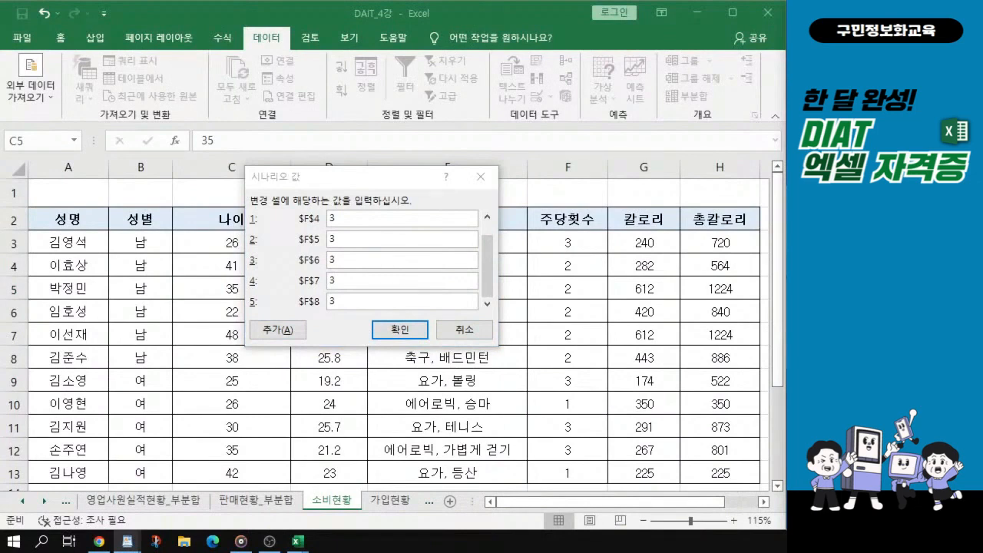
Save the increase scenario and add another named 주당횟수 1감소, keeping F3:F8 as its changing cells.
left_click(275, 331)
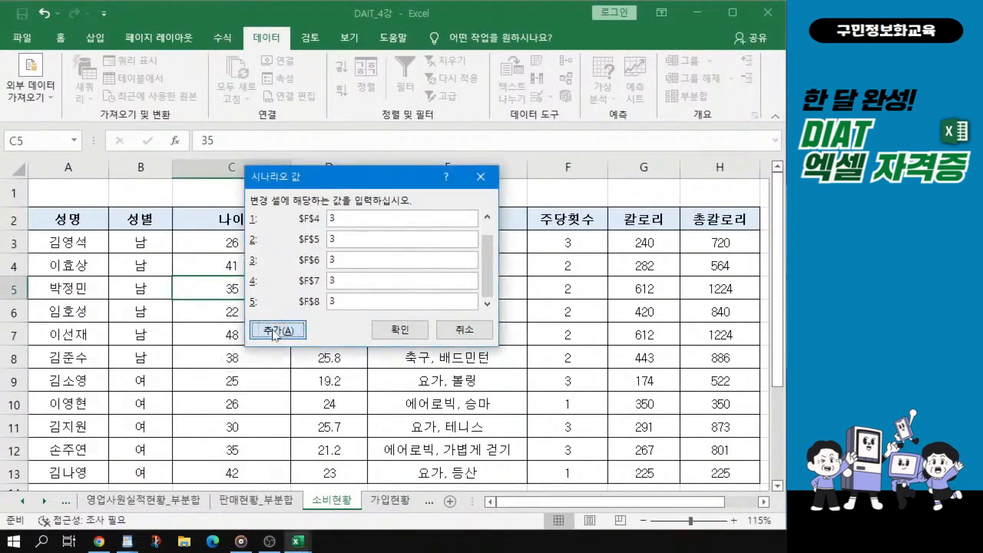
left_click(273, 331)
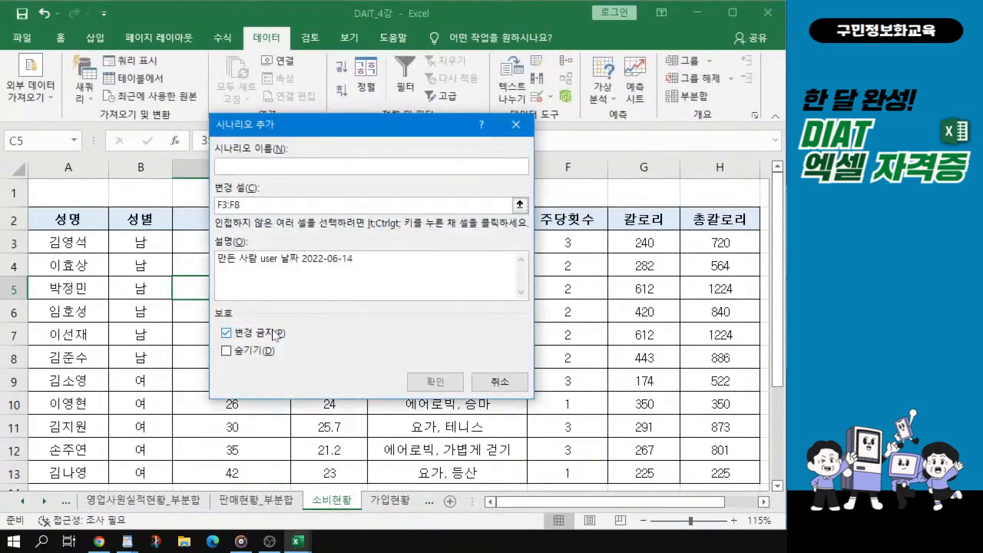
type("주당횟")
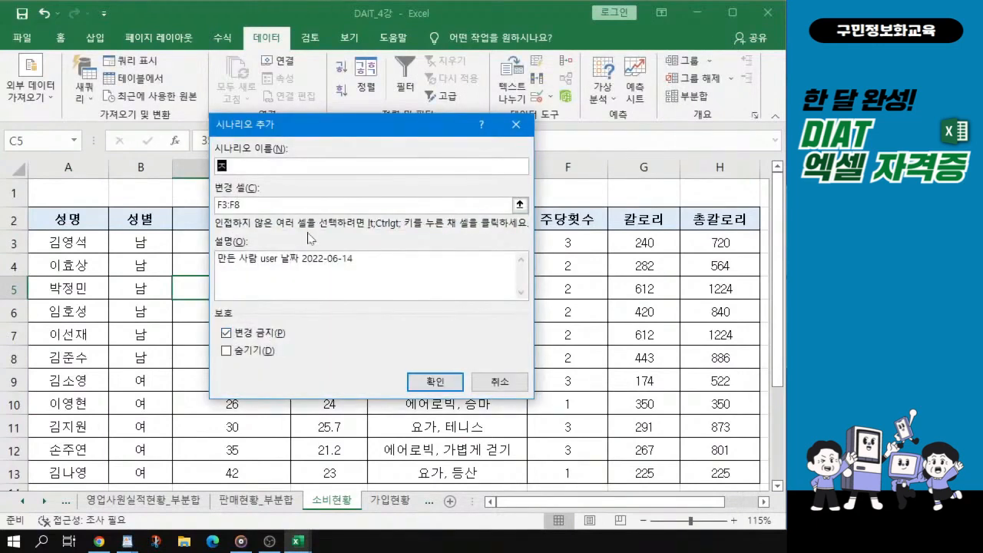
type("수 1감소")
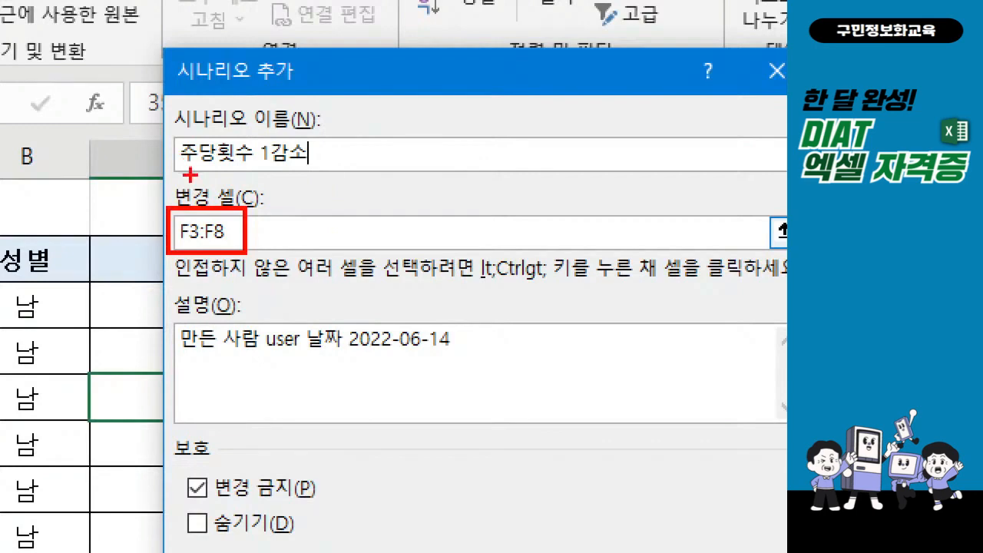
left_click_drag(191, 175, 267, 174)
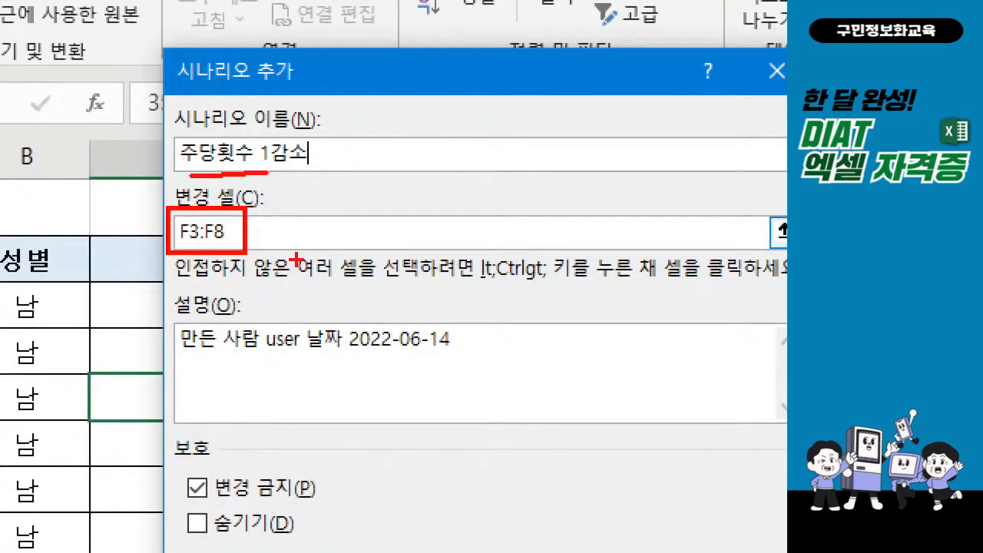
left_click_drag(262, 219, 307, 198)
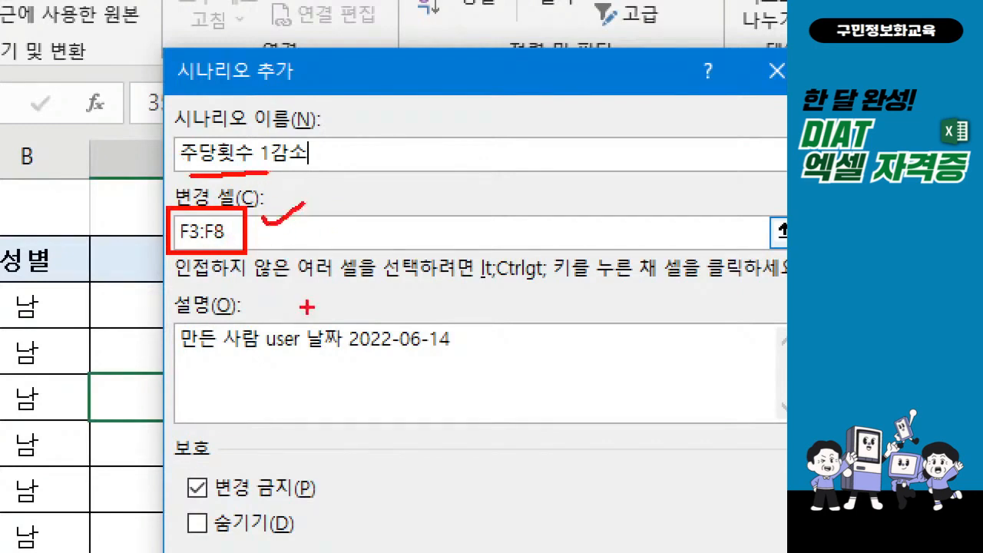
key("ctrl")
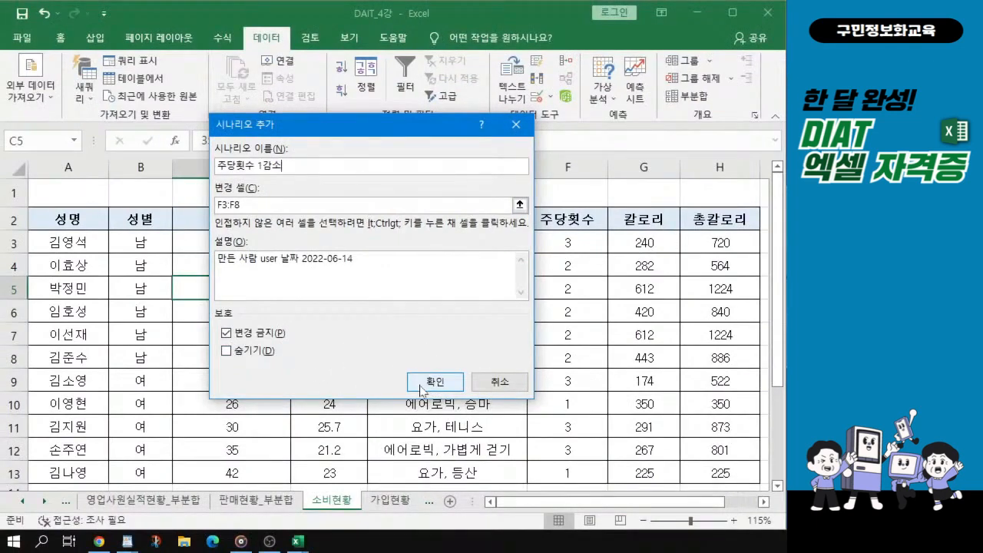
left_click(421, 387)
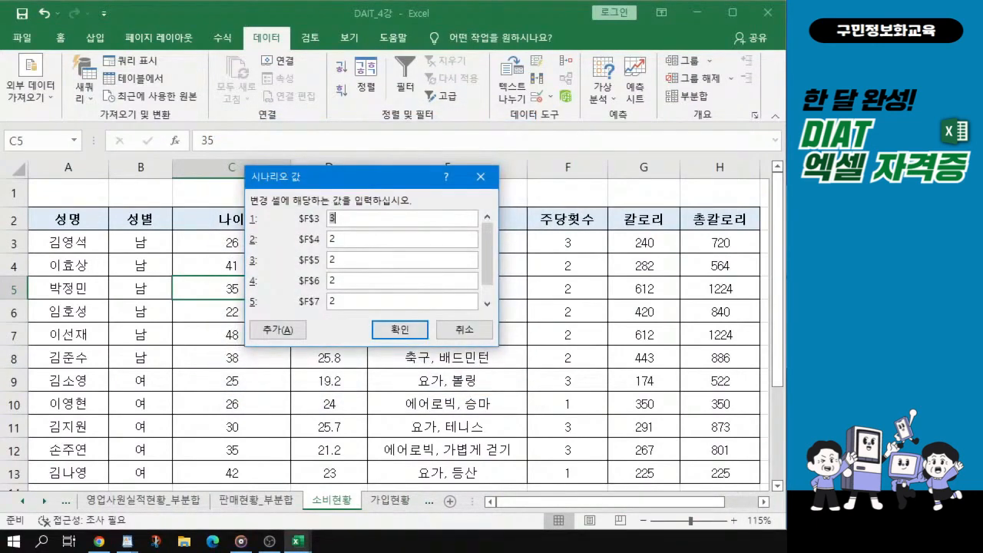
Set the 주당횟수 1감소 scenario values to 2 for $F$3 and 1 for each of $F$4 through $F$8, and accept them.
type("2")
key("Tab")
type("1")
key("Tab")
type("1")
key("Tab")
type("1")
key("Tab")
type("1")
key("Tab")
type("1")
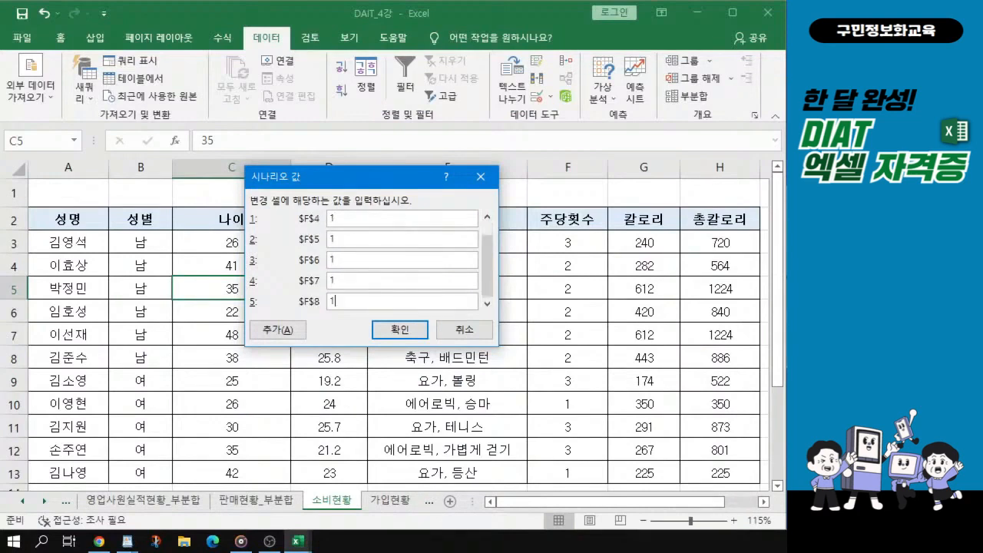
key("ctrl+1")
left_click(349, 299)
left_click_drag(237, 282, 358, 325)
left_click(400, 330)
left_click(397, 329)
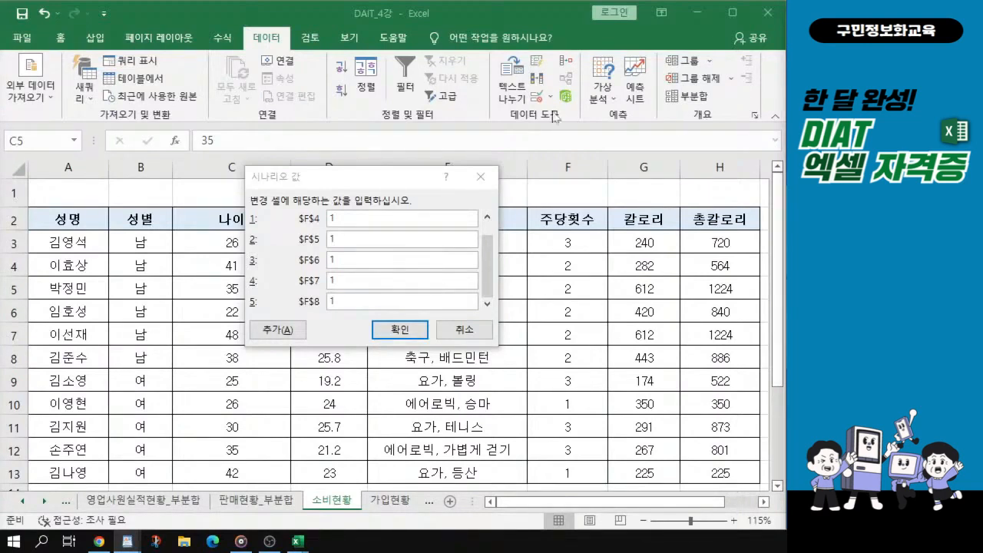
left_click(400, 330)
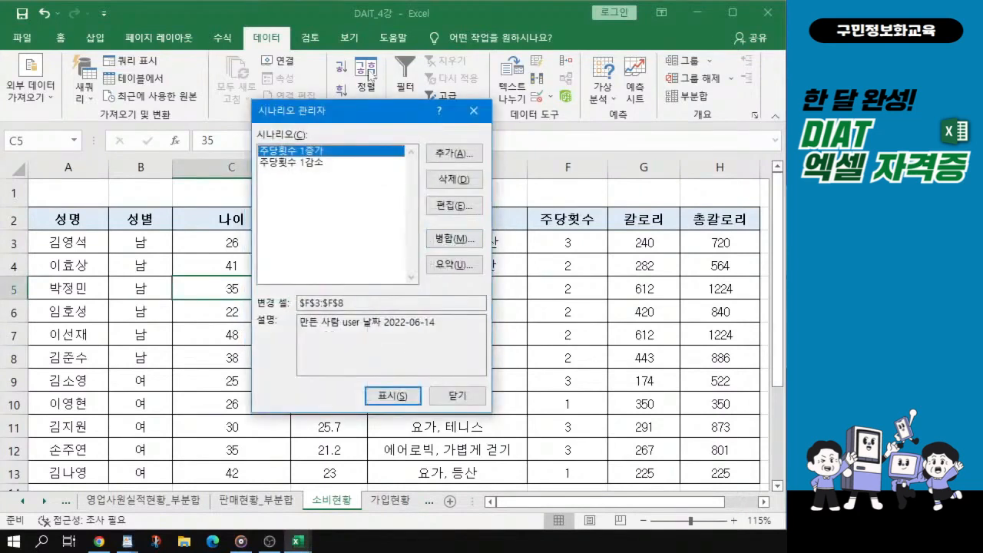
Open the scenario summary settings for the two 주당횟수 scenarios.
left_click_drag(351, 112, 332, 114)
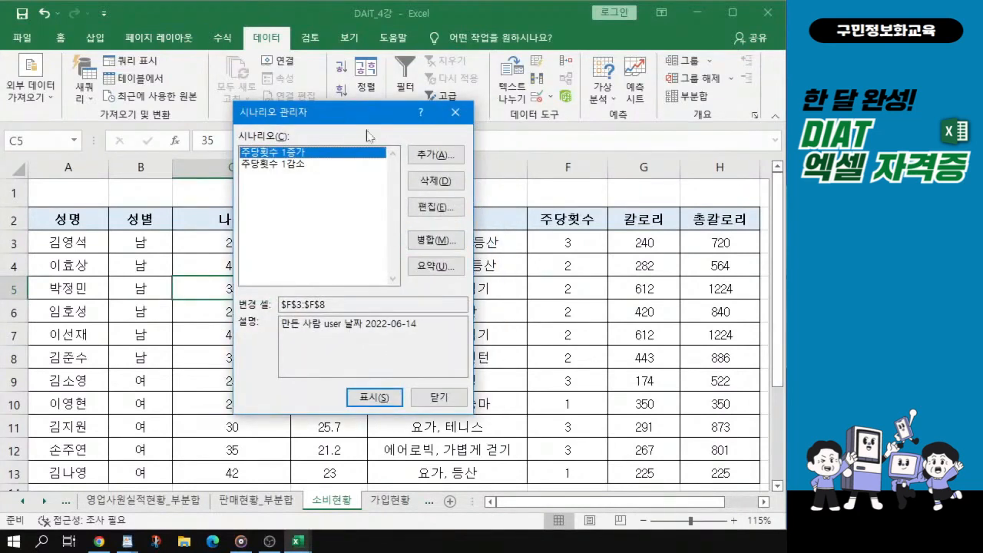
left_click(437, 266)
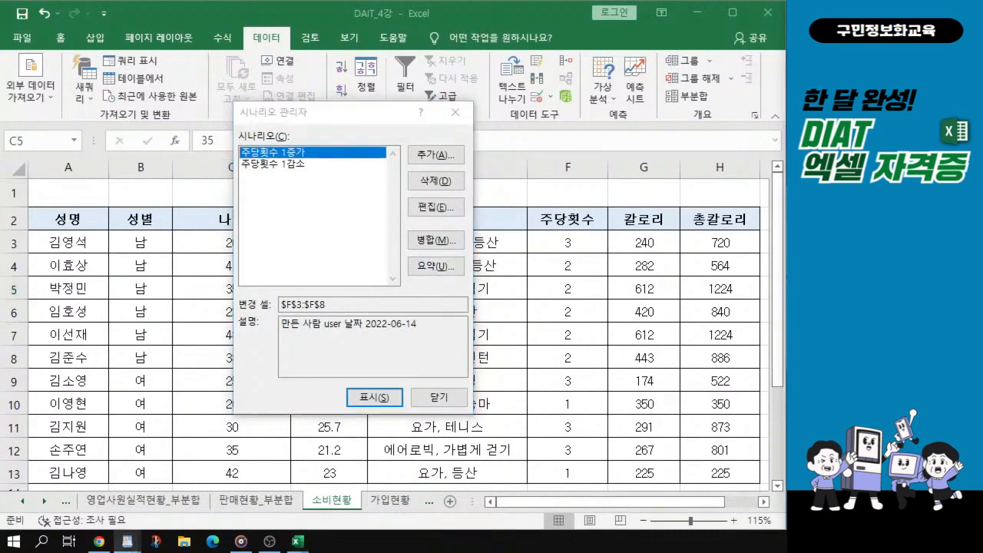
left_click(439, 268)
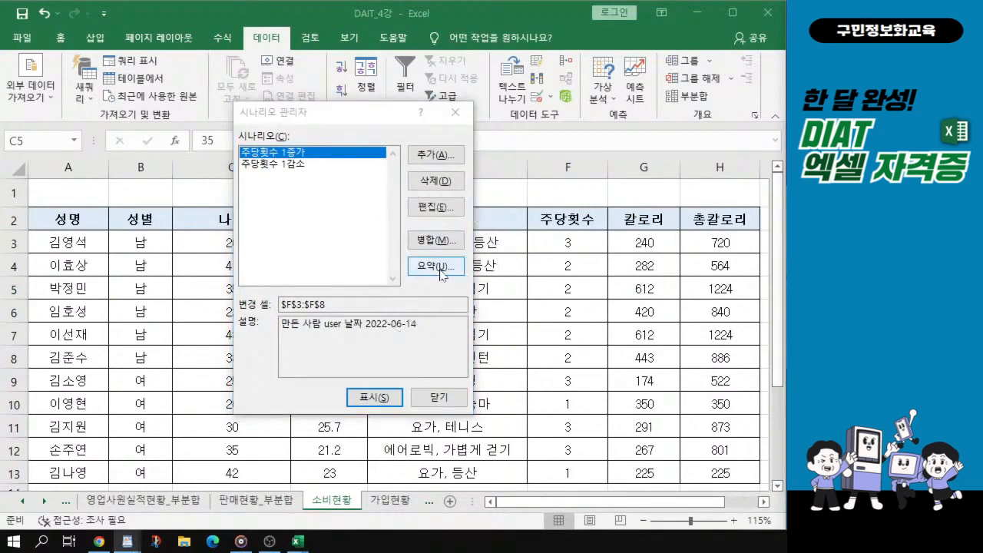
key("ctrl")
key("ctrl")
left_click(441, 268)
left_click(440, 270)
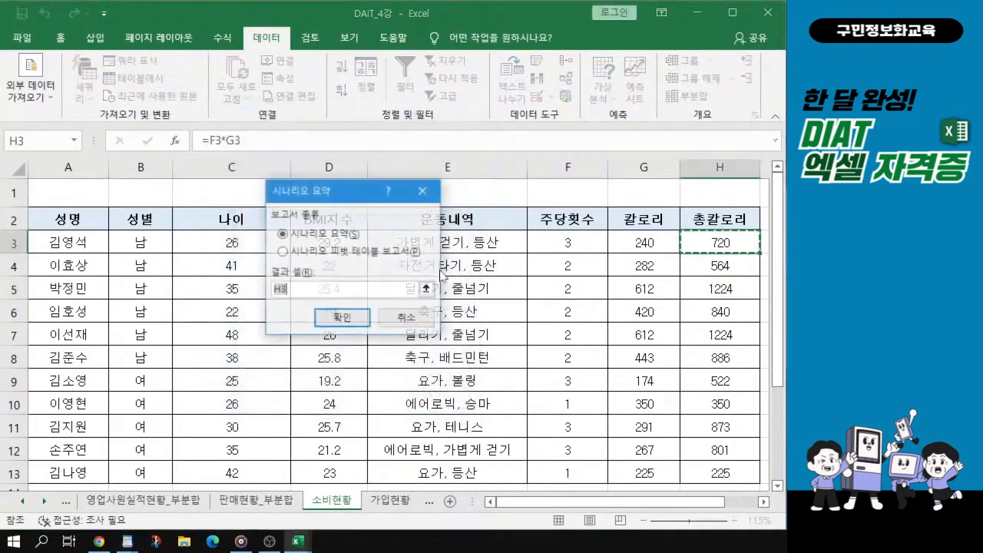
key("ctrl")
key("ctrl")
key("ctrl")
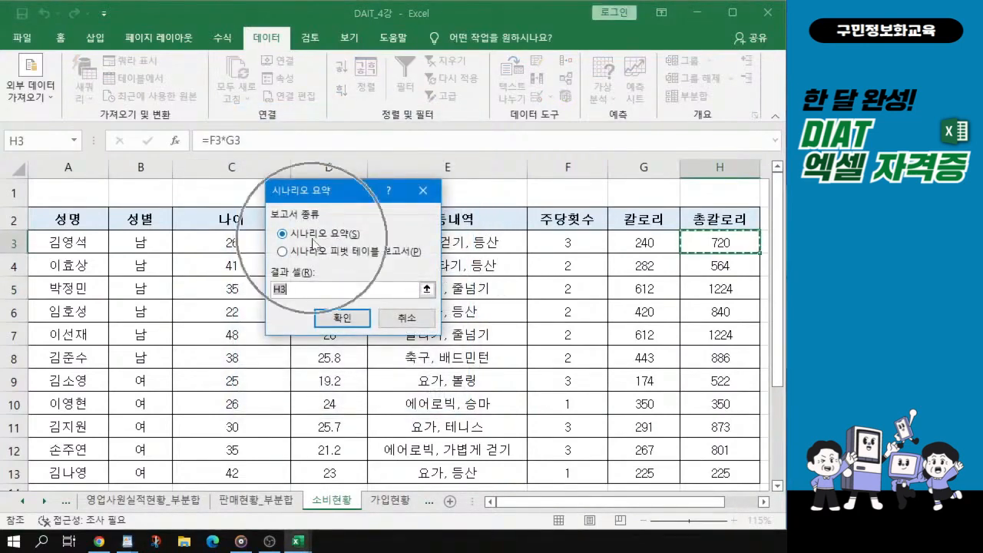
key("ctrl")
key("ctrl")
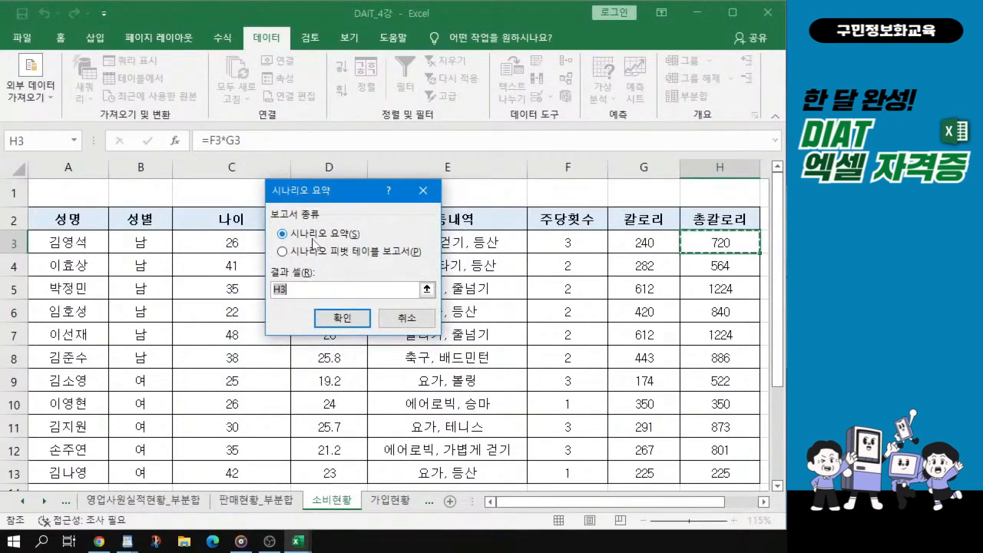
key("ctrl")
key("ctrl")
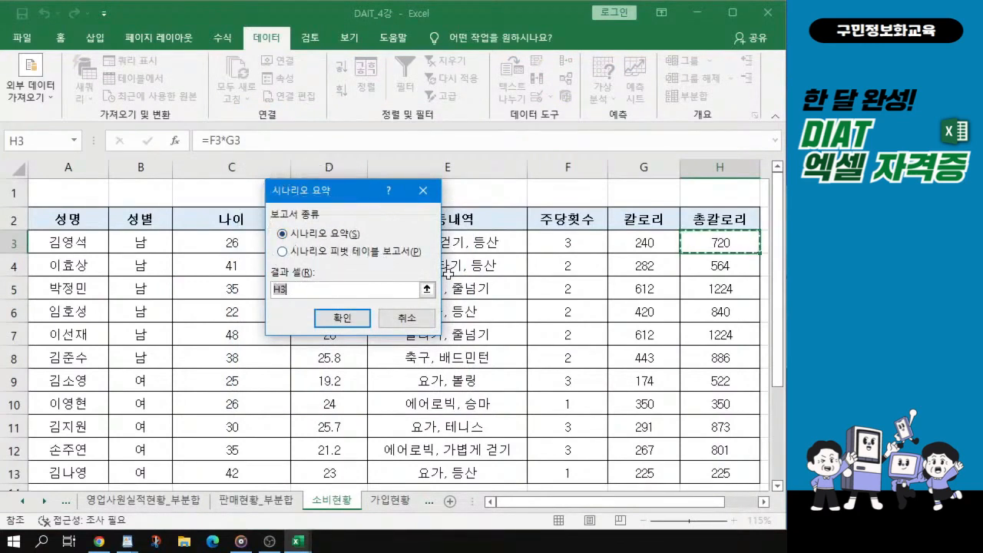
key("ctrl")
key("ctrl")
Set the result cells to the male rows' 총칼로리 range $H$3:$H$8 and generate the scenario summary report.
left_click(714, 242)
key("ctrl")
key("ctrl")
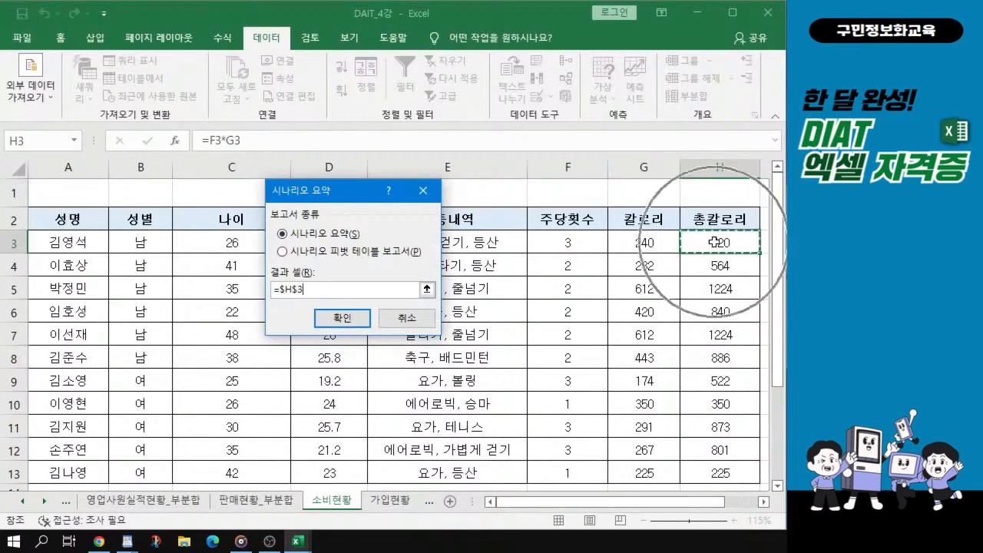
left_click_drag(714, 242, 719, 359)
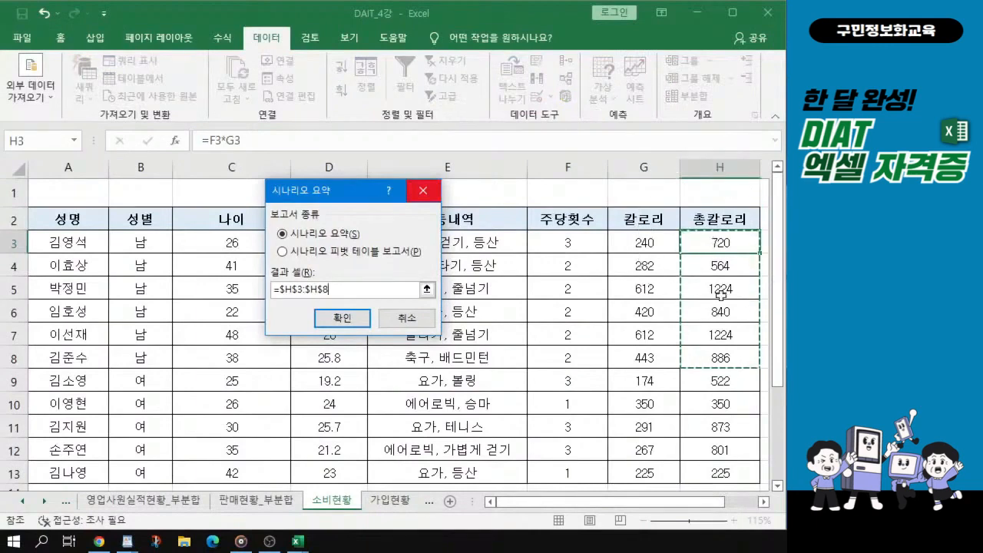
left_click(334, 321)
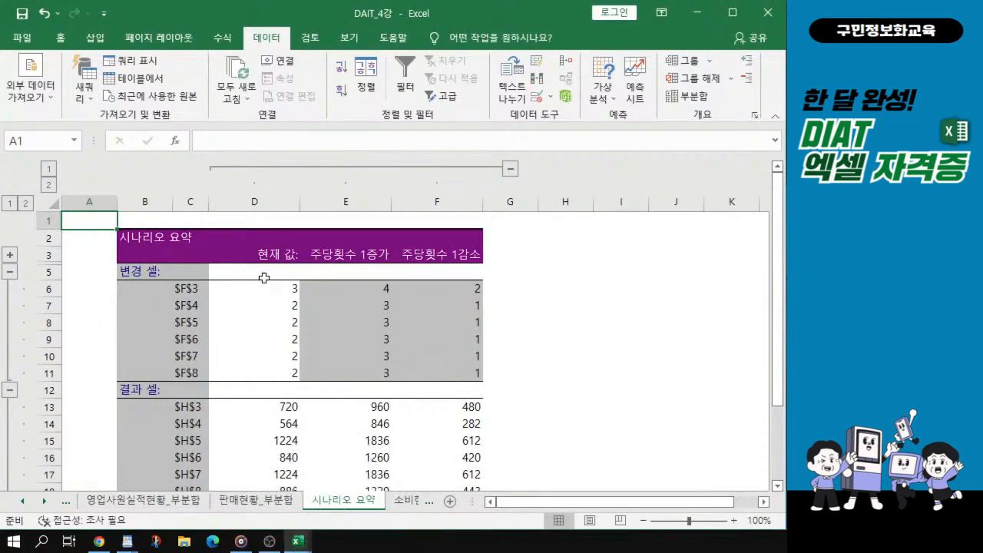
Examine the 주당횟수 1증가 and 주당횟수 1감소 columns of the scenario summary report.
left_click(368, 258)
left_click(458, 258)
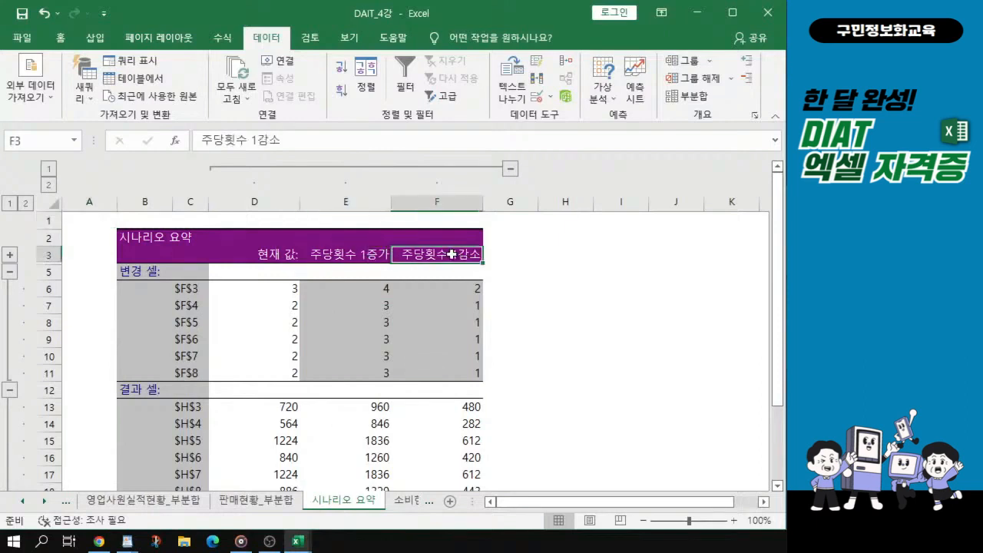
scroll(408, 303, "up", 1)
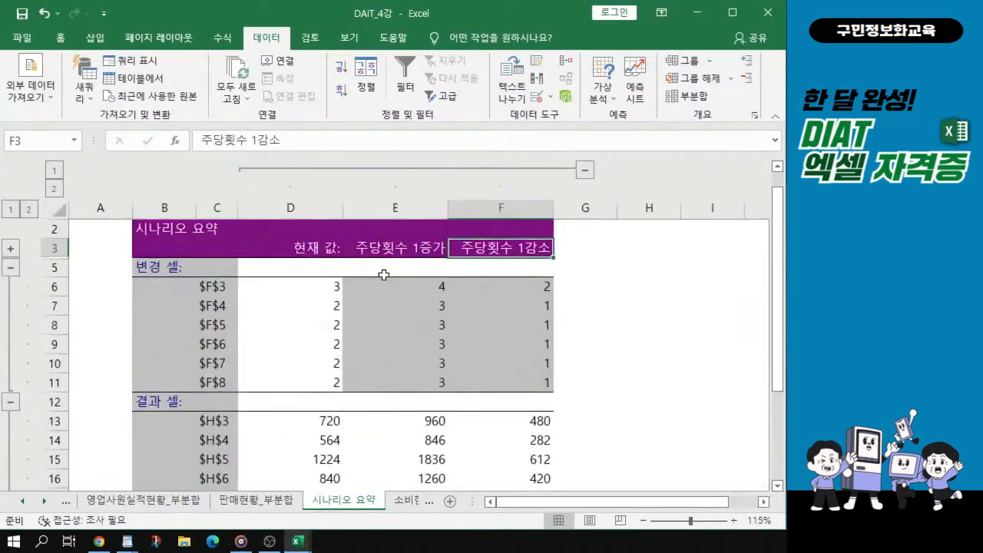
Switch to the completed example workbook and examine the changing cells, result cells and both scenario columns on the 시나리오_소비현황 report.
left_click_drag(154, 522, 498, 24)
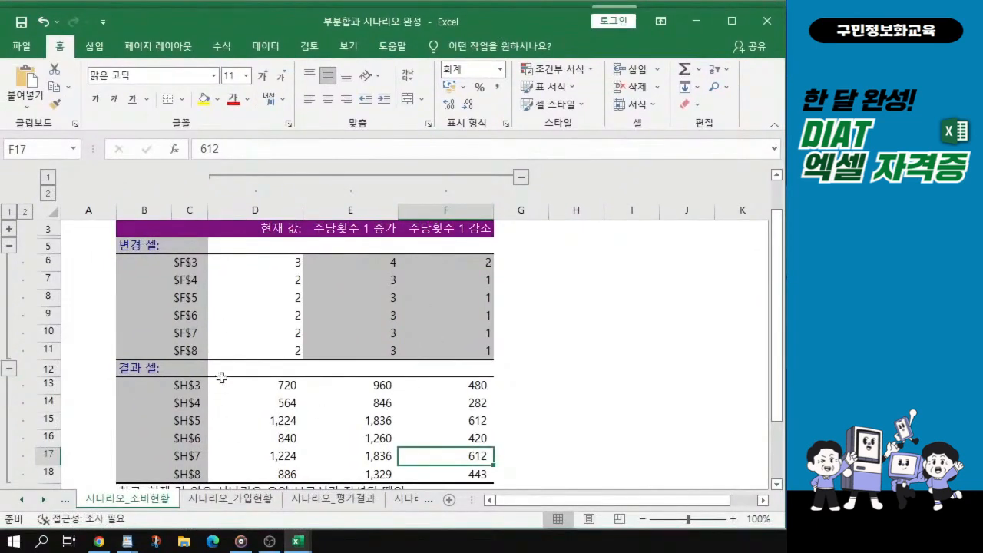
scroll(334, 341, "up", 1)
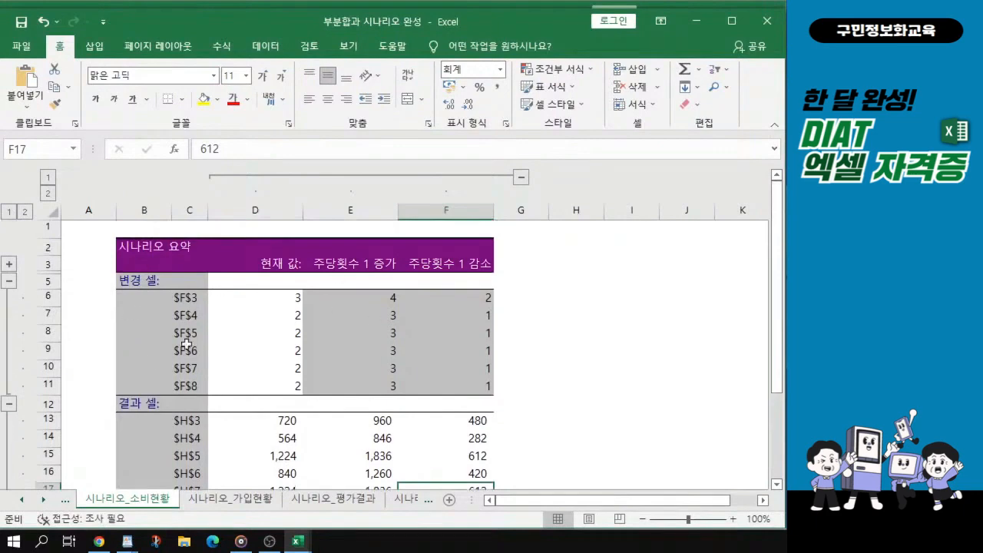
left_click(187, 297)
left_click_drag(187, 297, 184, 388)
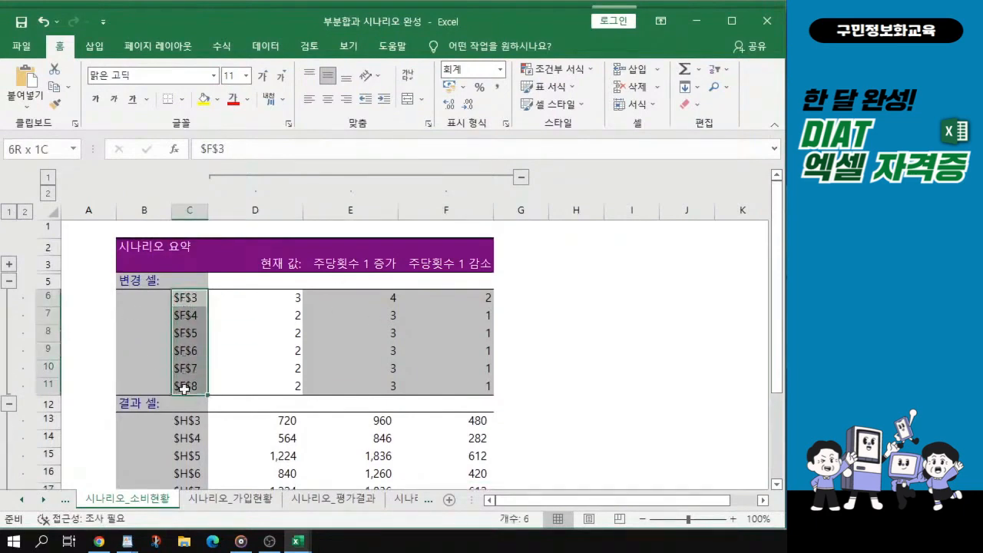
scroll(188, 461, "down", 1)
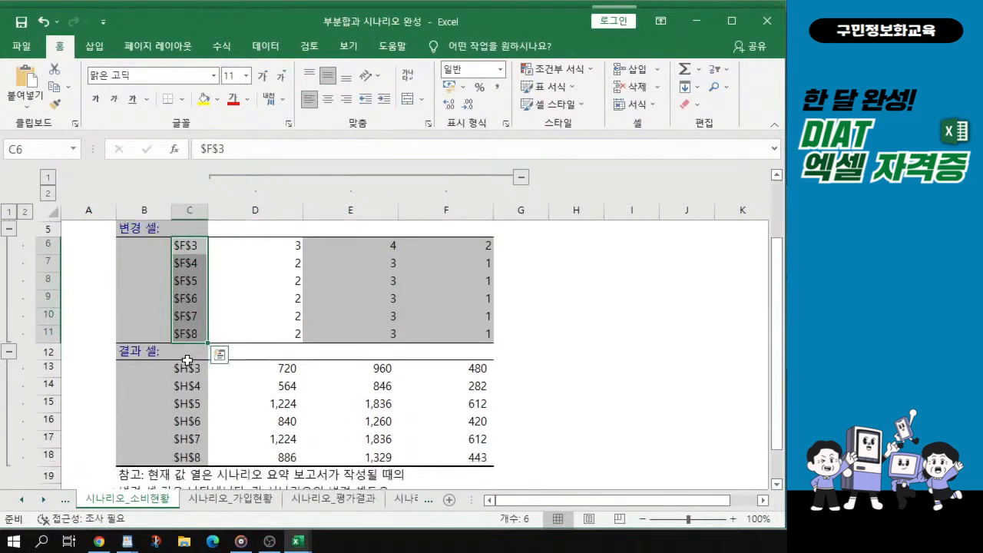
left_click_drag(187, 367, 188, 458)
scroll(422, 280, "up", 1)
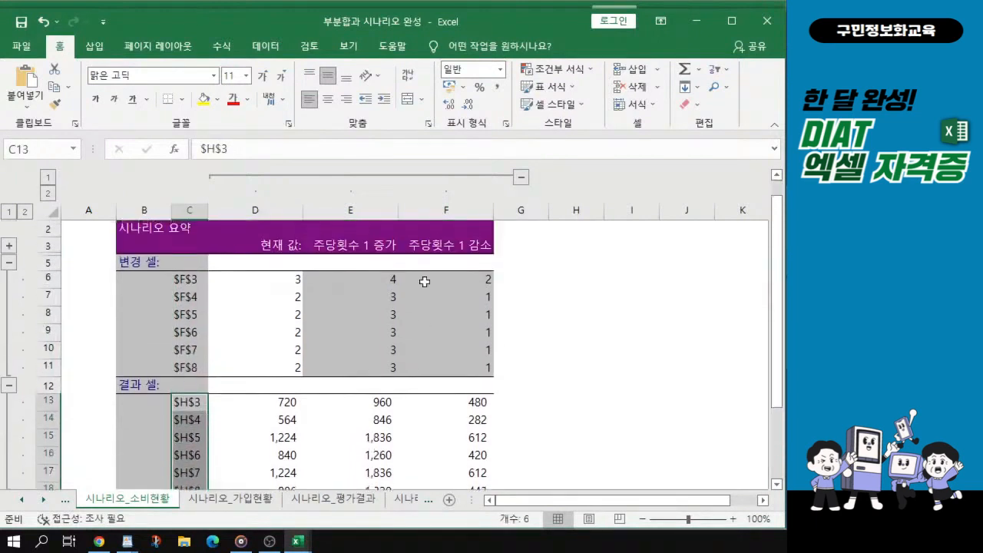
left_click_drag(373, 277, 375, 368)
left_click_drag(458, 276, 466, 375)
left_click(360, 281)
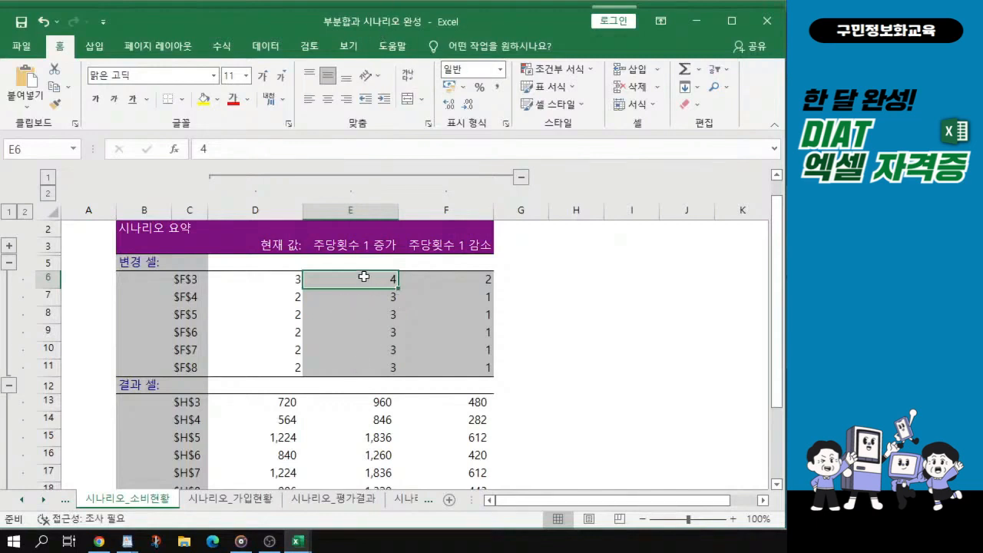
left_click_drag(364, 278, 370, 378)
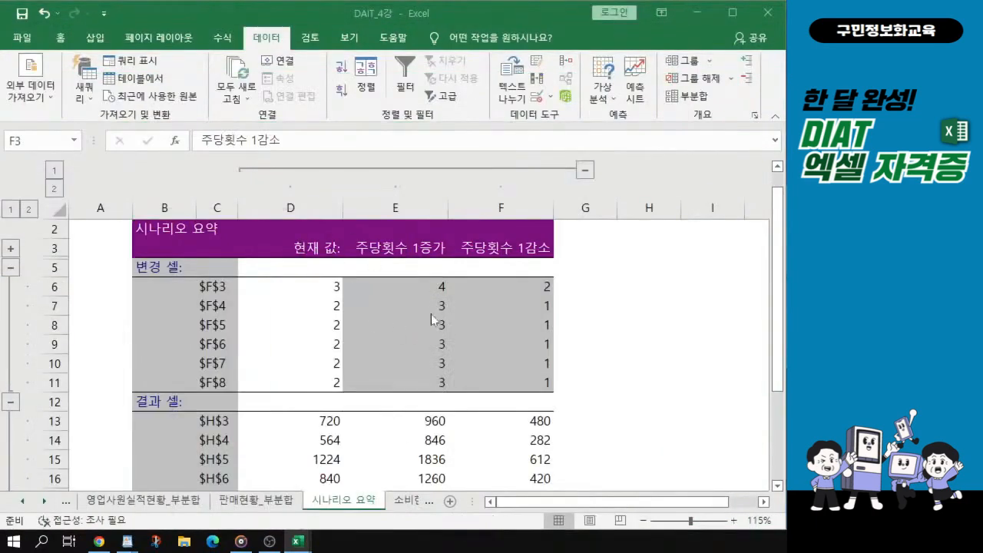
Return to the DAIT_4강 workbook and open the 가입현황 sheet.
left_click(411, 510)
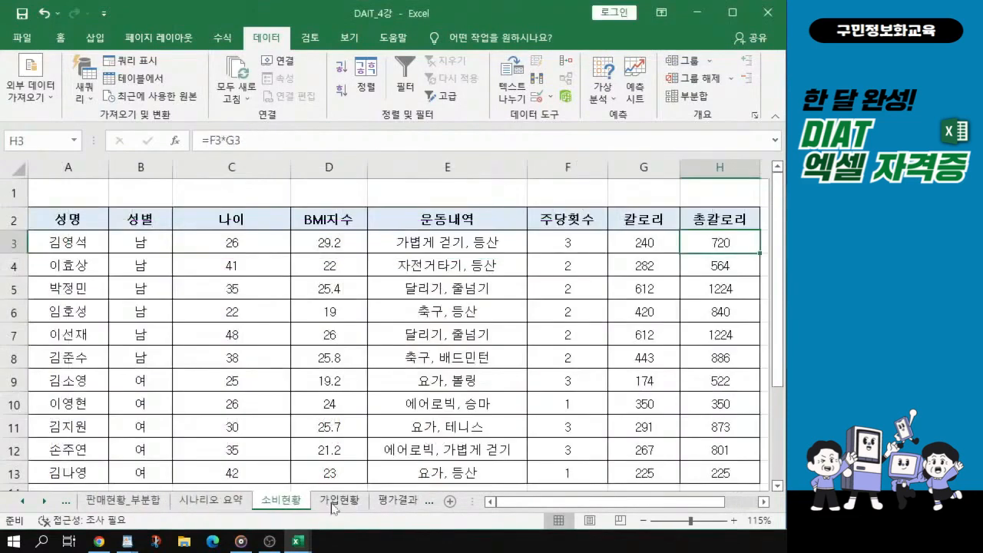
left_click(342, 503)
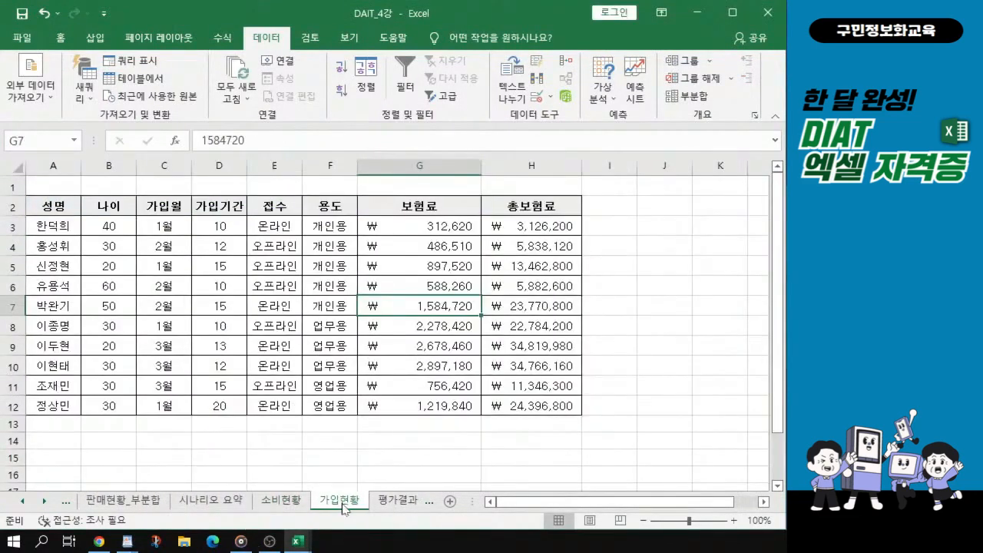
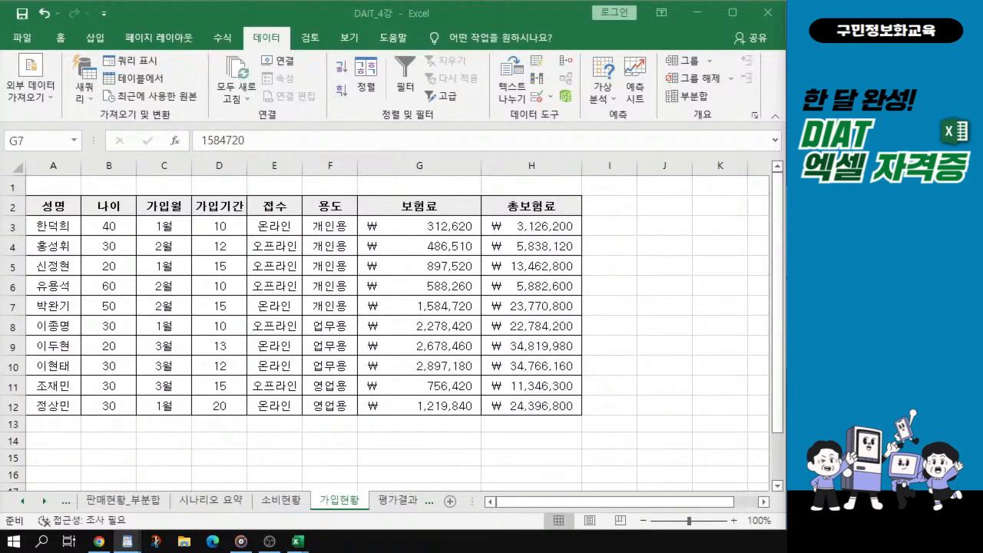
key("alt+Tab")
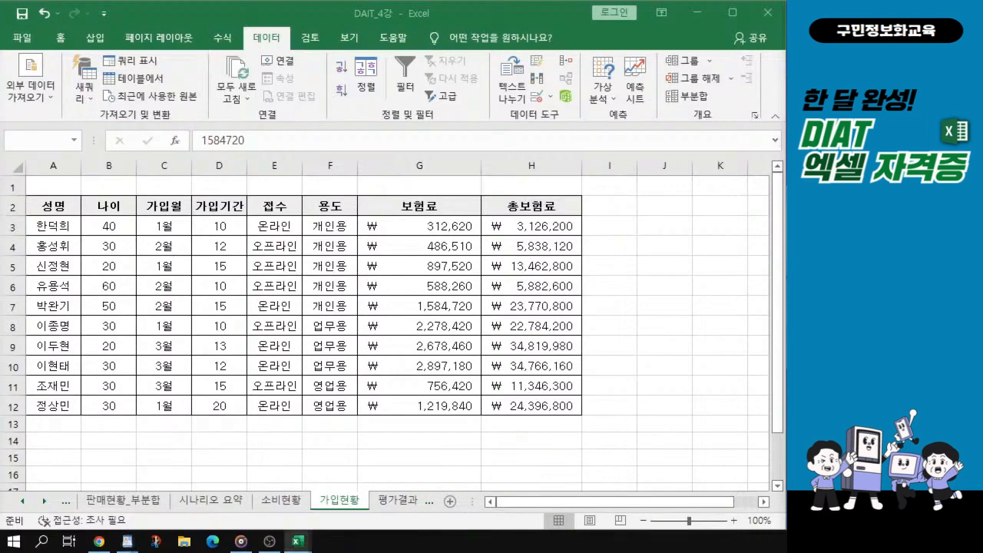
key("alt+Tab")
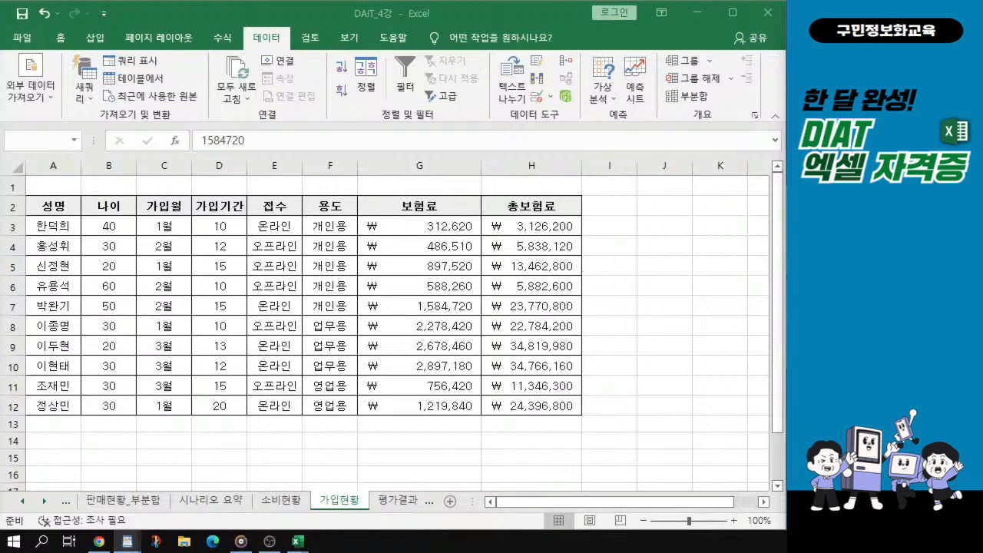
Enter the label 조건 in cell A14, below the 가입현황 table.
left_click(41, 458)
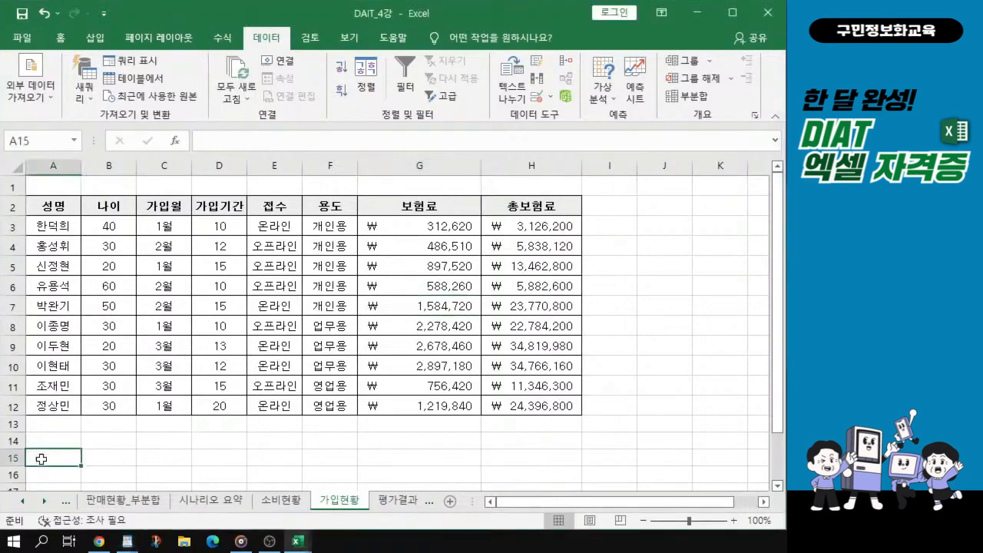
key("ctrl")
key("ctrl")
left_click(56, 440)
key("ctrl")
key("ctrl")
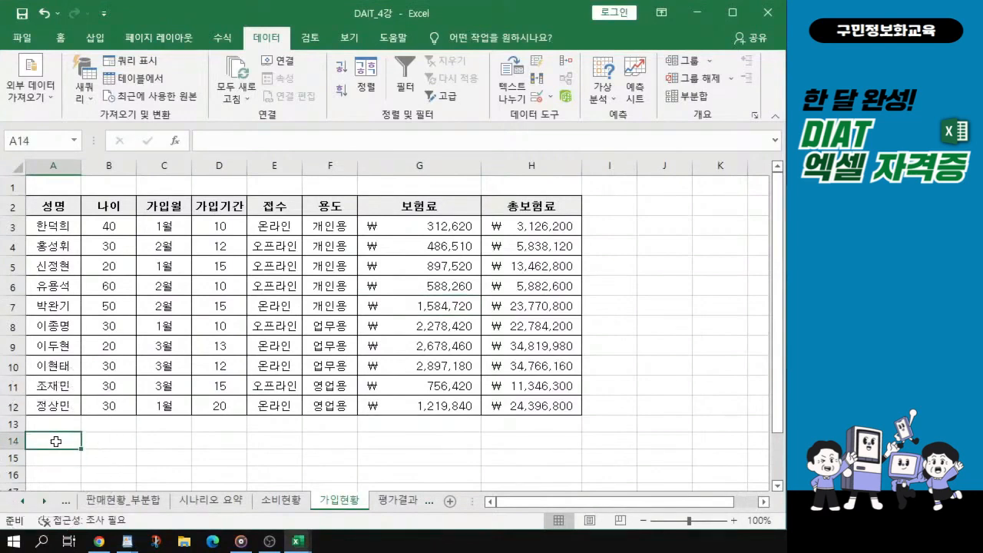
key("ctrl")
key("ctrl")
type("조거")
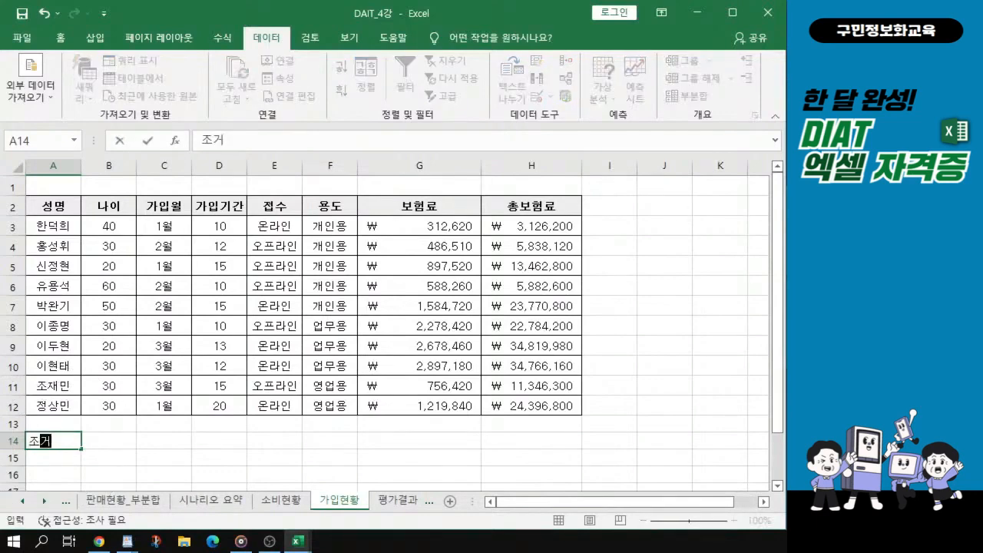
type("ㄴ")
key("ctrl")
key("ctrl")
Begin a formula with the AND function in cell A15, directly below the 조건 label.
left_click(52, 455)
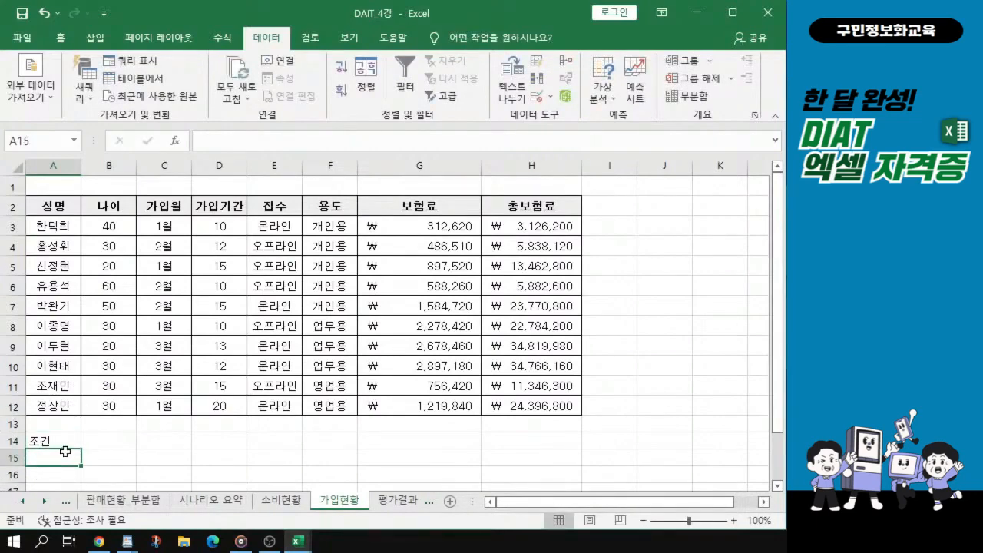
scroll(66, 452, "up", 1)
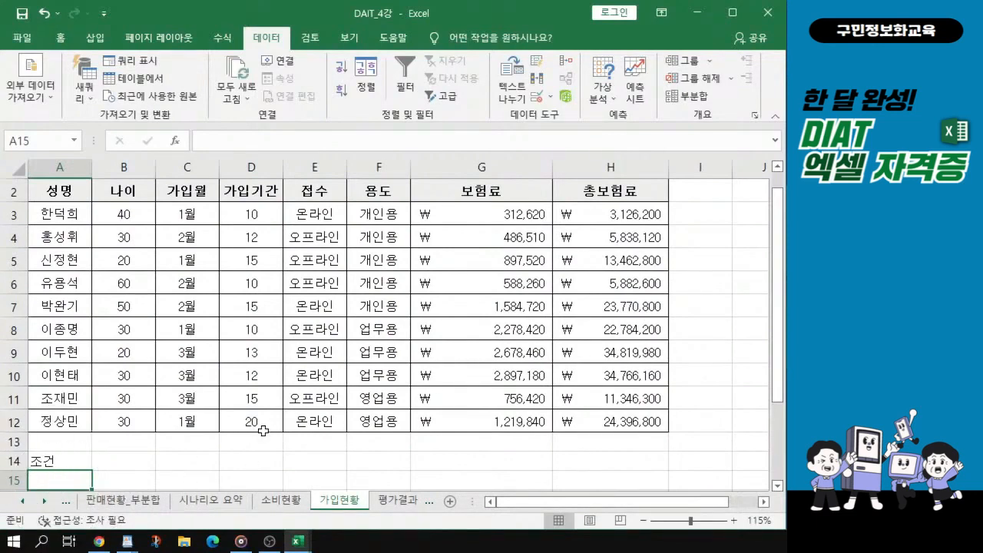
type("=")
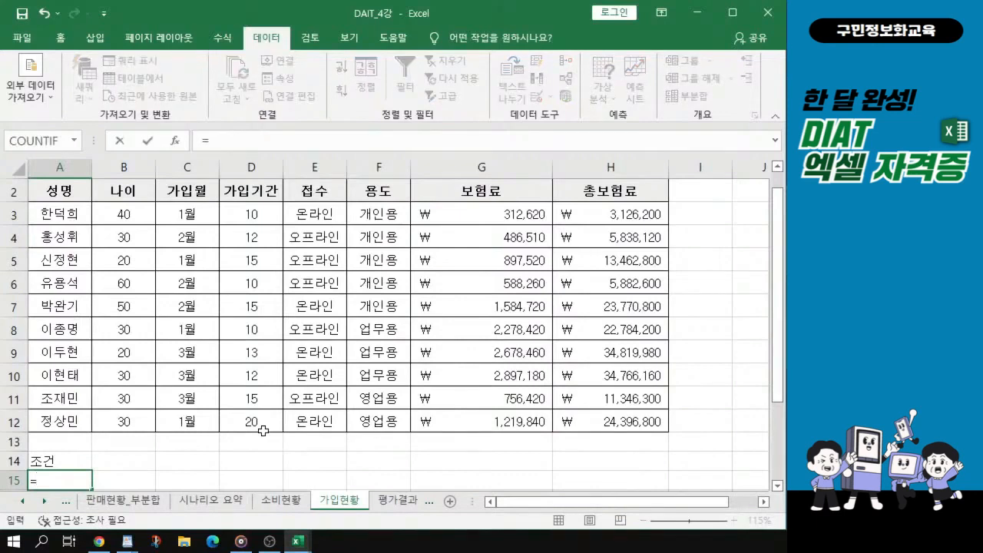
type("an")
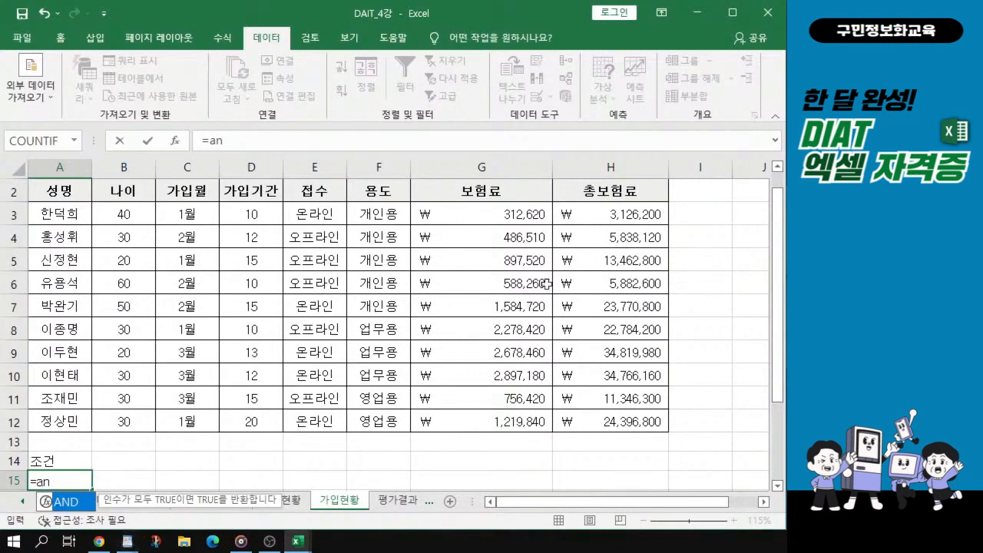
left_click(73, 504)
left_click(74, 506)
left_click(74, 507)
key("ctrl")
key("ctrl")
key("Tab")
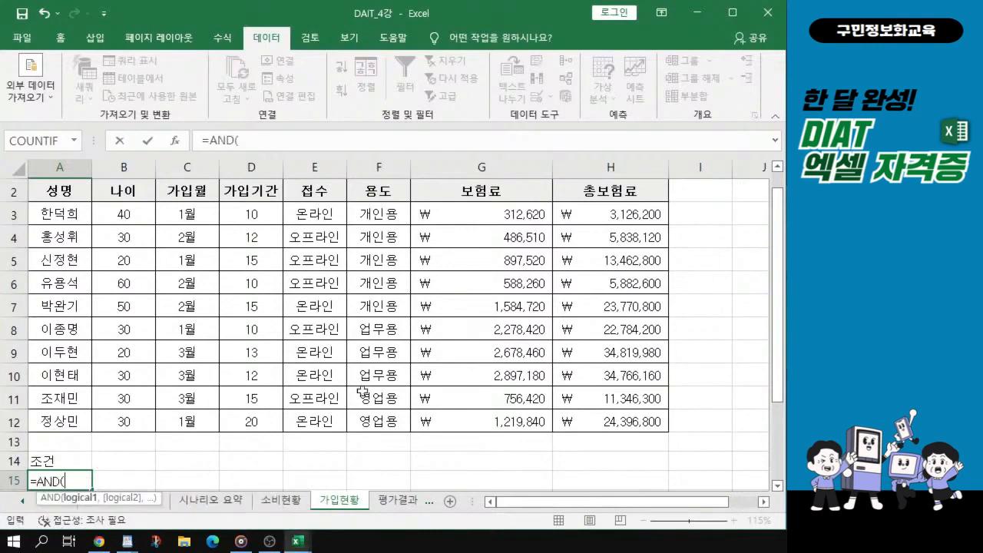
Enter B3>=40 as the first AND condition, so that 나이 must be 40 or more.
key("alt+Tab")
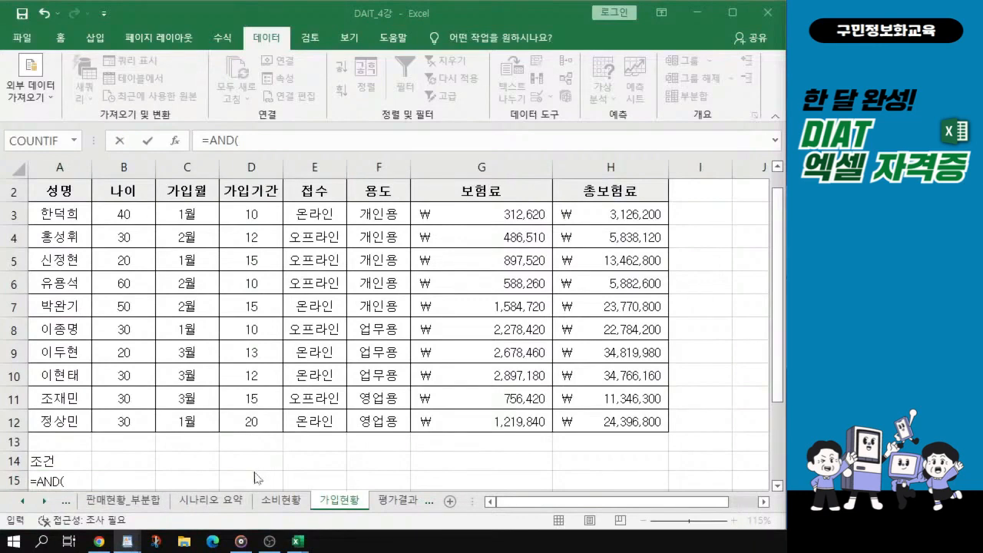
key("alt+Tab")
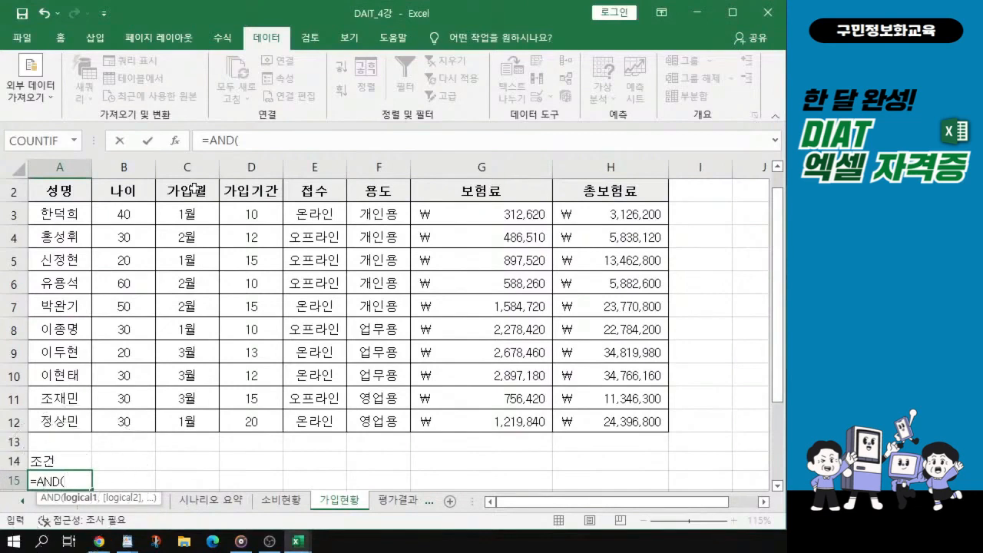
left_click(125, 214)
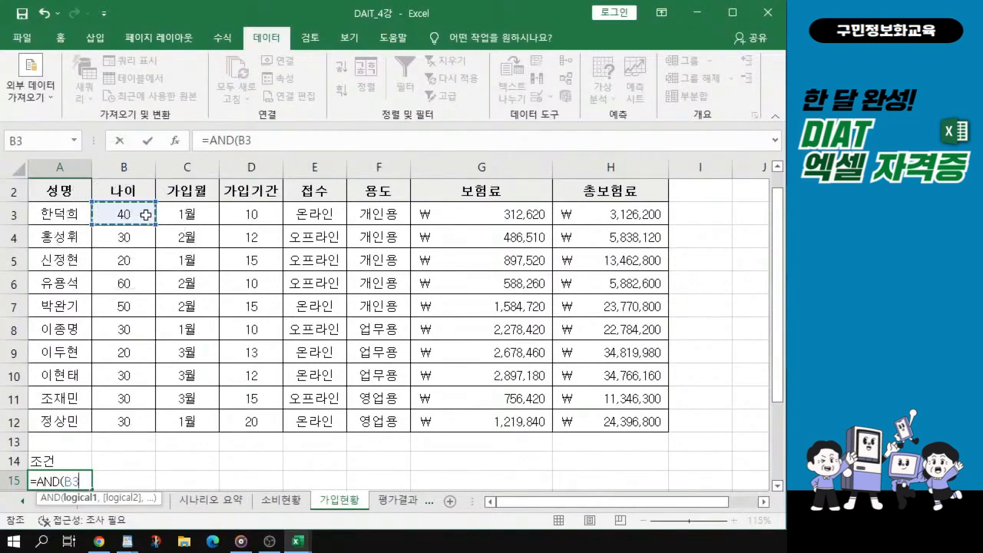
type(">=")
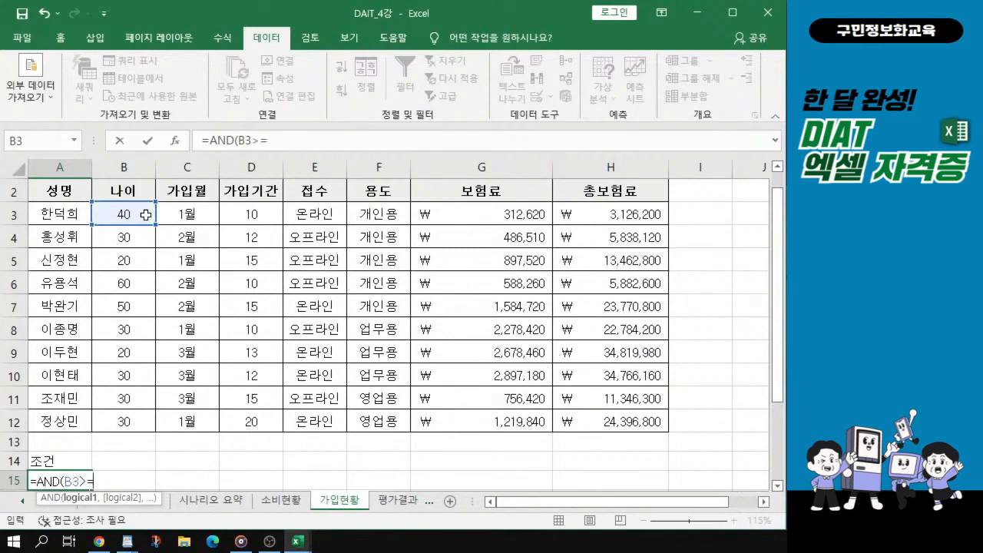
type("40")
key("alt")
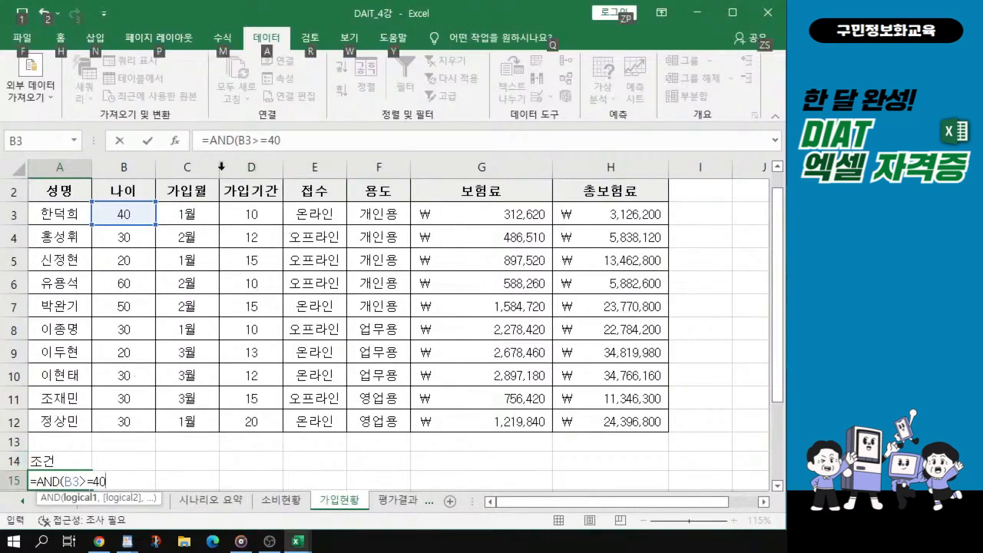
key("Escape")
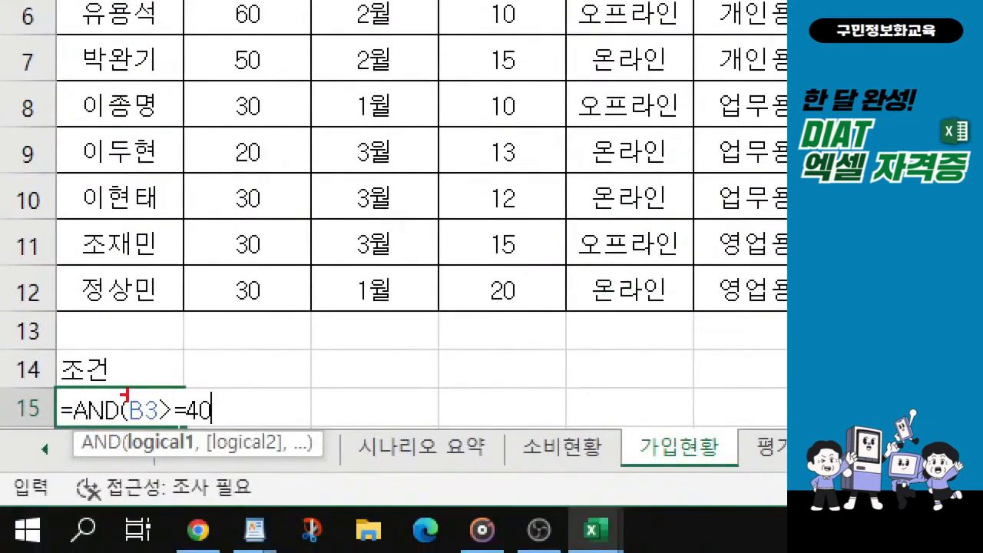
left_click_drag(159, 425, 182, 425)
mouse_move(154, 225)
left_mouse_down()
mouse_move(188, 247)
mouse_move(138, 291)
left_mouse_up()
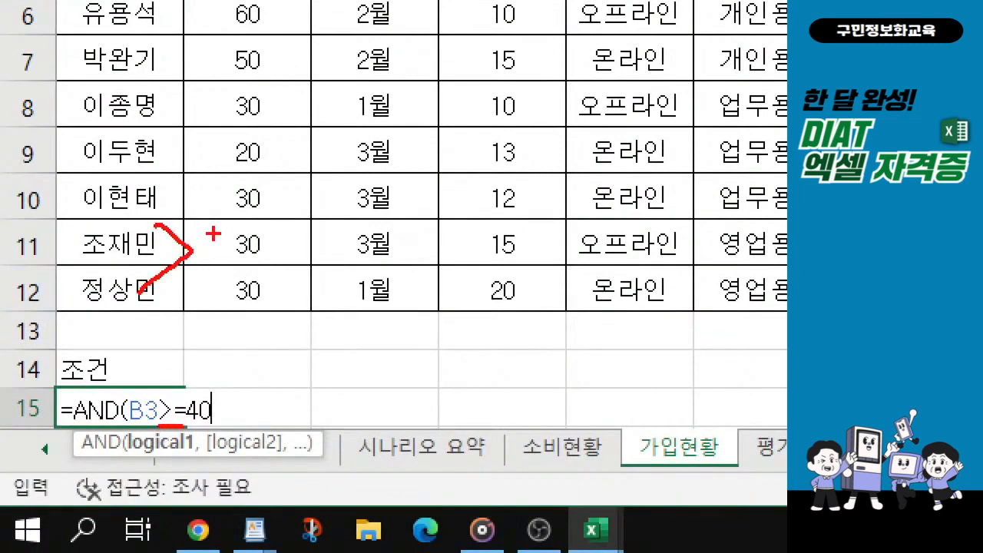
mouse_move(214, 235)
left_mouse_down()
mouse_move(246, 235)
mouse_move(246, 262)
left_mouse_up()
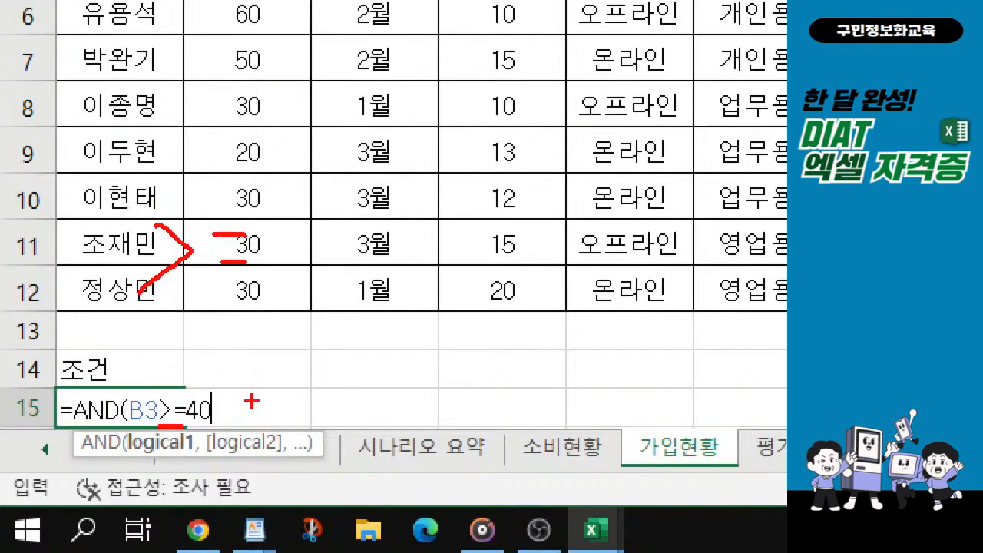
key("Escape")
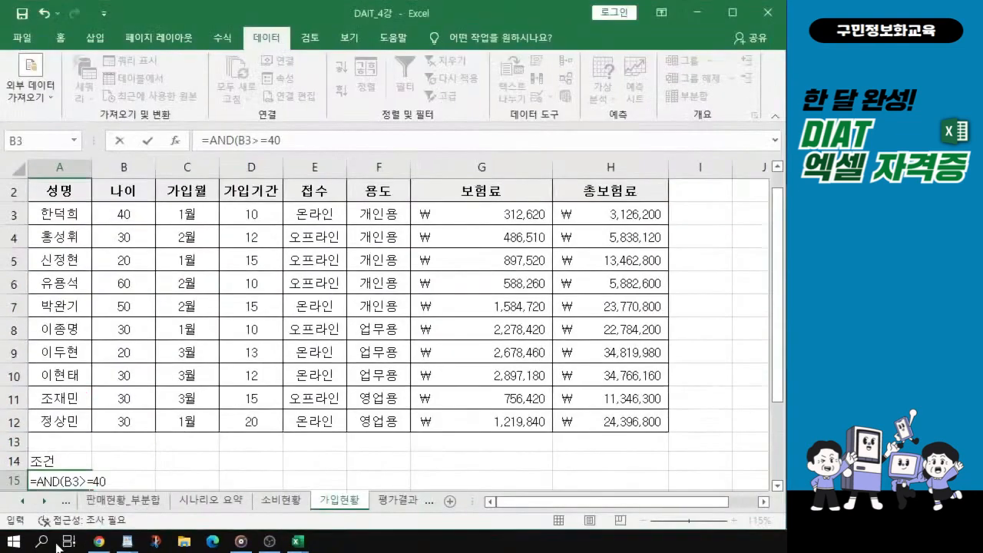
Add E3="온라인" as the second AND condition for the 접수 column and close the function's parenthesis.
type(",")
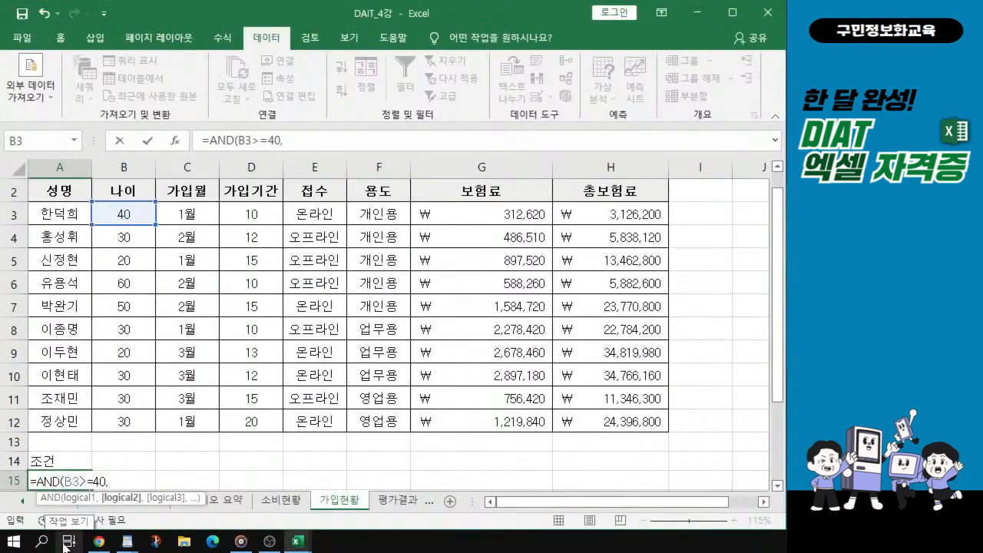
left_click(313, 215)
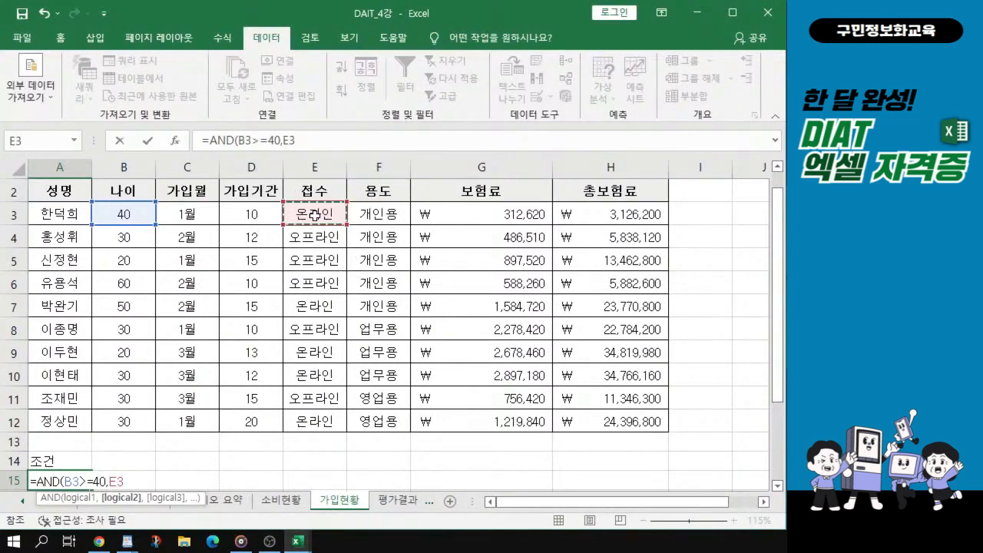
type("=\"")
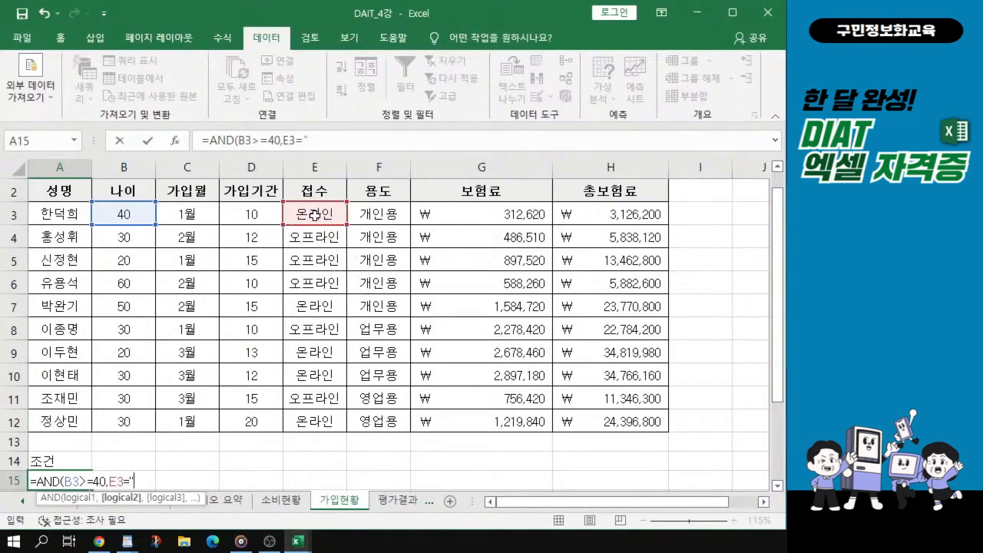
type("온라인\"")
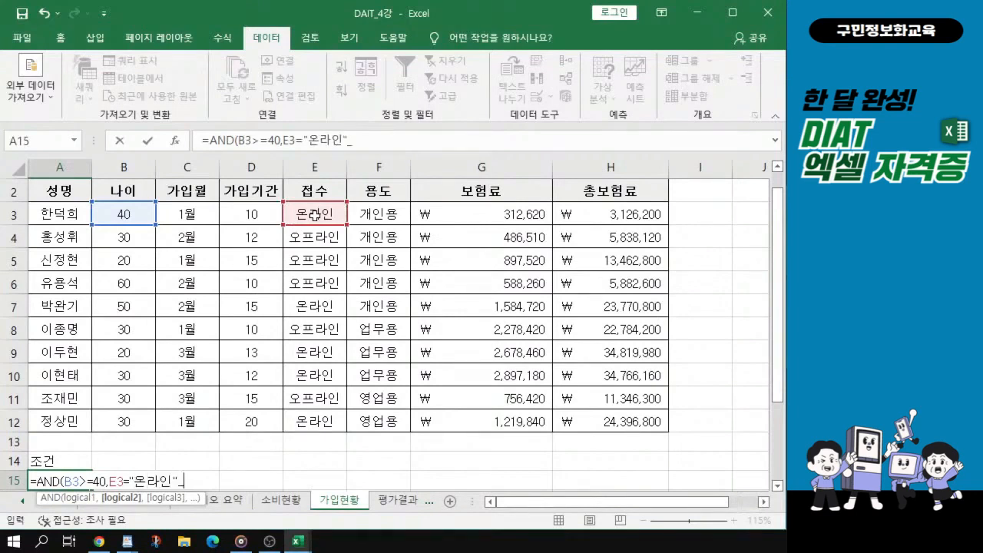
type(")")
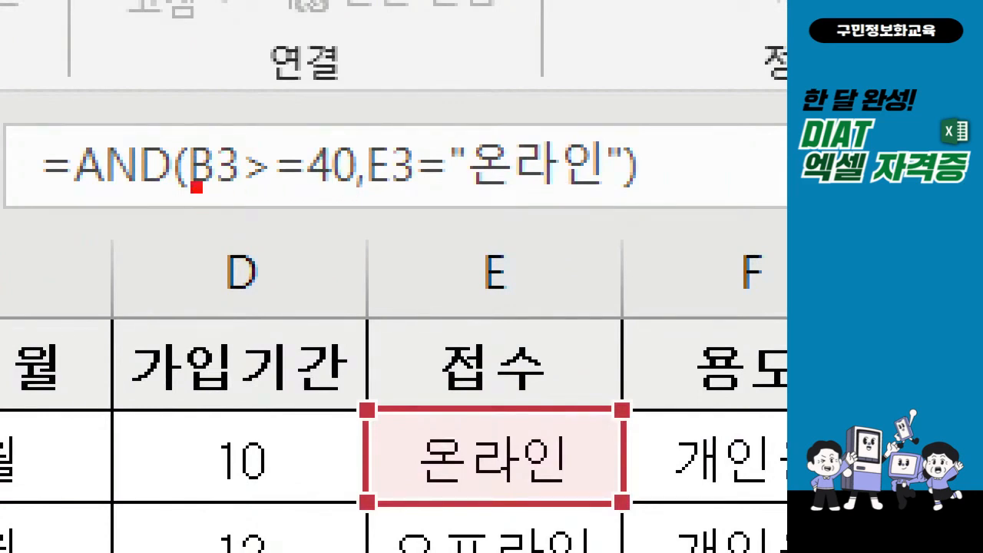
left_click_drag(194, 188, 332, 188)
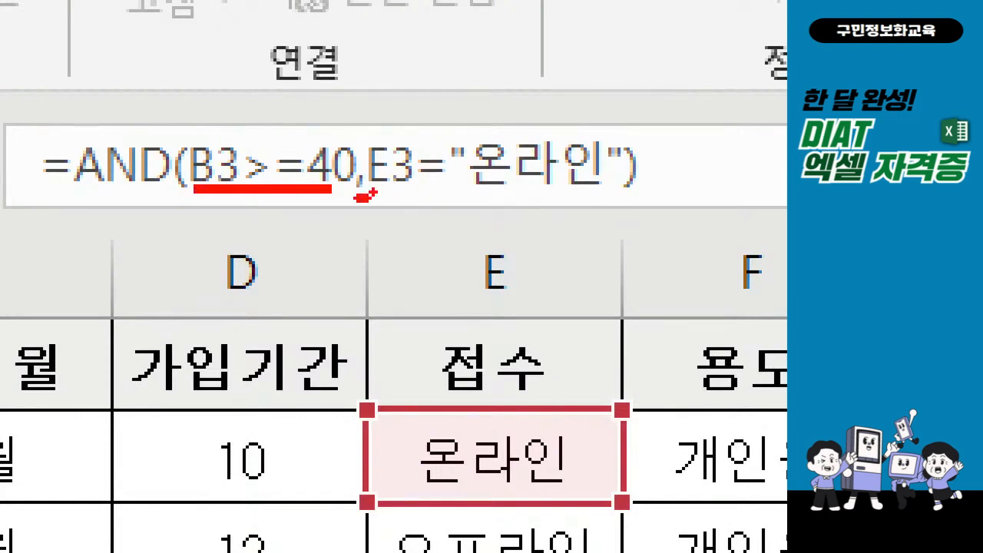
Commit the formula =AND(B3>=40,E3="온라인") in cell A15.
left_click_drag(379, 200, 620, 200)
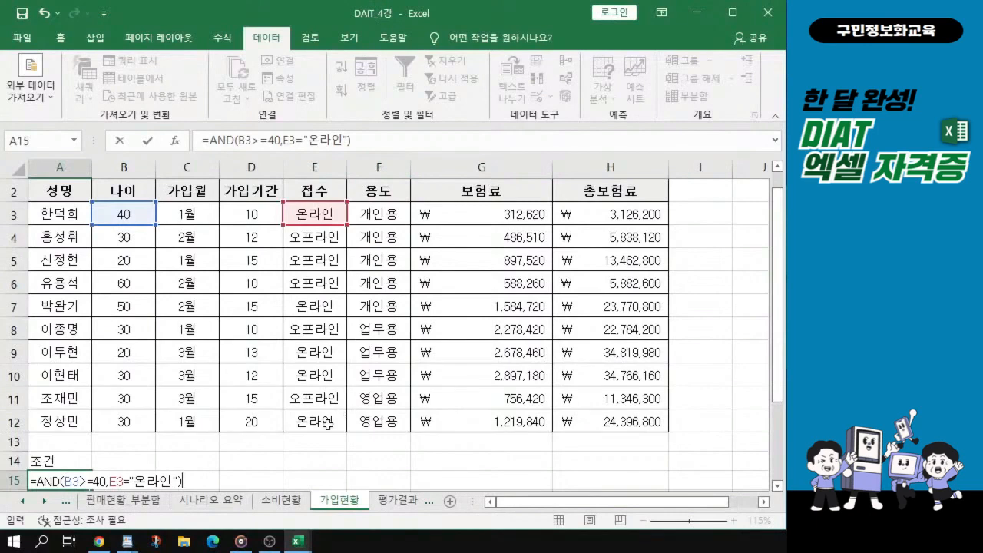
key("Return")
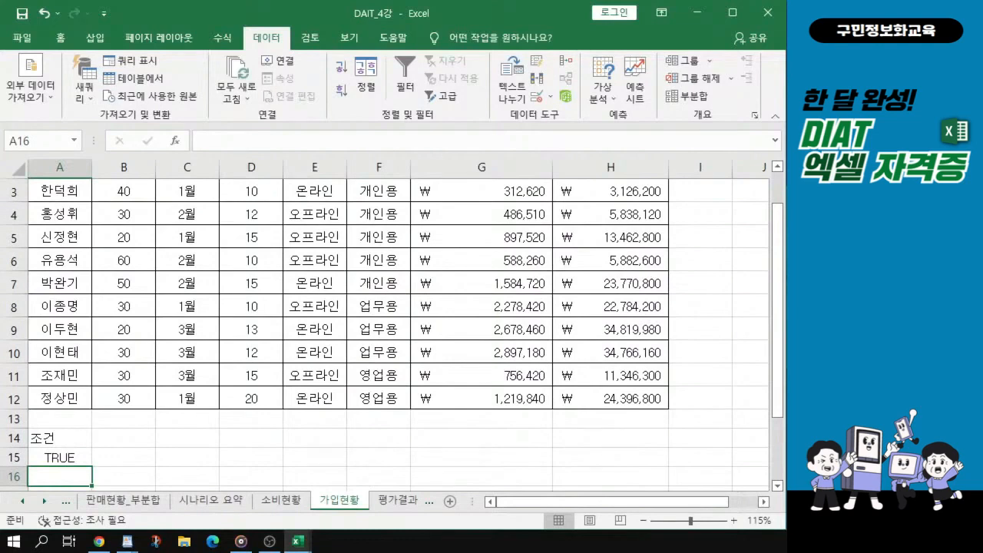
key("alt+Tab")
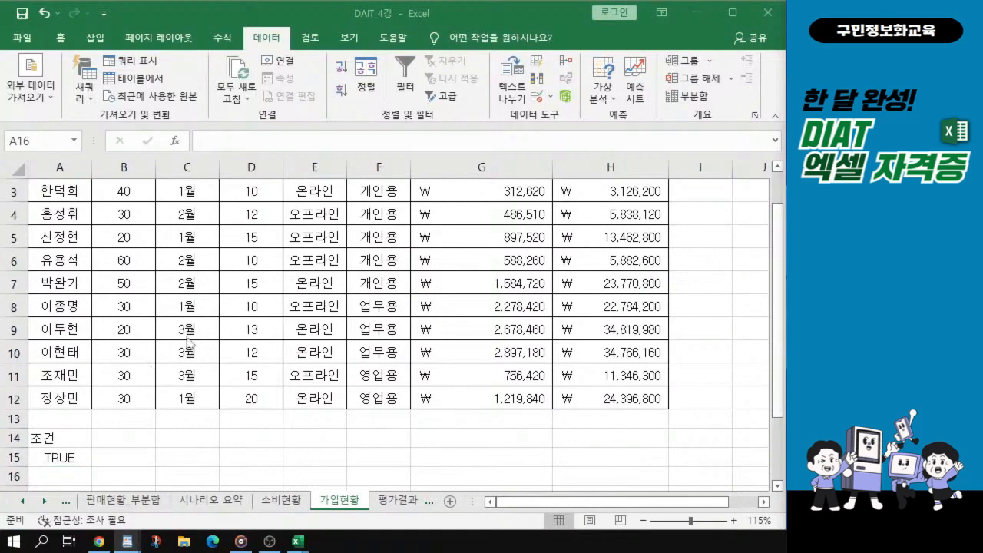
Copy the header cells 성명, 가입월, 용도 and 보험료 from row 2 of the 가입현황 table.
scroll(187, 342, "up", 1)
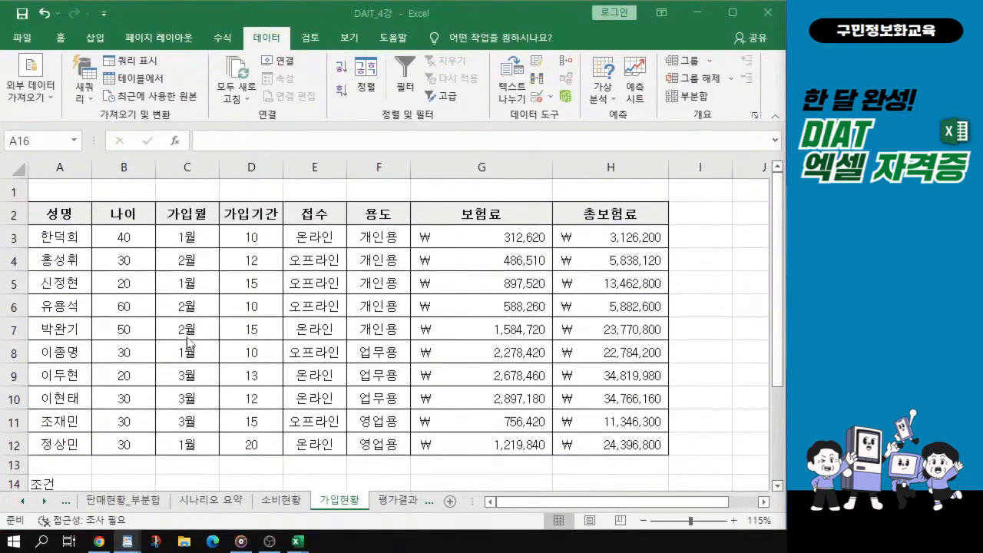
left_click(64, 214)
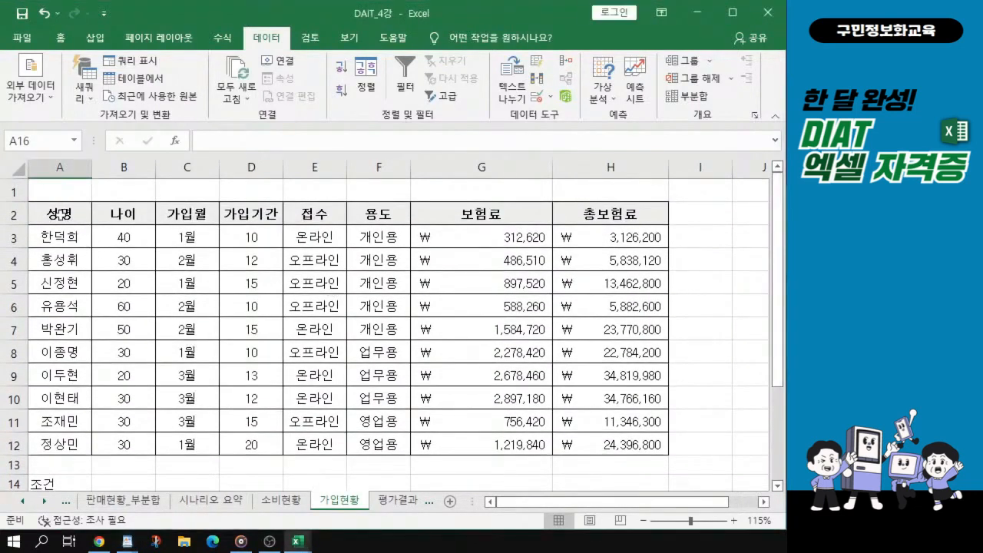
left_click(63, 214)
scroll(64, 214, "up", 1)
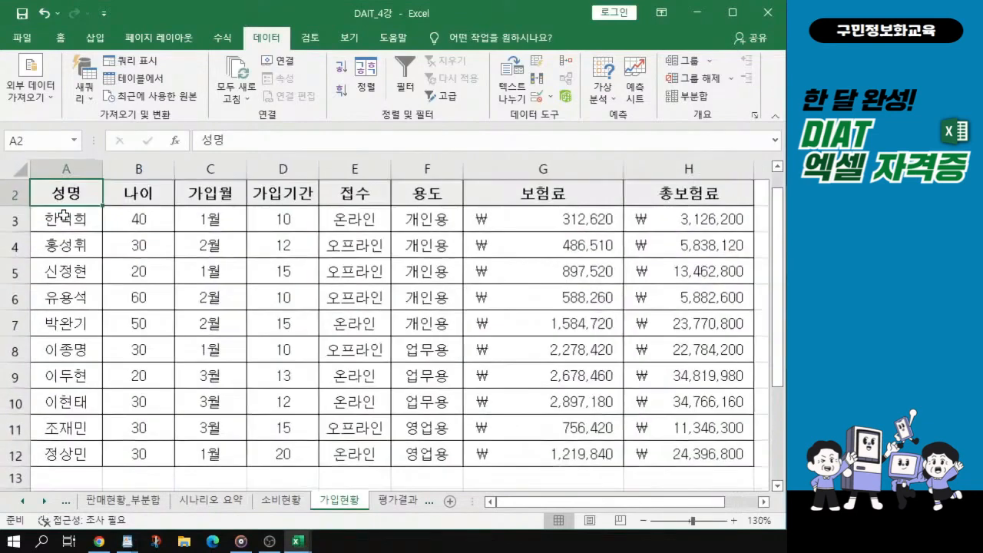
left_click(76, 197)
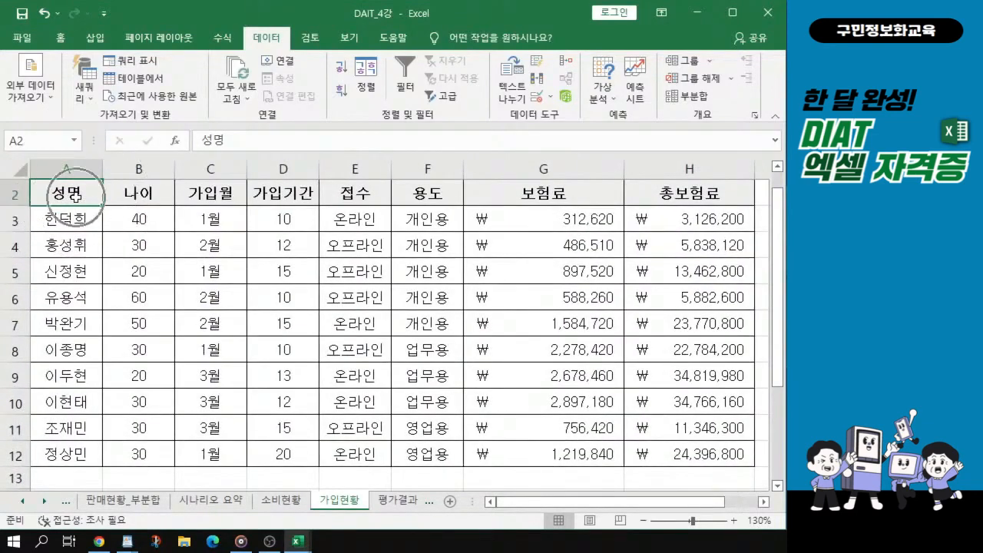
left_click(206, 187)
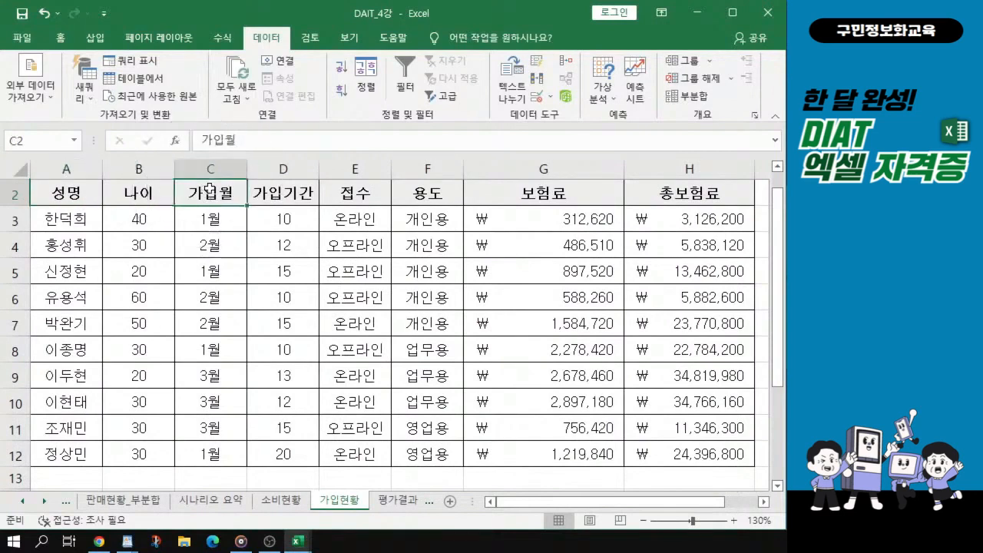
left_click(84, 187)
left_click(205, 193, "ctrl")
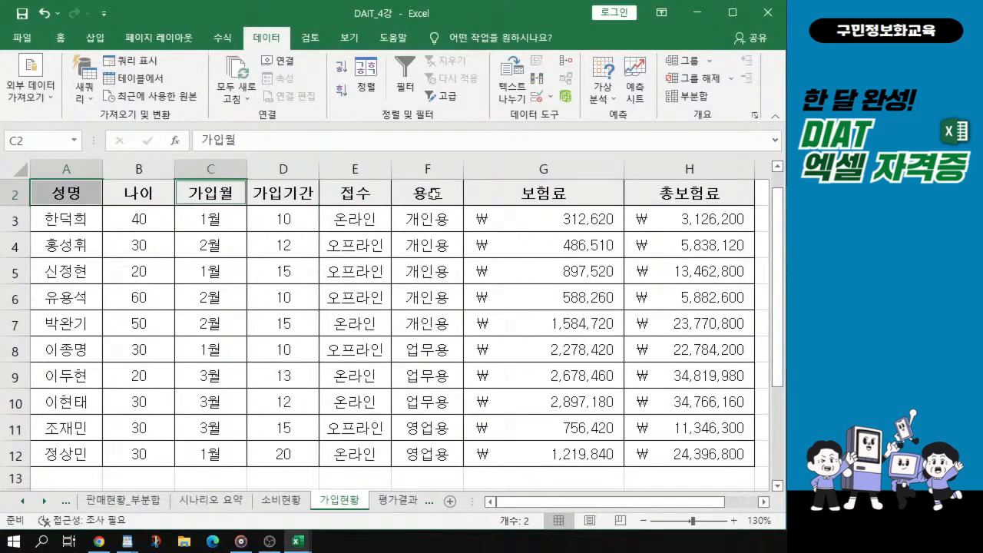
mouse_move(427, 192)
left_mouse_down()
mouse_move(546, 198)
mouse_move(434, 202)
mouse_move(533, 188)
mouse_move(432, 188)
mouse_move(542, 201)
left_mouse_up()
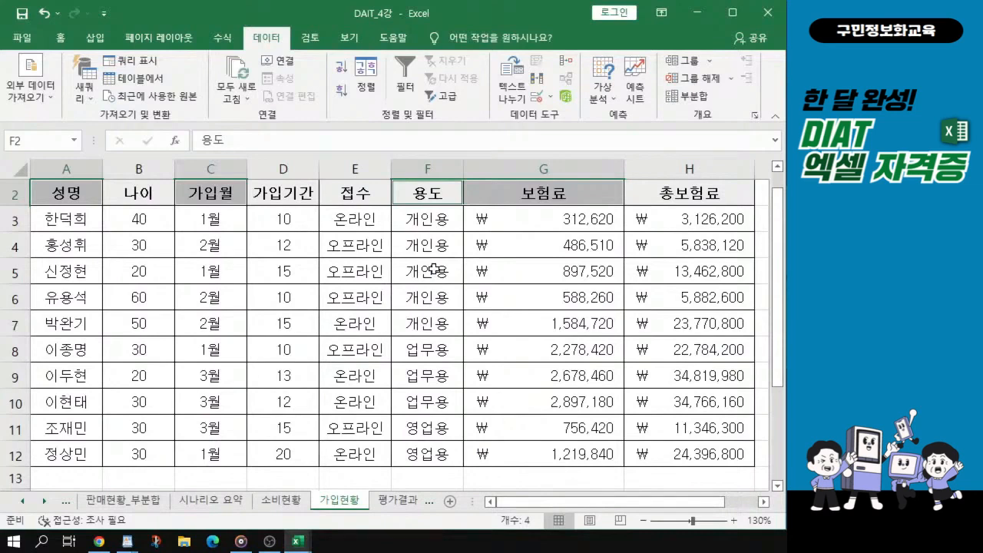
key("ctrl+c")
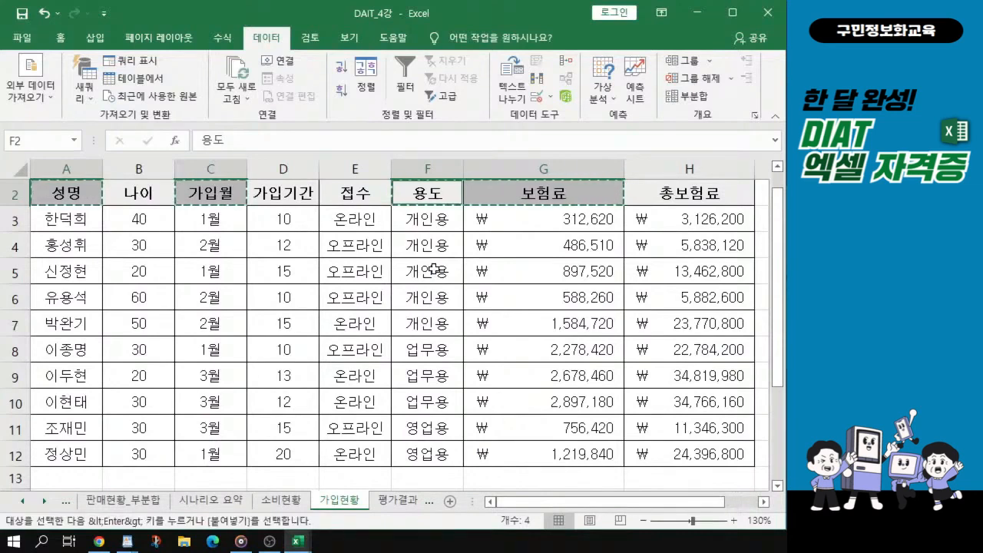
key("ctrl")
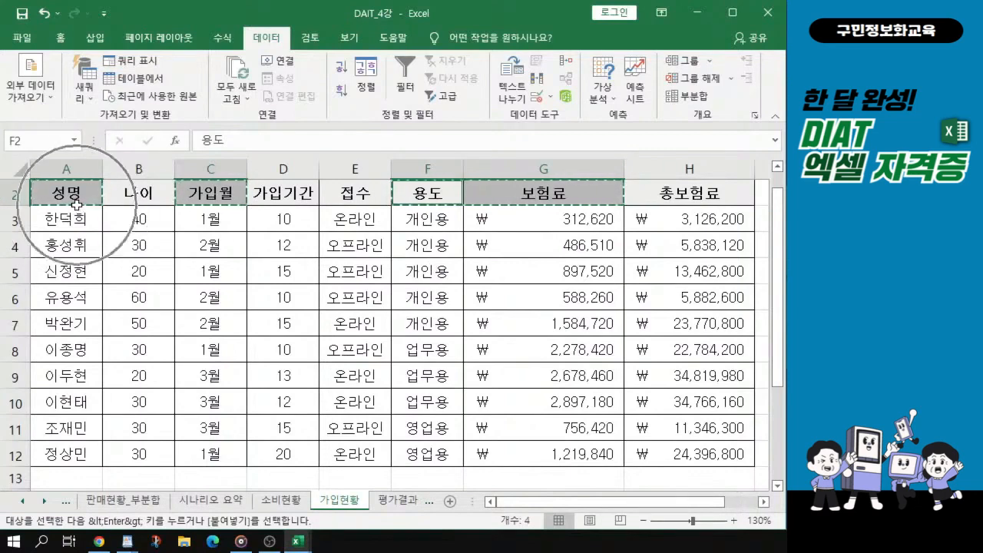
key("ctrl")
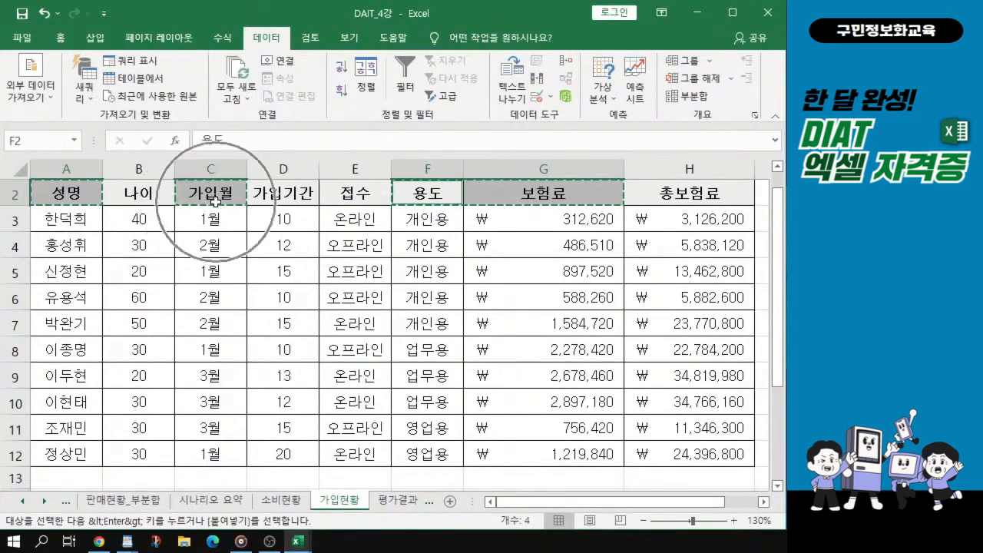
key("ctrl")
key("ctrl")
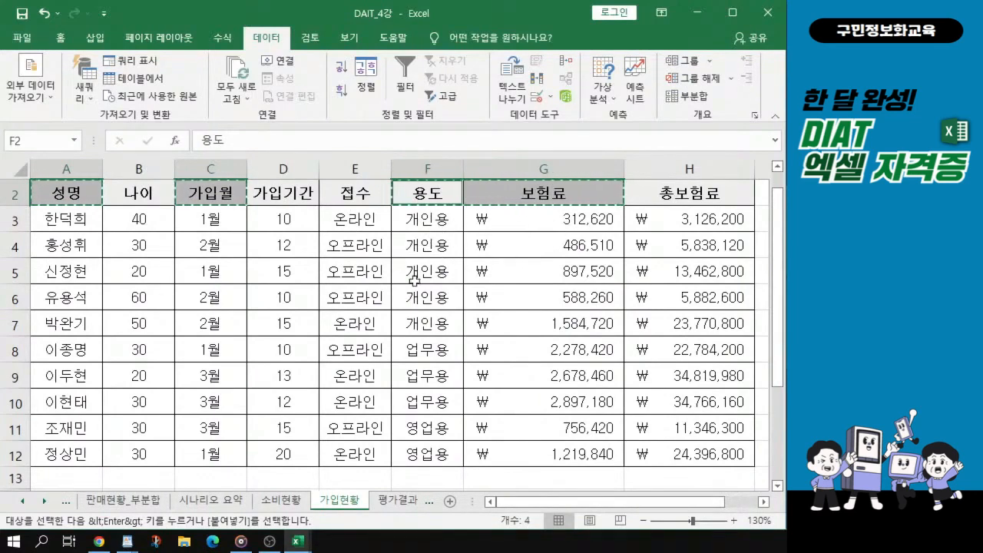
Paste the copied headers starting at cell A17, below the 조건 cells.
scroll(350, 296, "down", 1)
scroll(350, 296, "down", 1)
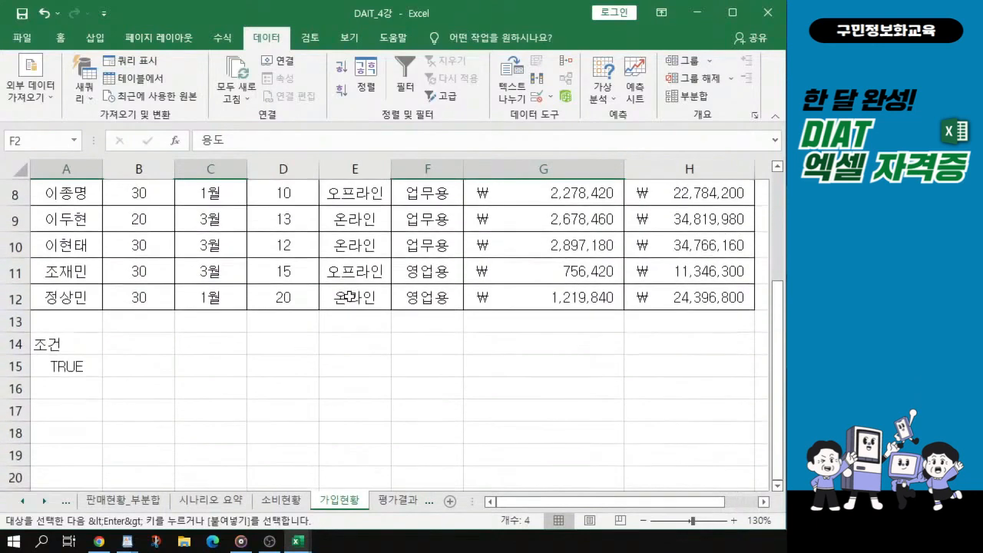
left_click(59, 411)
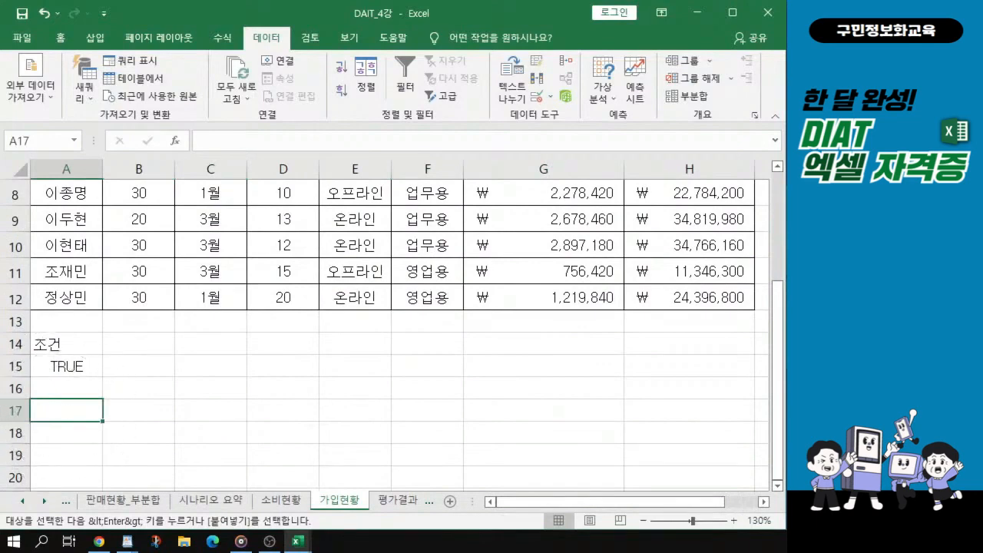
key("alt+Tab")
left_click(83, 413)
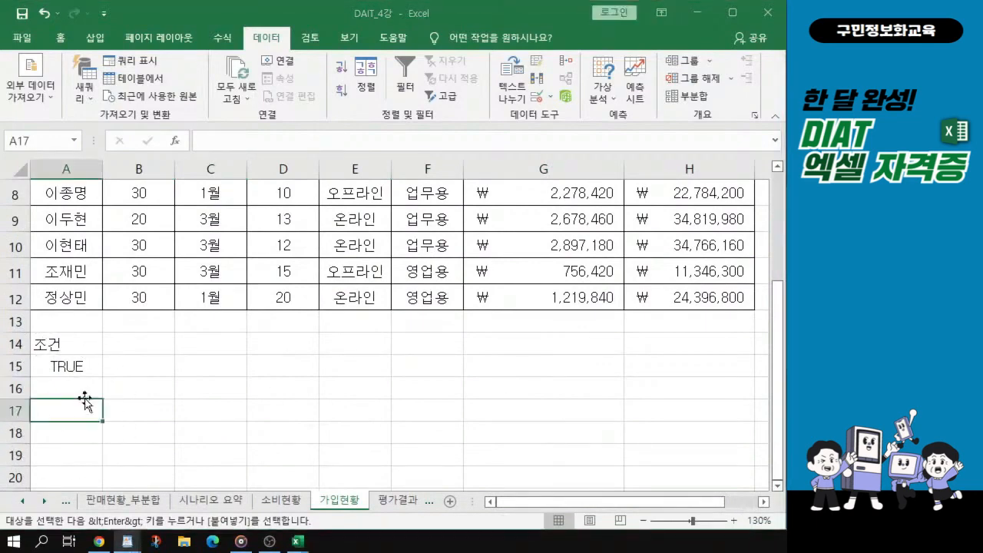
key("ctrl")
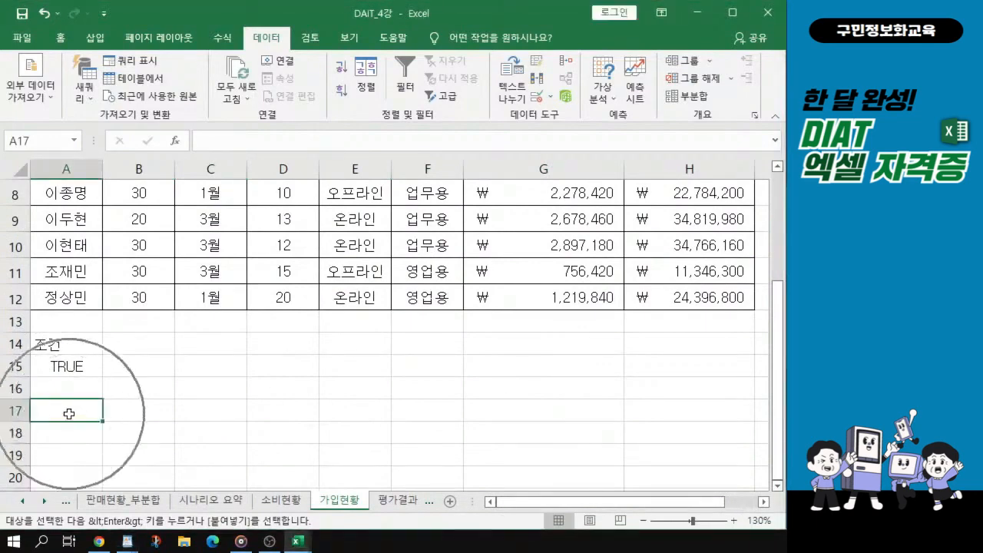
key("ctrl+v")
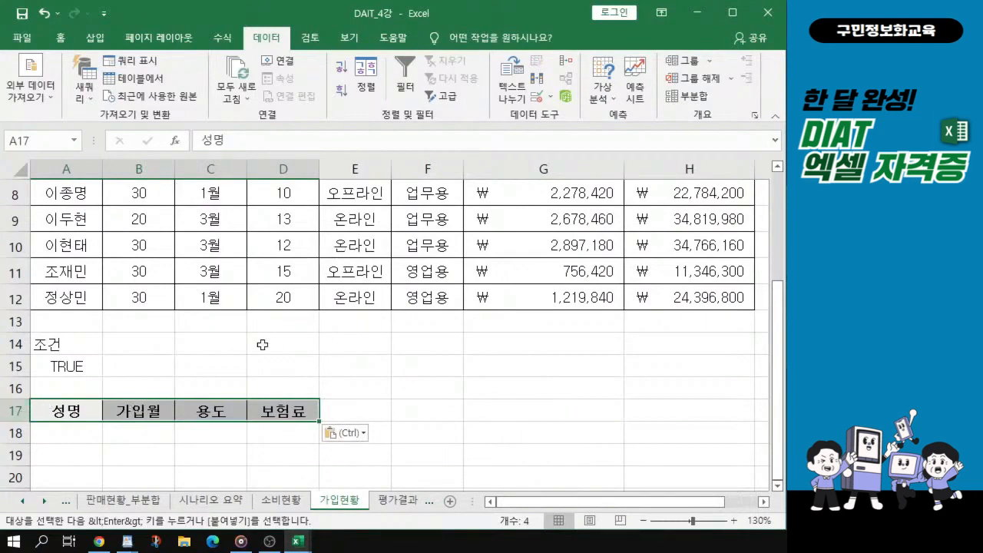
End copy mode, start an Advanced Filter on the 가입현황 table and set it to copy the results to another location.
scroll(261, 346, "up", 1)
scroll(261, 345, "up", 1)
left_click(264, 287)
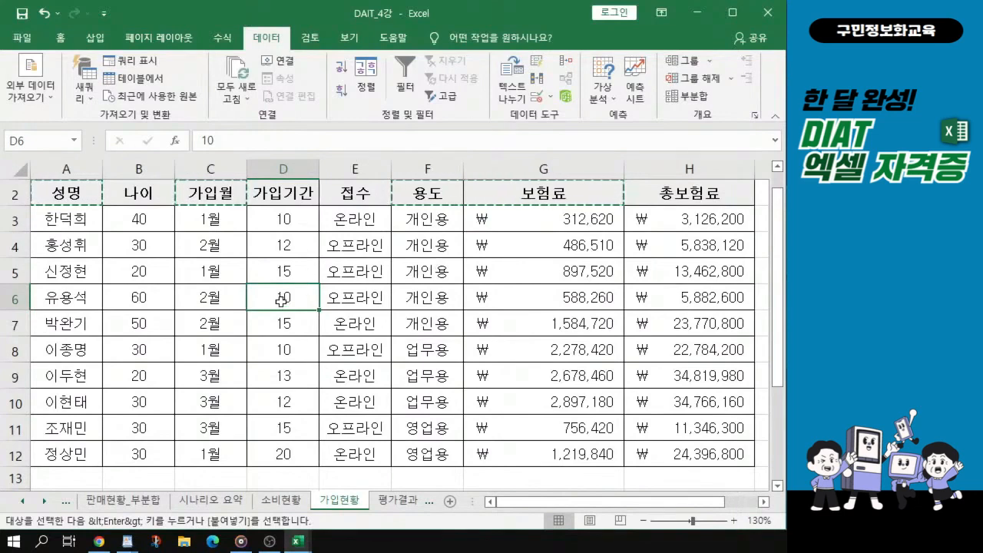
key("Escape")
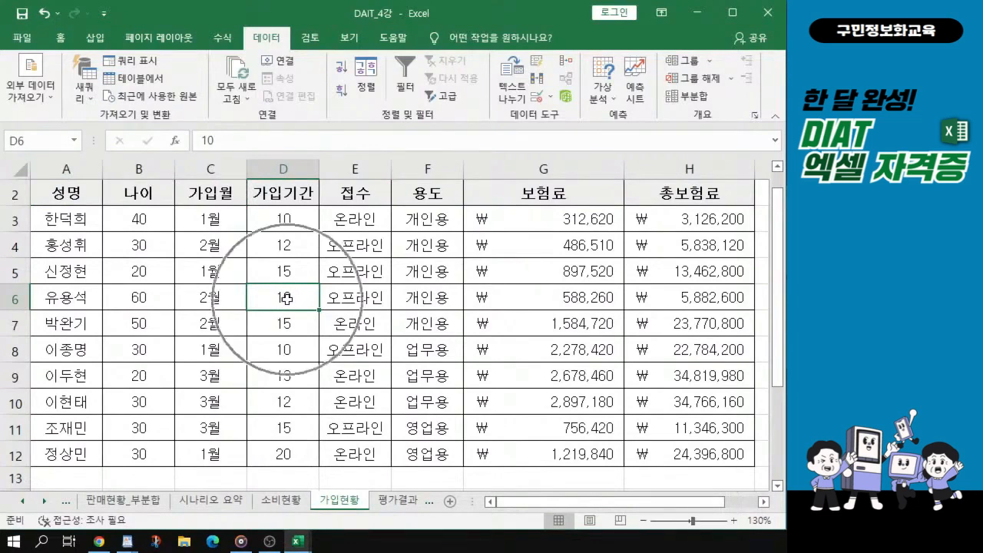
left_click(286, 299, "ctrl")
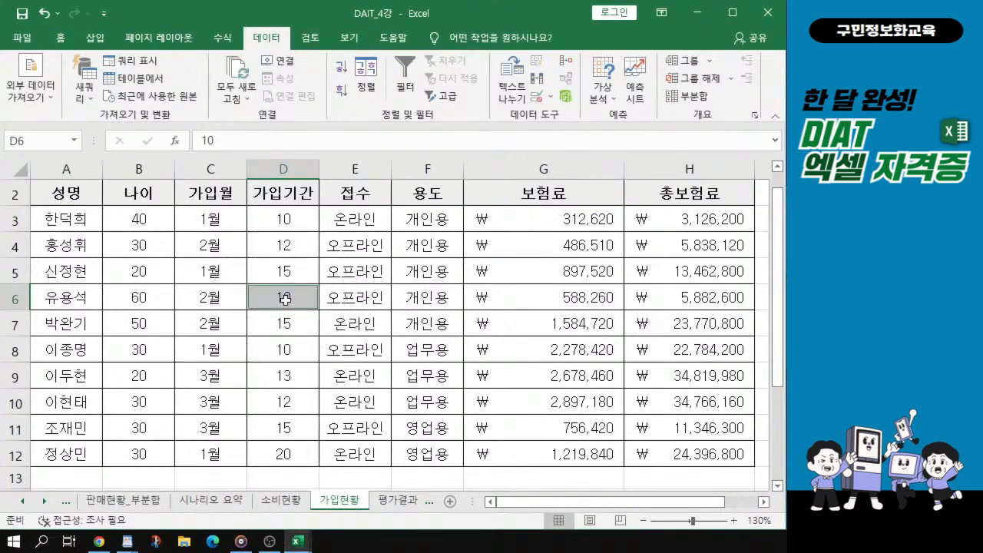
left_click(351, 320)
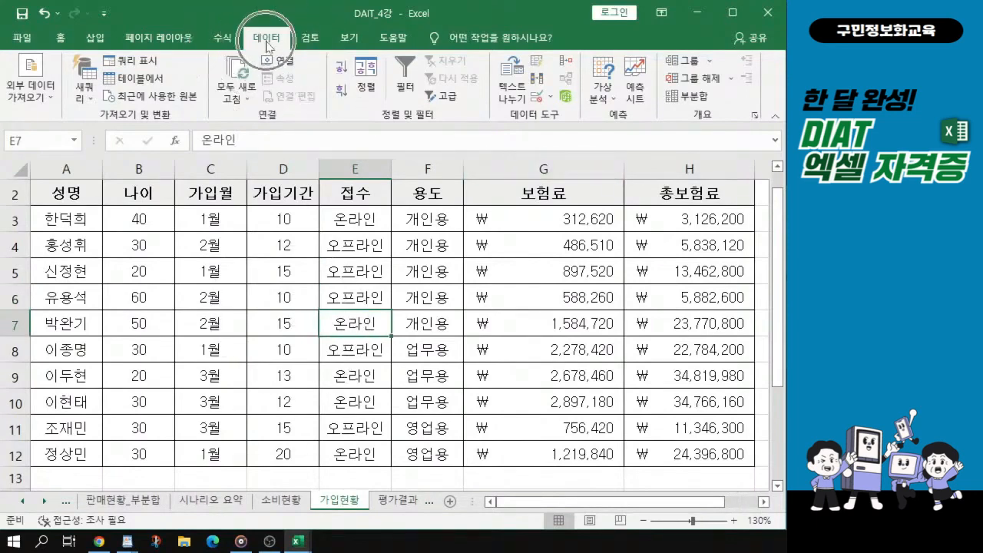
left_click(448, 98)
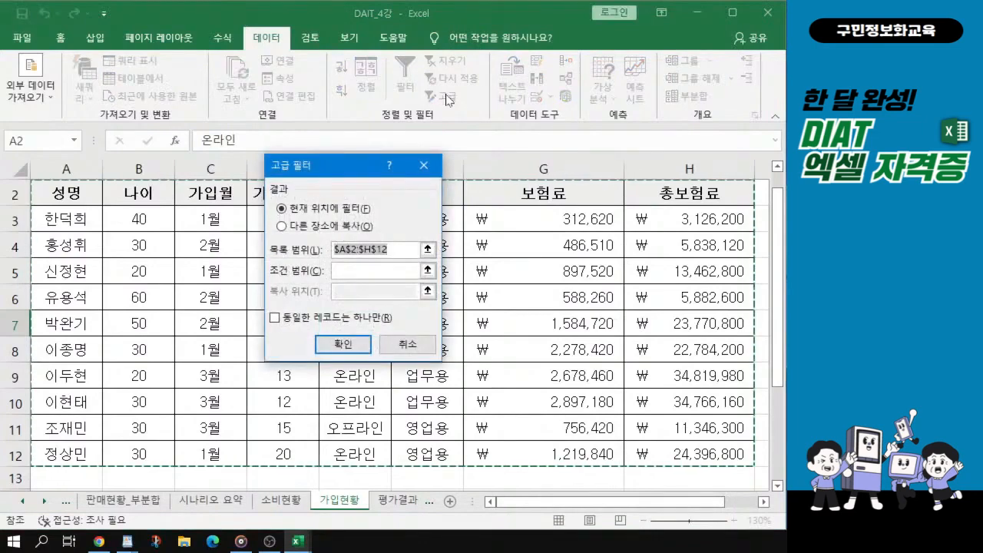
left_click_drag(350, 172, 327, 170)
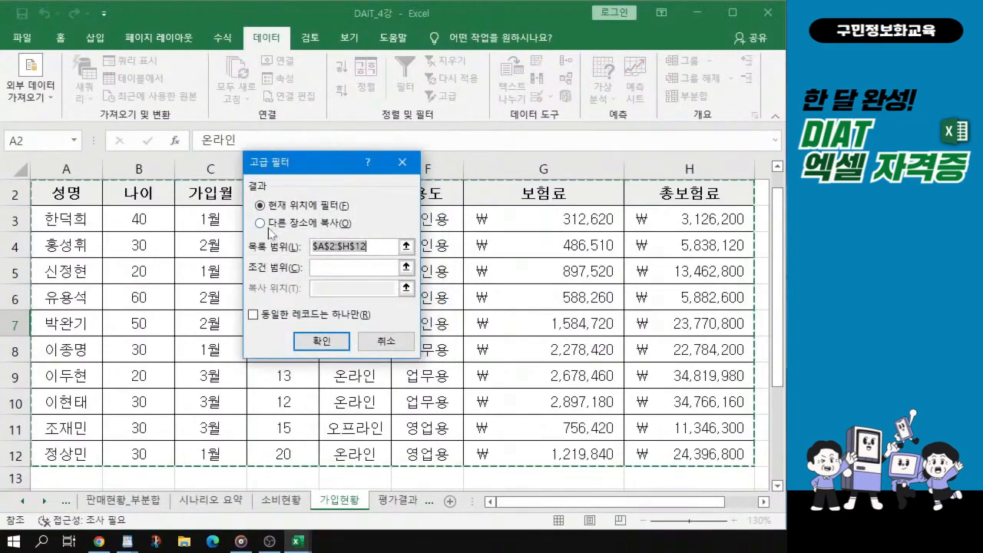
left_click(269, 227)
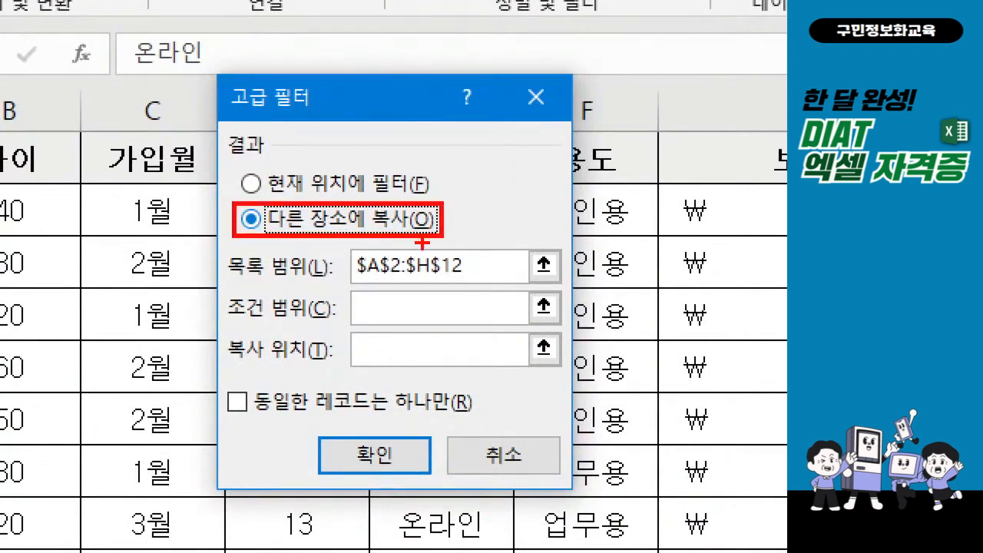
left_click_drag(151, 172, 100, 252)
left_click_drag(165, 209, 115, 293)
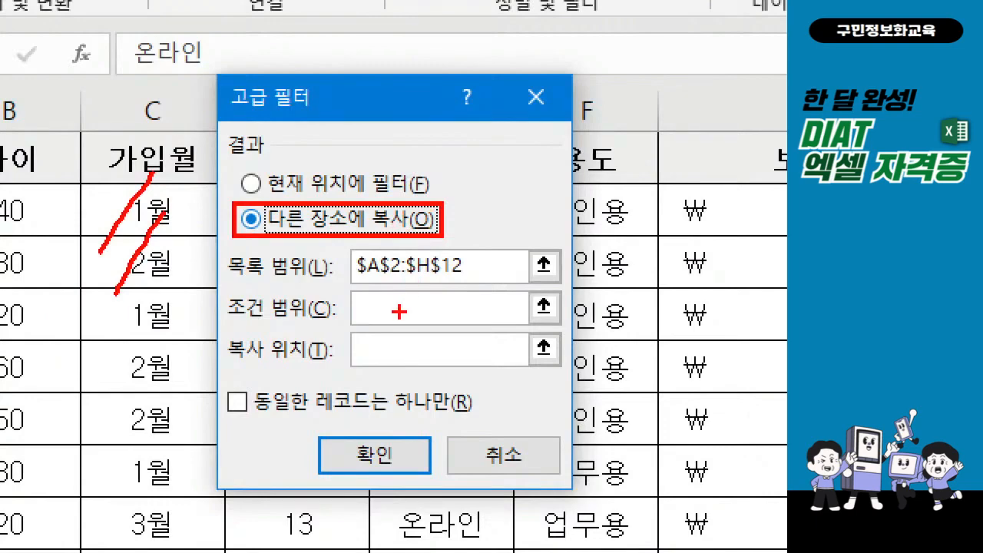
mouse_move(375, 301)
left_mouse_down()
mouse_move(388, 317)
mouse_move(409, 311)
left_mouse_up()
key("Escape")
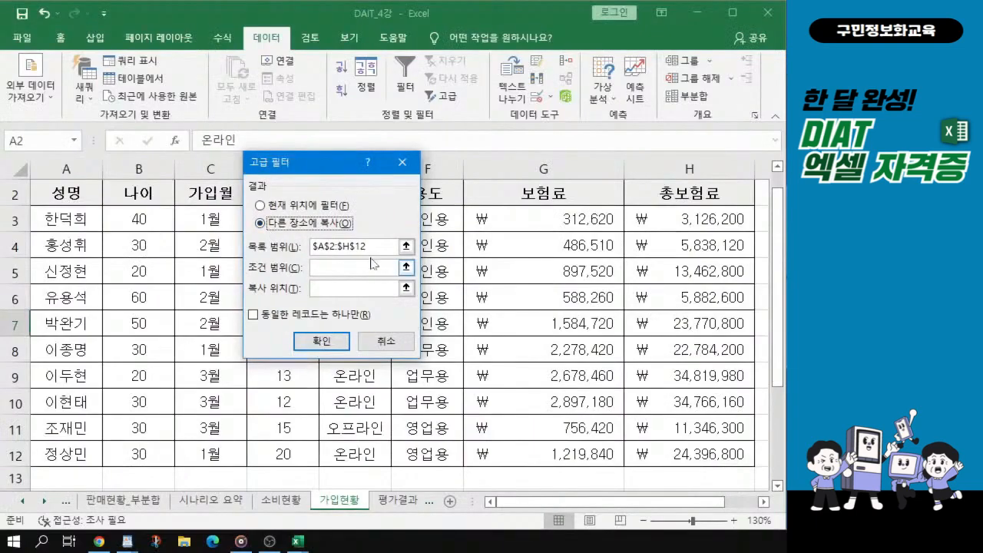
key("ctrl")
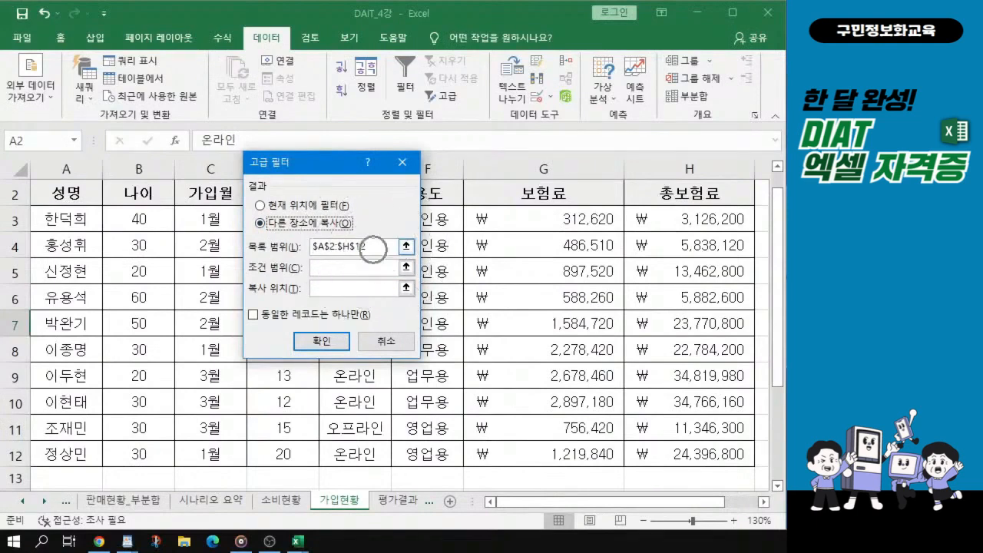
Set the Advanced Filter's criteria range to A14:A15, the 조건 label and its formula.
left_click(359, 267)
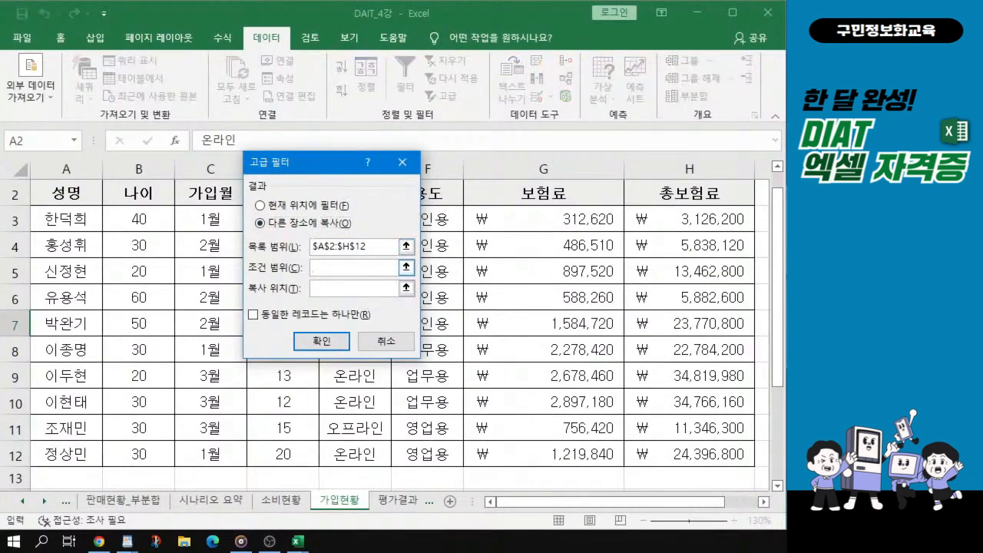
scroll(164, 333, "down", 1)
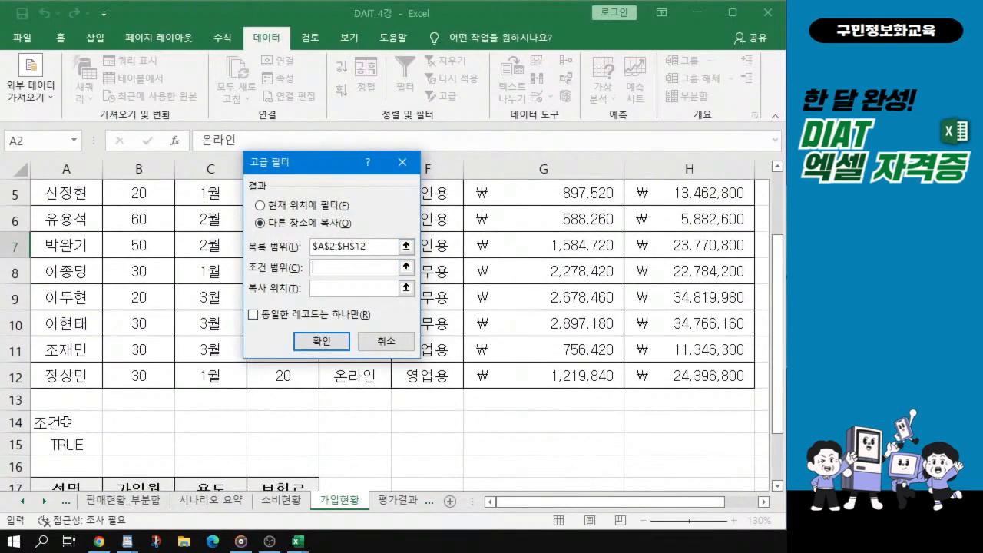
left_click(66, 421)
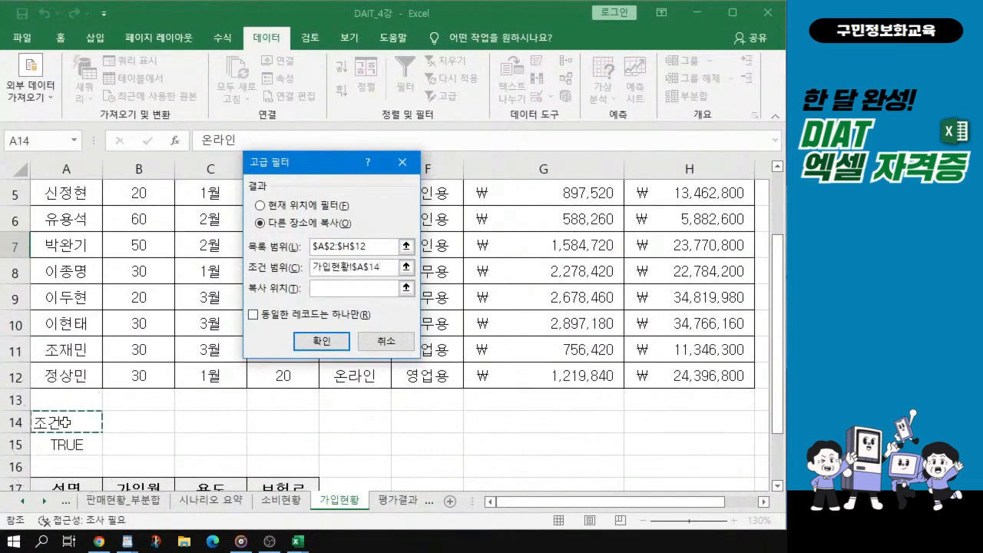
left_click_drag(65, 421, 65, 444)
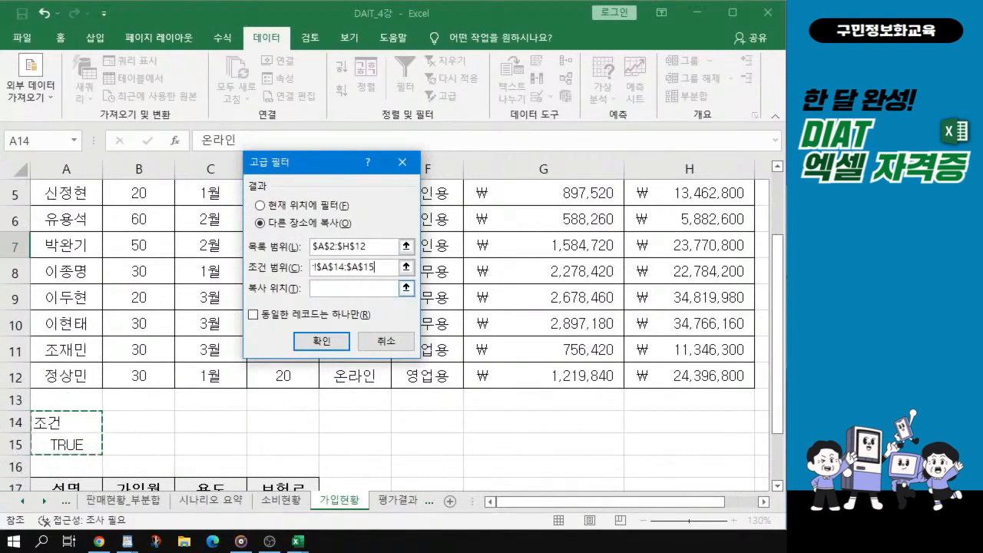
Set the copy destination to the header cells A17:D17 and run the Advanced Filter.
left_click(335, 288)
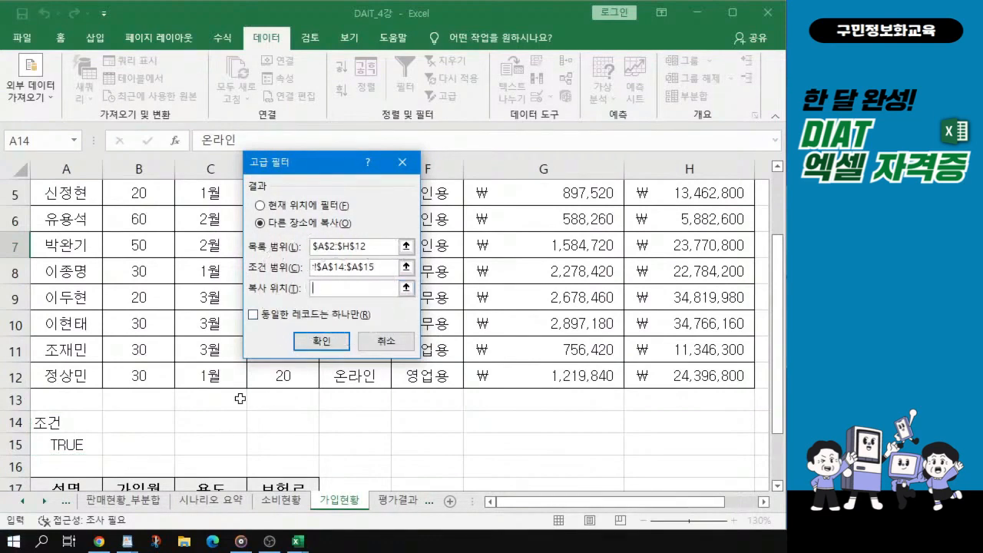
scroll(152, 400, "down", 1)
left_click_drag(71, 412, 278, 413)
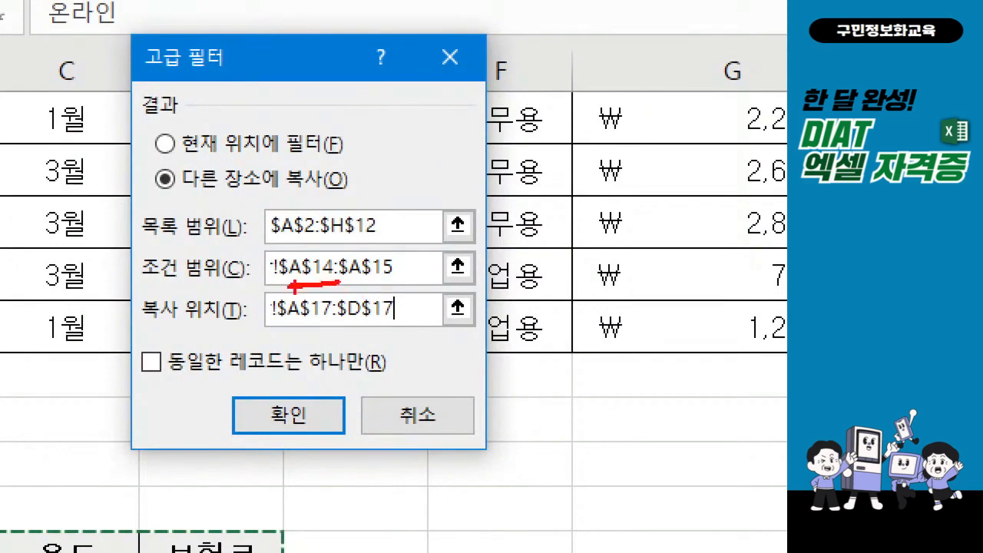
mouse_move(339, 283)
left_mouse_down()
mouse_move(403, 285)
mouse_move(403, 275)
mouse_move(403, 286)
left_mouse_up()
left_click_drag(290, 324, 402, 324)
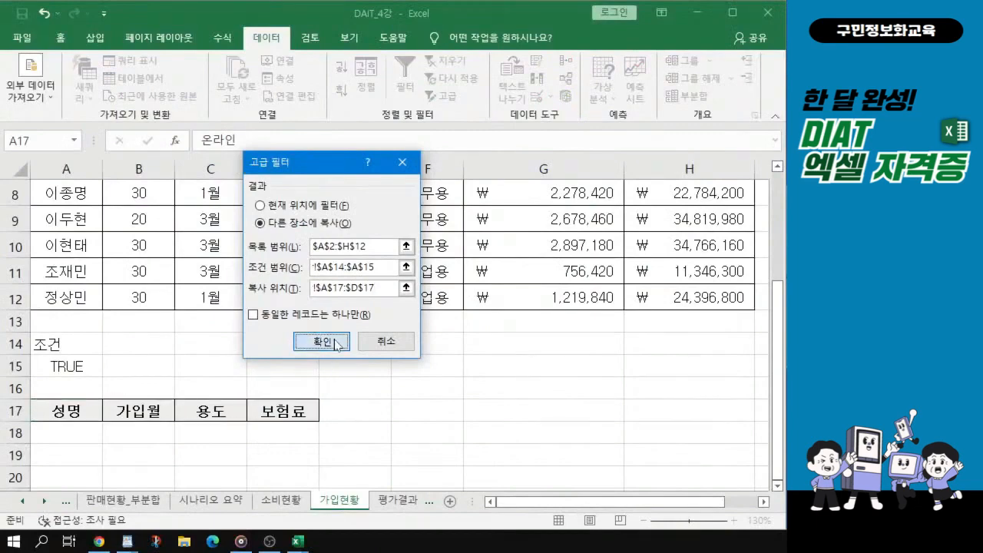
left_click(335, 343)
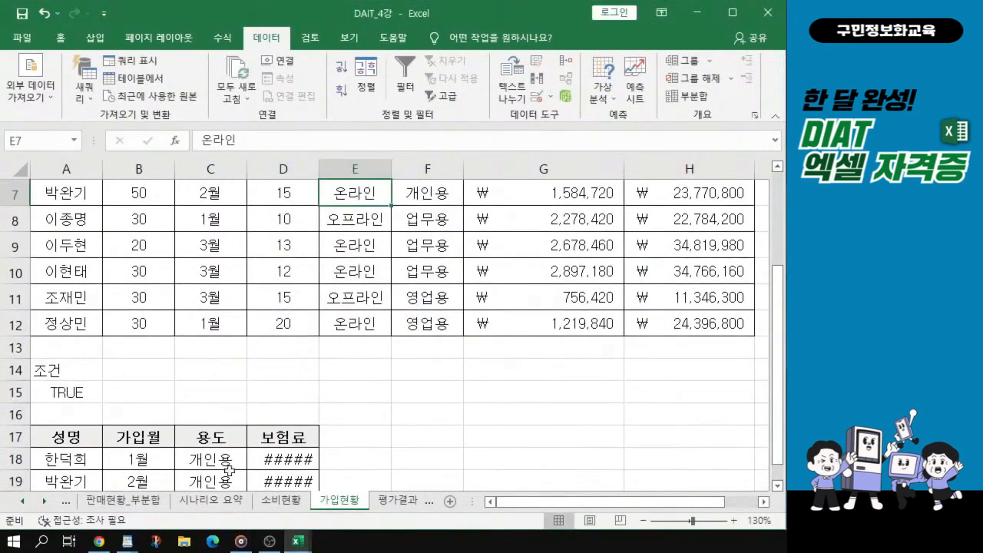
scroll(229, 470, "down", 1)
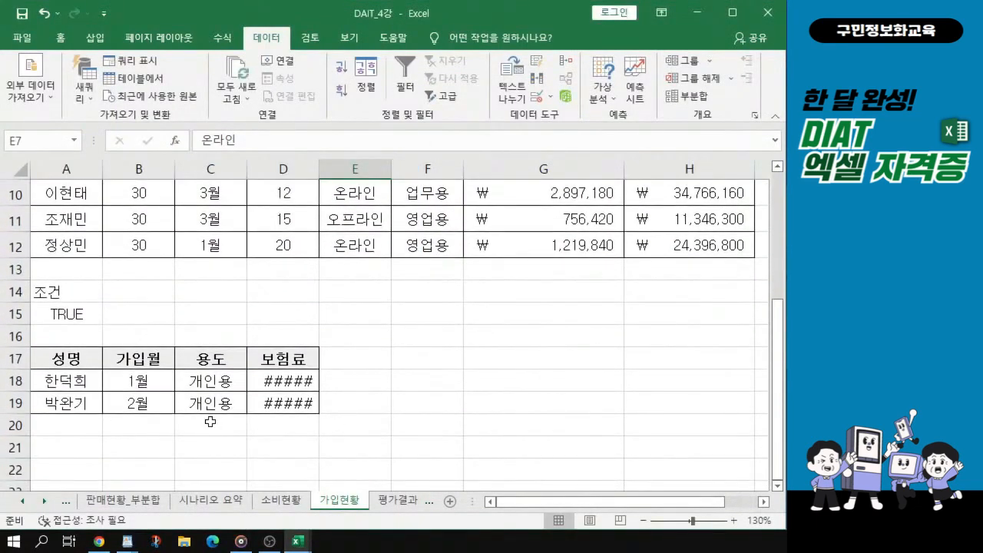
mouse_move(257, 410)
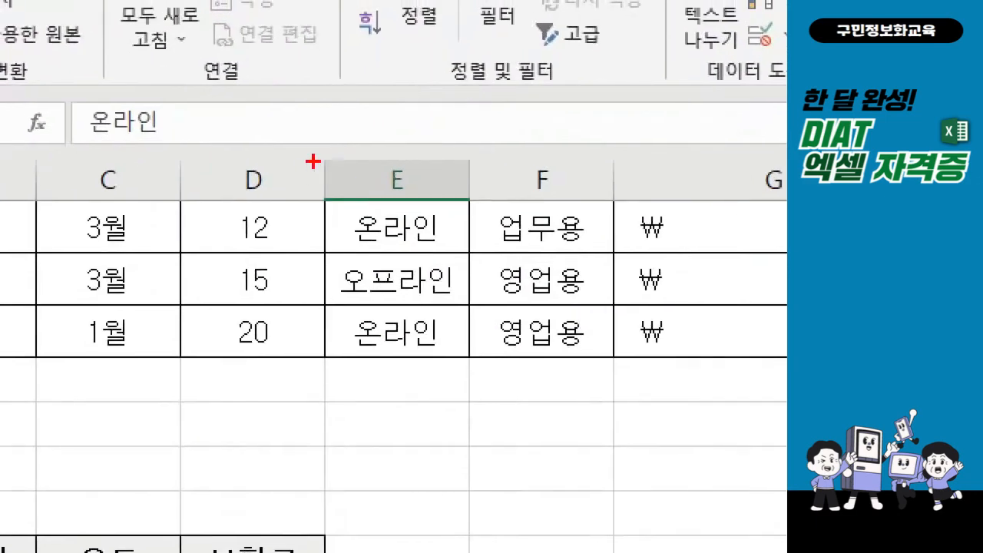
left_click_drag(313, 160, 352, 150)
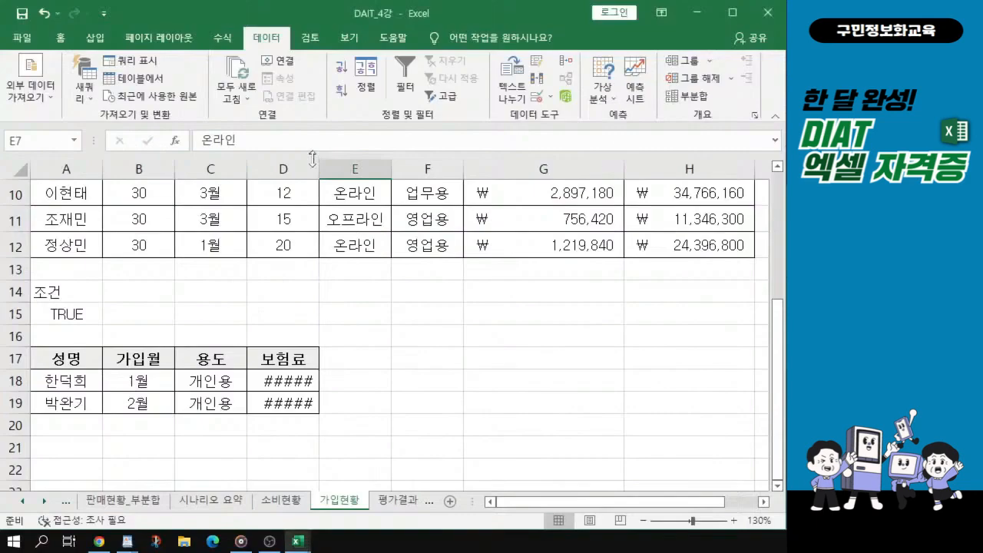
Widen column D of the 가입현황 sheet to fit the 보험료 amounts.
double_click(323, 172)
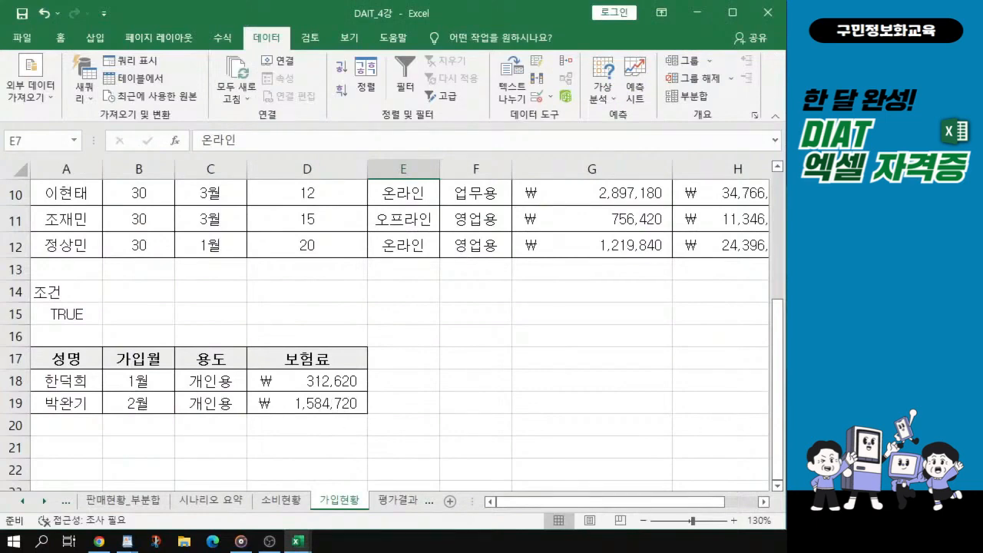
Examine the changing cells, both scenarios' values and the result cells on the 시나리오_가입현황 sheet of the 부분합과 시나리오 완성 workbook.
key("alt+Tab")
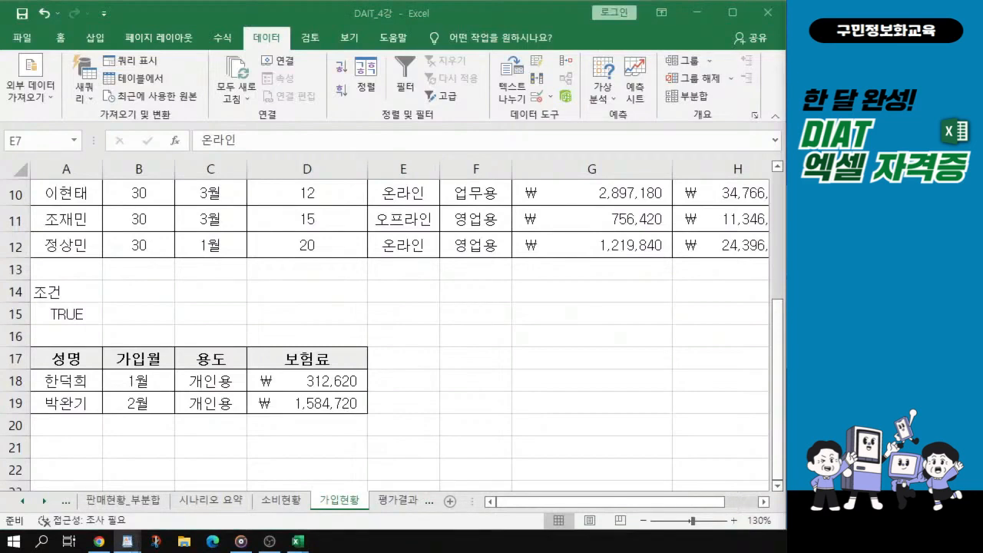
key("alt+Tab")
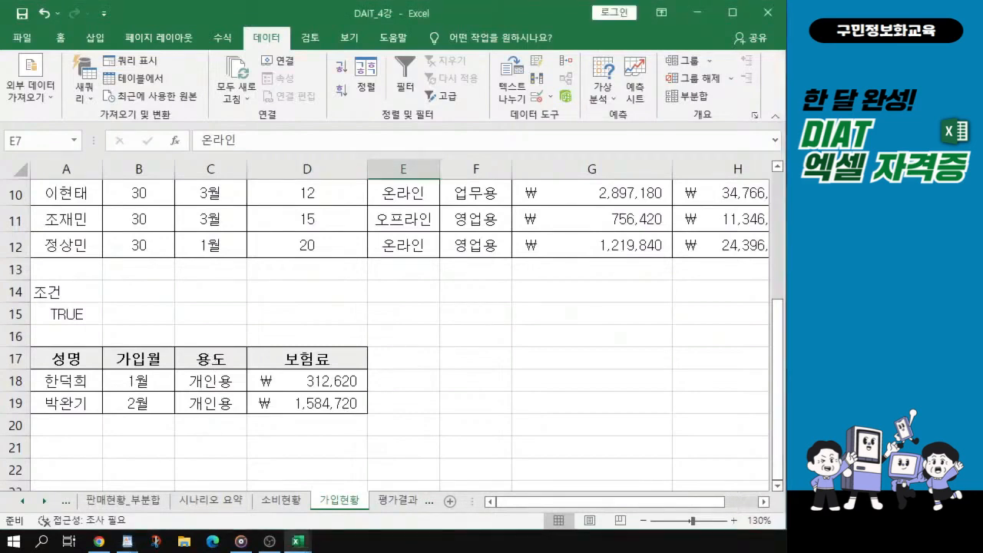
key("alt+Tab")
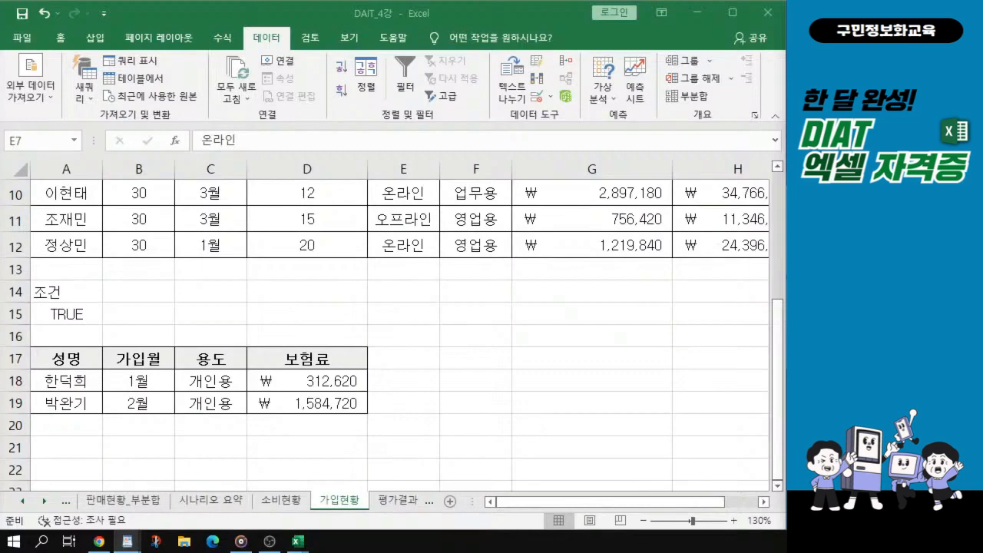
left_click_drag(0, 399, 527, 14)
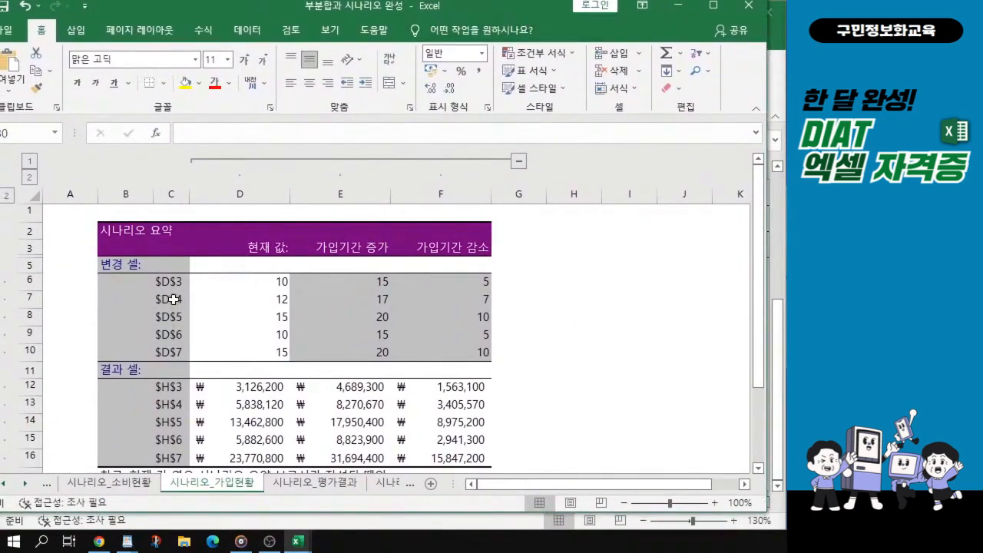
left_click(678, 4)
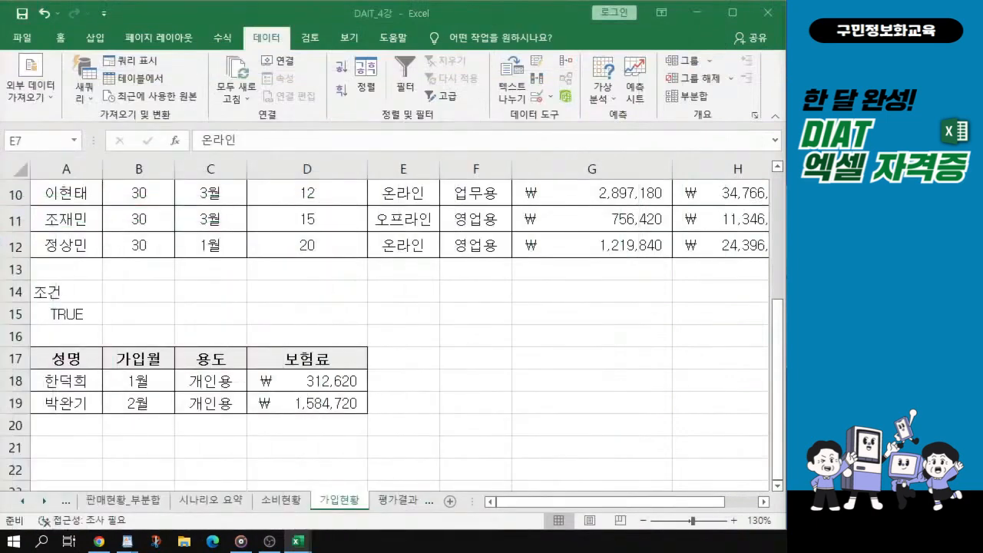
scroll(475, 238, "up", 3)
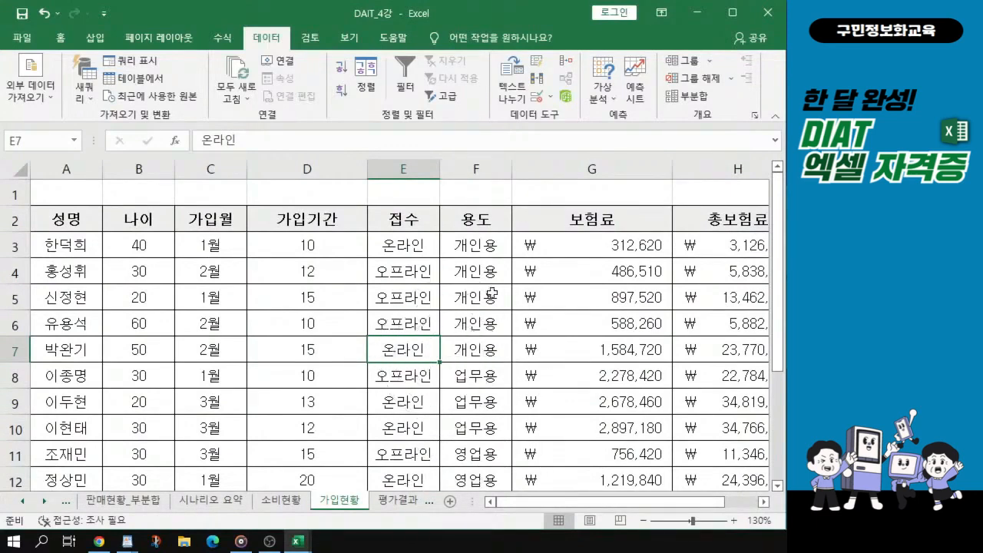
left_click_drag(0, 206, 539, 26)
left_click_drag(173, 298, 178, 369)
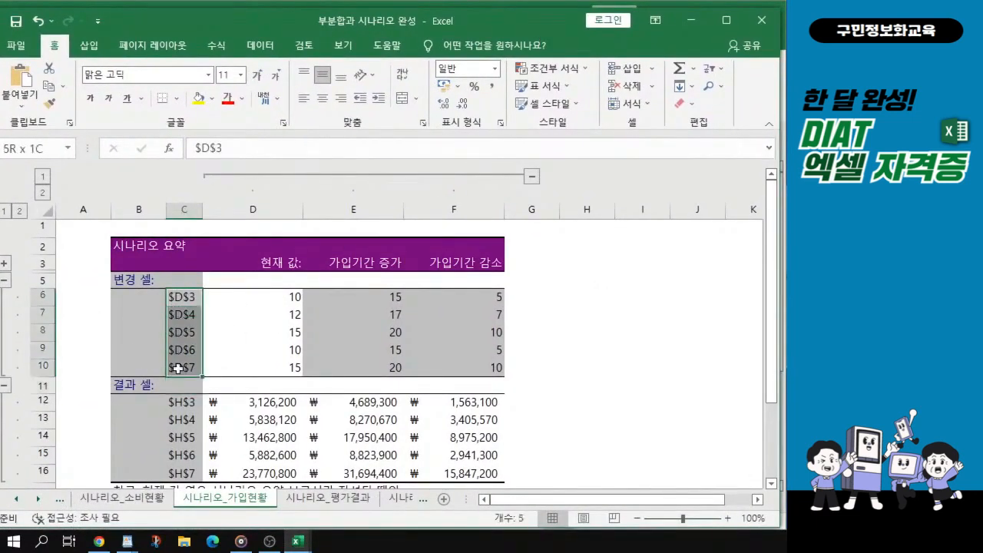
left_click(376, 296)
left_click_drag(353, 263, 362, 369)
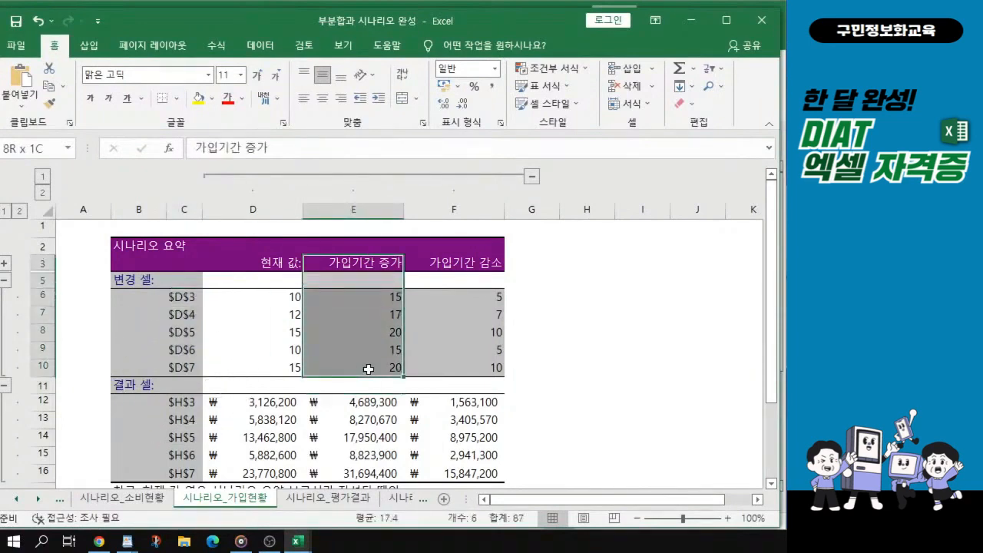
left_click_drag(450, 264, 460, 371)
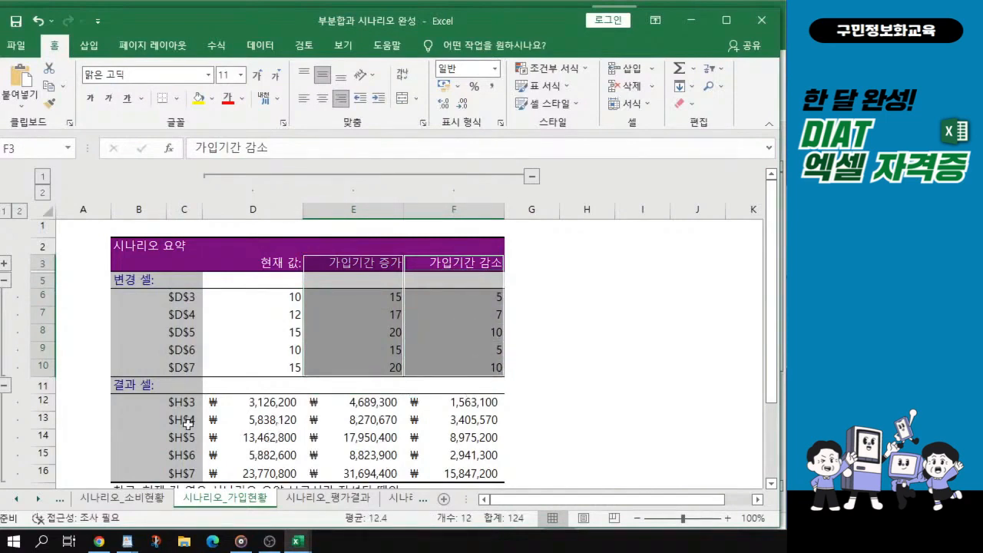
left_click_drag(172, 401, 176, 478)
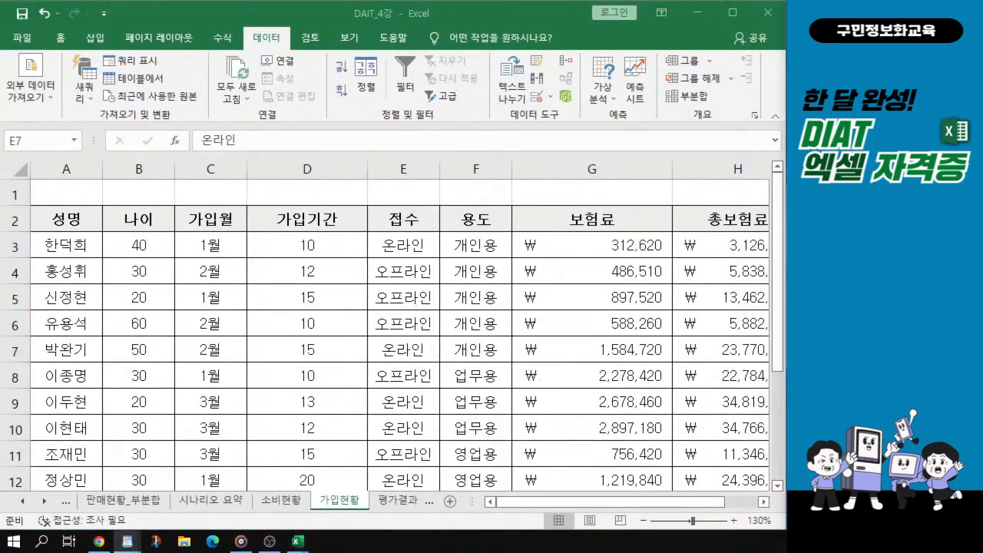
Add a scenario named "가입기간 증가" with the Scenario Manager on the 가입현황 sheet.
left_click(598, 98)
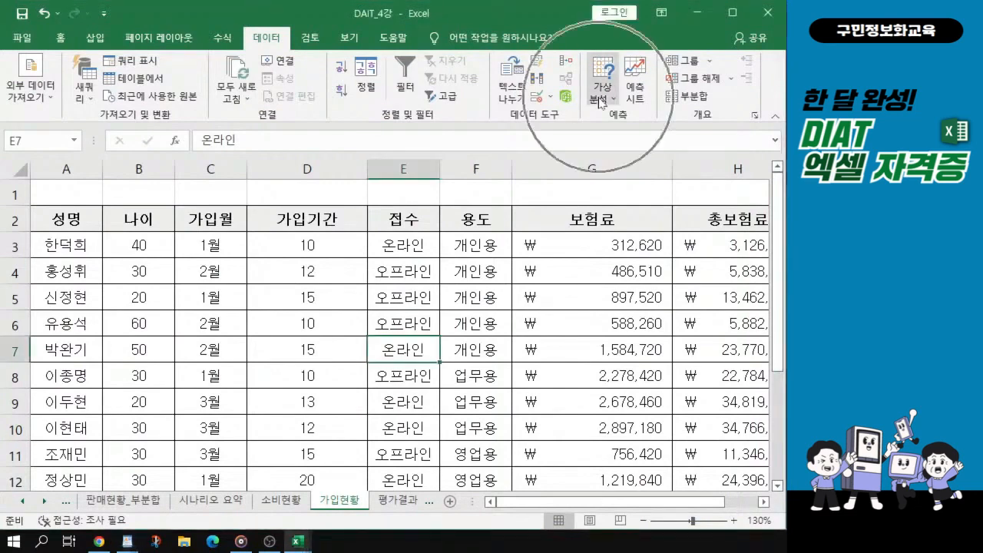
left_click(264, 44)
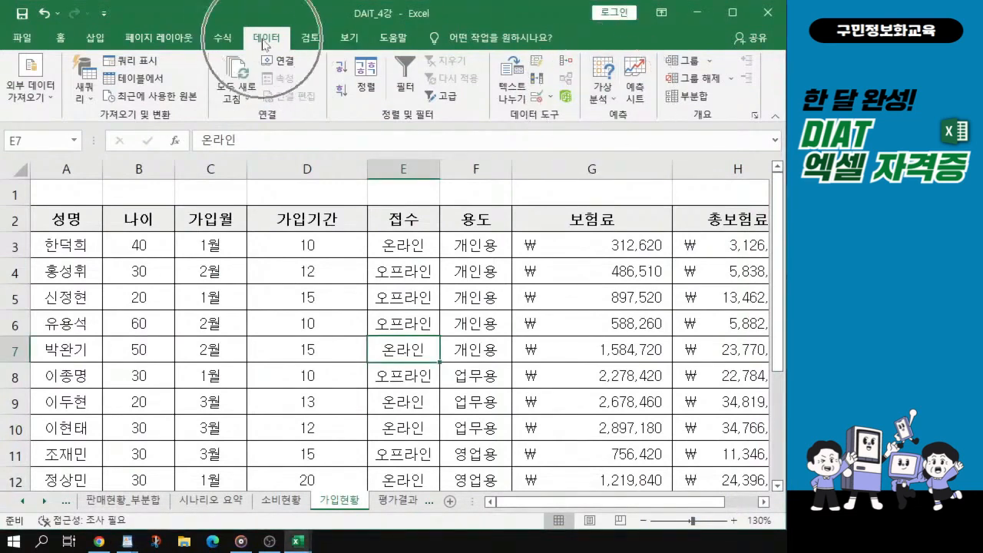
left_click(616, 100)
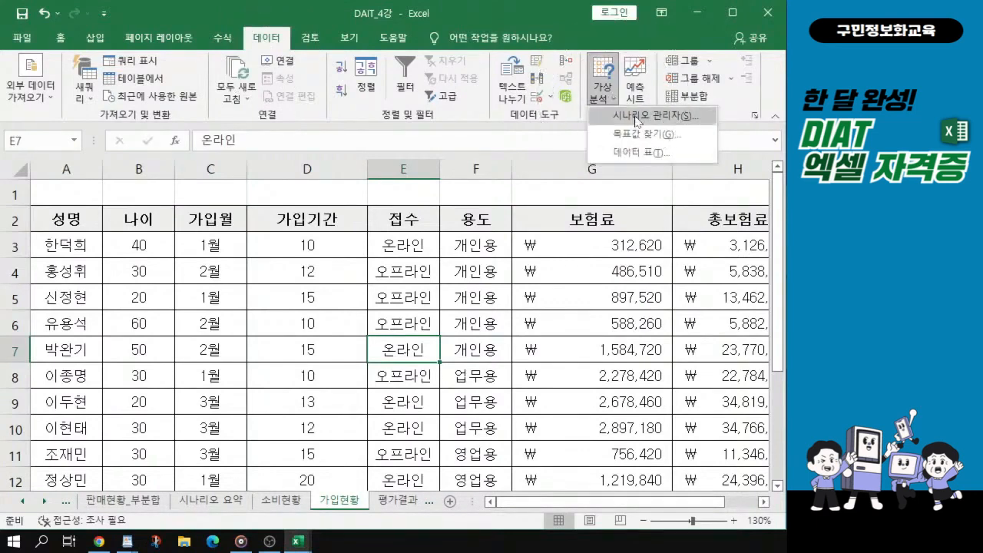
left_click(636, 118)
left_click(636, 119)
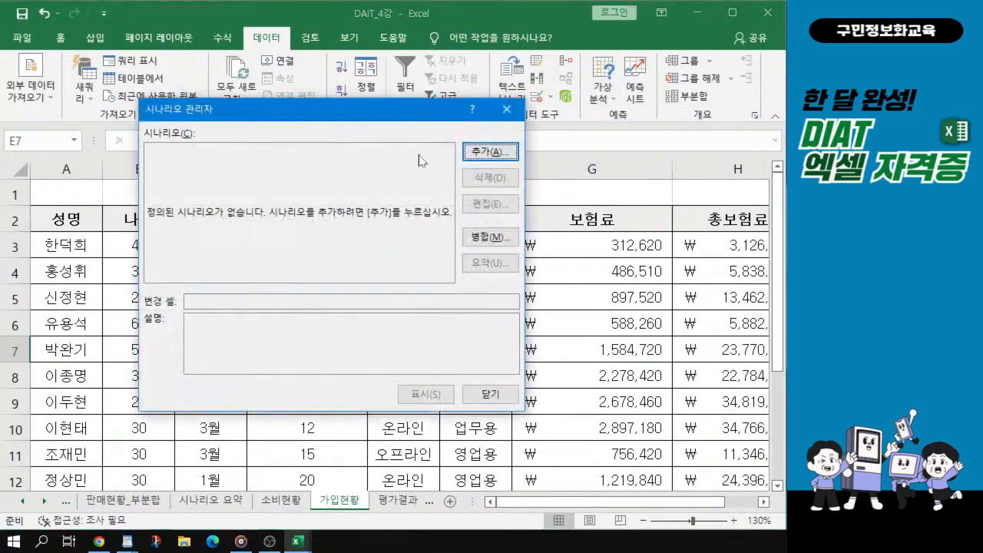
left_click(493, 153)
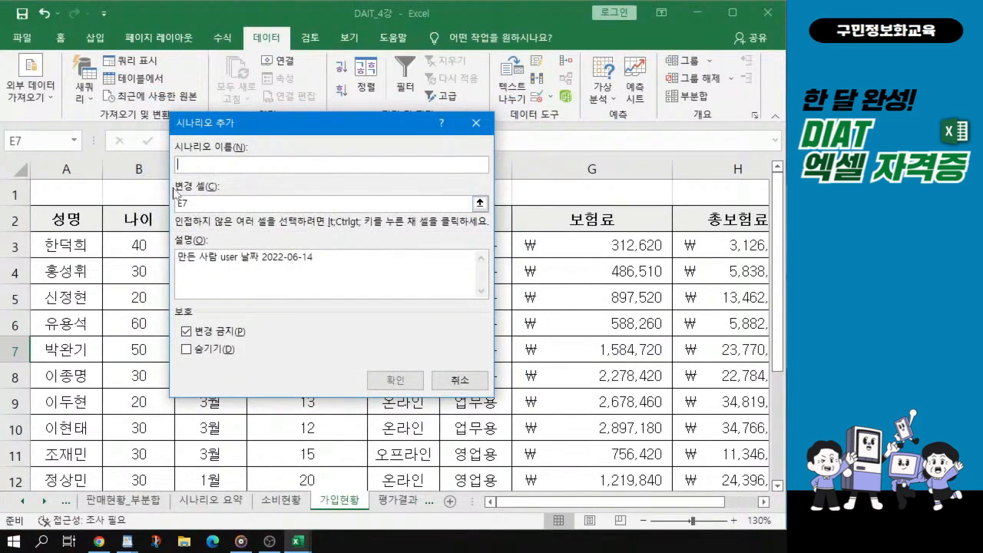
type("가")
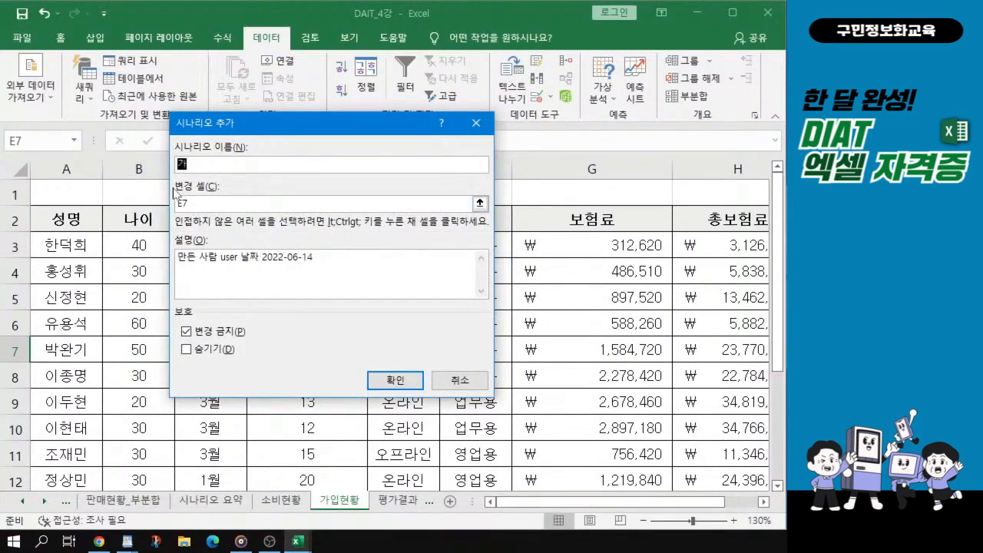
type("입기간즈")
type("증가")
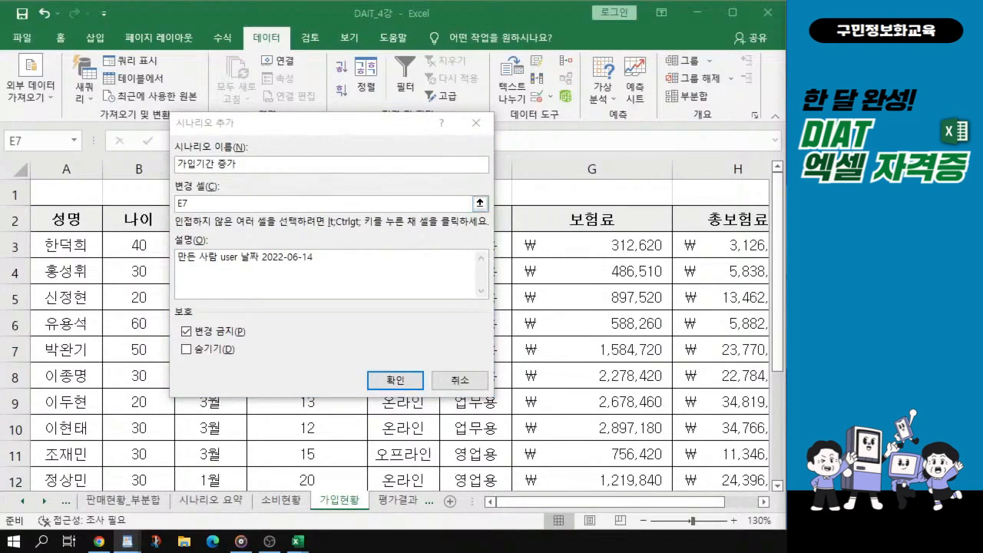
Clear the default changing-cell reference of the scenario and move the dialog clear of the 가입기간 column.
left_click(194, 202)
key("ctrl")
key("ctrl")
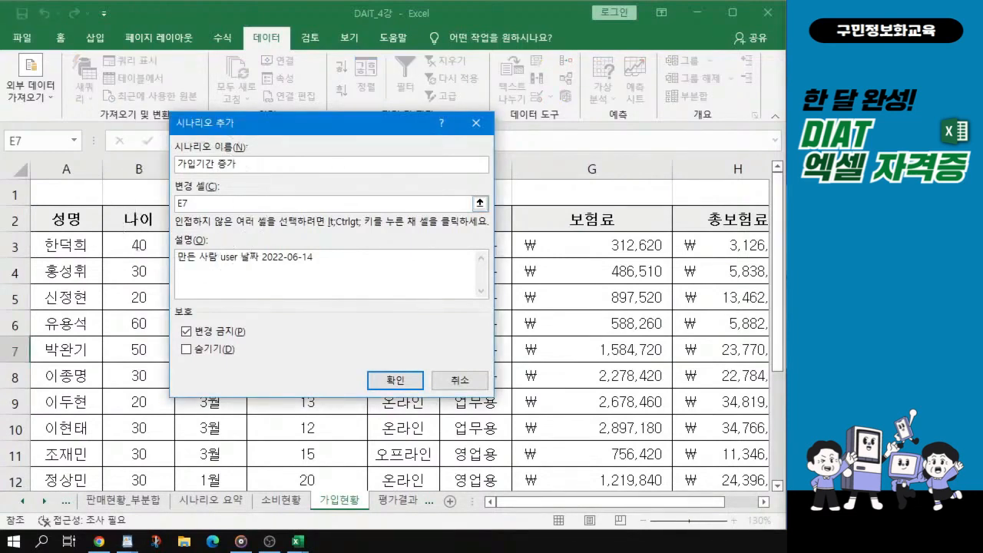
key("ctrl")
key("ctrl")
left_click_drag(194, 201, 175, 202)
key("Delete")
left_click_drag(312, 119, 393, 134)
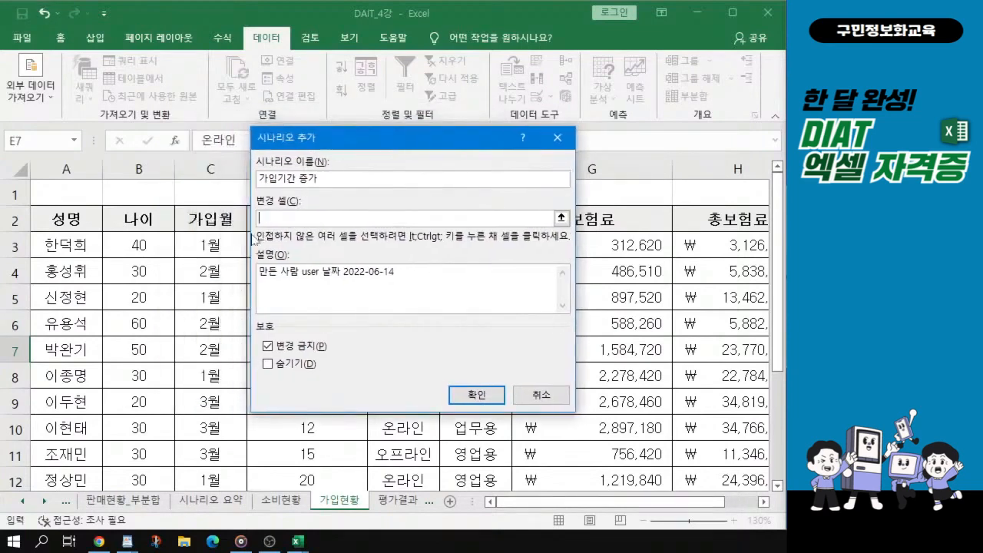
key("ctrl")
key("ctrl")
key("ctrl")
left_click_drag(429, 146, 625, 161)
key("ctrl")
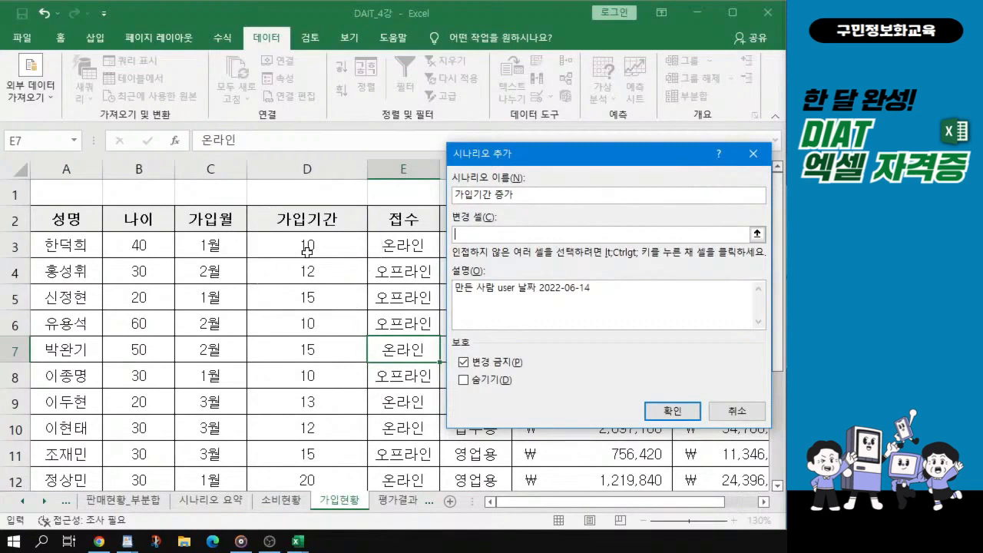
key("ctrl")
left_click_drag(546, 161, 612, 162)
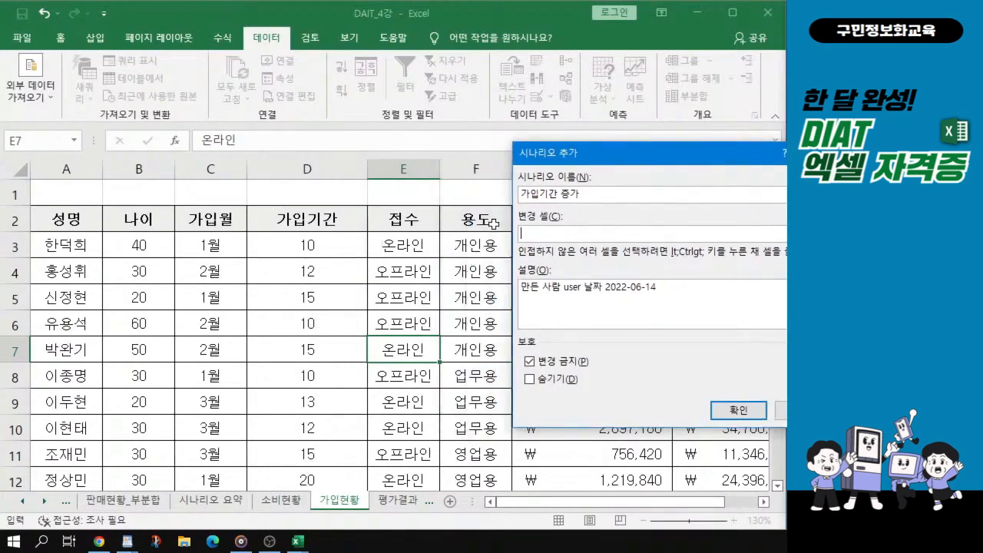
Set the scenario's changing cells to the 가입기간 range D3:D7 and confirm the definition.
key("ctrl")
left_click(294, 249)
key("ctrl")
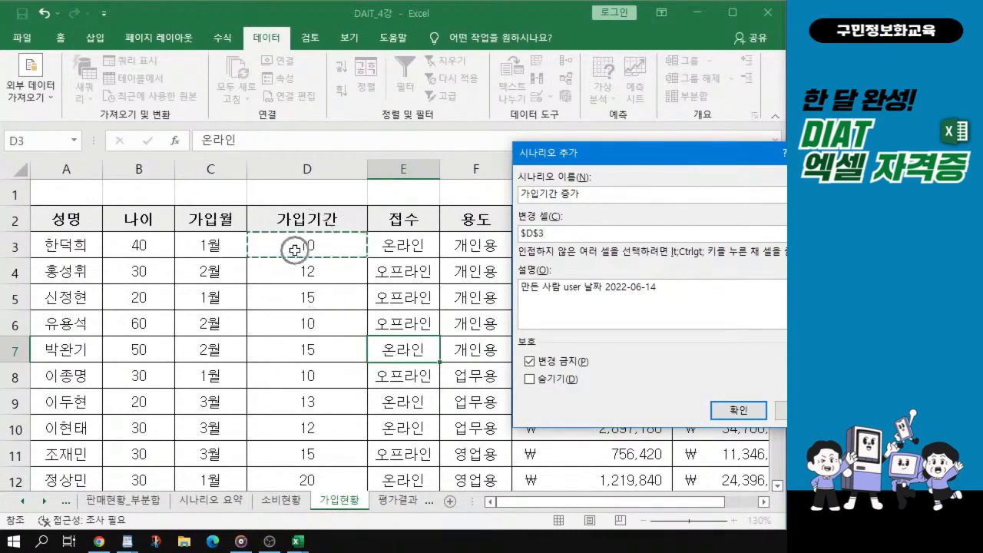
left_click_drag(294, 249, 307, 347)
key("ctrl")
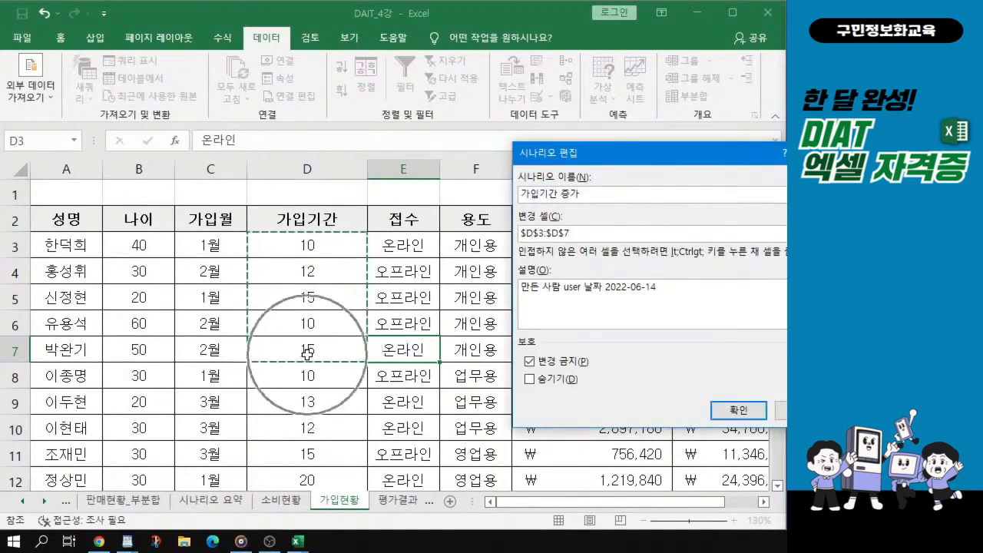
key("ctrl")
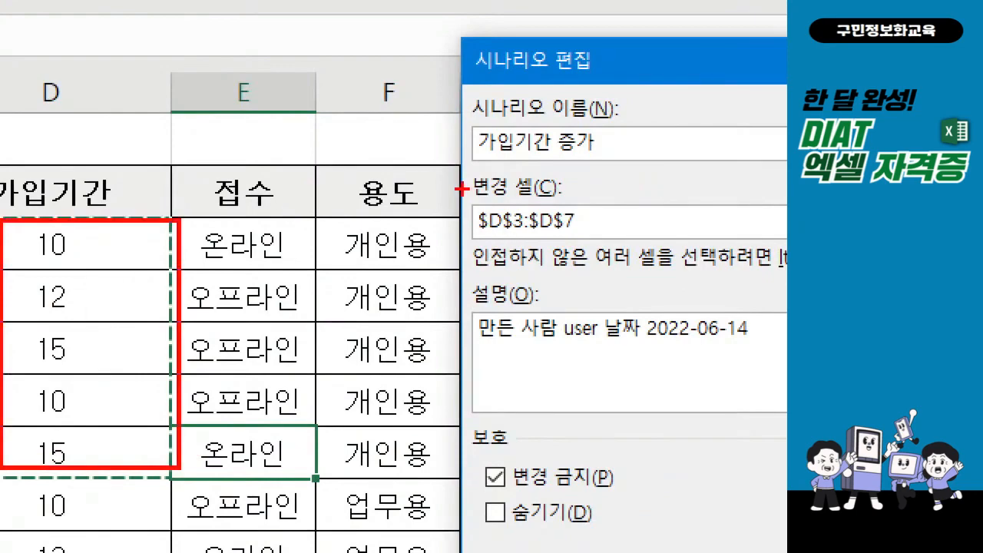
left_click_drag(461, 189, 582, 243)
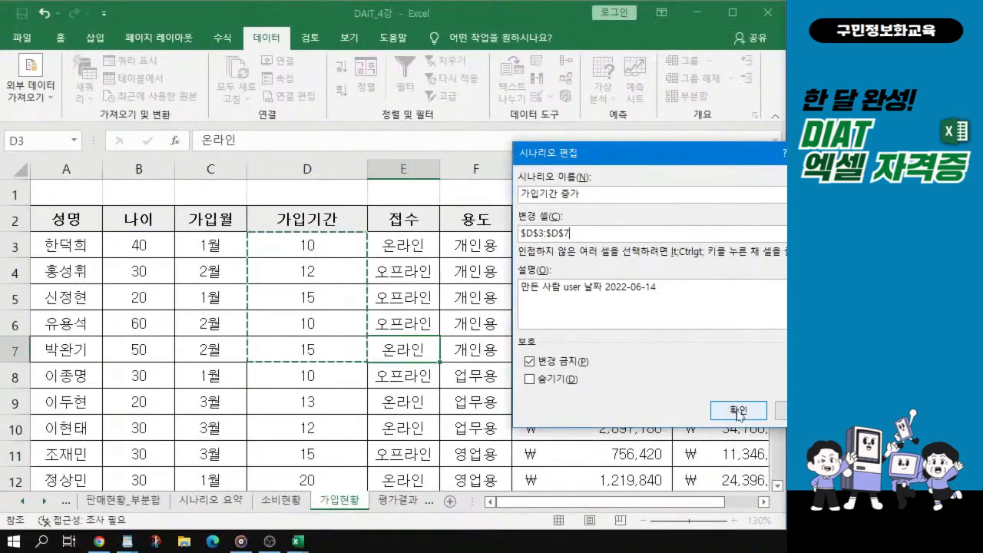
left_click_drag(657, 151, 635, 136)
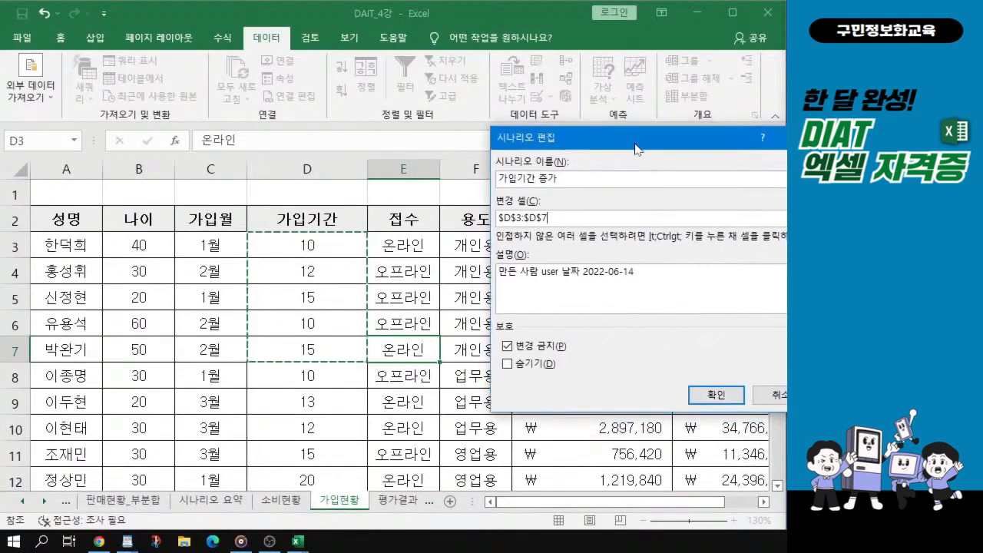
left_click(714, 397)
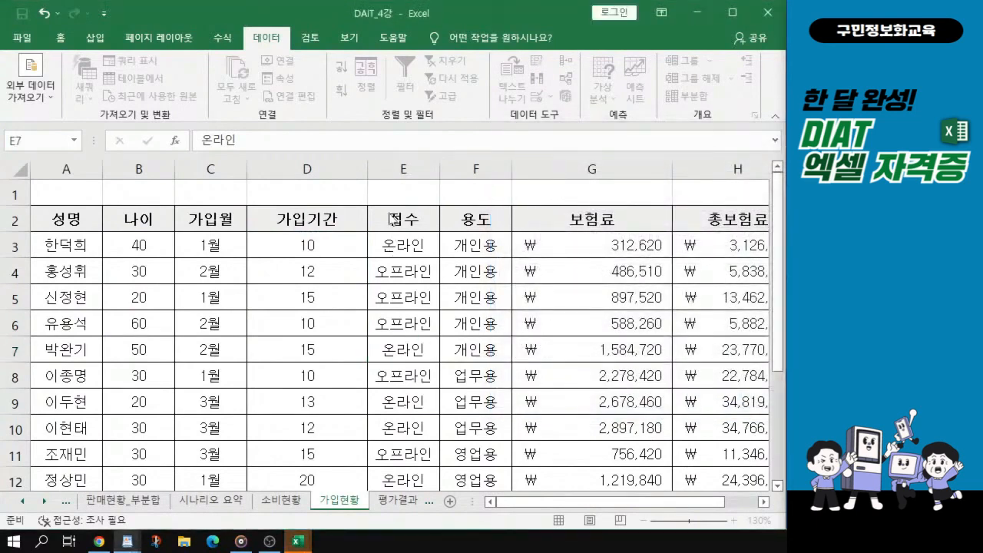
Set the scenario values to 15 for D3, 17 for D4, 20 for D5, 15 for D6 and 20 for D7.
left_click_drag(602, 193, 438, 178)
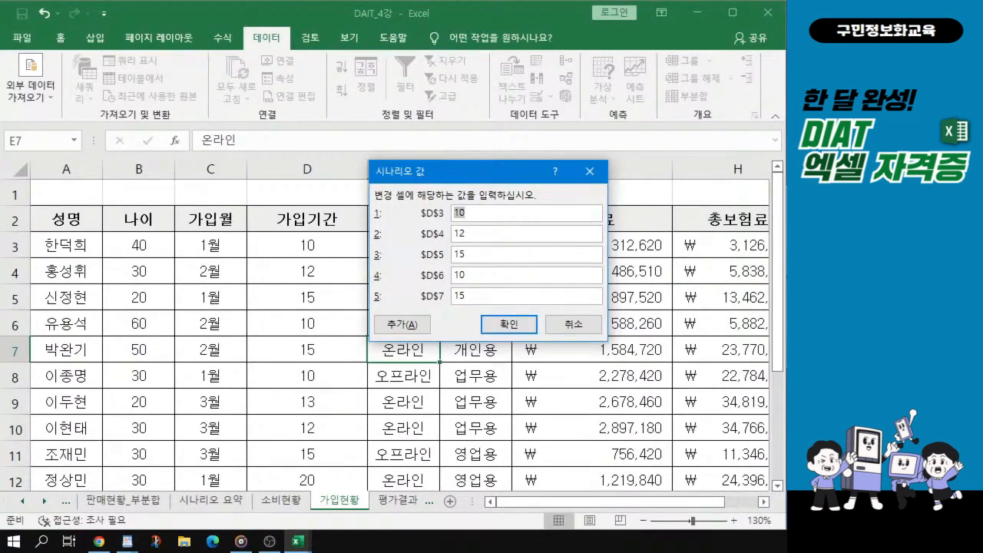
type("15")
key("Tab")
type("17")
key("Tab")
type("20")
key("Tab")
type("15")
key("Tab")
type("20")
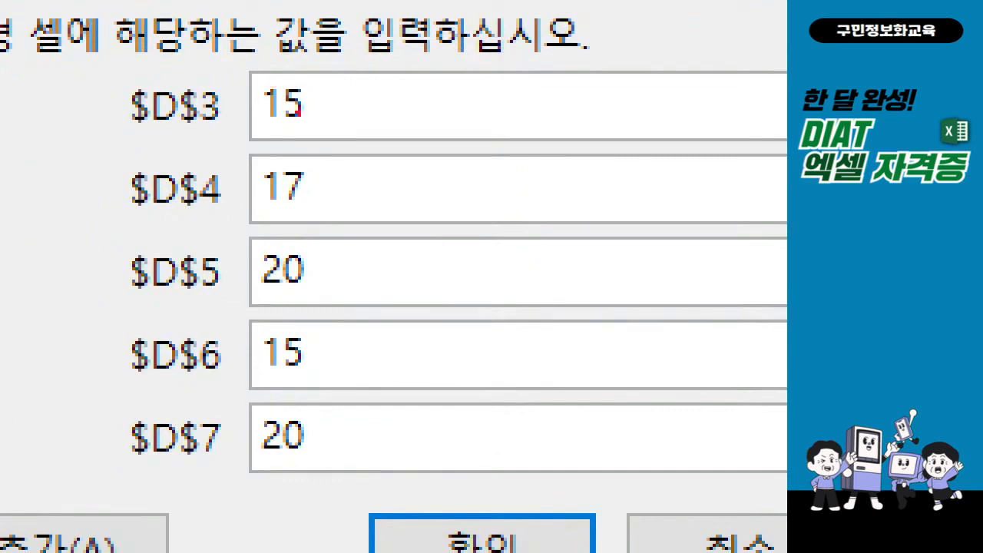
mouse_move(234, 63)
left_mouse_down()
mouse_move(198, 412)
mouse_move(345, 474)
left_mouse_up()
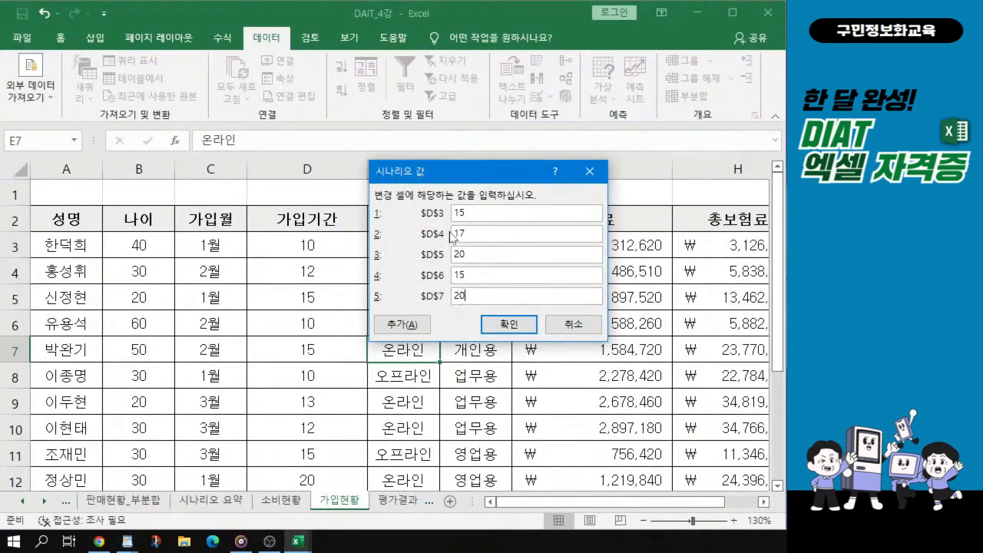
Add another scenario named "가입기간 감소" with D3:D7 as its changing cells and confirm the definition.
left_click(398, 328)
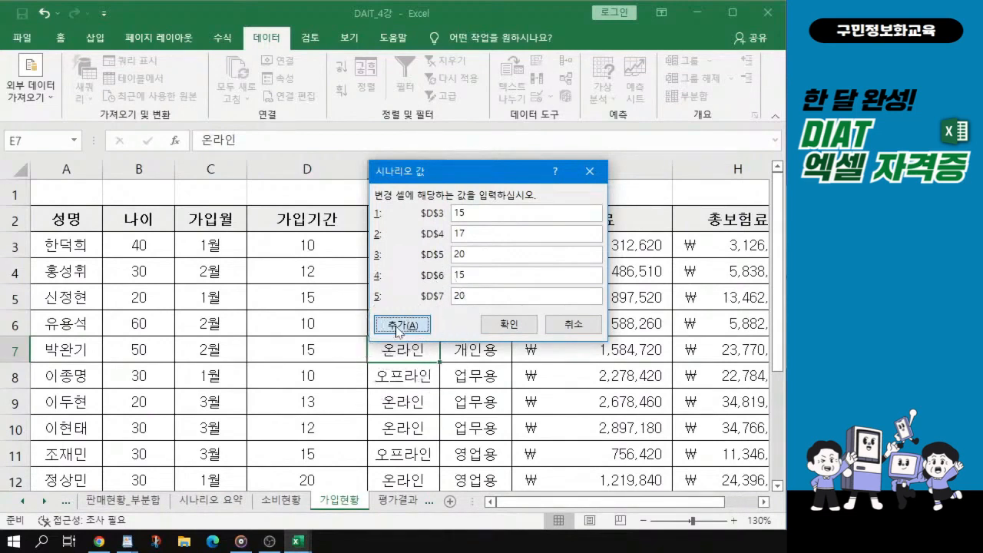
left_click(398, 328)
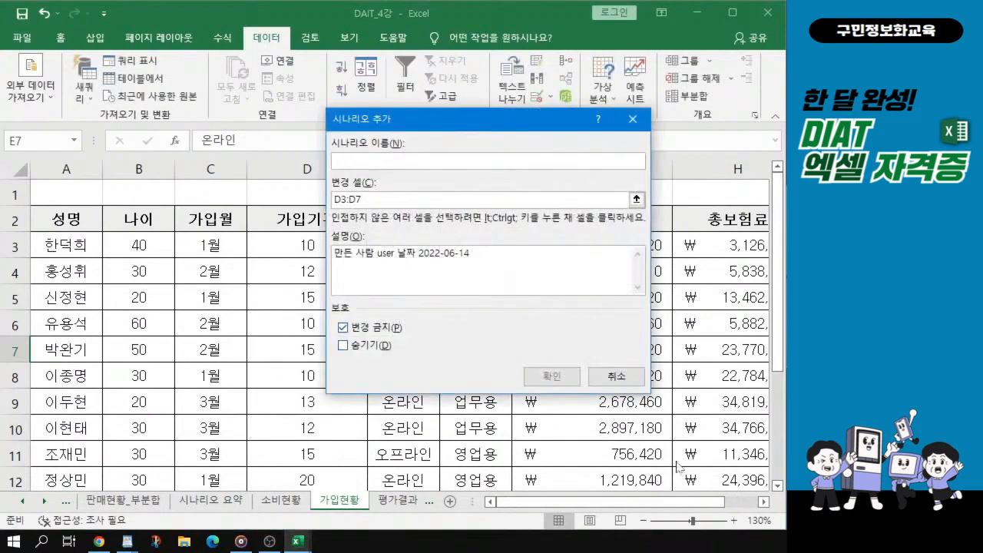
key("alt+Tab")
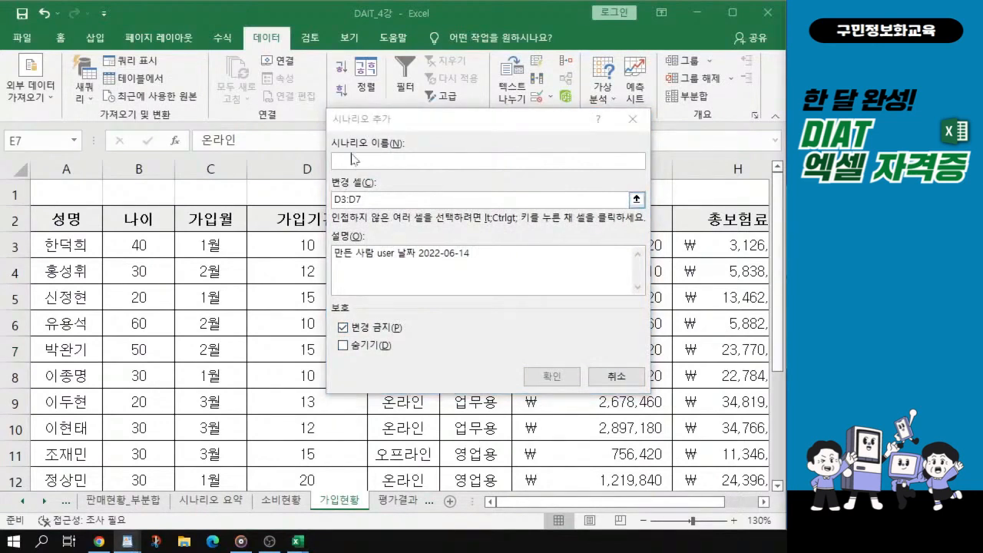
key("alt+Tab")
type("가입기간 ")
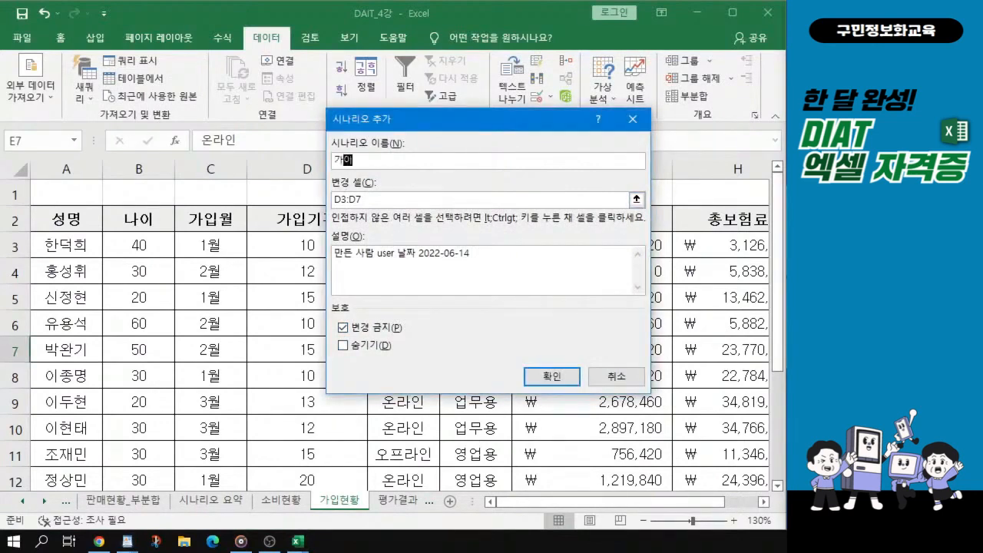
type("감소")
left_click(362, 200)
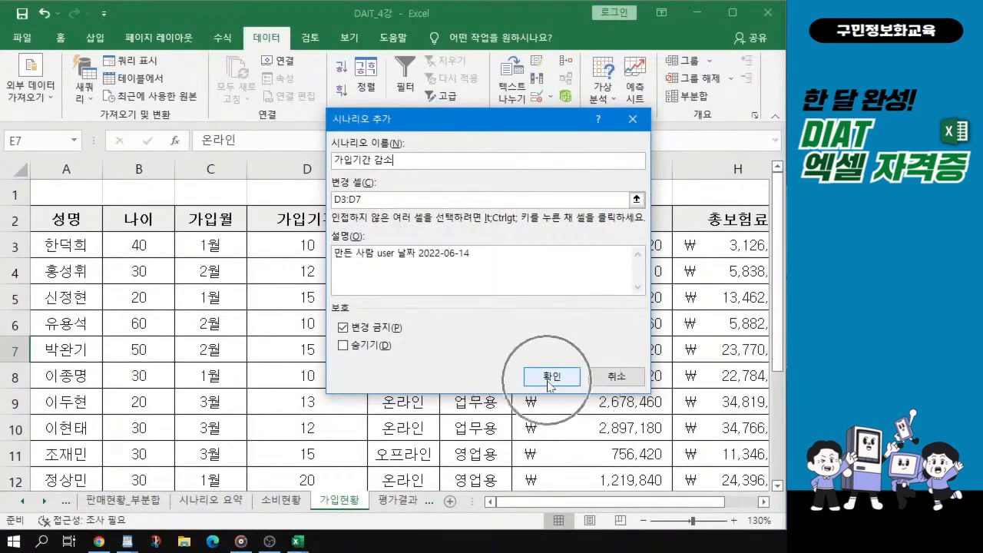
left_click(550, 377)
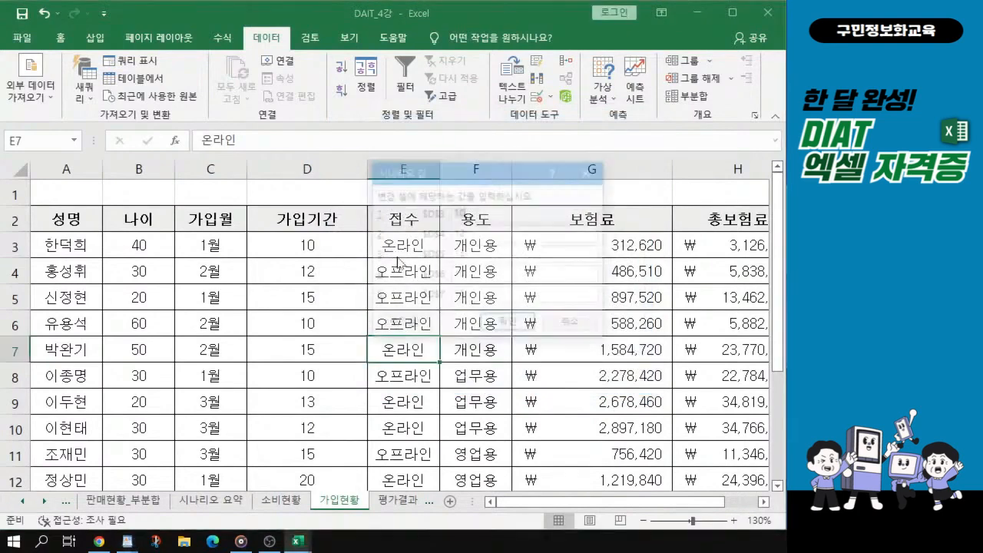
Set the scenario values to 5 for D3, 7 for D4, 10 for D5, 5 for D6 and 10 for D7, and confirm them.
left_click_drag(465, 175, 442, 172)
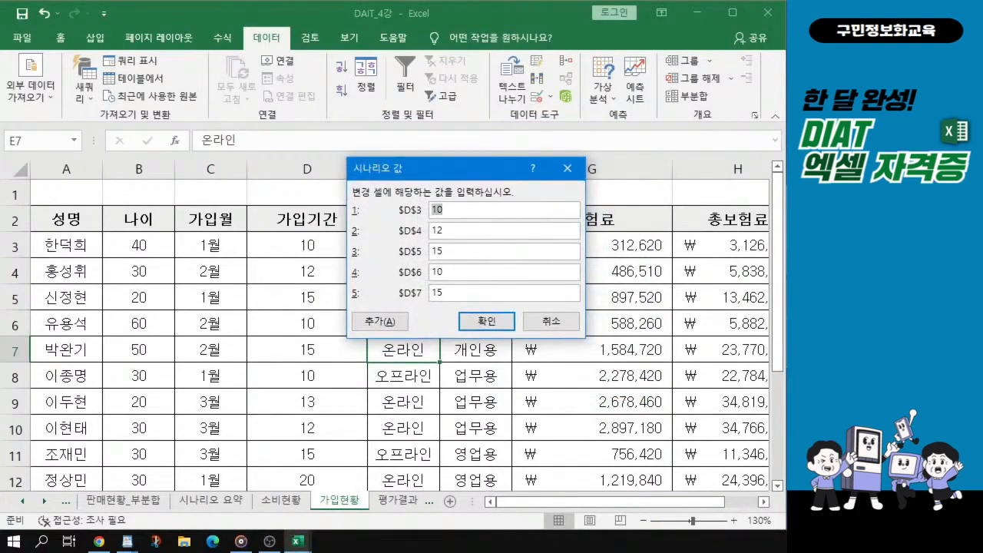
type("5")
key("Tab")
type("7")
key("Tab")
type("10")
key("Tab")
type("5")
key("Tab")
type("10")
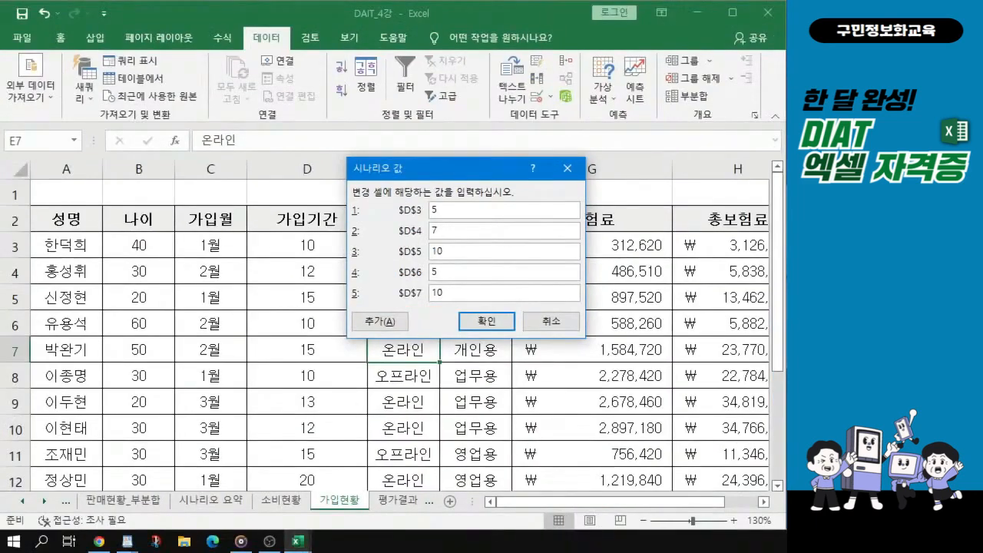
left_click(486, 322)
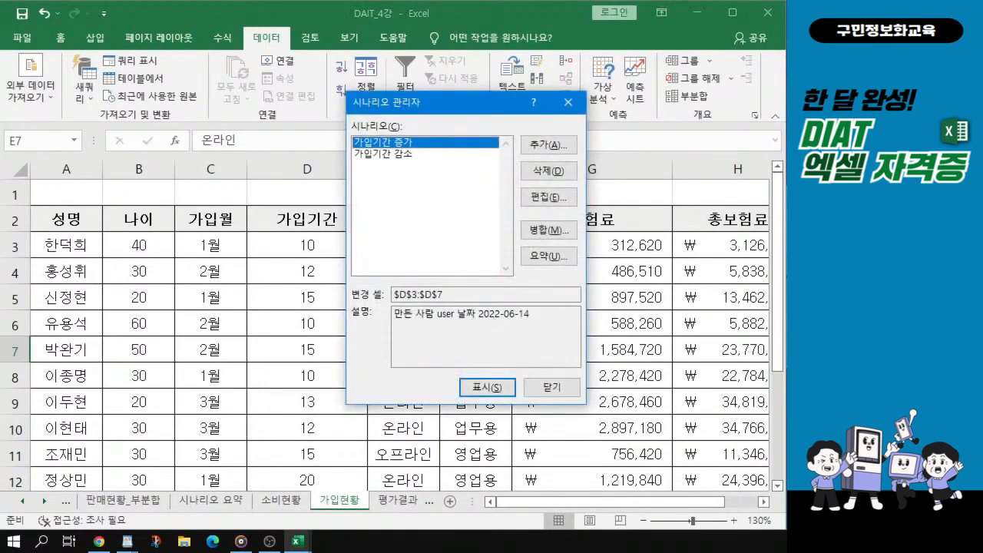
Create a scenario summary report with the 총보험료 range H3:H7 as its result cells.
left_click(551, 260)
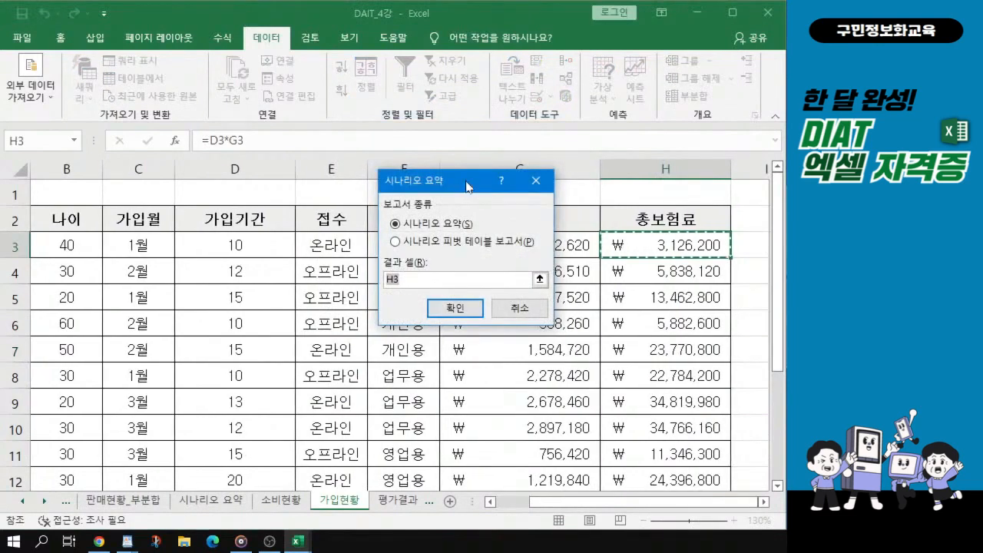
left_click_drag(469, 181, 409, 168)
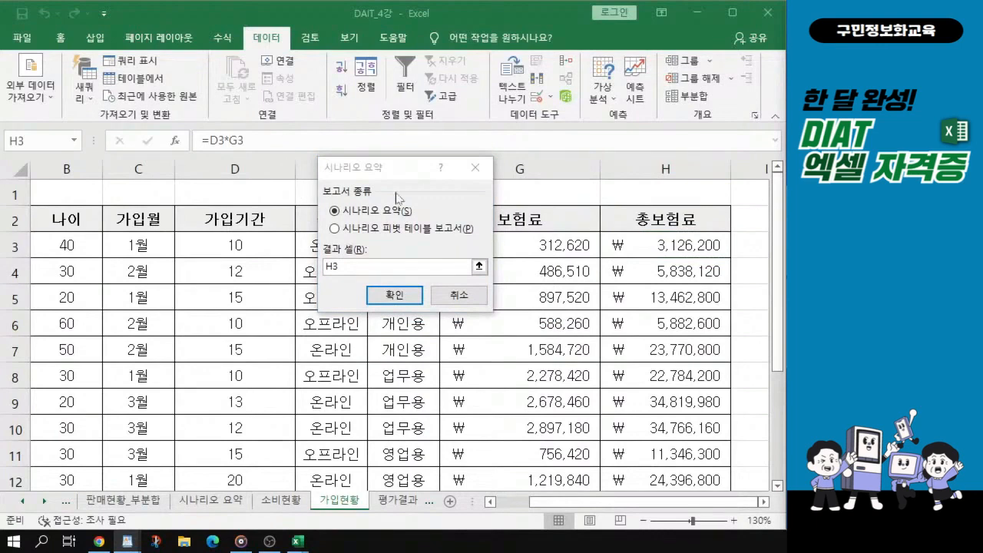
left_click(396, 175)
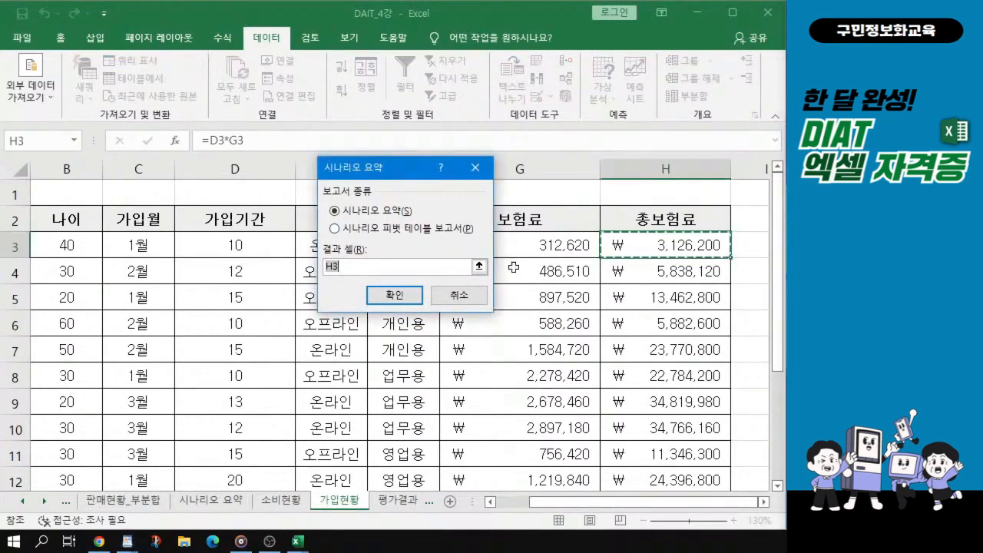
key("ctrl")
left_click_drag(396, 174, 240, 178)
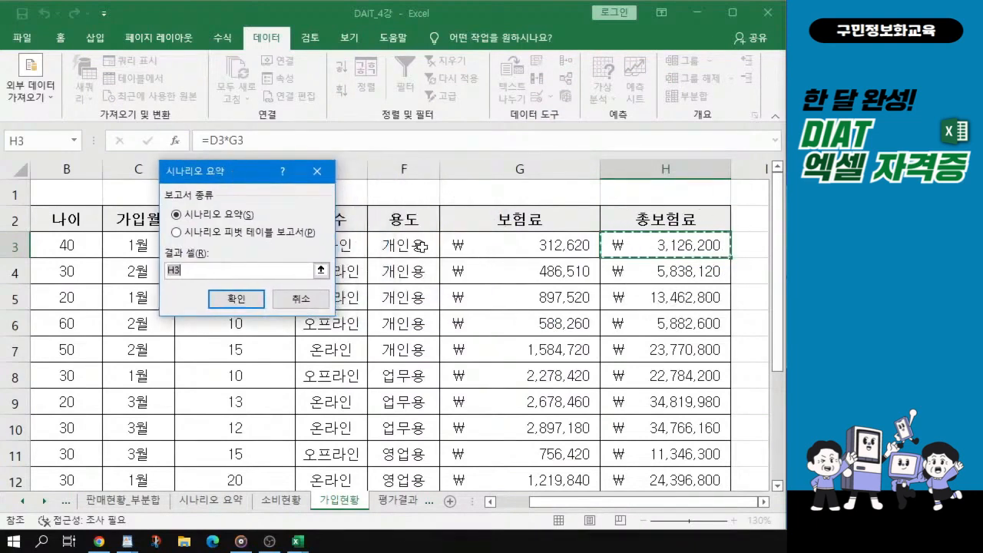
key("ctrl")
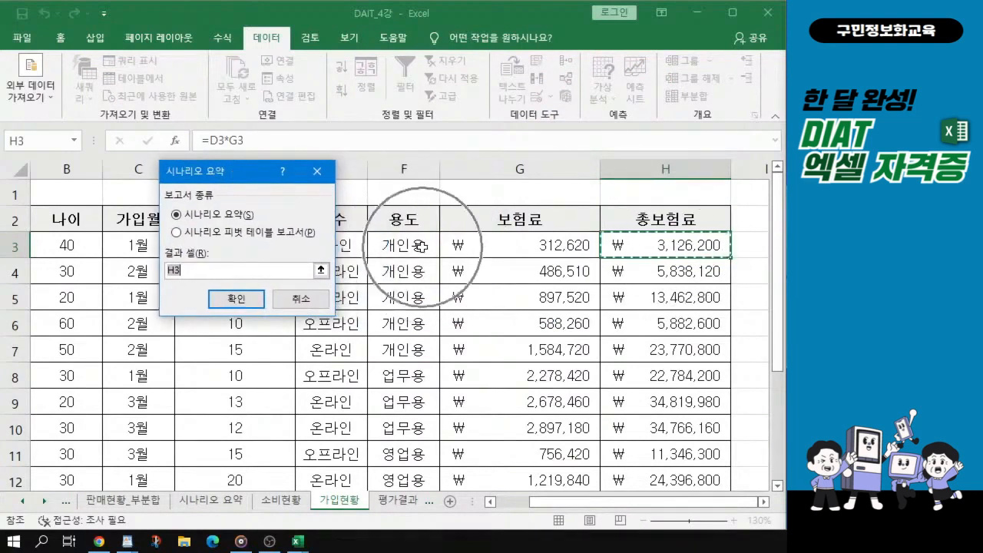
left_click(679, 248)
left_click_drag(679, 248, 679, 346)
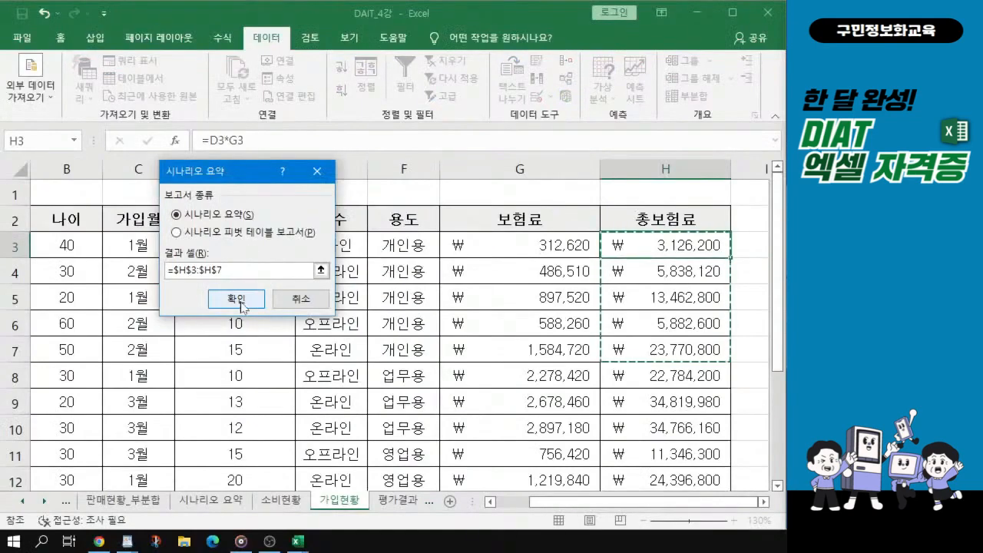
left_click(235, 355)
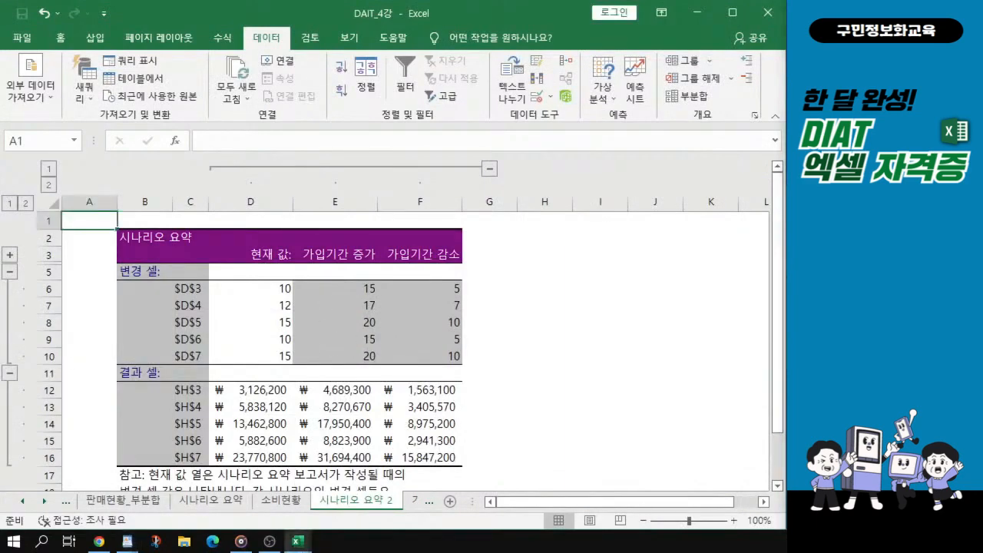
Examine the 시나리오_가입현황 sheet of the completed example workbook, checking its changing cells, scenario values and result cells.
left_click_drag(0, 188, 476, 20)
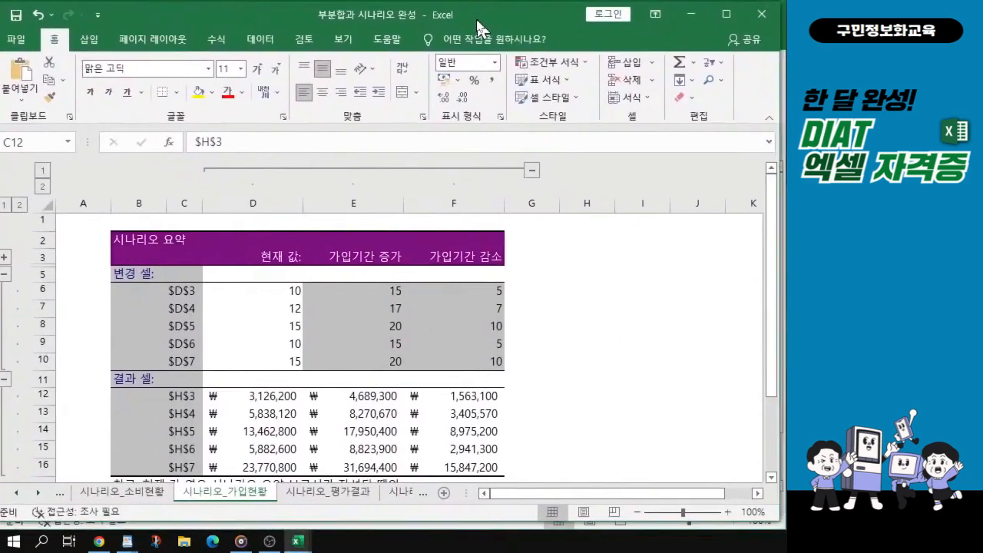
left_click(267, 357)
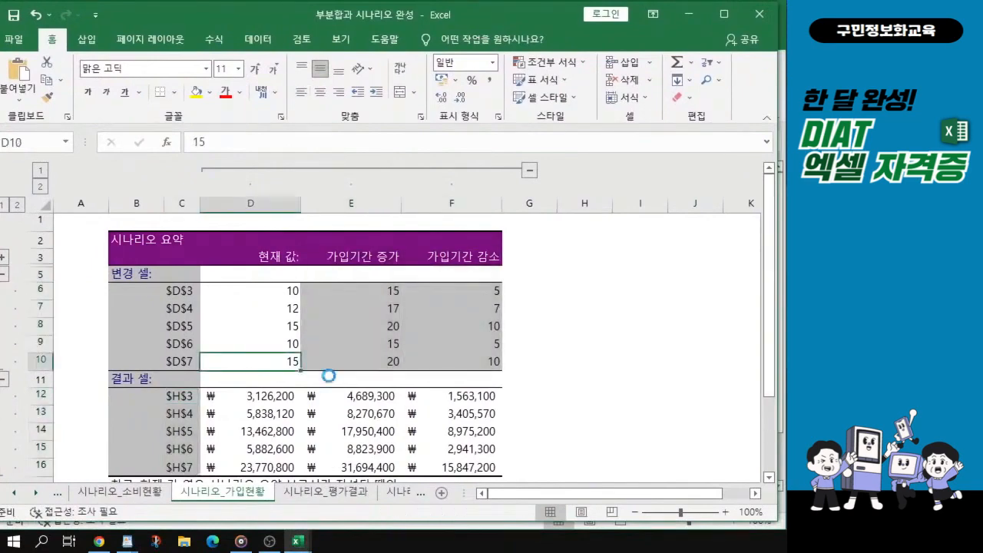
scroll(328, 374, "up", 1)
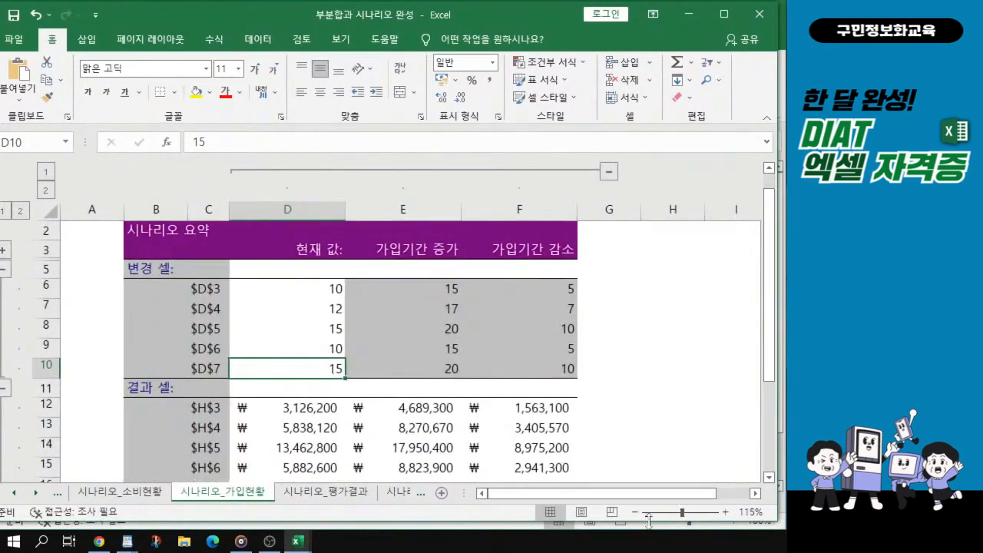
left_click_drag(651, 528, 658, 546)
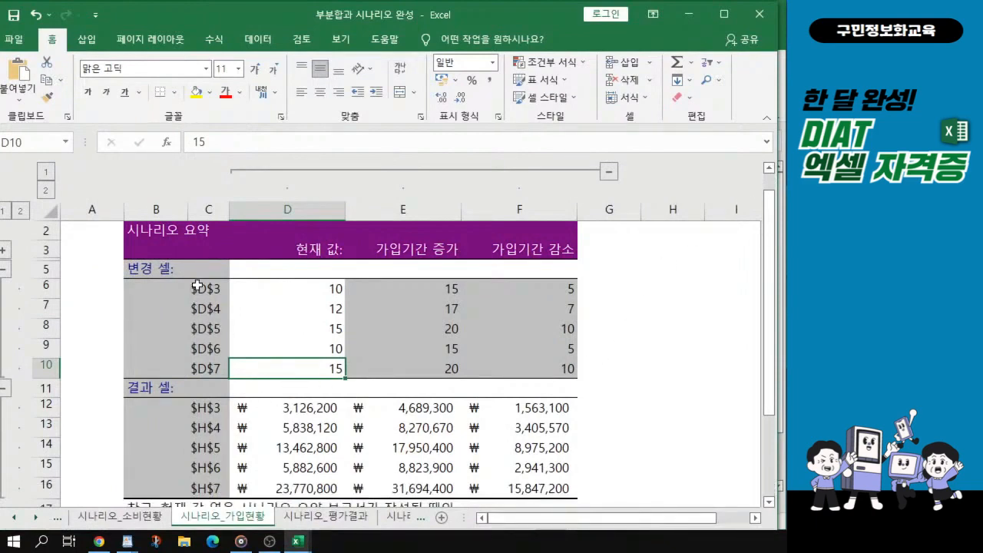
left_click_drag(197, 288, 198, 367)
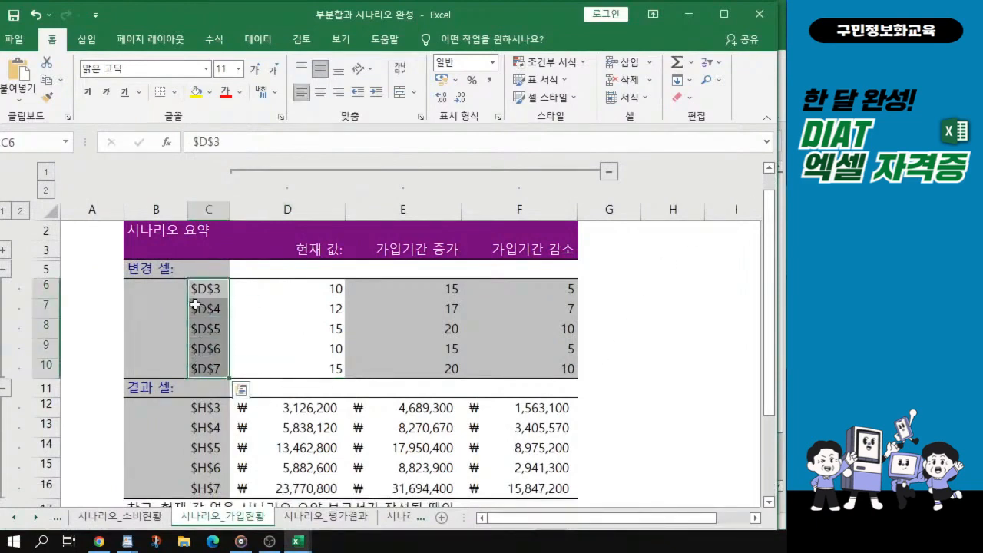
left_click_drag(413, 287, 545, 359)
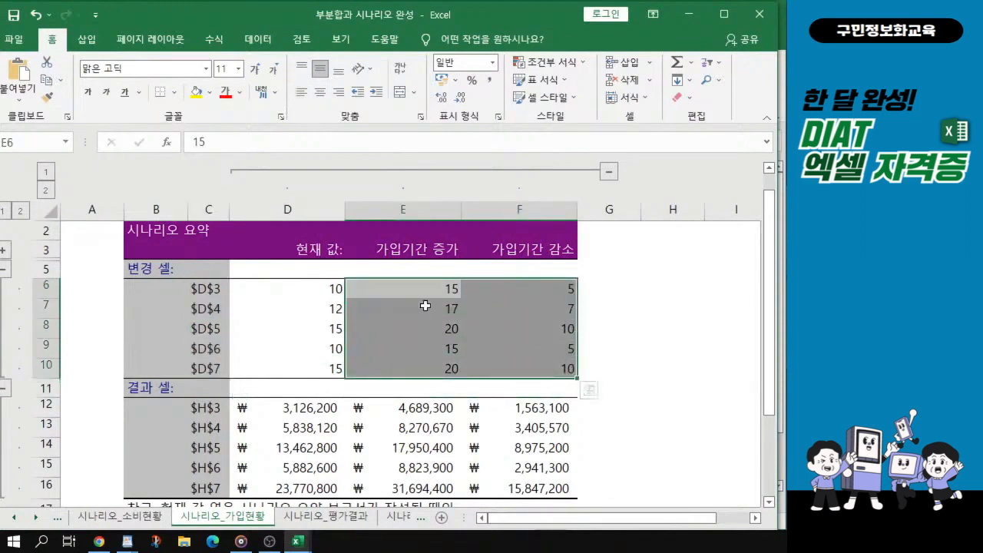
left_click_drag(200, 411, 206, 492)
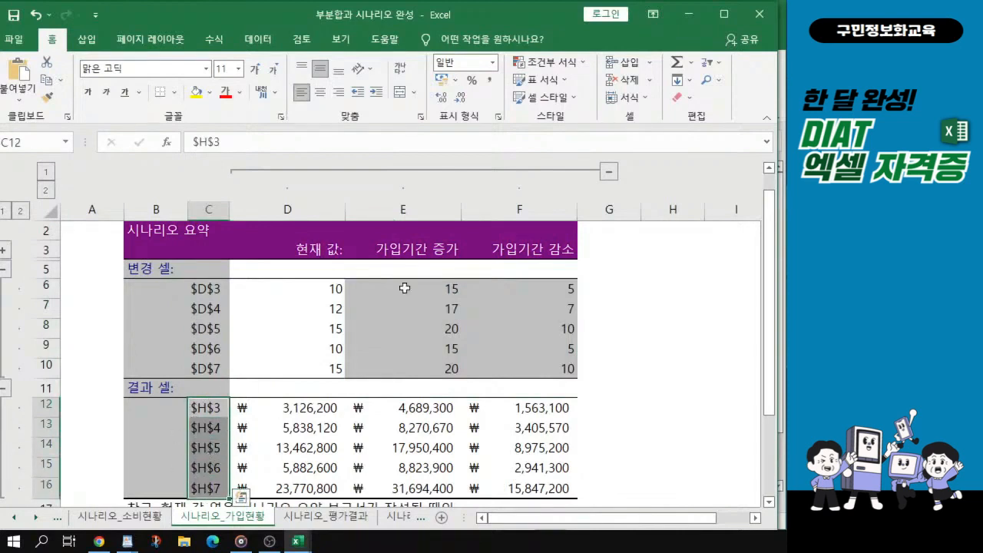
left_click_drag(514, 20, 0, 125)
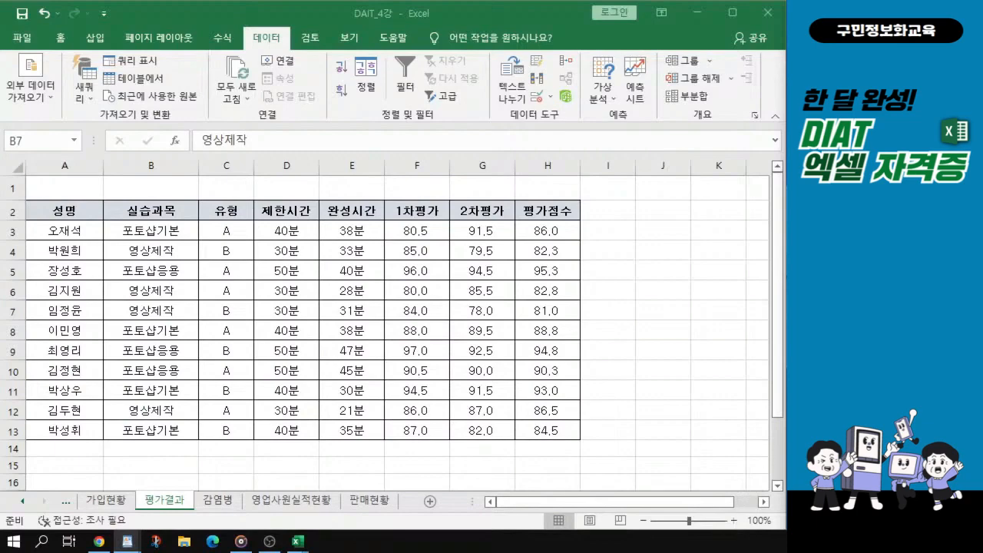
Enter the heading "조건" in cell A15 below the table on the 평가결과 sheet.
left_click(67, 464)
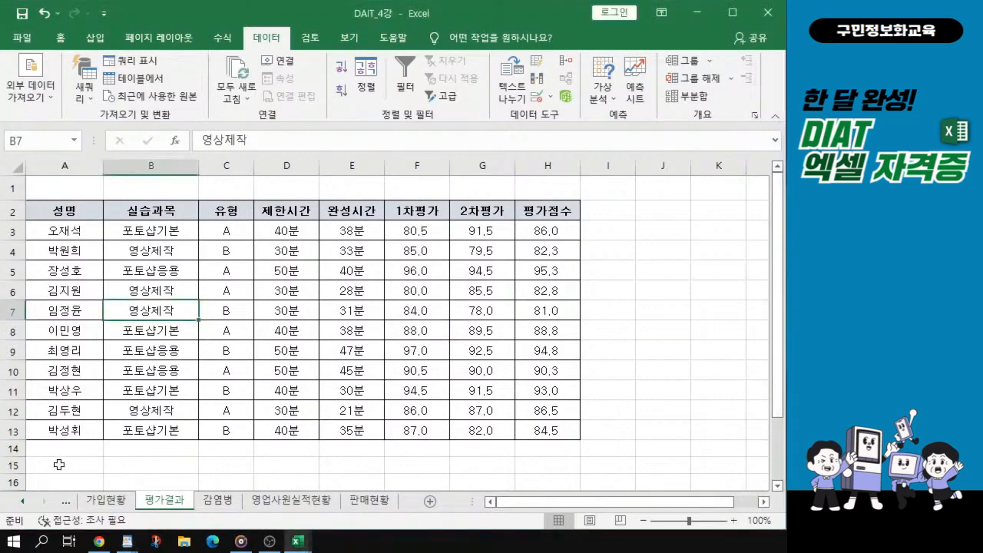
scroll(59, 465, "up", 1, "ctrl")
scroll(60, 457, "down", 1)
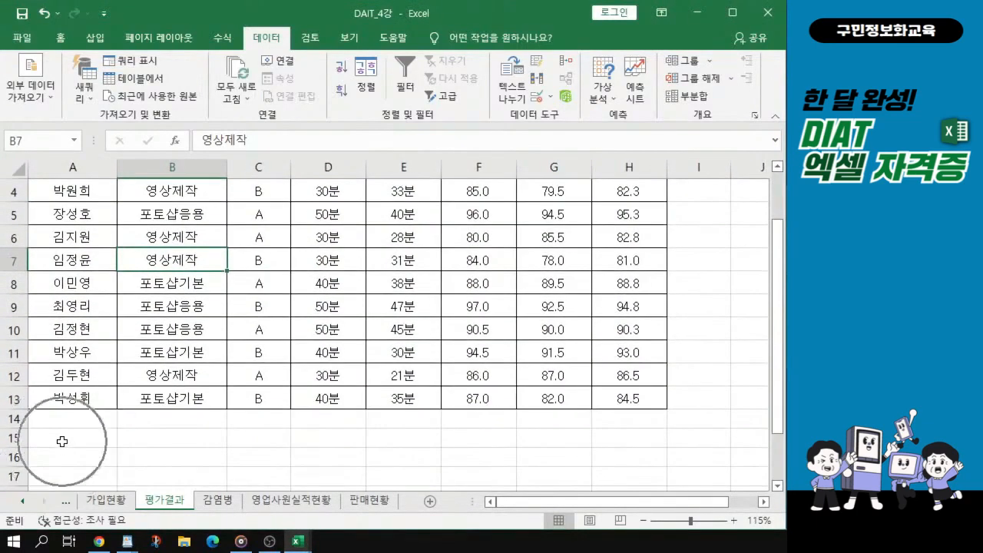
left_click(62, 439)
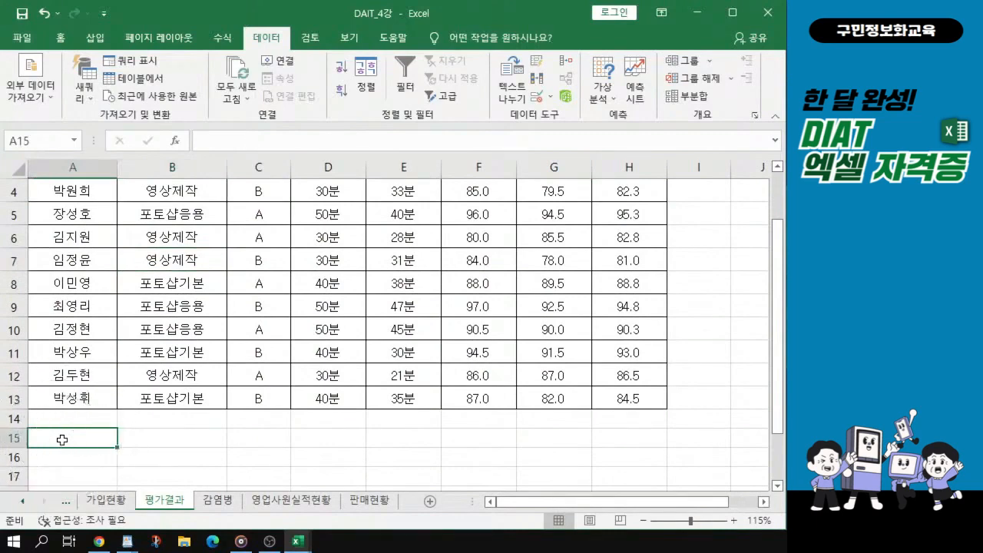
type("족")
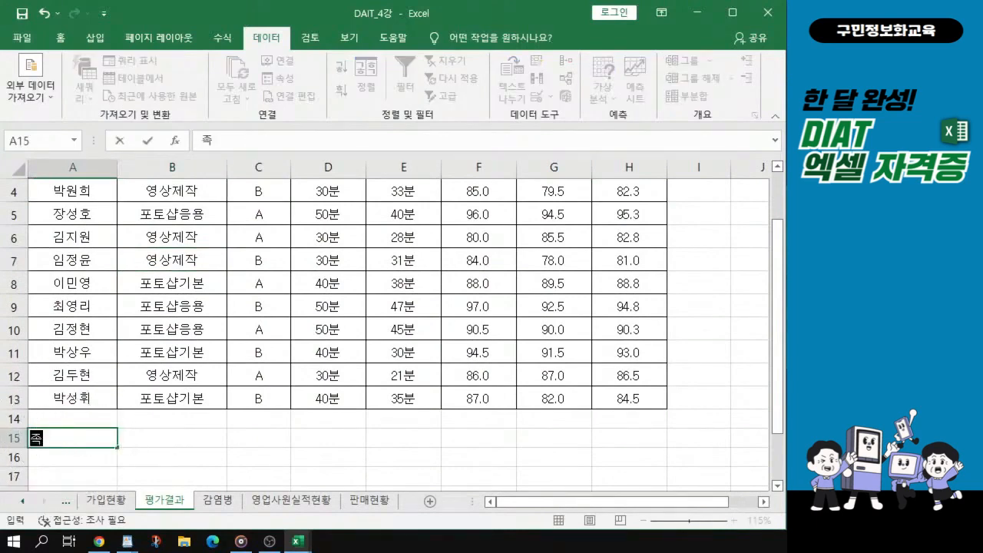
type("건")
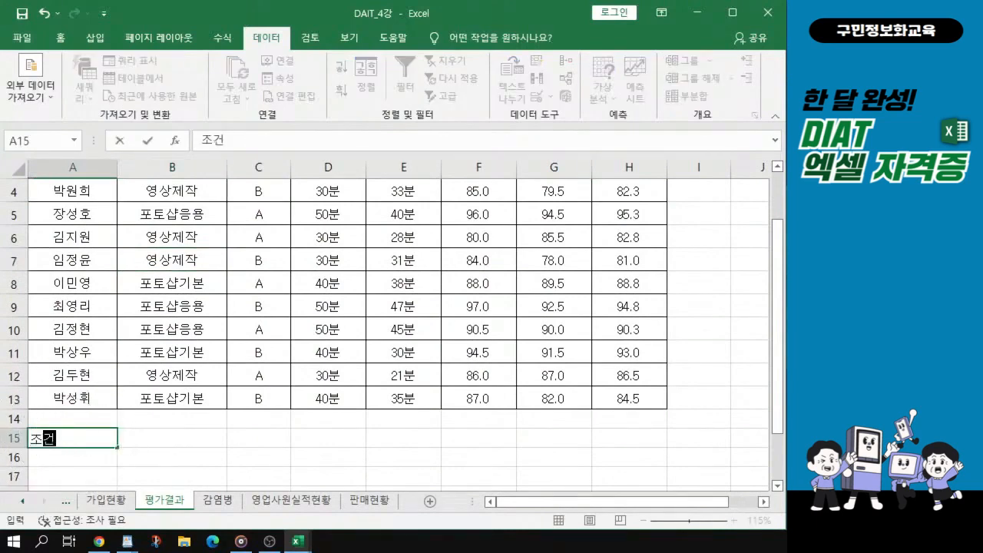
left_click(67, 459)
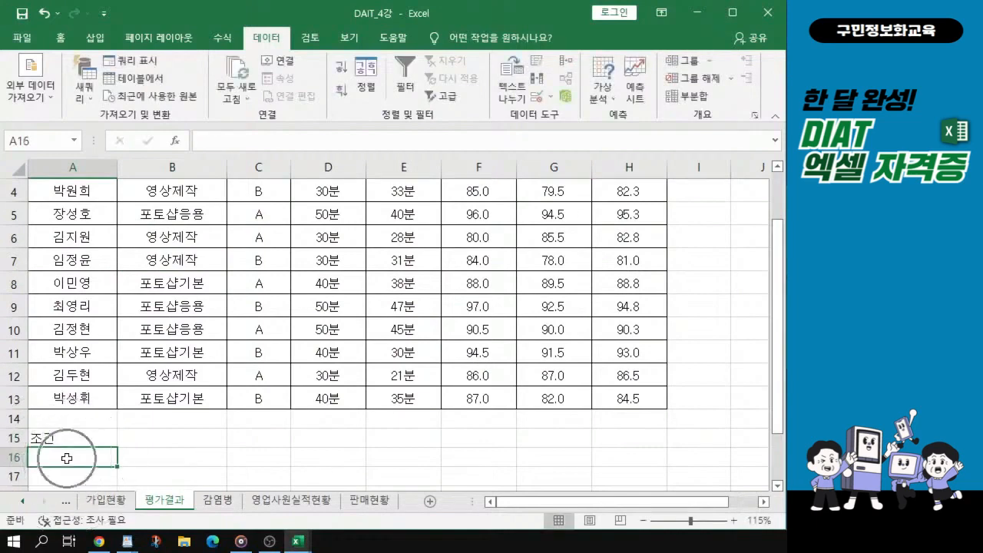
key("ctrl")
key("ctrl")
key("ctrl")
key("ctrl")
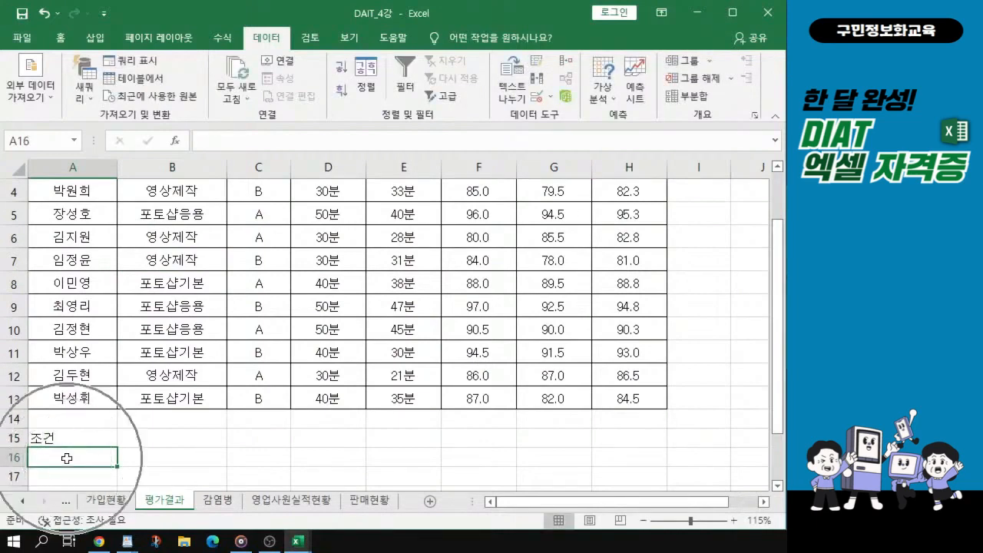
key("ctrl")
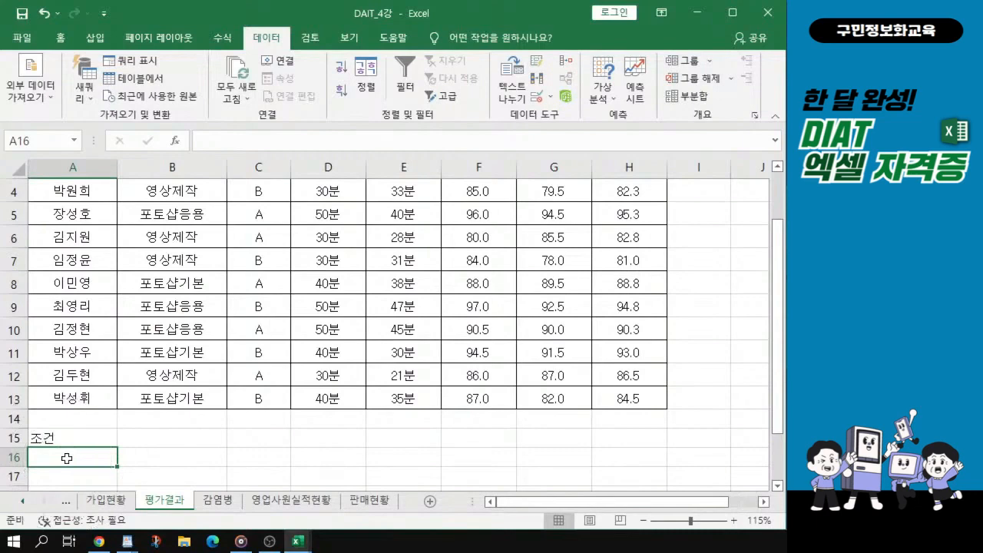
key("ctrl")
key("ctrl")
Start a formula with the AND function in cell A16, directly under the 조건 heading.
scroll(67, 458, "up", 1)
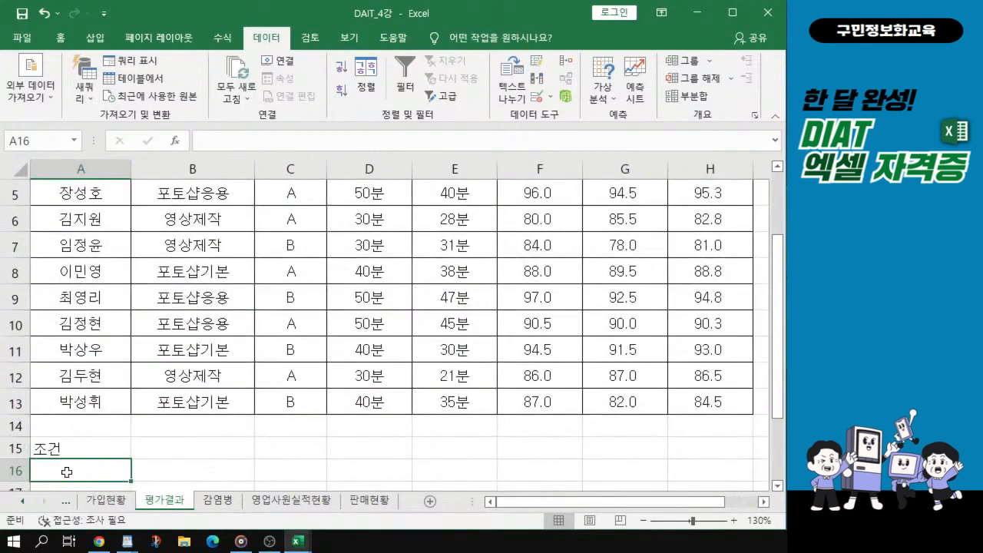
type("=")
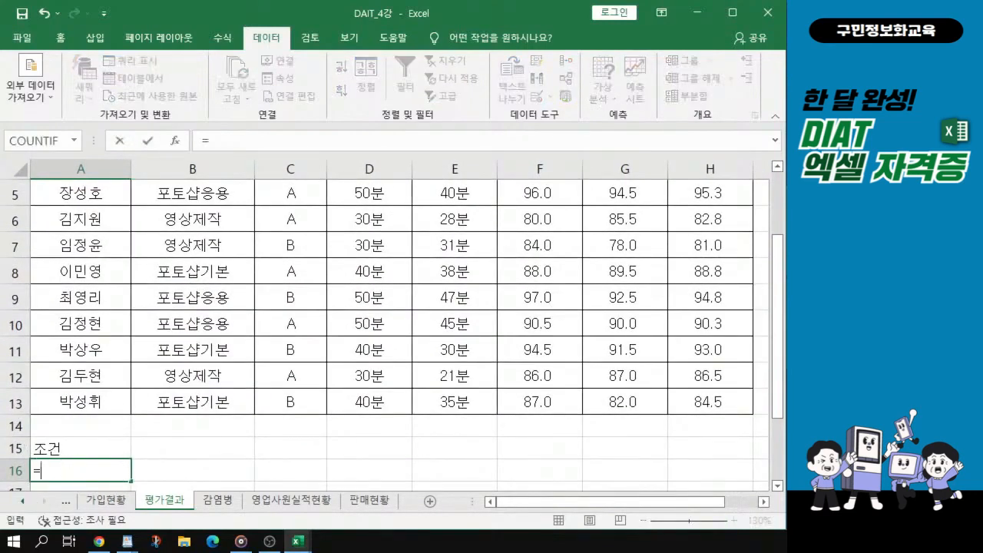
type("ab")
key("BackSpace")
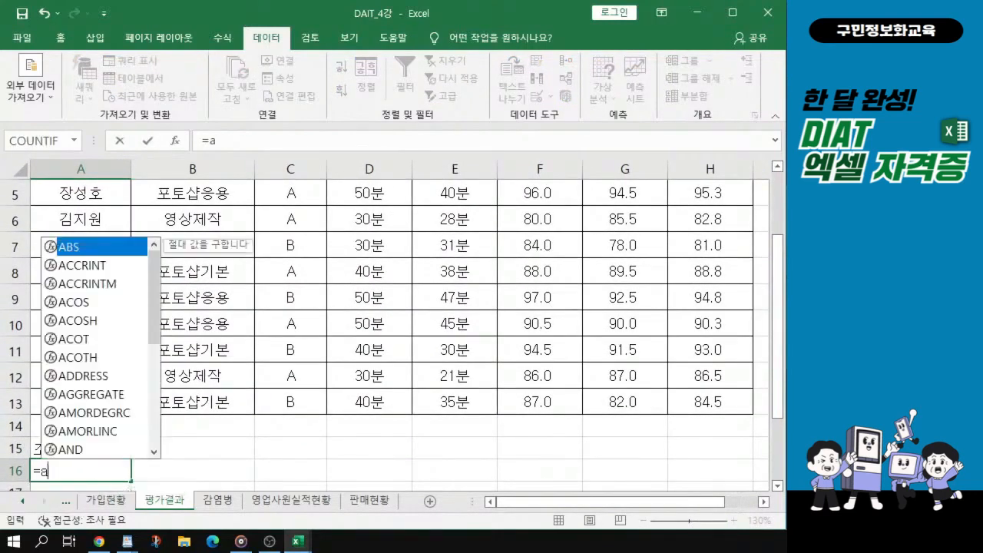
type("n")
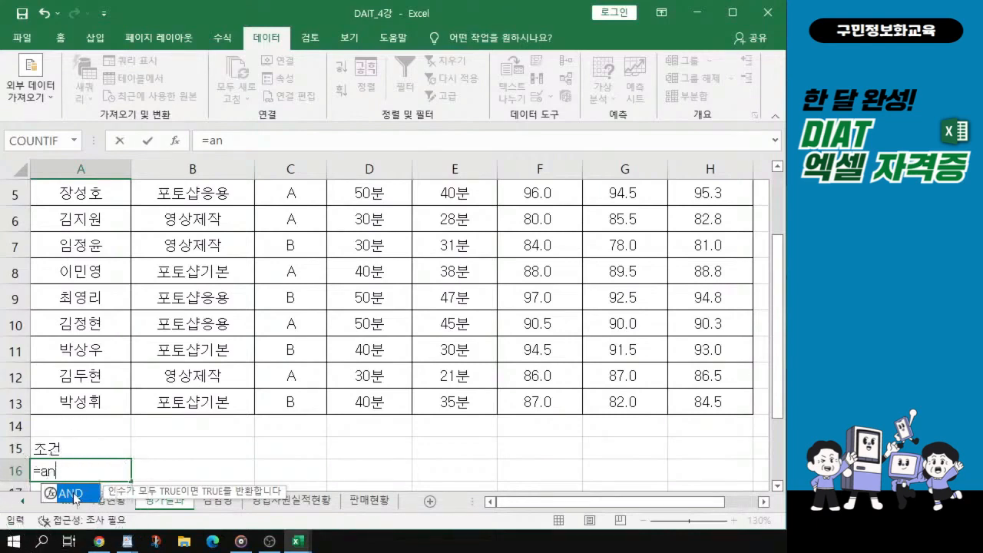
double_click(71, 493)
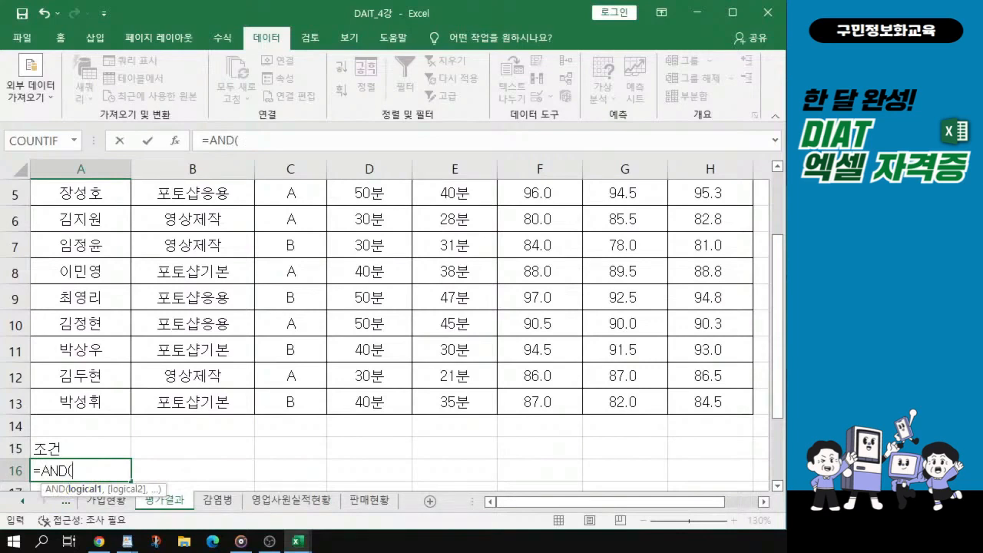
Enter B3="영상제작" as the first logical test of the AND formula, referring to the first 실습과목 data cell.
key("alt+Tab")
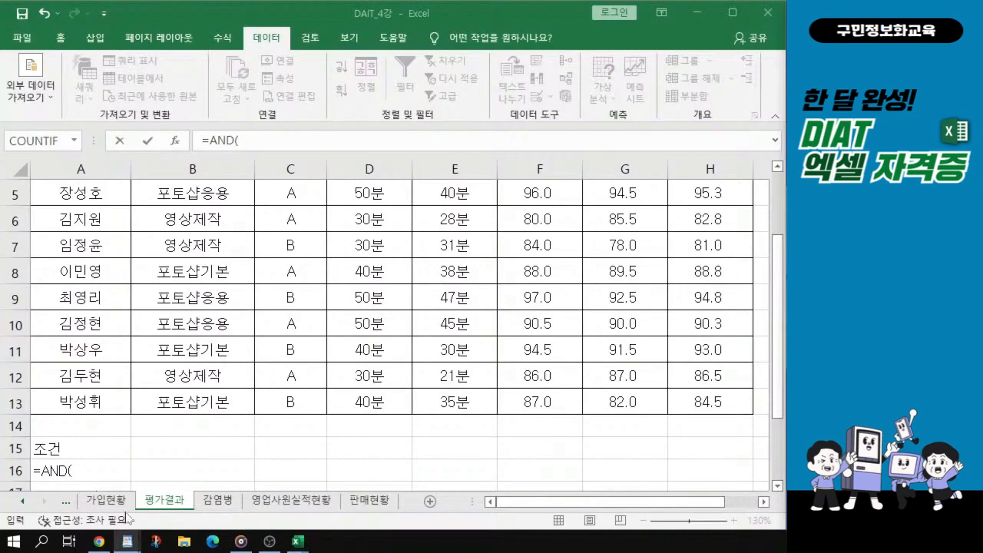
key("alt+Tab")
scroll(136, 254, "up", 1)
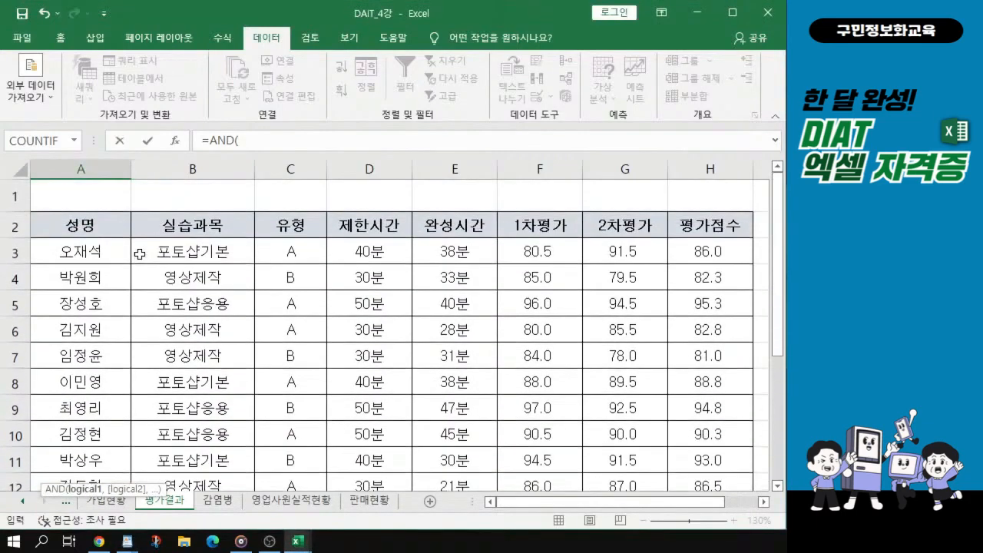
scroll(136, 253, "down", 1)
scroll(186, 218, "up", 1)
scroll(187, 218, "up", 1)
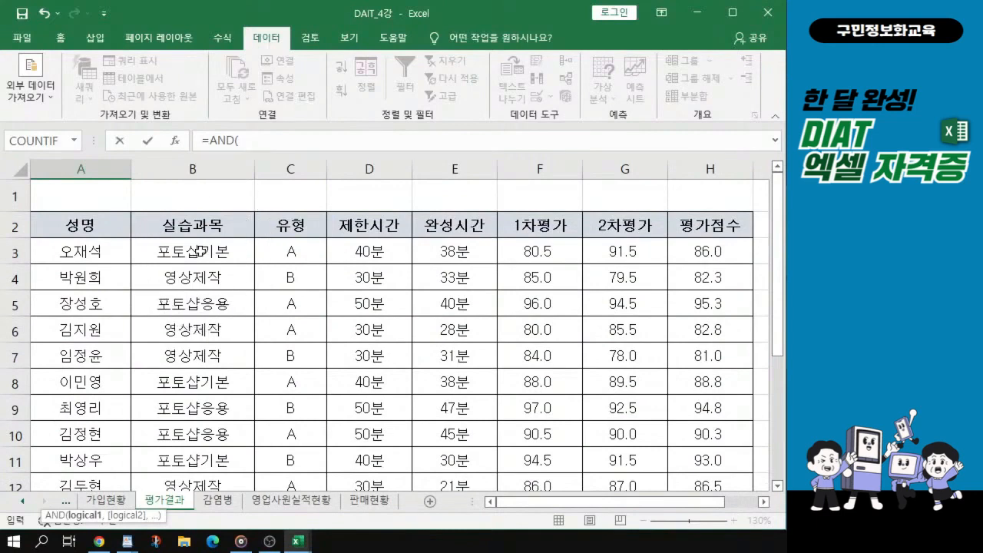
left_click(199, 251)
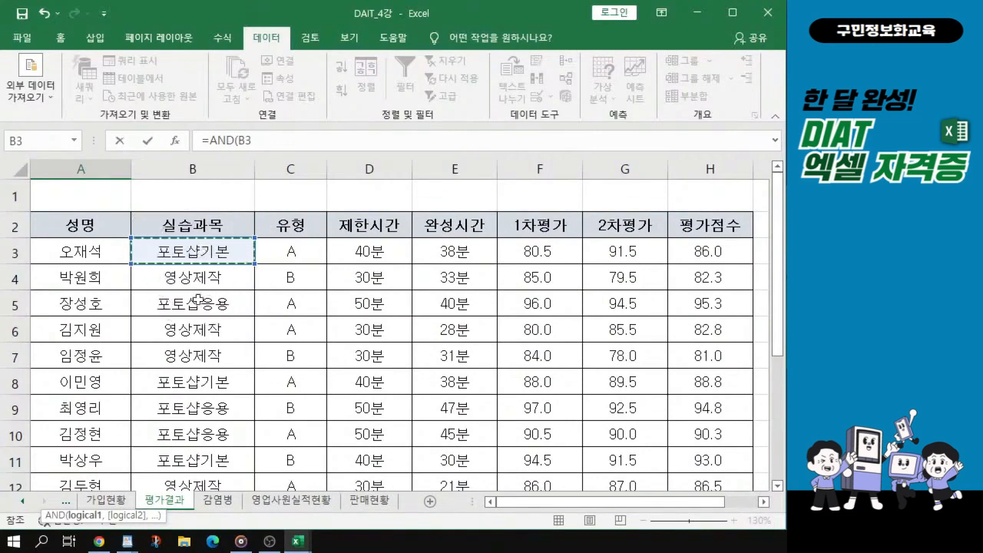
scroll(199, 300, "down", 2)
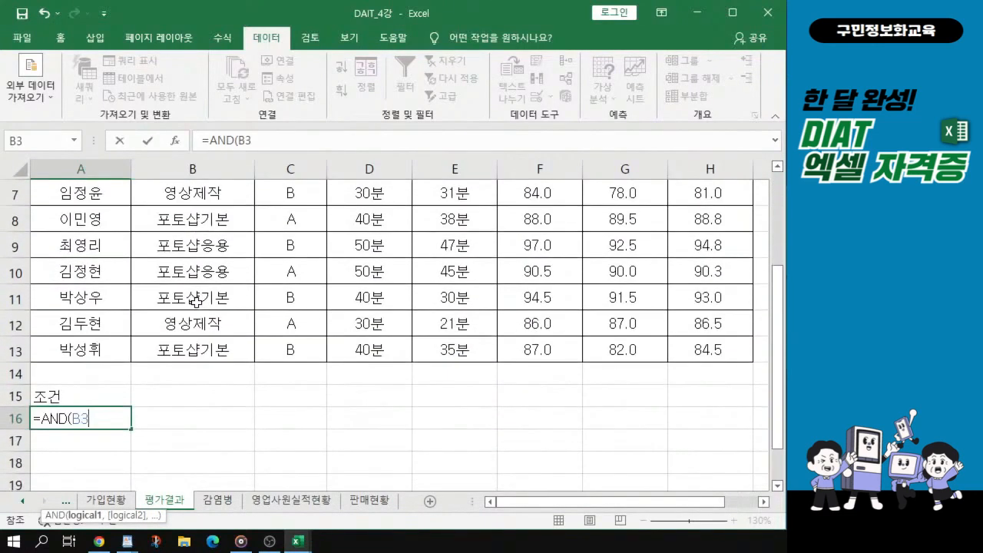
type("=")
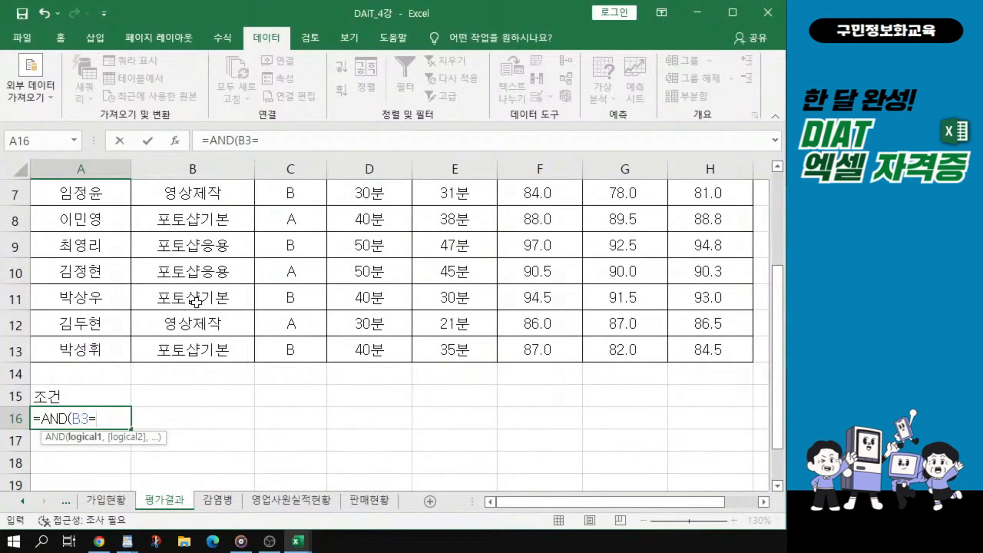
type("\"영상제")
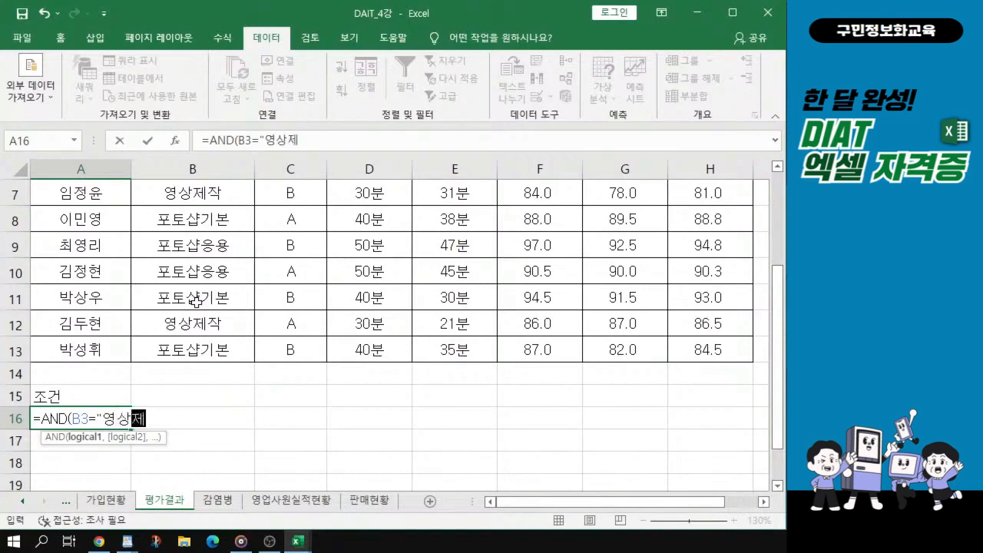
type("작")
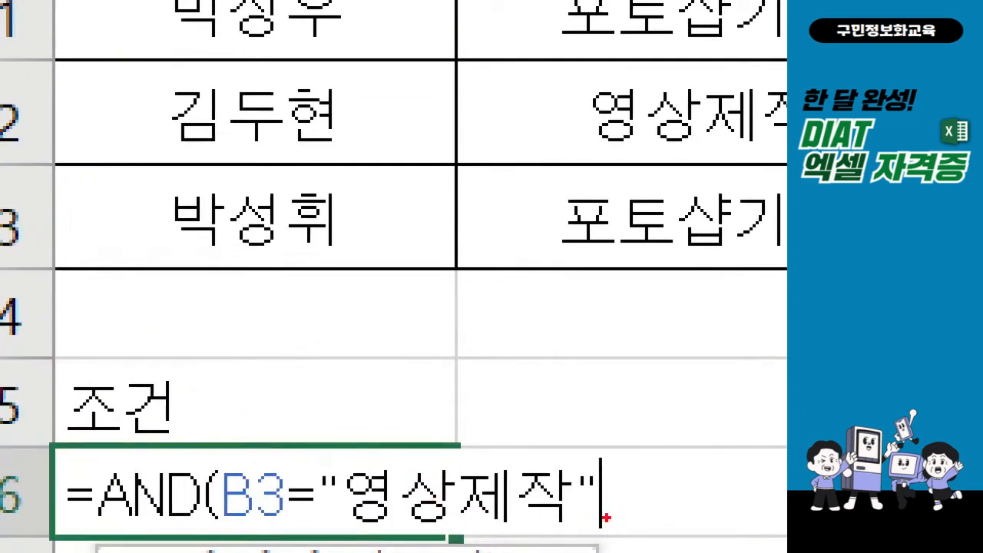
left_click_drag(594, 508, 553, 532)
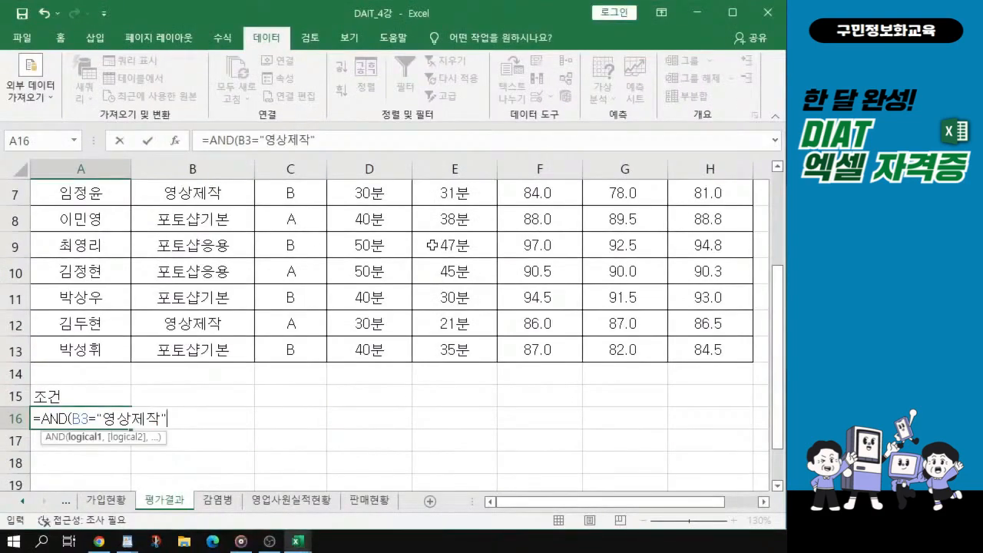
scroll(433, 245, "up", 1)
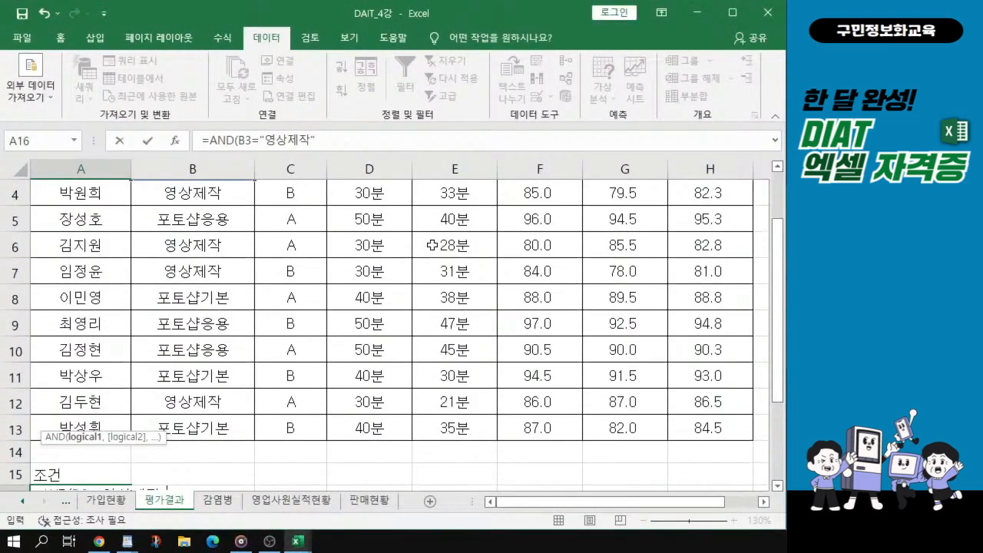
scroll(432, 244, "down", 1)
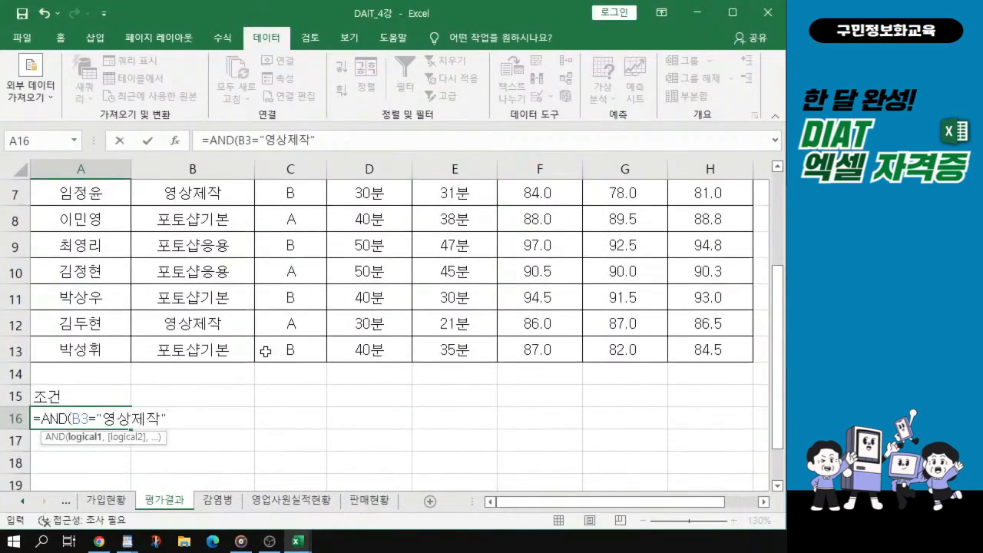
Add E3<=30 on the first 완성시간 data cell as the second logical test and complete the AND formula.
type(",")
scroll(393, 263, "up", 1)
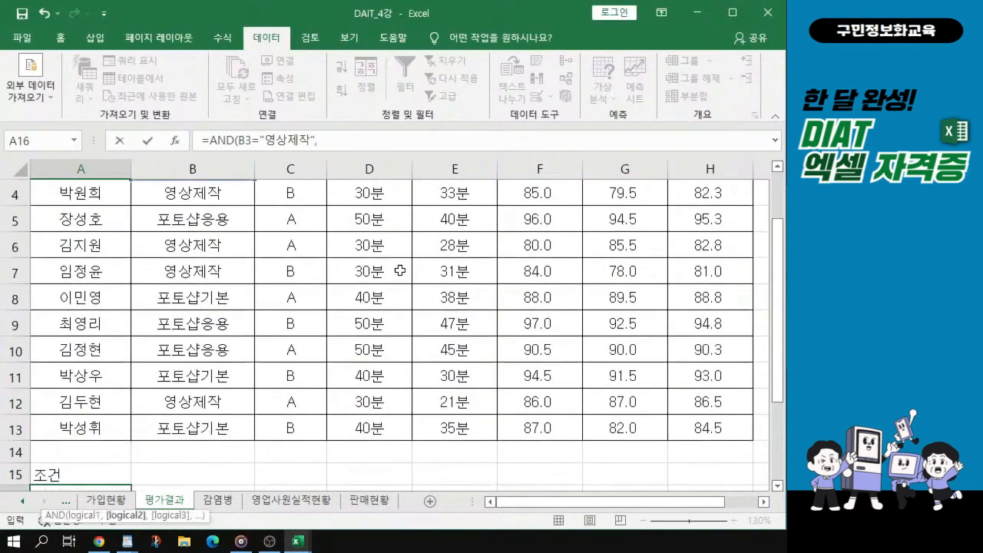
scroll(400, 271, "up", 1)
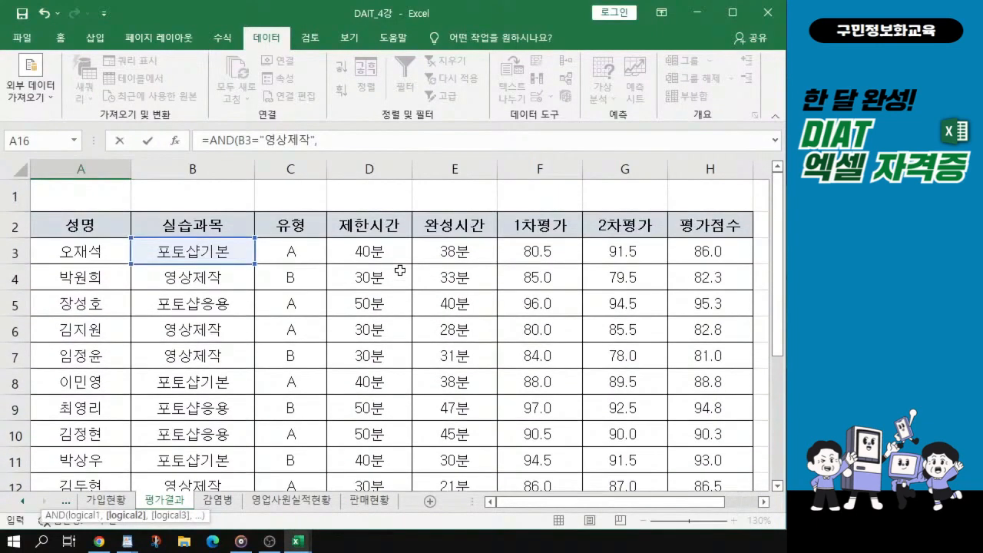
left_click(467, 255)
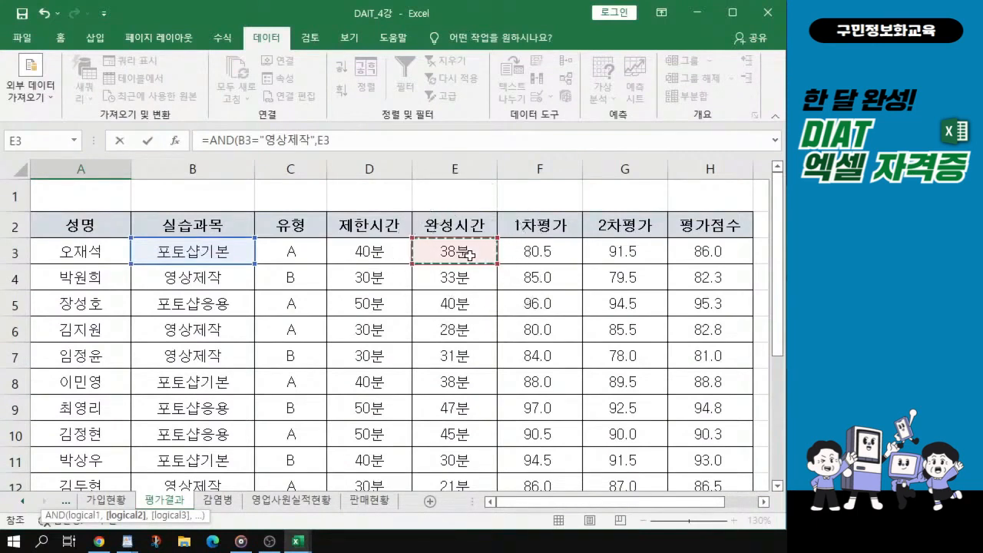
scroll(482, 252, "down", 1)
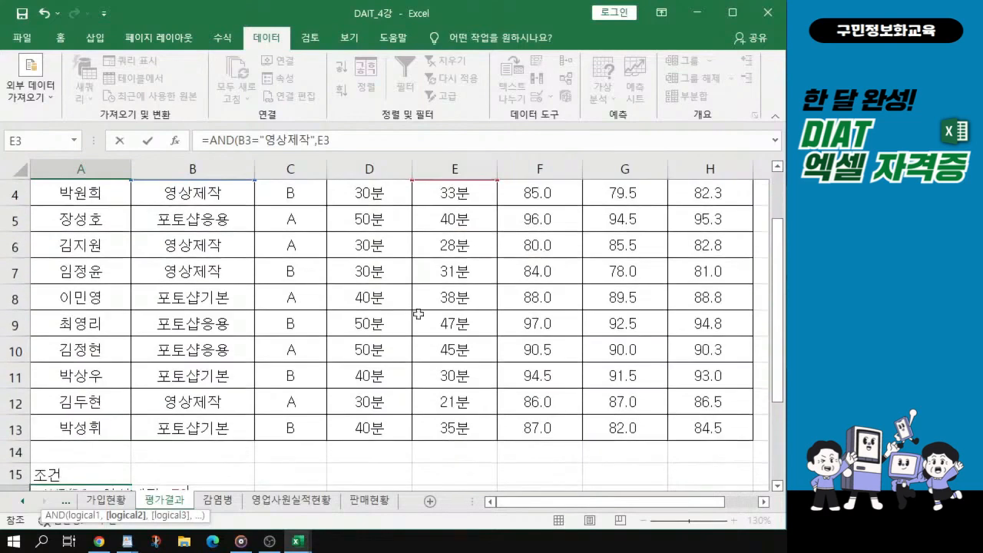
scroll(417, 309, "down", 1)
type("<=30")
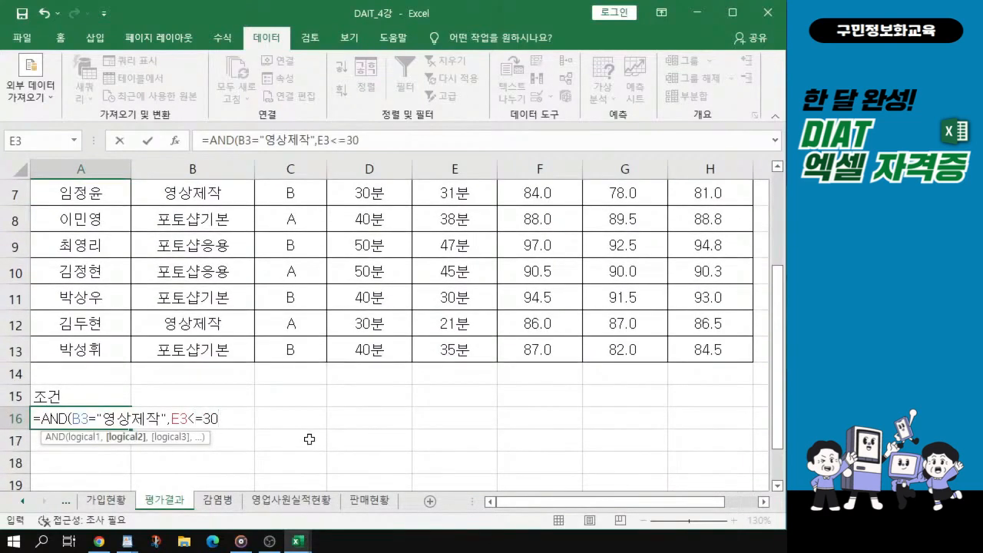
type(")")
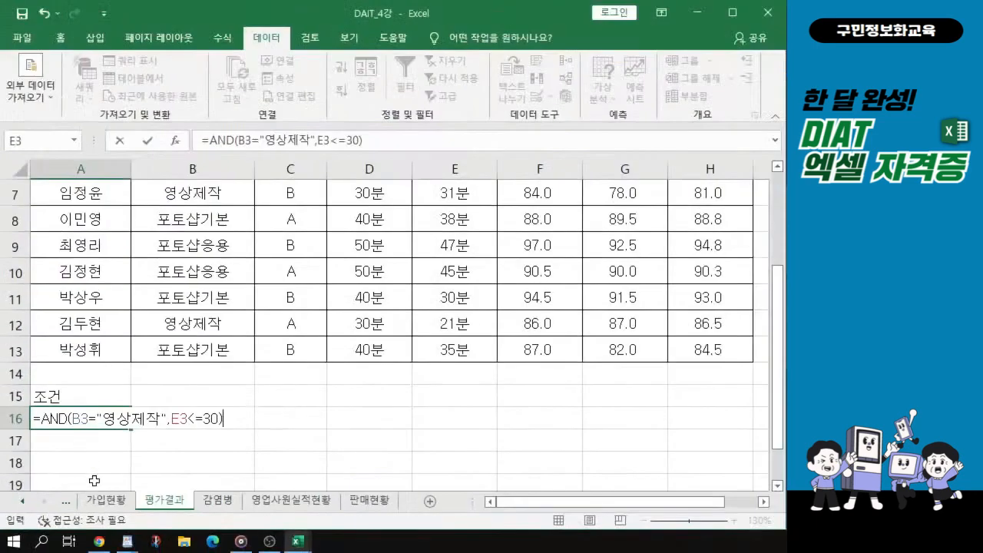
key("Return")
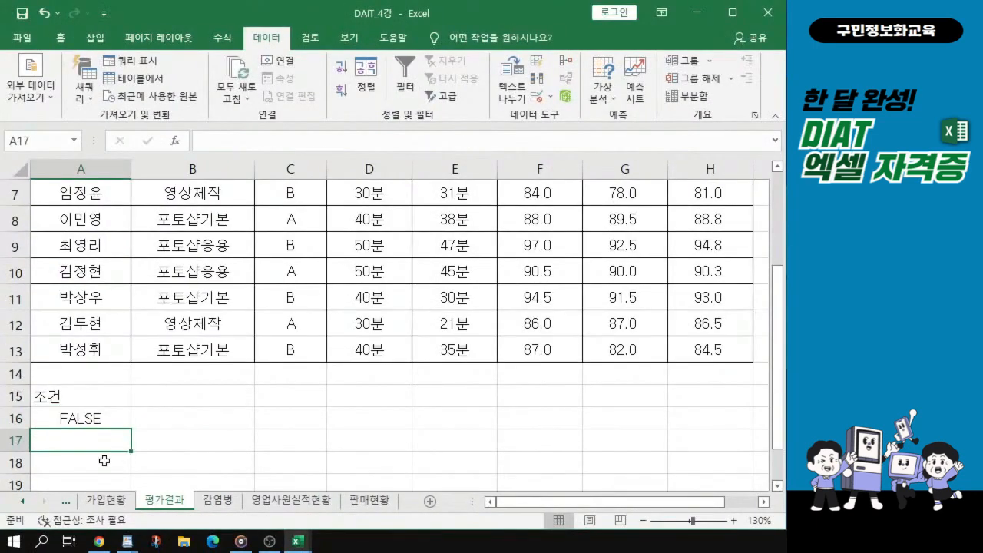
Copy the table headings 성명, 유형, 1차평가 and 2차평가 from cells A2, C2 and F2:G2.
scroll(181, 310, "up", 2)
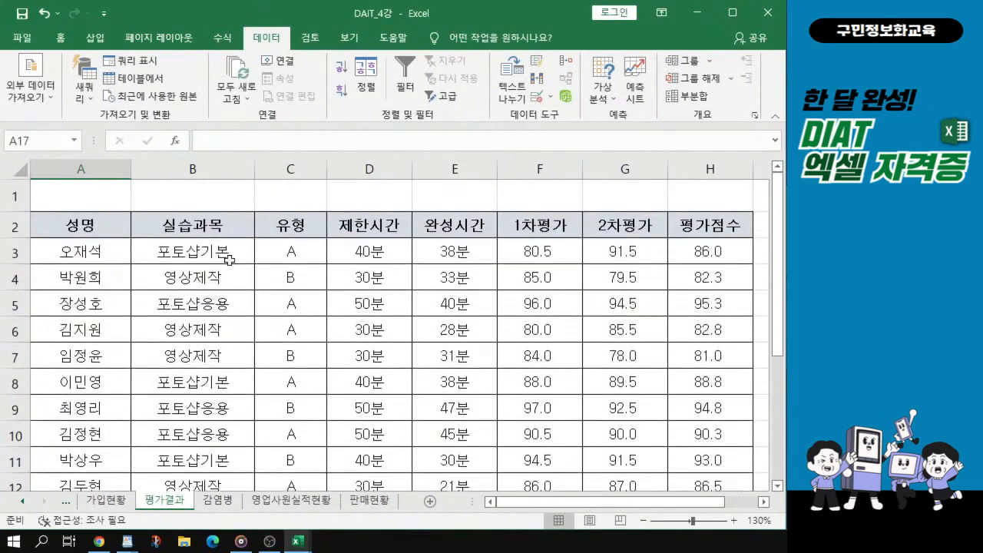
key("alt+Tab")
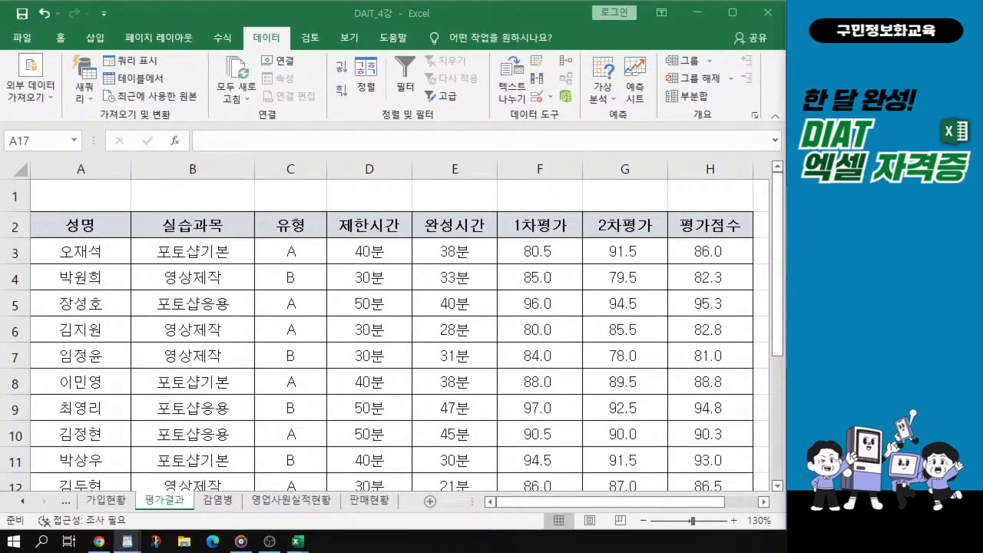
left_click(97, 225)
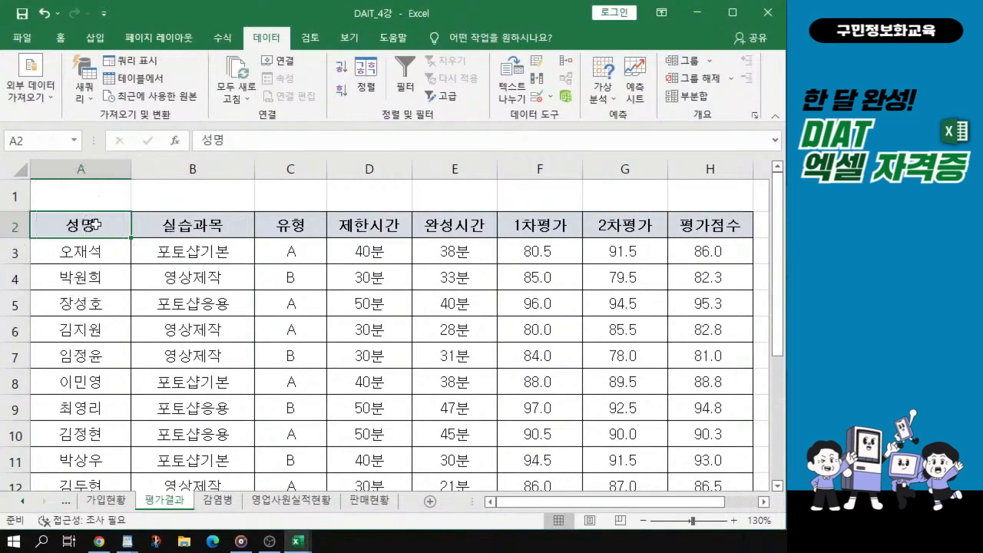
left_click(300, 224, "ctrl")
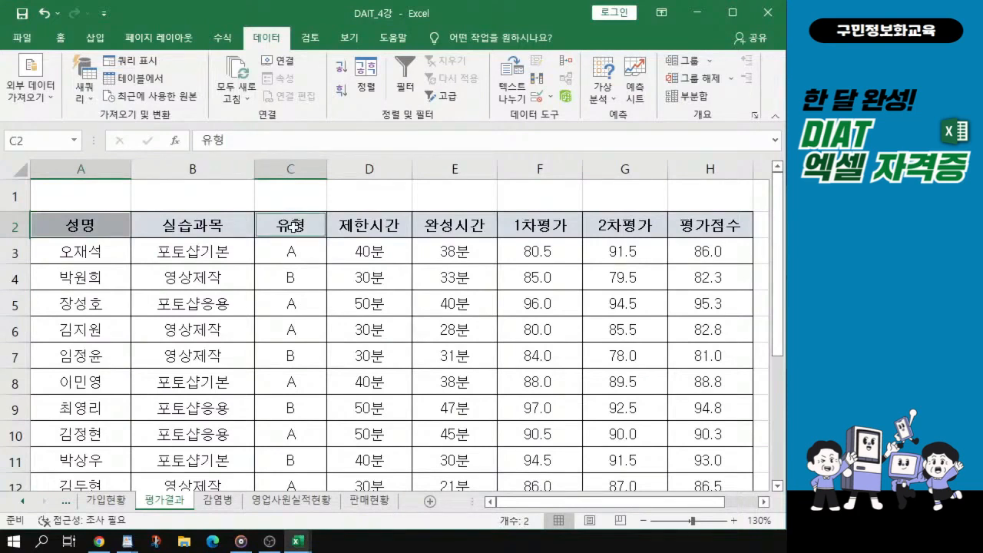
left_click(539, 226, "ctrl")
mouse_move(540, 225)
left_mouse_down()
mouse_move(622, 228)
mouse_move(531, 233)
mouse_move(629, 232)
mouse_move(556, 233)
left_mouse_up()
left_click_drag(557, 233, 652, 227)
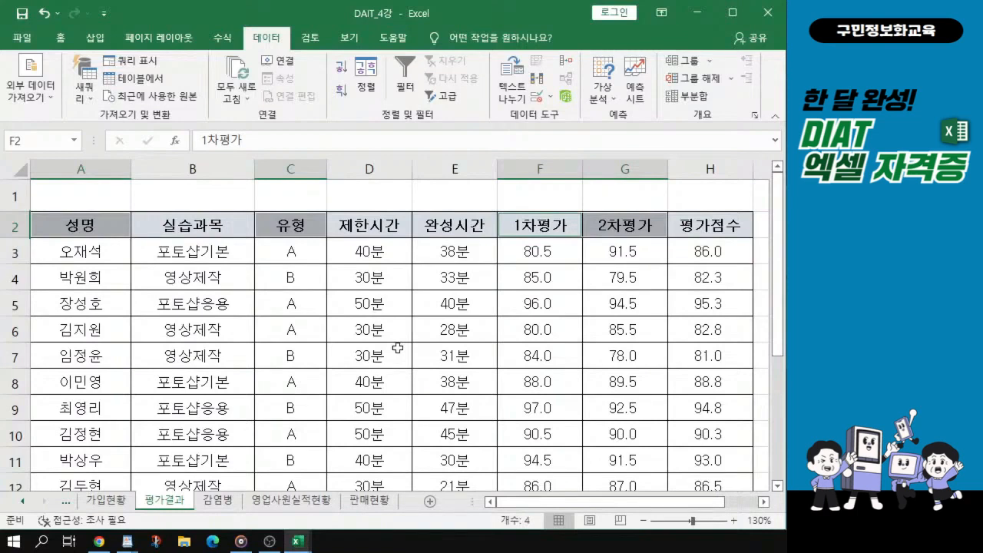
key("ctrl+c")
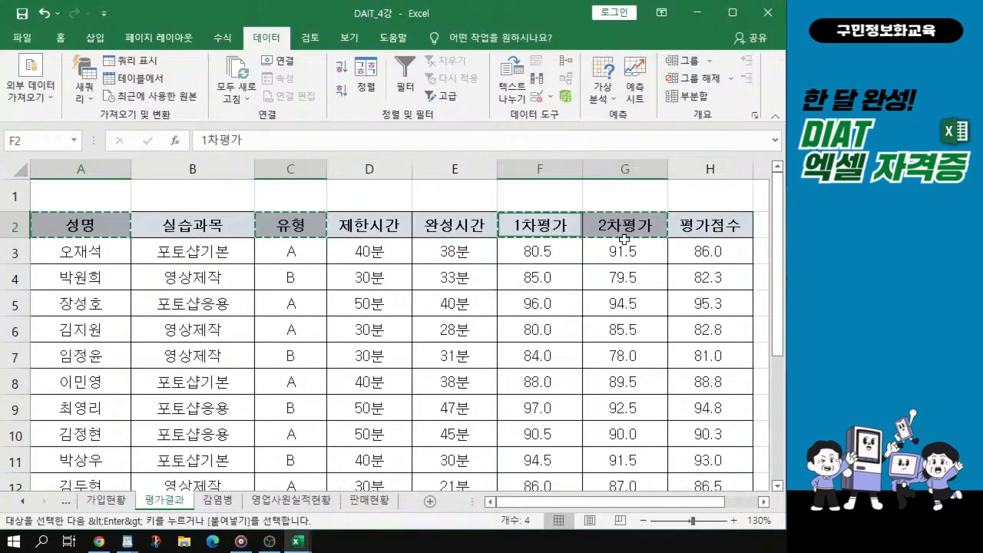
Paste the copied headings 성명, 유형, 1차평가 and 2차평가 starting at cell A18 and clear the copy marquee.
scroll(519, 274, "down", 3)
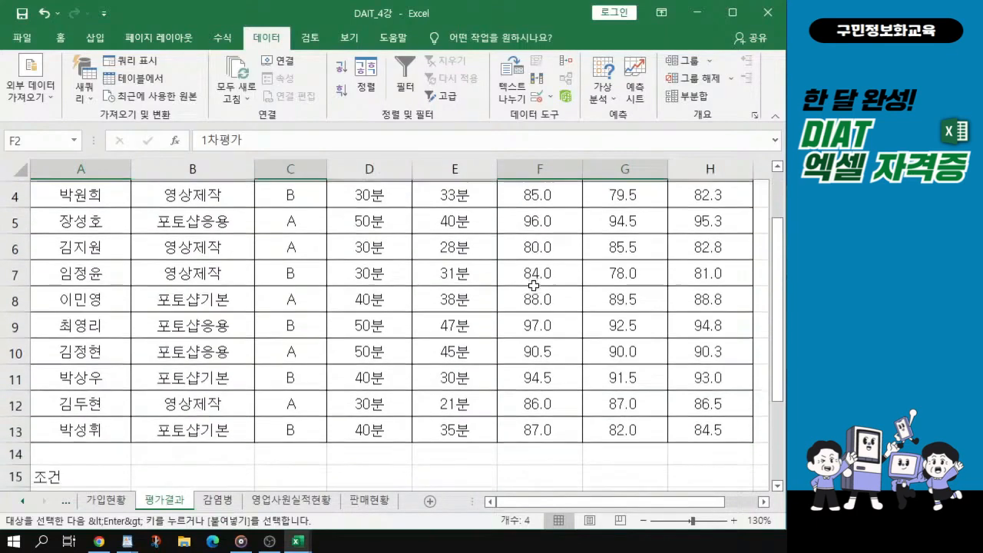
scroll(533, 283, "down", 2)
scroll(698, 346, "up", 2)
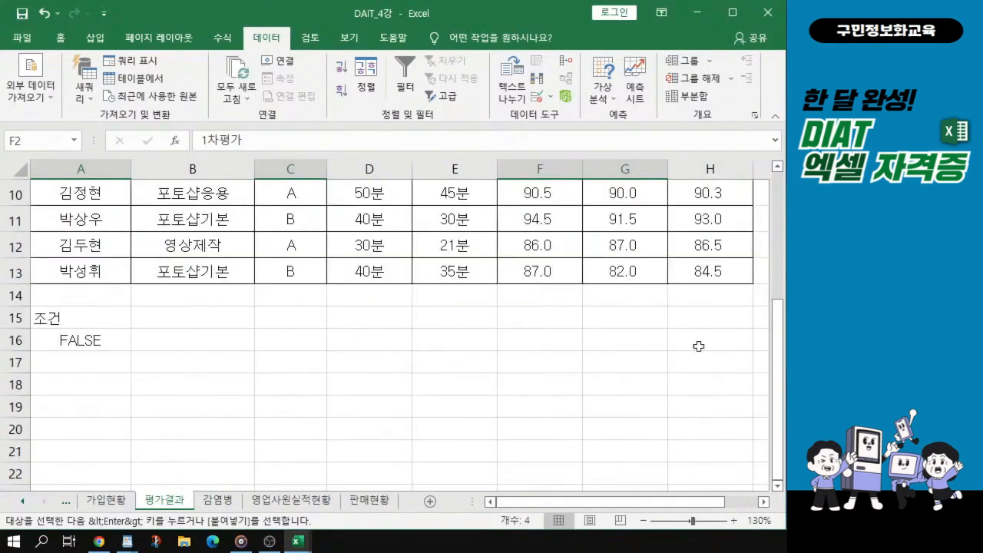
key("alt+Tab")
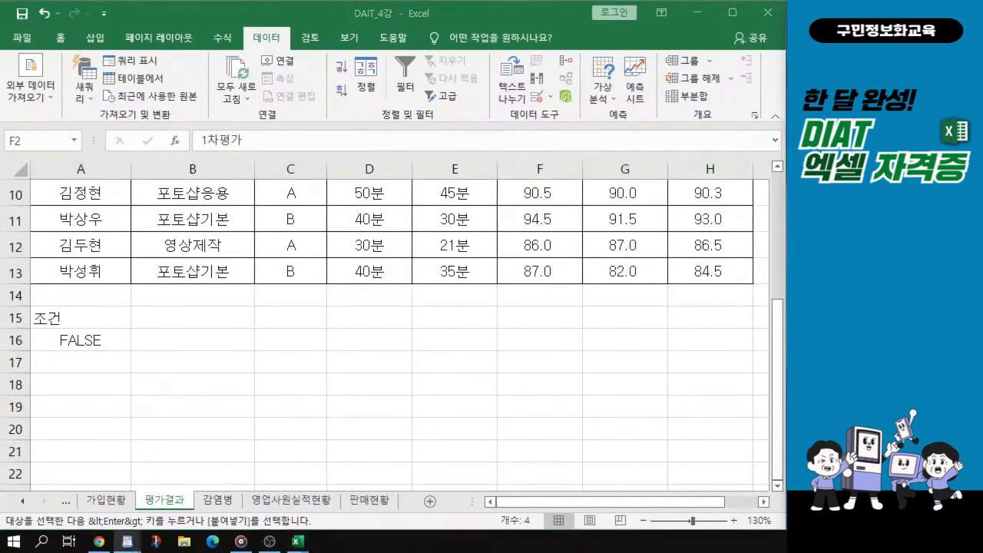
key("alt+Tab")
left_click(60, 384)
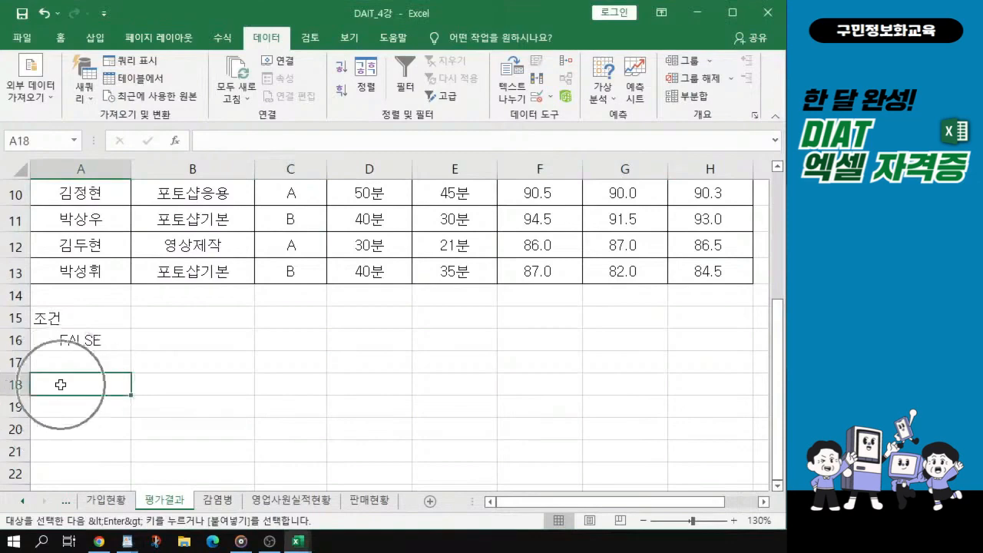
left_click(59, 384)
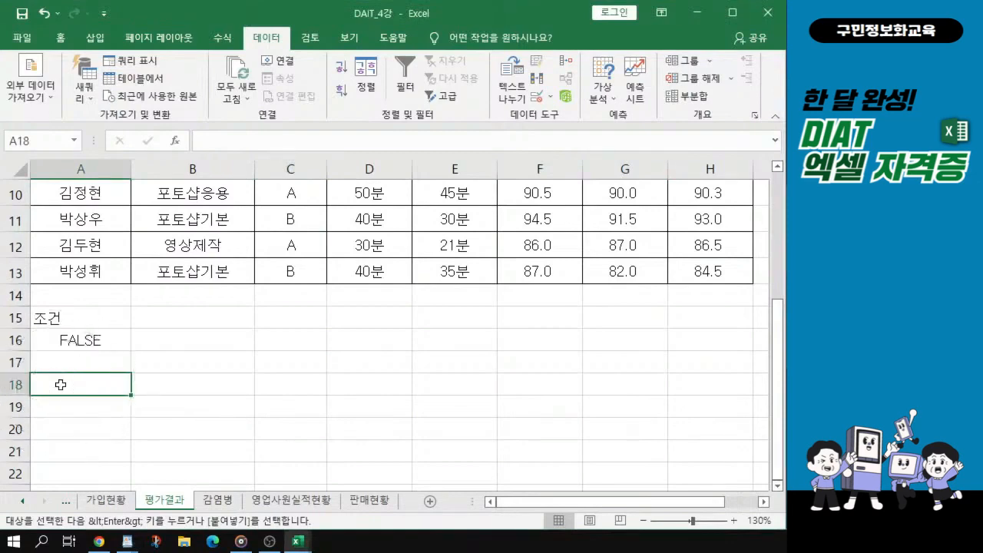
key("ctrl+v")
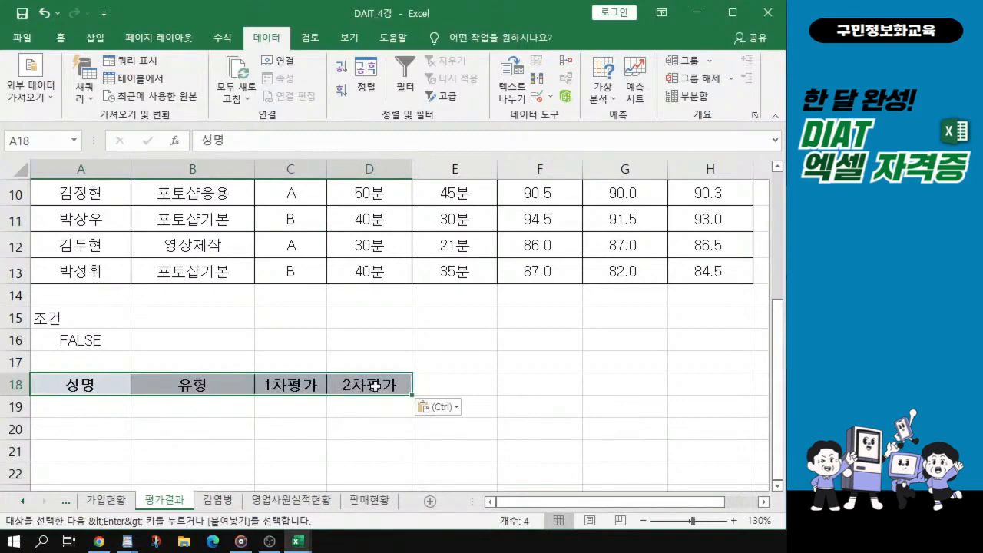
key("ctrl")
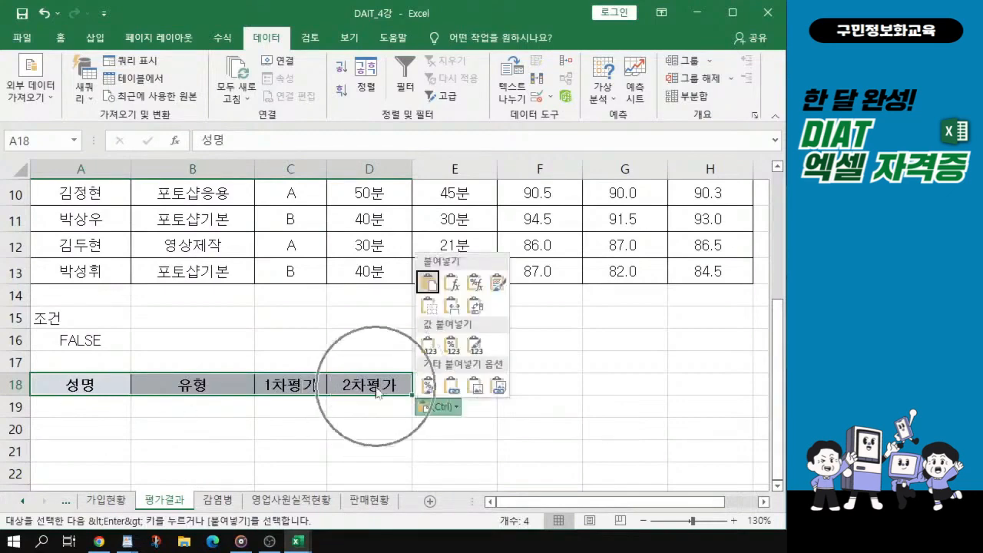
scroll(324, 321, "up", 3)
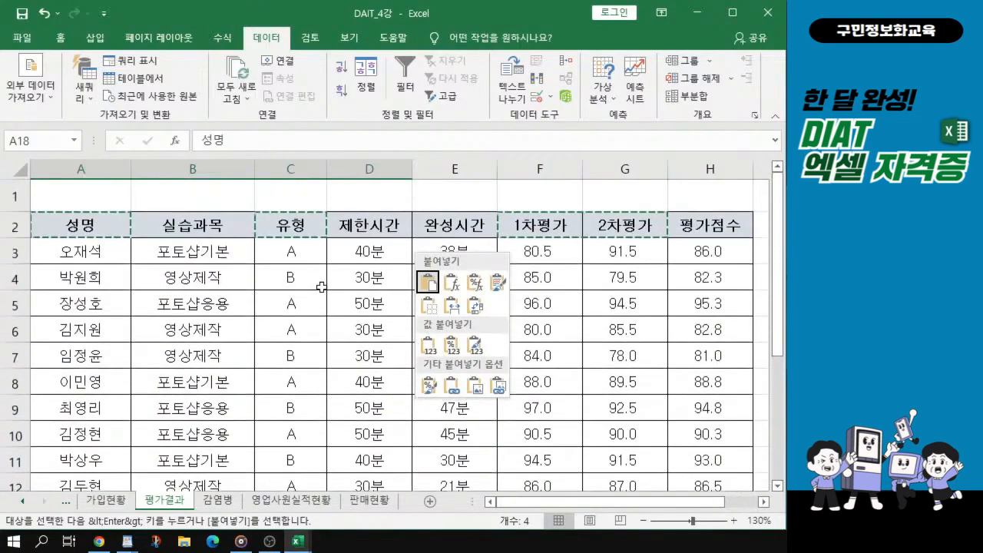
left_click(313, 278)
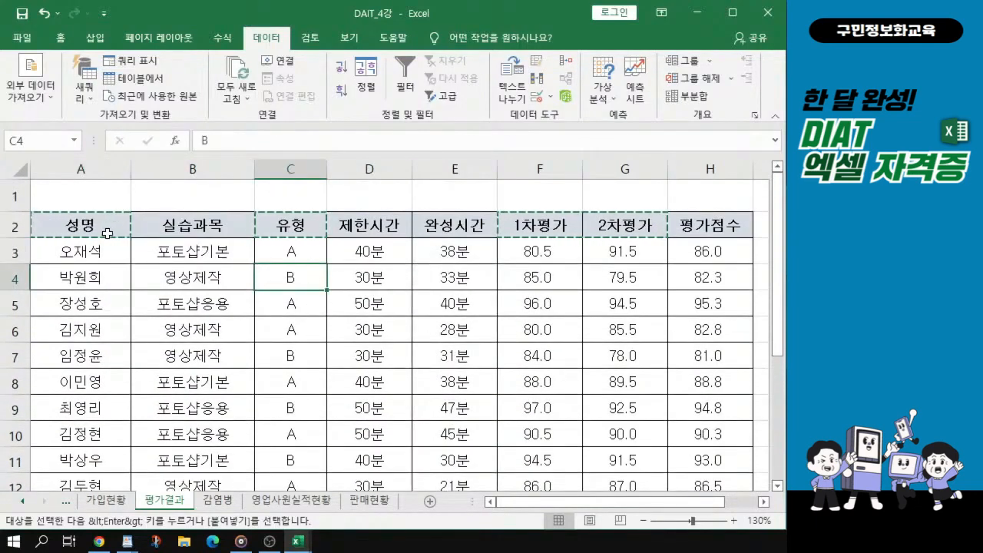
key("ctrl")
key("Escape")
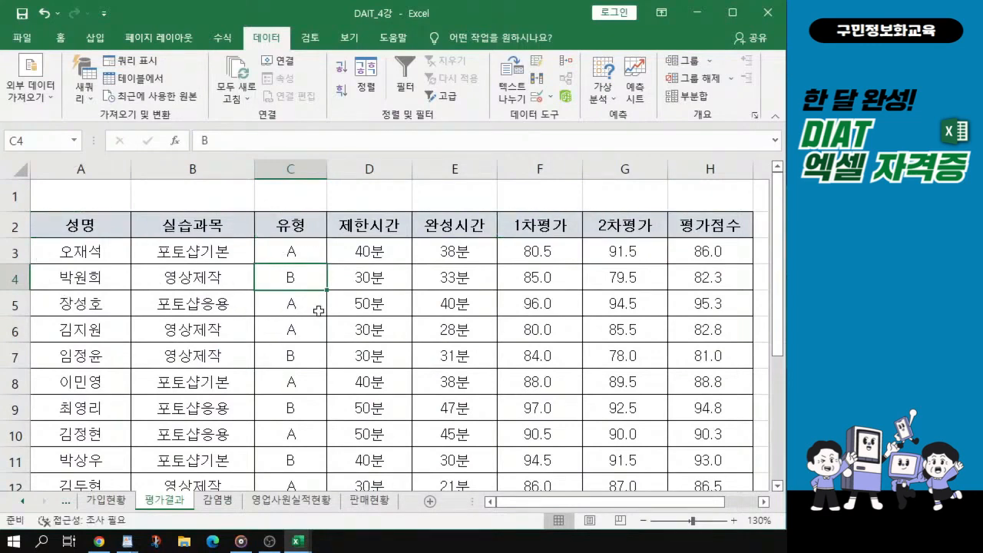
Start an advanced filter on the table with list range A2:H13 and set it to copy results to another location.
left_click(305, 347)
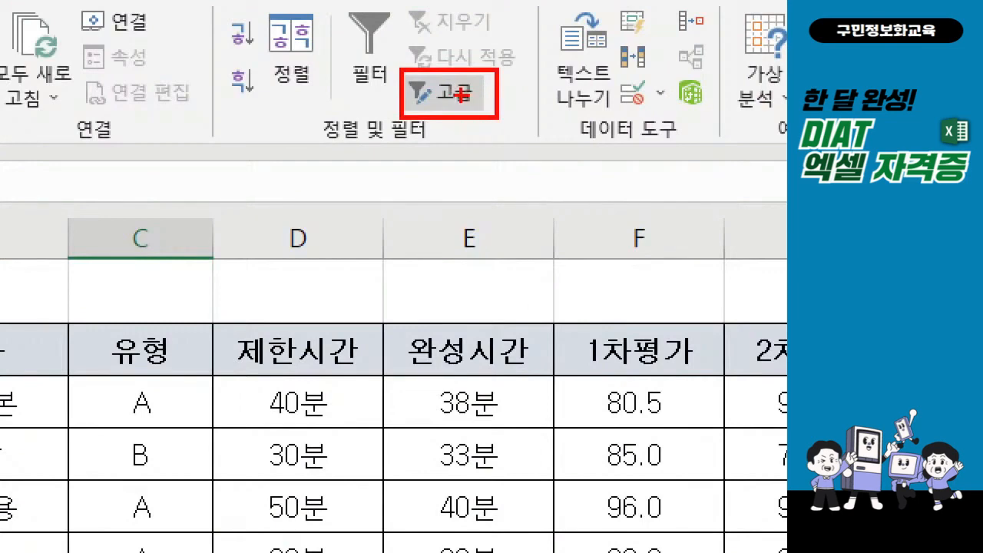
key("Escape")
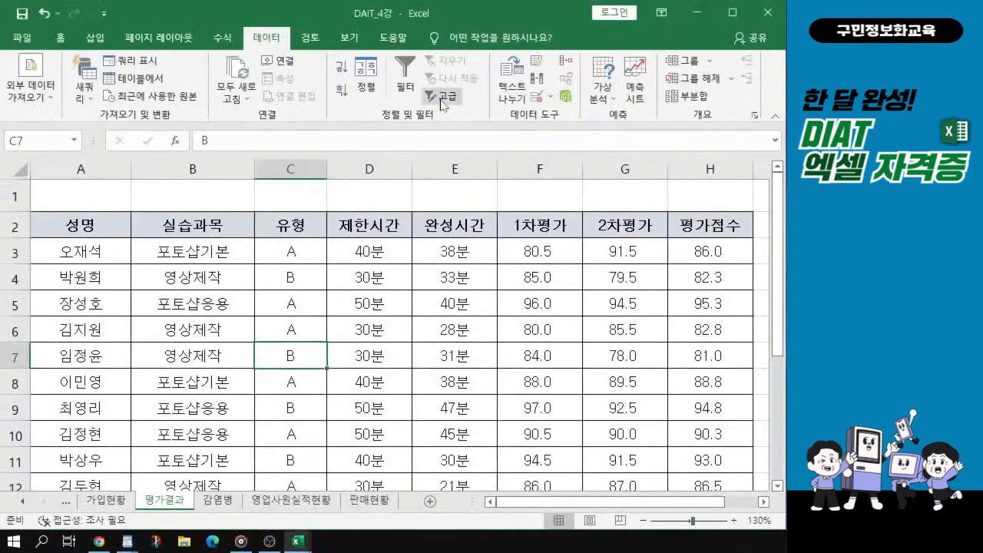
left_click(442, 100)
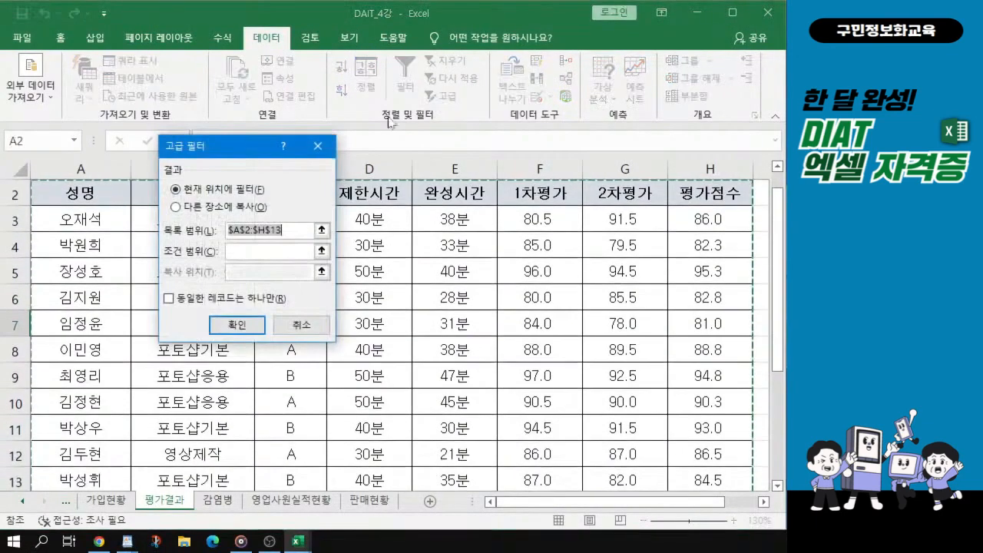
left_click(182, 214)
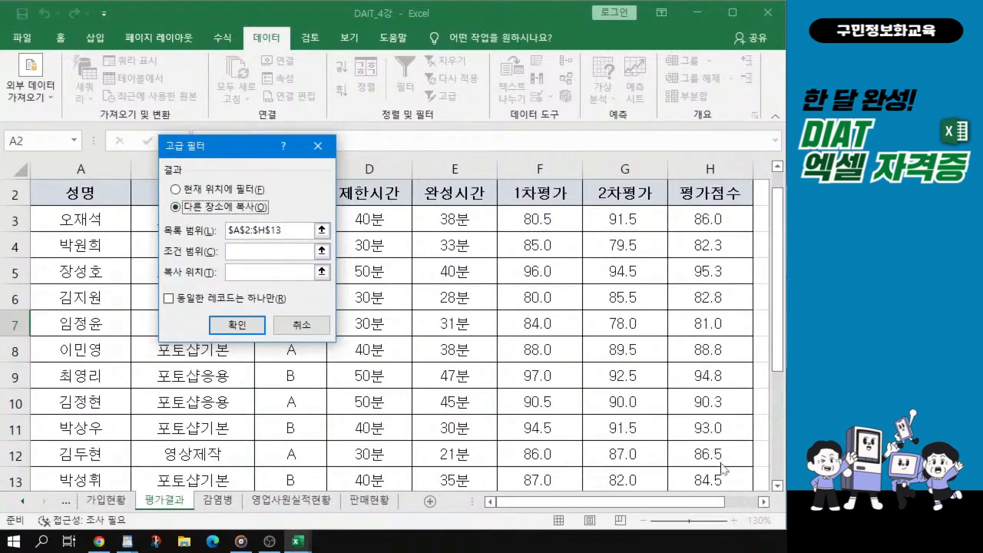
key("ctrl")
left_click(310, 231)
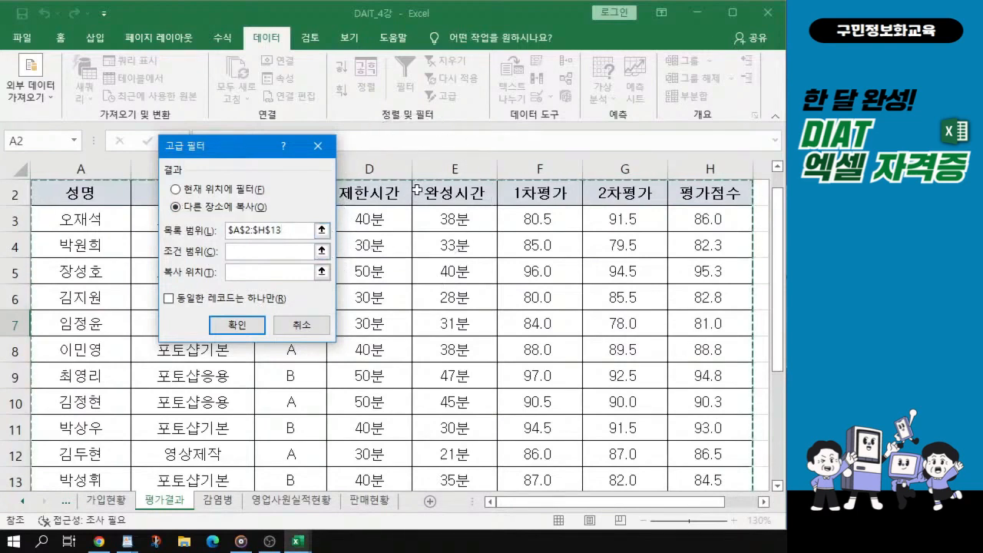
key("ctrl")
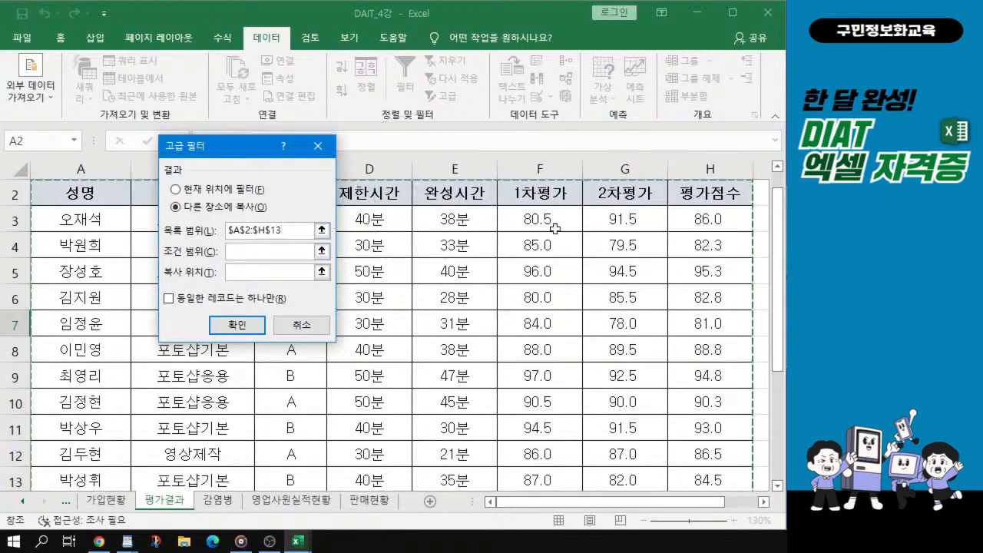
key("ctrl")
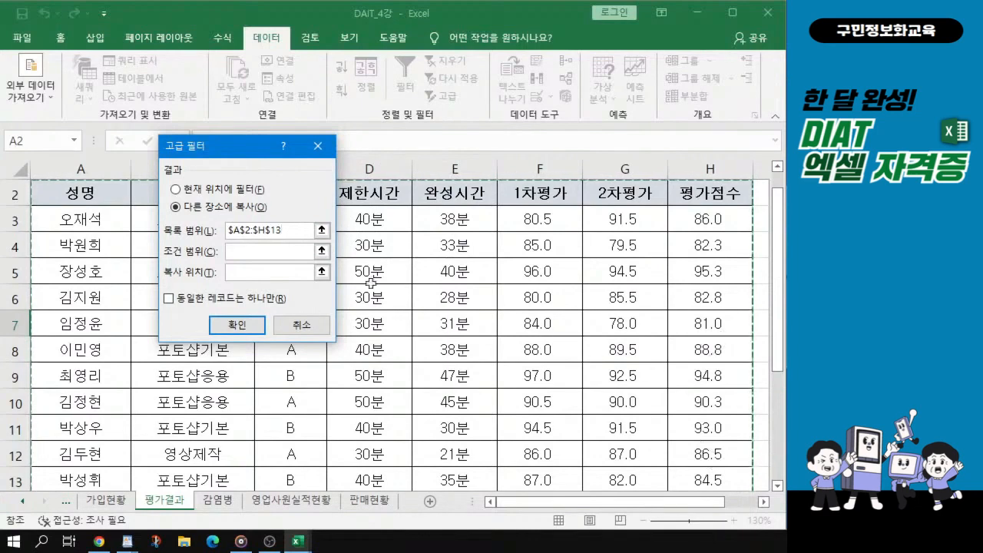
Set the advanced filter's criteria range to A15:A16, covering the 조건 heading and the formula below it.
left_click(253, 253)
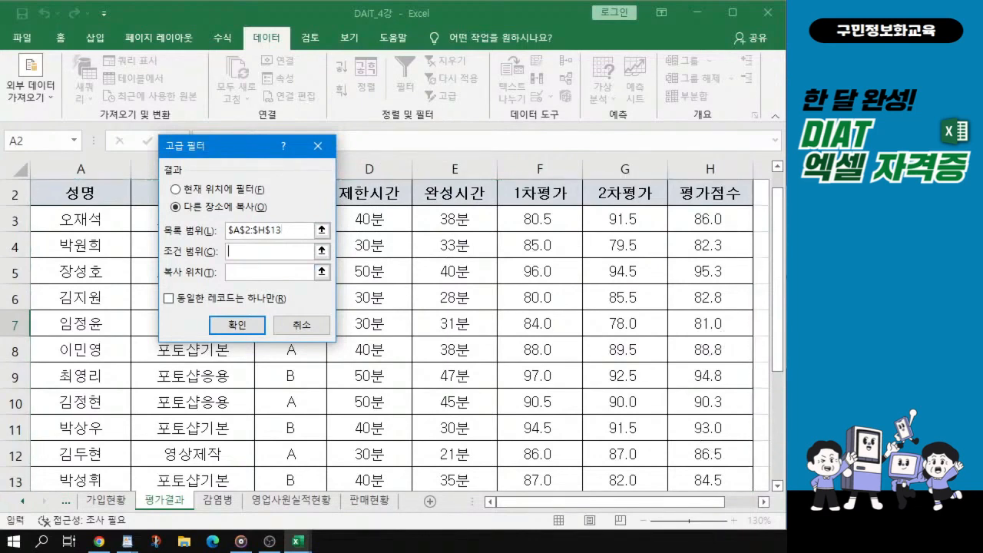
key("ctrl")
scroll(308, 448, "down", 2)
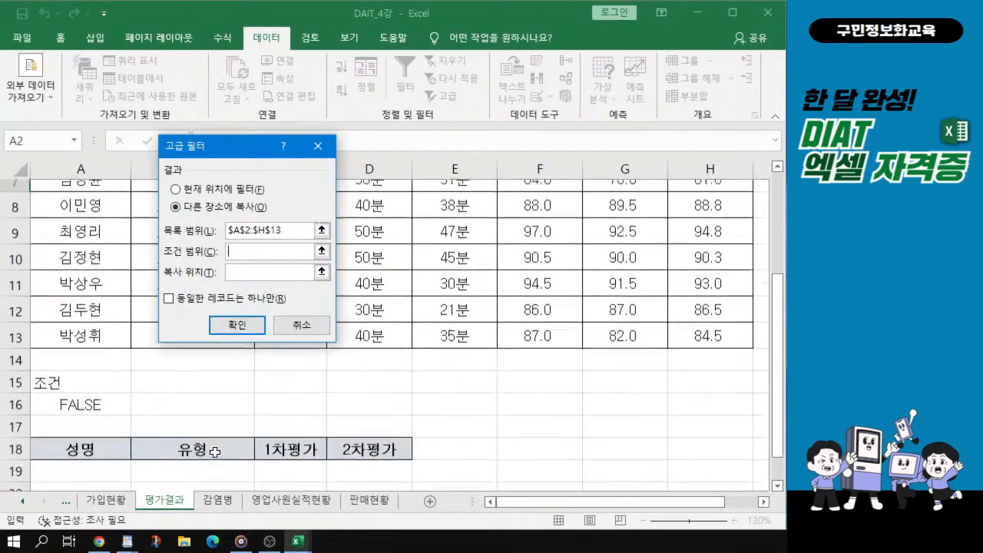
key("ctrl")
left_click(74, 375)
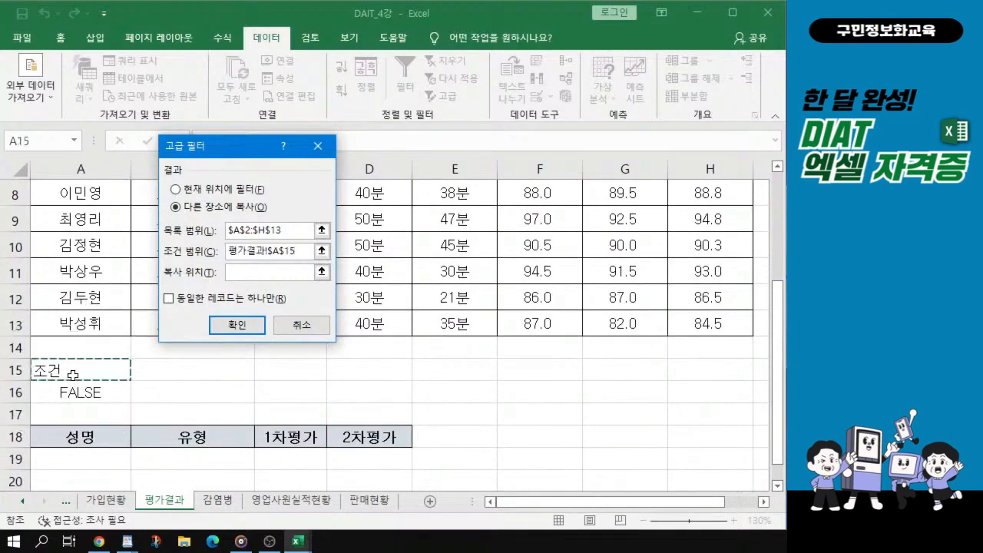
left_click_drag(72, 376, 94, 393)
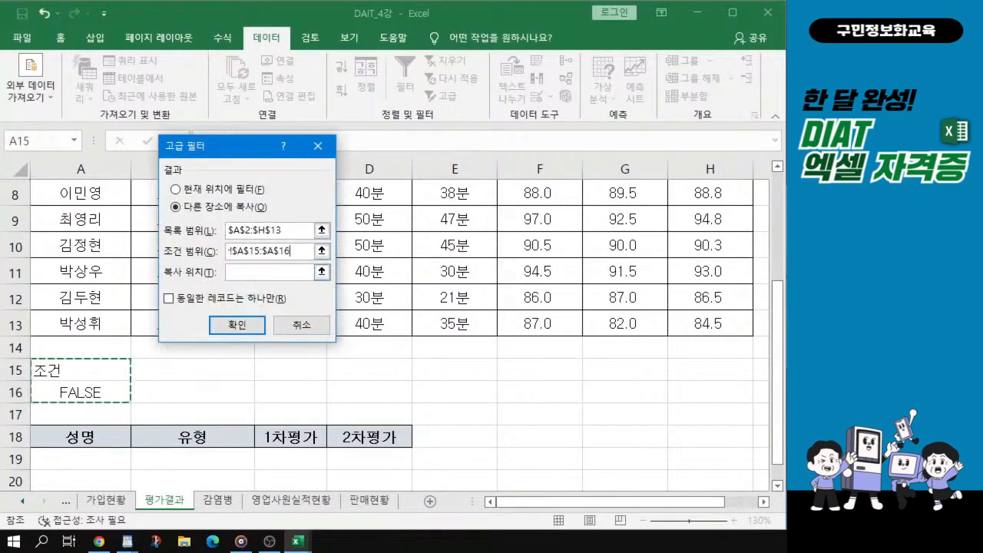
Set the copy destination to the headings in A18:D18 and run the advanced filter.
left_click(265, 275)
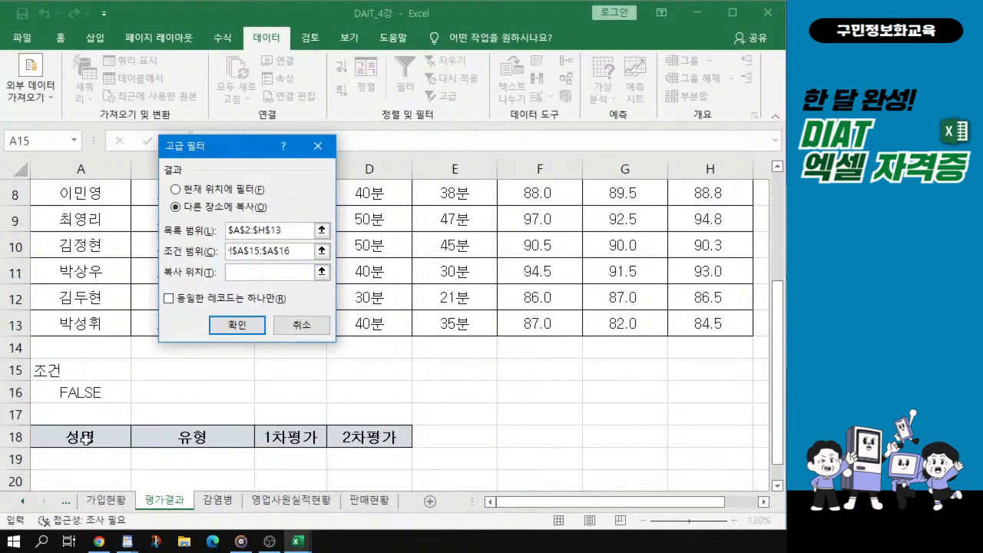
left_click_drag(86, 438, 338, 437)
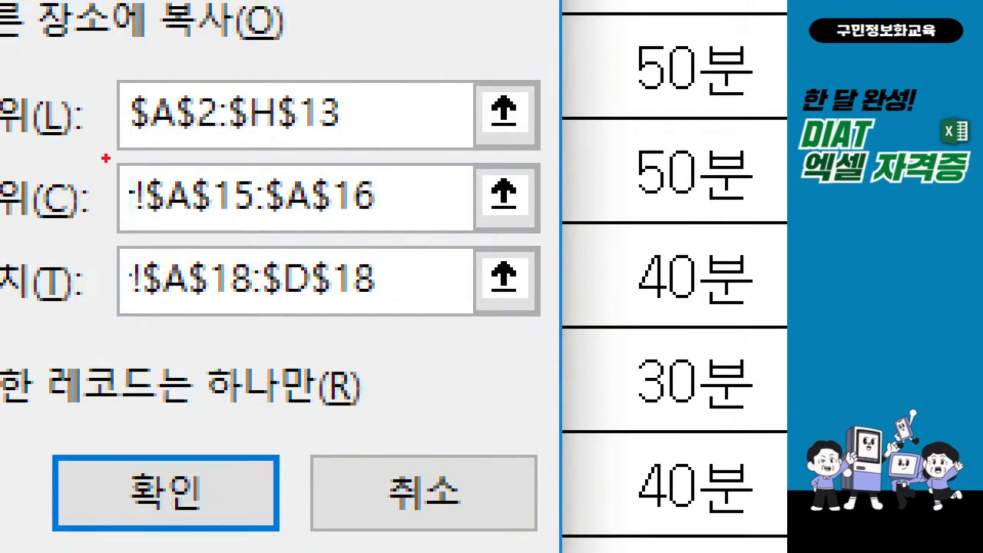
mouse_move(103, 158)
left_mouse_down()
mouse_move(190, 234)
mouse_move(401, 234)
left_mouse_up()
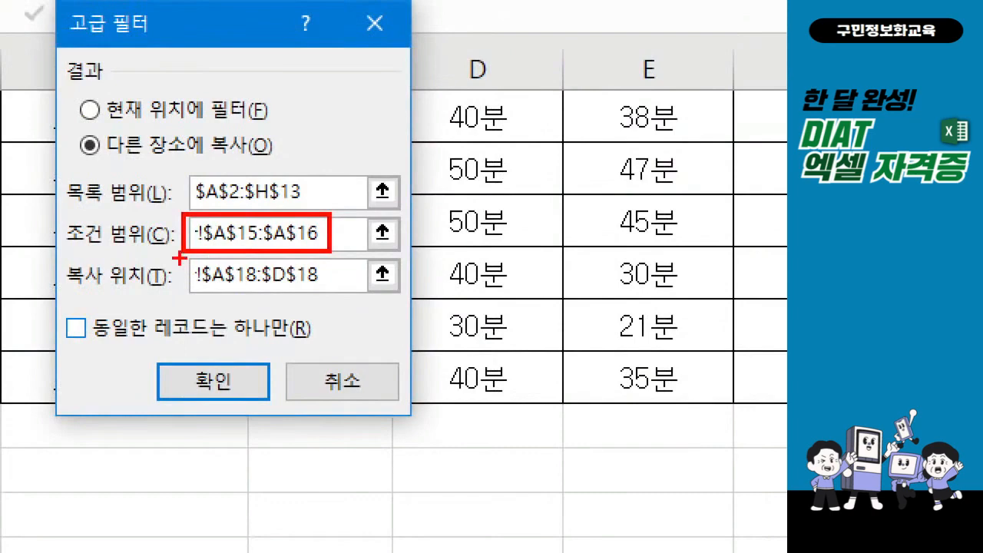
mouse_move(181, 259)
left_mouse_down()
mouse_move(281, 301)
mouse_move(347, 301)
left_mouse_up()
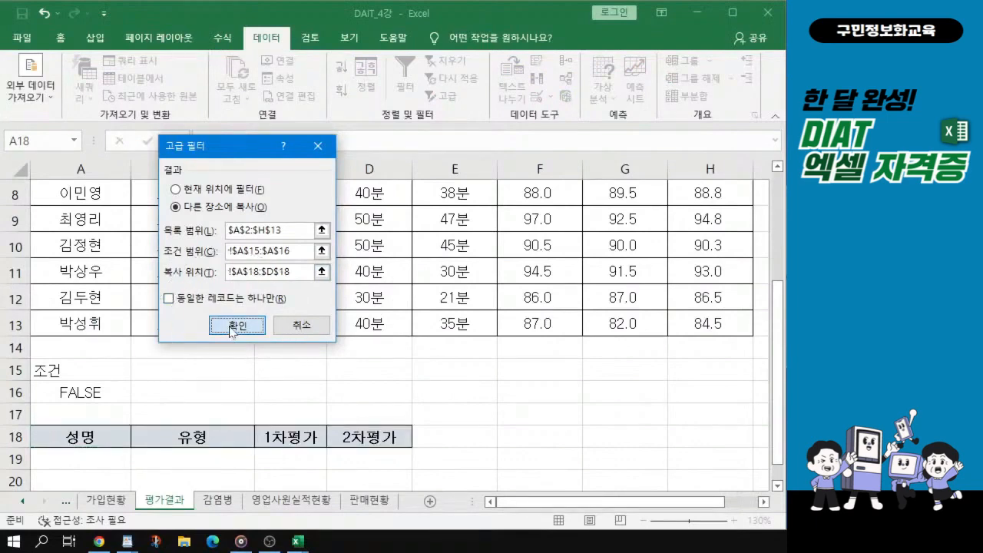
left_click(232, 328)
scroll(288, 390, "down", 1)
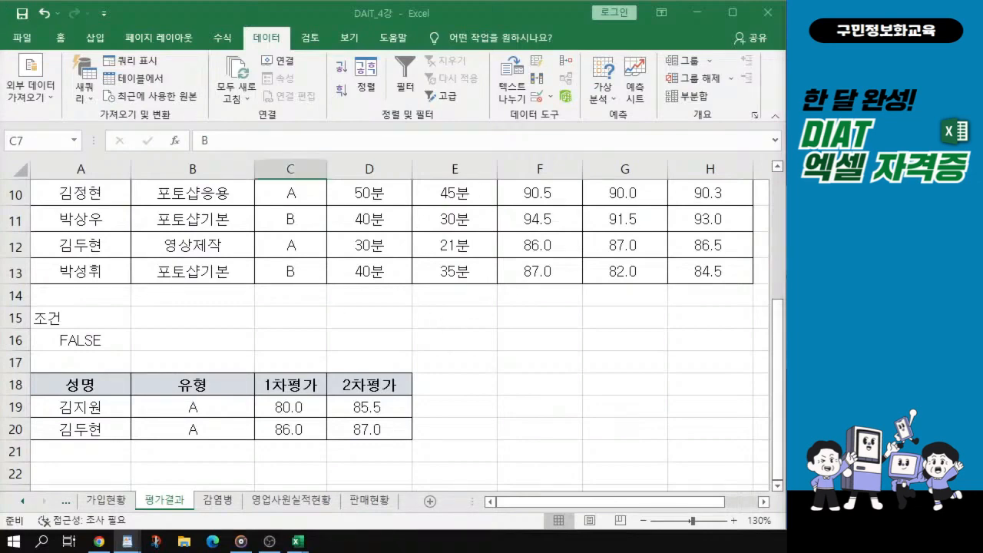
Examine the 1차평가 점수 증가 and 1차평가 점수 감소 scenarios and their changing cells in the finished 시나리오 요약 report.
left_click_drag(2, 321, 475, 27)
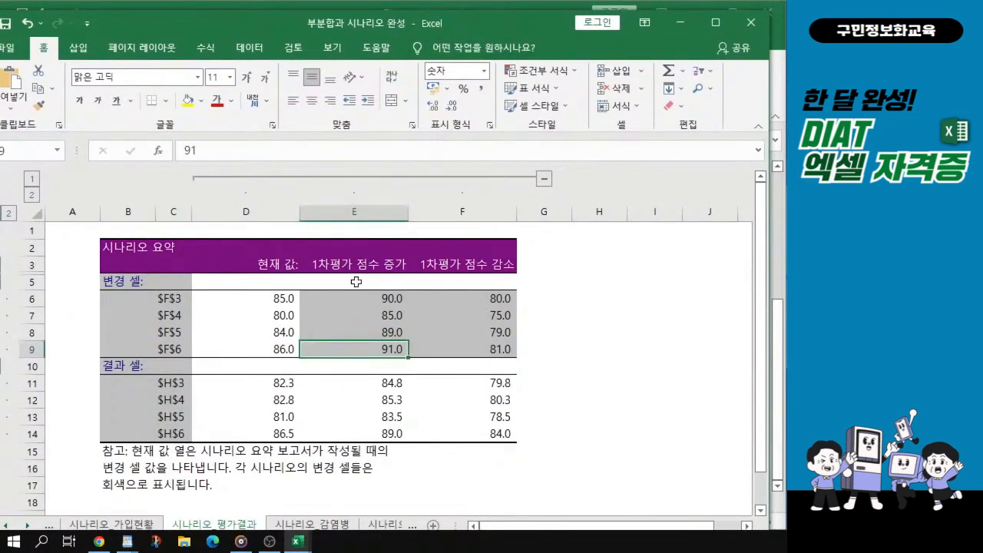
left_click_drag(361, 264, 373, 347)
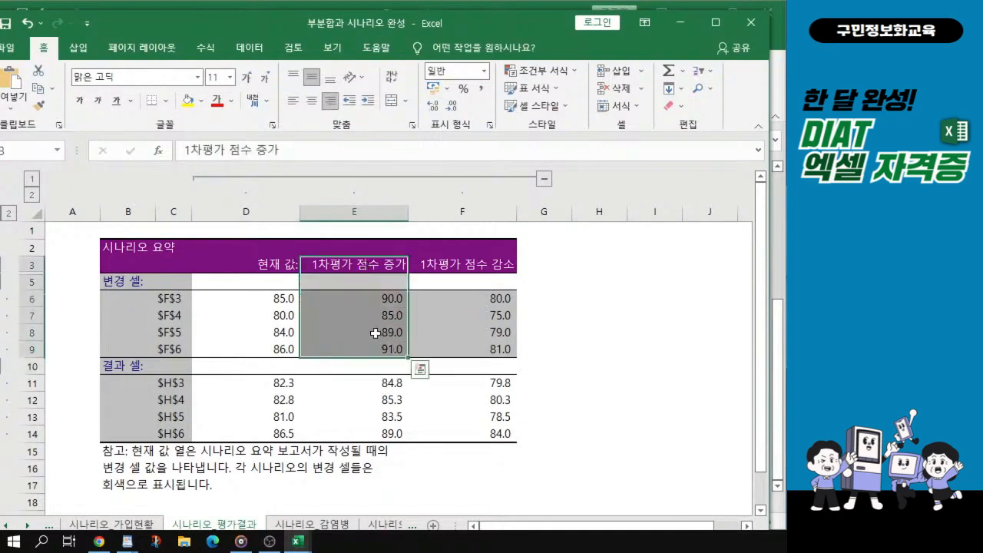
scroll(374, 333, "up", 1)
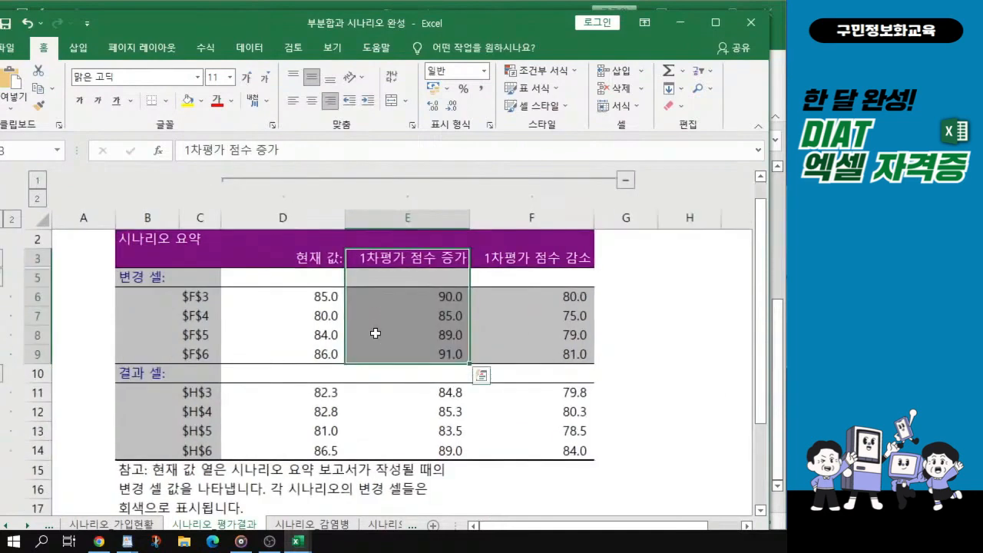
left_click(534, 253)
left_click_drag(534, 253, 541, 358)
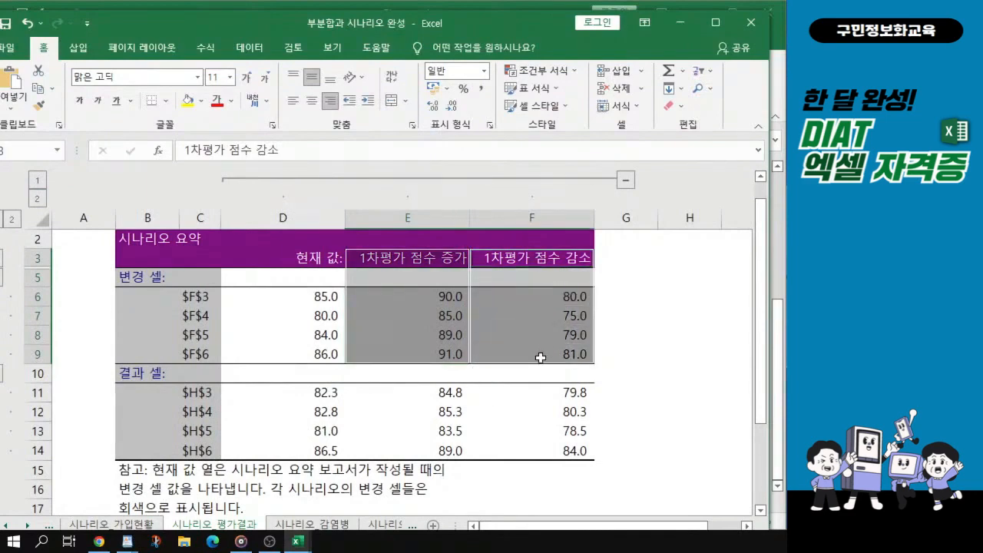
key("alt+Tab")
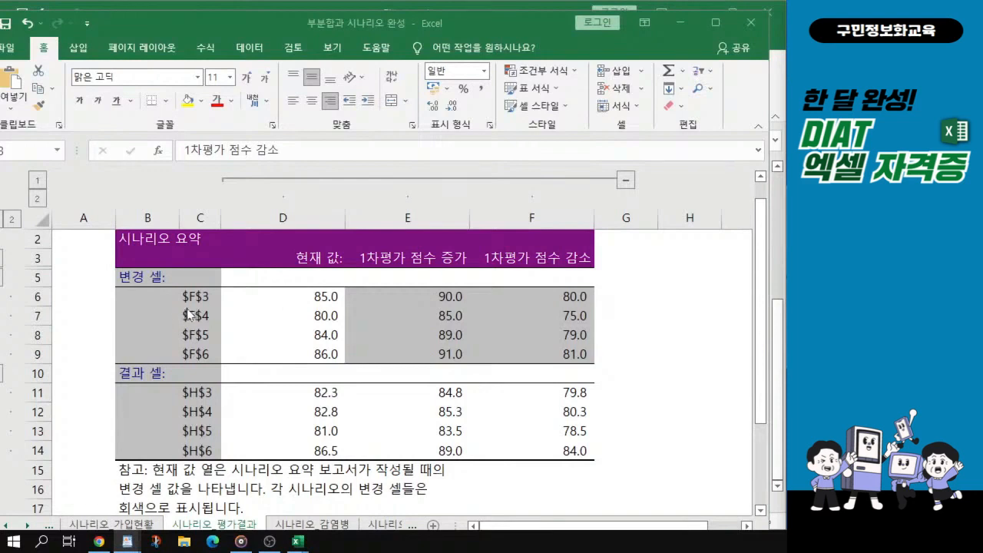
key("alt+Tab")
left_click_drag(192, 296, 208, 351)
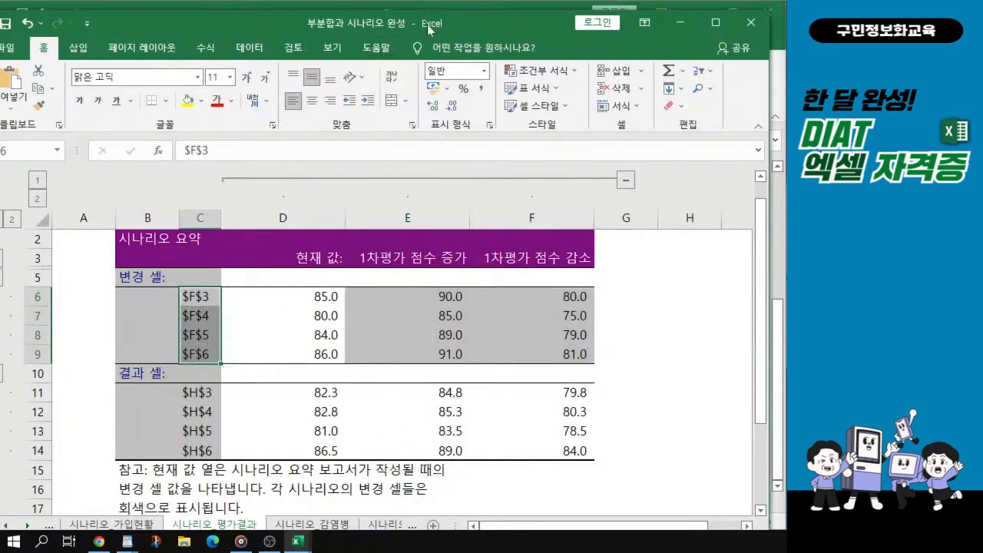
left_click_drag(429, 26, 0, 197)
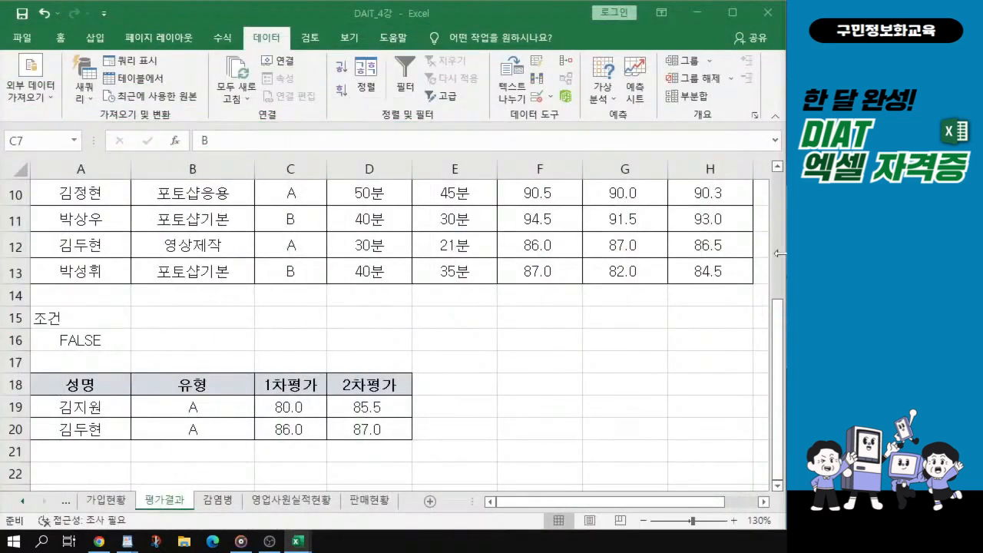
Sort the evaluation table in ascending order by the 실습과목 column.
left_click(295, 248)
scroll(292, 247, "up", 3)
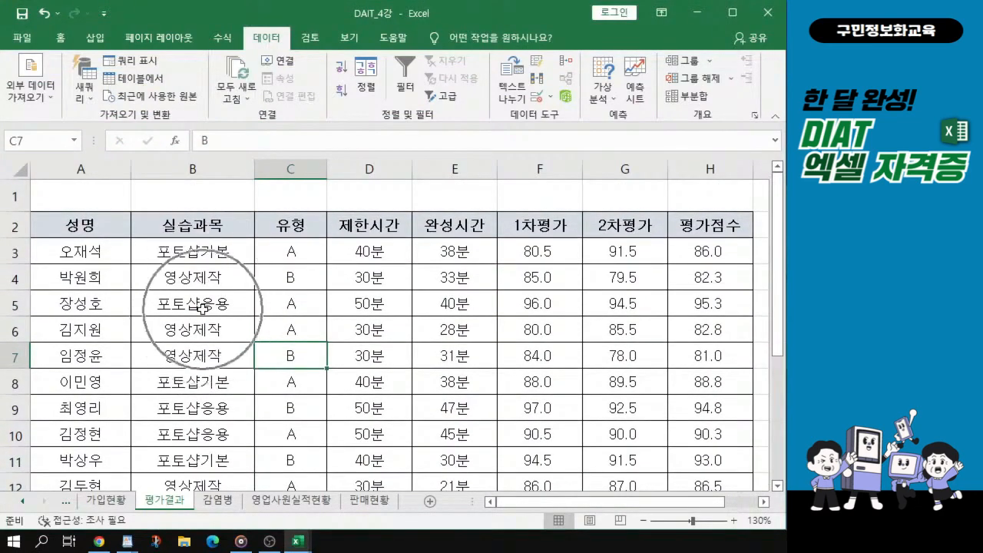
left_click(197, 275)
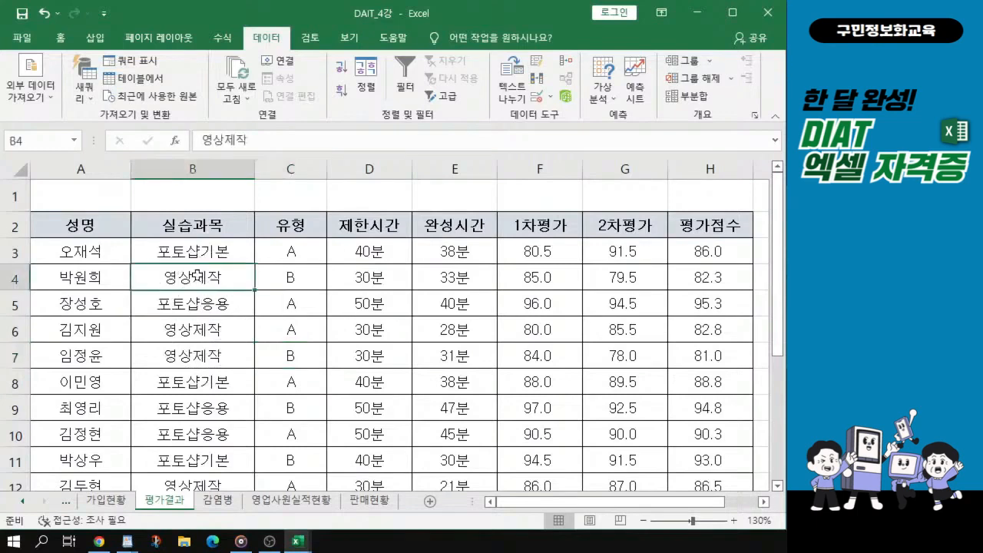
key("ctrl")
left_click_drag(550, 253, 566, 331)
left_click(221, 293)
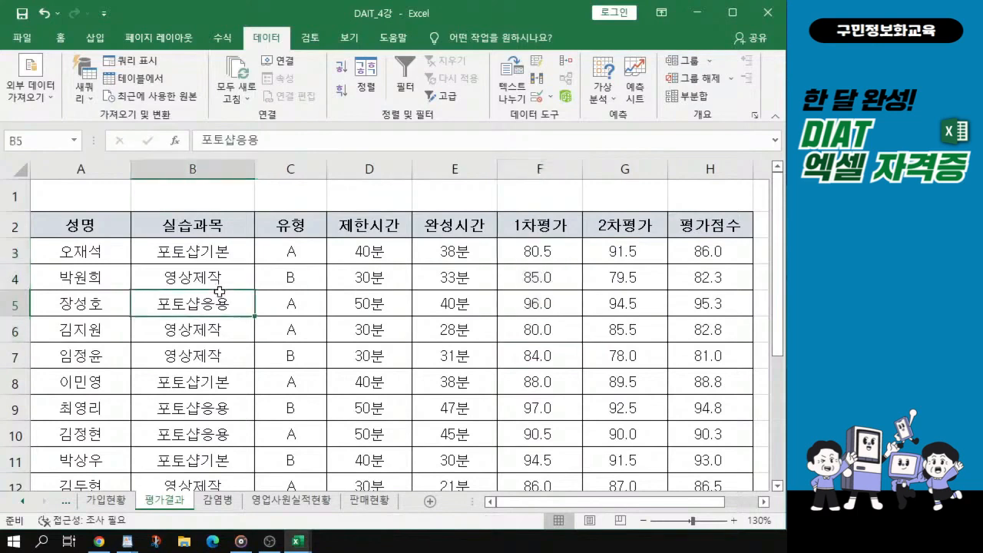
key("ctrl")
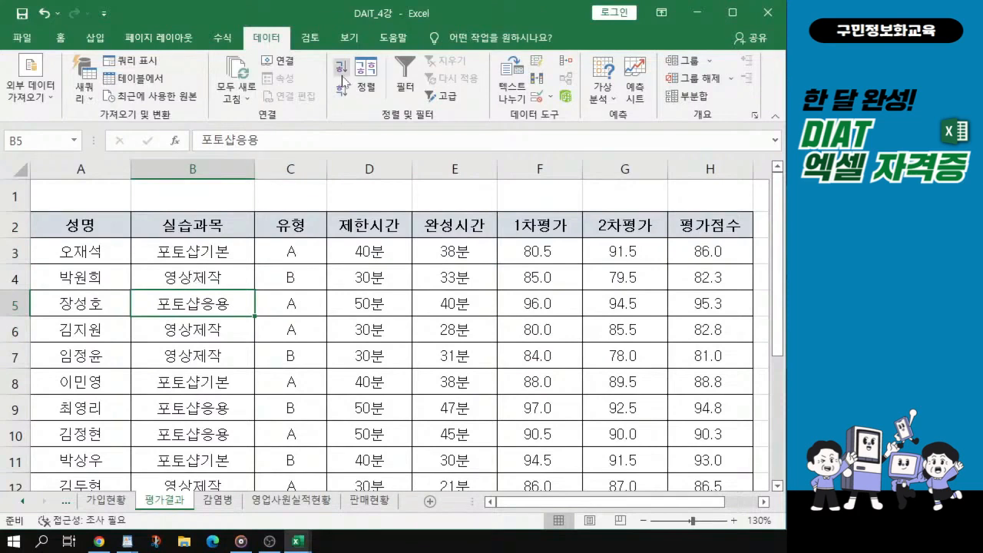
key("ctrl")
key("ctrl")
key("ctrl")
key("ctrl")
key("ctrl")
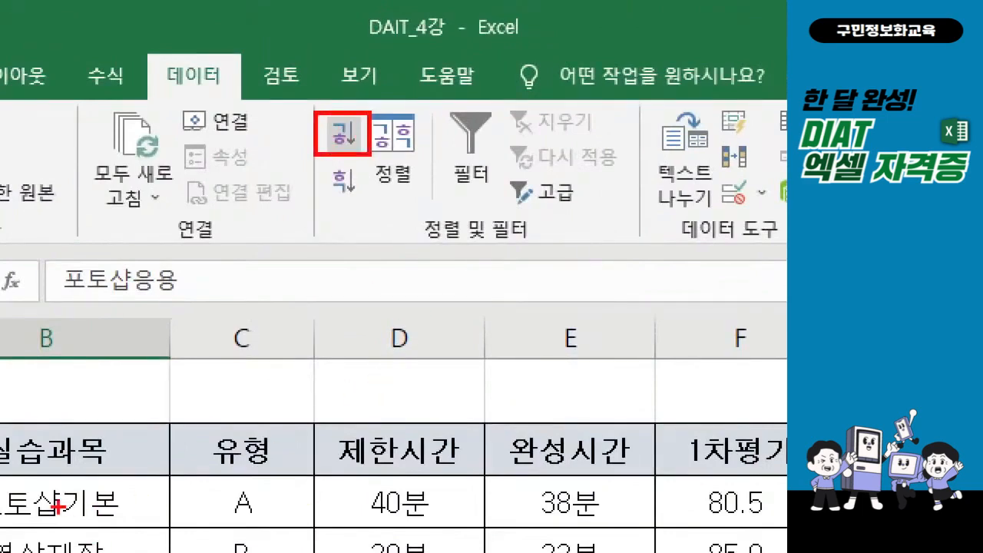
mouse_move(40, 495)
left_mouse_down()
mouse_move(58, 520)
mouse_move(100, 472)
left_mouse_up()
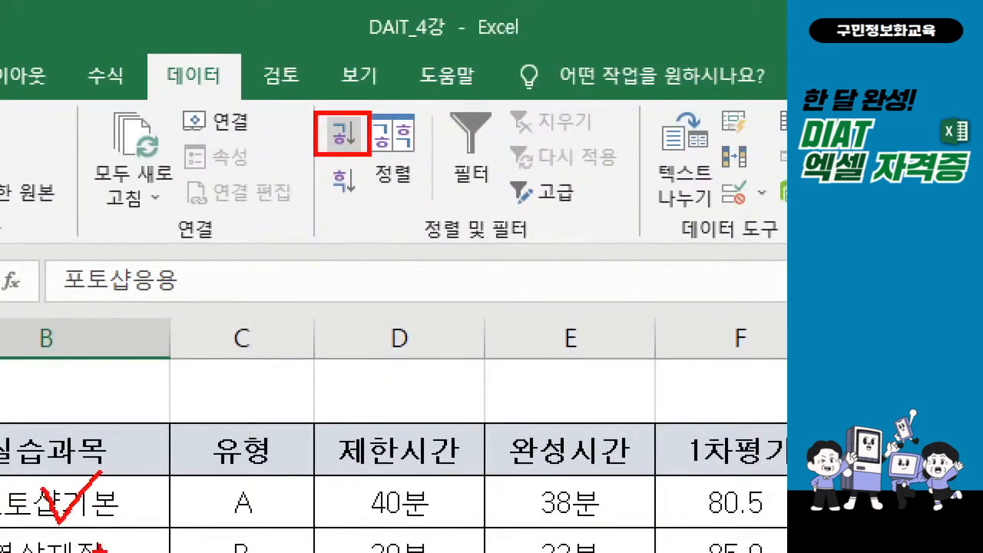
left_click_drag(340, 86, 380, 55)
key("Escape")
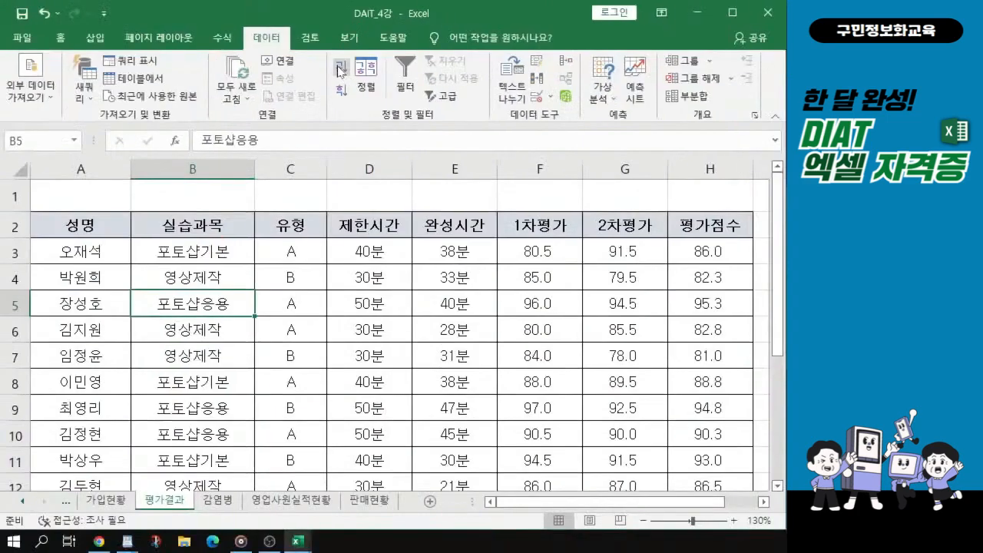
left_click(341, 68)
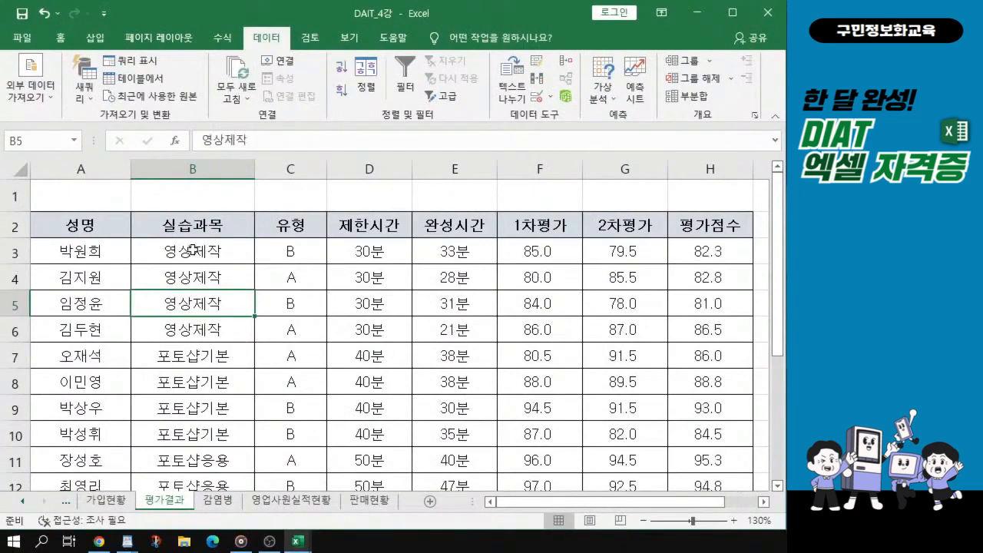
Check the grouped 영상제작 records in B3:H6 of the sorted table.
left_click_drag(191, 248, 674, 335)
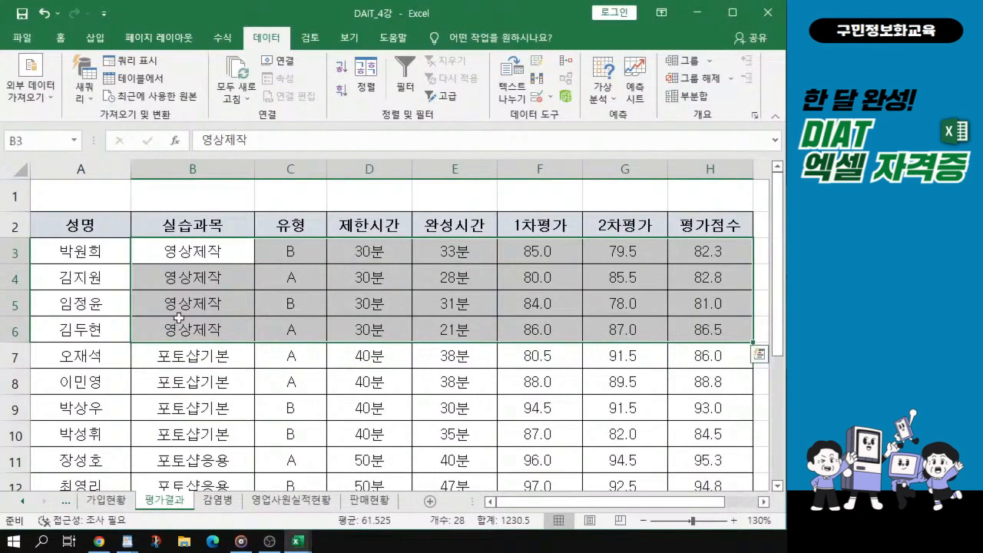
left_click(174, 318)
key("alt+Tab")
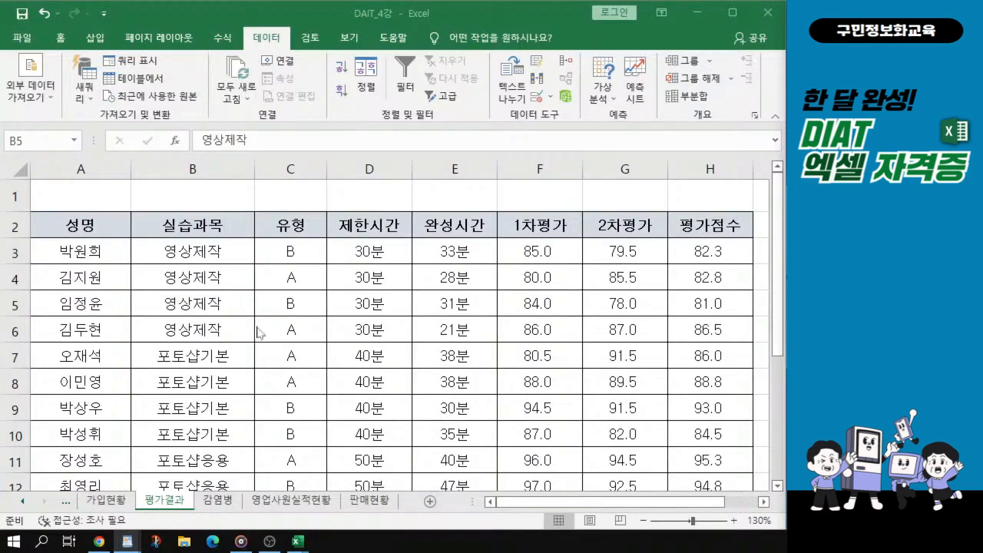
key("alt+Tab")
left_click(222, 316)
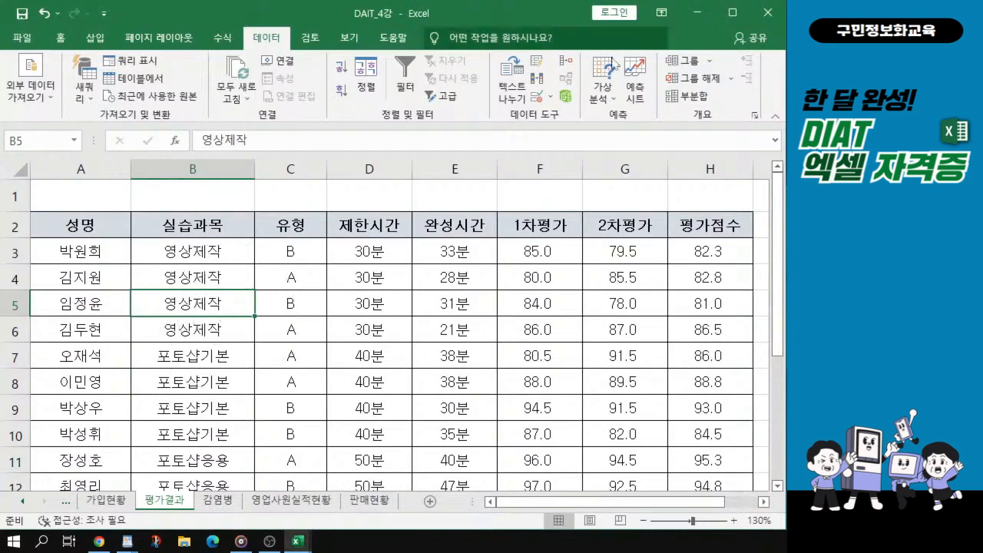
Start a new scenario in the Scenario Manager and name it 1차평가 점수 증가.
left_click(614, 102)
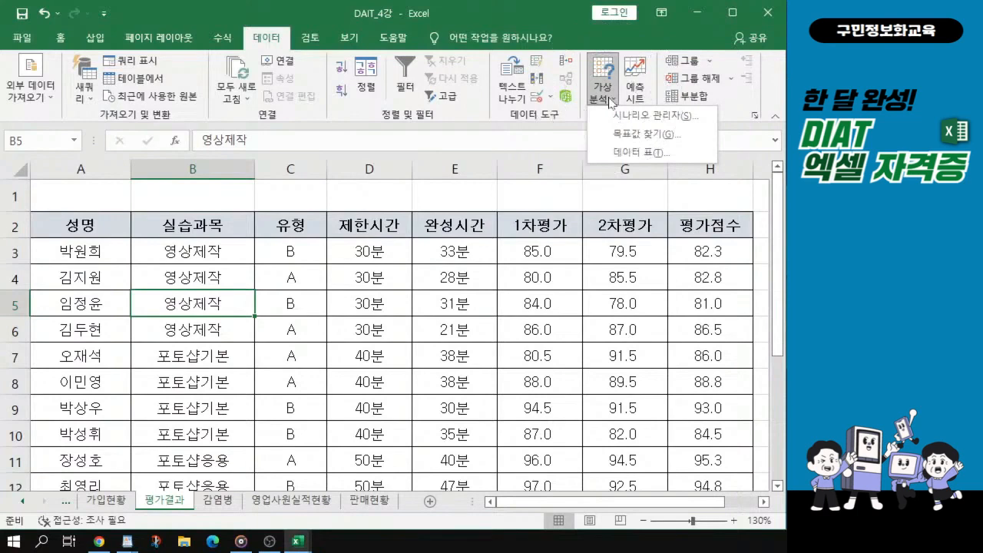
left_click(641, 122)
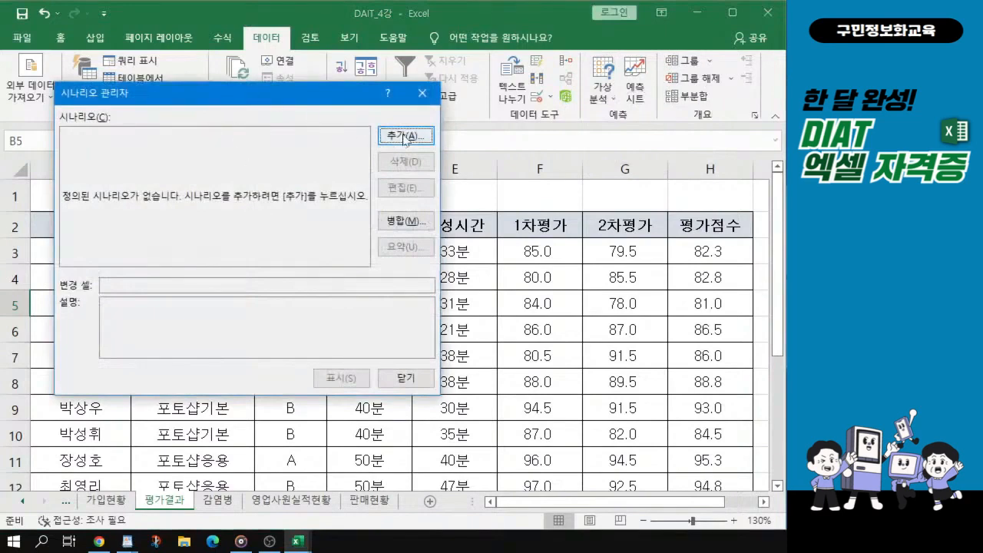
left_click(405, 137)
left_click(405, 137)
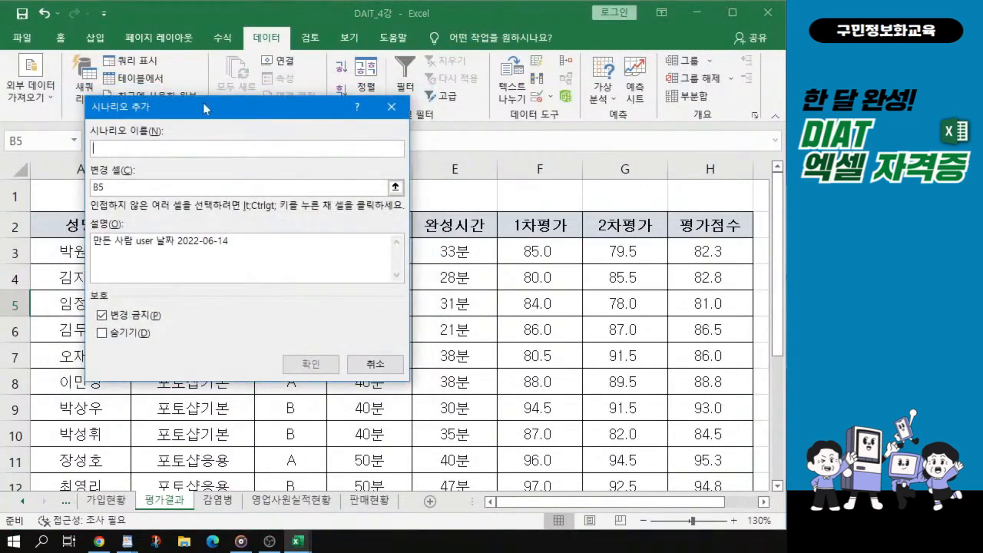
left_click_drag(203, 103, 305, 117)
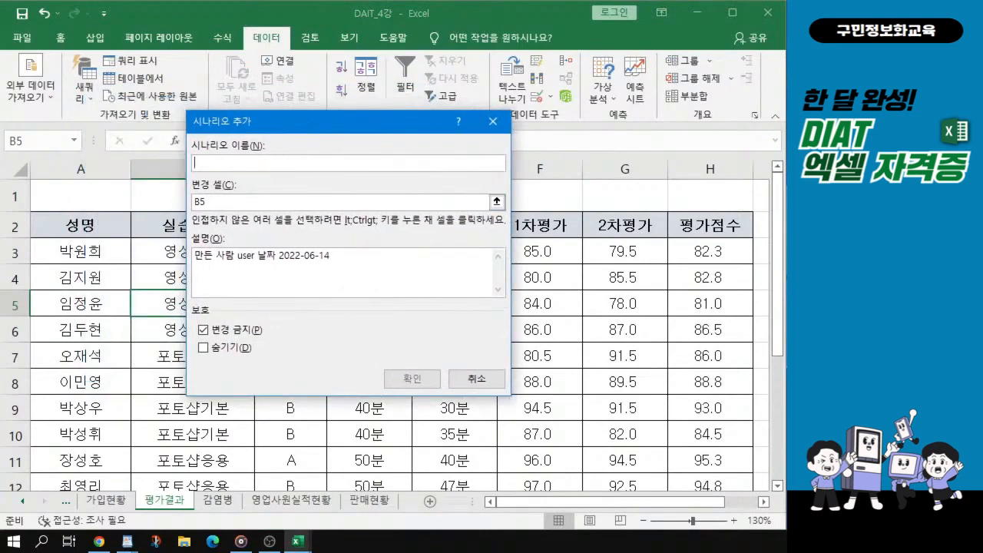
type("1차")
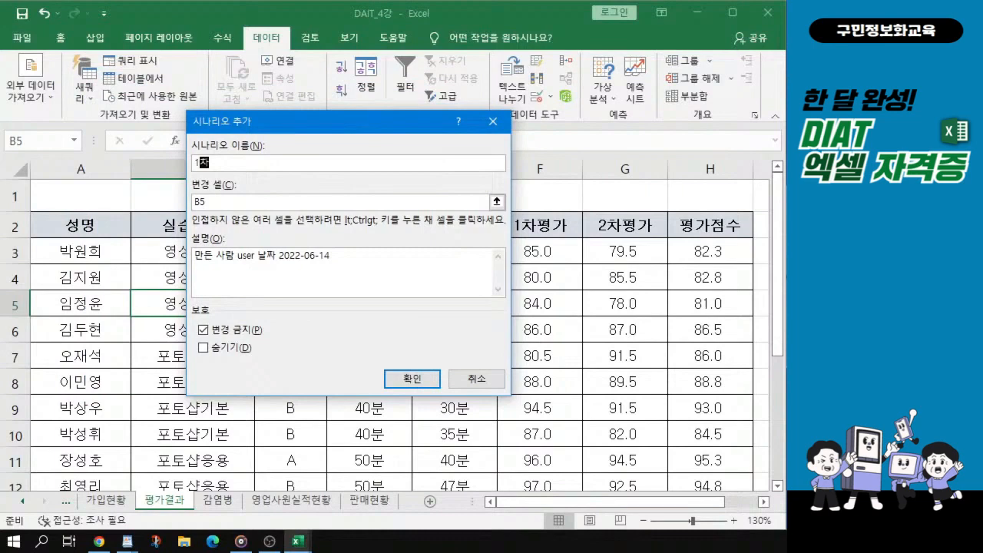
type("평가 저")
type("ㅁ수 증ㄱ")
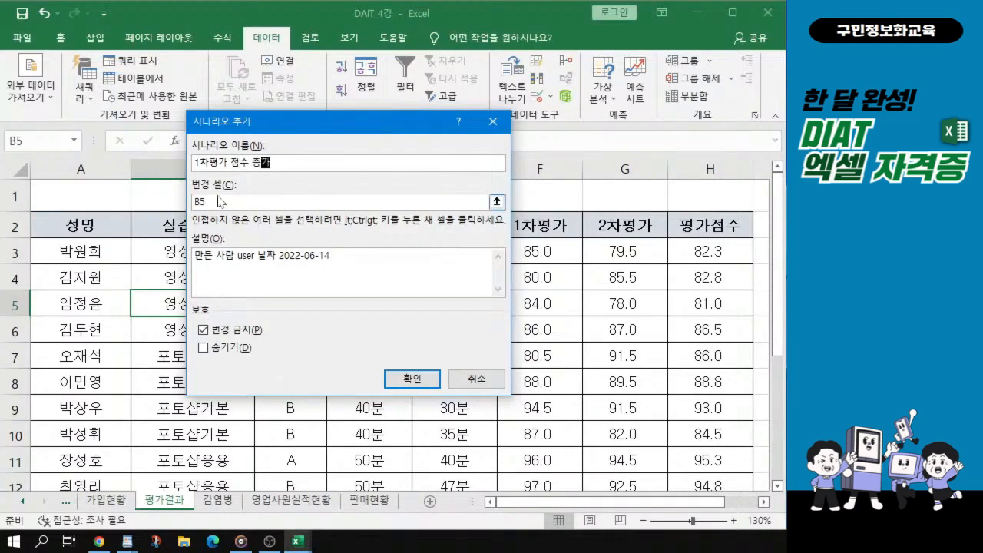
left_click(263, 162)
key("ctrl")
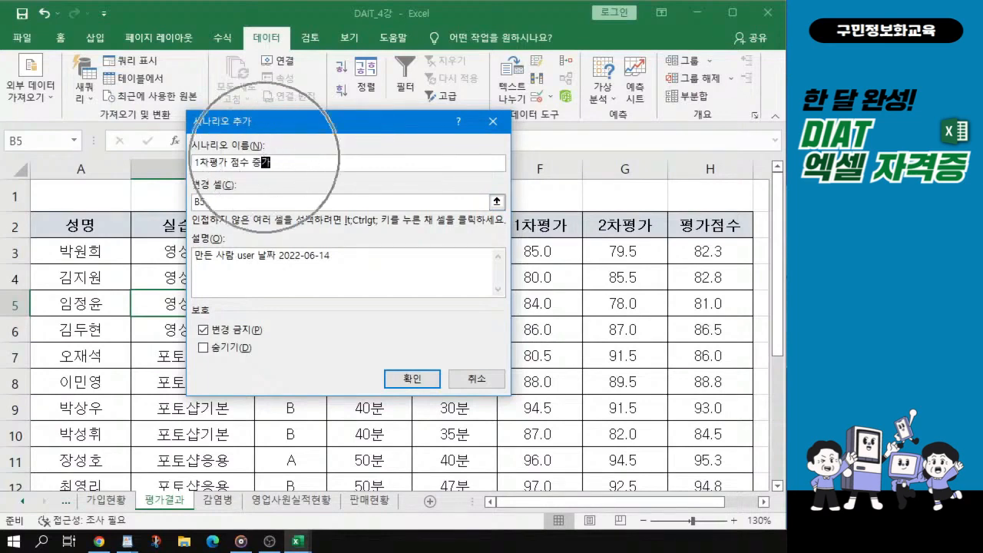
Set the scenario's changing cells to the 1차평가 scores of the 영상제작 records, F3:F6, and proceed to its values.
left_click(497, 202)
left_click_drag(207, 202, 191, 203)
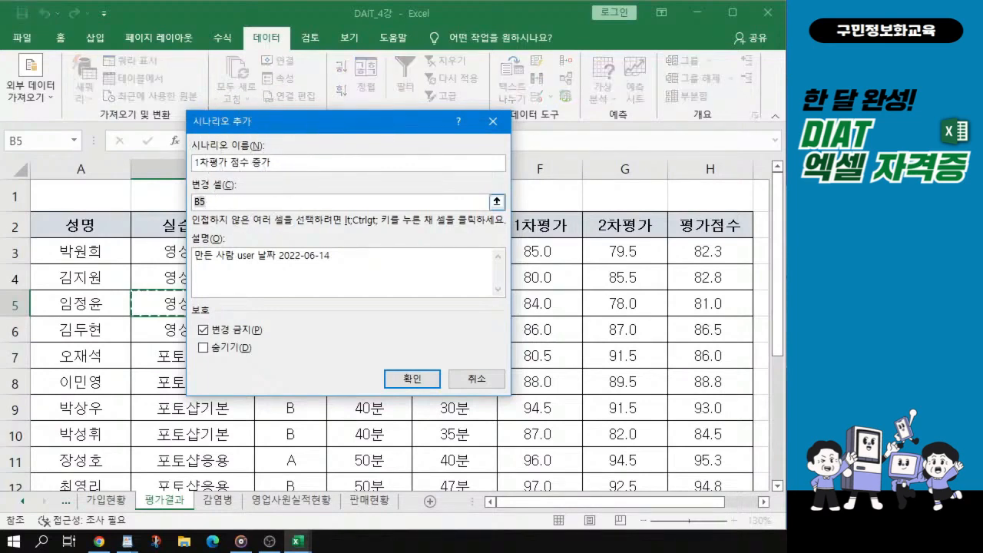
key("BackSpace")
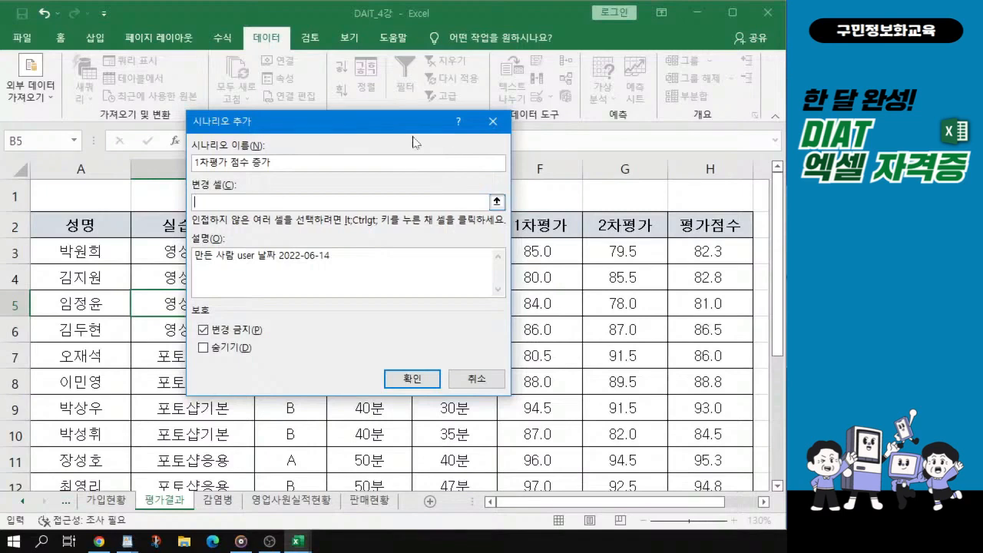
left_click_drag(408, 131, 326, 385)
left_click(541, 248)
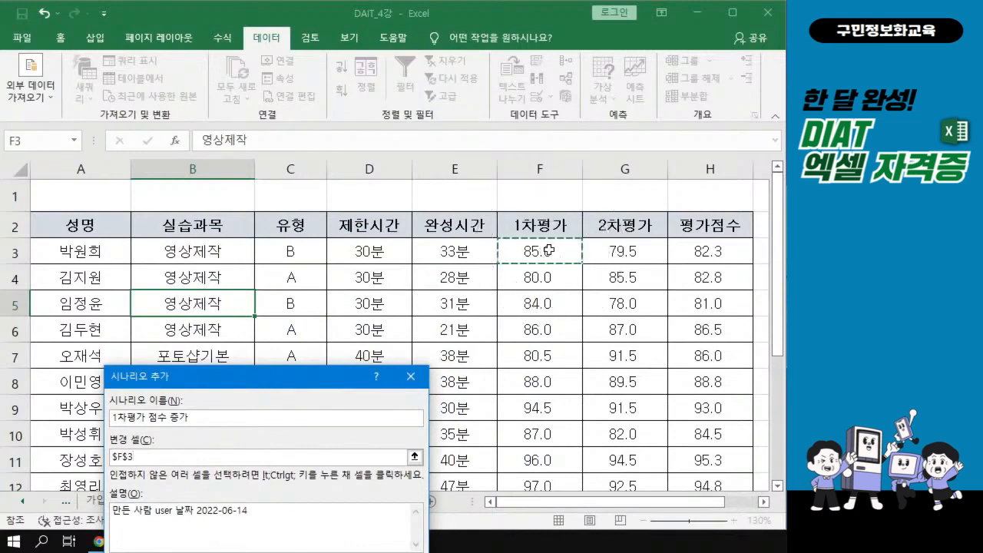
left_click_drag(549, 249, 555, 336)
left_click_drag(554, 336, 555, 335)
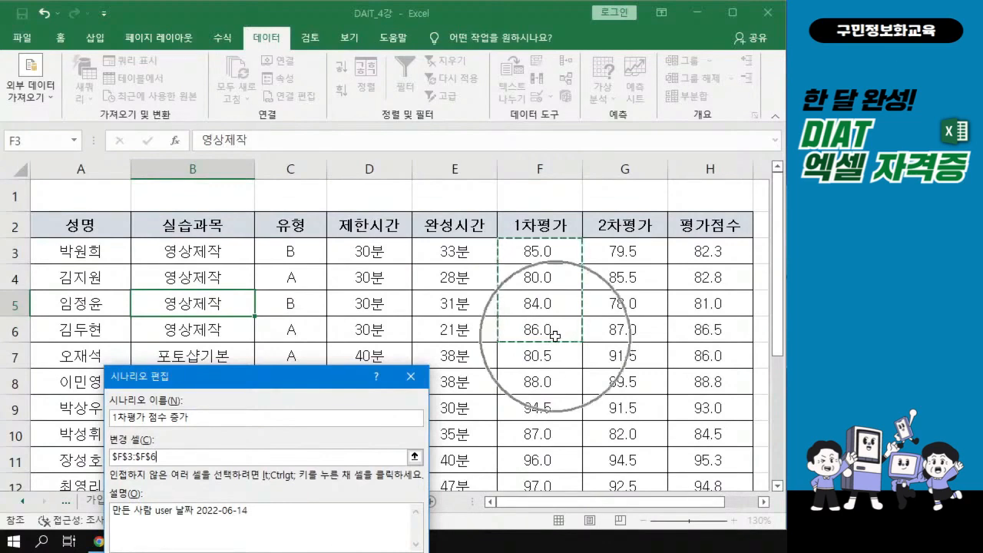
left_click_drag(248, 378, 263, 147)
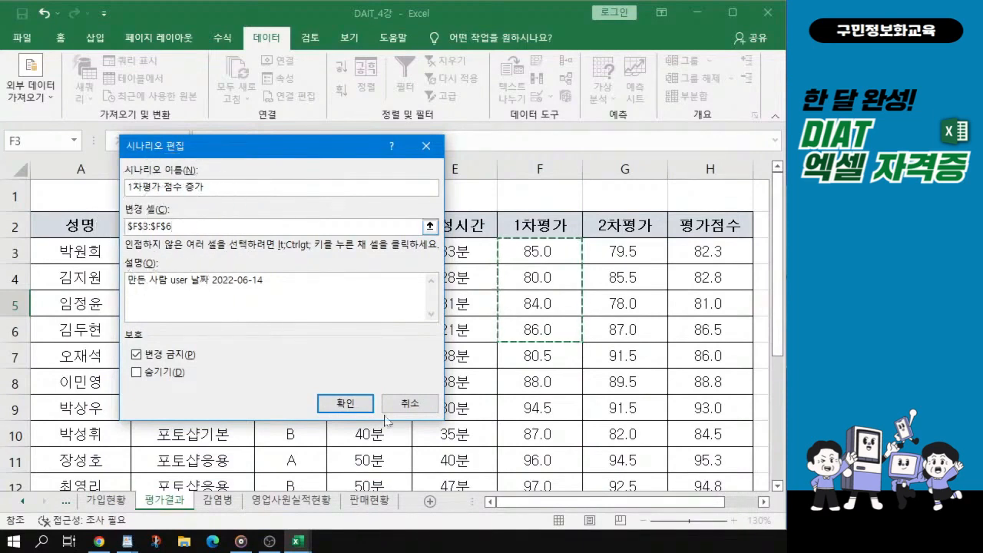
left_click(345, 404)
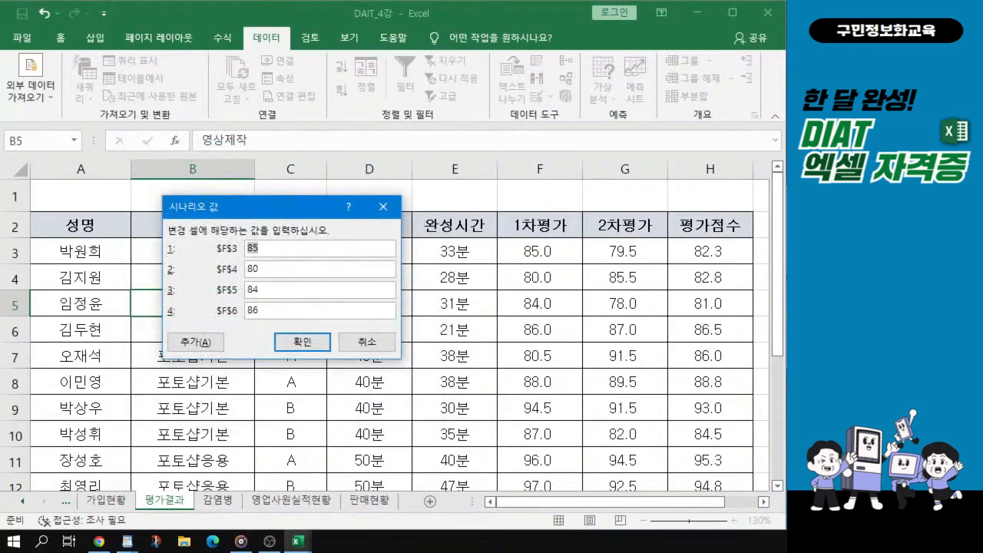
Set the increase scenario's values to 90 for F3, 85 for F4, 89 for F5 and 91 for F6.
type("90")
key("Tab")
type("85")
key("Tab")
type("89")
key("Tab")
type("91")
key("alt+Tab")
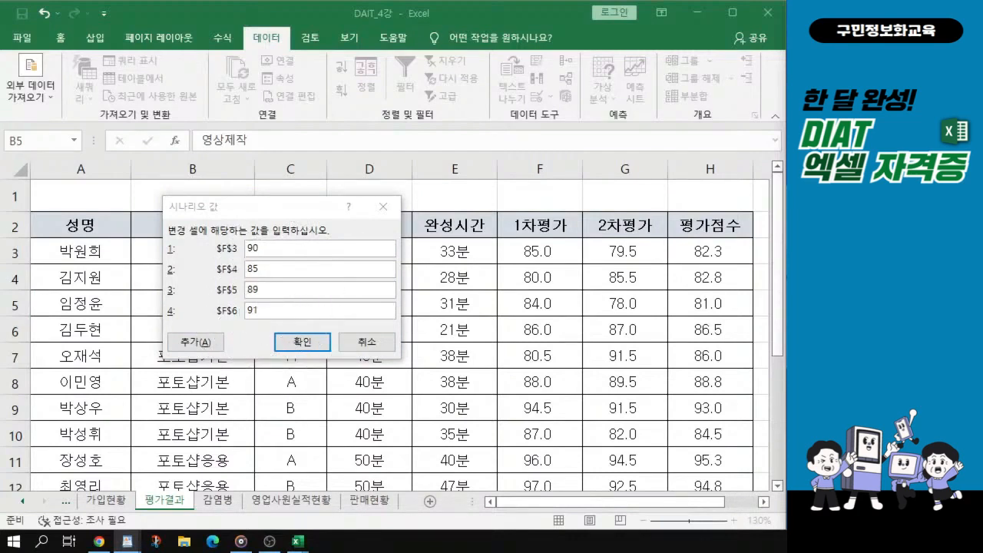
Add a second scenario named 1차평가 점수 감소 with the changing cells F3:F6.
left_click(197, 344)
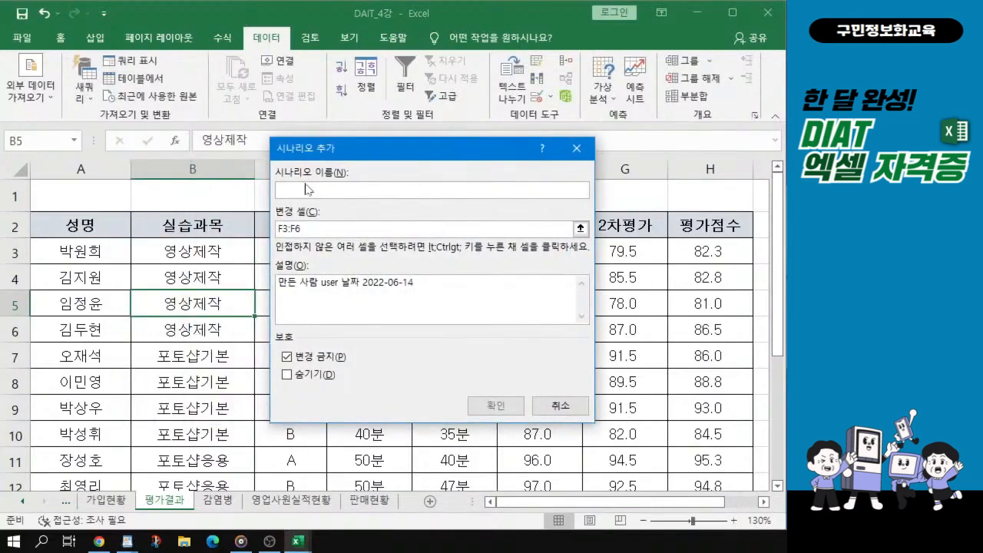
type("1차")
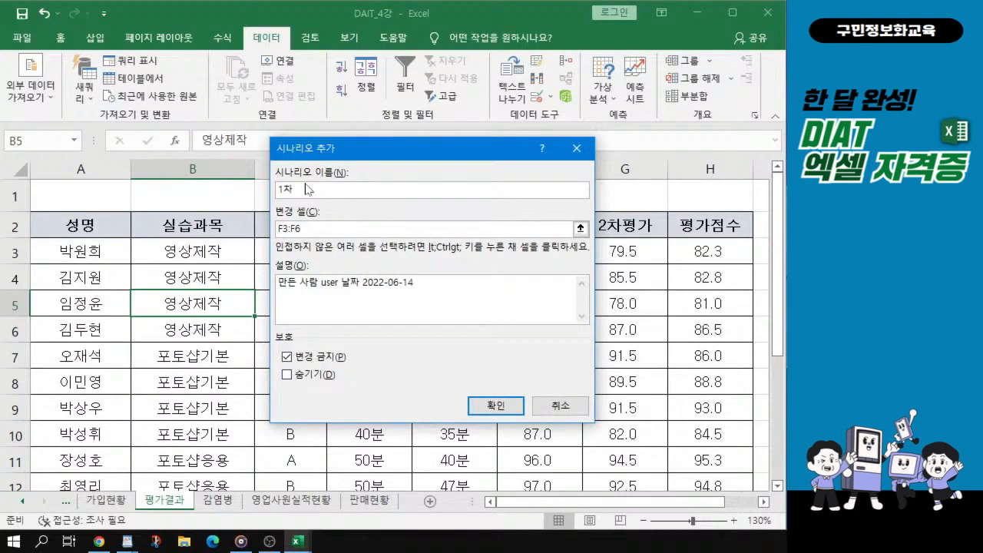
type("평ㄱ")
type("점수 감소")
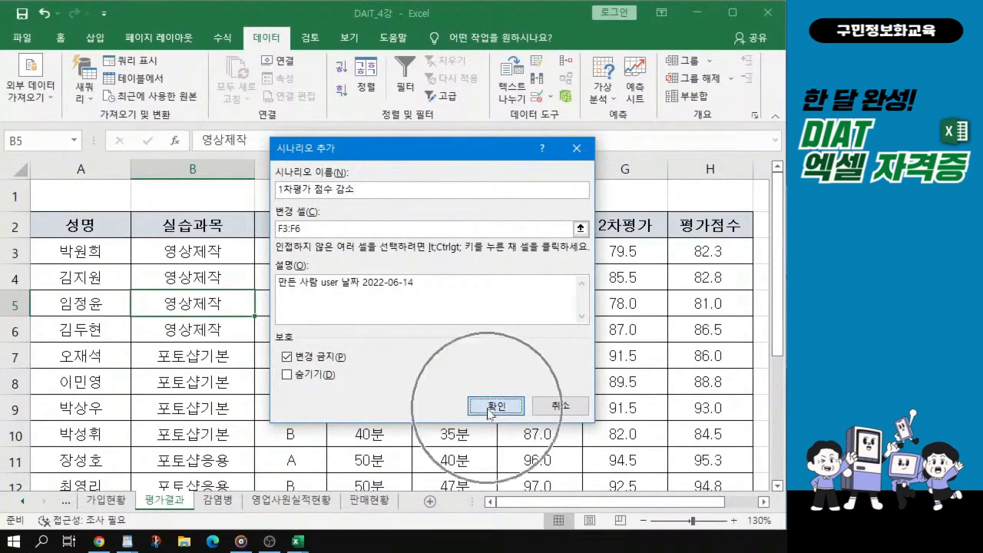
left_click(488, 413)
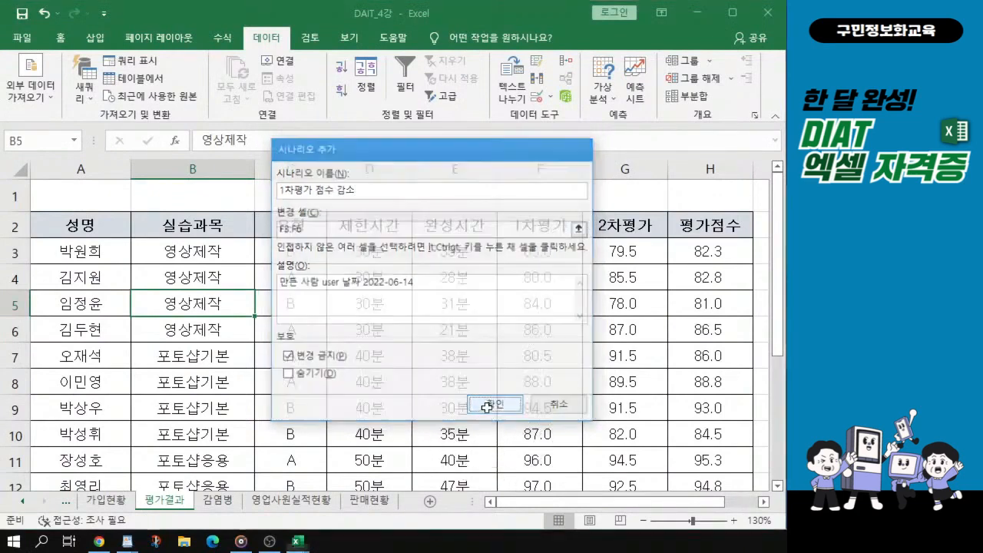
Set the decrease scenario's values to 80 for F3, 75 for F4, 79 for F5 and 81 for F6, and save it.
left_click_drag(390, 211, 384, 193)
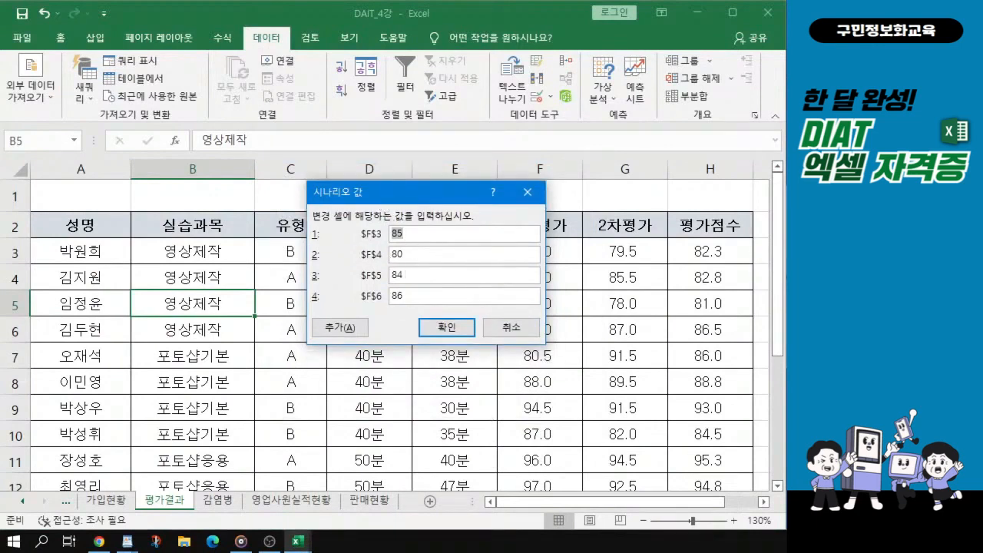
type("80")
key("Tab")
type("75")
key("Tab")
type("79")
key("Tab")
type("81")
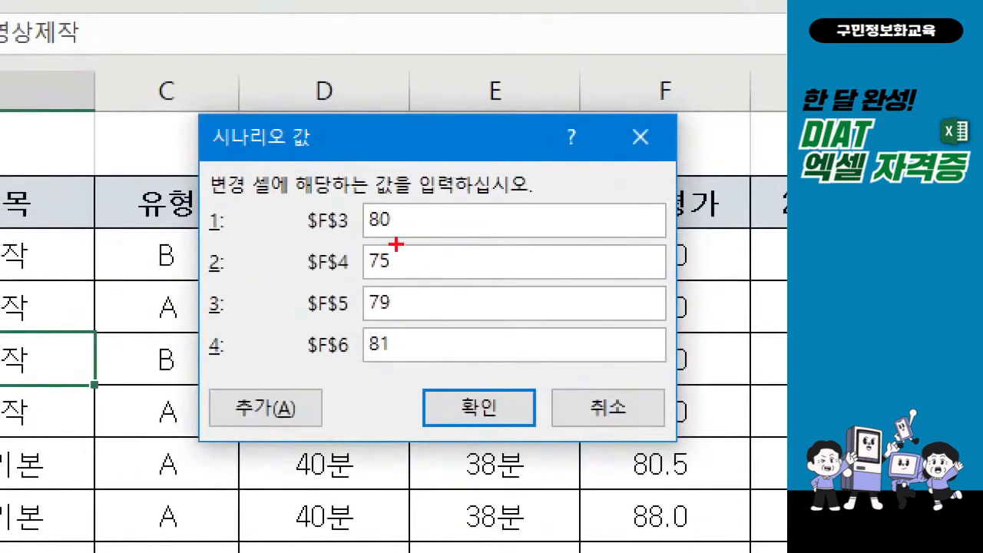
left_click_drag(366, 345, 420, 362)
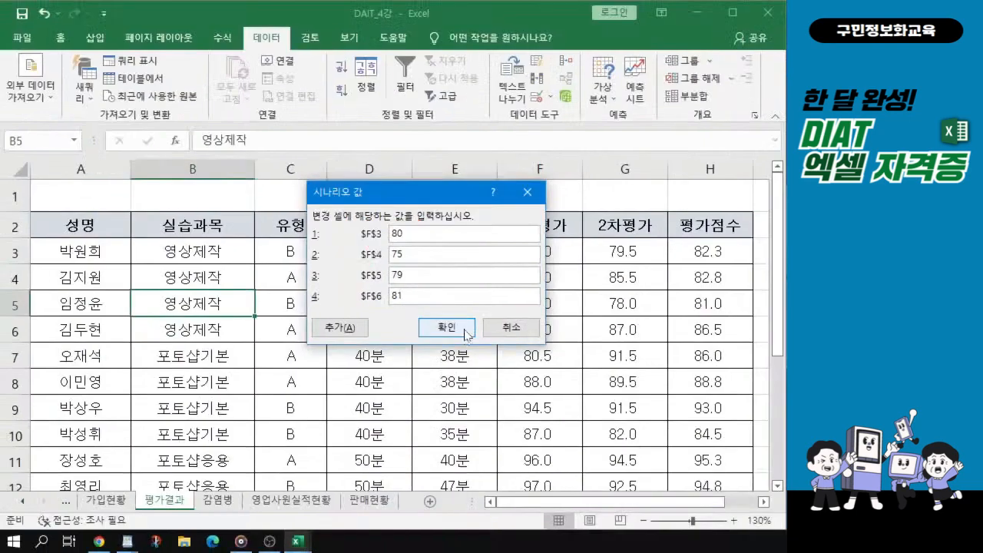
left_click(458, 352)
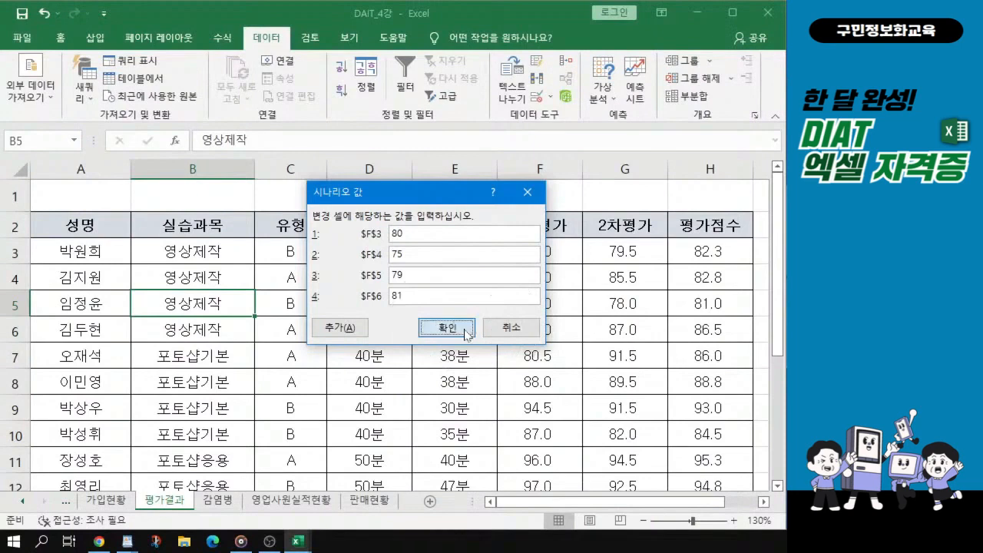
left_click(448, 328)
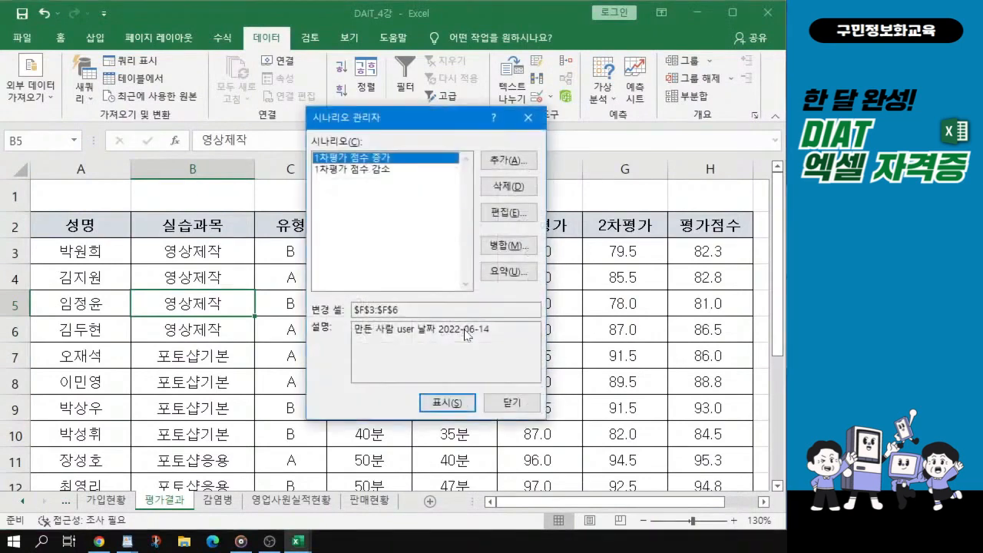
left_click_drag(415, 132, 305, 121)
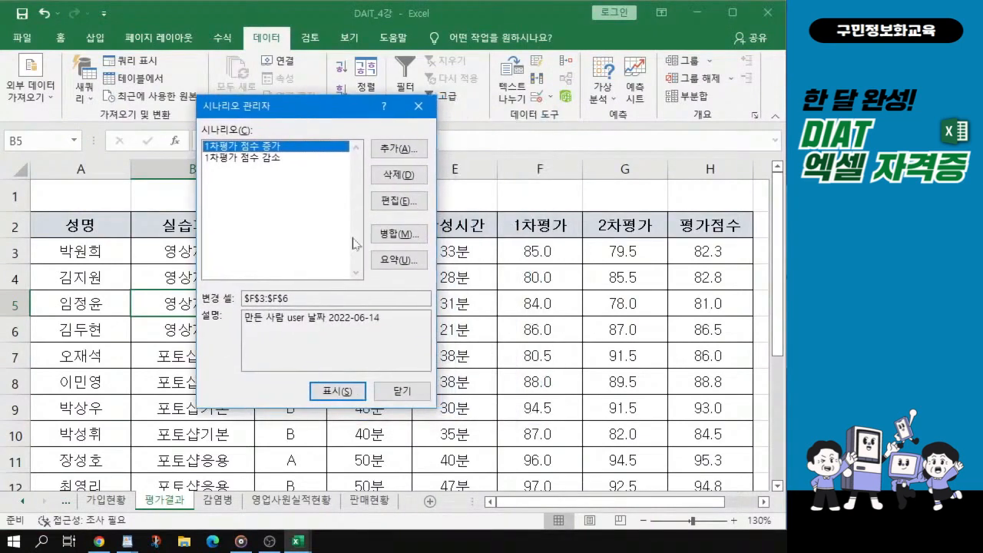
Create a scenario summary report of the two scenarios with the 평가점수 cells H3:H6 as the result cells.
left_click(398, 262)
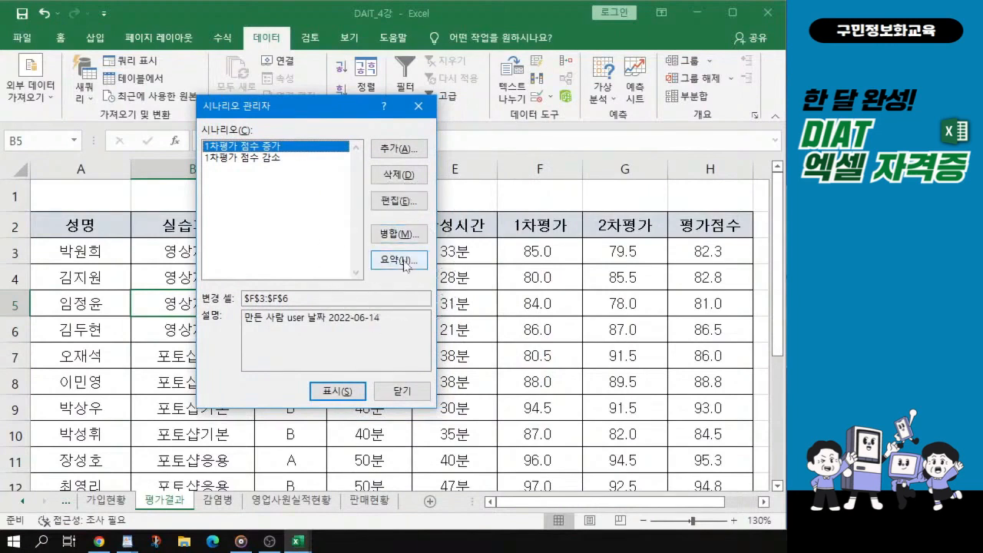
key("ctrl")
key("ctrl")
key("ctrl")
key("ctrl")
left_click(398, 261)
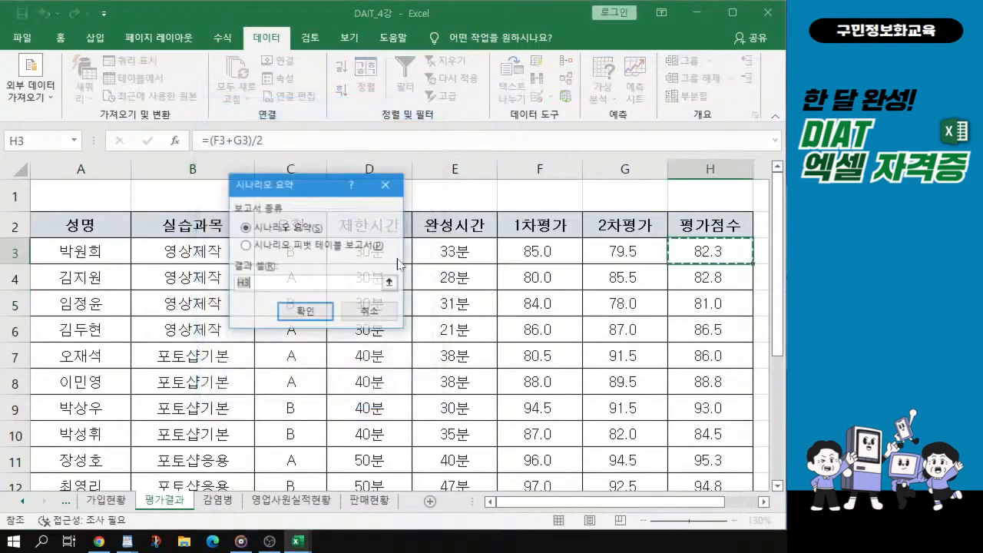
left_click_drag(315, 185, 306, 181)
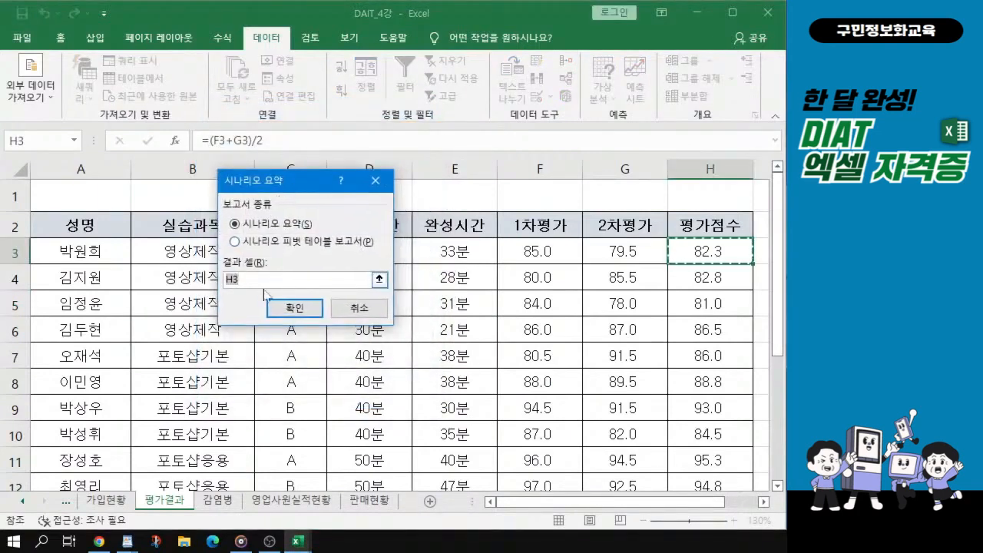
key("Return")
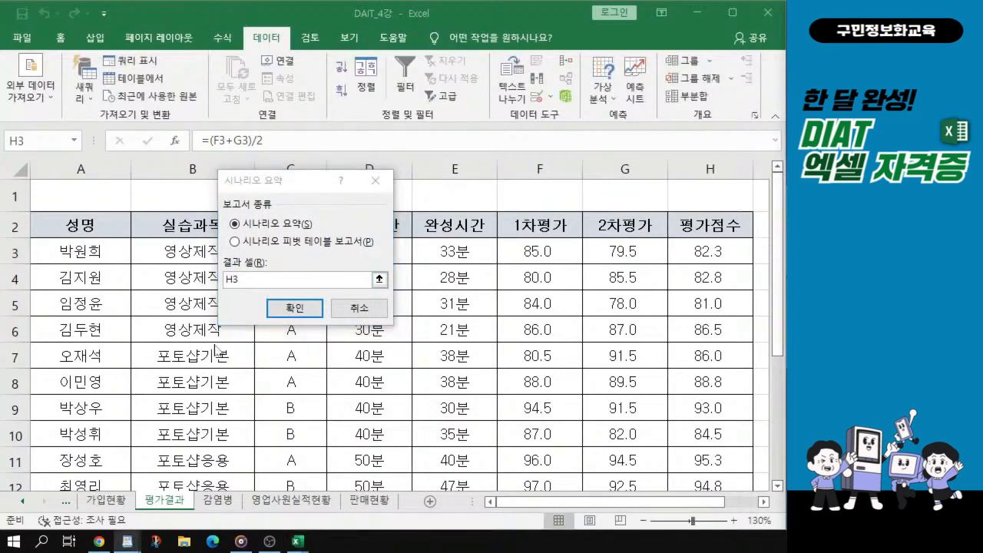
left_click(268, 278)
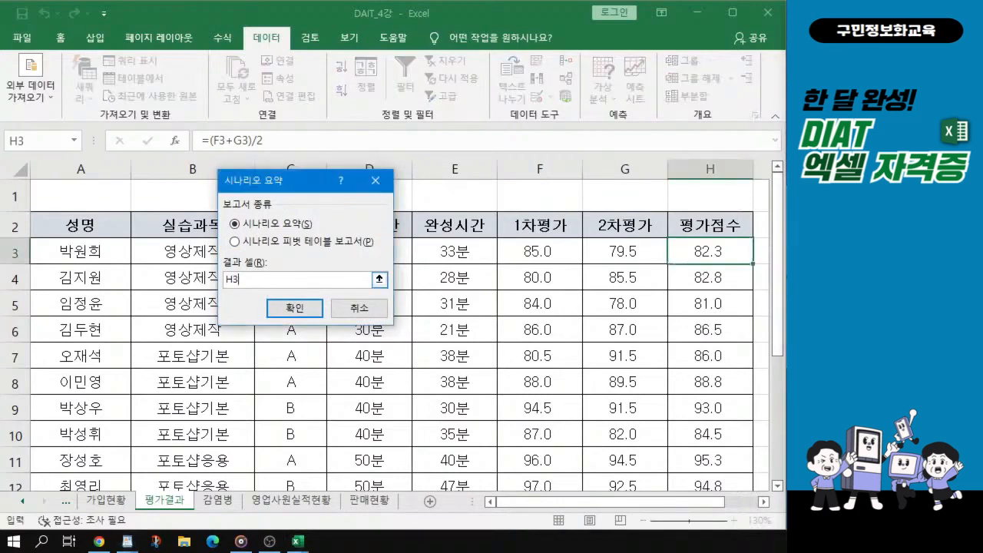
left_click(714, 246)
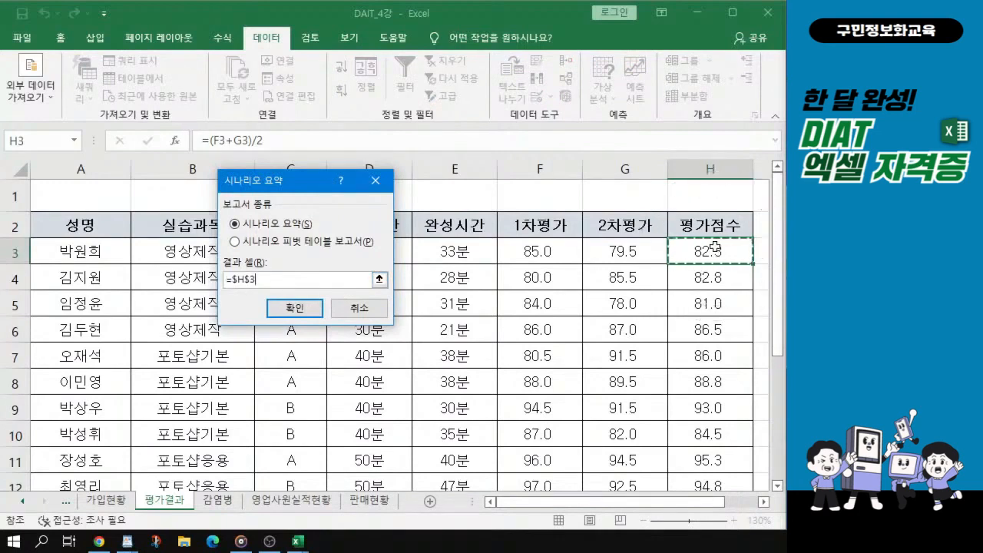
left_click_drag(715, 245, 718, 332)
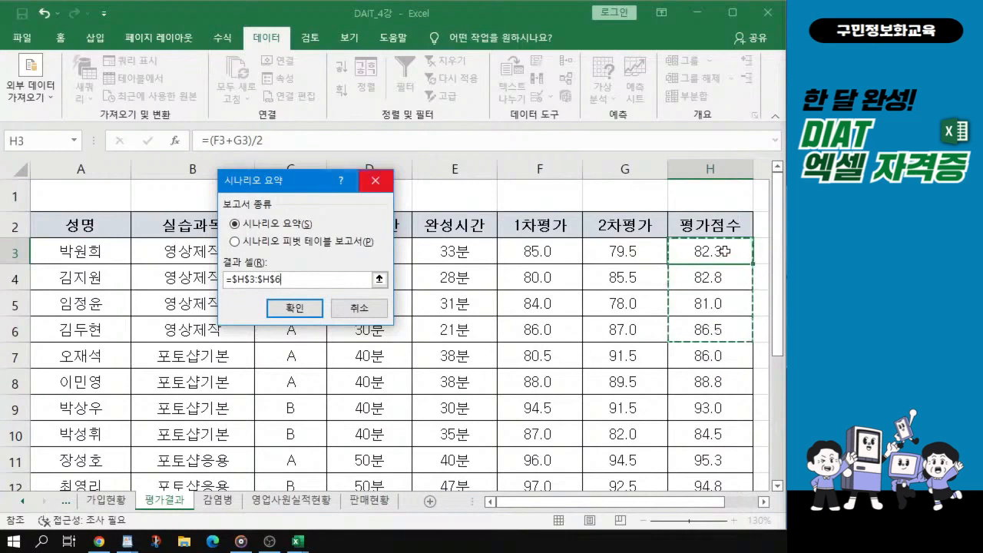
key("ctrl")
key("ctrl")
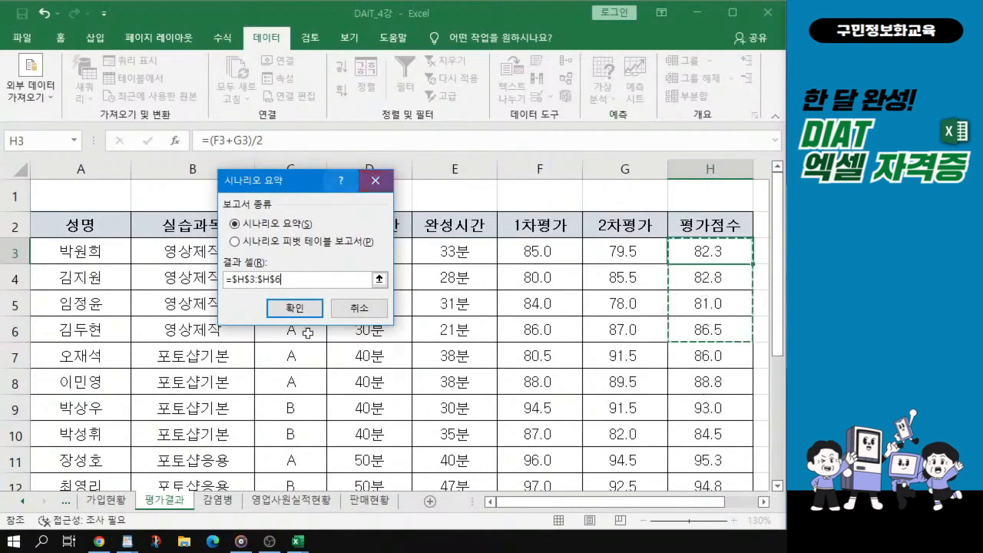
key("ctrl")
key("ctrl")
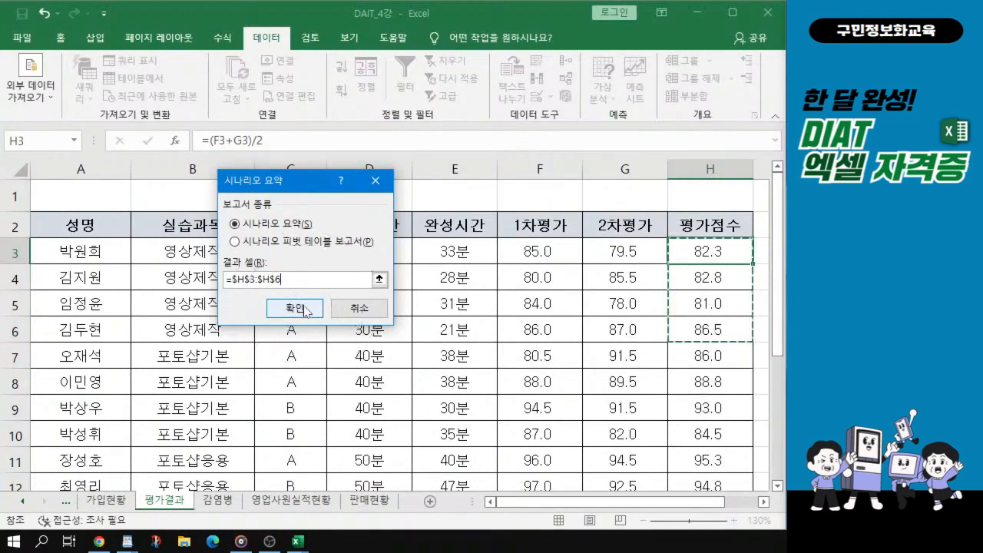
left_click(304, 310)
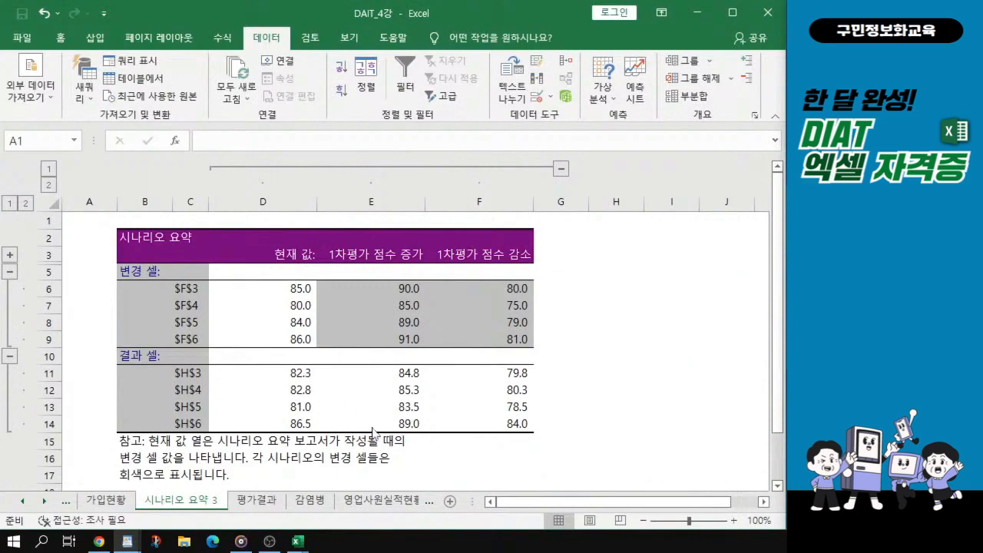
Compare the summary's changing and result cells with the 시나리오_평가결과 sheet of the 부분합과 시나리오 완성 workbook.
left_click_drag(0, 231, 434, 19)
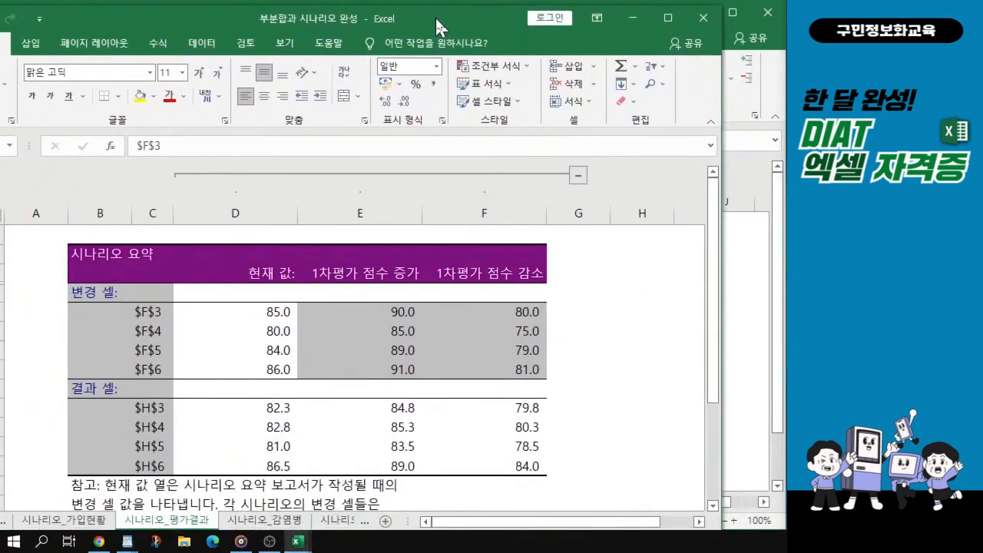
left_click_drag(152, 312, 152, 369)
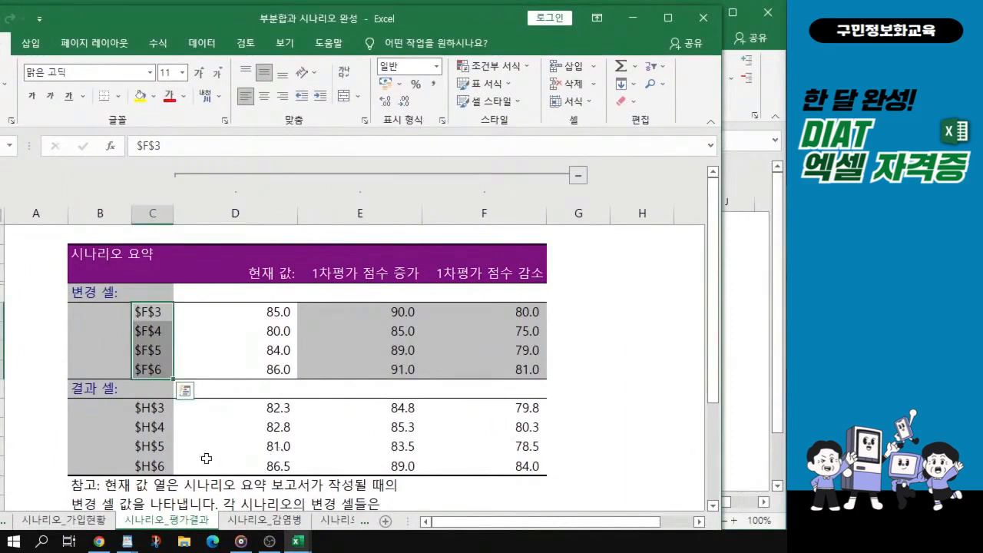
left_click(206, 461)
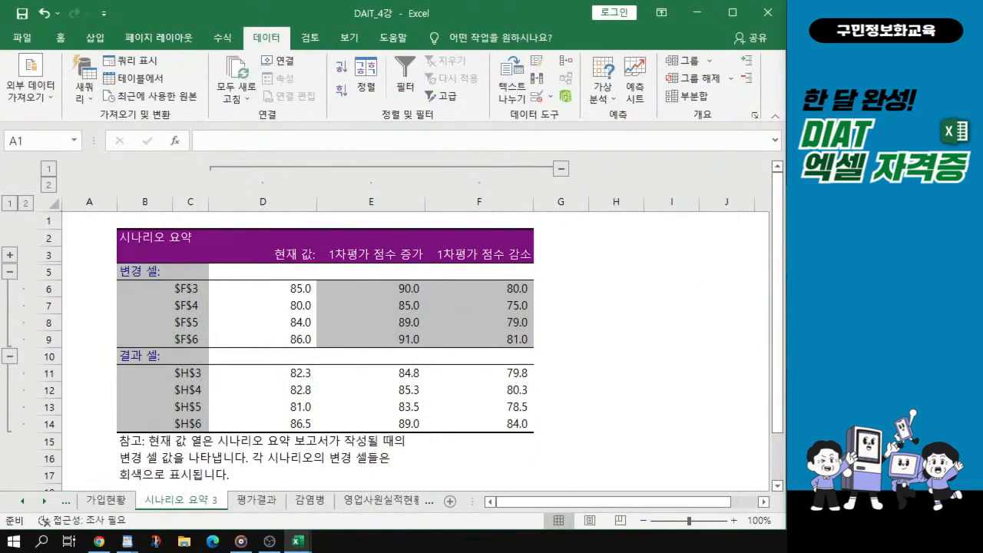
key("alt+Tab")
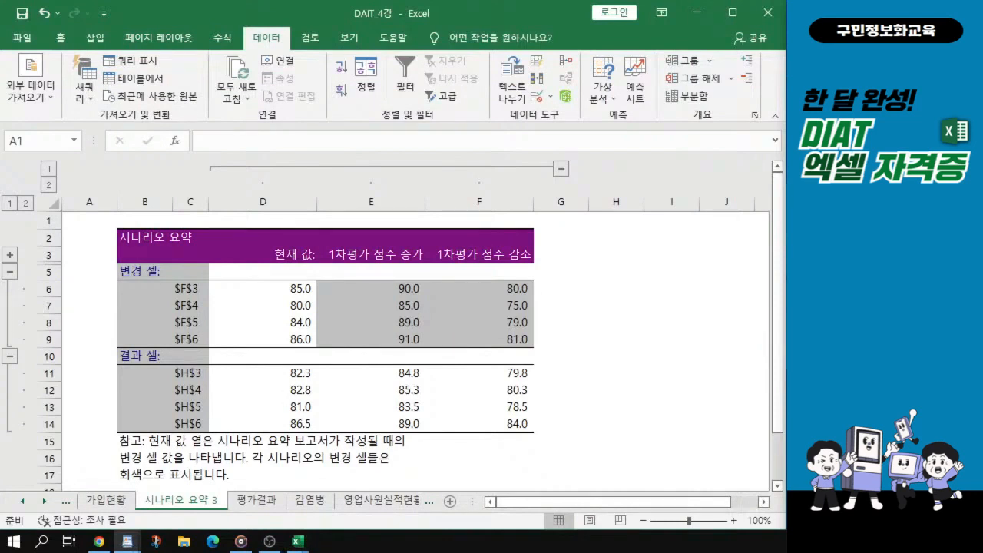
On the 감염병 sheet, enter the criteria heading 조건 in cell A14 below the table.
left_click(310, 501)
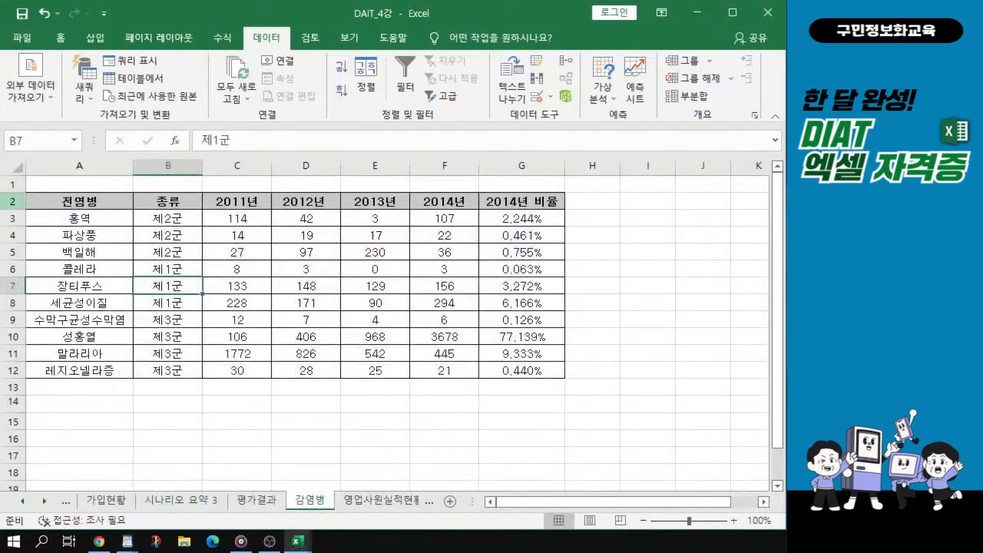
key("alt+Tab")
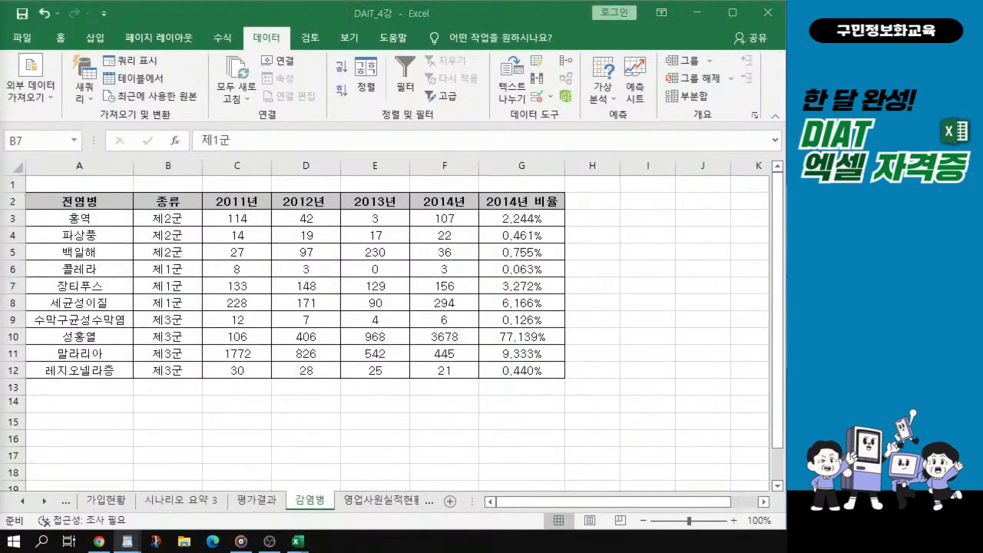
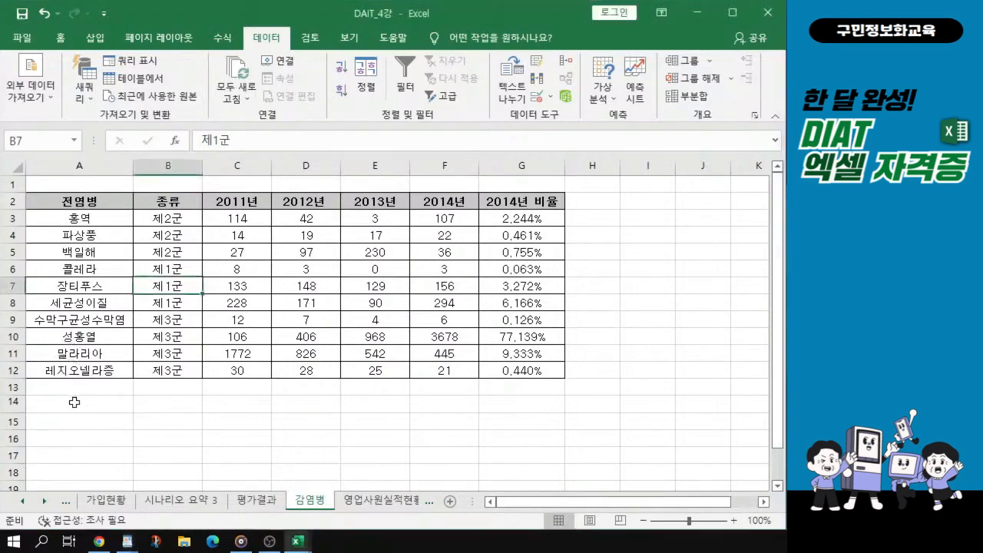
scroll(65, 407, "up", 1)
left_click(61, 436)
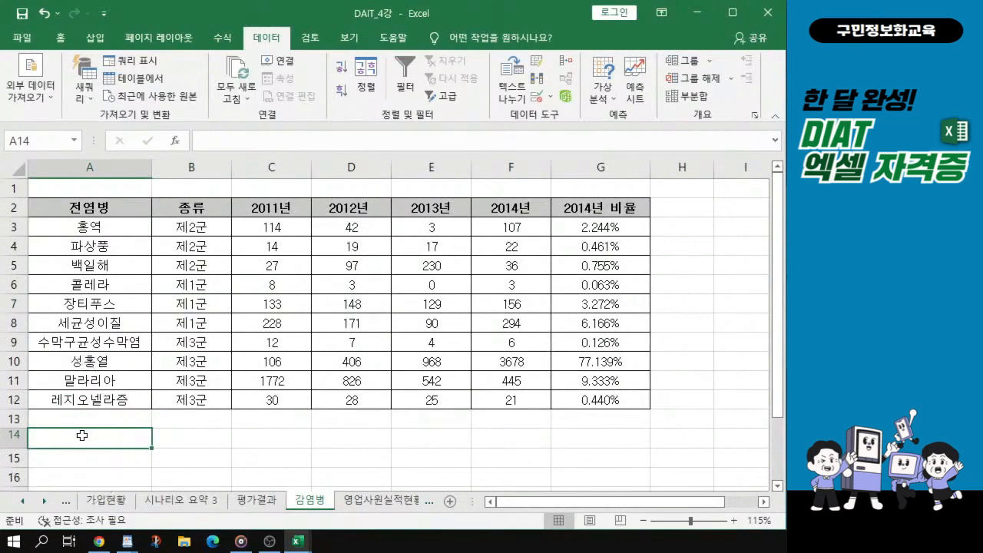
type("조건")
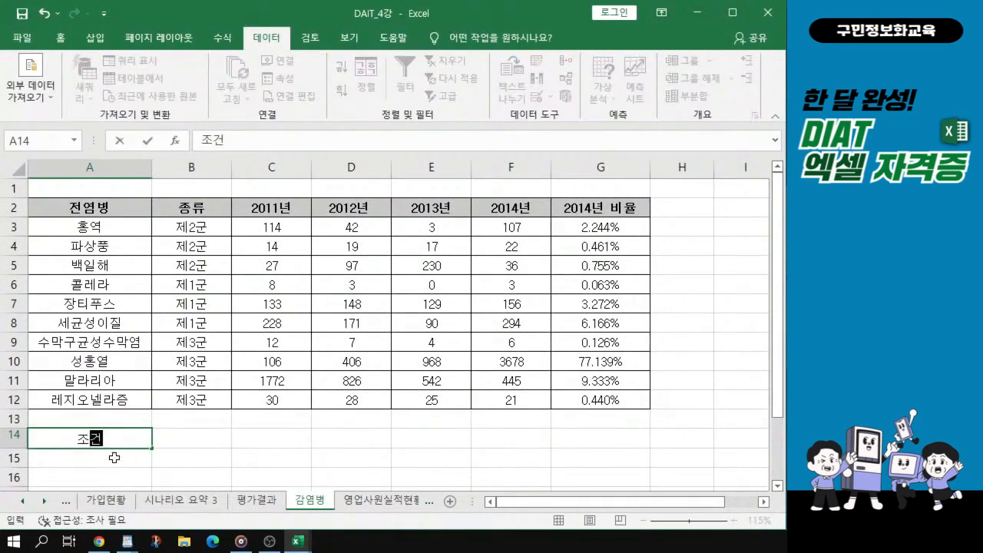
key("Return")
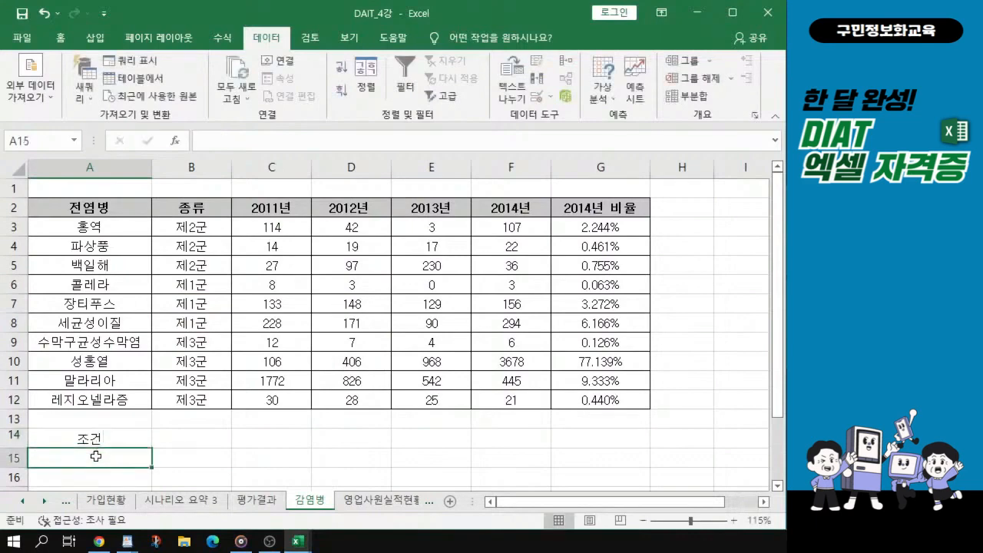
Start an AND formula in A15 with the first condition that the 2013년 value meets E3>=100.
scroll(102, 457, "up", 1)
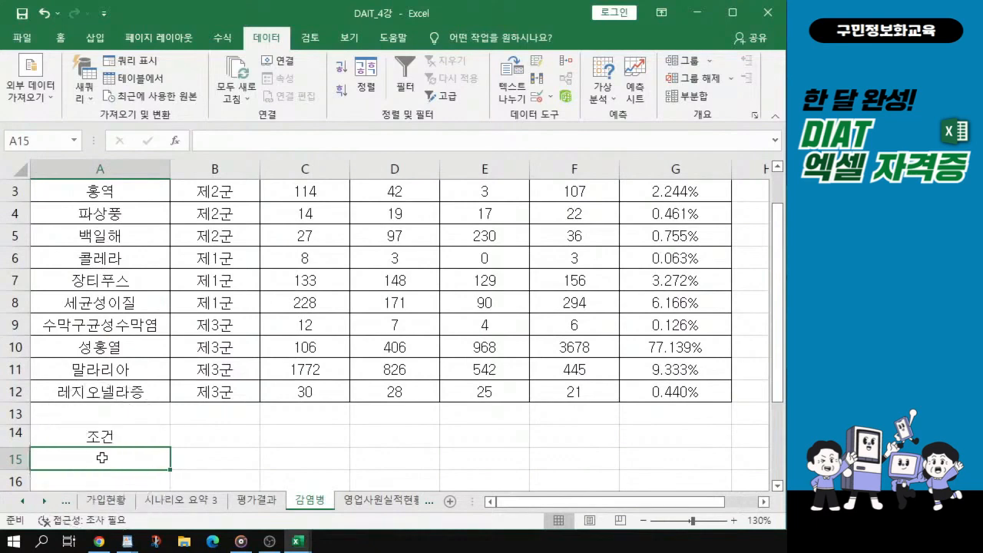
type("=an")
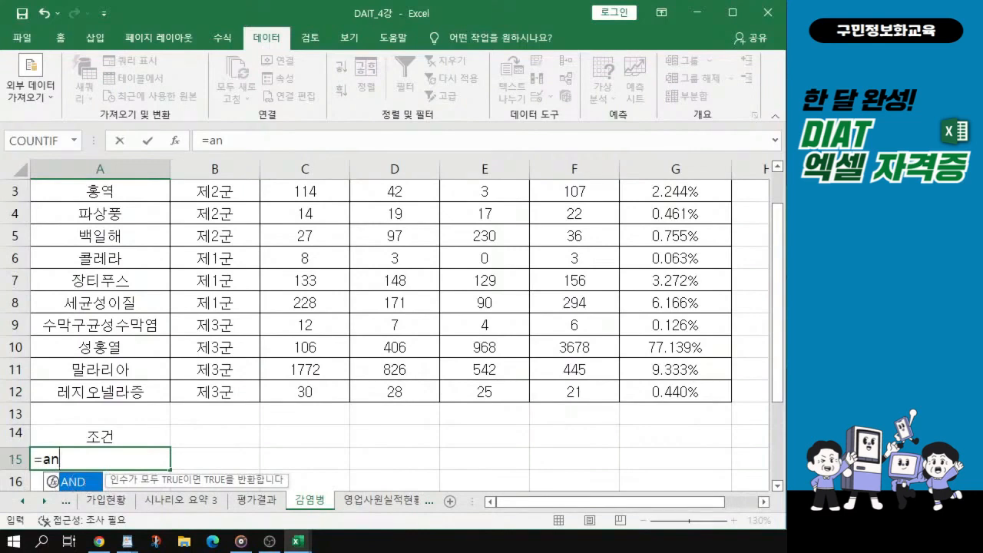
double_click(87, 487)
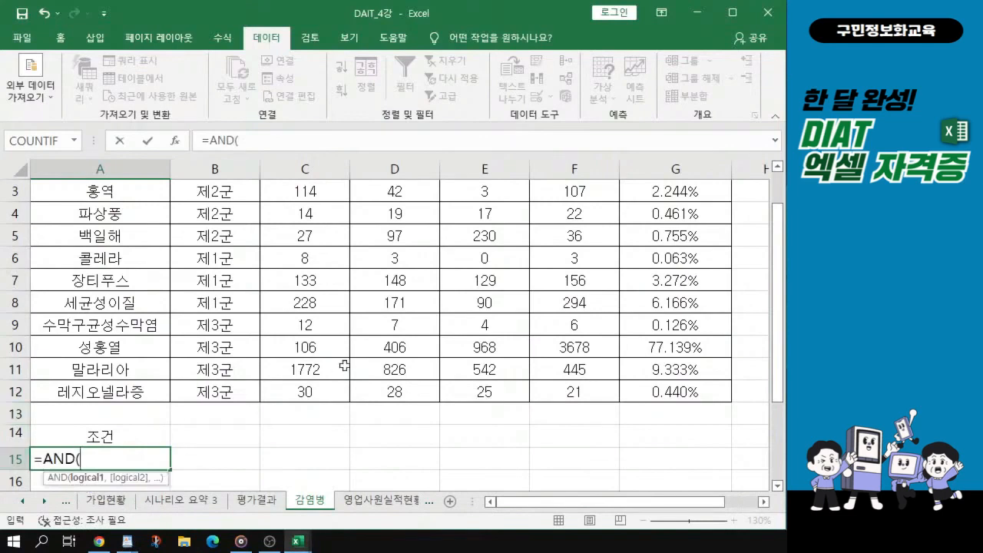
scroll(257, 299, "up", 1)
scroll(257, 299, "up", 1)
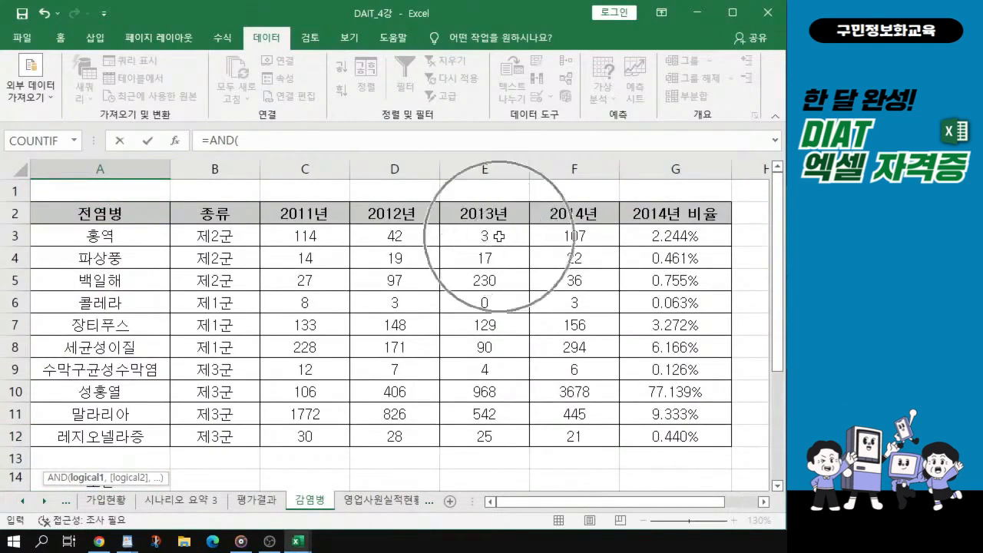
left_click(500, 237)
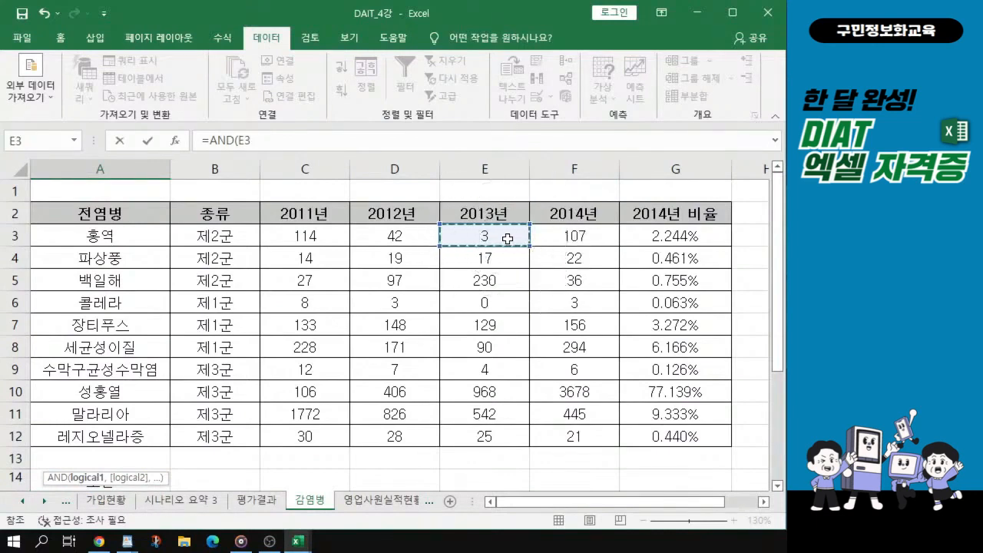
scroll(344, 374, "down", 1)
scroll(344, 375, "down", 2)
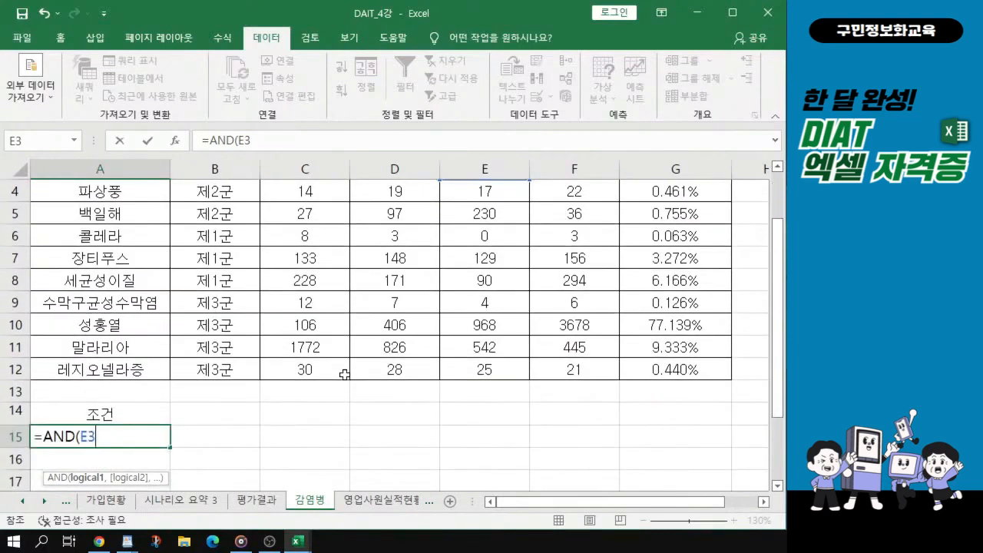
type(">=100")
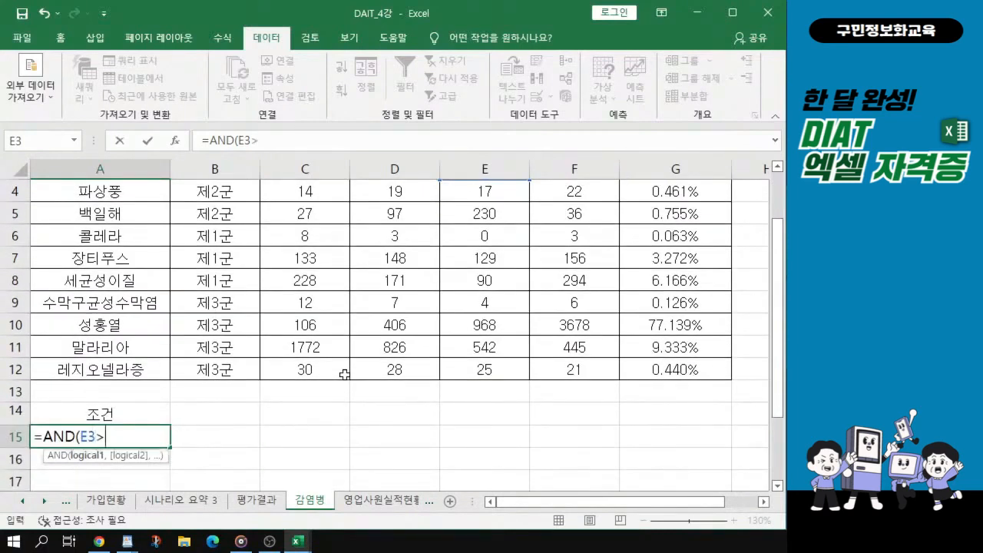
Add the 2014년 condition F3>=100 as the second argument and complete the AND formula in A15.
type(",")
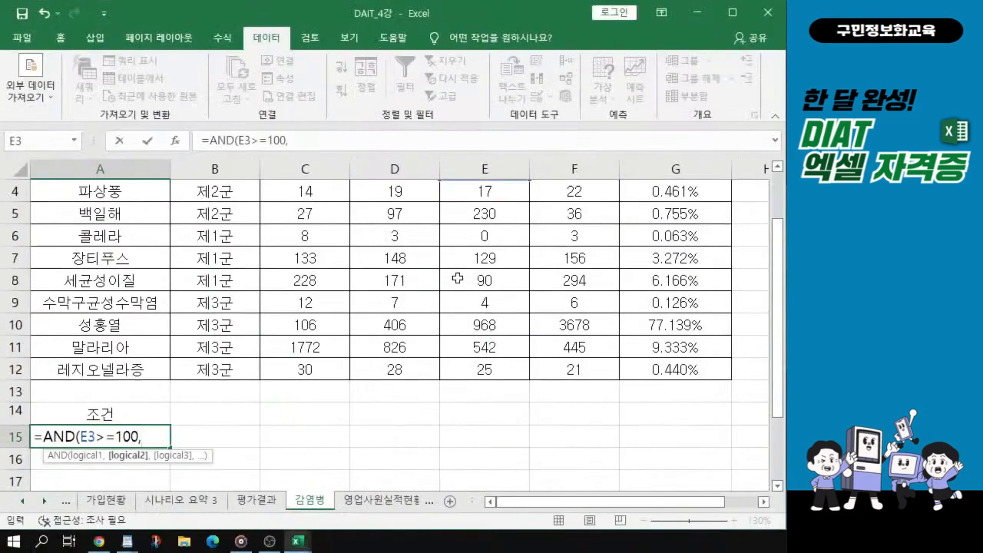
scroll(496, 283, "up", 1)
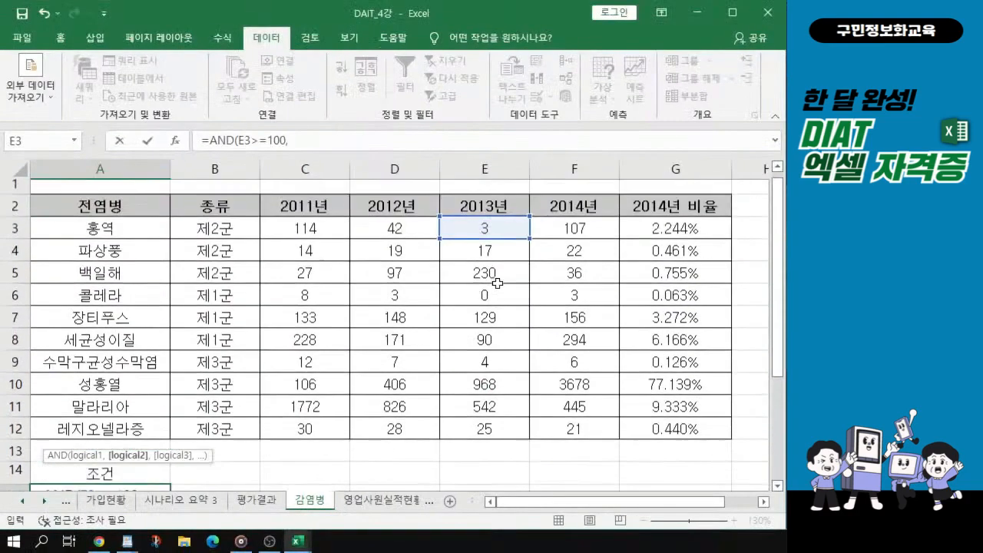
left_click(584, 238)
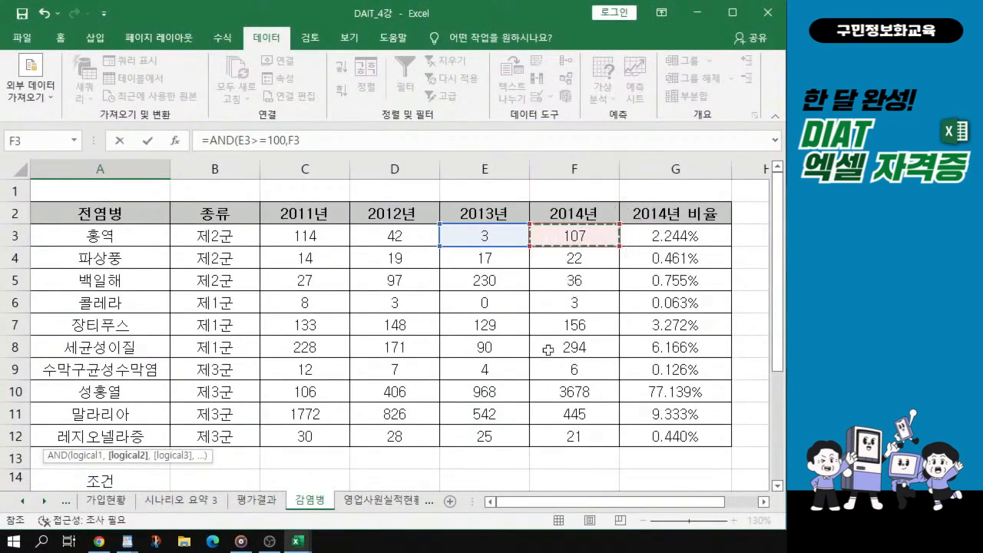
scroll(529, 400, "down", 1)
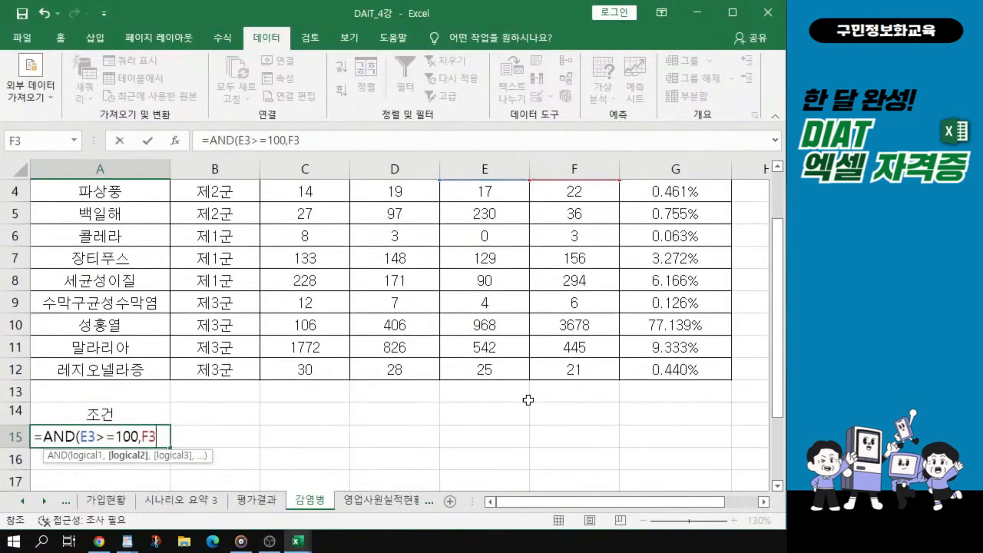
type(">=100)")
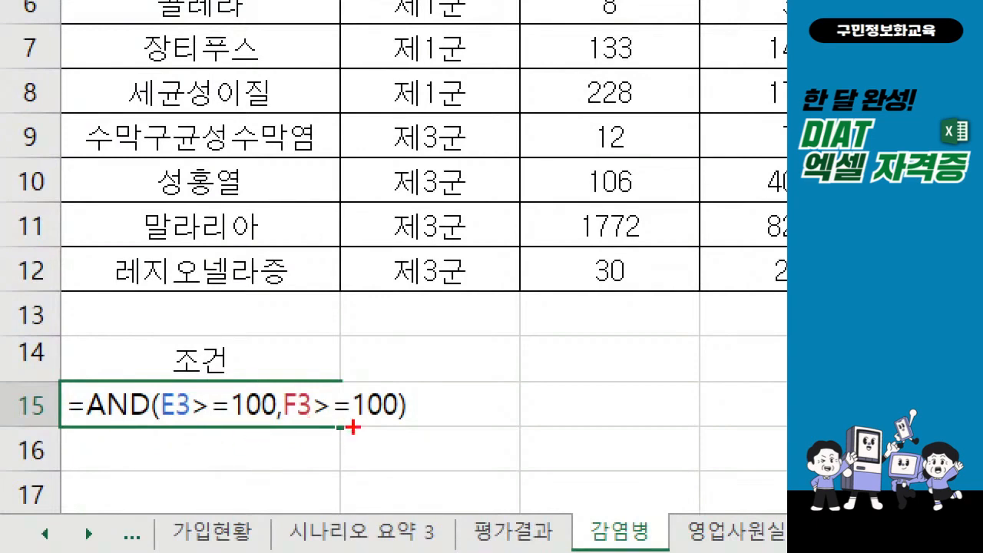
left_click_drag(383, 427, 416, 427)
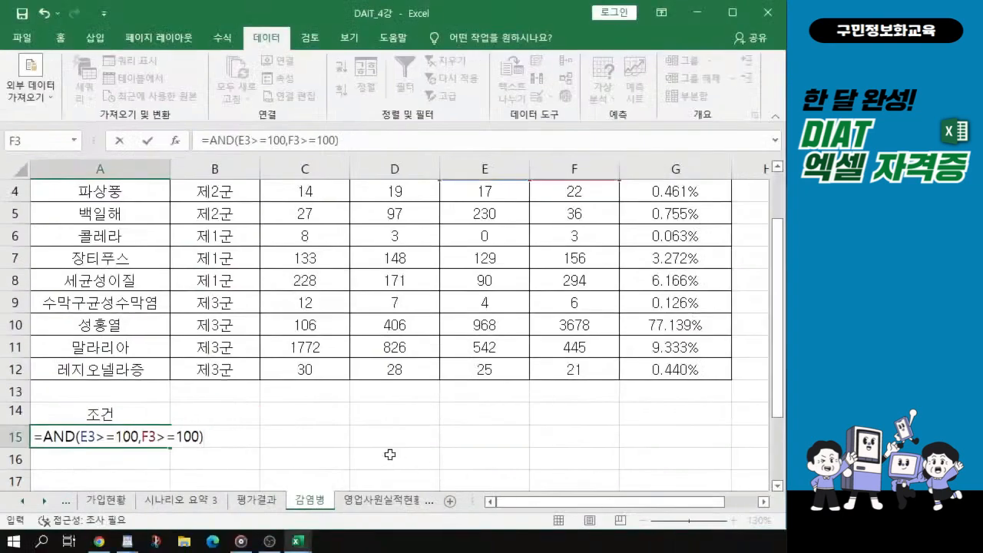
key("Return")
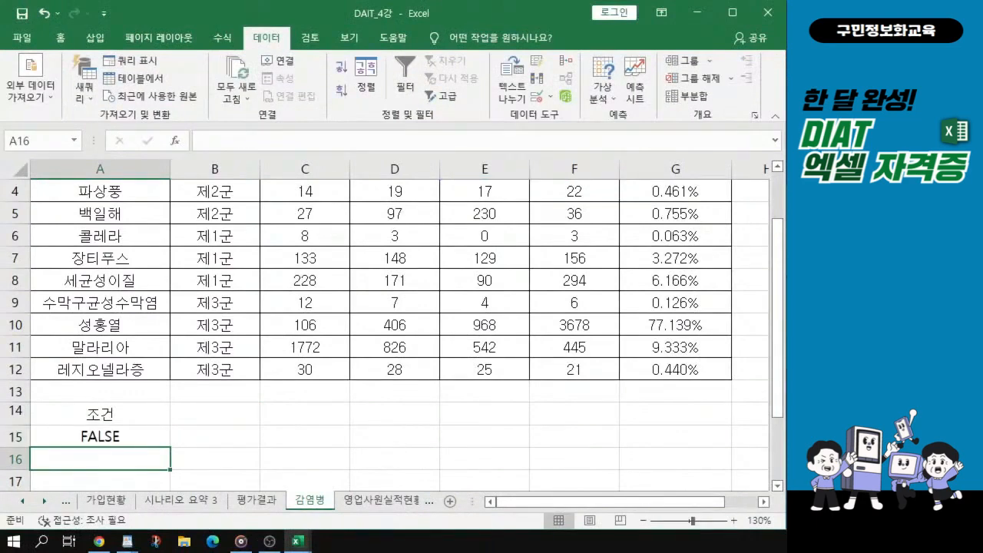
key("alt+Tab")
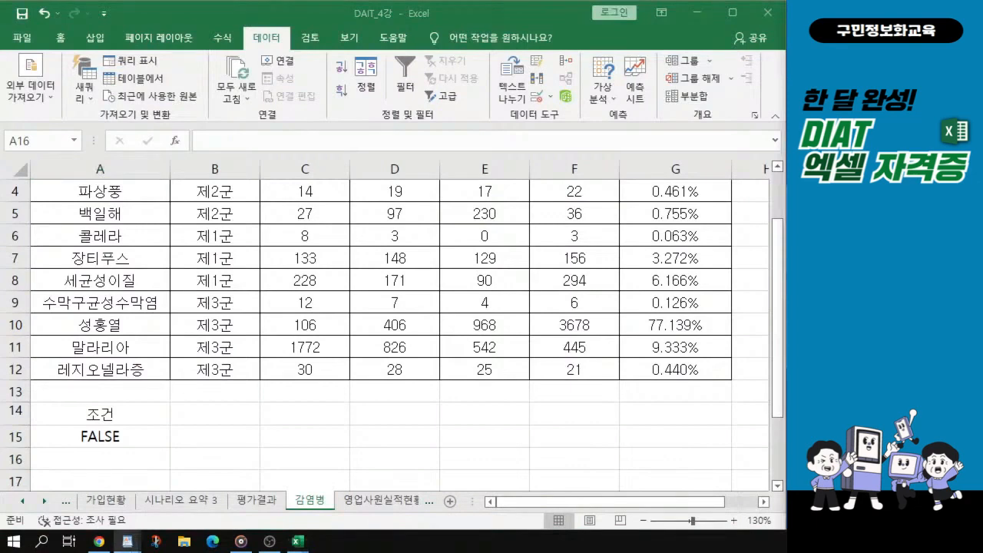
Copy the 전염병, 종류, 2013년 and 2014년 headings from row 2 of the 감염병 table.
scroll(273, 281, "up", 1)
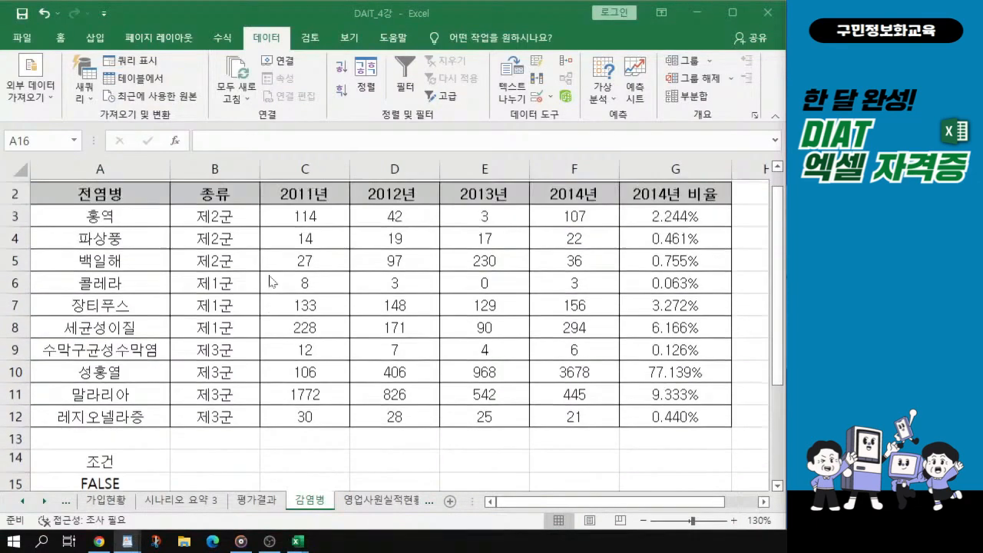
key("ctrl")
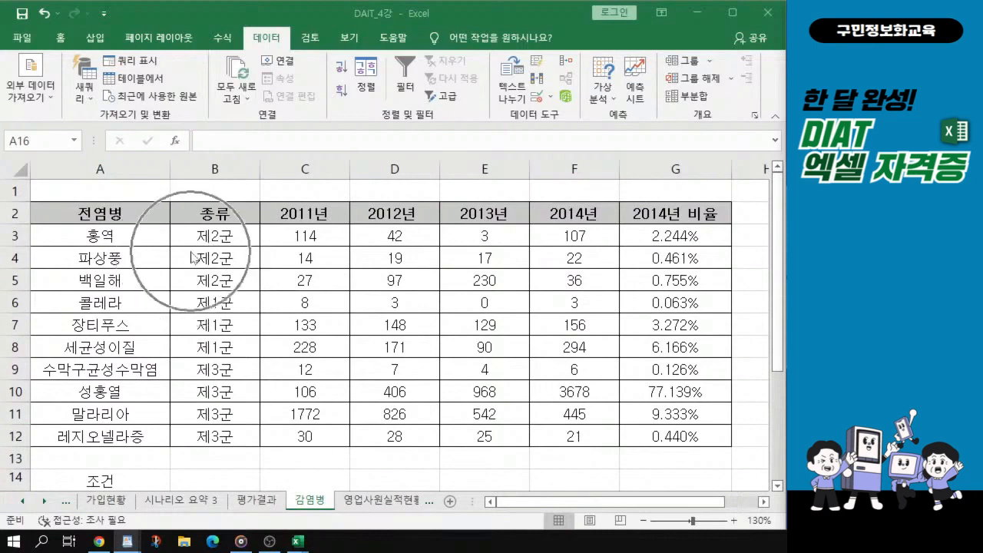
left_click(98, 213)
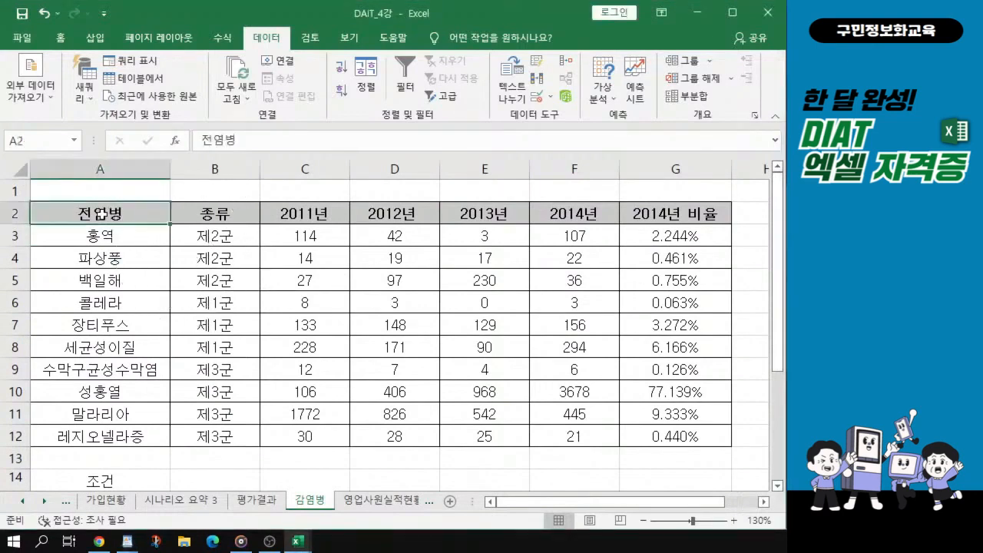
key("ctrl")
key("ctrl")
key("ctrl")
key("ctrl")
key("ctrl")
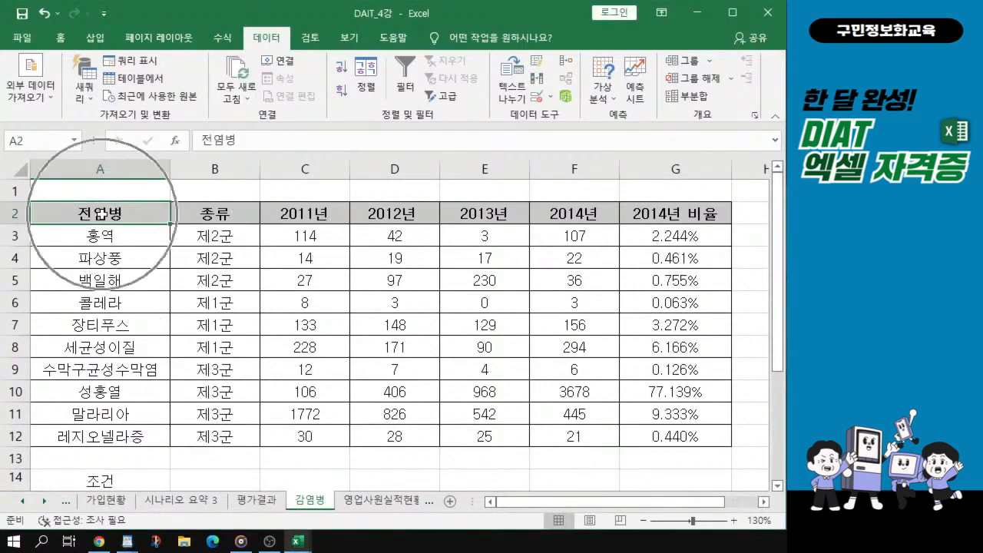
left_click_drag(100, 213, 233, 217)
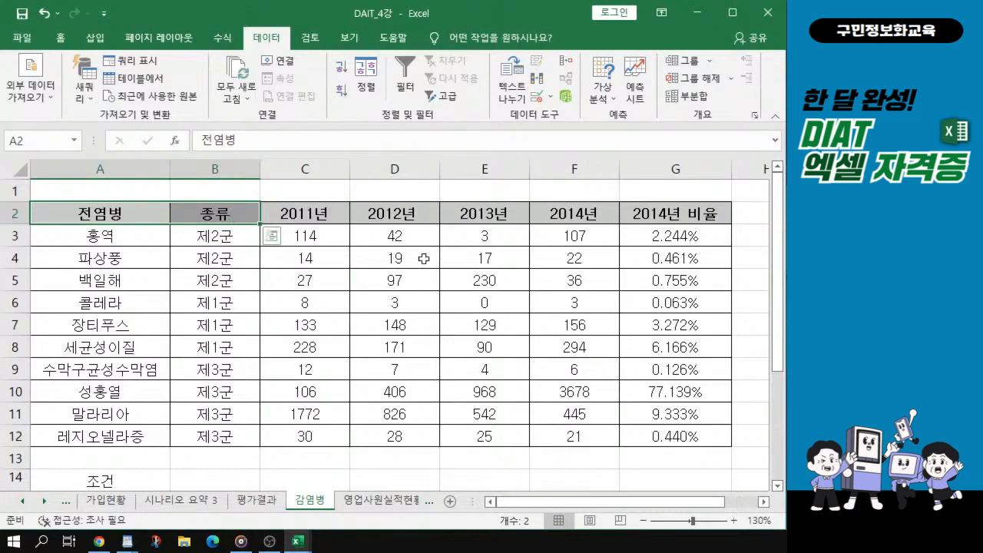
left_click(473, 213, "ctrl")
left_click(588, 219, "ctrl")
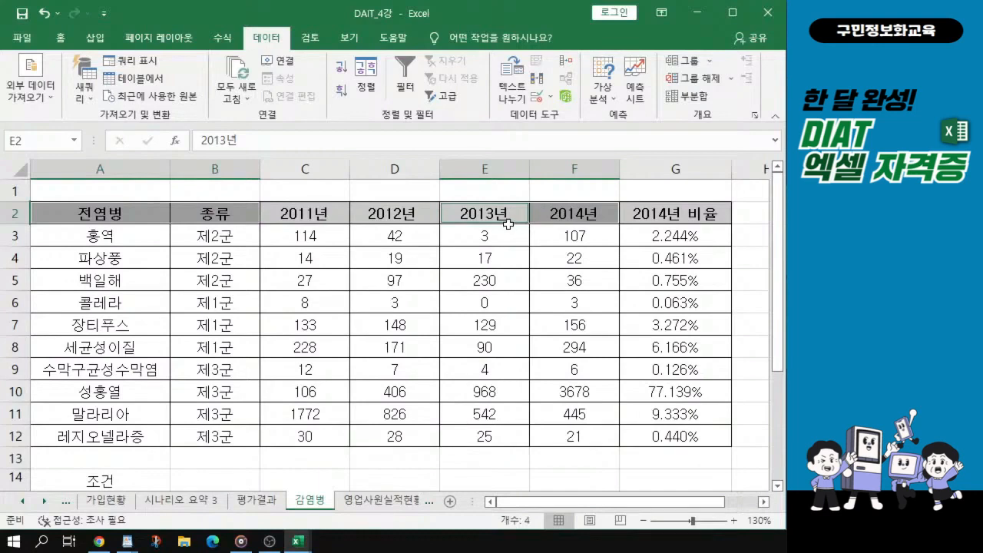
scroll(508, 223, "up", 1)
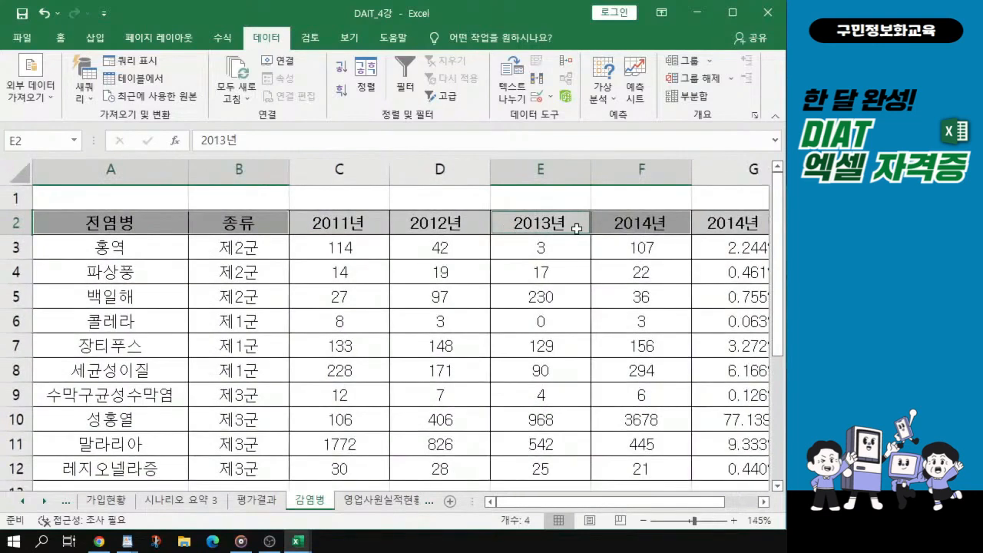
key("ctrl+c")
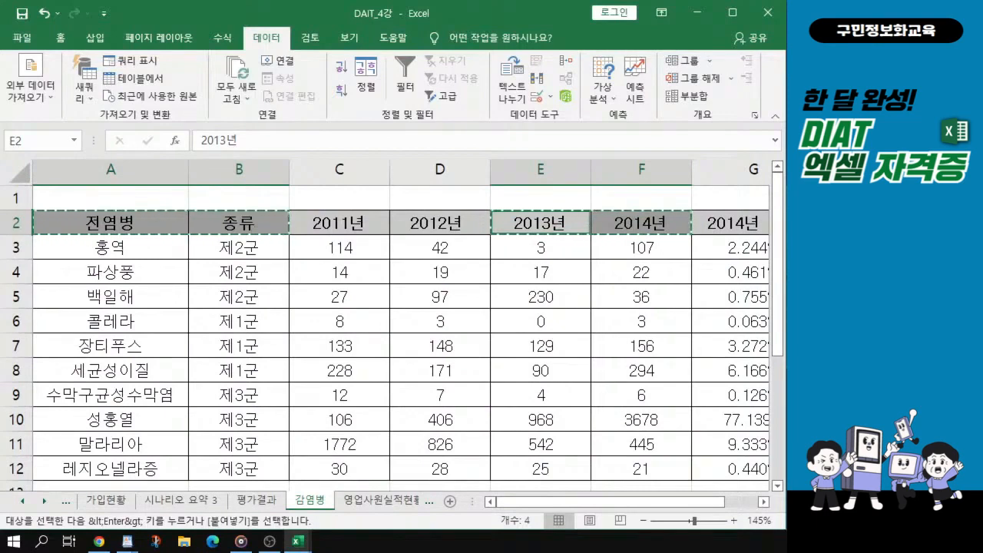
Paste the copied headings into row 18 starting at A18, and clear the copy marquee around the source cells.
scroll(204, 412, "down", 3)
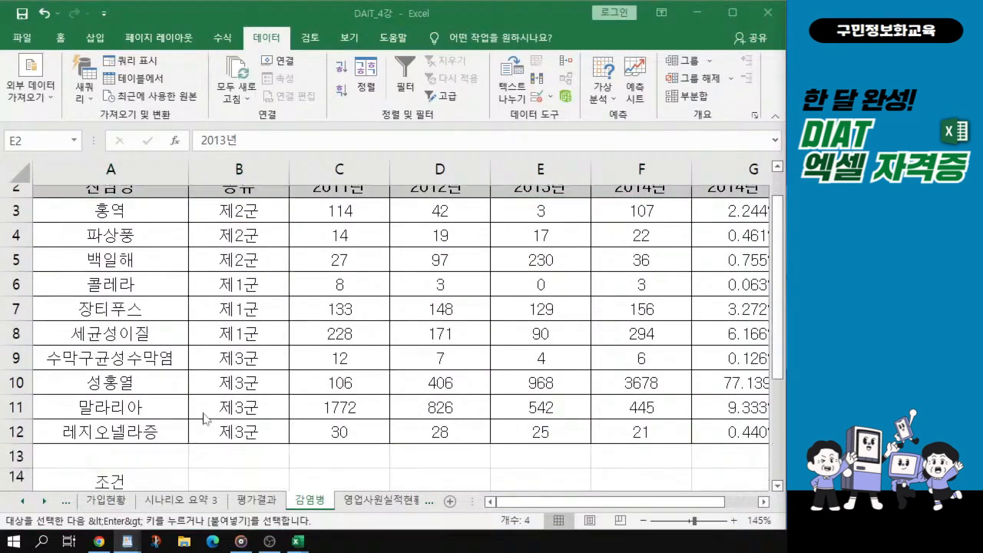
left_click(63, 394)
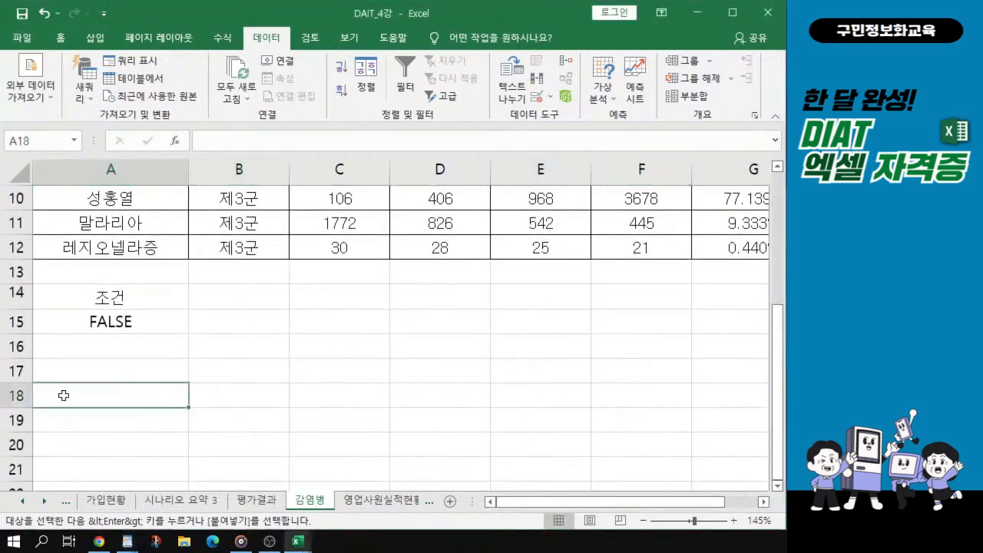
left_click(63, 395)
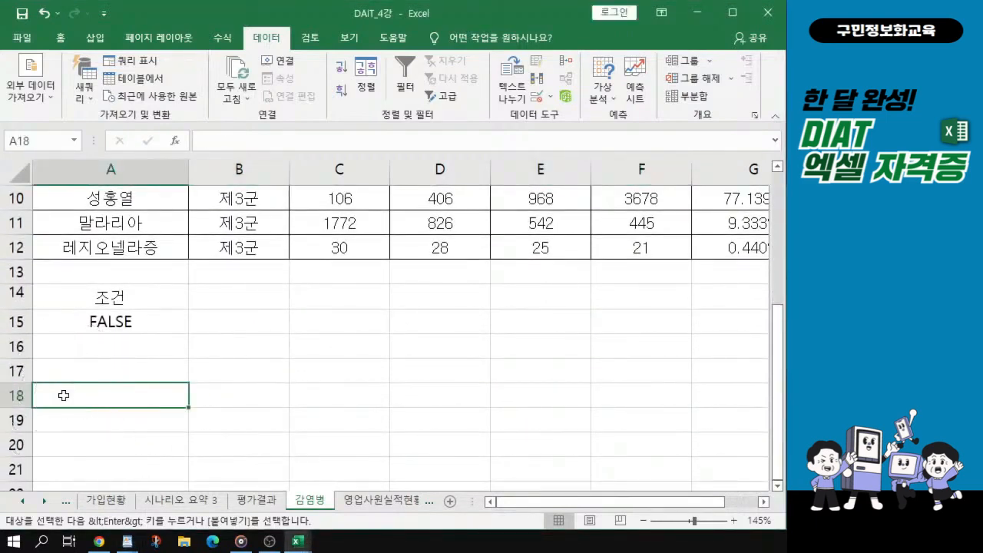
key("ctrl+v")
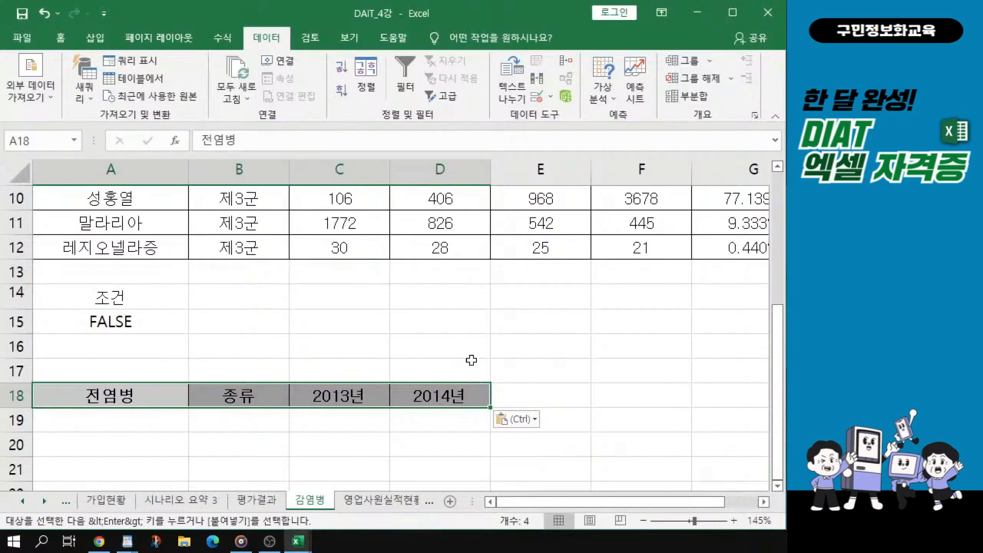
scroll(471, 360, "up", 2)
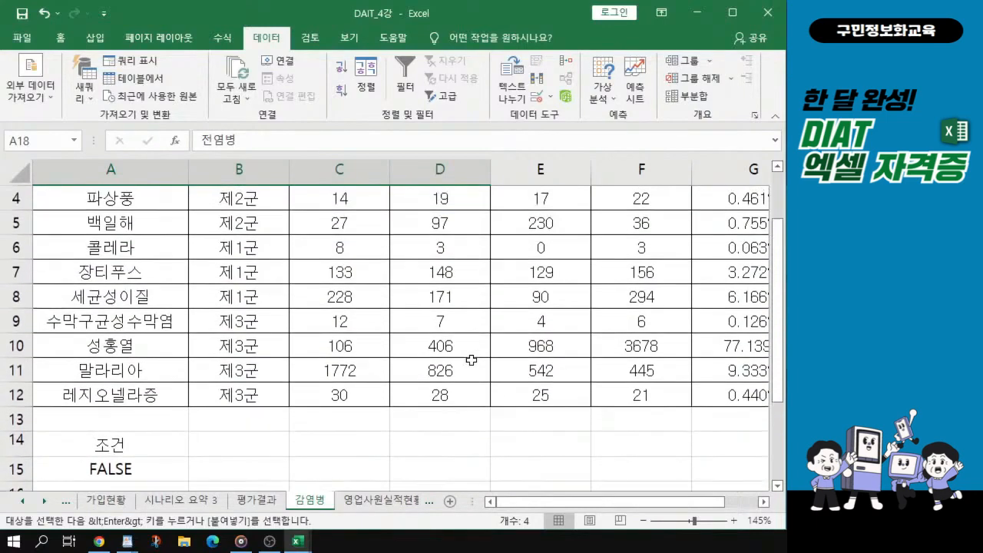
scroll(471, 360, "down", 1)
key("ctrl")
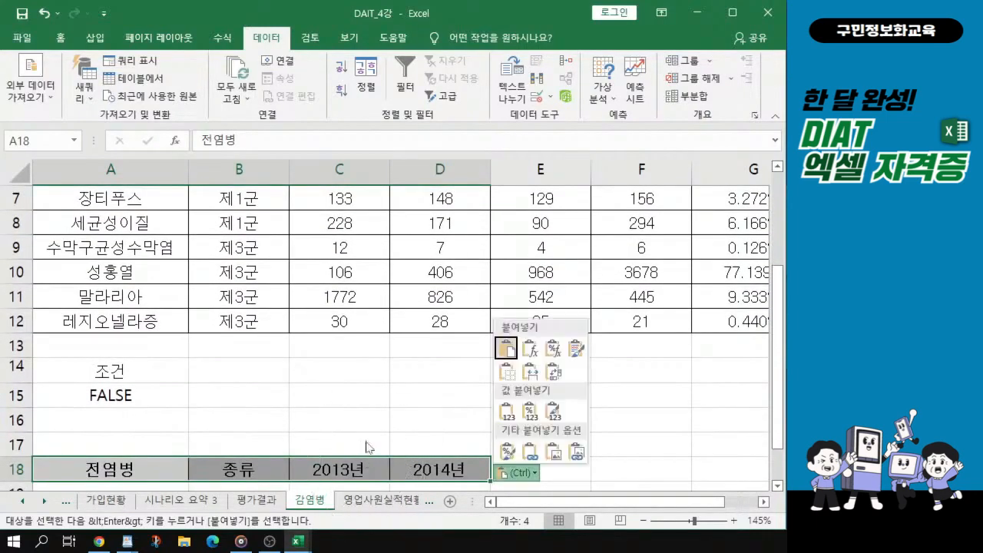
scroll(370, 445, "up", 2)
scroll(375, 411, "up", 1)
left_click(281, 304)
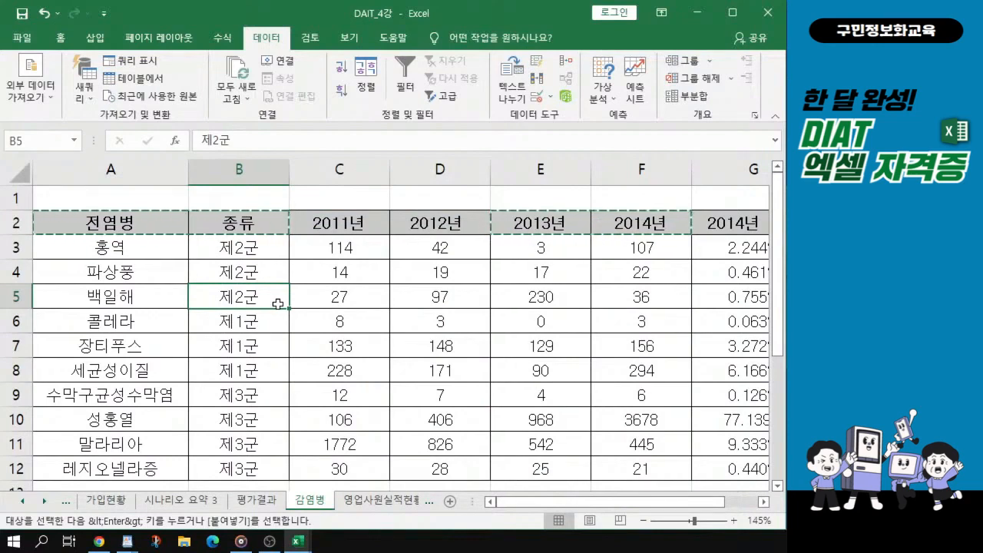
key("Escape")
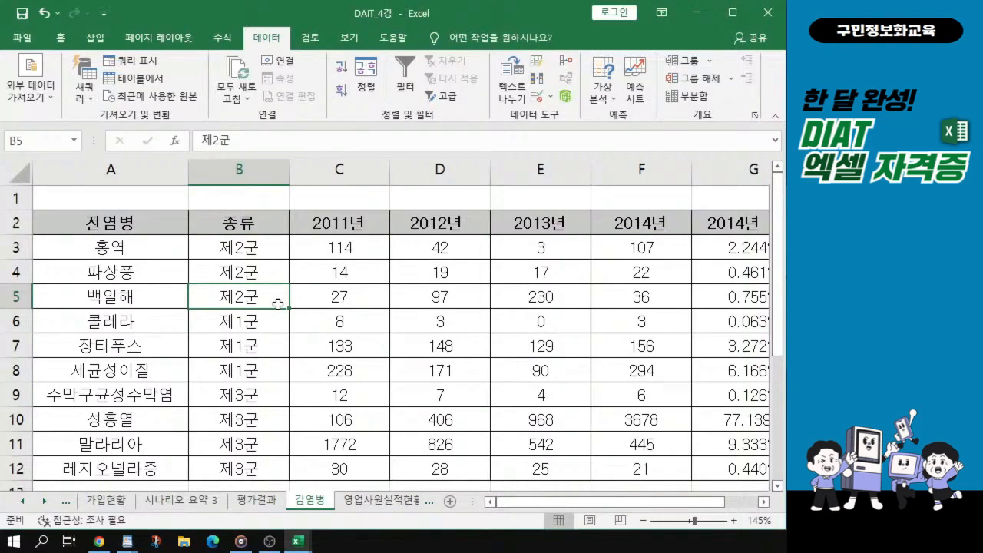
Set up an advanced filter on list range A2:G12 that copies to another location, with criteria range A14:A15.
left_click(263, 304)
left_click(274, 48)
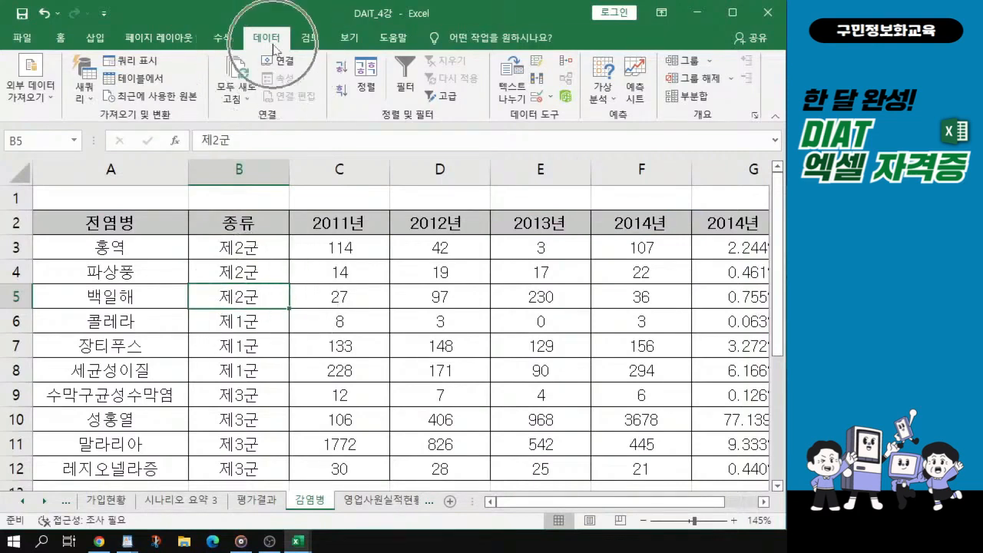
left_click(445, 100)
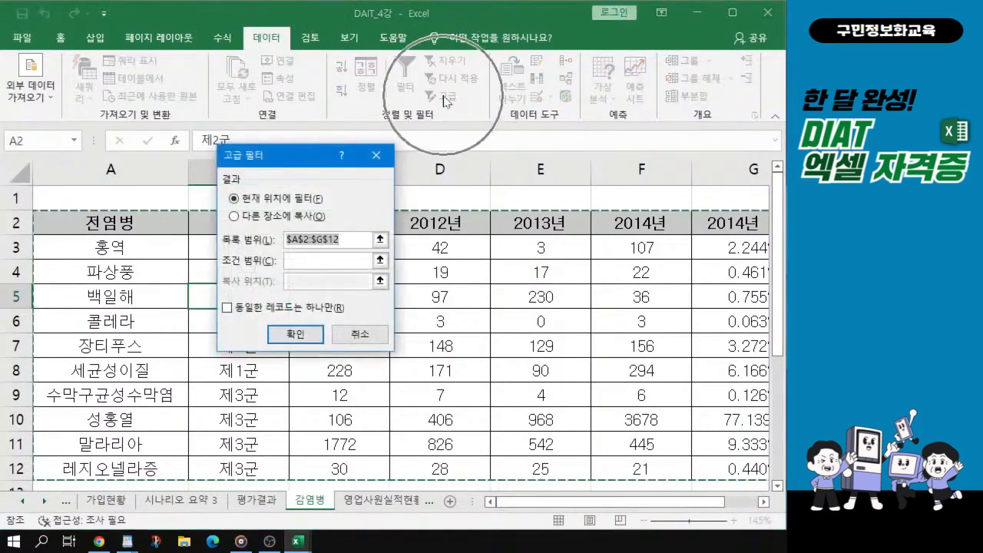
left_click(246, 220)
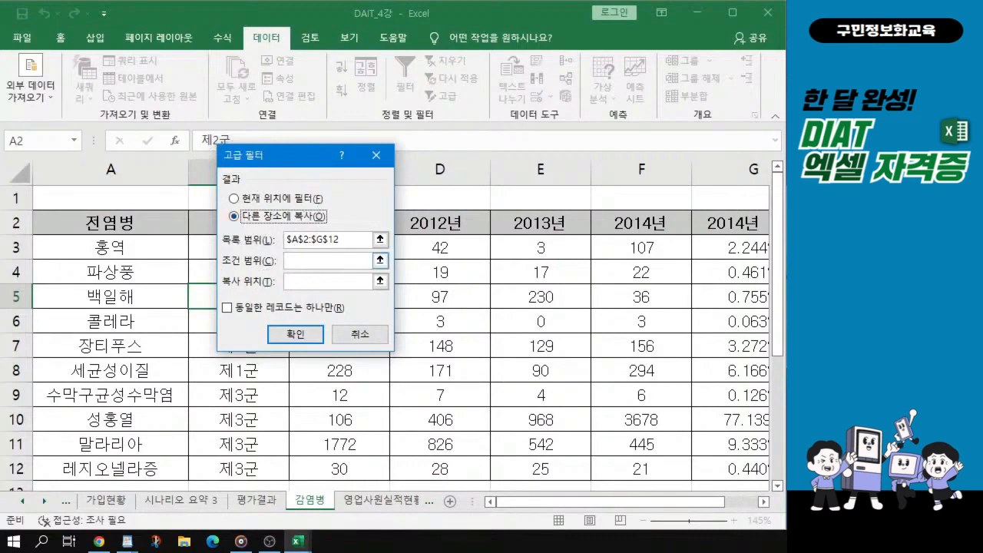
left_click(329, 260)
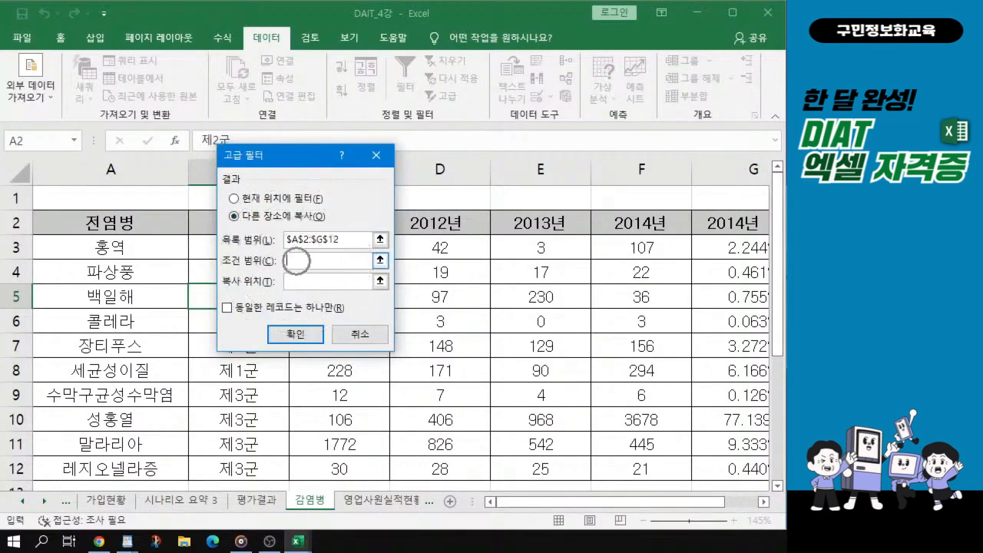
scroll(126, 356, "down", 2)
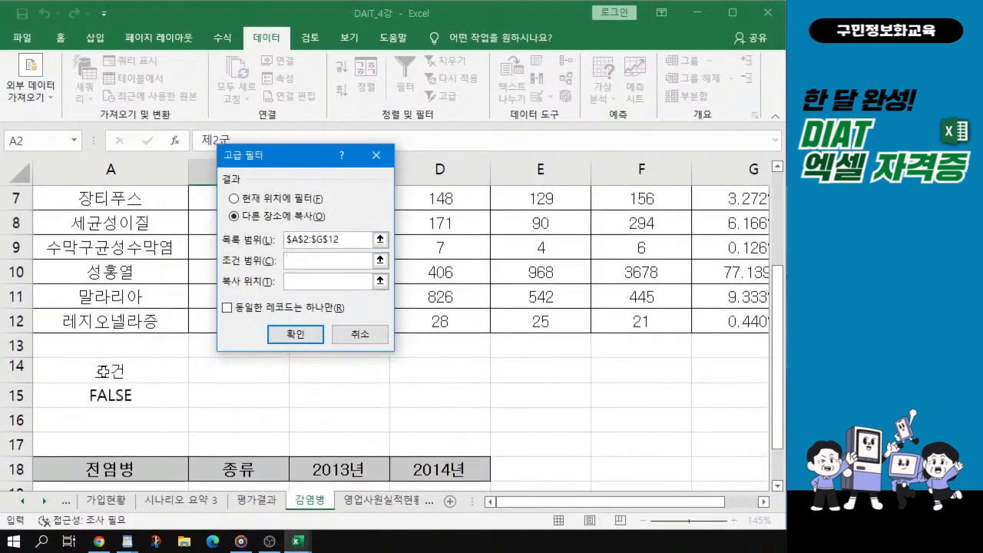
left_click_drag(107, 371, 100, 395)
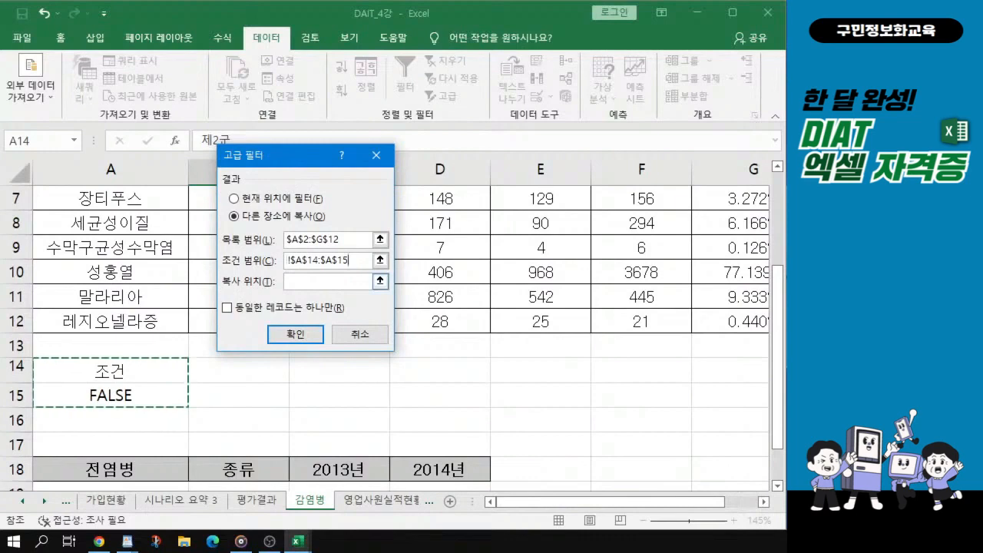
Set the advanced filter's copy destination to the headings in A18:D18 and run the extraction.
left_click(322, 283)
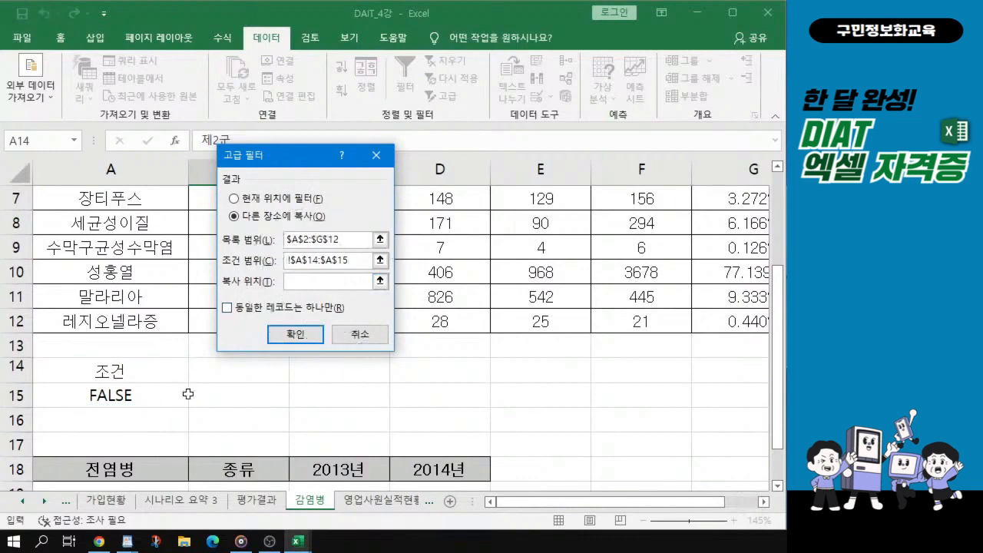
scroll(175, 395, "down", 1)
left_click_drag(105, 398, 448, 396)
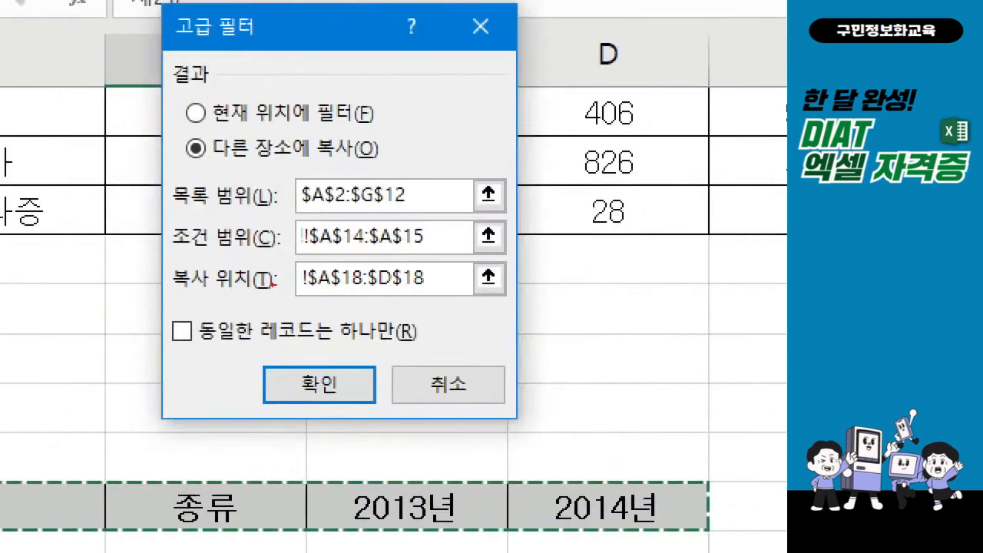
mouse_move(287, 222)
left_mouse_down()
mouse_move(392, 264)
mouse_move(434, 255)
left_mouse_up()
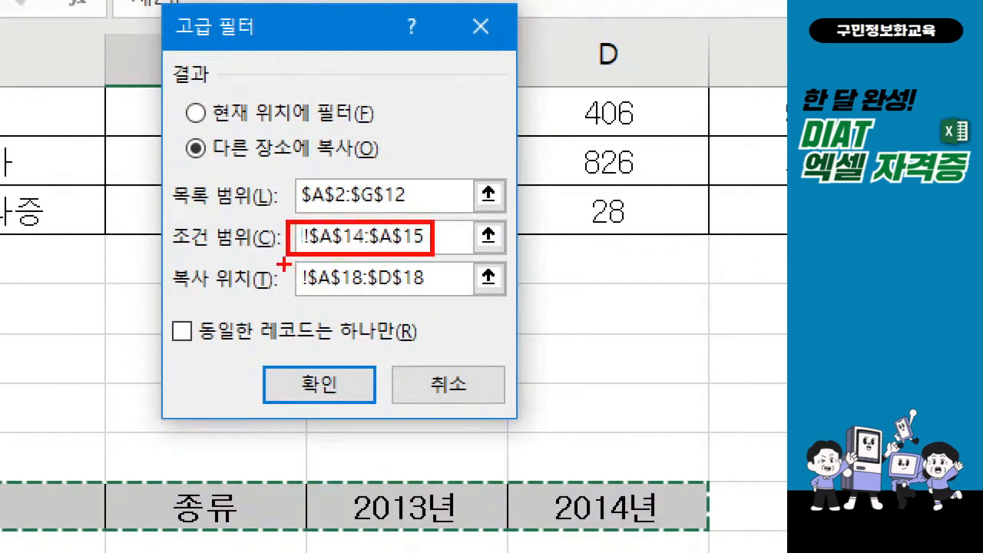
mouse_move(283, 264)
left_mouse_down()
mouse_move(353, 301)
mouse_move(431, 265)
mouse_move(438, 301)
left_mouse_up()
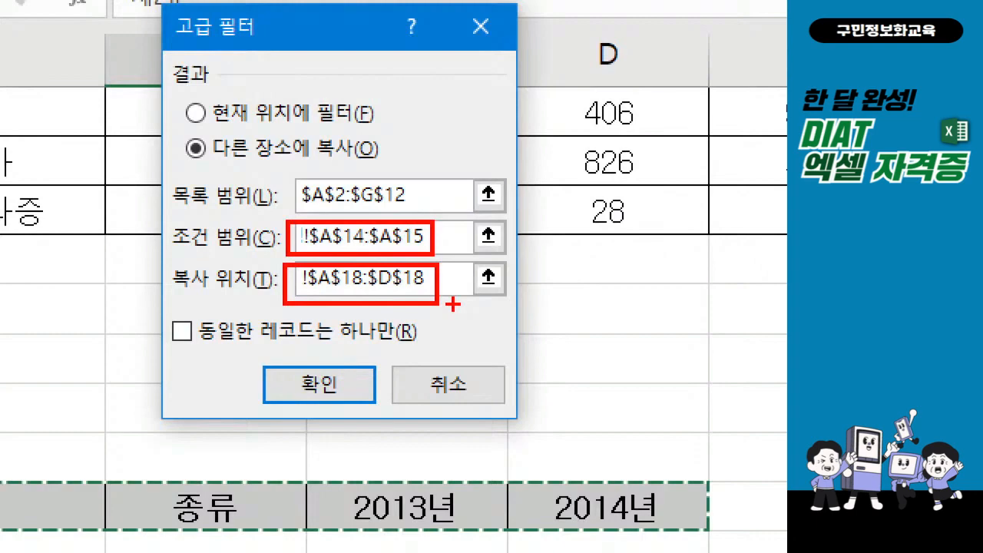
mouse_move(278, 372)
left_mouse_down()
mouse_move(297, 386)
mouse_move(320, 353)
left_mouse_up()
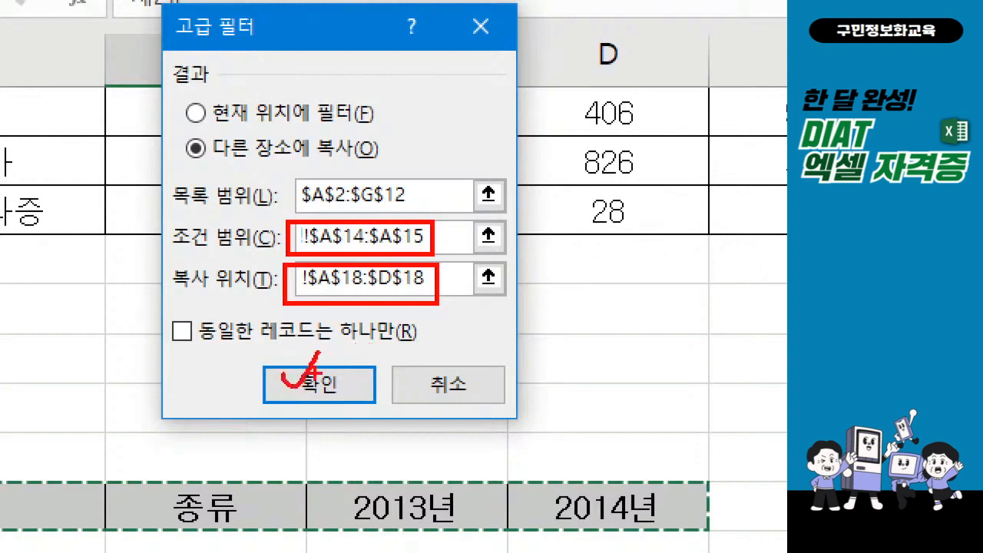
key("Escape")
left_click(295, 336)
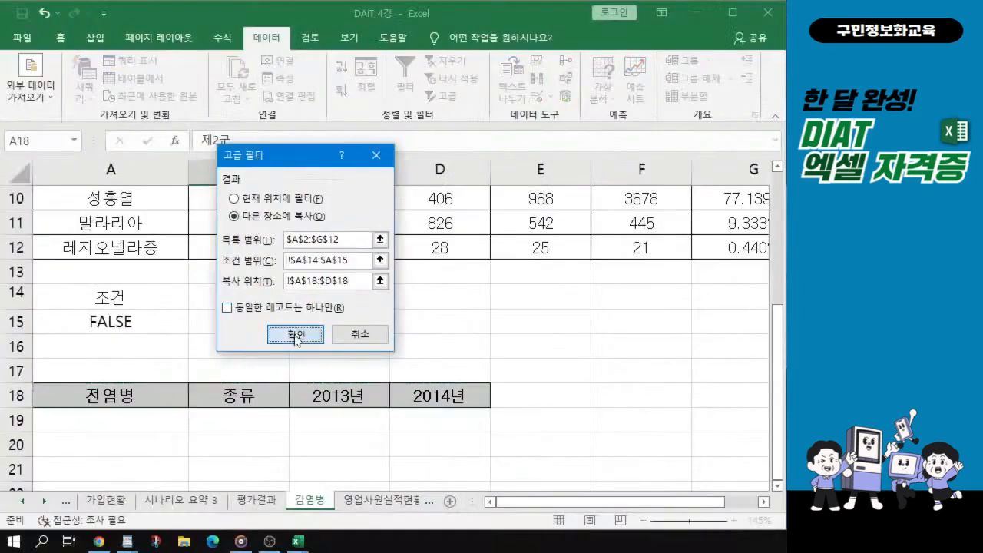
scroll(291, 334, "up", 2)
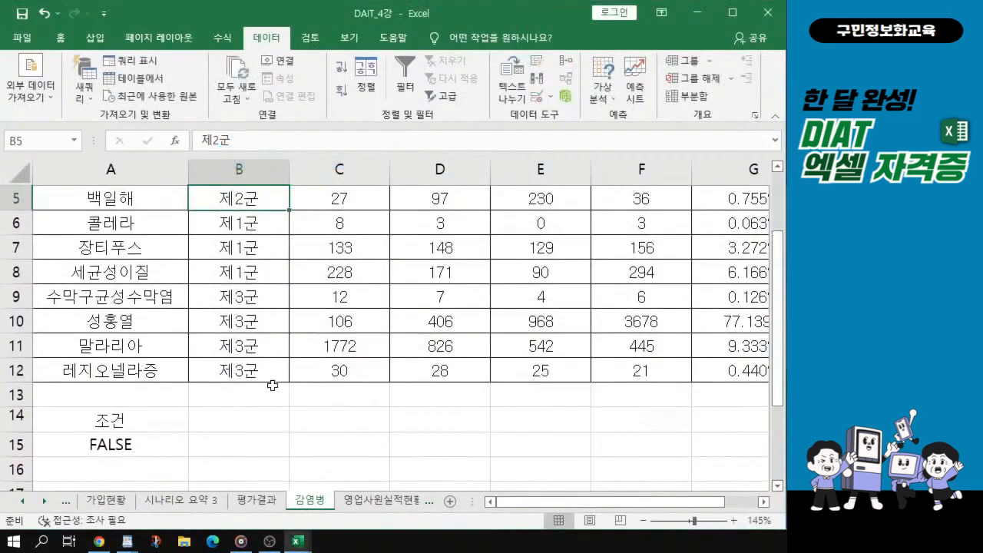
scroll(270, 388, "down", 2)
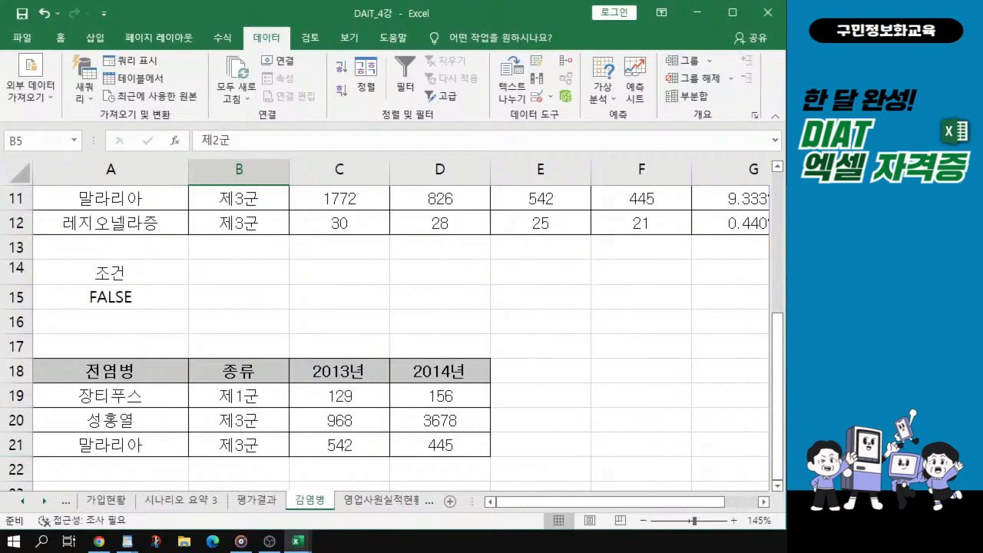
Switch to the 부분합과 시나리오 완성 workbook and view the scenario summary on its 시나리오_감염병 sheet.
key("alt+Tab")
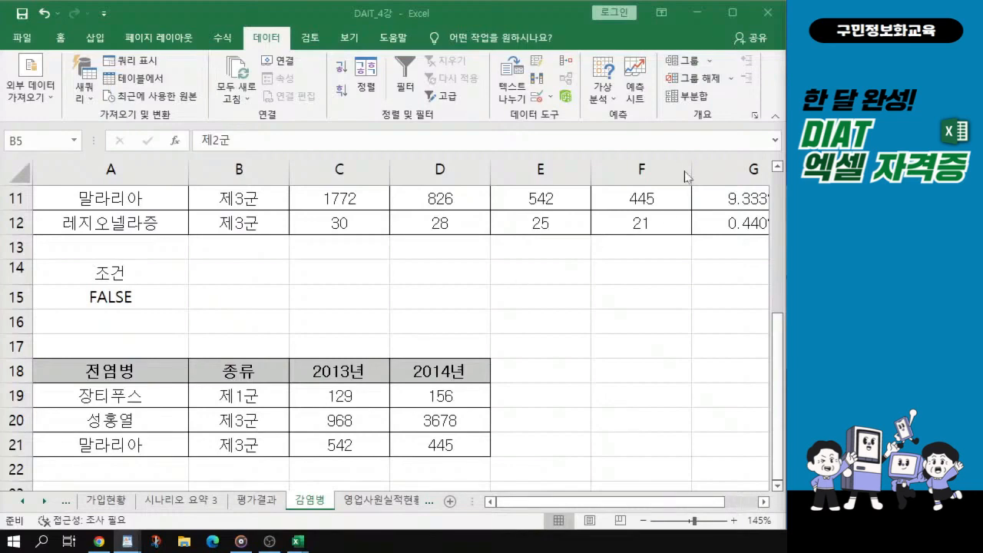
scroll(271, 225, "up", 2)
scroll(271, 241, "up", 1)
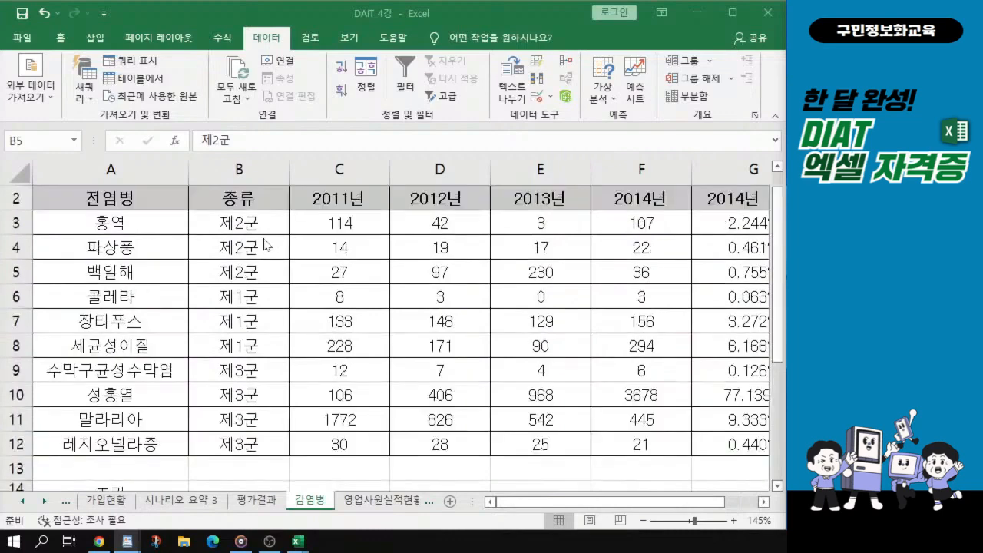
left_click(247, 271)
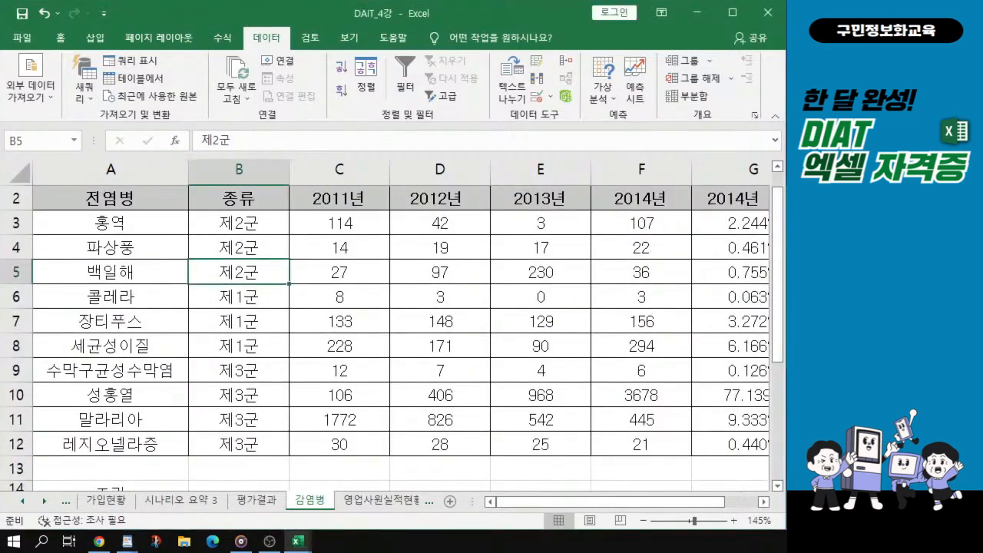
left_click_drag(383, 537, 459, 1)
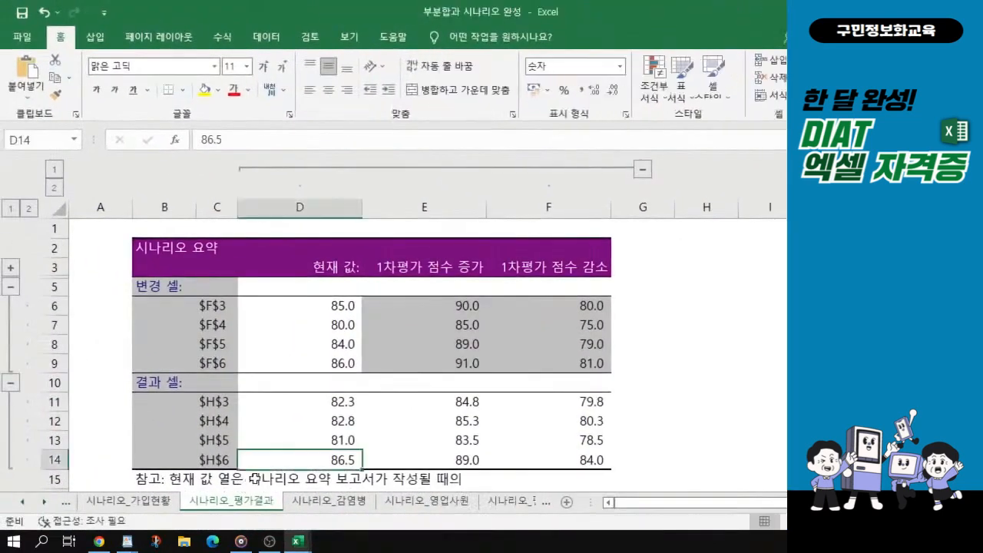
left_click(324, 501)
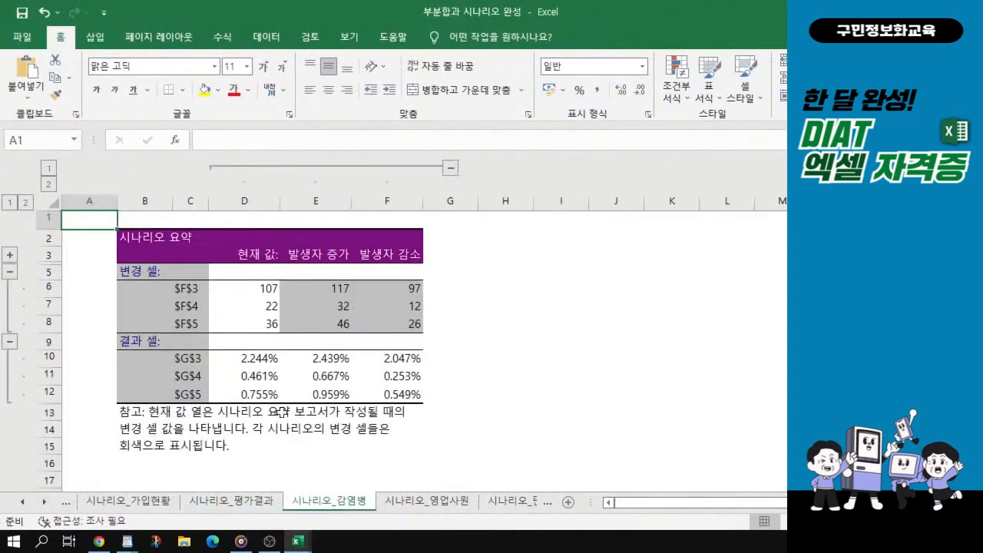
Return to the DAIT_4강 workbook's 감염병 sheet and examine the 제2군 rows together with their 2014년 values in F3:F5.
scroll(281, 411, "up", 2, "ctrl")
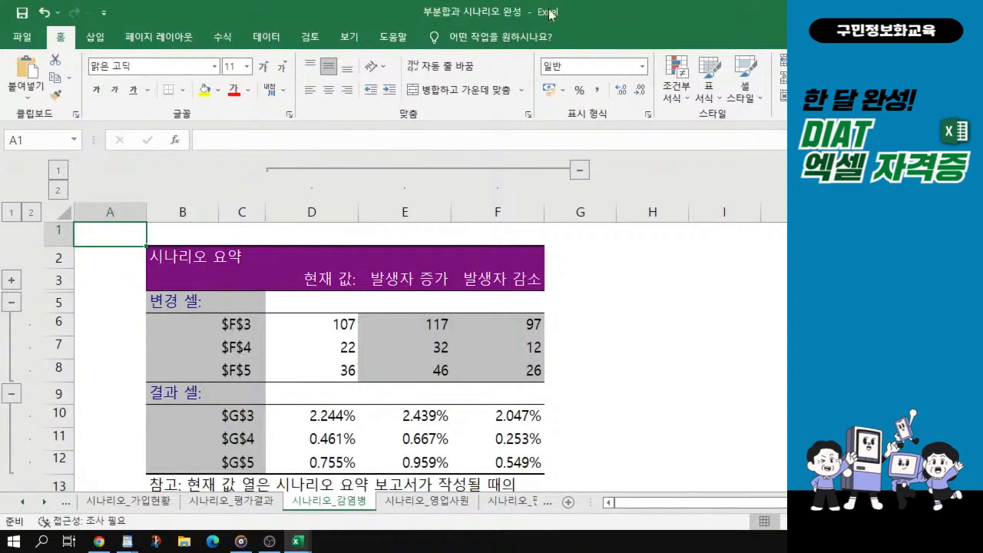
left_click_drag(551, 14, 368, 549)
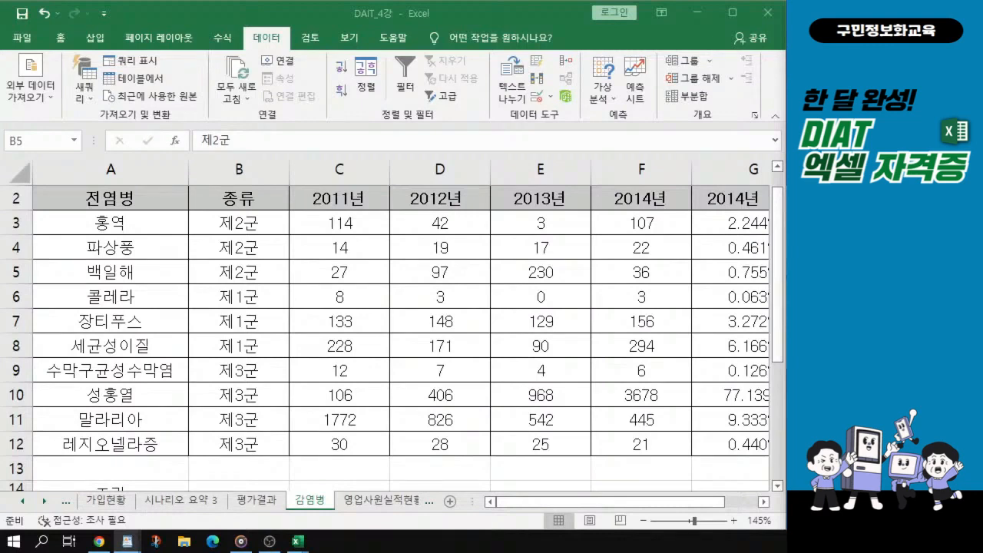
left_click(267, 229)
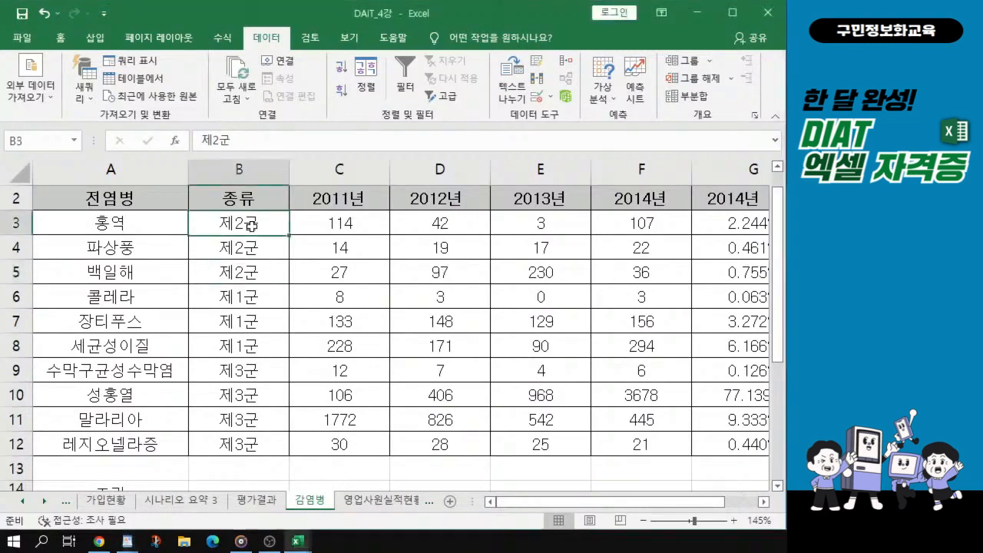
left_click_drag(251, 225, 251, 271)
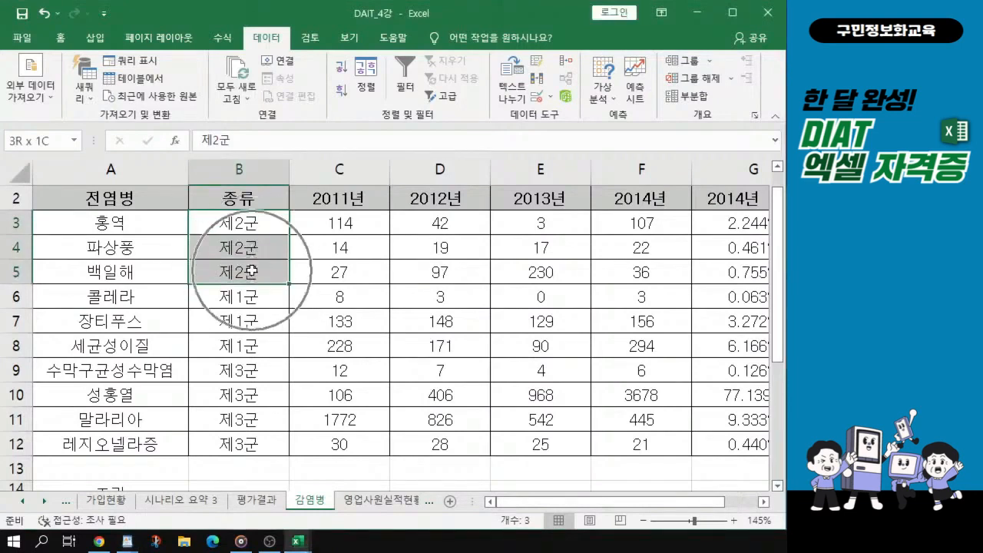
left_click_drag(665, 224, 662, 270)
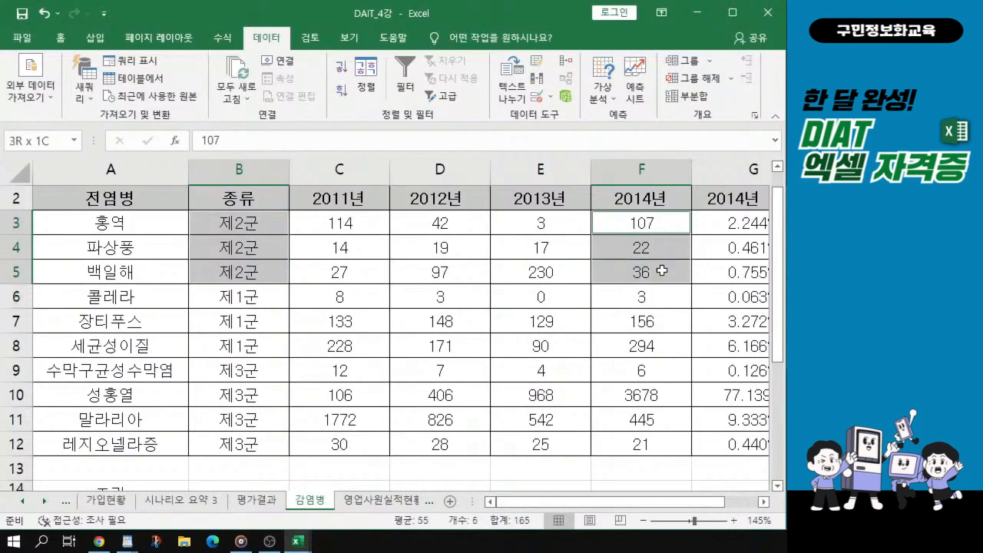
left_click(606, 302)
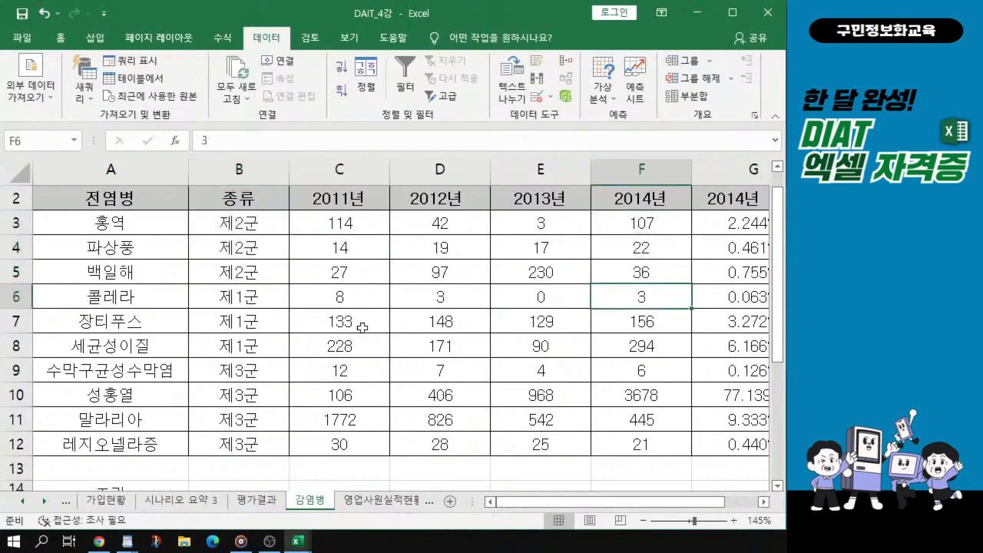
left_click(348, 302)
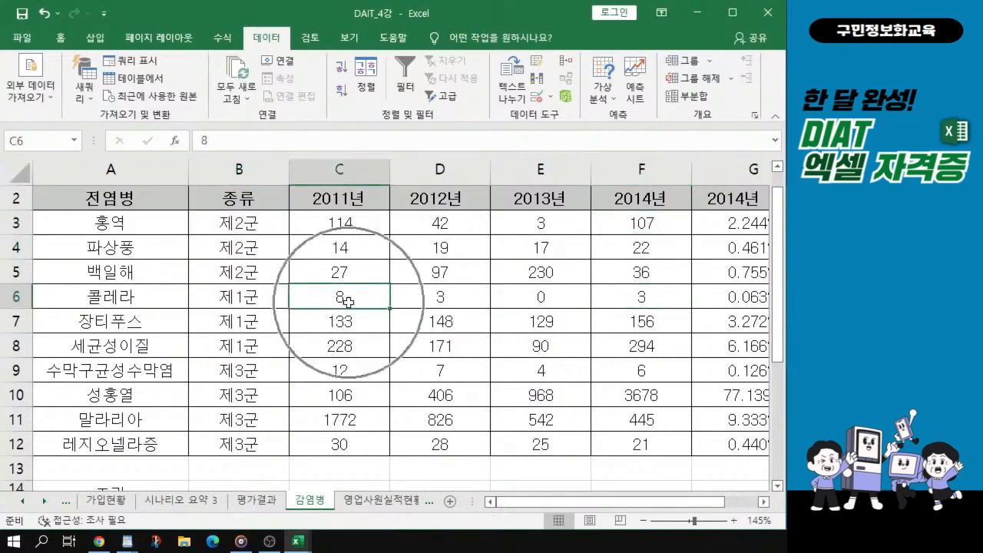
Open the Scenario Manager for the 감염병 sheet and start adding a new scenario.
left_click(608, 103)
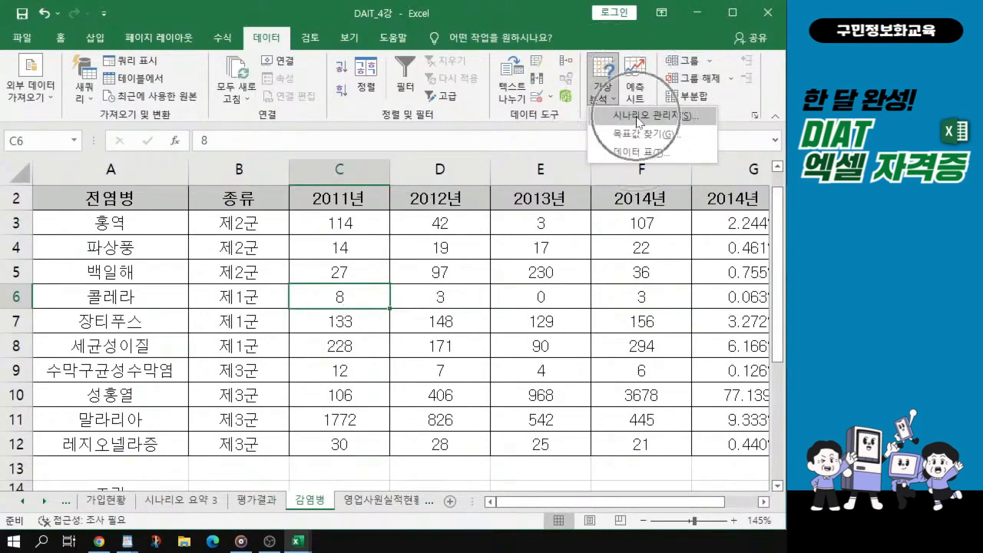
left_click(638, 117)
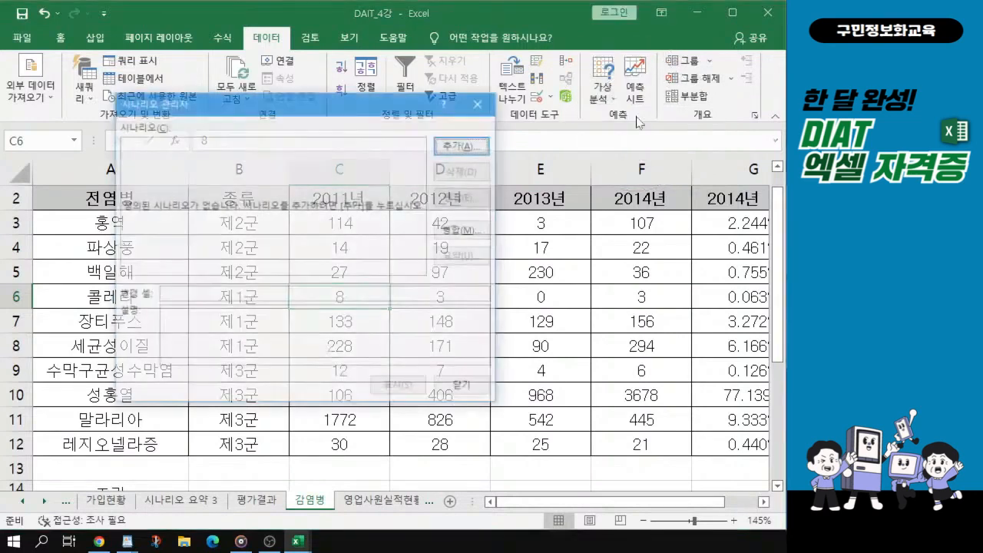
left_click(468, 146)
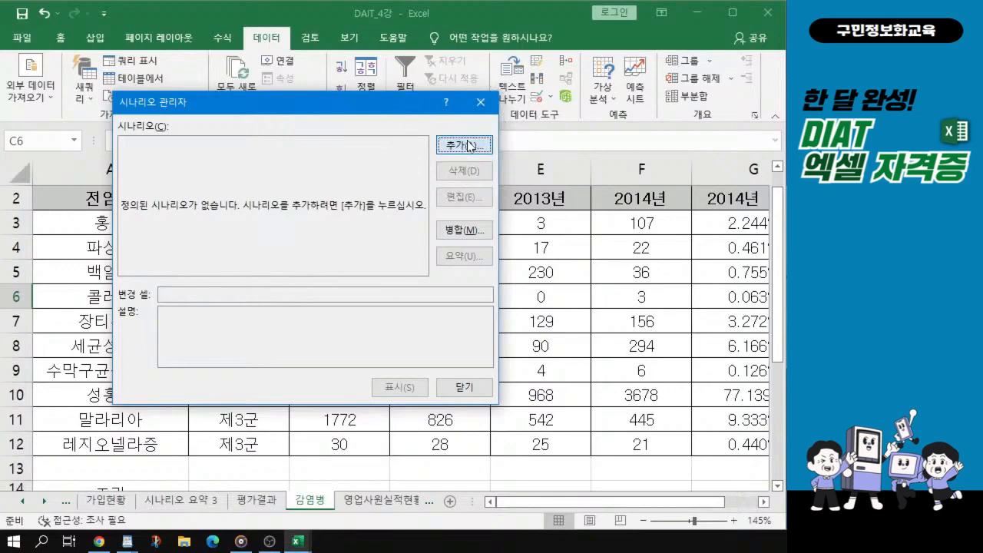
left_click_drag(286, 113, 402, 144)
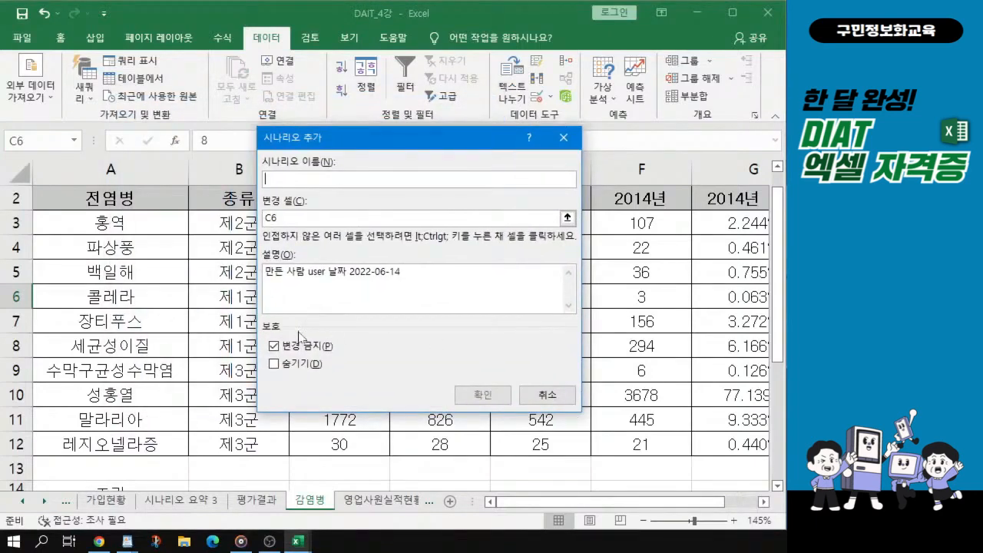
type("qkftodw")
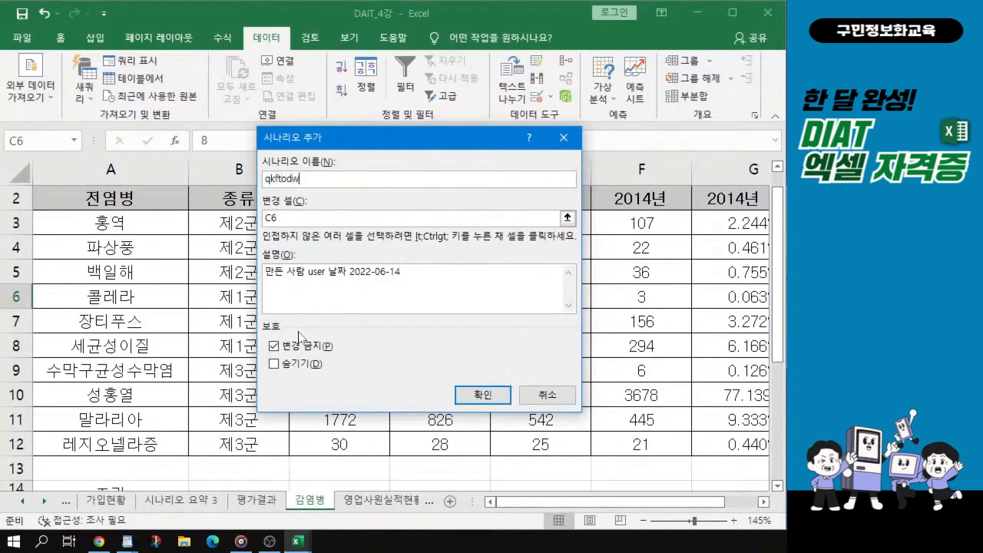
key("BackSpace")
key("BackSpace")
key("BackSpace")
key("BackSpace")
key("BackSpace")
key("BackSpace")
key("BackSpace")
key("BackSpace")
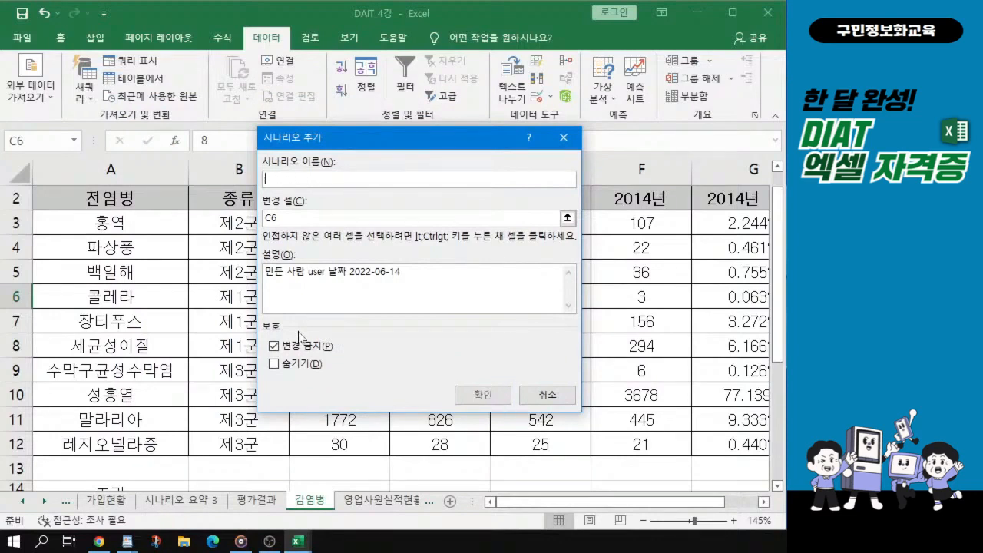
Name the new scenario 발생자 증가.
type("발생자 조")
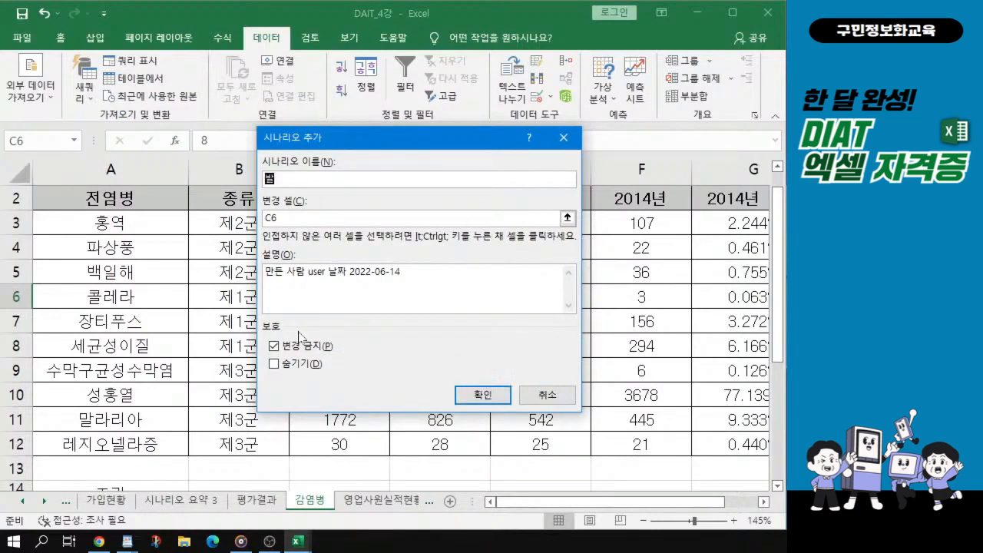
type("증가")
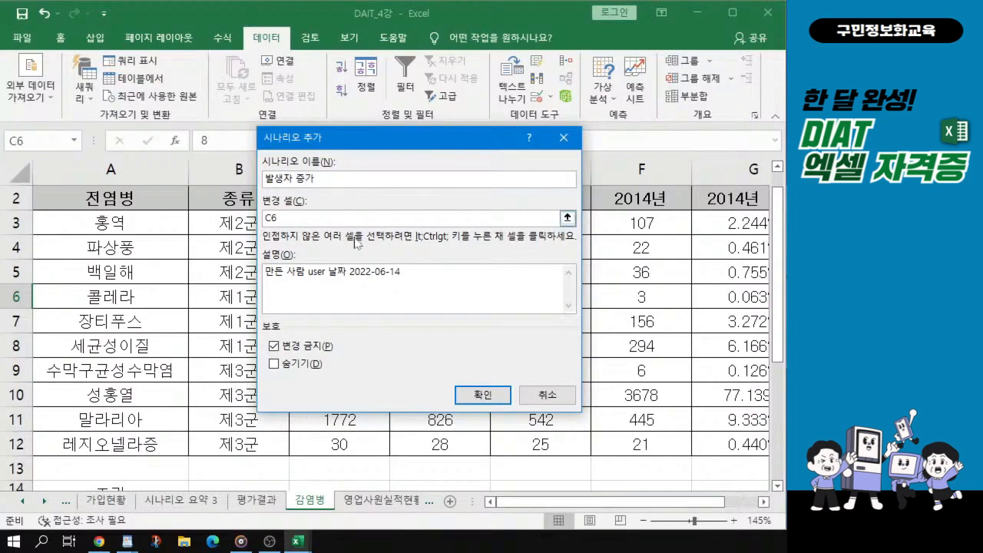
key("alt+Tab")
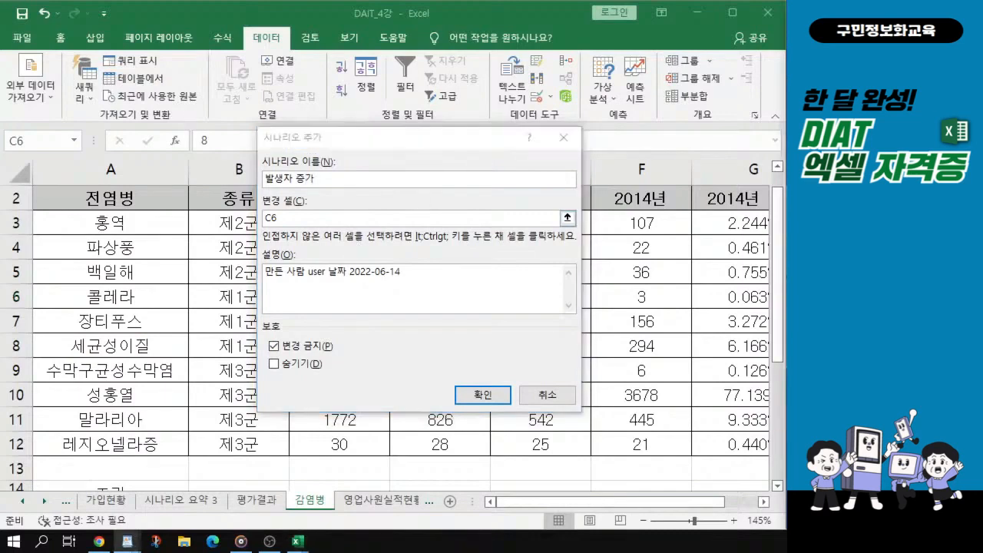
Set the 발생자 증가 scenario's changing cells to the 제2군 2014년 values in F3:F5 and proceed to its value entry.
left_click(278, 223)
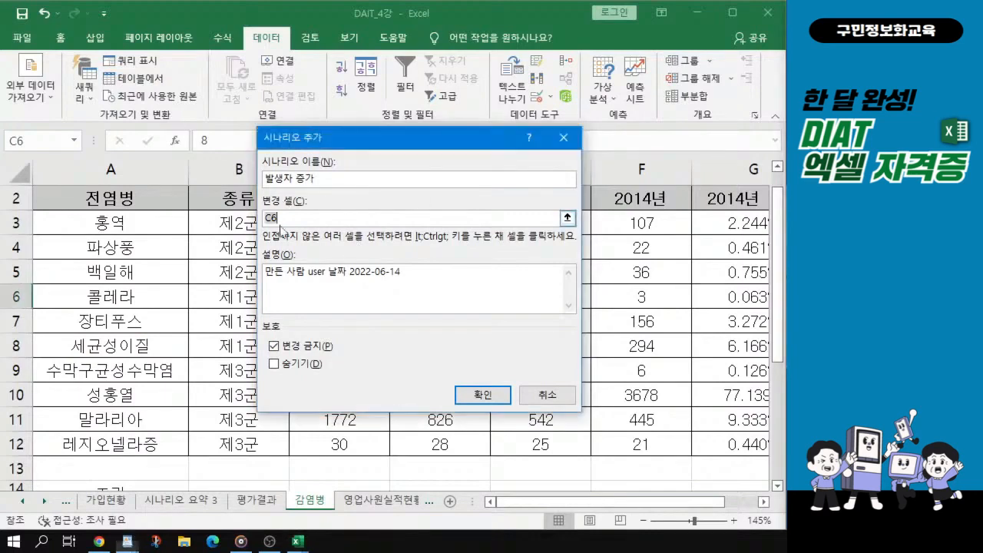
left_click_drag(280, 219, 248, 218)
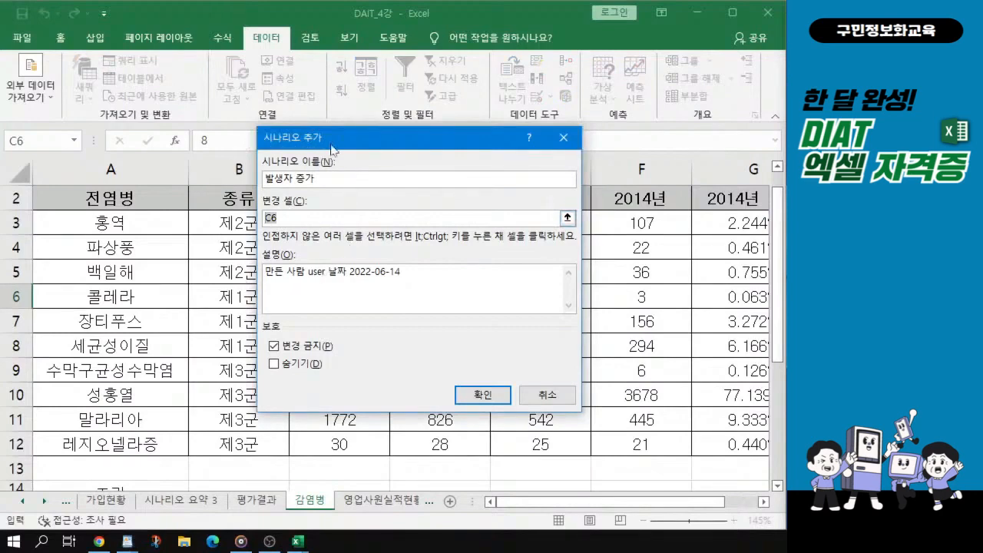
left_click_drag(338, 139, 248, 147)
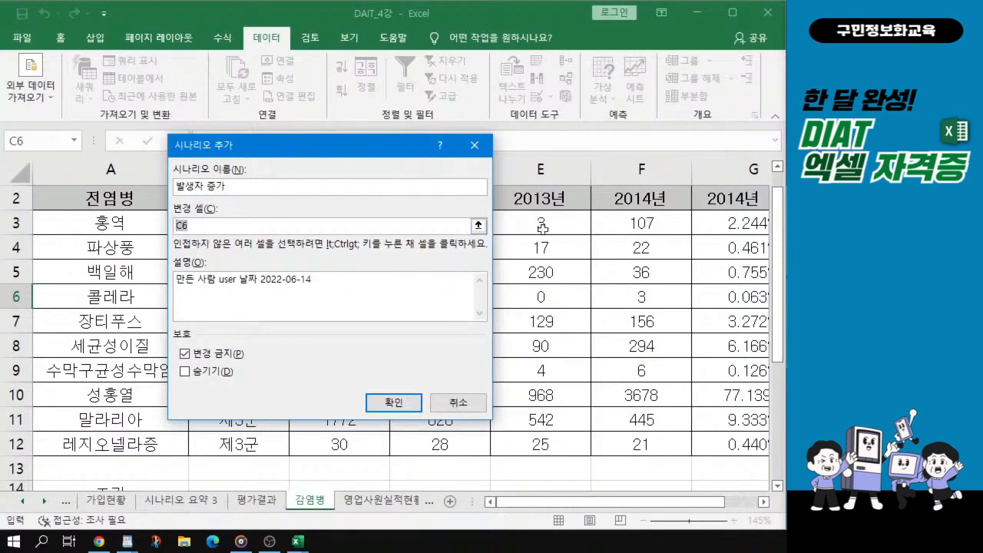
left_click_drag(291, 143, 314, 297)
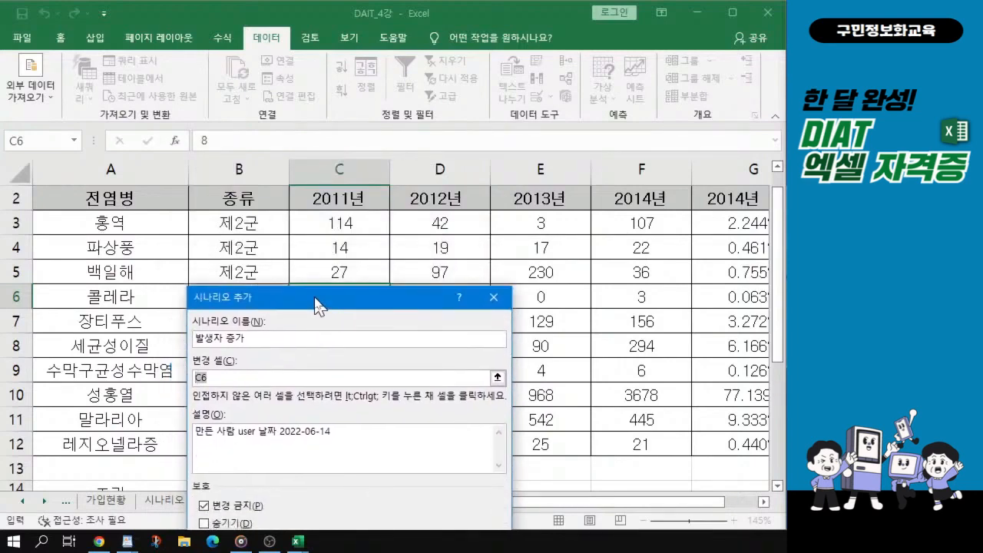
left_click(649, 223)
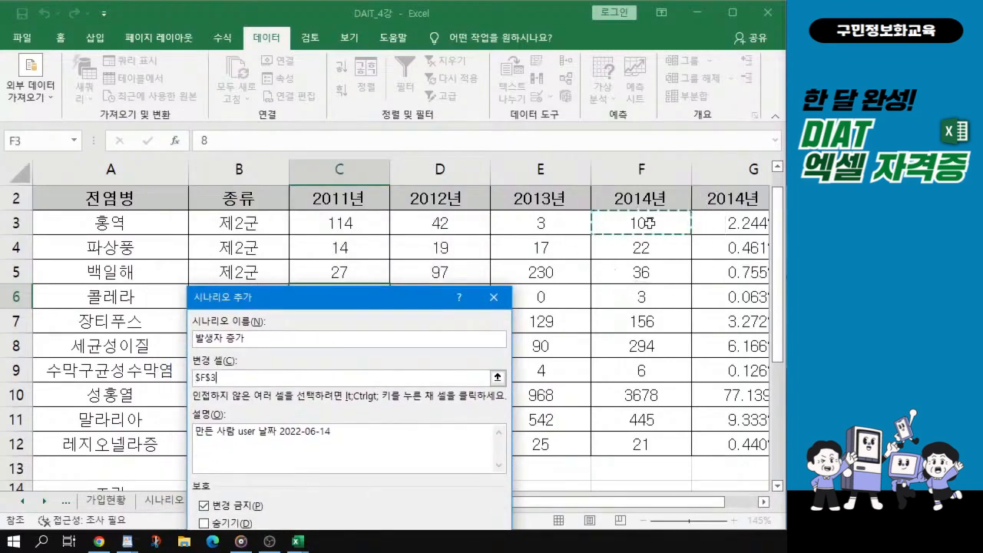
left_click(650, 231)
left_click_drag(651, 232, 654, 290)
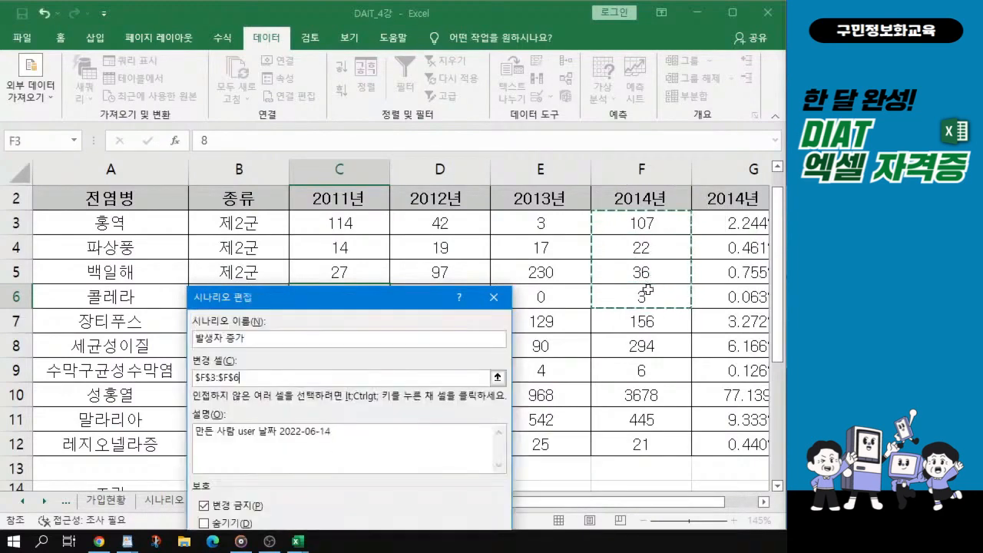
left_click(652, 219)
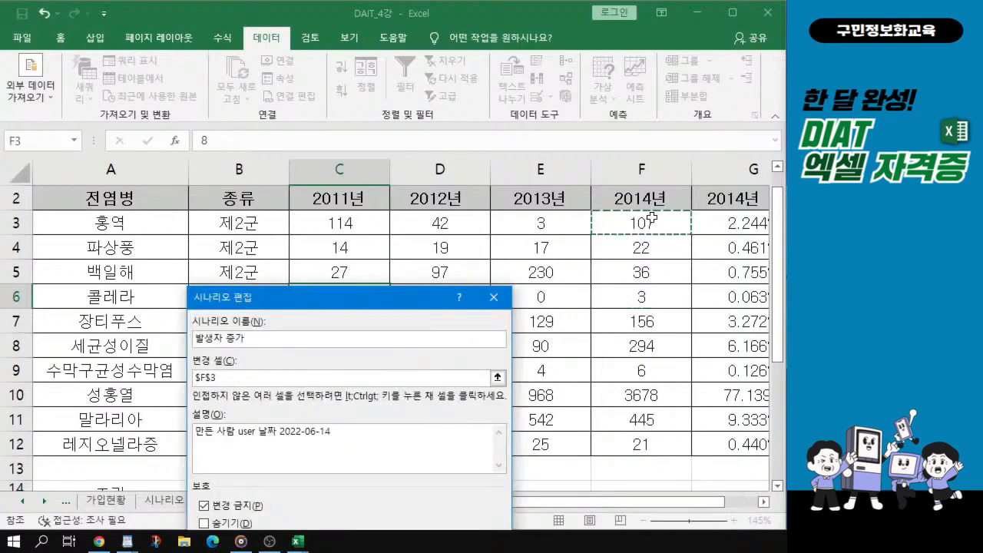
left_click_drag(651, 219, 657, 274)
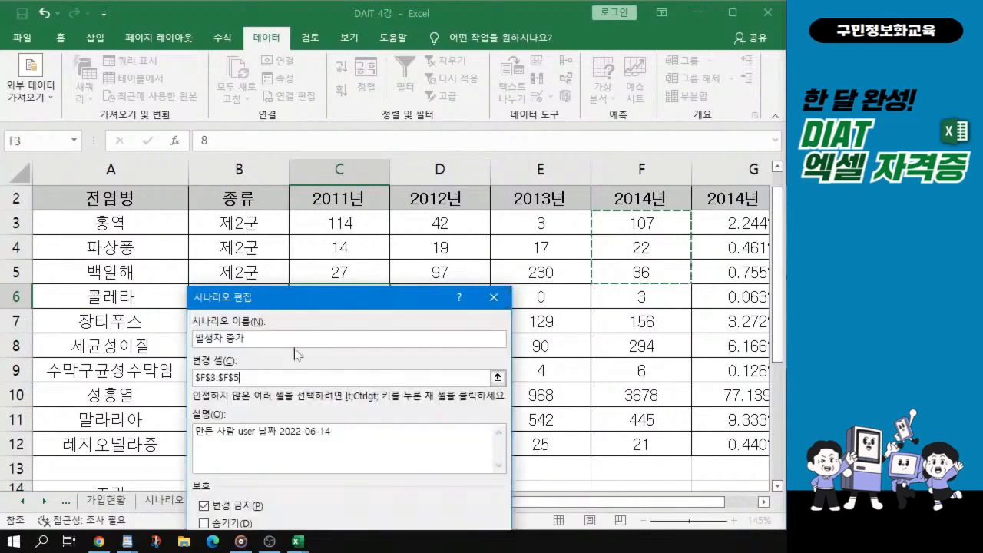
left_click_drag(310, 283, 307, 318)
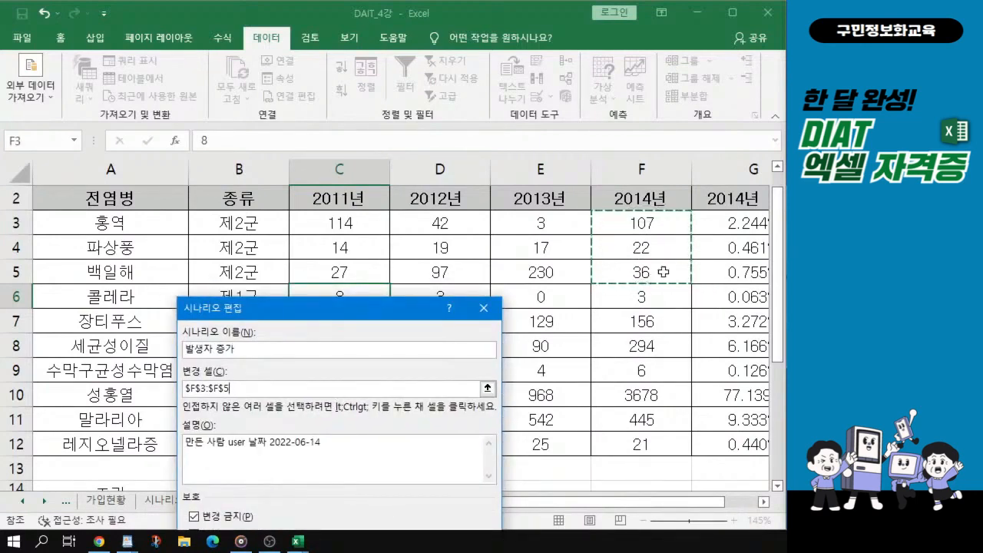
left_click_drag(379, 311, 380, 201)
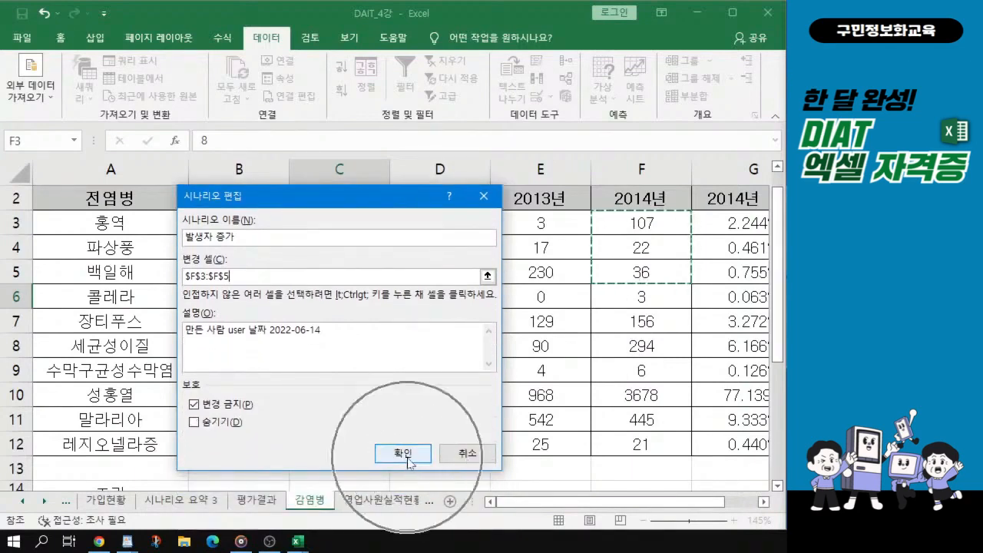
left_click(407, 458)
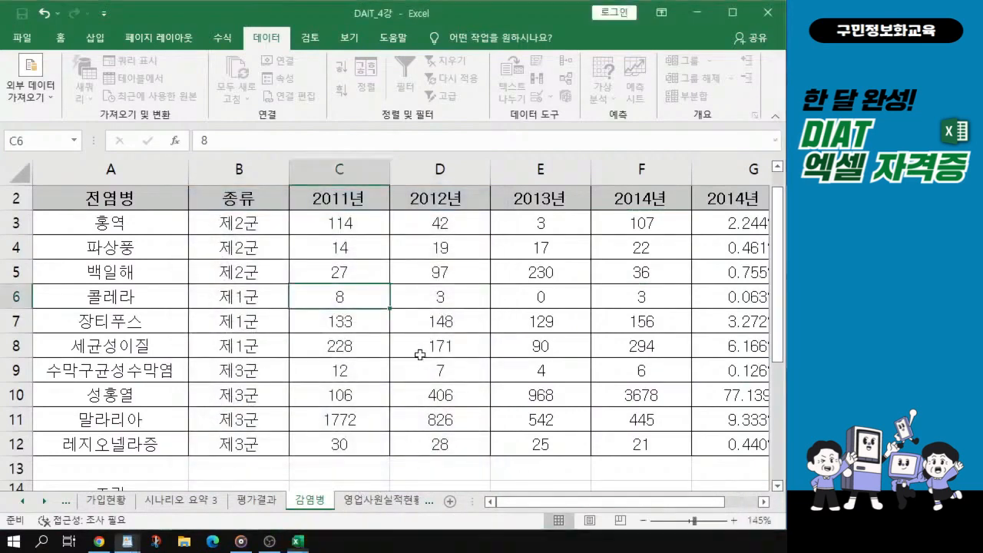
Set the 발생자 증가 scenario's values to 117 for F3, 32 for F4 and 46 for F5.
left_click_drag(344, 256, 341, 169)
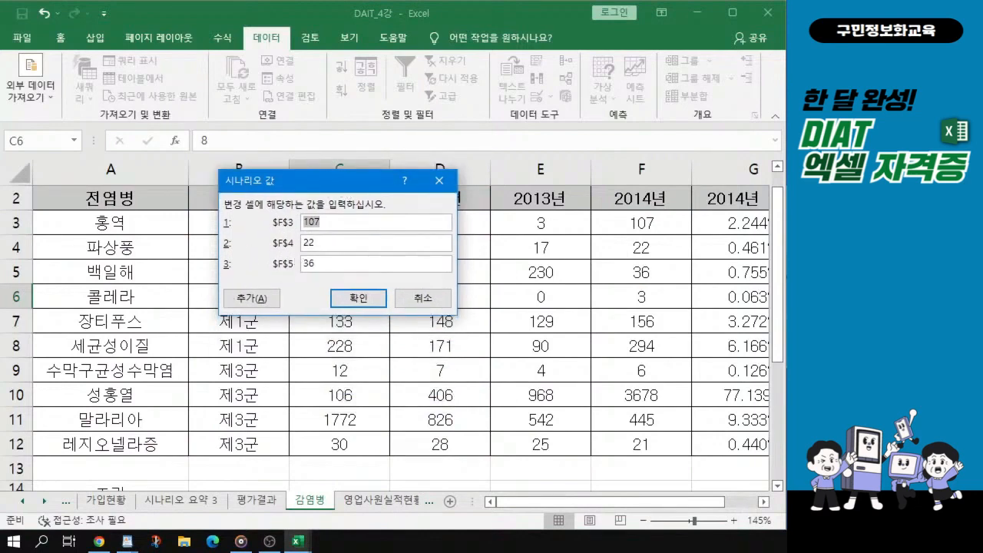
type("1")
key("Tab")
type("32")
key("Tab")
type("46")
key("ctrl+1")
left_click(324, 244)
mouse_move(172, 182)
left_mouse_down()
mouse_move(267, 293)
mouse_move(361, 304)
left_mouse_up()
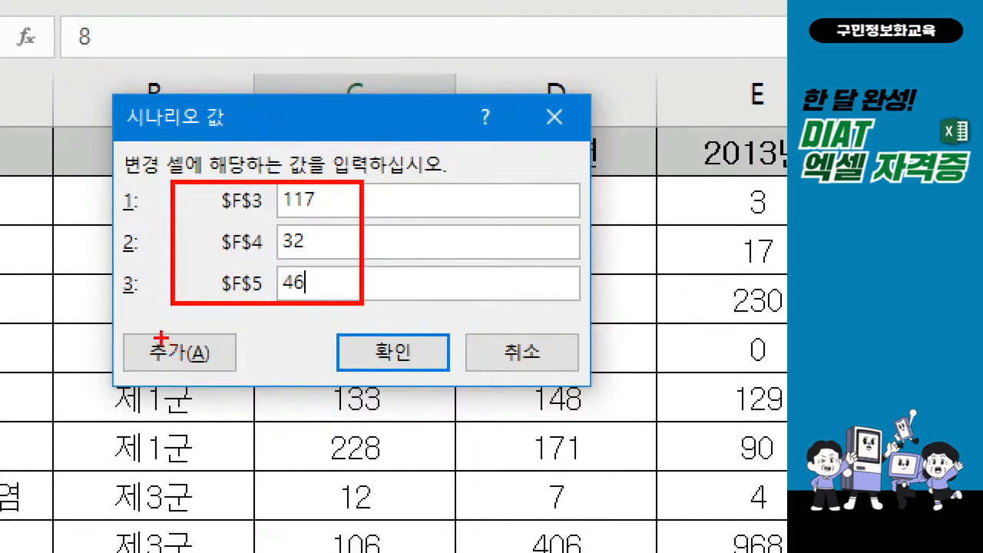
left_click_drag(169, 358, 196, 332)
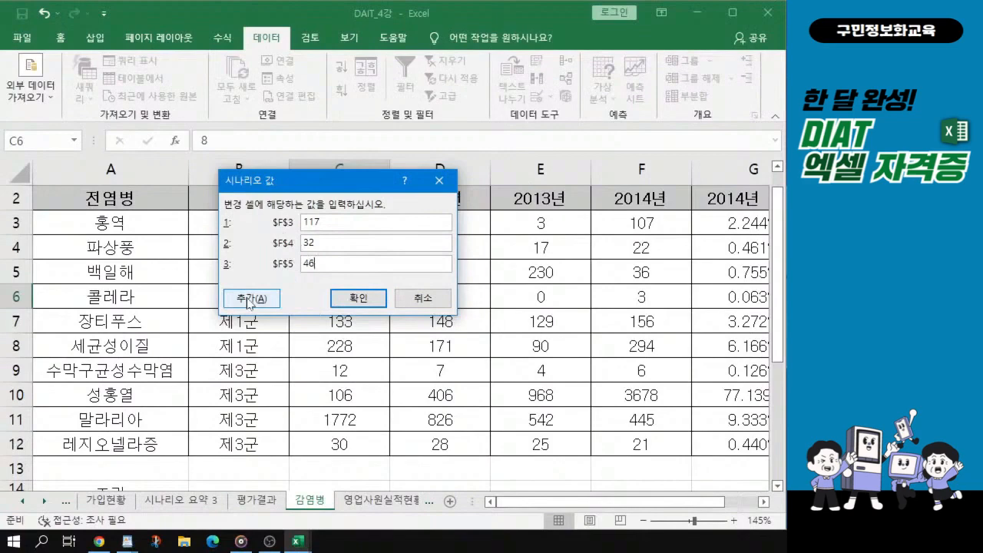
Add a second scenario named 발생자 감소 with the same changing cells F3:F5 and proceed to its value entry.
left_click(248, 299)
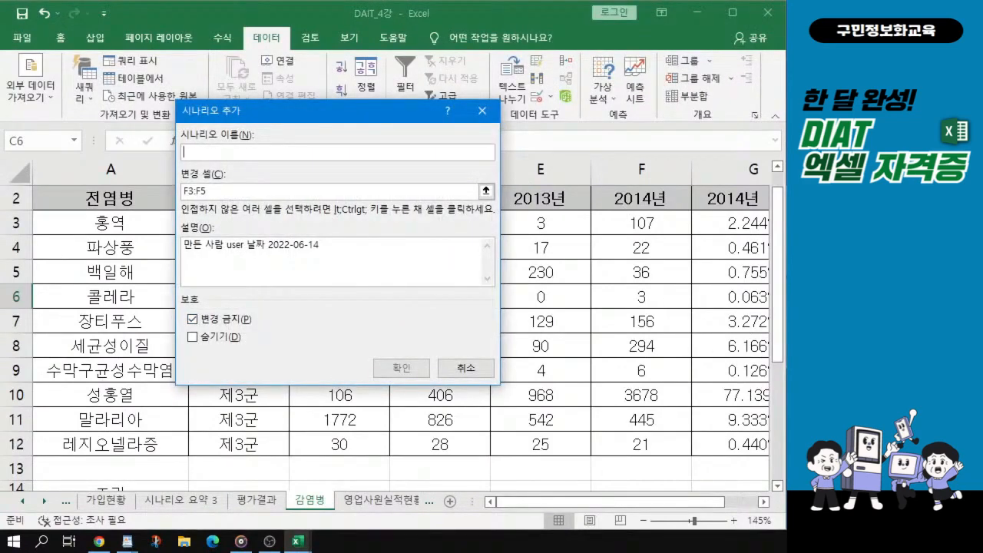
key("alt+Tab")
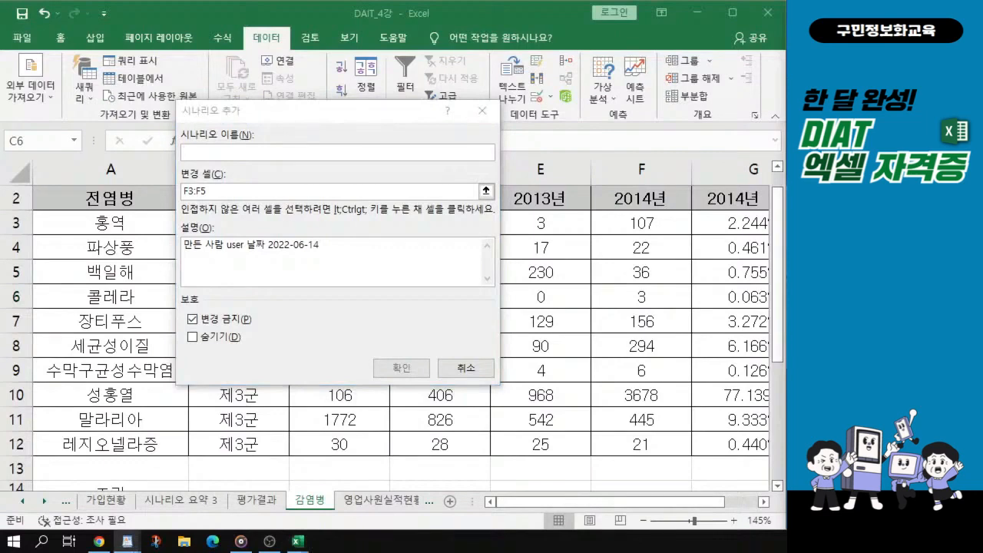
key("alt+Tab")
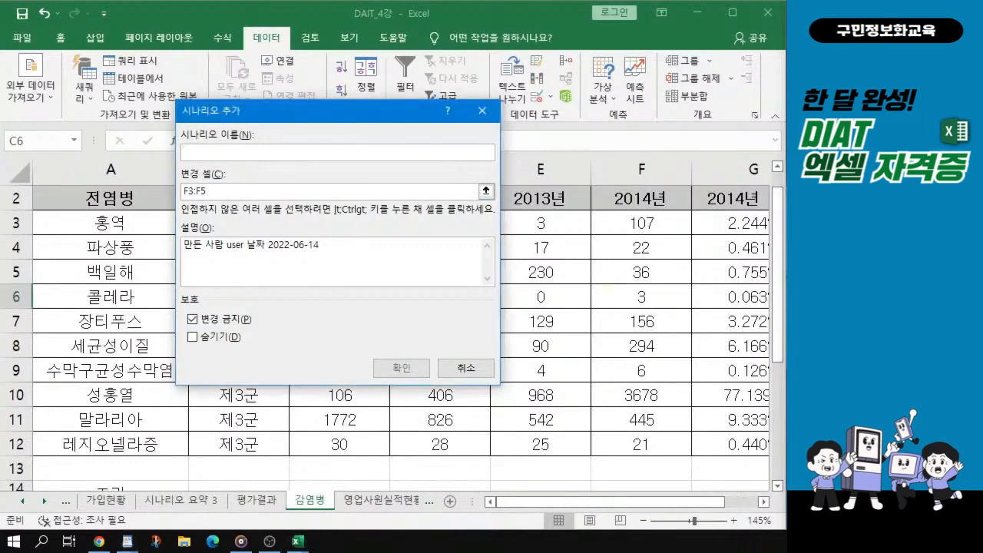
type("발생자")
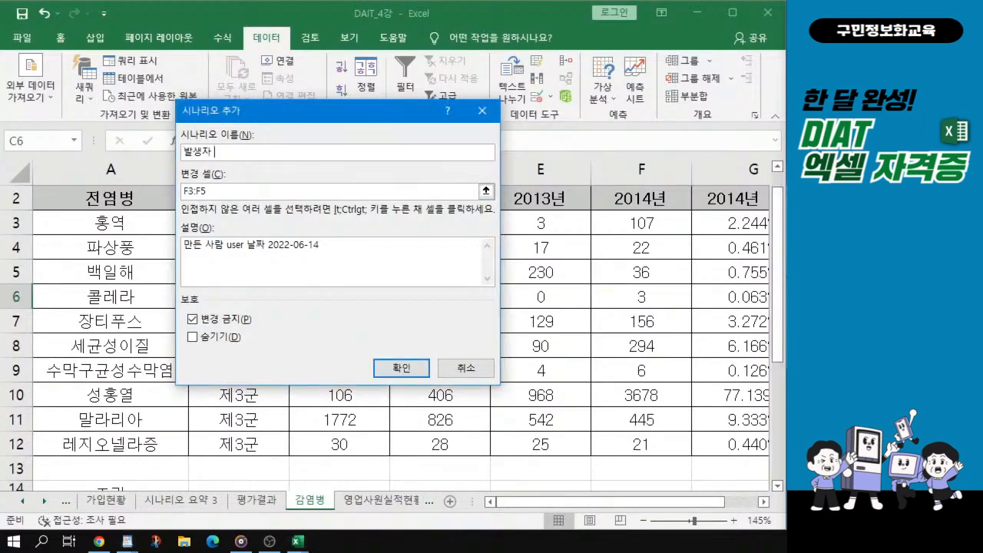
type(" 감소")
left_click(397, 370)
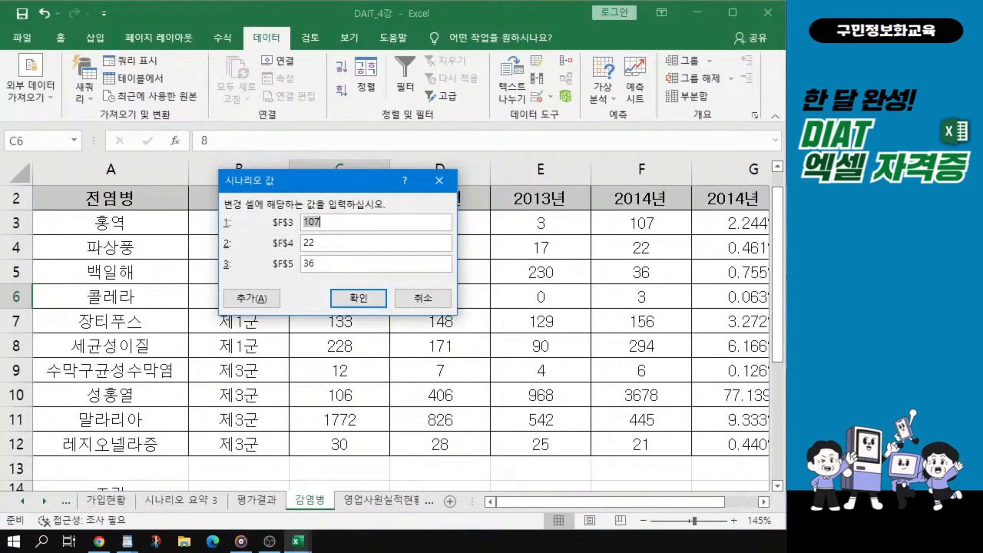
Set the 발생자 감소 scenario's values to 97 for F3, 12 for F4 and 26 for F5.
type("97")
key("Tab")
type("22")
left_click_drag(317, 244, 261, 240)
type("1")
key("Tab")
type("26")
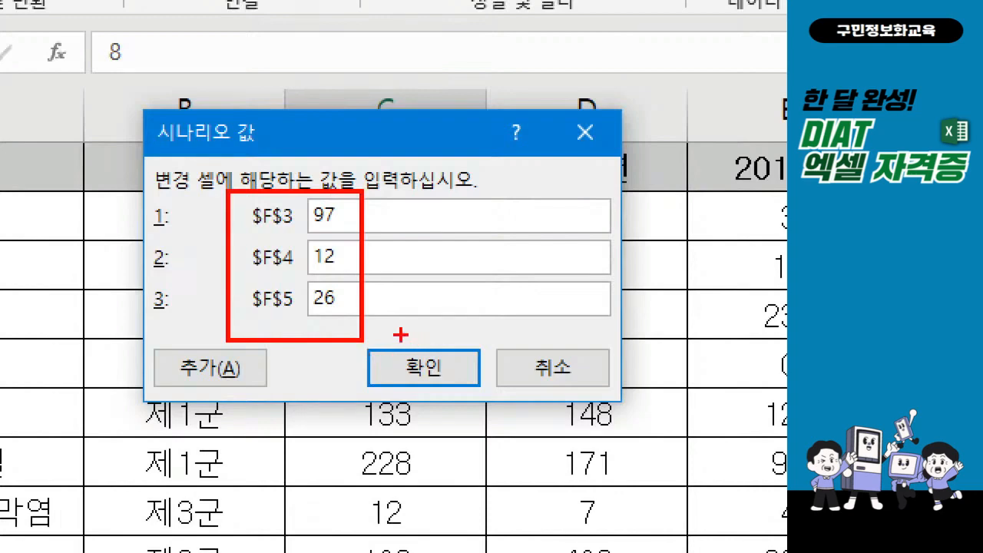
left_click_drag(384, 353, 434, 333)
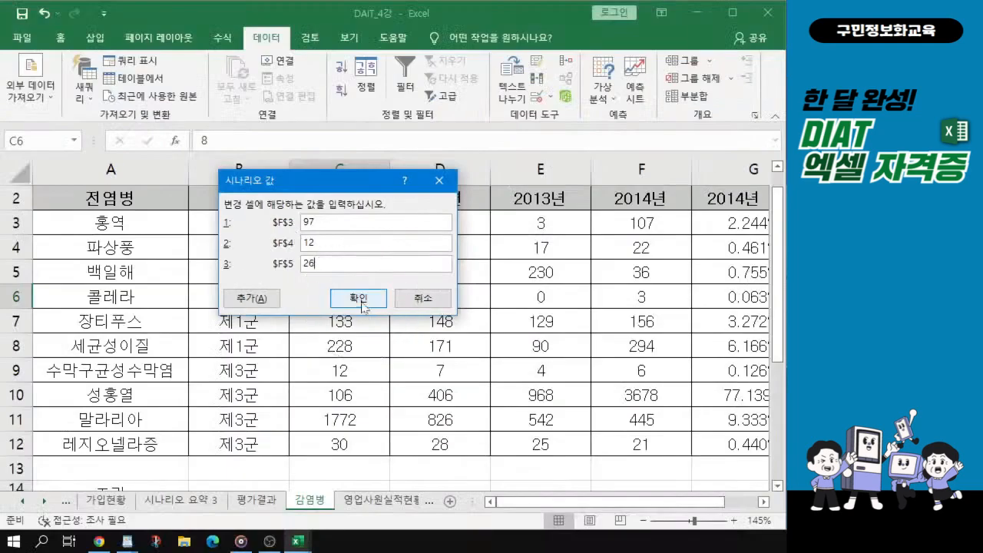
left_click(361, 301)
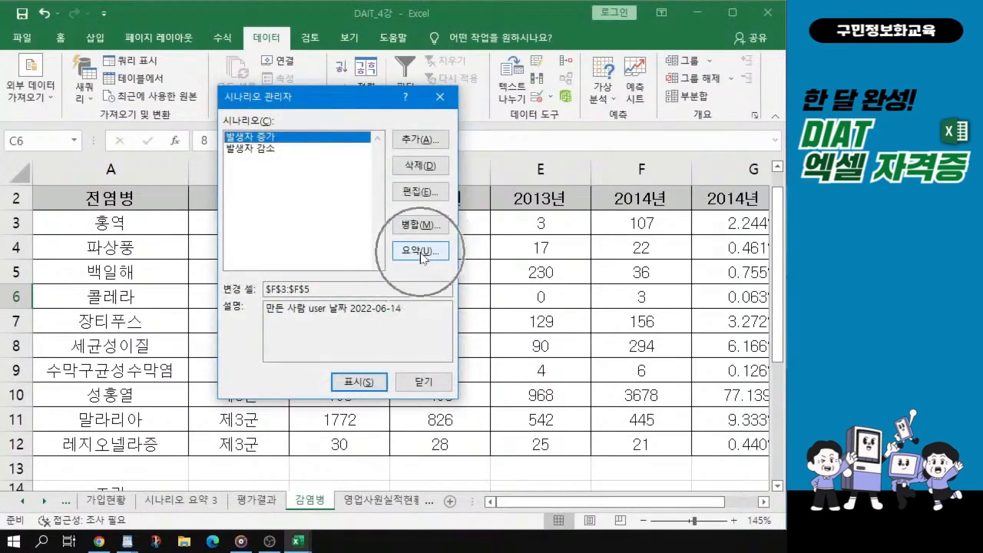
Start a scenario summary report and clear its proposed result cells.
left_click(421, 251)
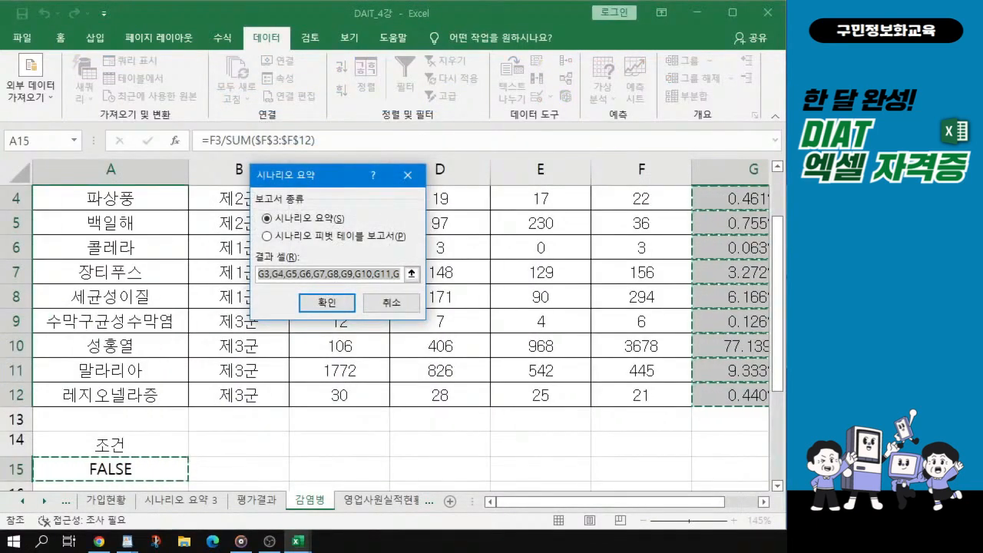
key("Return")
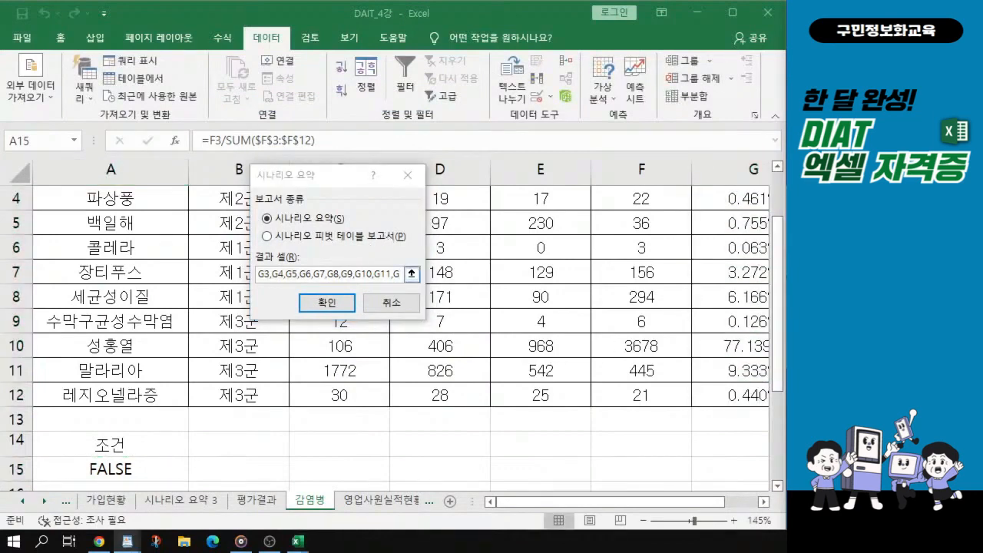
left_click(341, 274)
left_click_drag(399, 274, 219, 277)
type("A15")
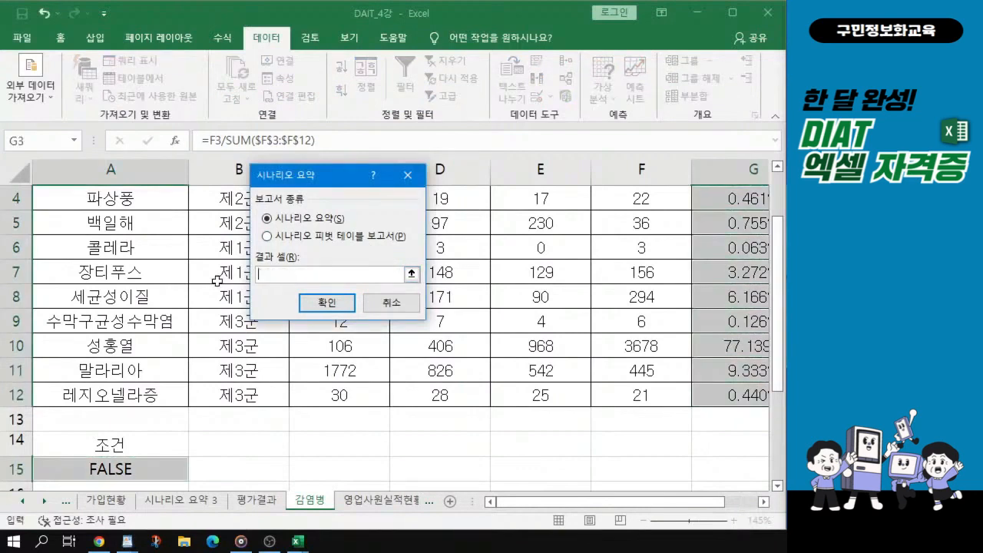
key("ctrl")
key("ctrl")
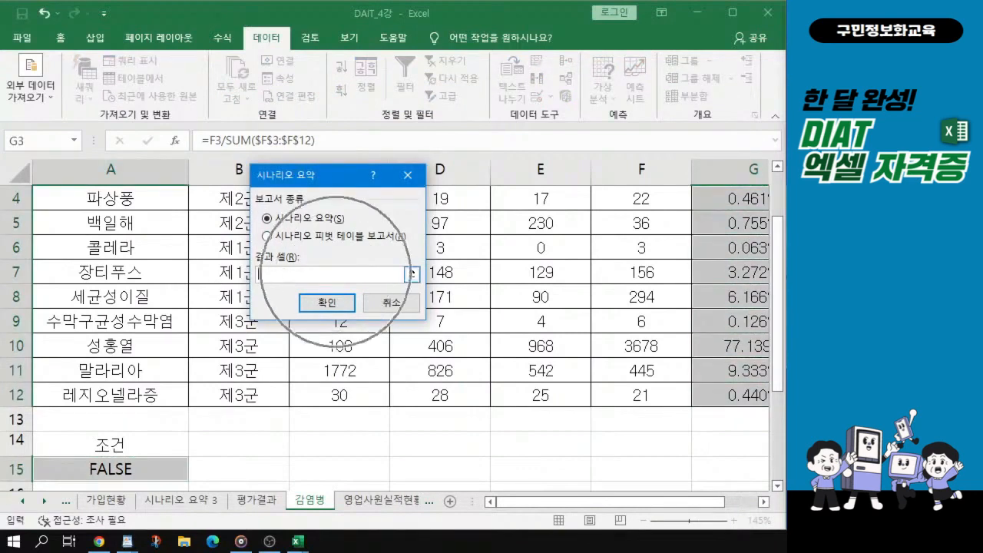
key("ctrl")
key("ctrl")
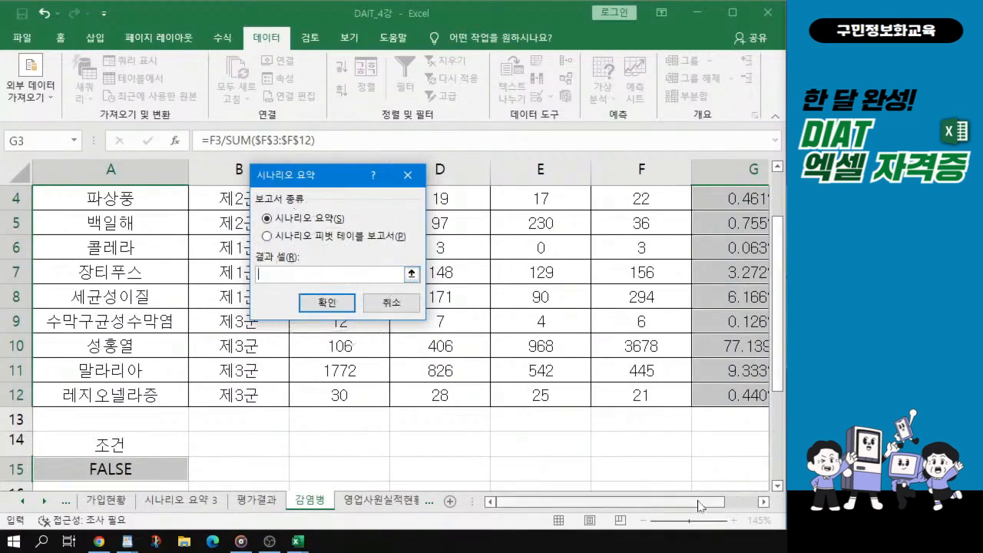
Set the result cells to the 제2군 2014년 비율 values in G3:G5 and generate the scenario summary.
left_click_drag(697, 501, 729, 501)
scroll(627, 330, "up", 1)
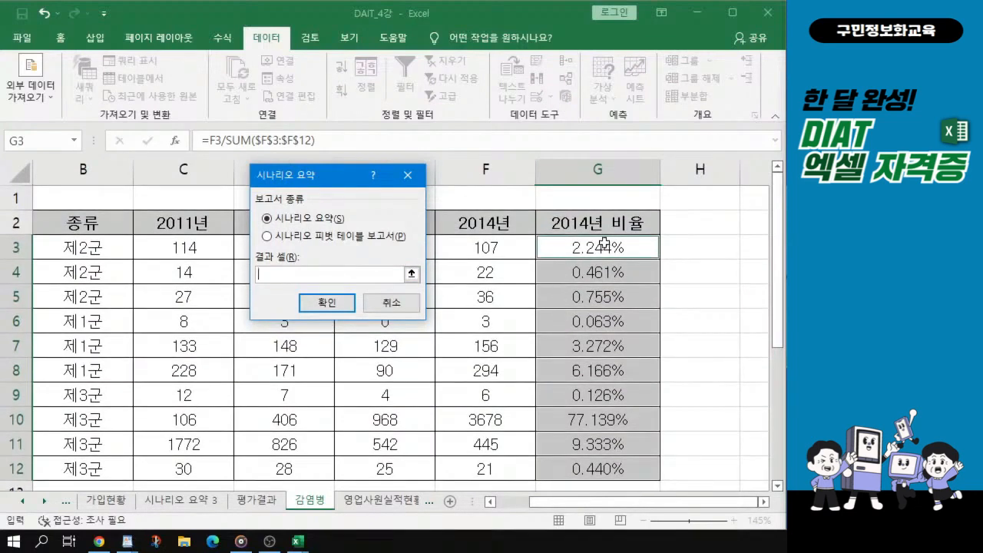
left_click_drag(341, 172, 325, 340)
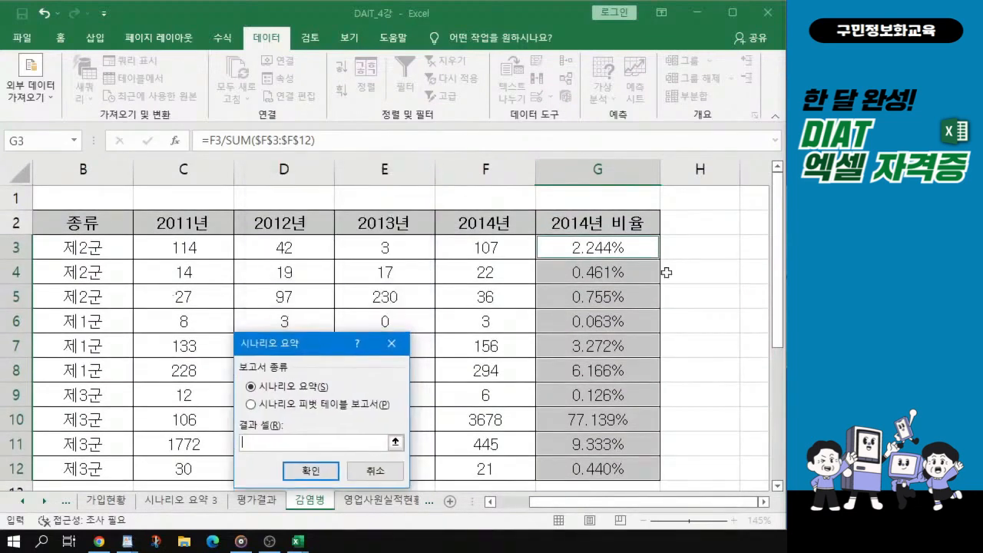
left_click(609, 246)
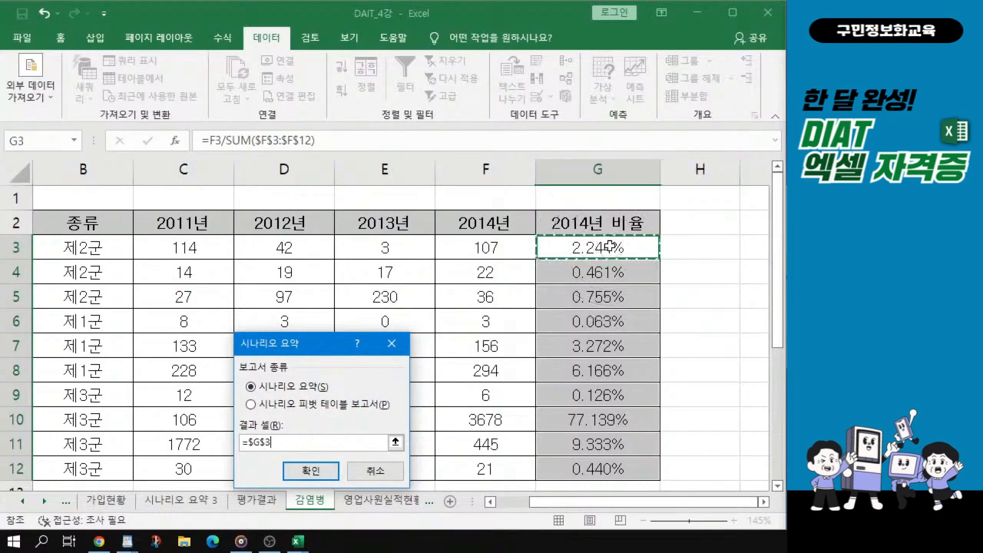
left_click_drag(609, 247, 615, 296)
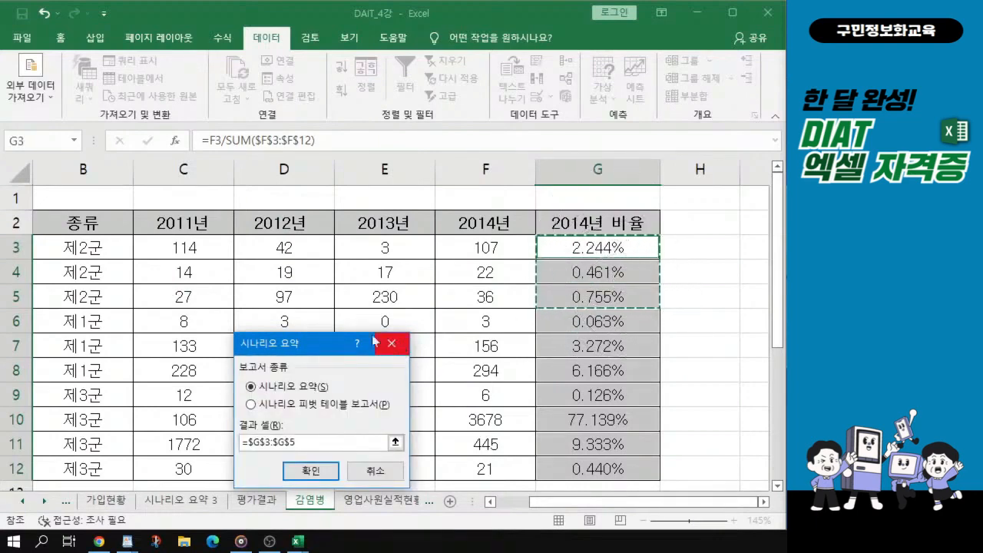
left_click_drag(305, 344, 339, 229)
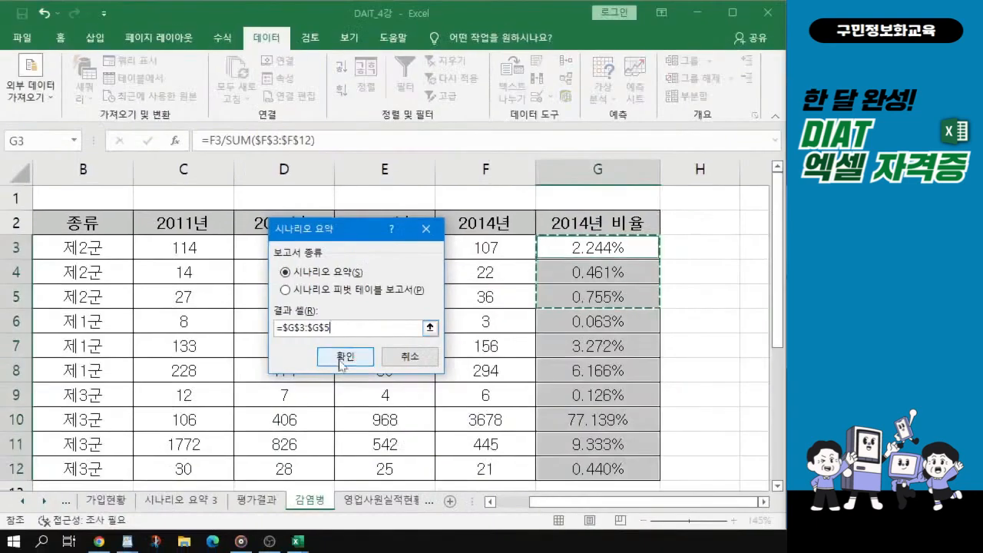
left_click(347, 387)
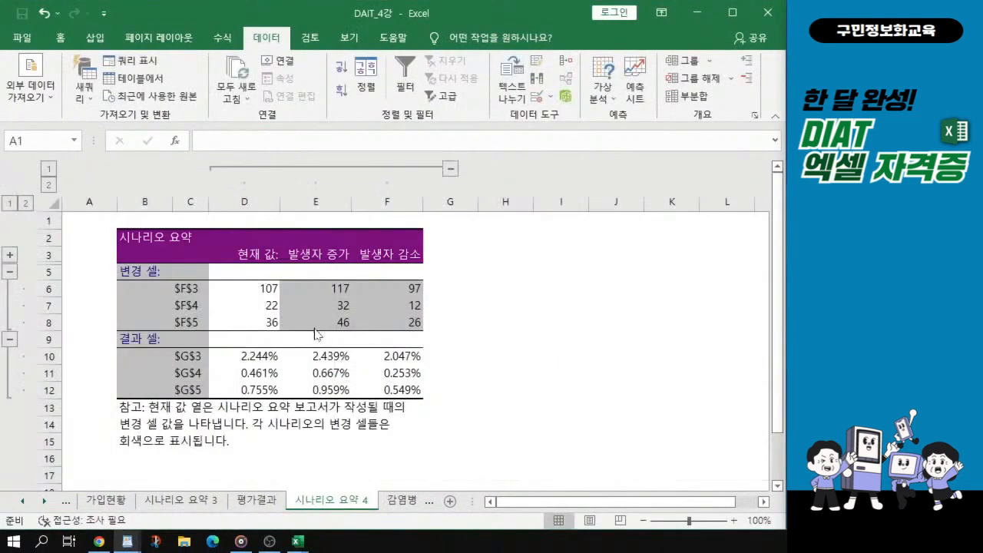
Compare the new scenario summary with the 시나리오_감염병 sheet in the completed workbook 부분합과 시나리오 완성.
scroll(315, 322, "up", 2, "ctrl")
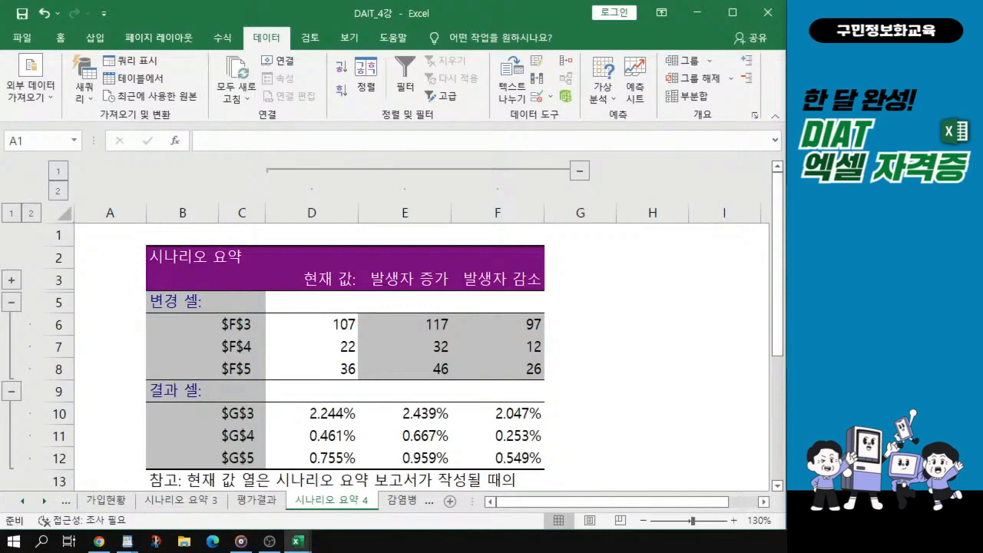
left_click_drag(1, 234, 515, 21)
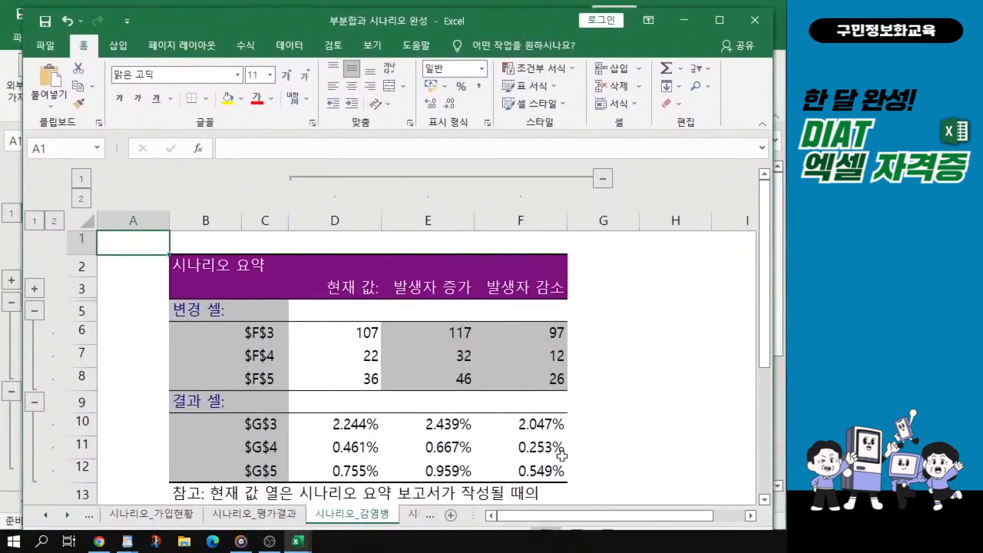